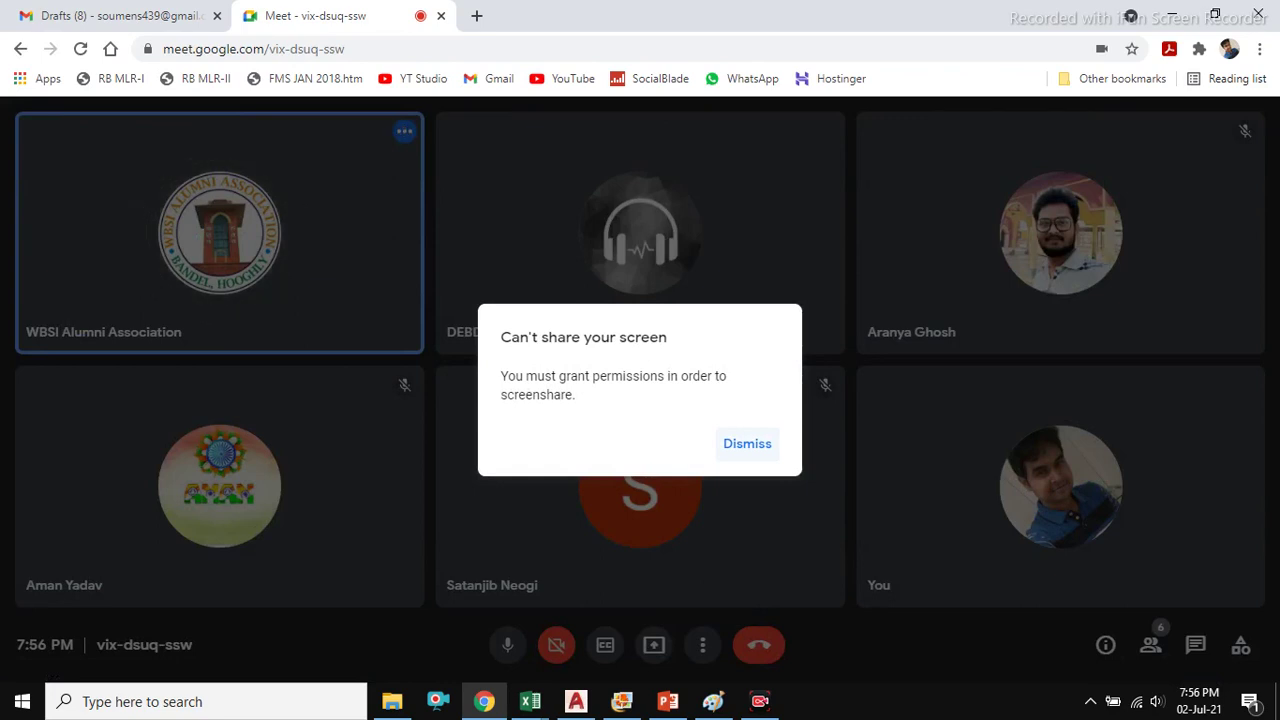
# - Dismiss the screen-sharing notice and leave the current call to return to the meeting's join page
pyautogui.press('Return')
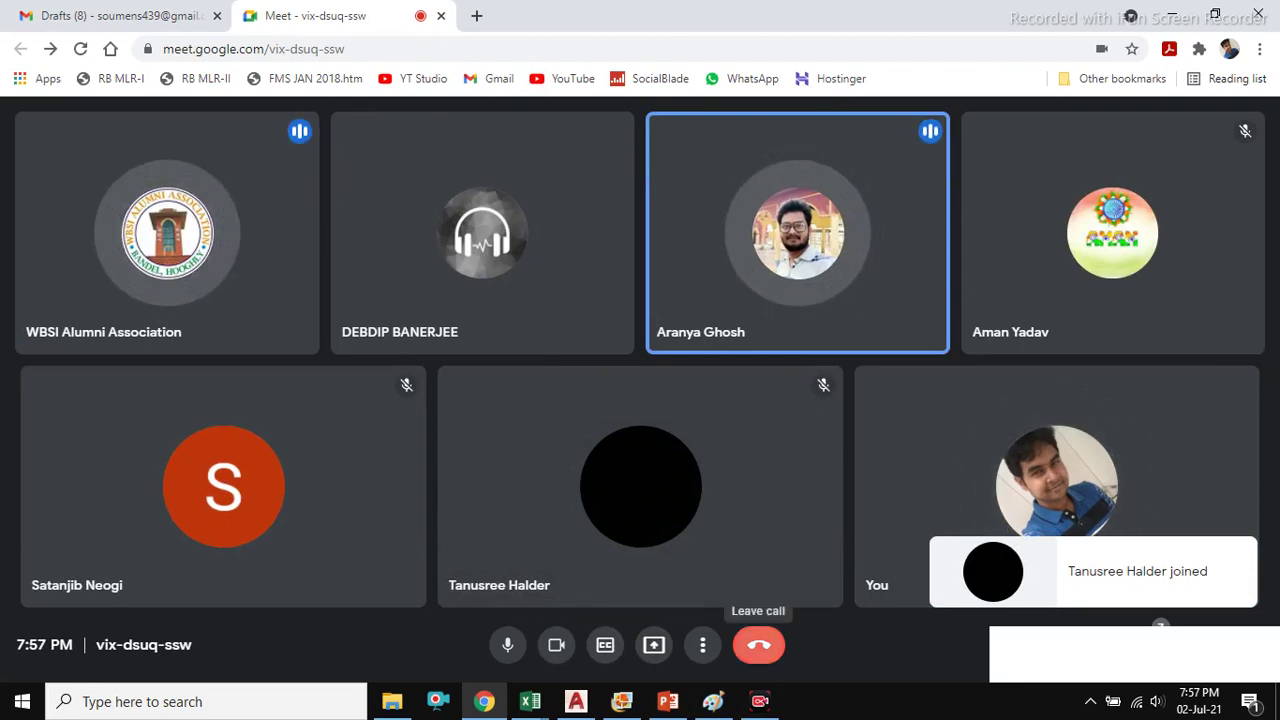
pyautogui.click(758, 645)
pyautogui.click(541, 278)
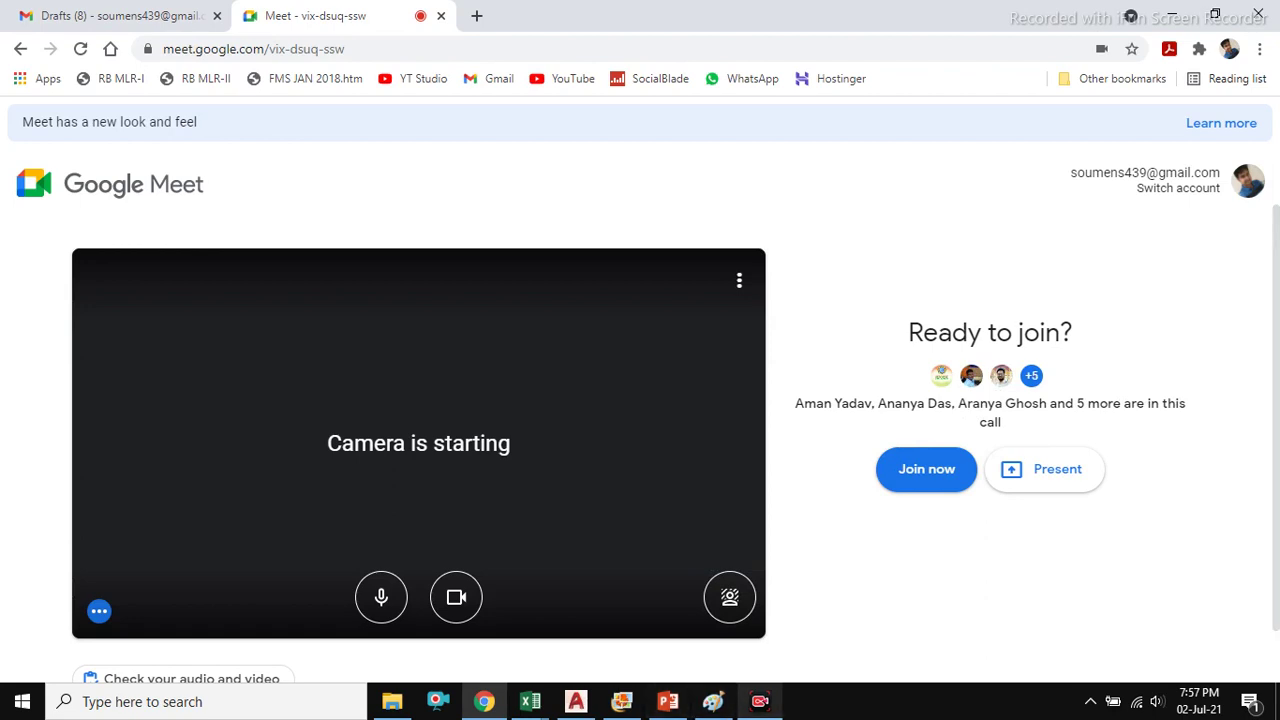
# - Turn the camera off and back on in the join preview, leaving the extra options unchanged
pyautogui.moveTo(760, 701)
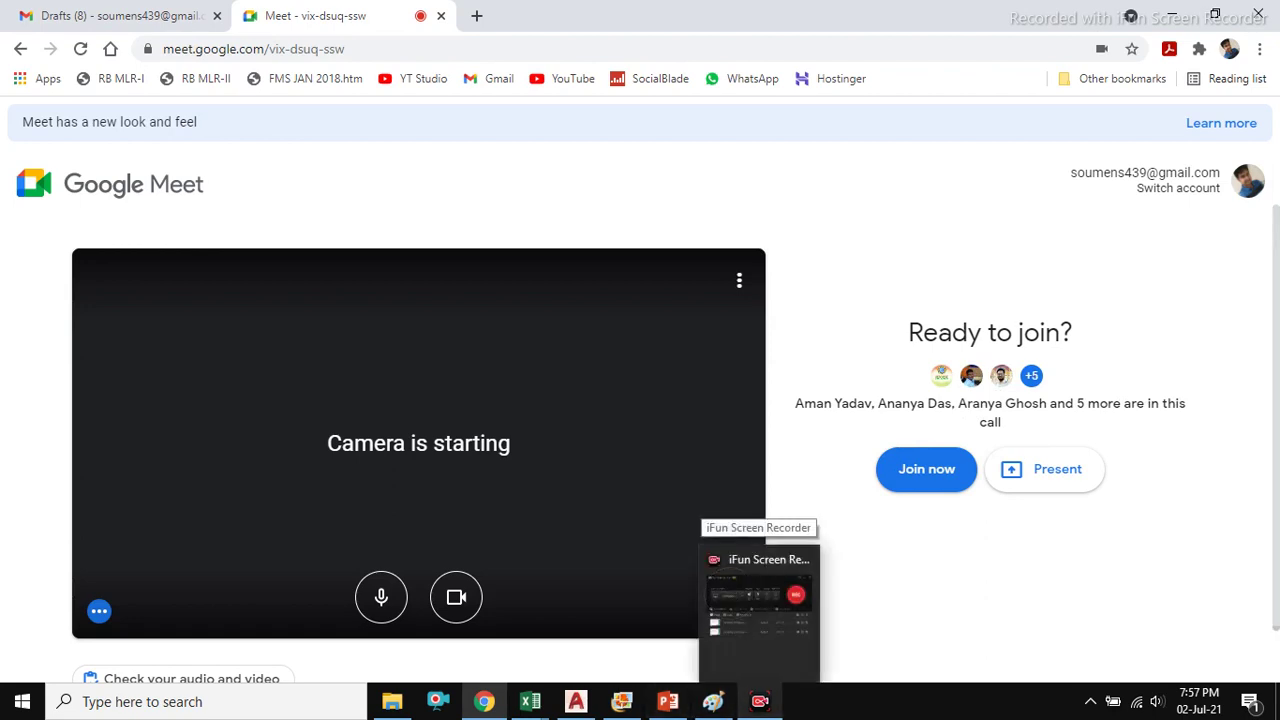
pyautogui.moveTo(484, 701)
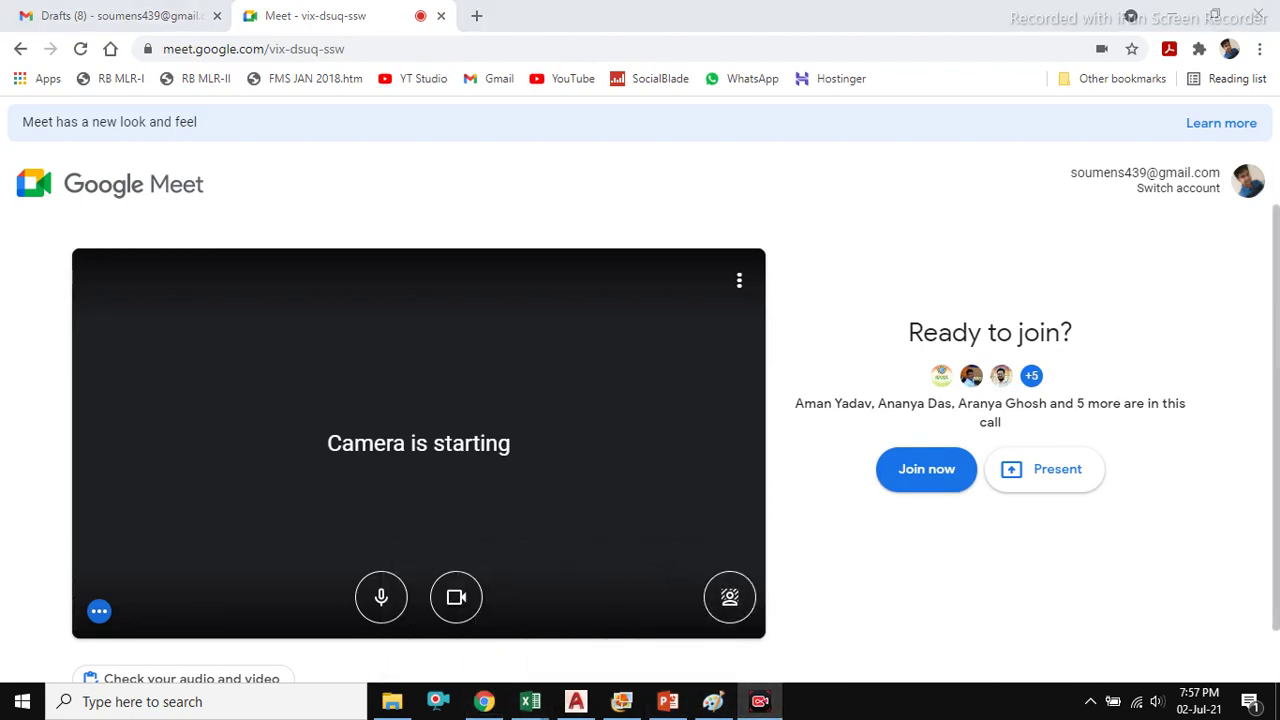
pyautogui.click(456, 597)
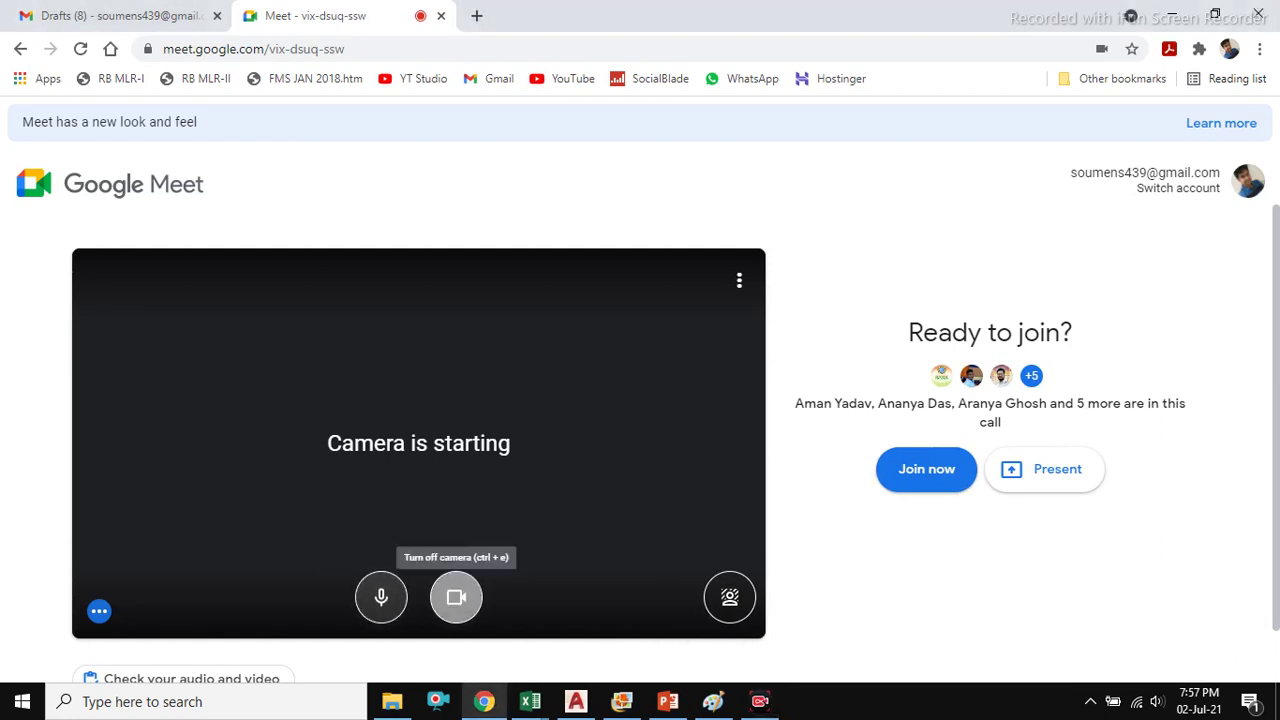
pyautogui.click(456, 597)
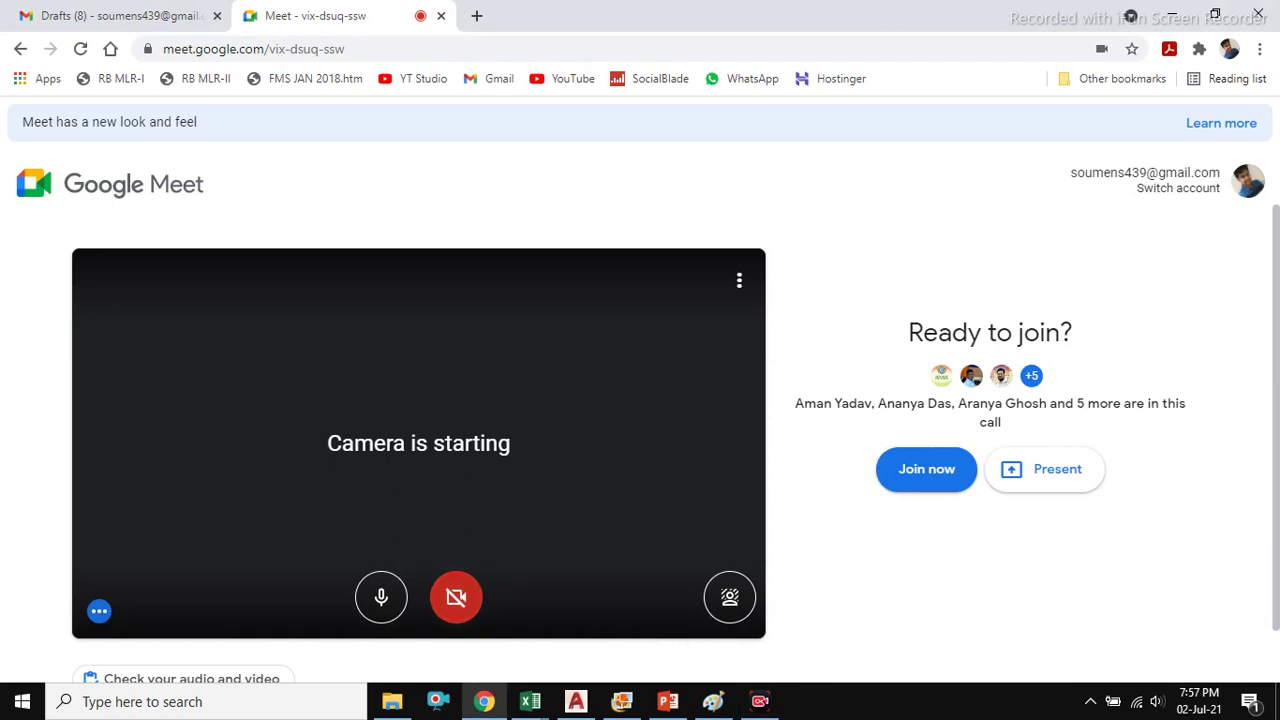
pyautogui.click(456, 597)
pyautogui.click(739, 280)
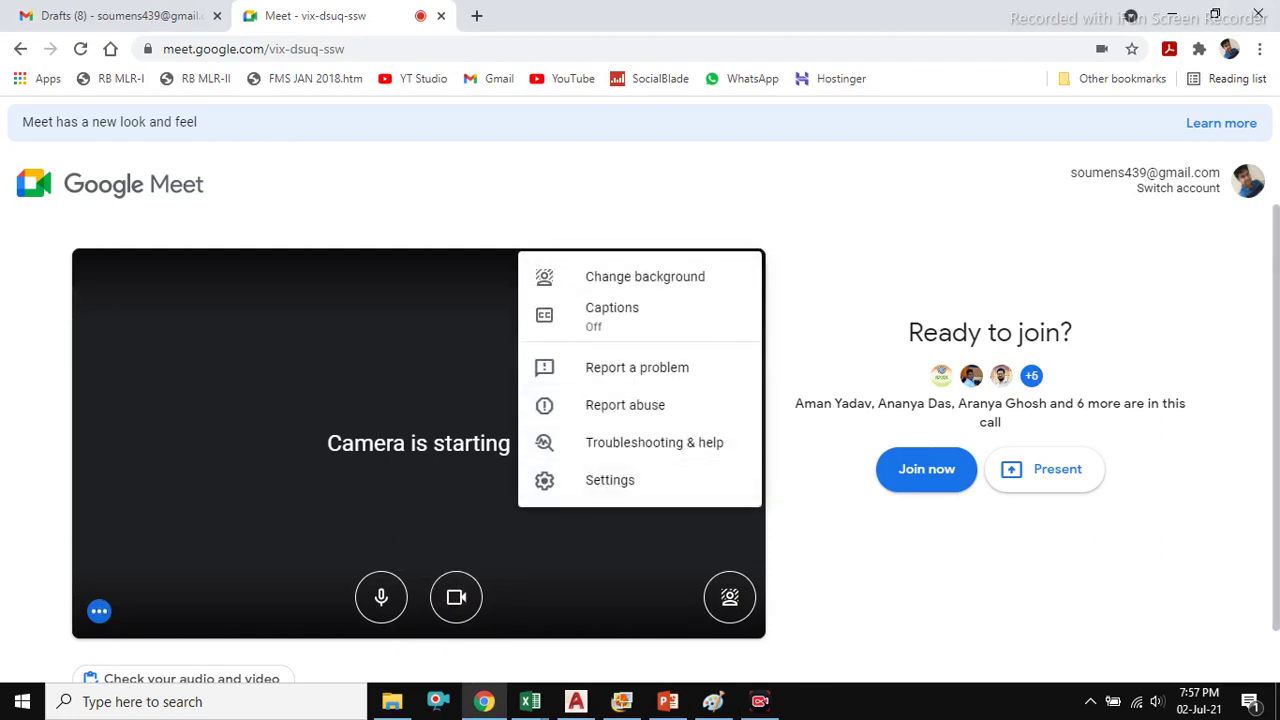
pyautogui.press('Escape')
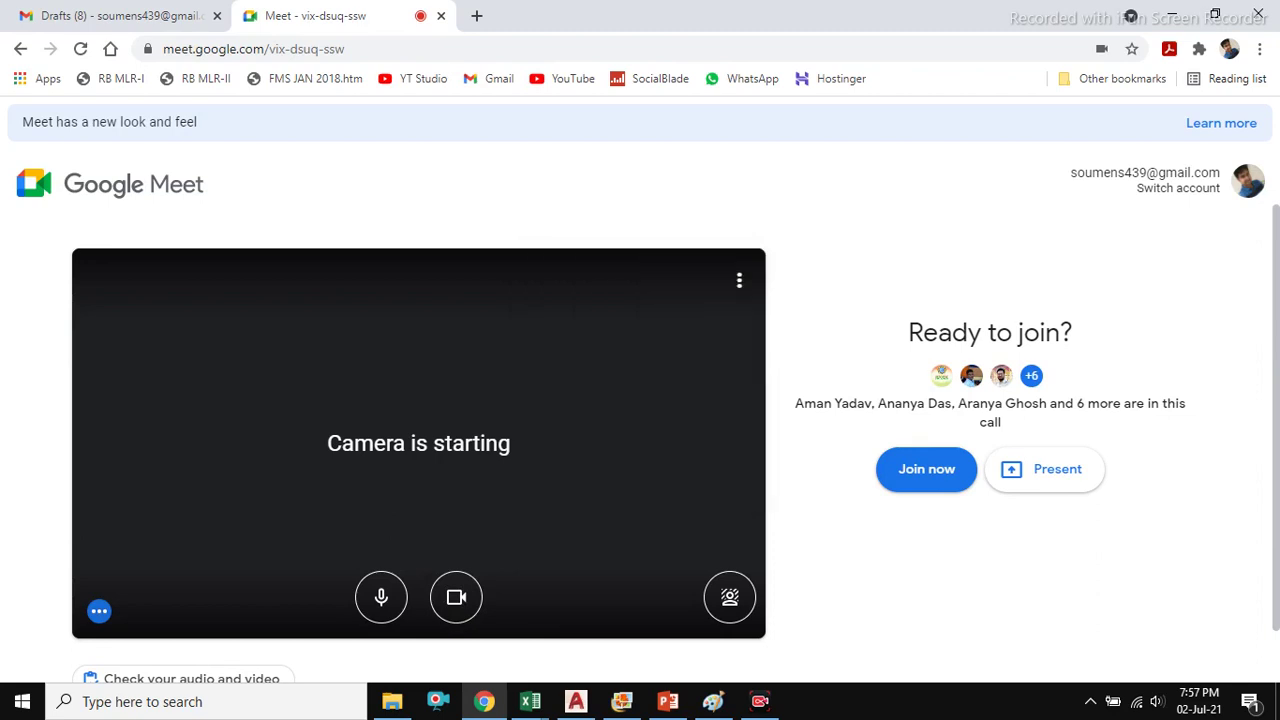
# - Join the meeting and turn the microphone on
pyautogui.click(926, 469)
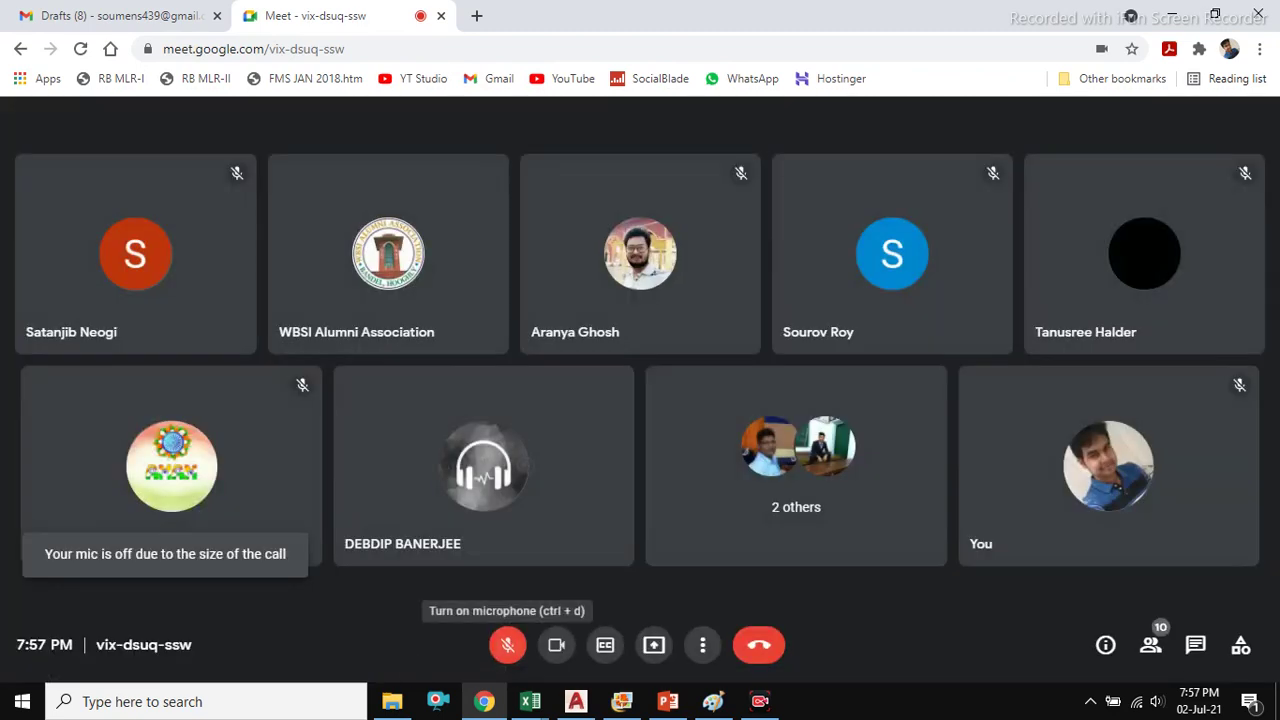
pyautogui.click(507, 645)
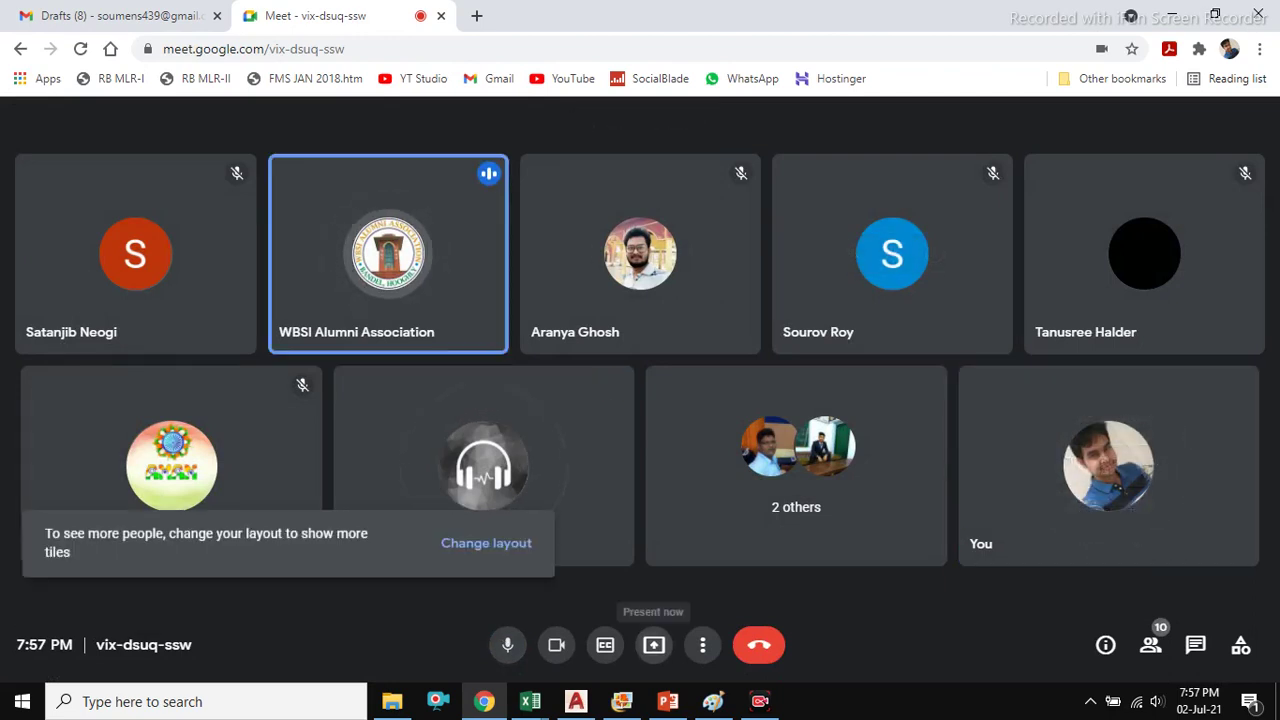
# - Try to present the entire screen to the meeting participants
pyautogui.click(654, 645)
pyautogui.click(757, 506)
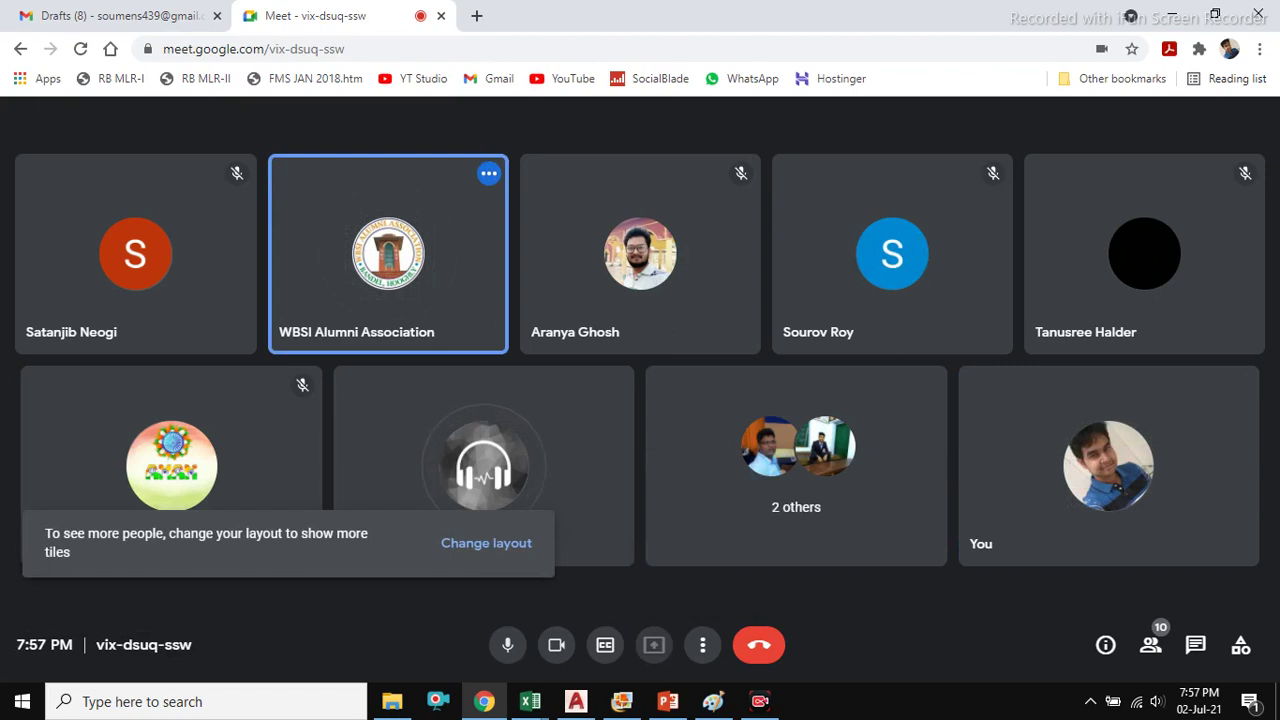
pyautogui.click(540, 265)
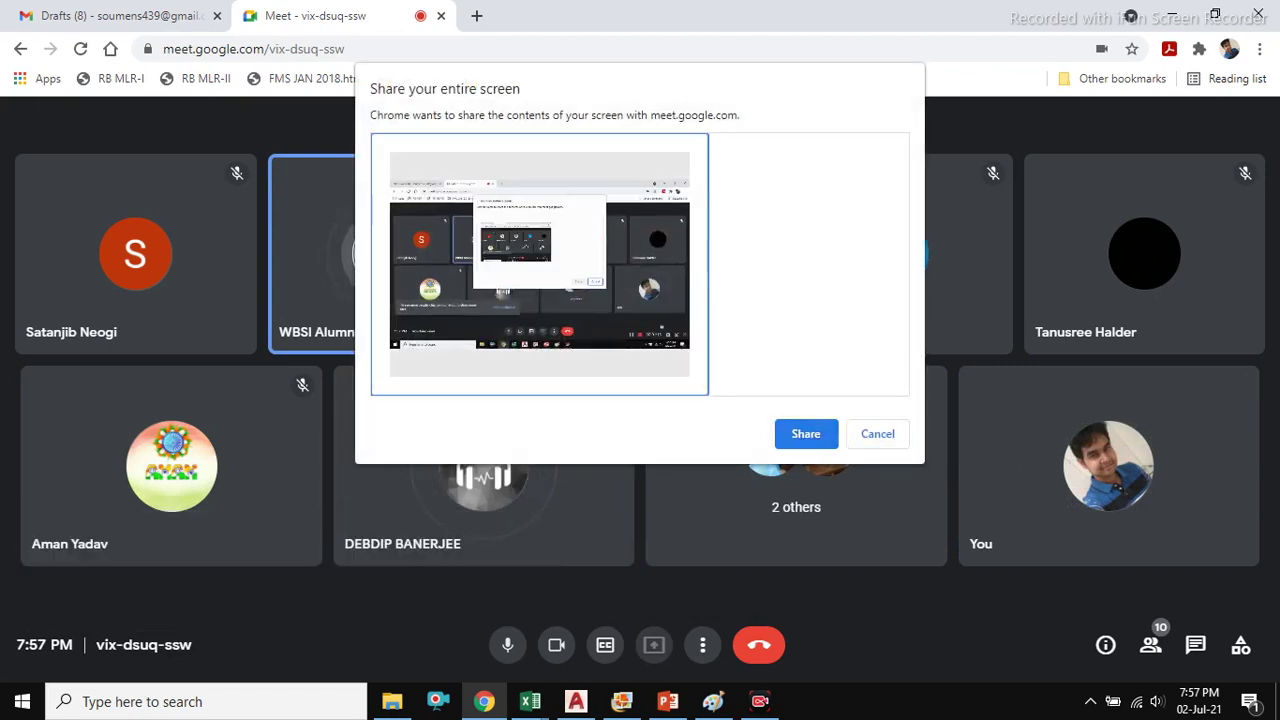
pyautogui.click(806, 433)
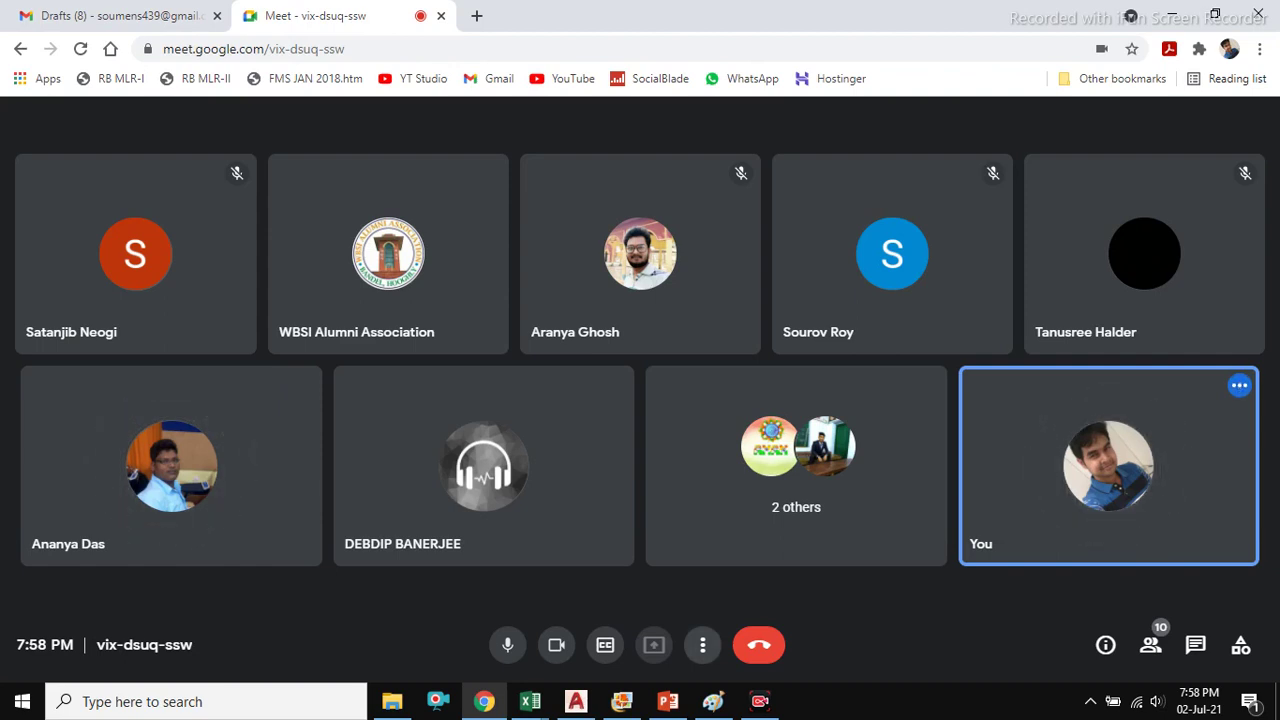
pyautogui.click(703, 645)
pyautogui.press('Escape')
pyautogui.click(703, 645)
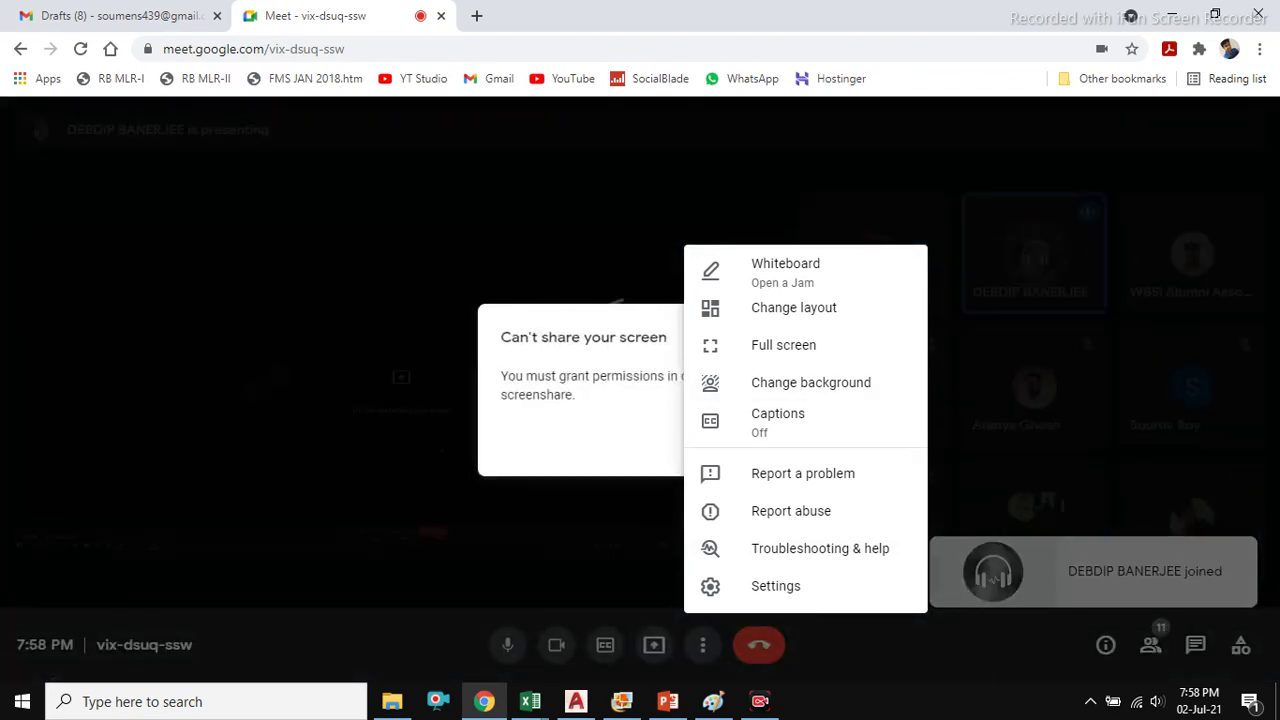
pyautogui.press('Escape')
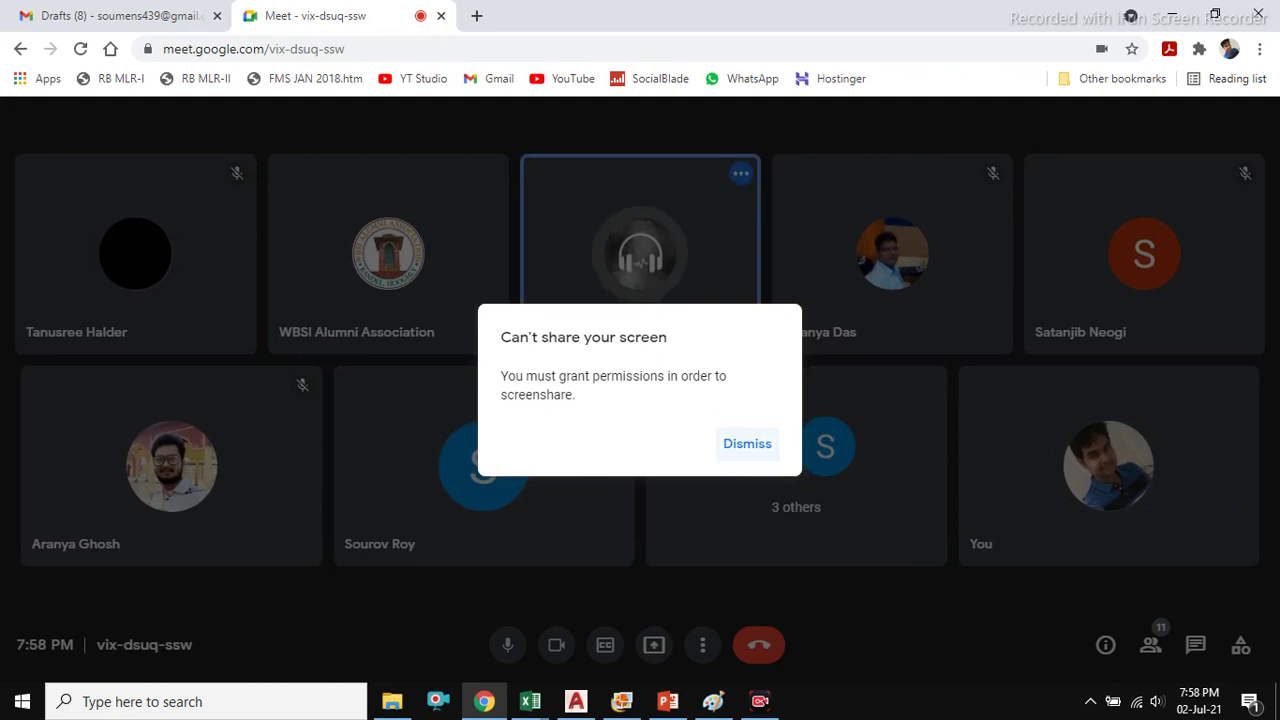
# - Turn the meeting camera off and try again to present the entire screen
pyautogui.hotkey('ctrl', 'e')
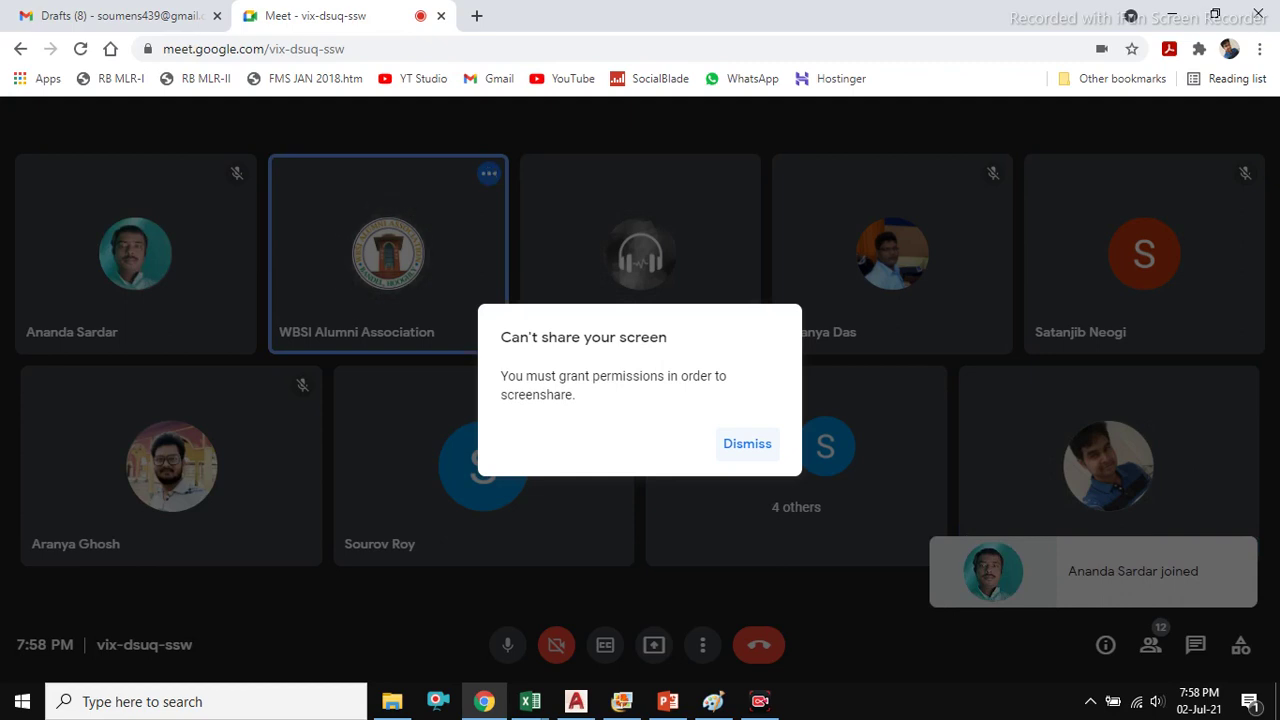
pyautogui.press('Escape')
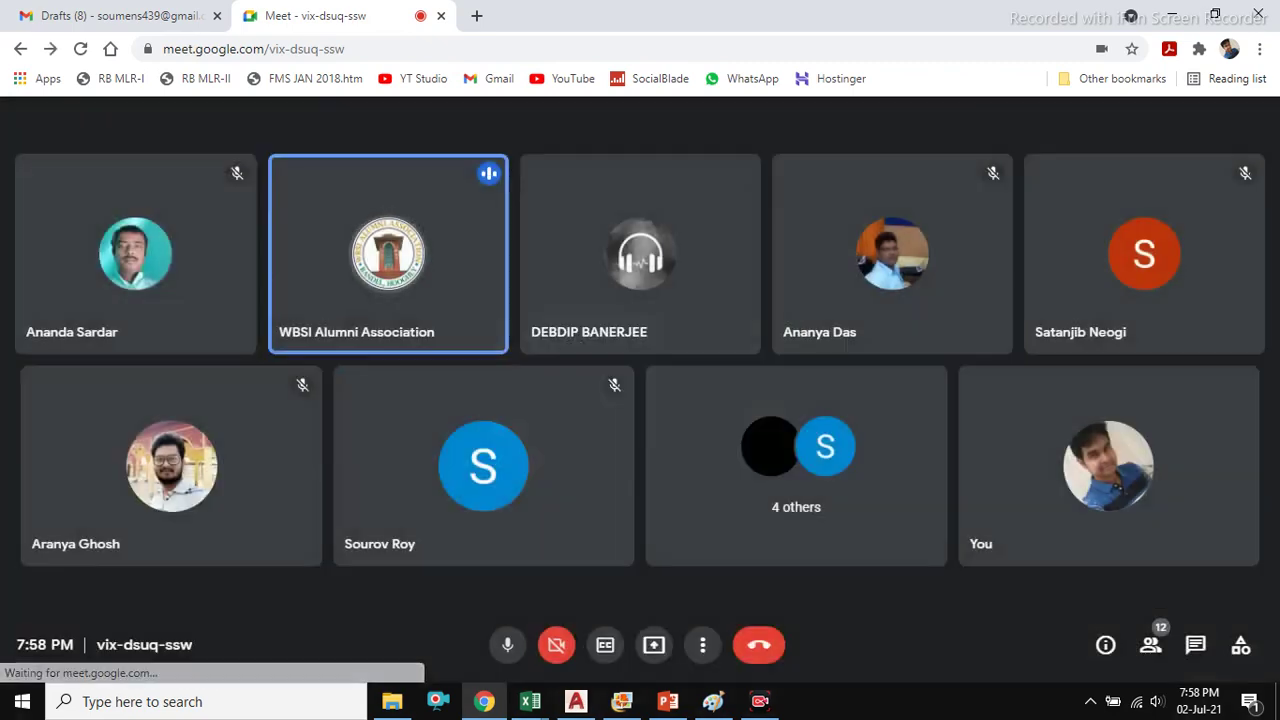
pyautogui.click(654, 645)
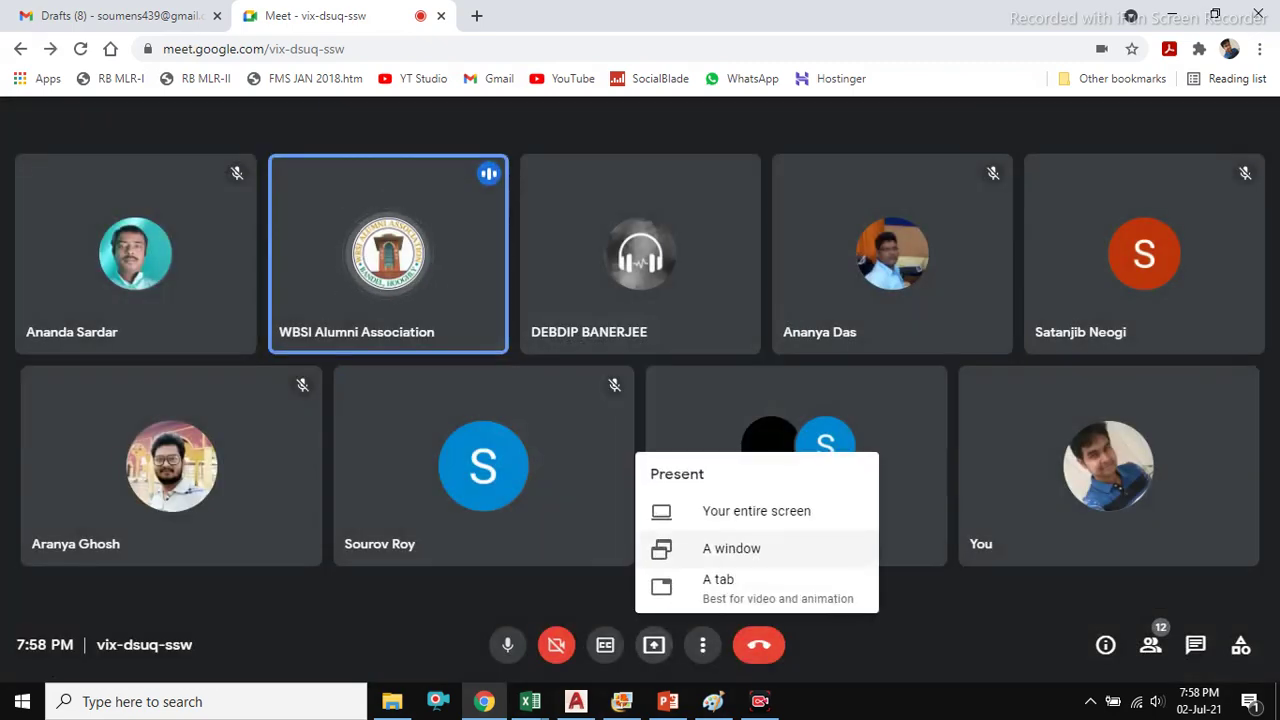
pyautogui.click(756, 511)
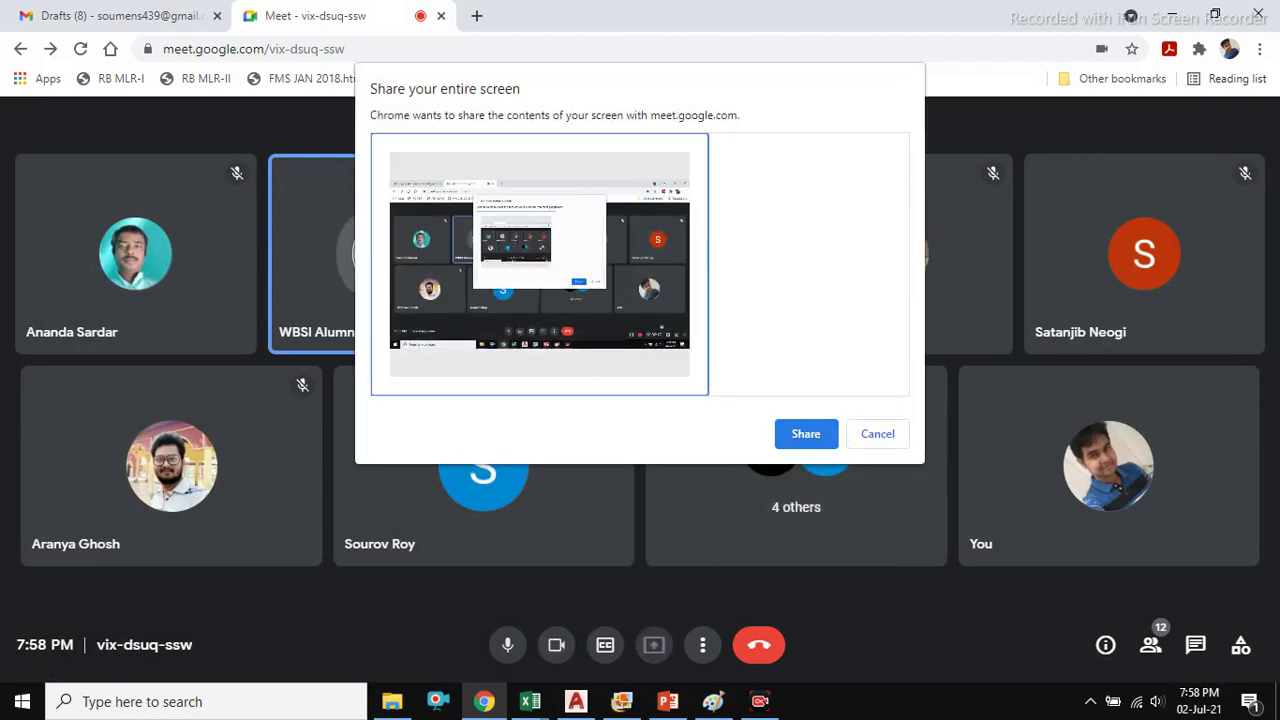
pyautogui.press('Escape')
# - Find and open the Windows Camera app to test the webcam
pyautogui.click(22, 701)
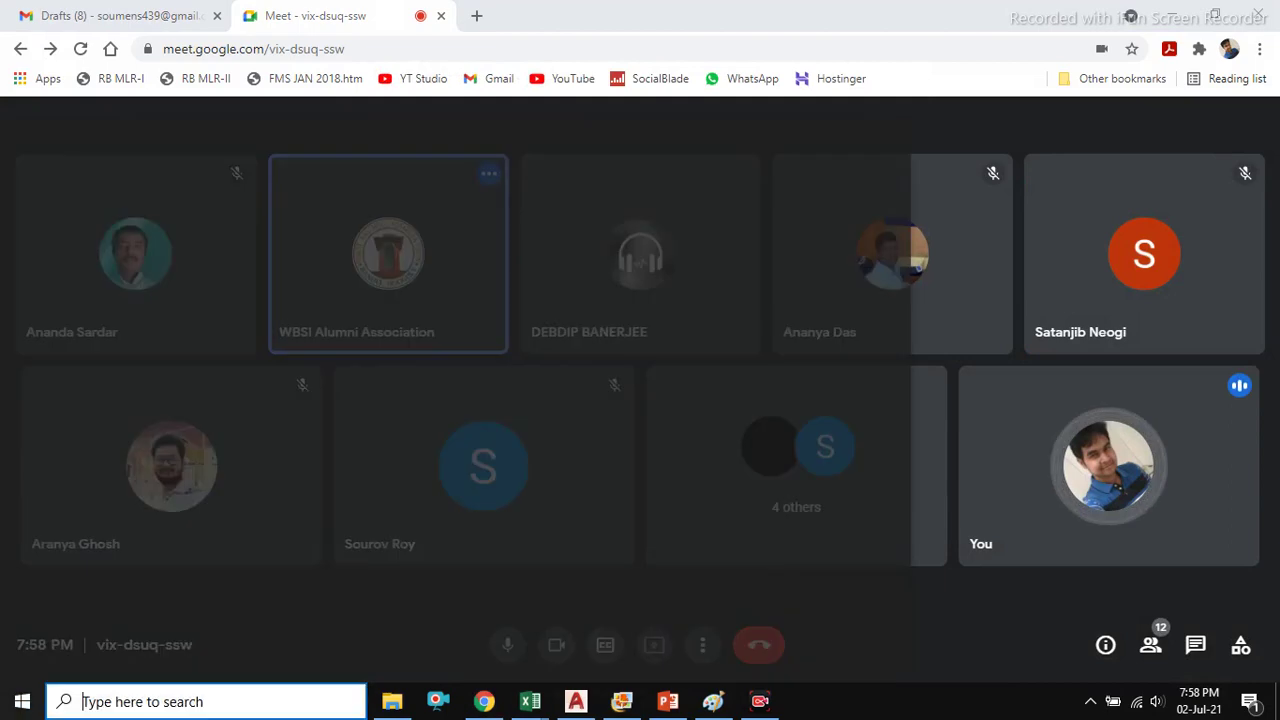
pyautogui.write('CAMER')
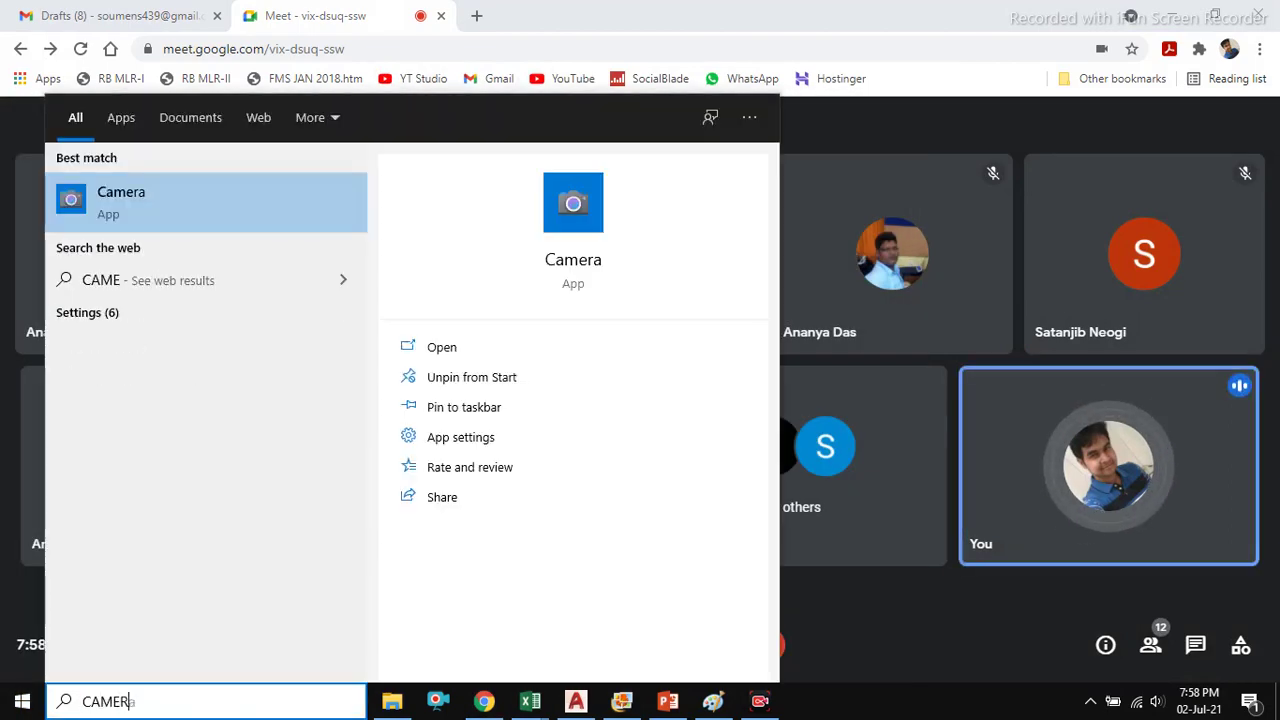
pyautogui.press('Return')
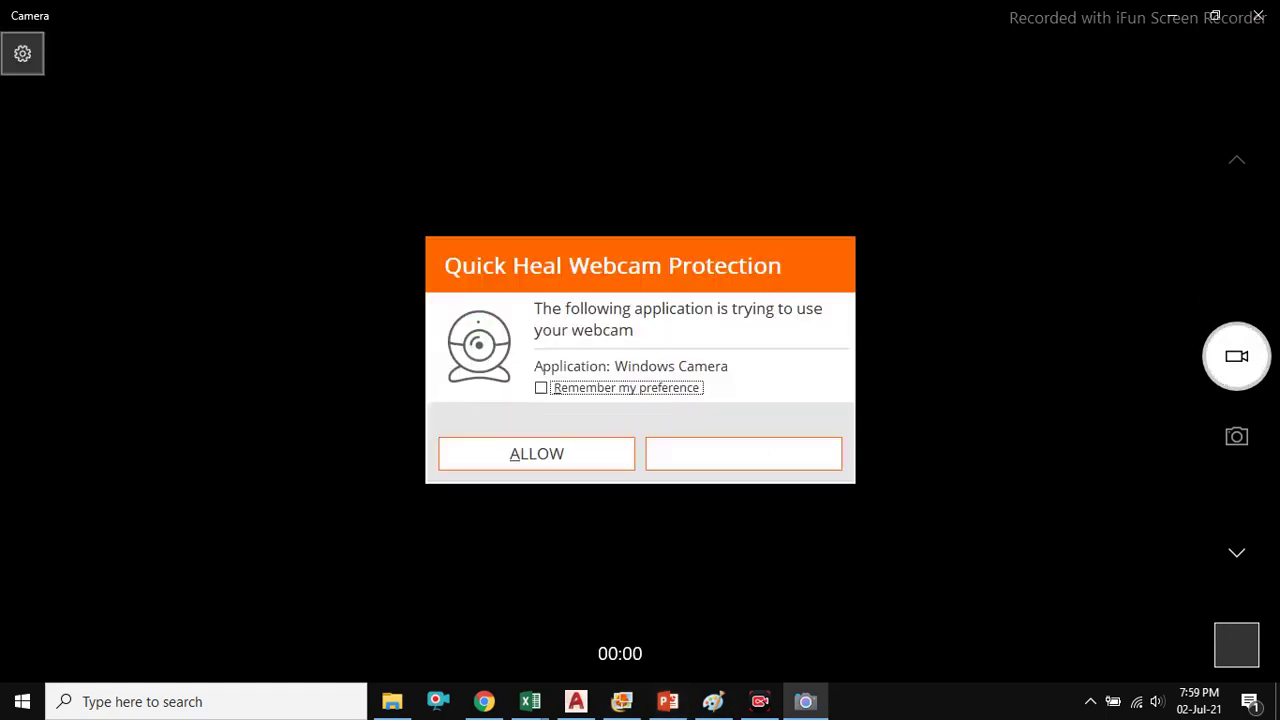
# - Allow Windows Camera to use the webcam with the preference remembered, and close the Camera app
pyautogui.click(22, 53)
pyautogui.click(541, 388)
pyautogui.click(537, 454)
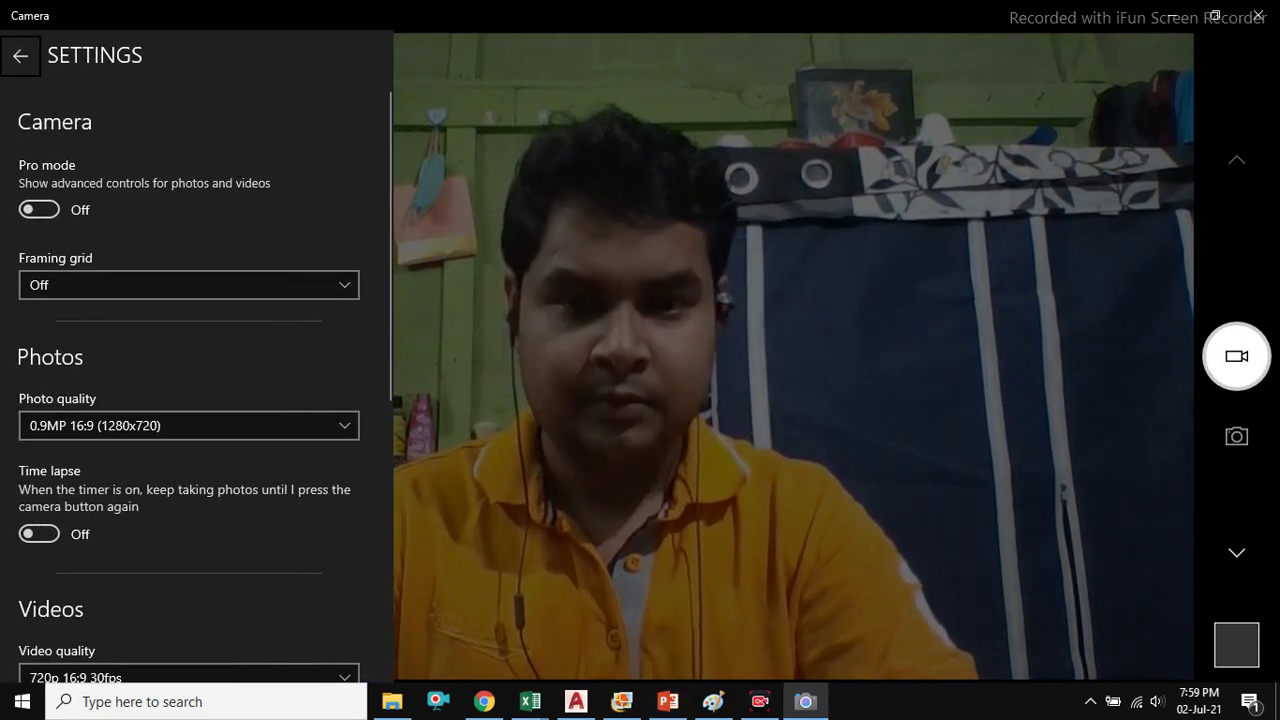
pyautogui.click(21, 56)
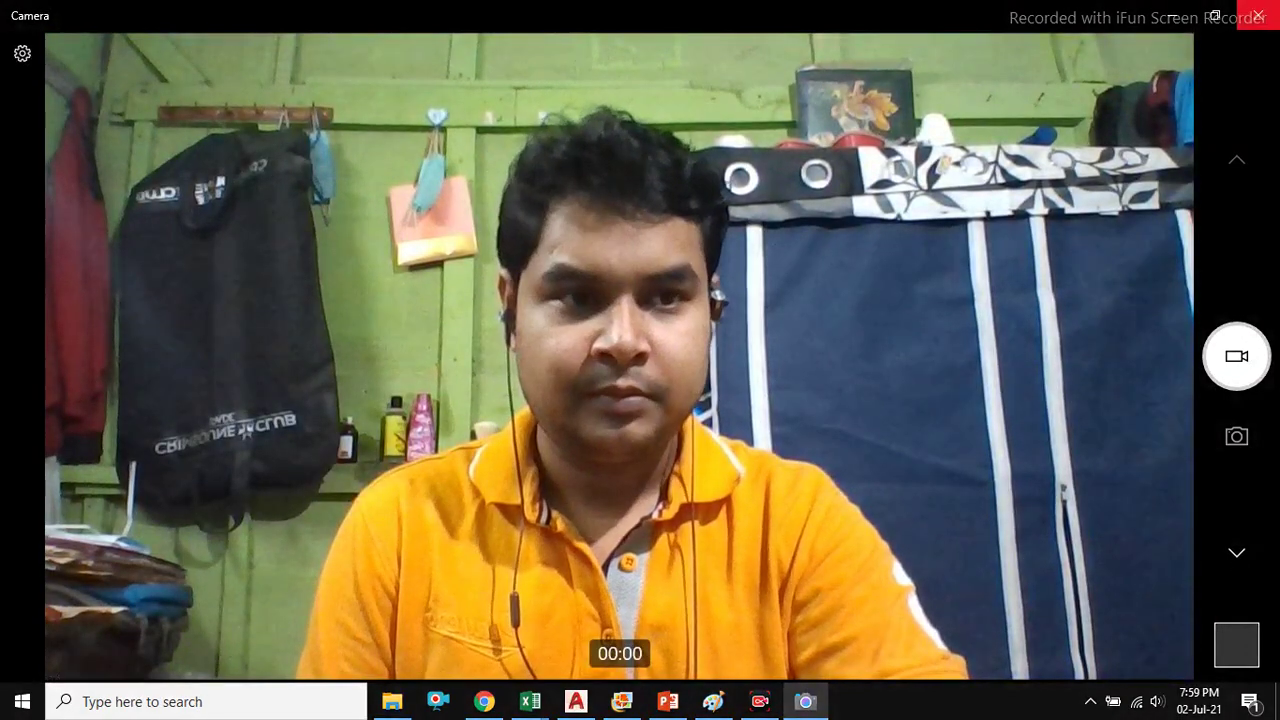
pyautogui.click(1258, 15)
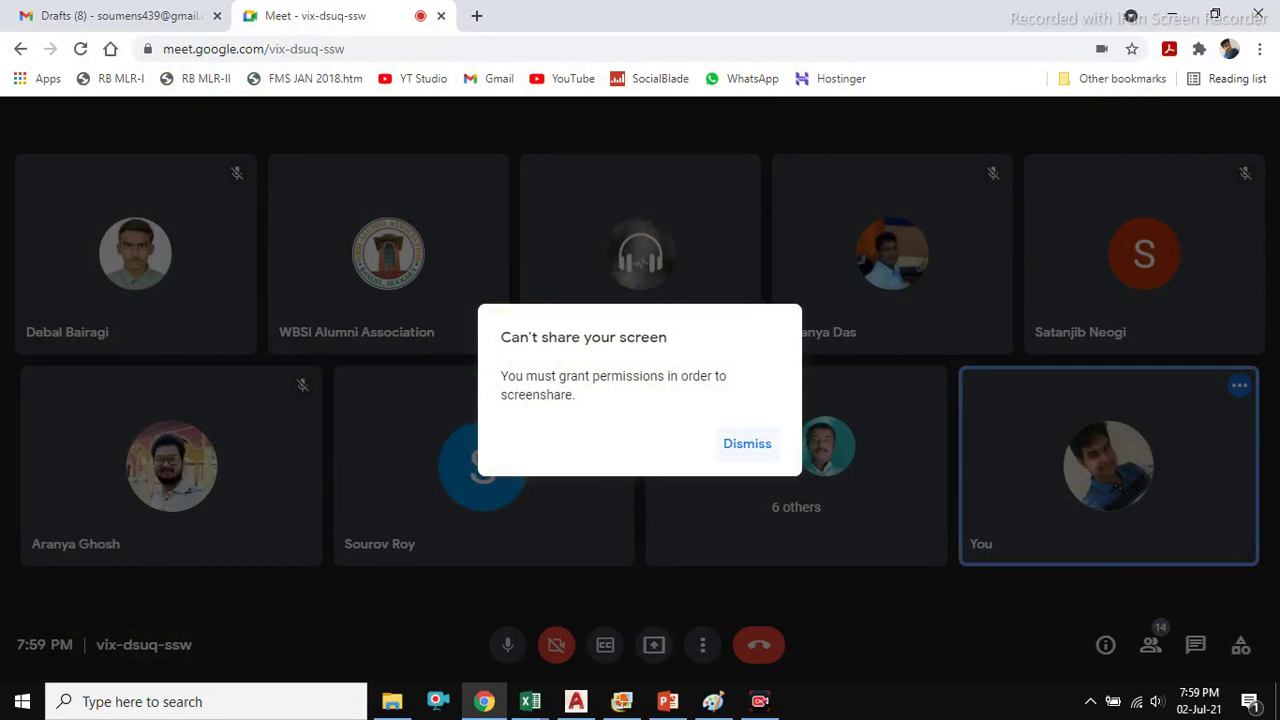
# - Dismiss the sharing notice, switch the meeting camera on and leave the call
pyautogui.press('Escape')
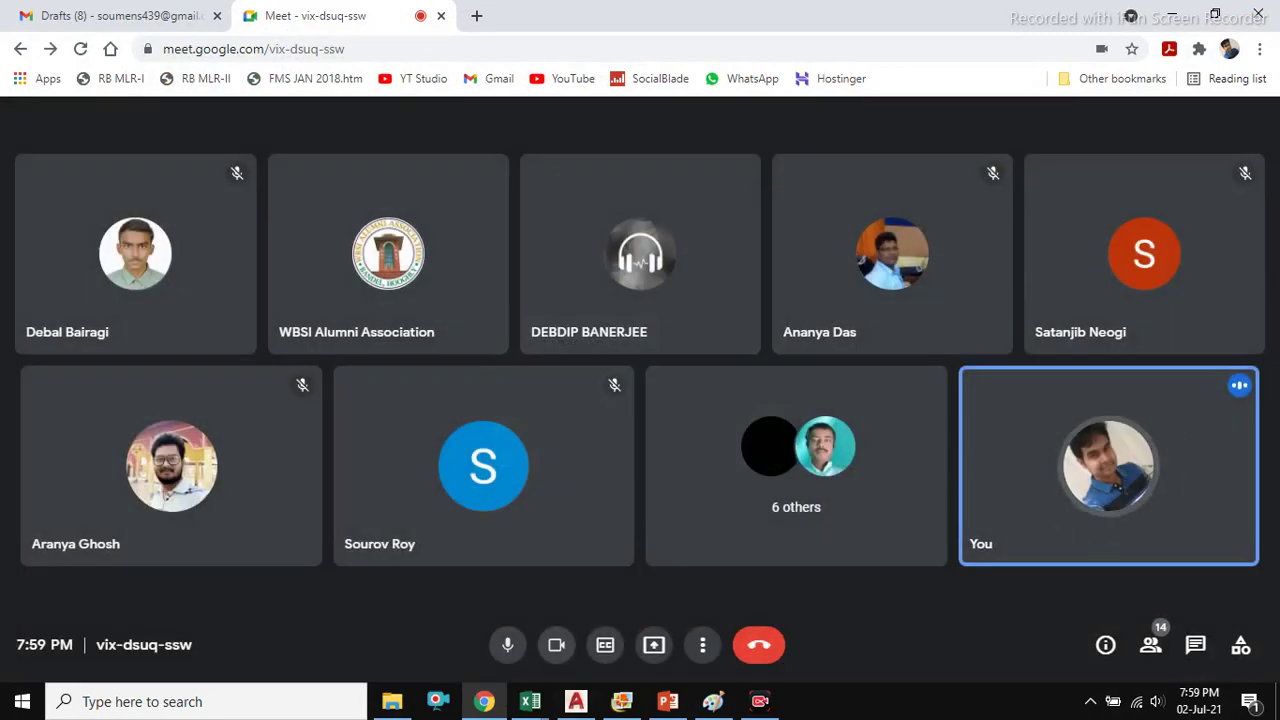
pyautogui.click(557, 645)
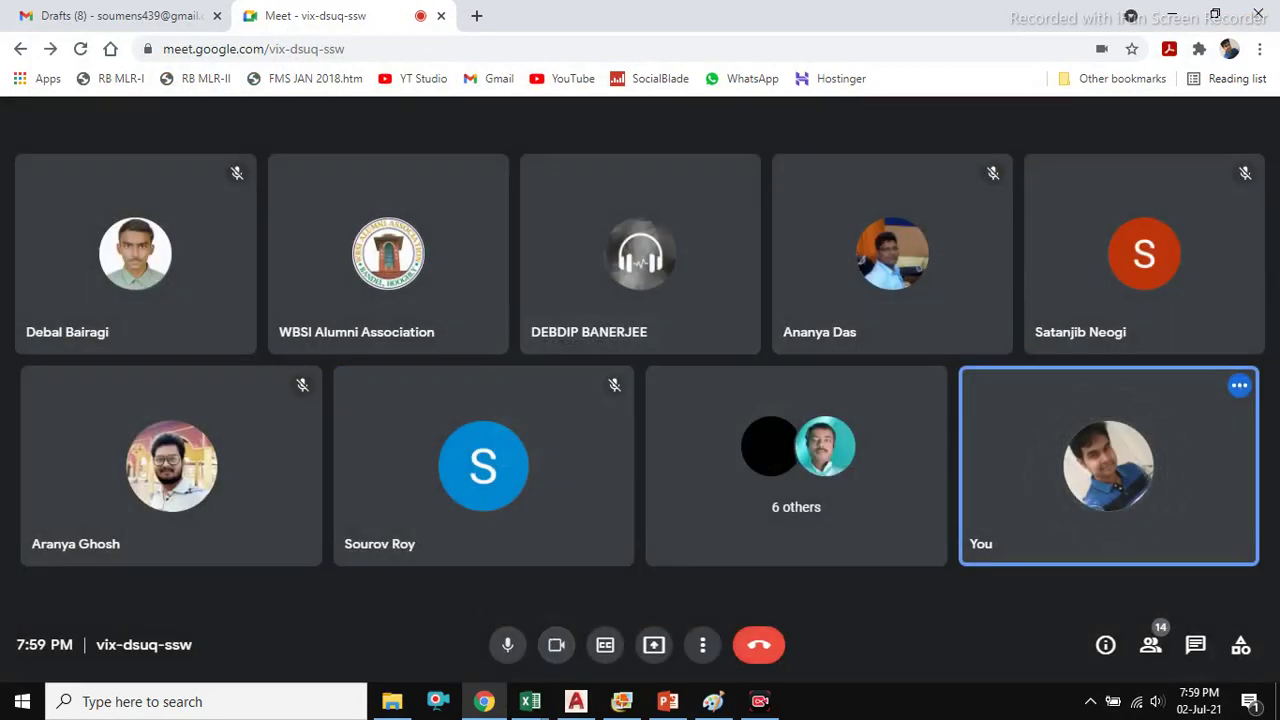
pyautogui.click(759, 645)
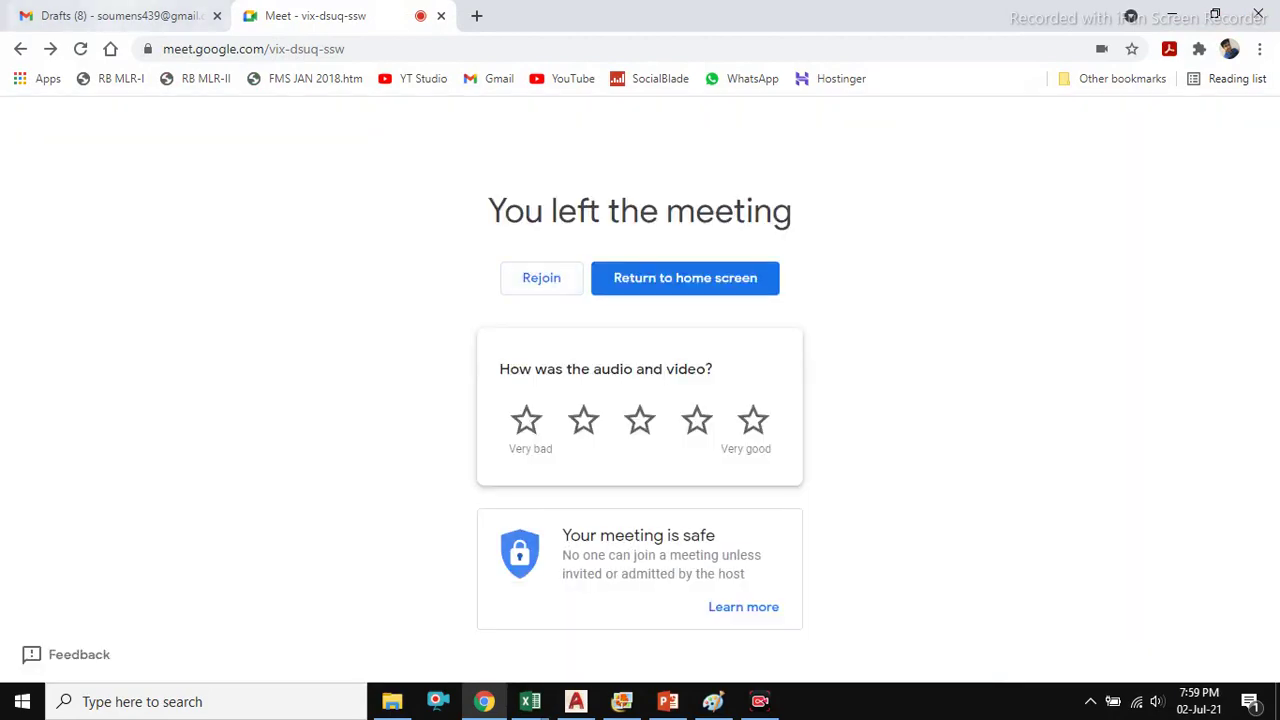
# - Reopen the meeting from the link in the Gmail draft message and close the old meeting tab
pyautogui.click(133, 16)
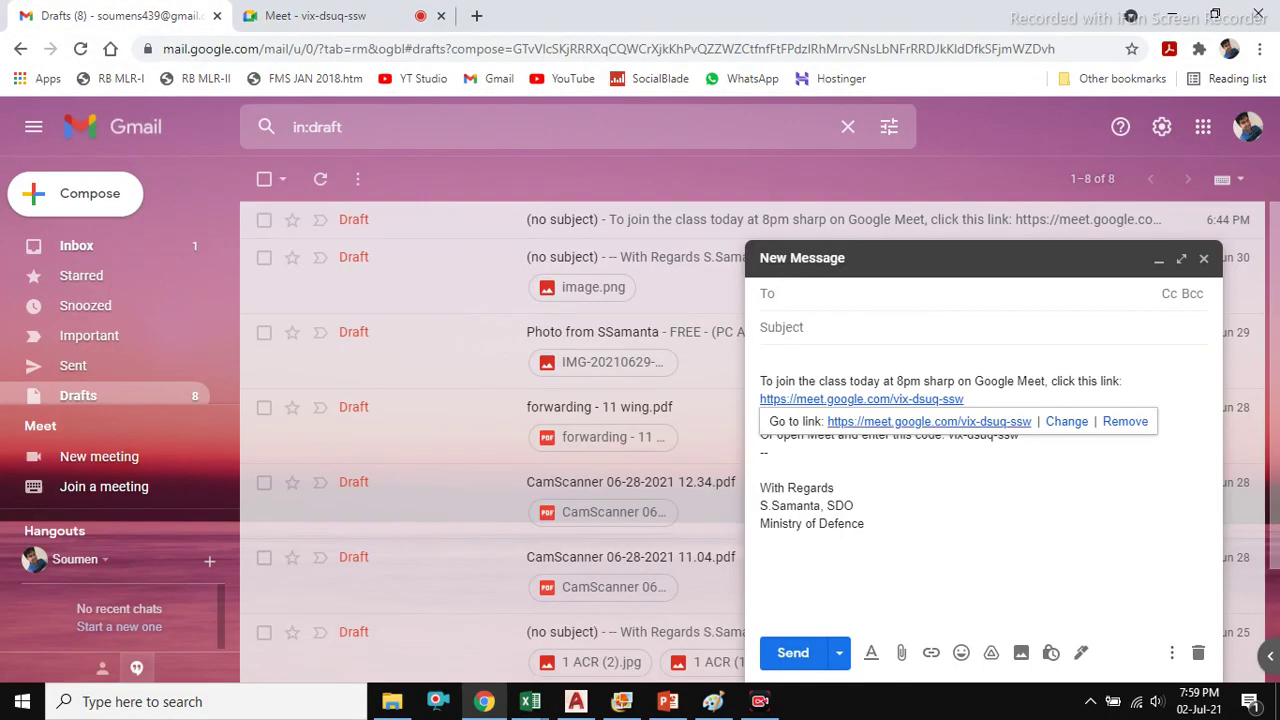
pyautogui.click(929, 421)
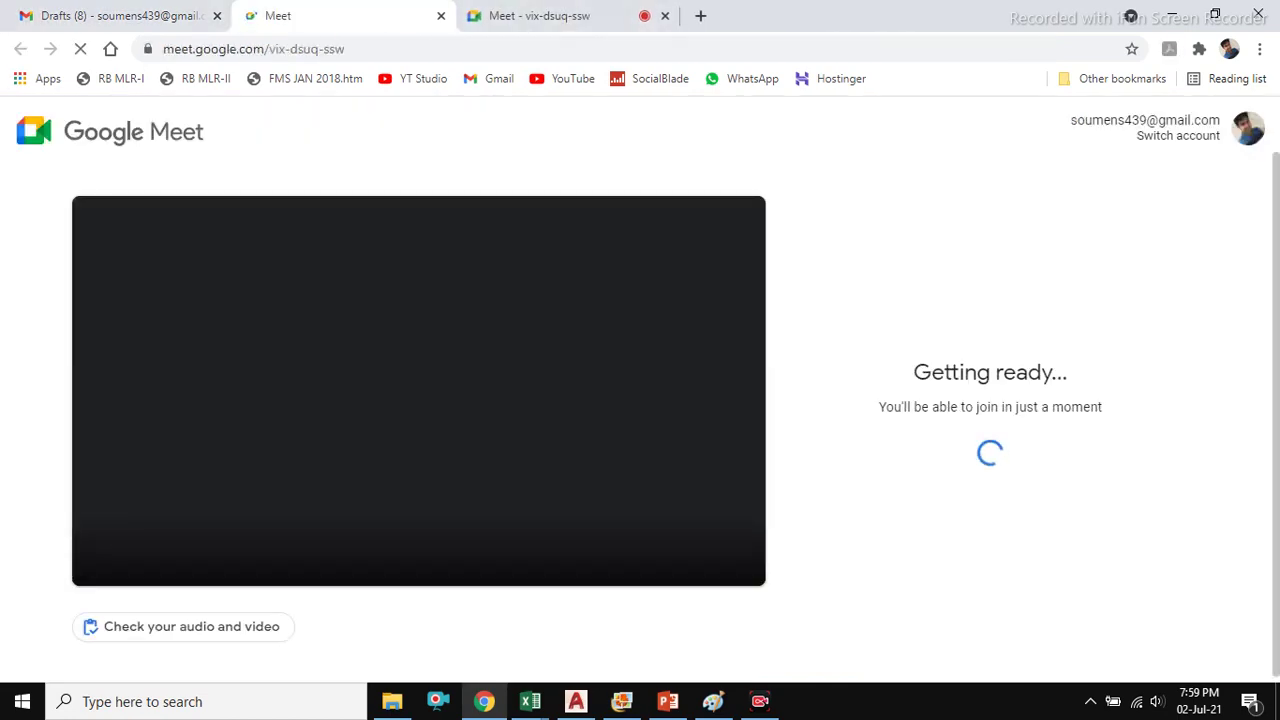
pyautogui.click(545, 16)
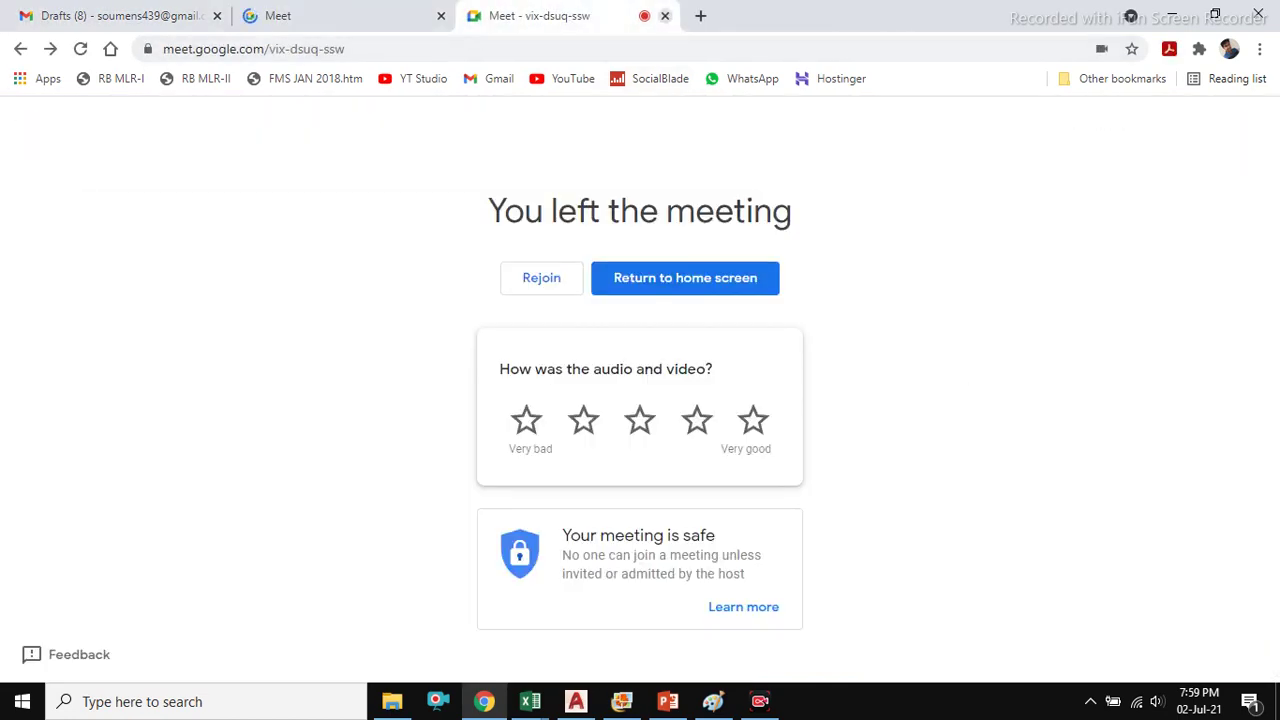
pyautogui.click(664, 16)
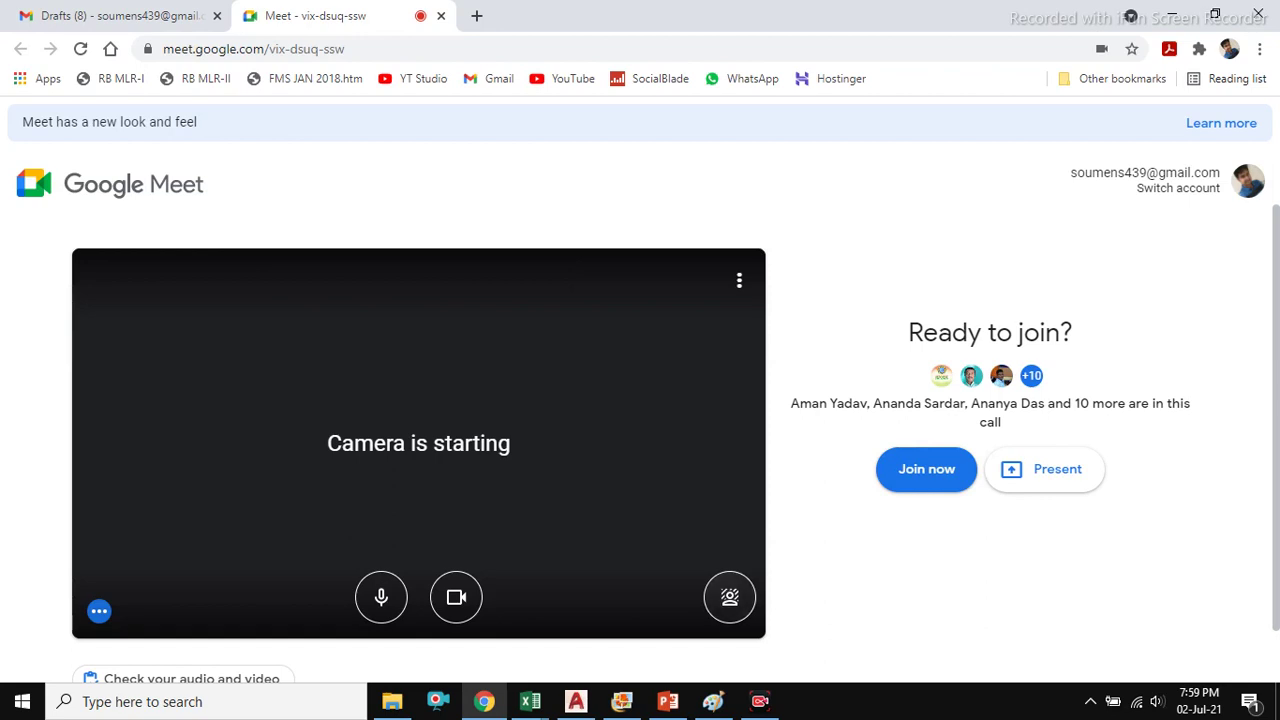
# - Apply the slight background blur effect to the camera preview before joining the meeting
pyautogui.click(730, 597)
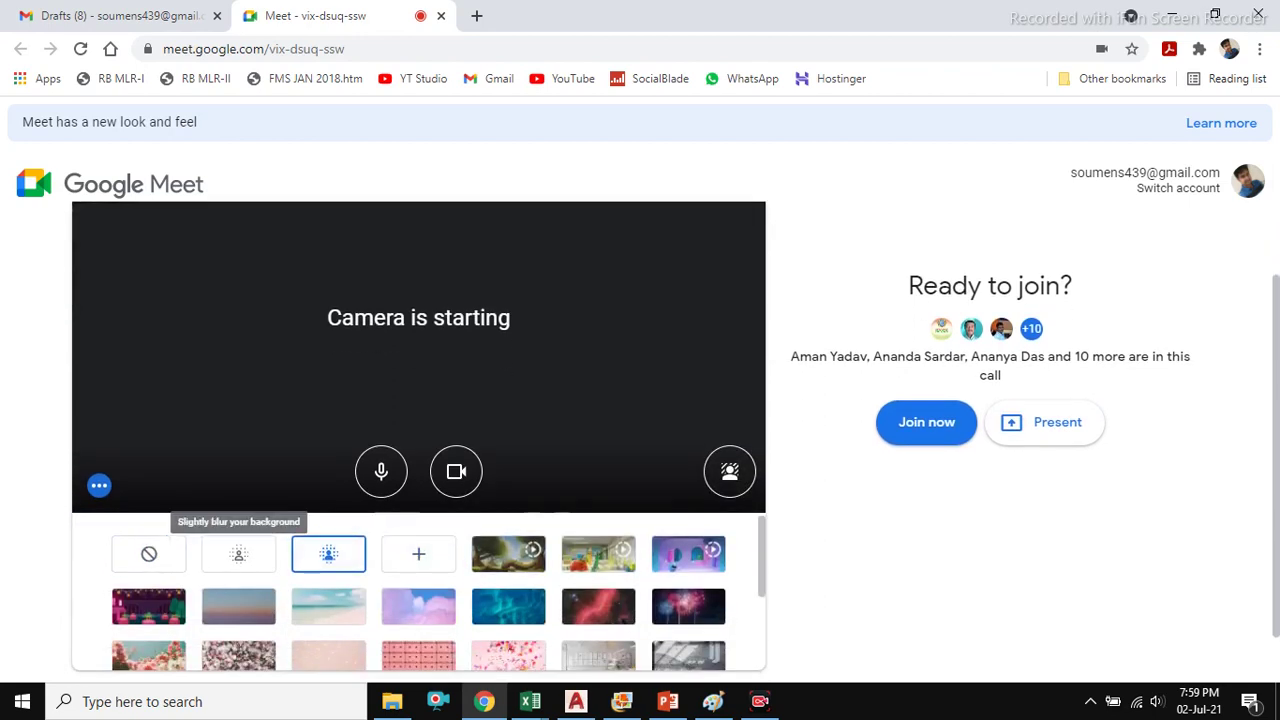
pyautogui.click(238, 554)
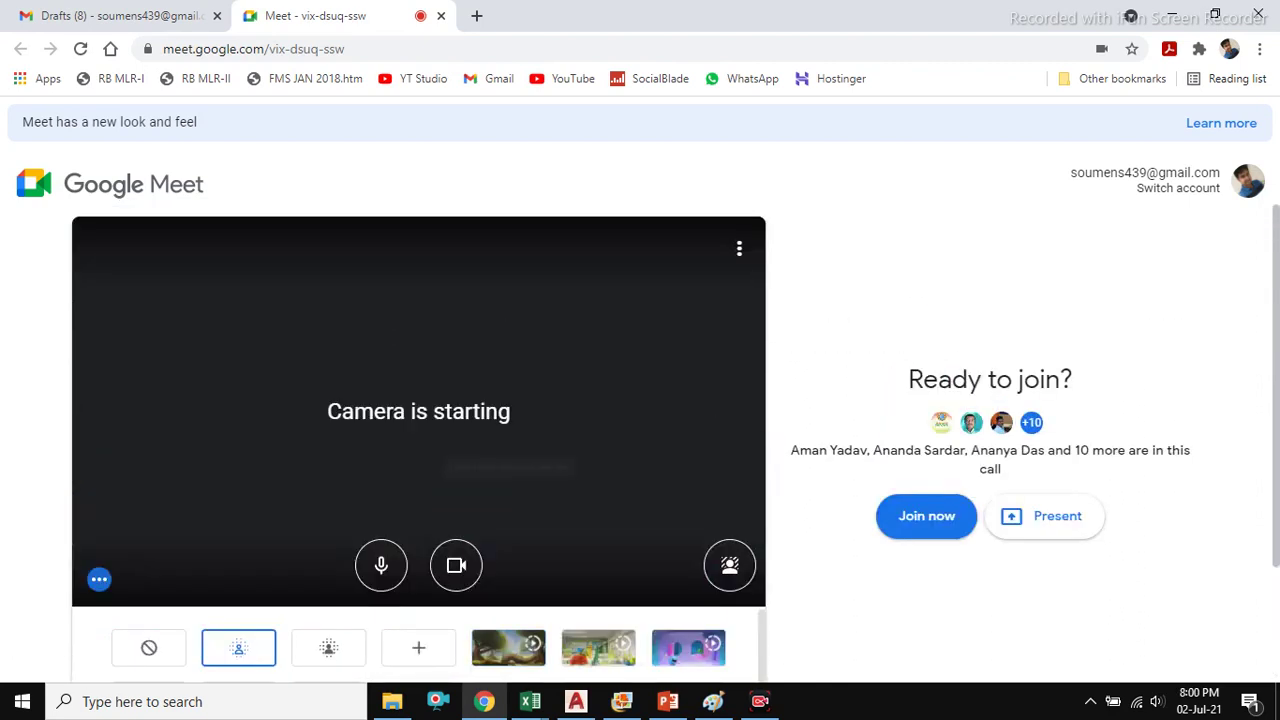
# - Check the network stability and connection delay information in the meeting's troubleshooting help, and close it
pyautogui.click(739, 249)
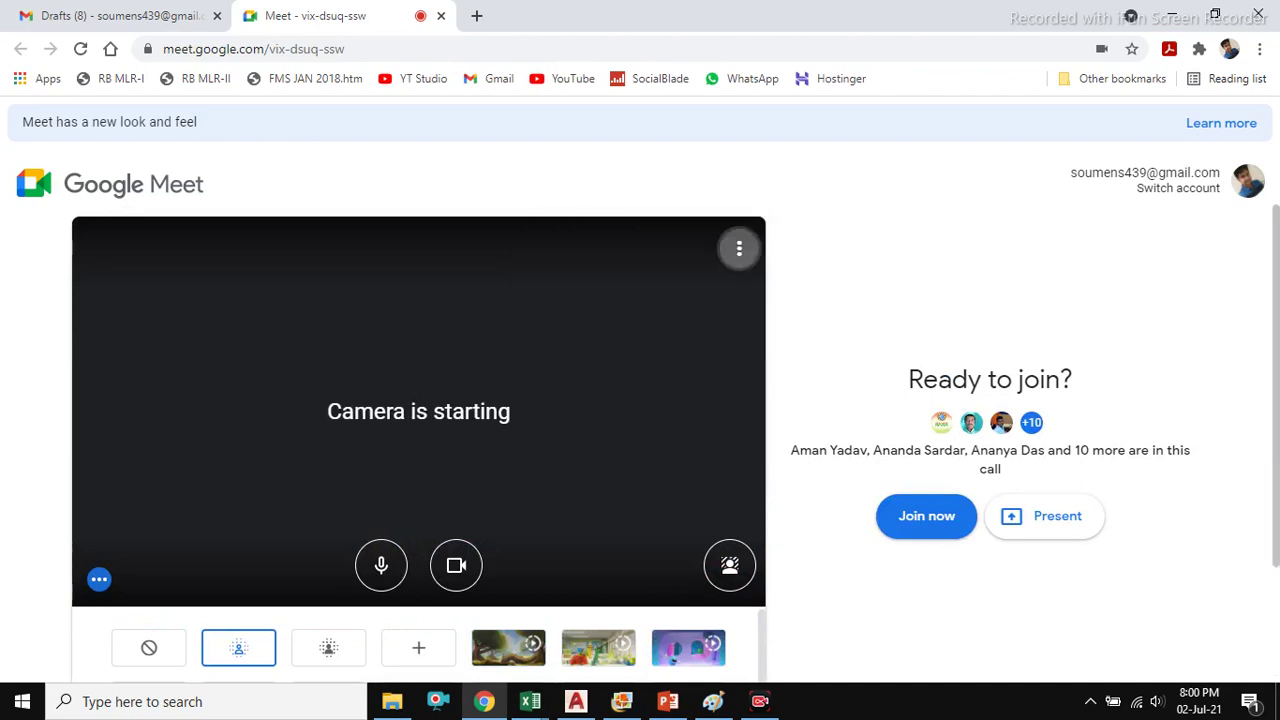
pyautogui.click(739, 248)
pyautogui.click(654, 410)
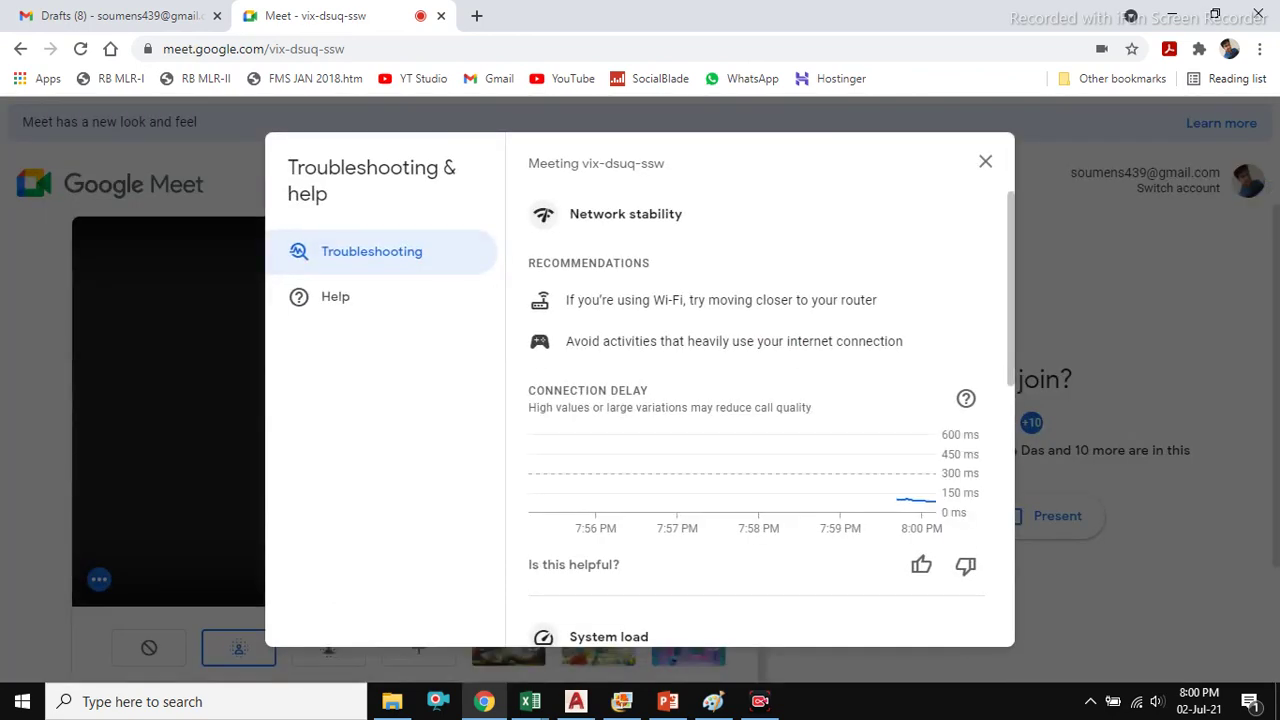
pyautogui.scroll(-1, 760, 400)
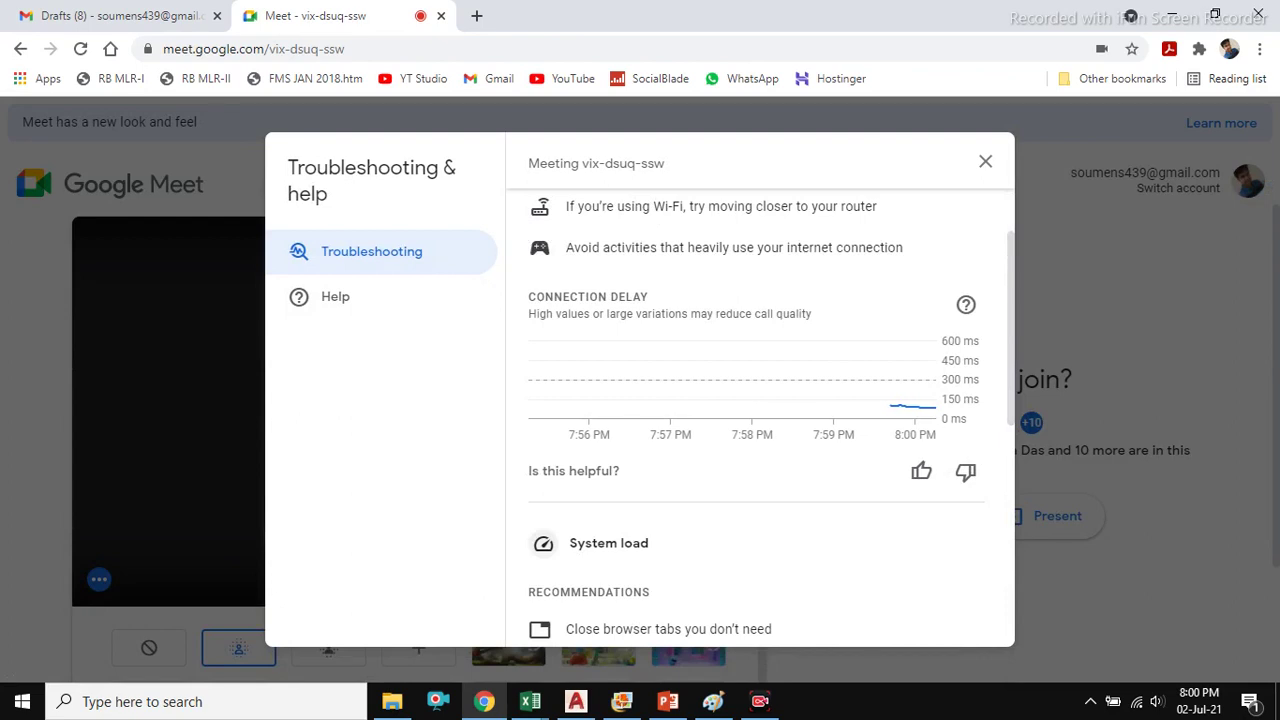
pyautogui.click(985, 161)
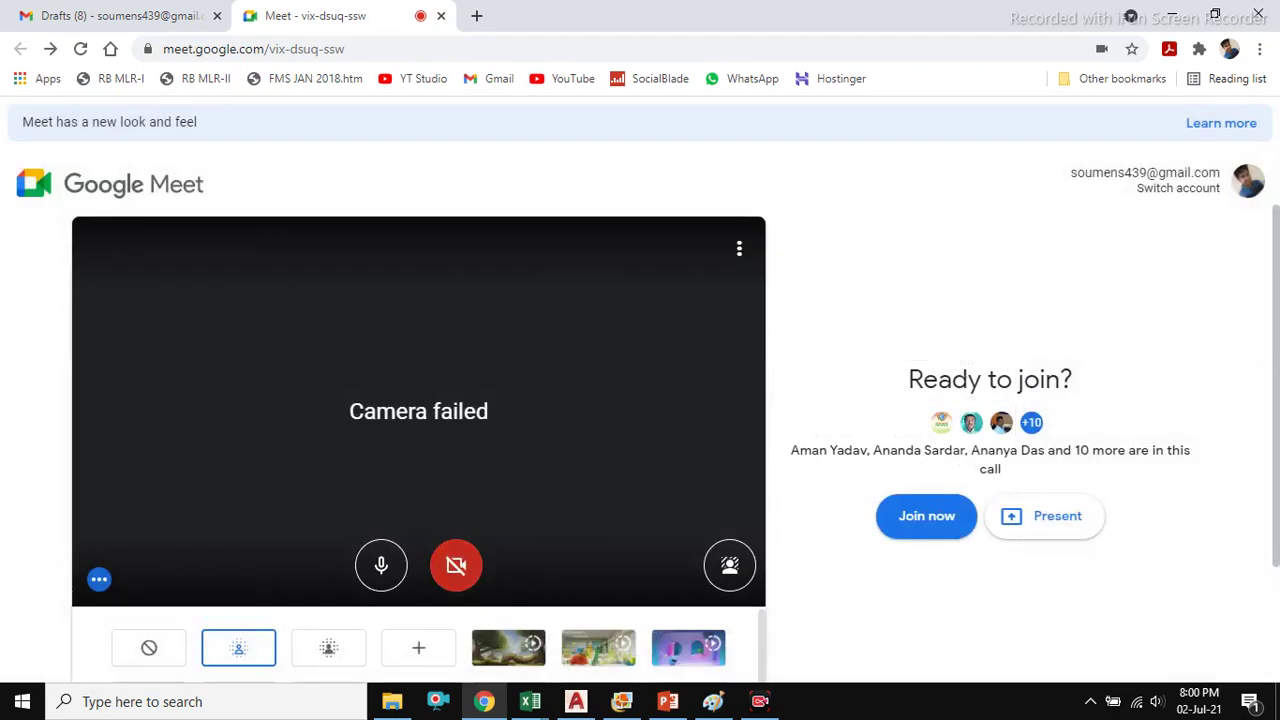
# - Switch the camera back on, join the meeting and unmute the microphone
pyautogui.click(456, 565)
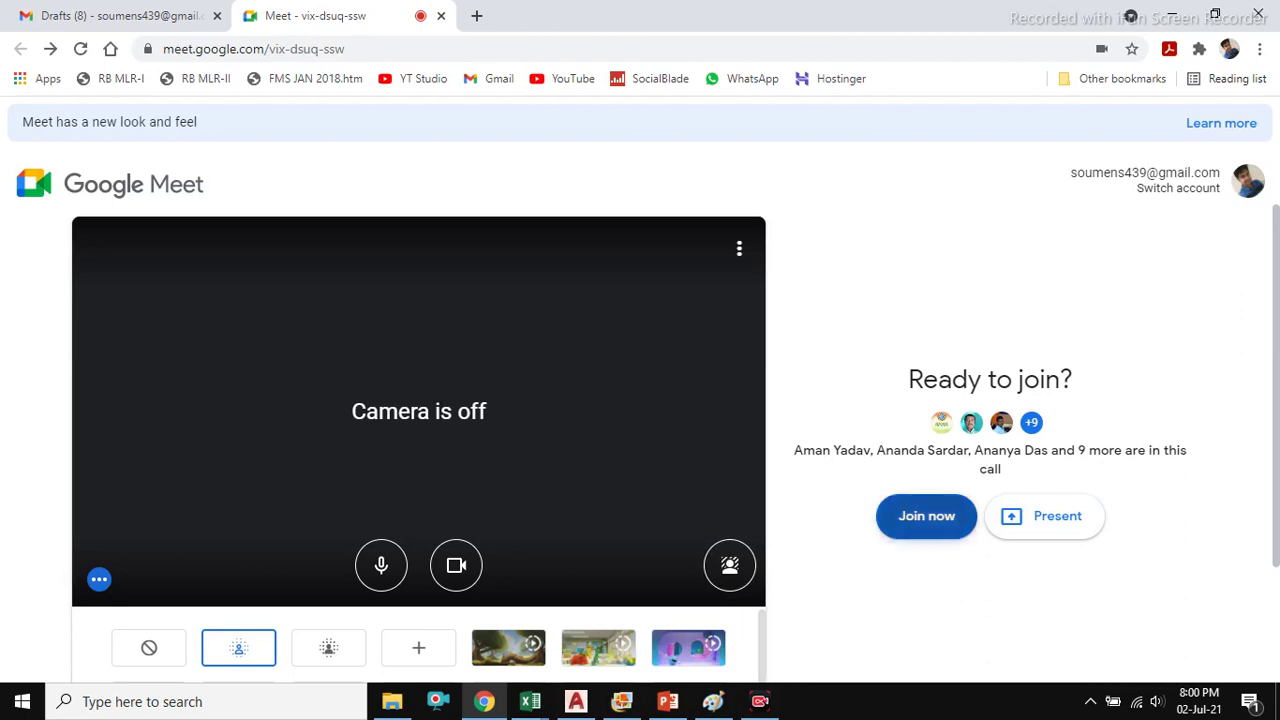
pyautogui.click(926, 516)
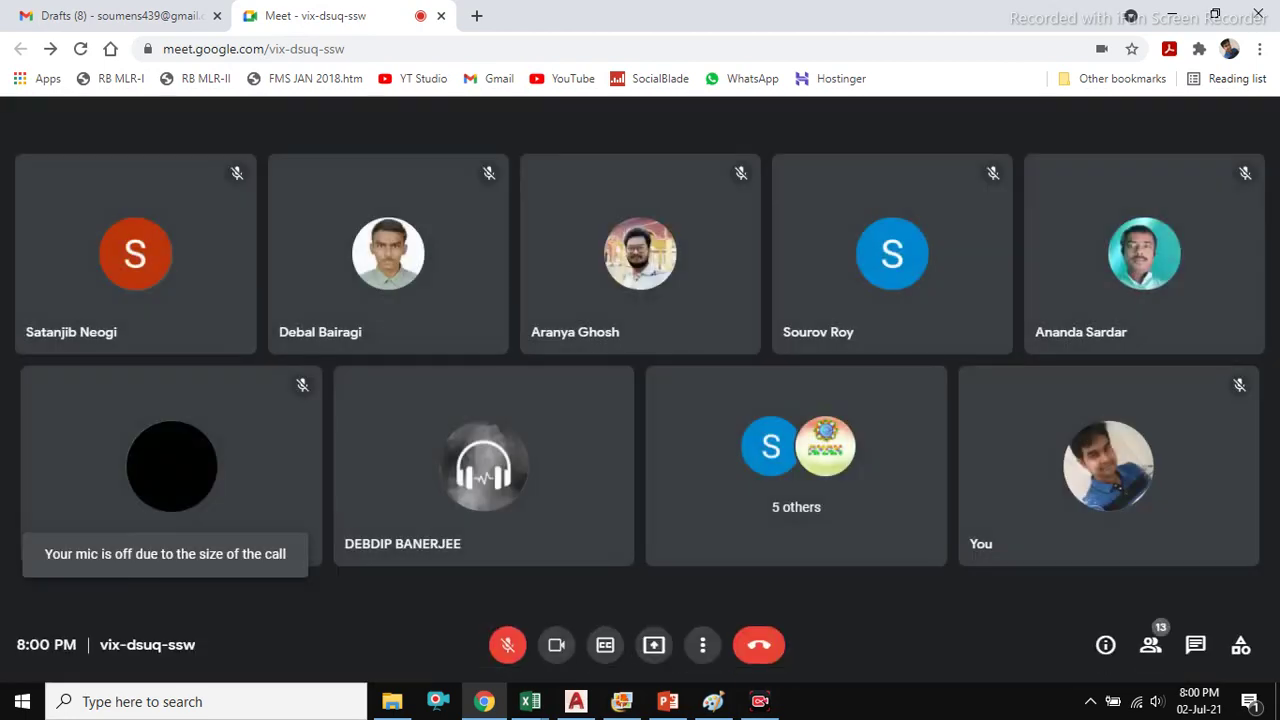
pyautogui.click(508, 645)
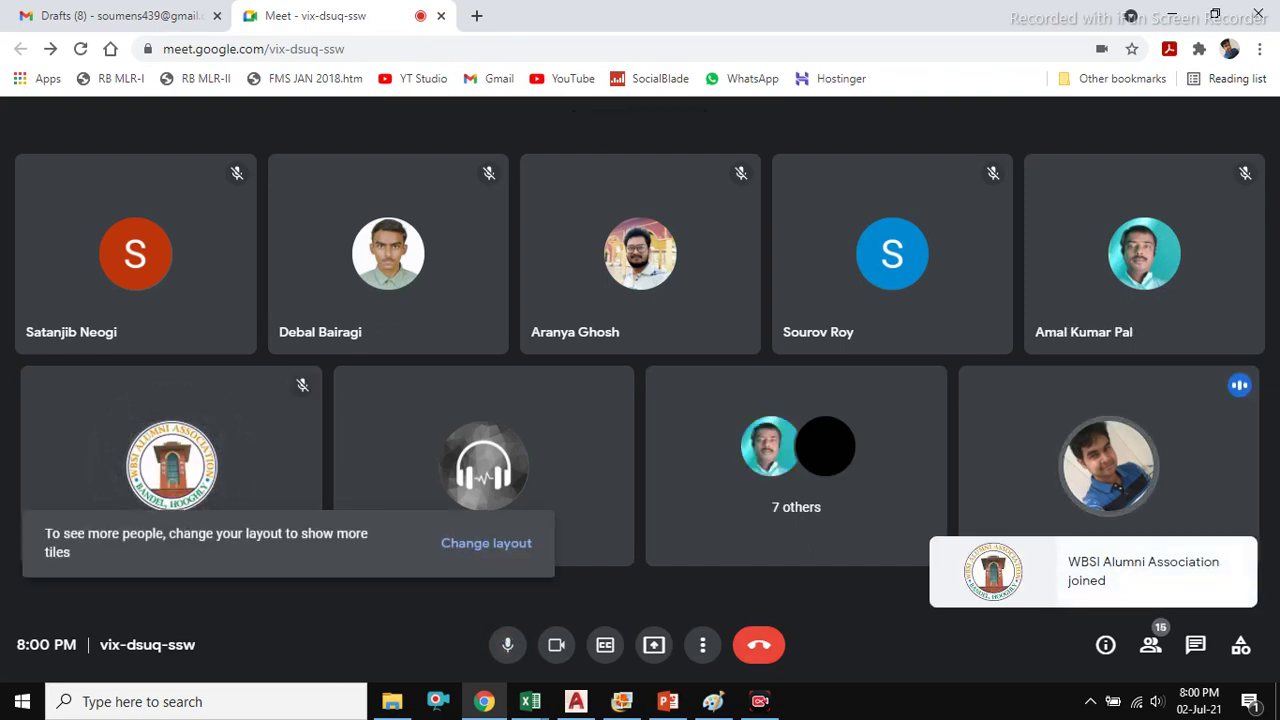
# - Try to present the entire screen to the meeting
pyautogui.click(654, 645)
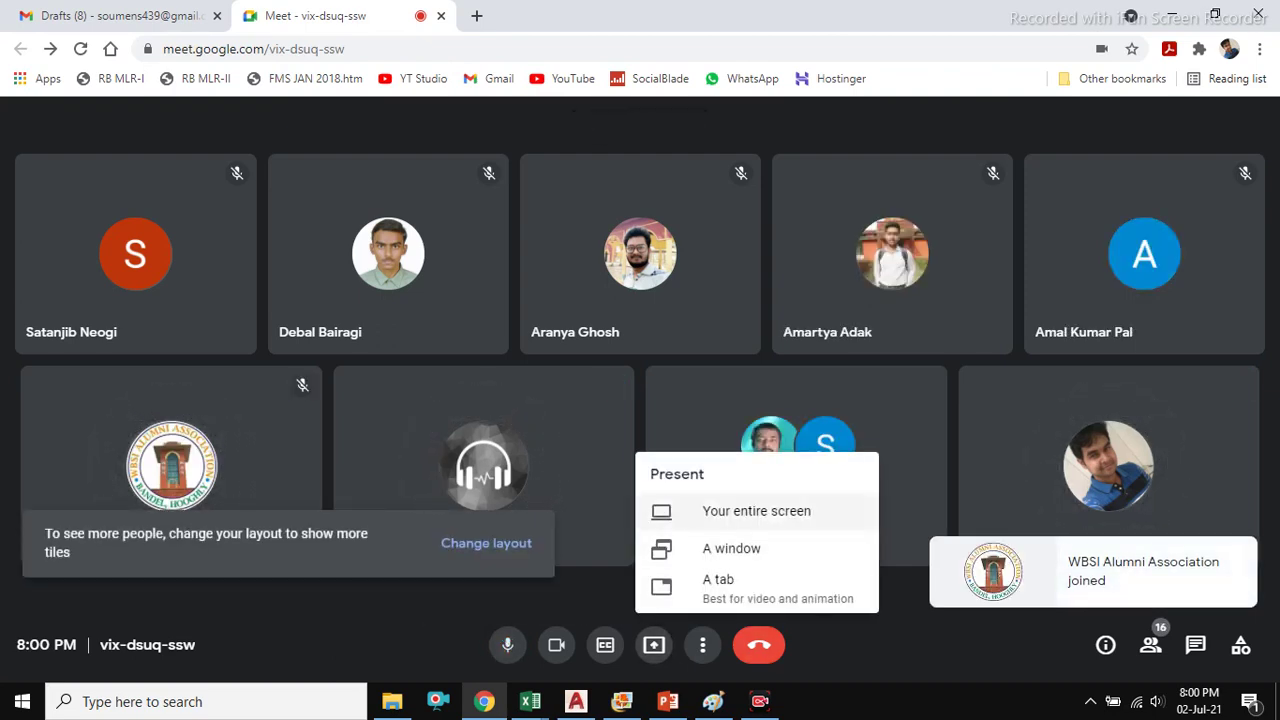
pyautogui.click(757, 511)
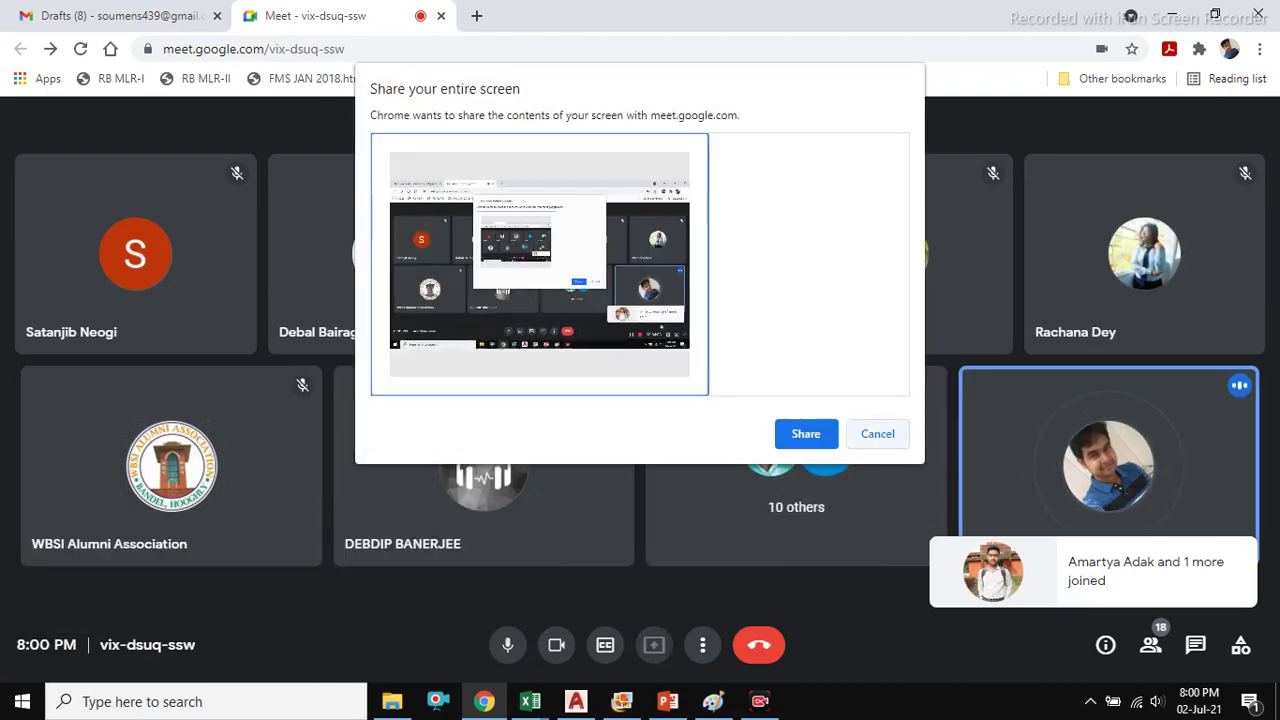
pyautogui.press('Escape')
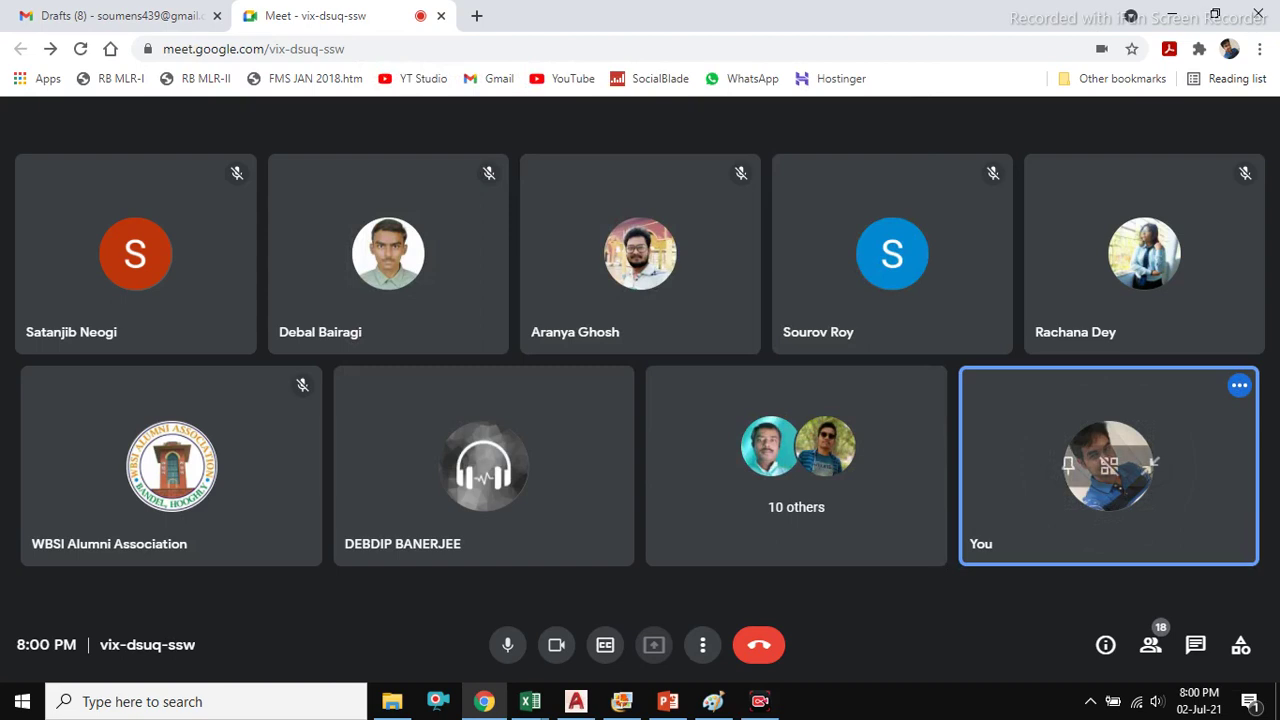
# - Show the meeting in full screen, leave full screen again and dismiss the screen-sharing notice
pyautogui.press('F11')
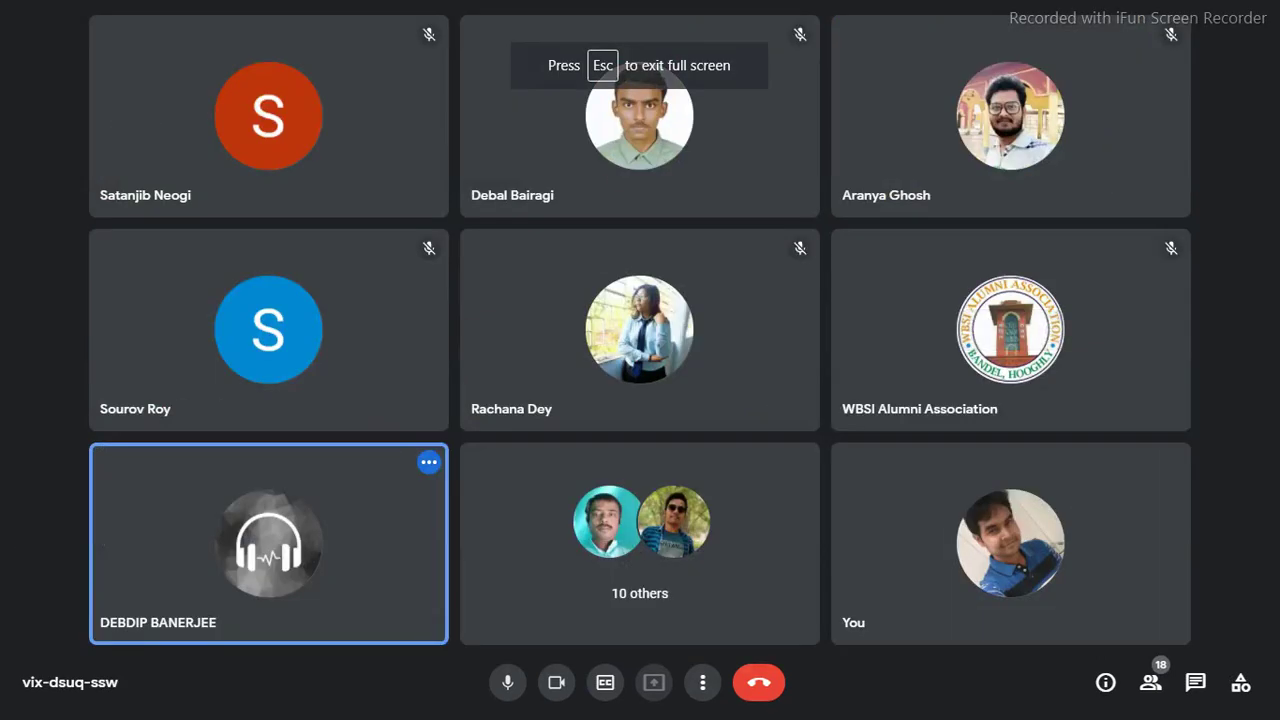
pyautogui.click(703, 682)
pyautogui.click(795, 382)
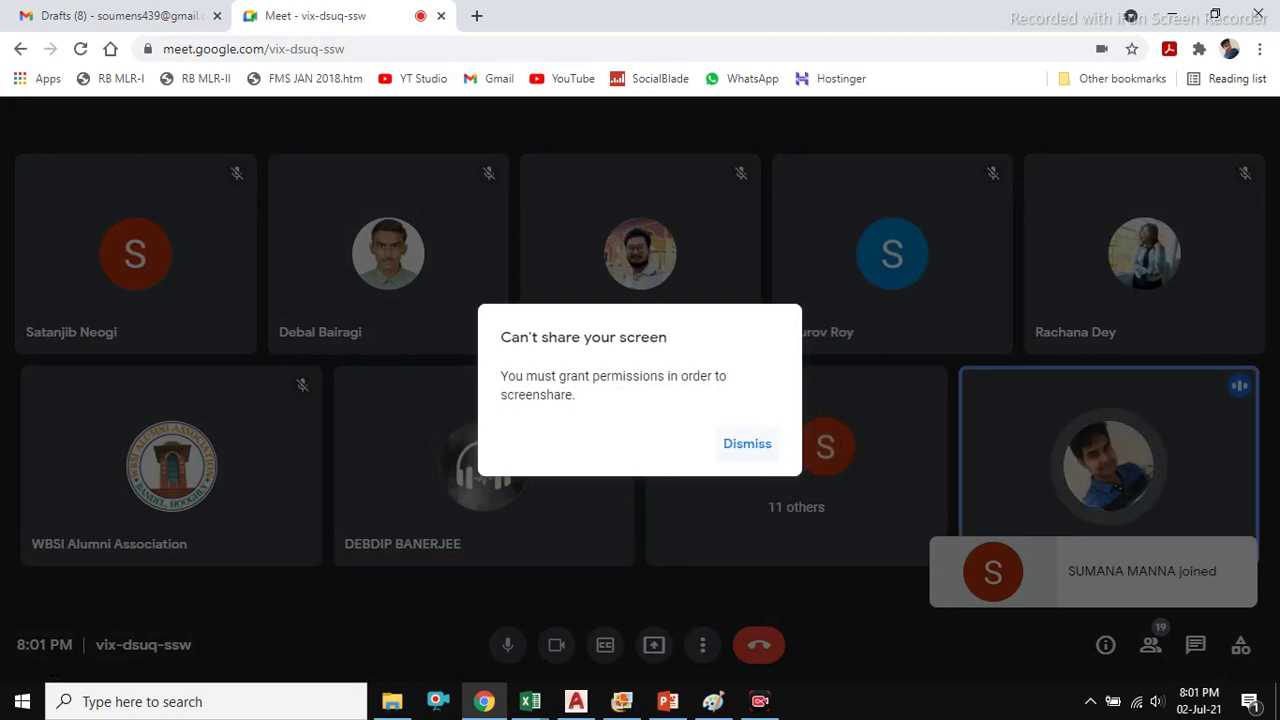
pyautogui.click(747, 444)
# - Start disabling virus protection in Quick Heal Total Security
pyautogui.click(1090, 701)
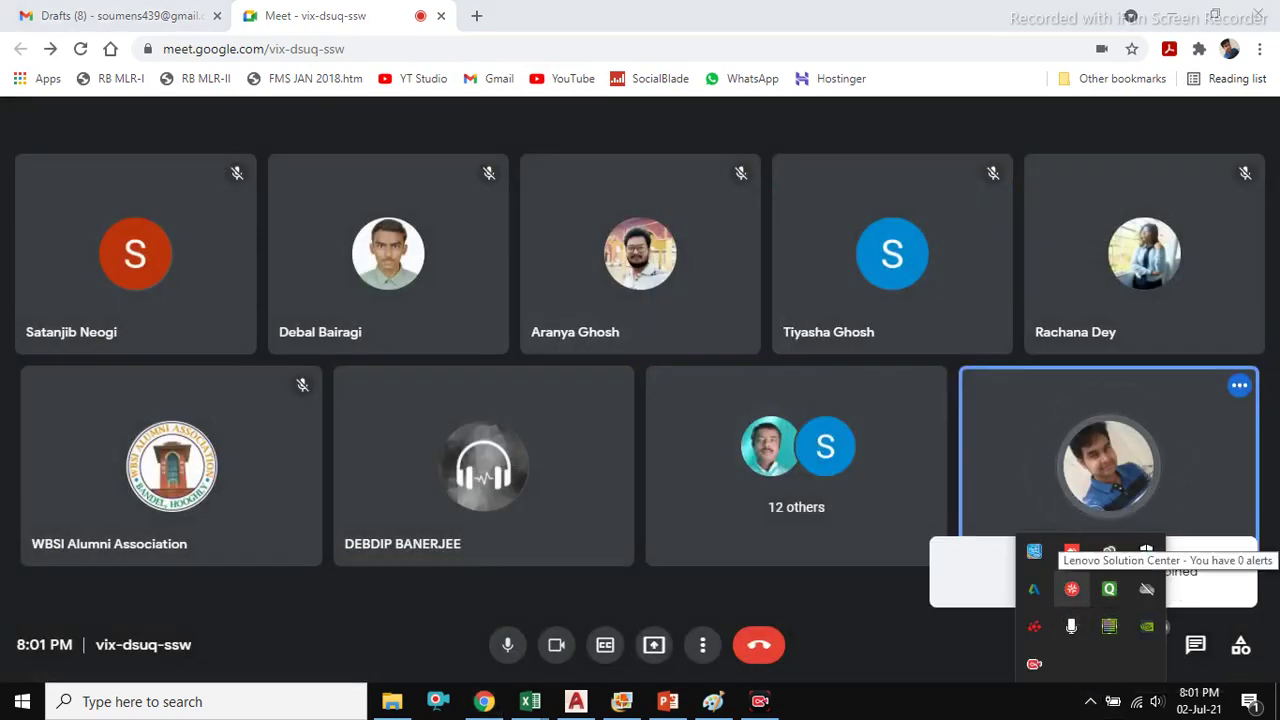
pyautogui.rightClick(1109, 627)
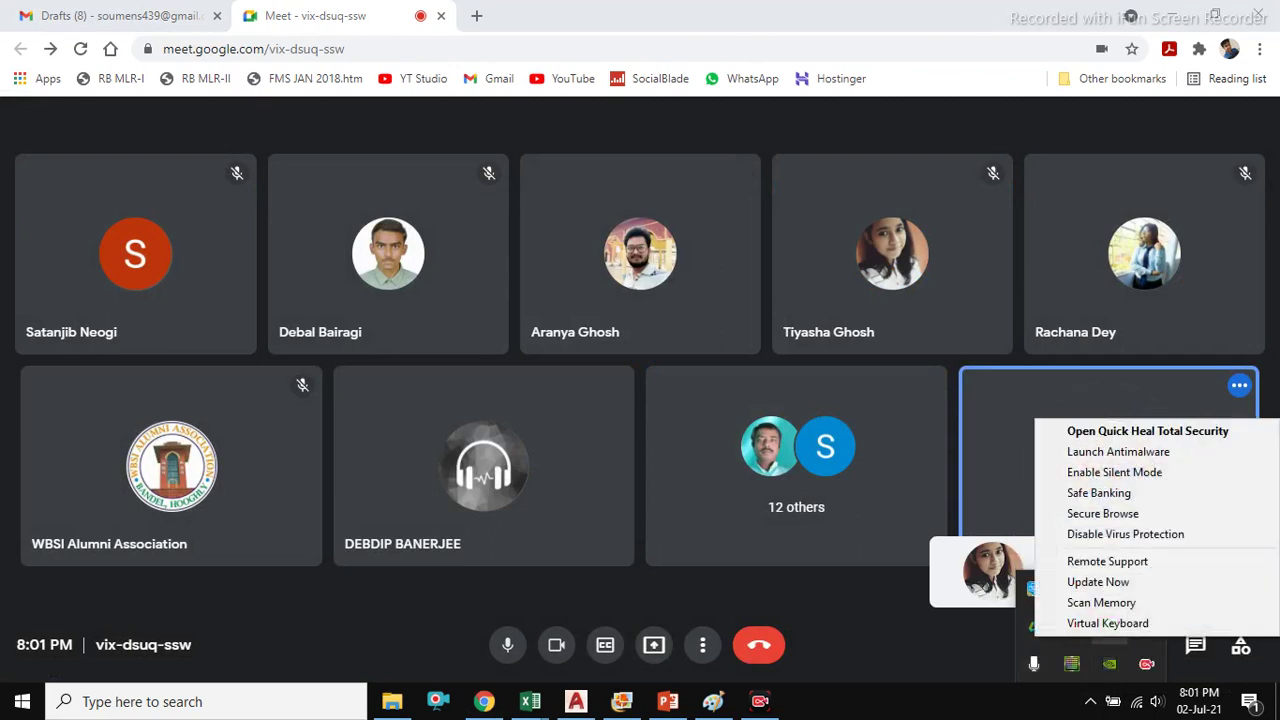
pyautogui.click(1125, 534)
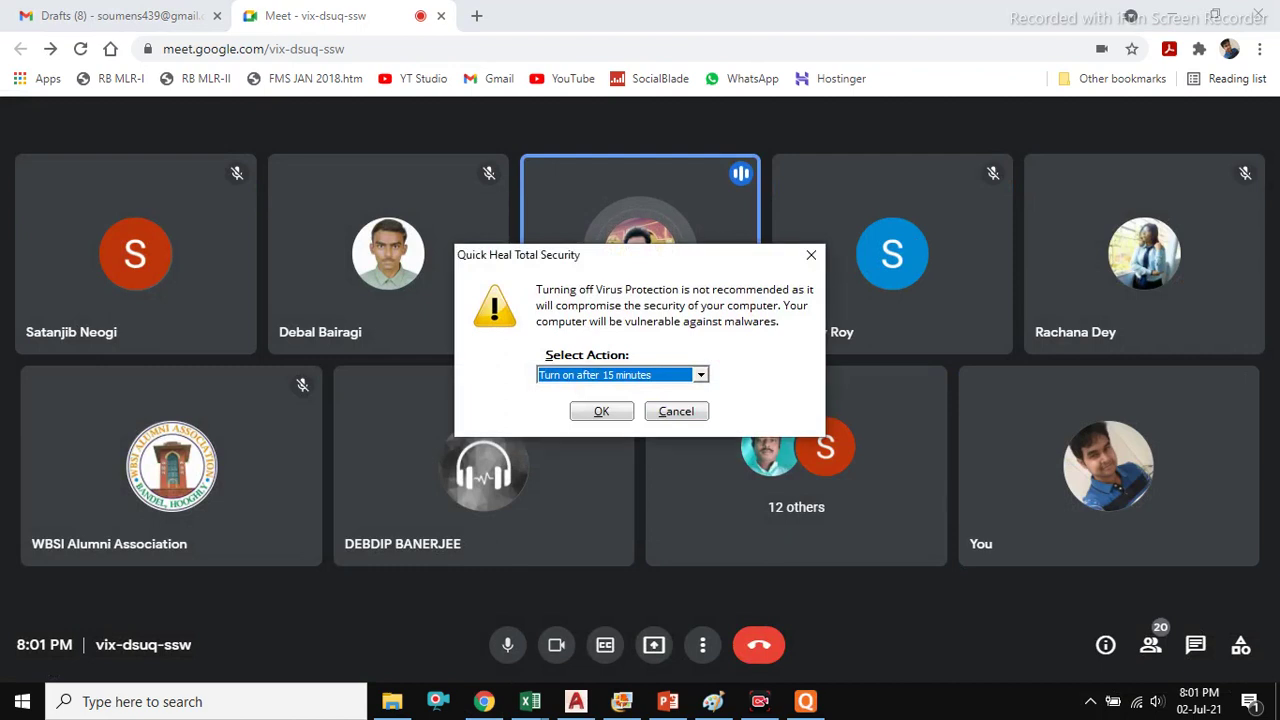
# - Set the virus protection action to Permanently disable
pyautogui.click(701, 375)
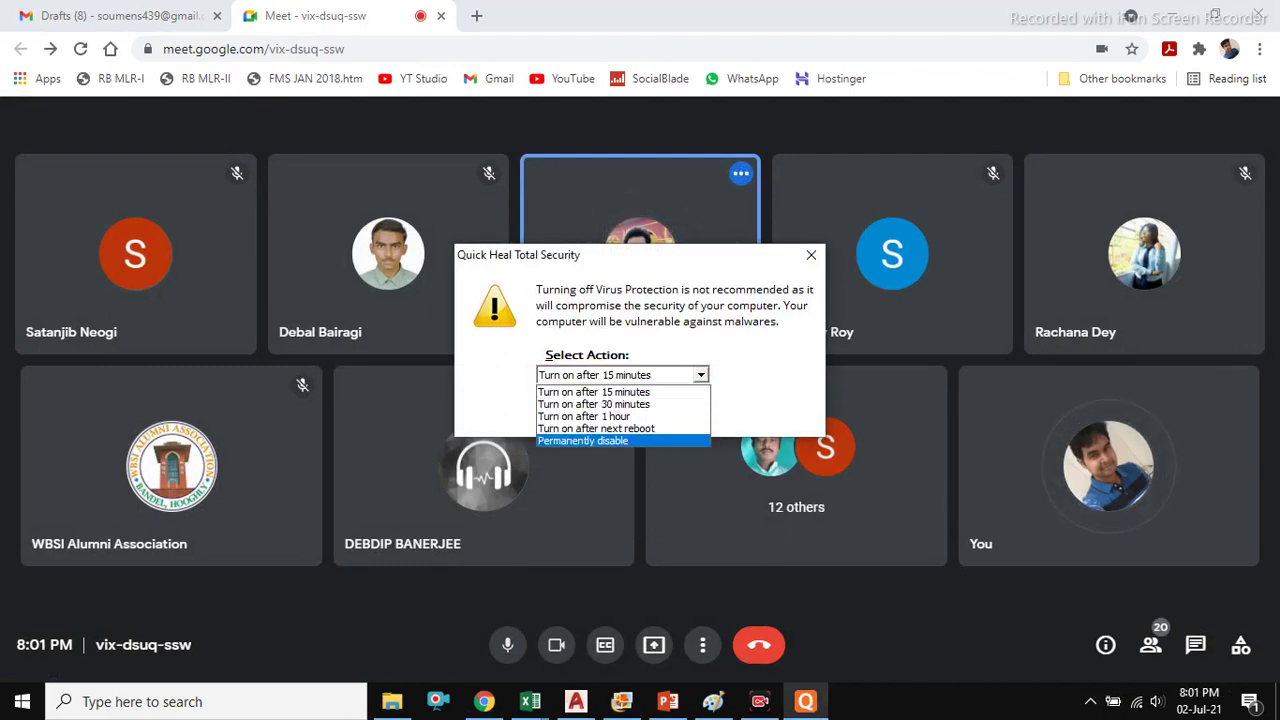
pyautogui.press('Up')
pyautogui.press('Up')
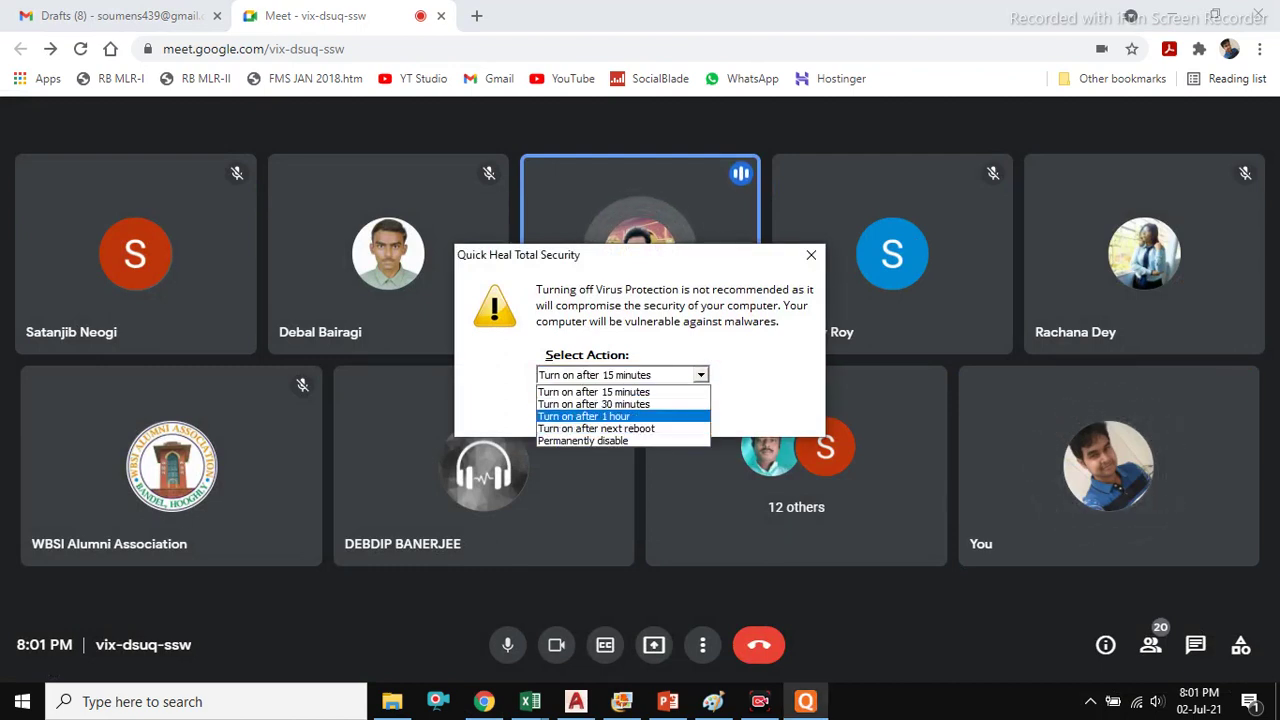
pyautogui.press('Down')
pyautogui.press('Down')
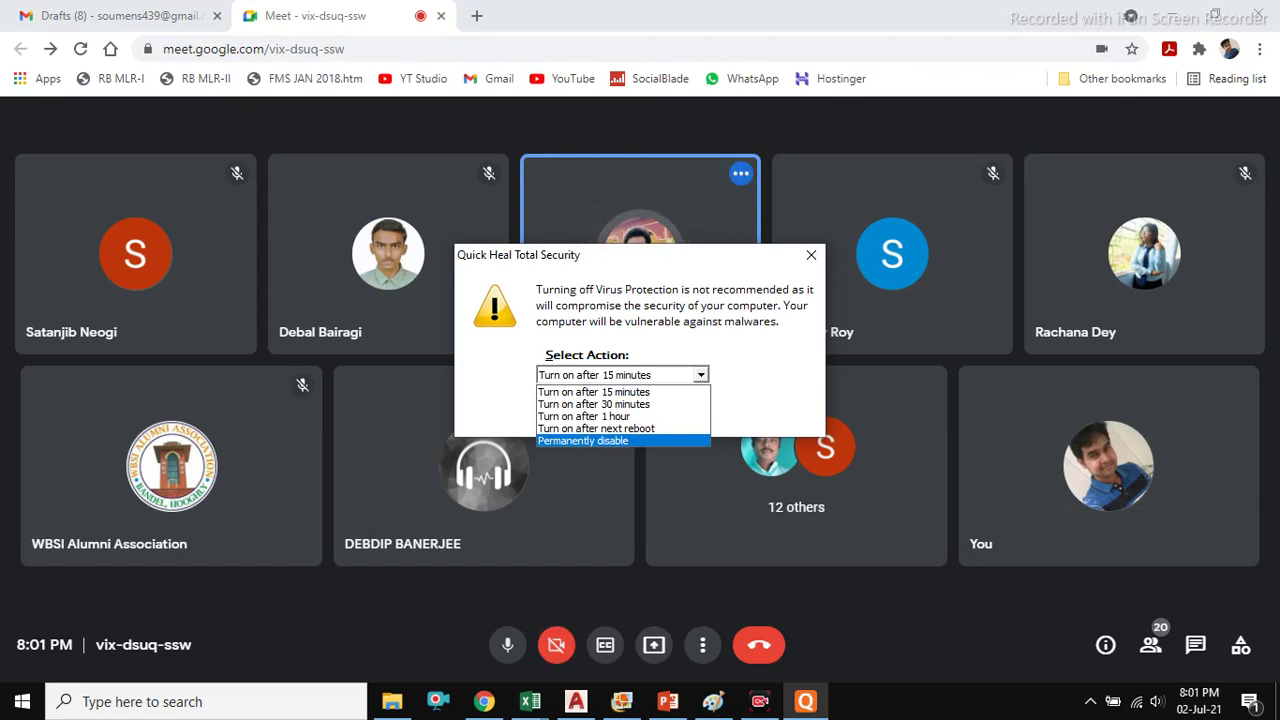
pyautogui.press('Return')
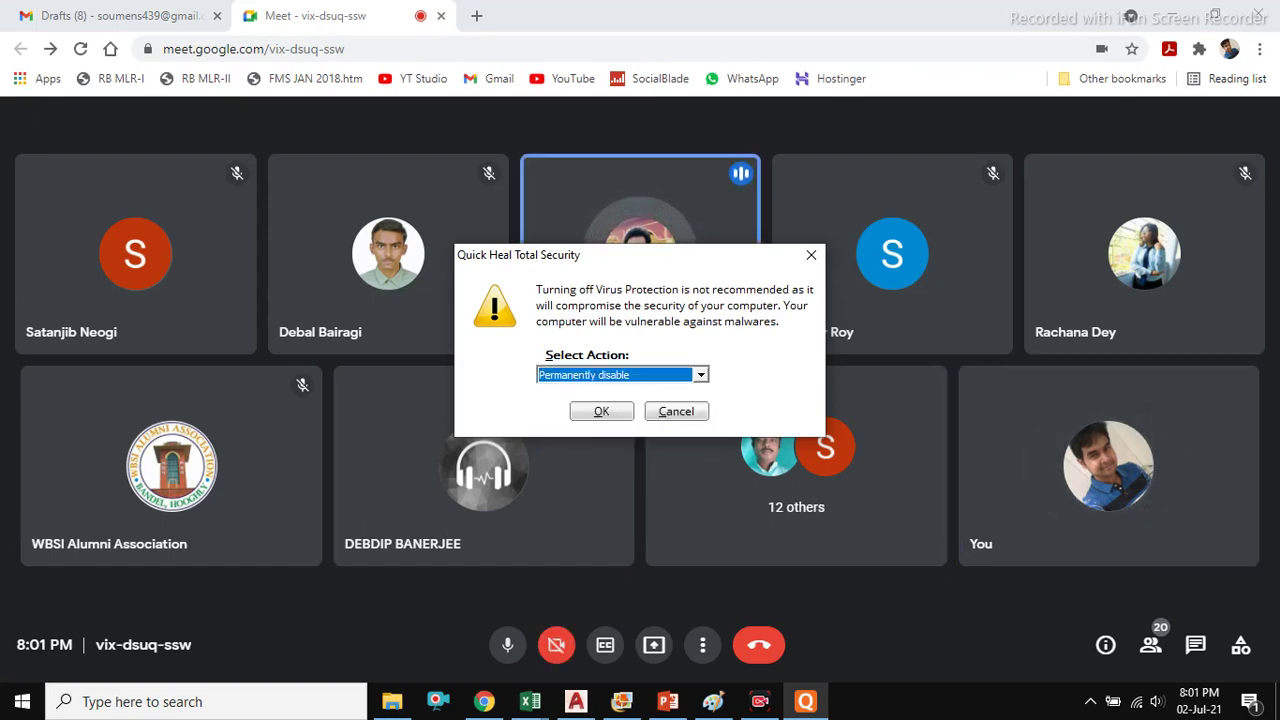
# - Set the virus protection action to Turn on after next reboot and confirm turning the protection off
pyautogui.hotkey('alt', 'Down')
pyautogui.press('Up')
pyautogui.press('Up')
pyautogui.press('Up')
pyautogui.press('Down')
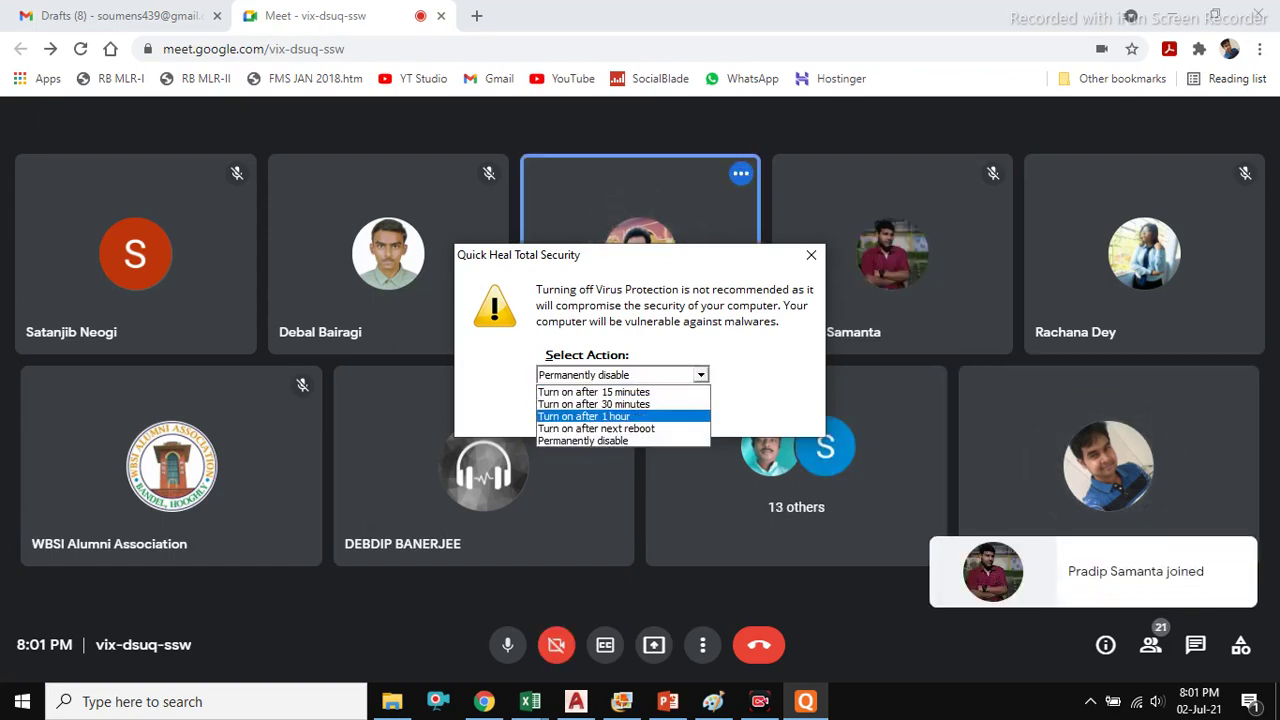
pyautogui.press('Return')
pyautogui.hotkey('alt', 'Down')
pyautogui.press('Down')
pyautogui.press('Return')
pyautogui.press('Return')
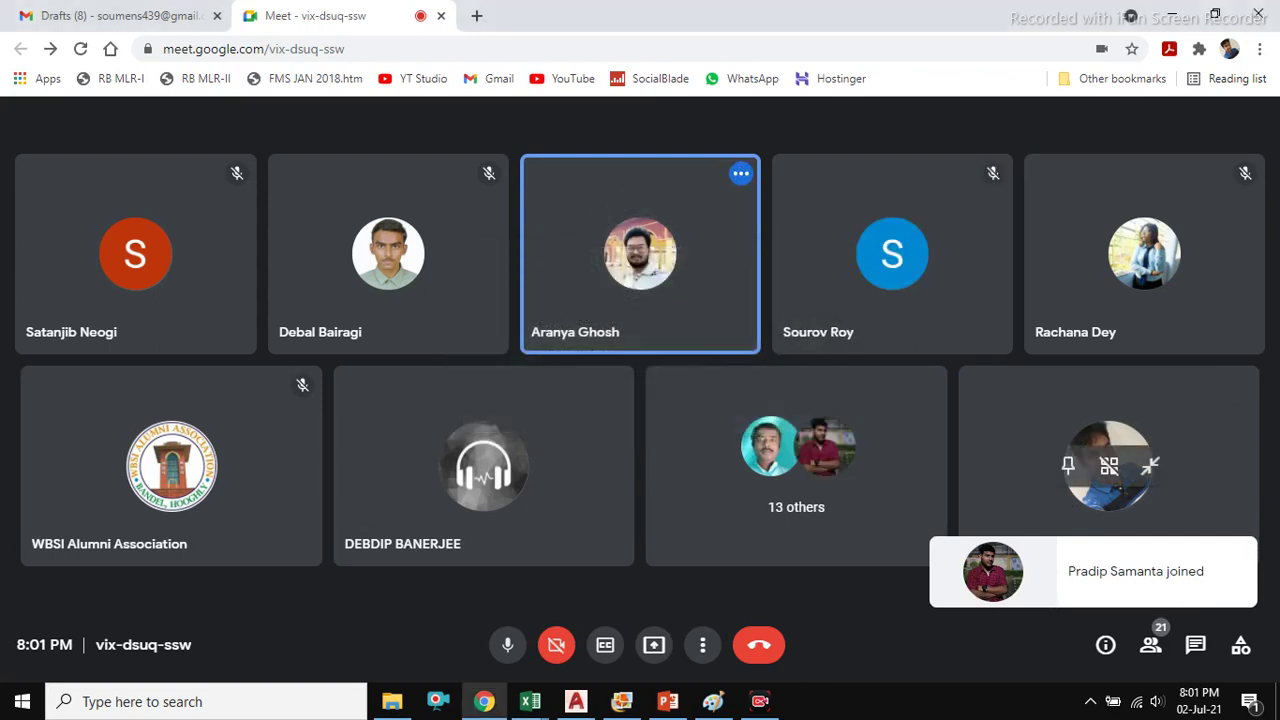
# - Present the entire screen to the meeting and switch to the Slide1.PNG title slide in Photo Gallery
pyautogui.click(654, 645)
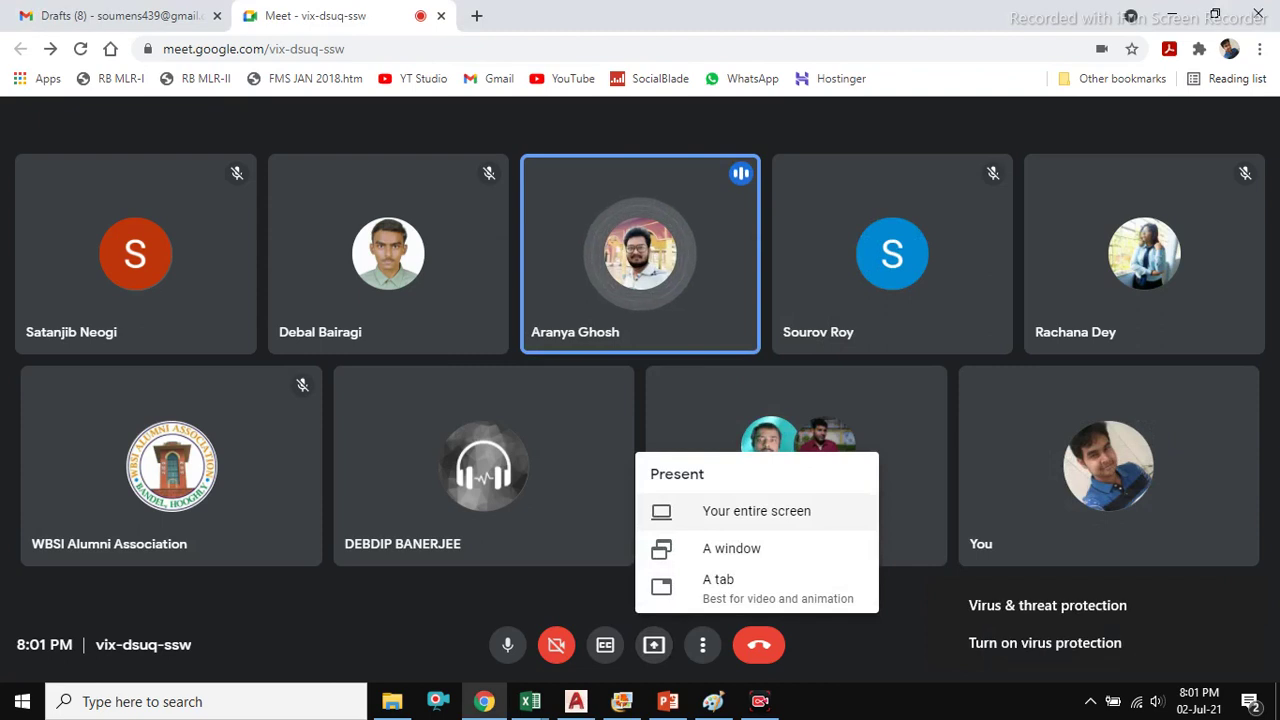
pyautogui.press('Return')
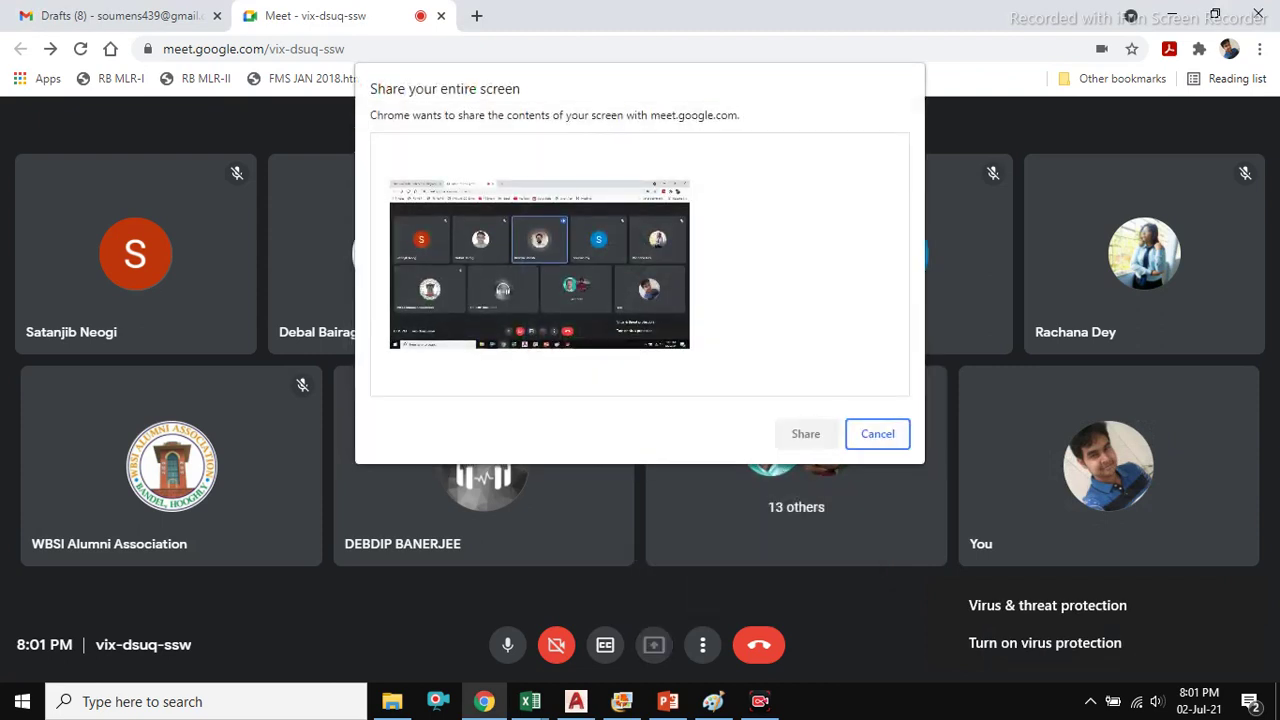
pyautogui.press('Return')
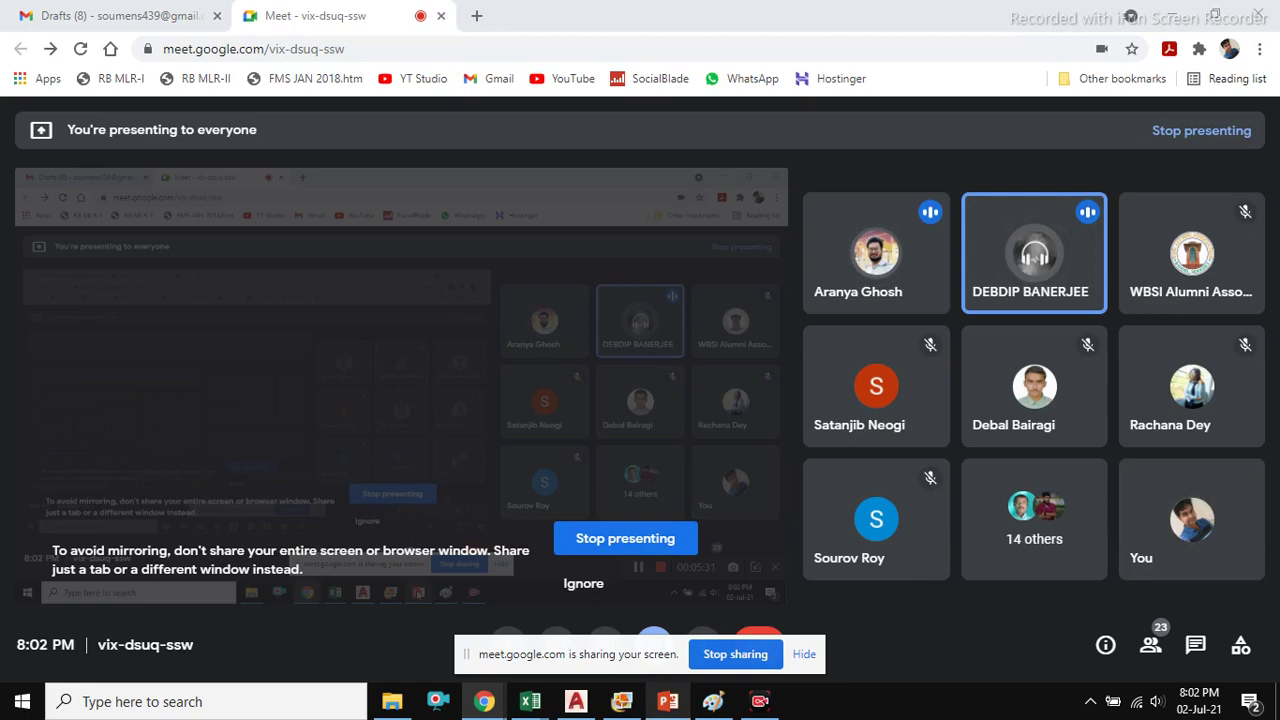
pyautogui.click(622, 702)
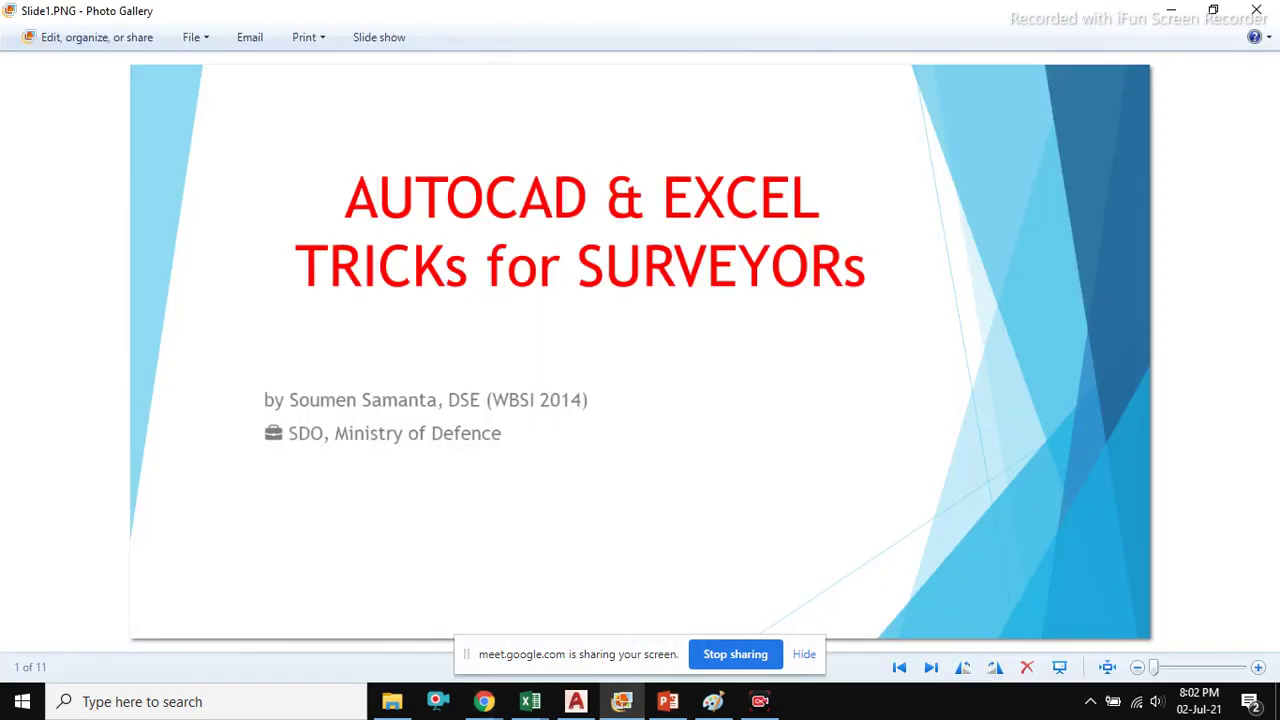
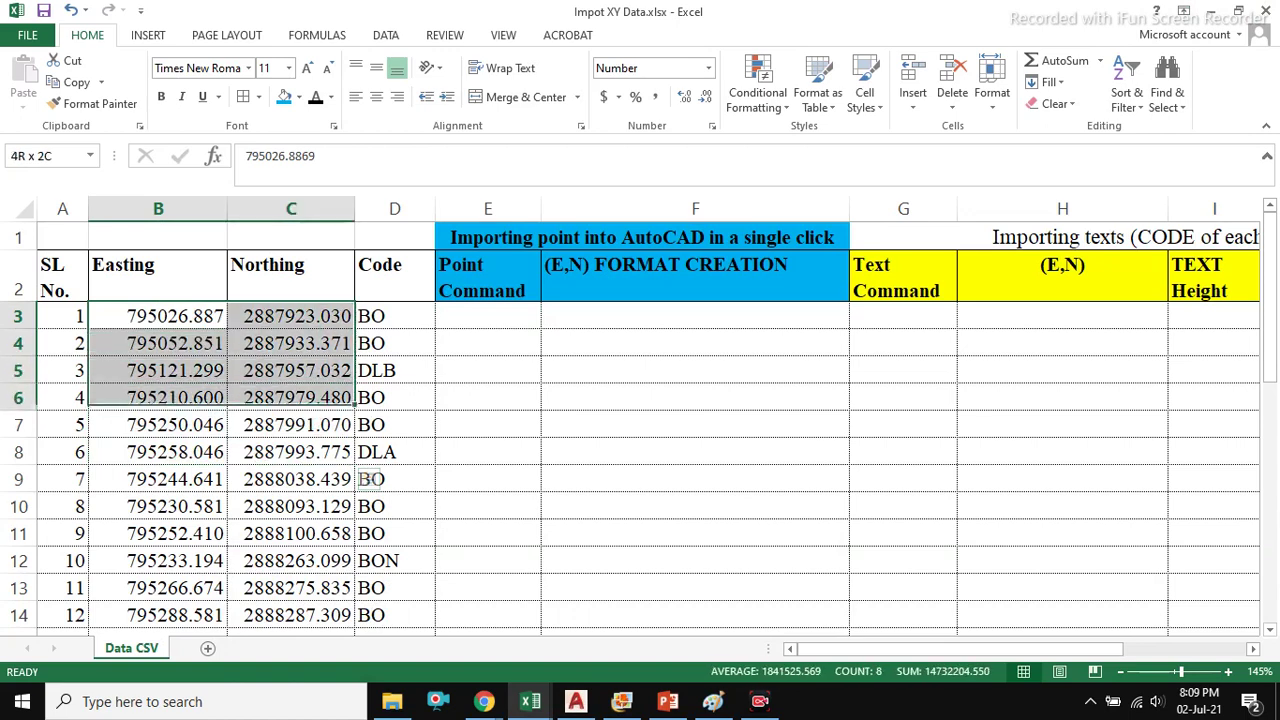
# - Examine the serial number, Easting and Northing values of the first survey points in the Data CSV sheet
pyautogui.hotkey('shift', 'BackSpace')
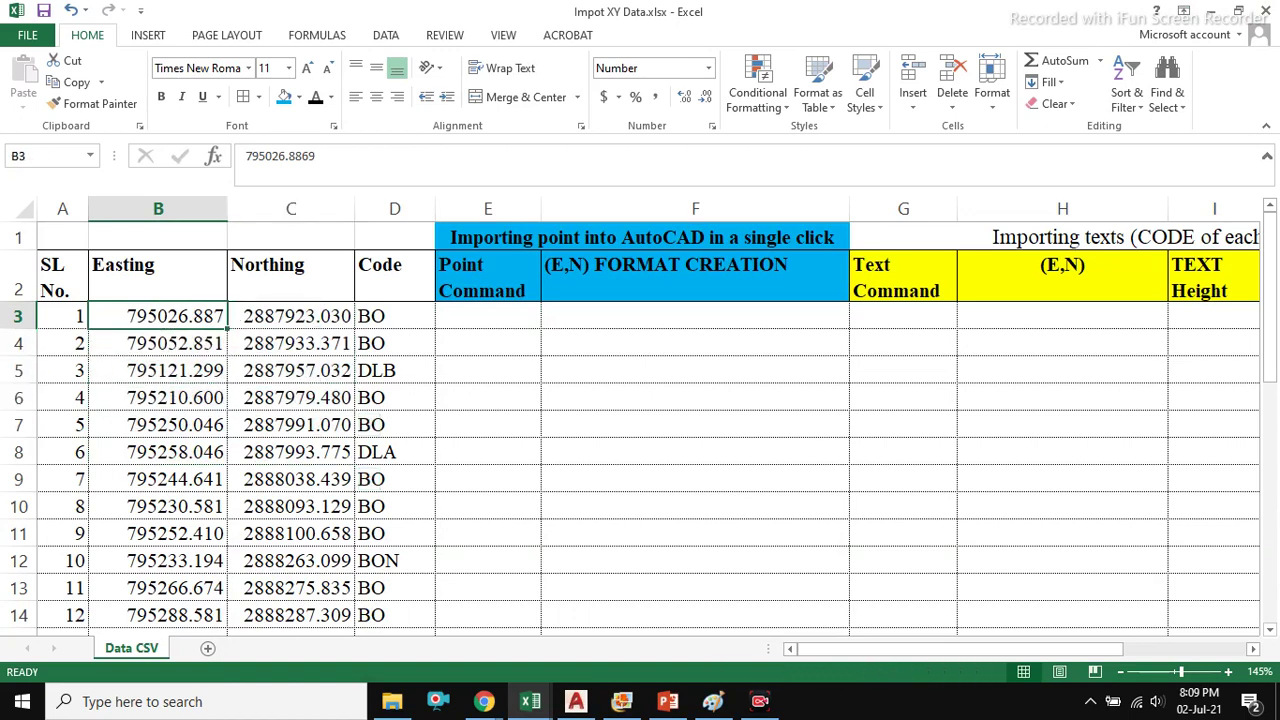
pyautogui.click(62, 316)
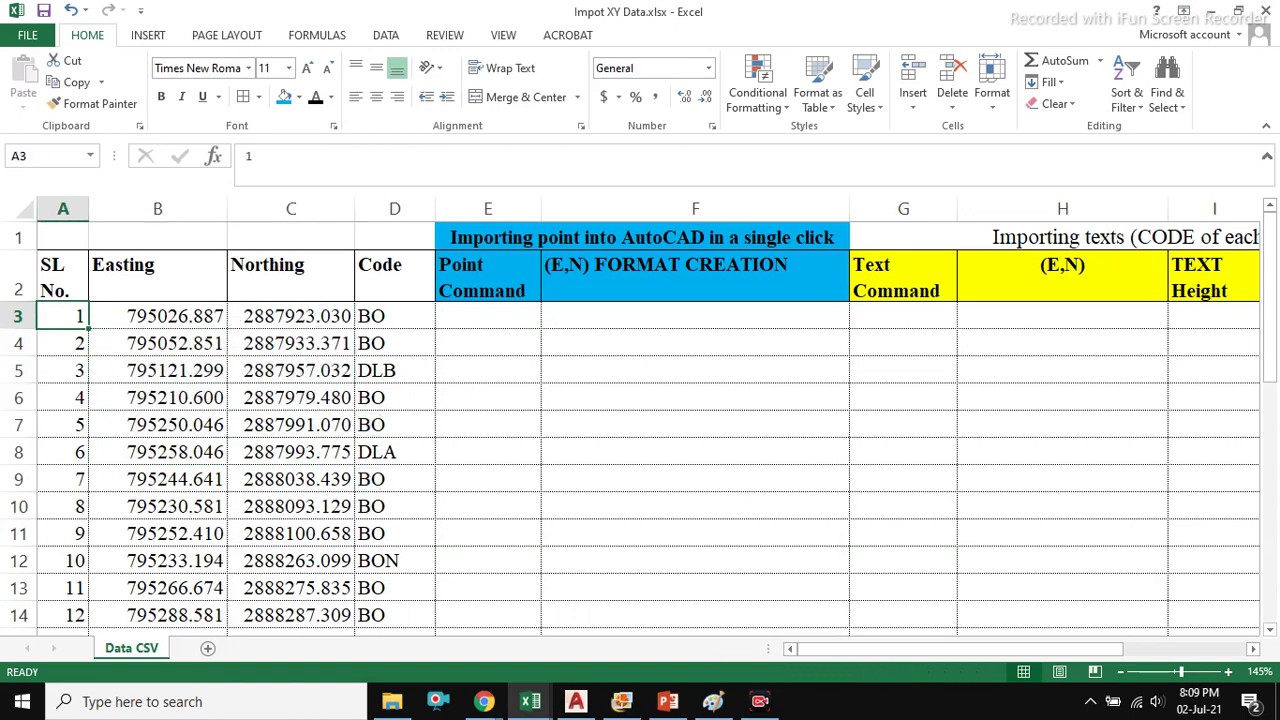
pyautogui.press('Right')
pyautogui.hotkey('shift', 'Right')
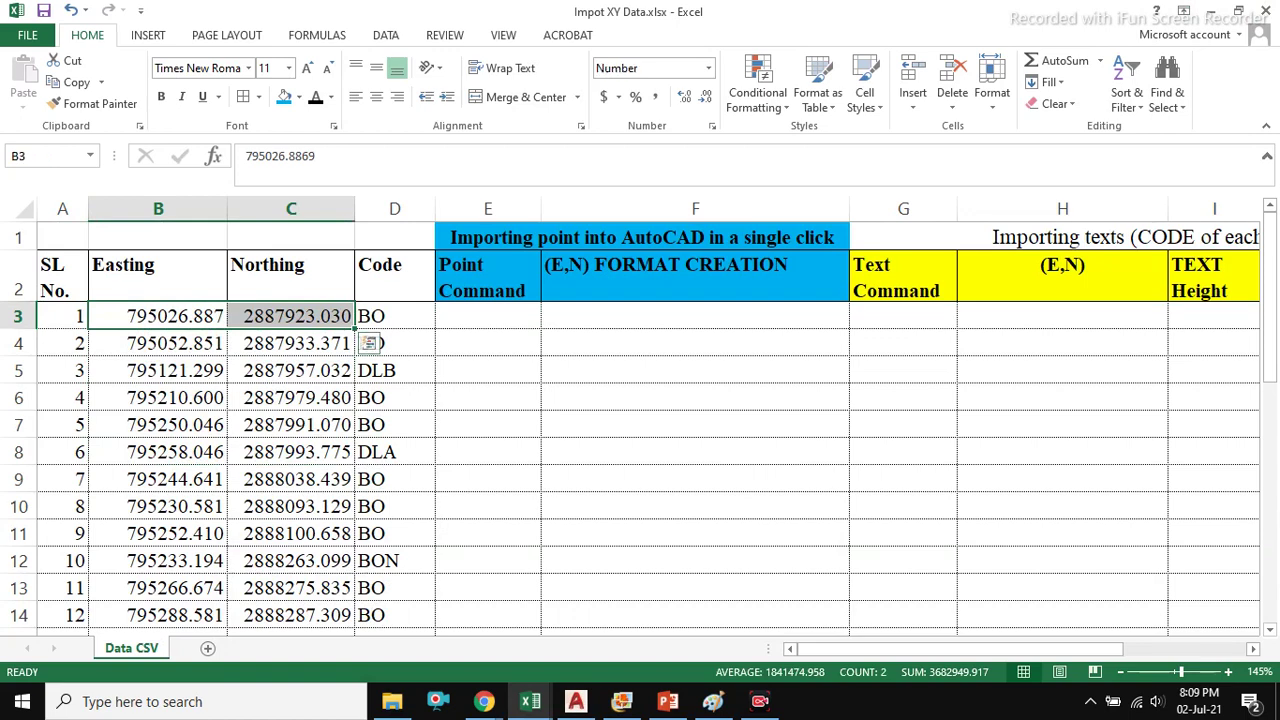
pyautogui.click(291, 370)
# - Examine the point codes in the Code column and look through the survey data to its last row
pyautogui.moveTo(395, 316); pyautogui.dragTo(395, 397)
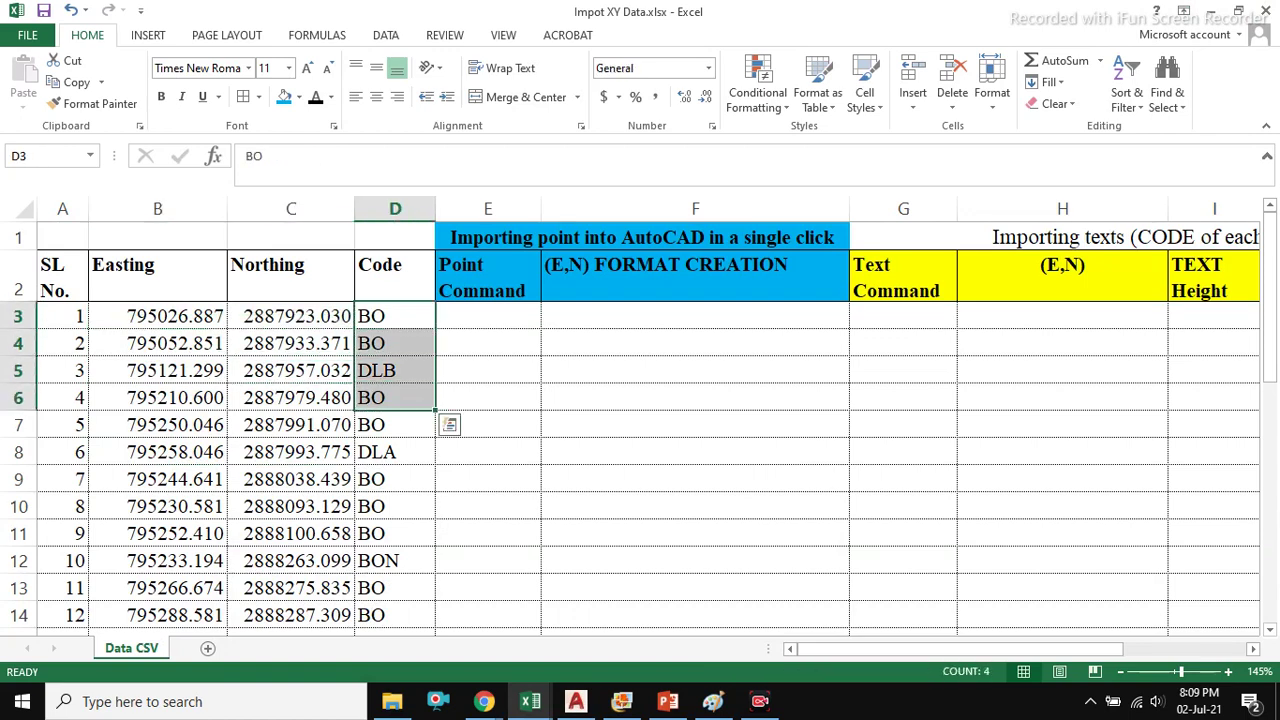
pyautogui.click(395, 316)
pyautogui.press('Down')
pyautogui.press('Down')
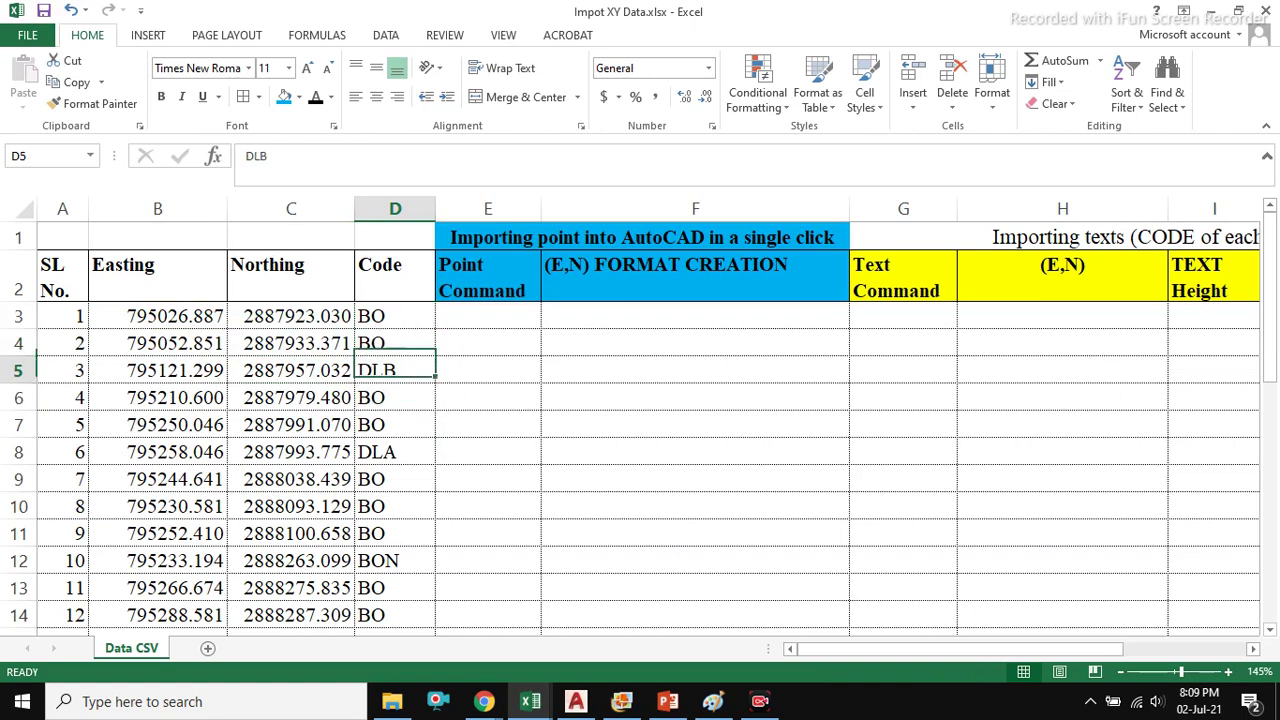
pyautogui.click(395, 452)
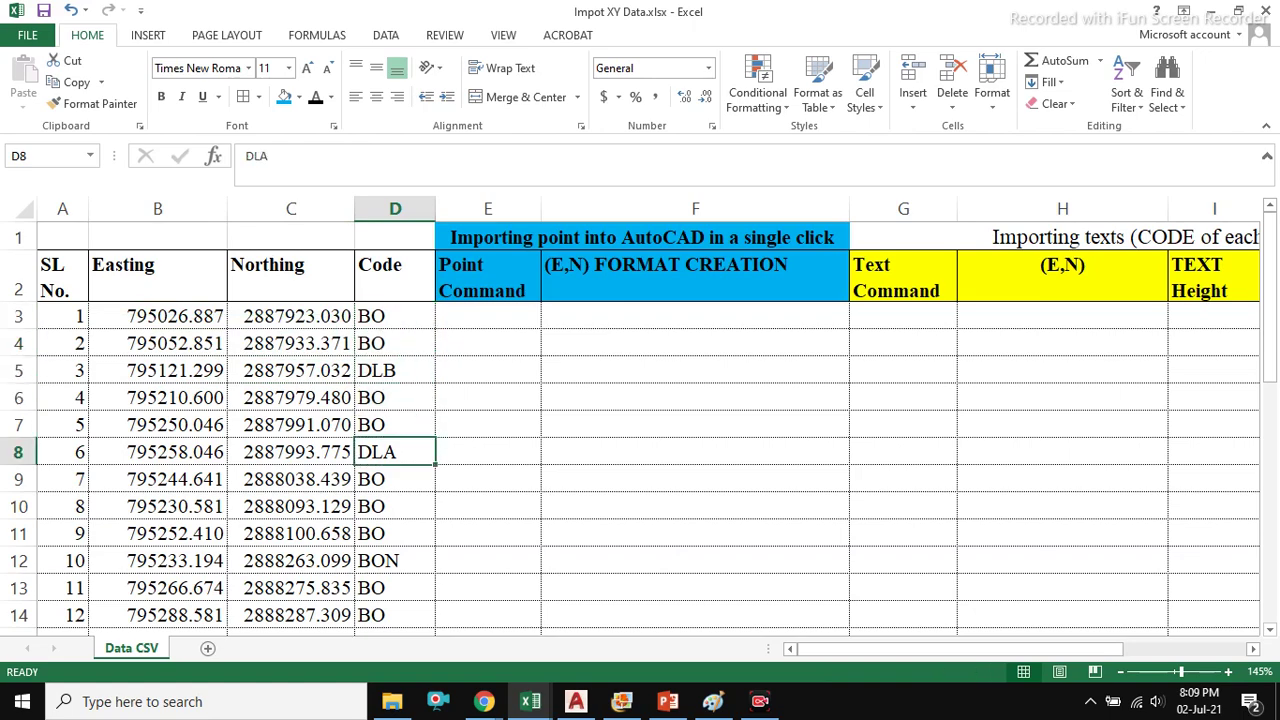
pyautogui.scroll(-15, 640, 420)
pyautogui.scroll(5, 640, 420)
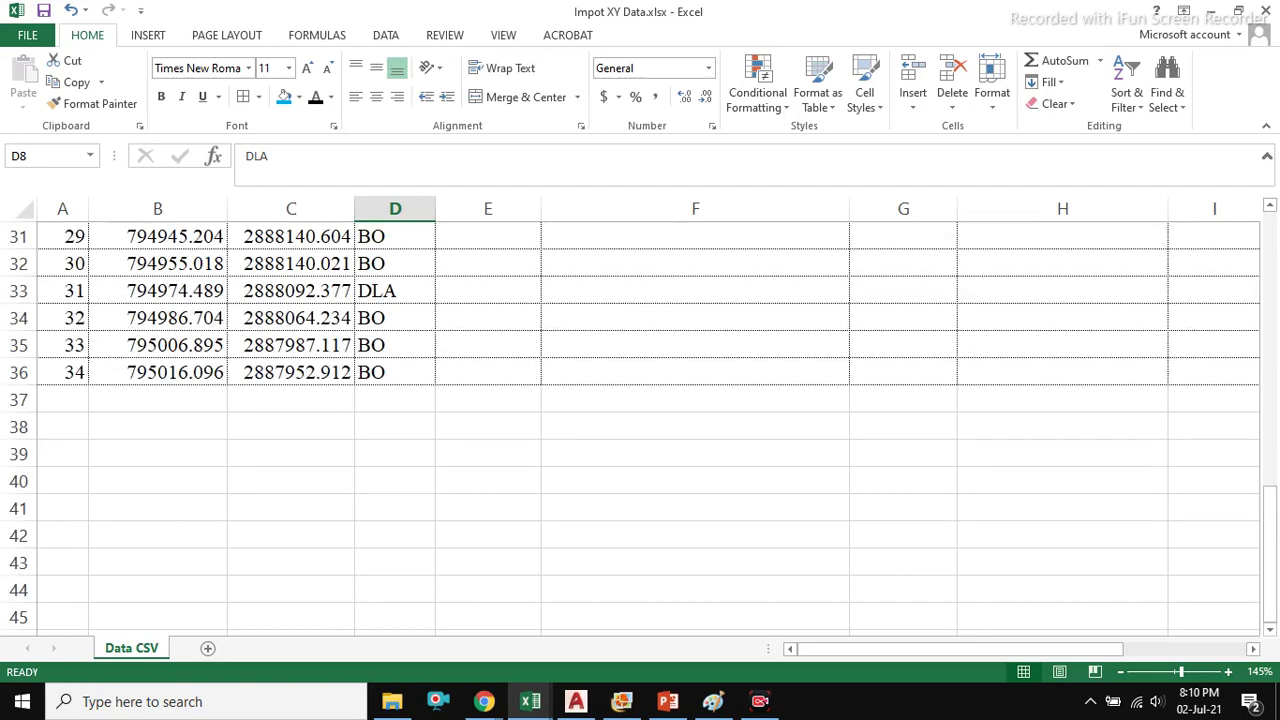
# - Examine the last survey point's row, the empty point-import columns and the Easting and Northing values of the first points
pyautogui.click(62, 372)
pyautogui.scroll(10, 640, 420)
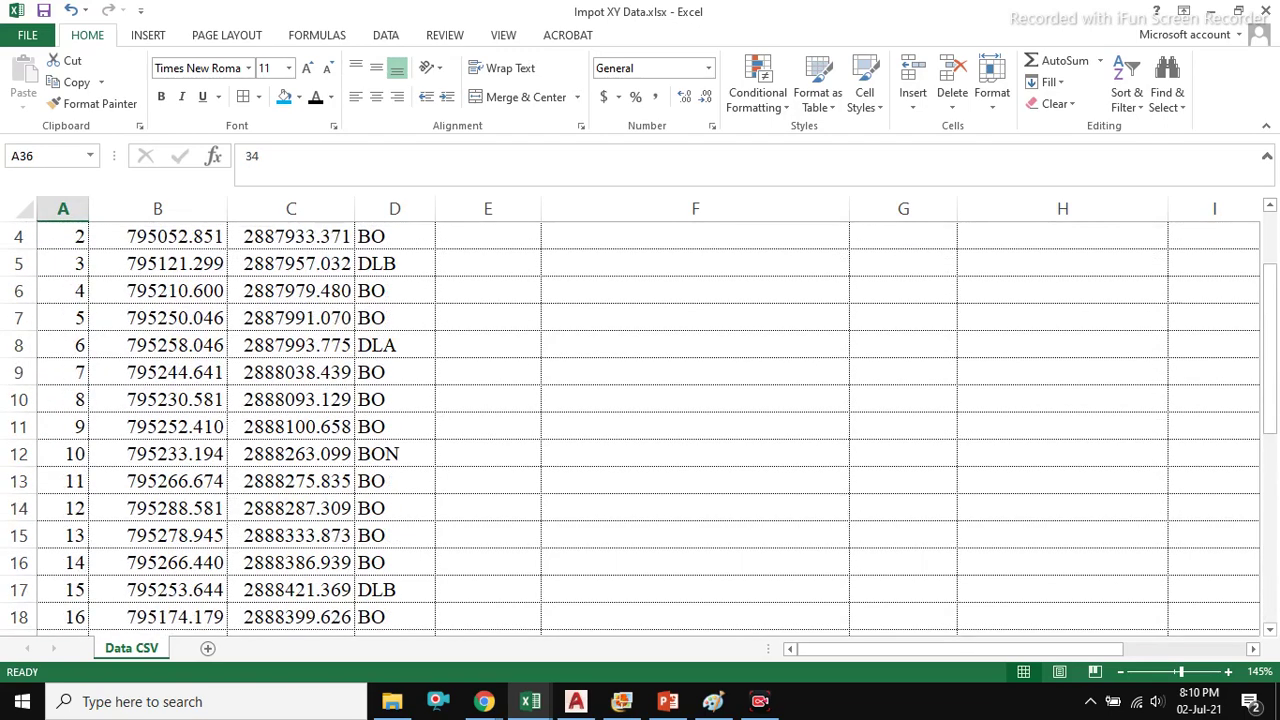
pyautogui.click(488, 316)
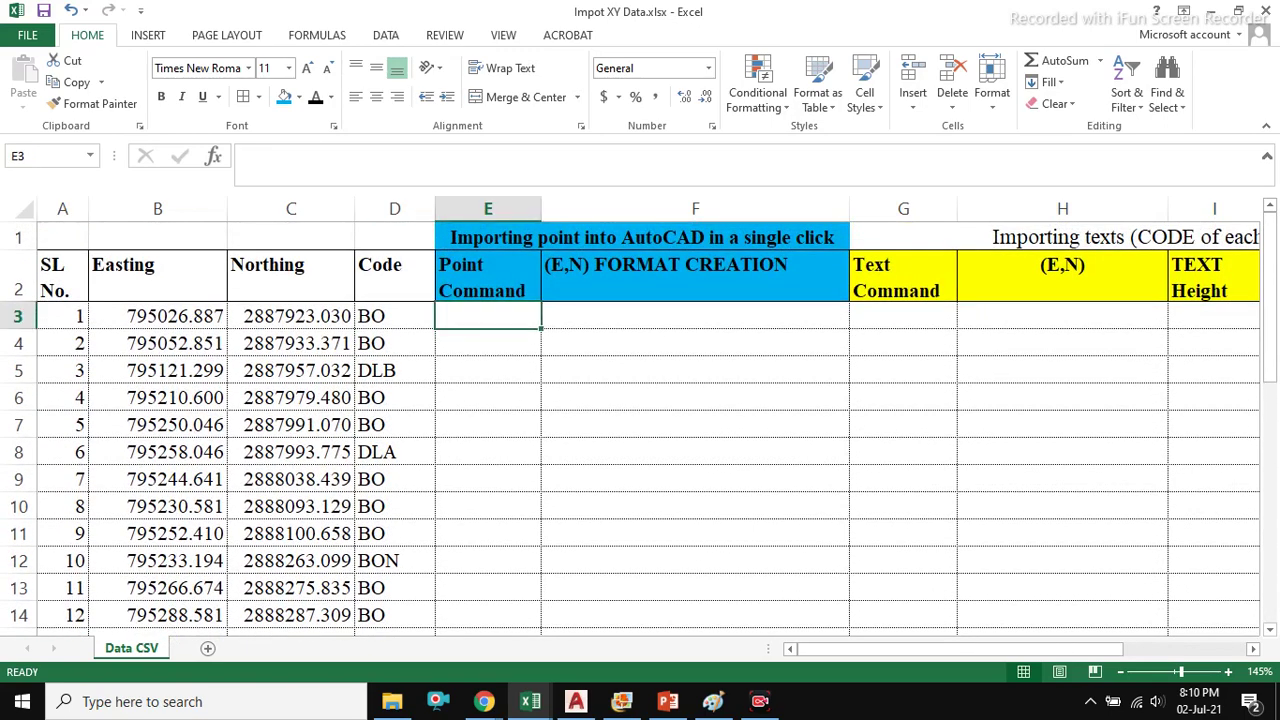
pyautogui.click(695, 277)
pyautogui.moveTo(157, 316); pyautogui.dragTo(157, 506)
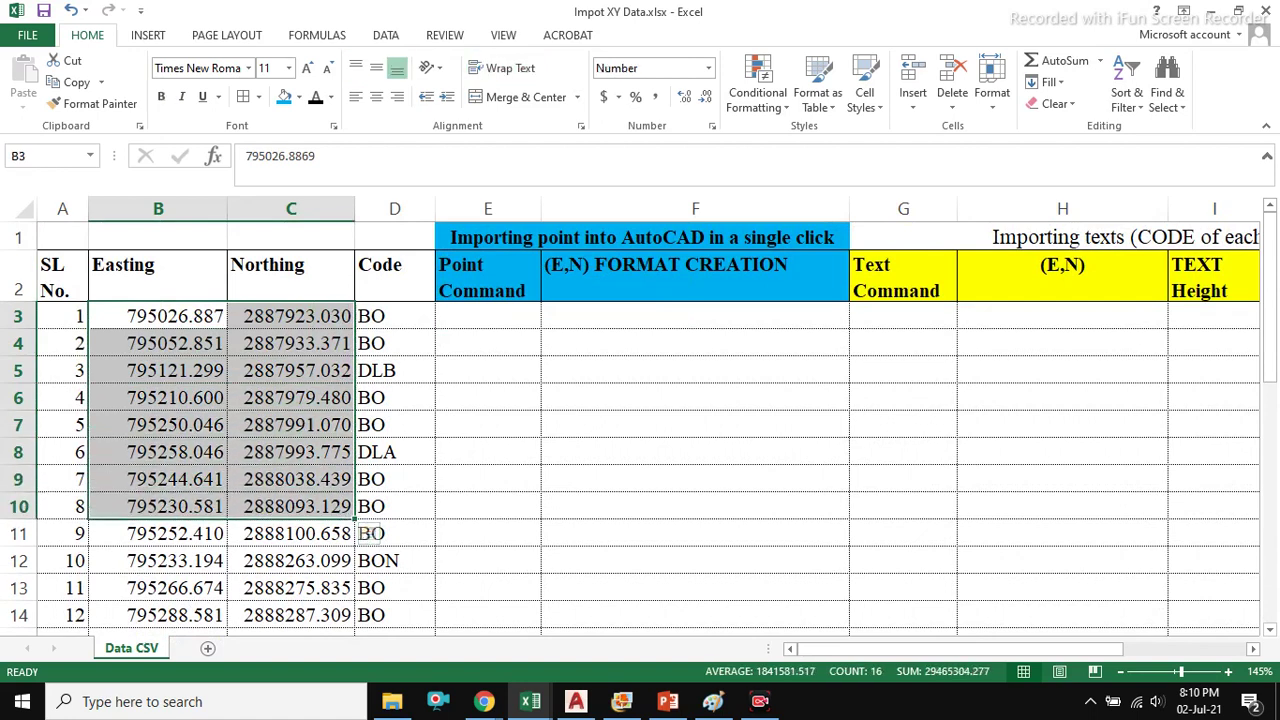
pyautogui.click(157, 316)
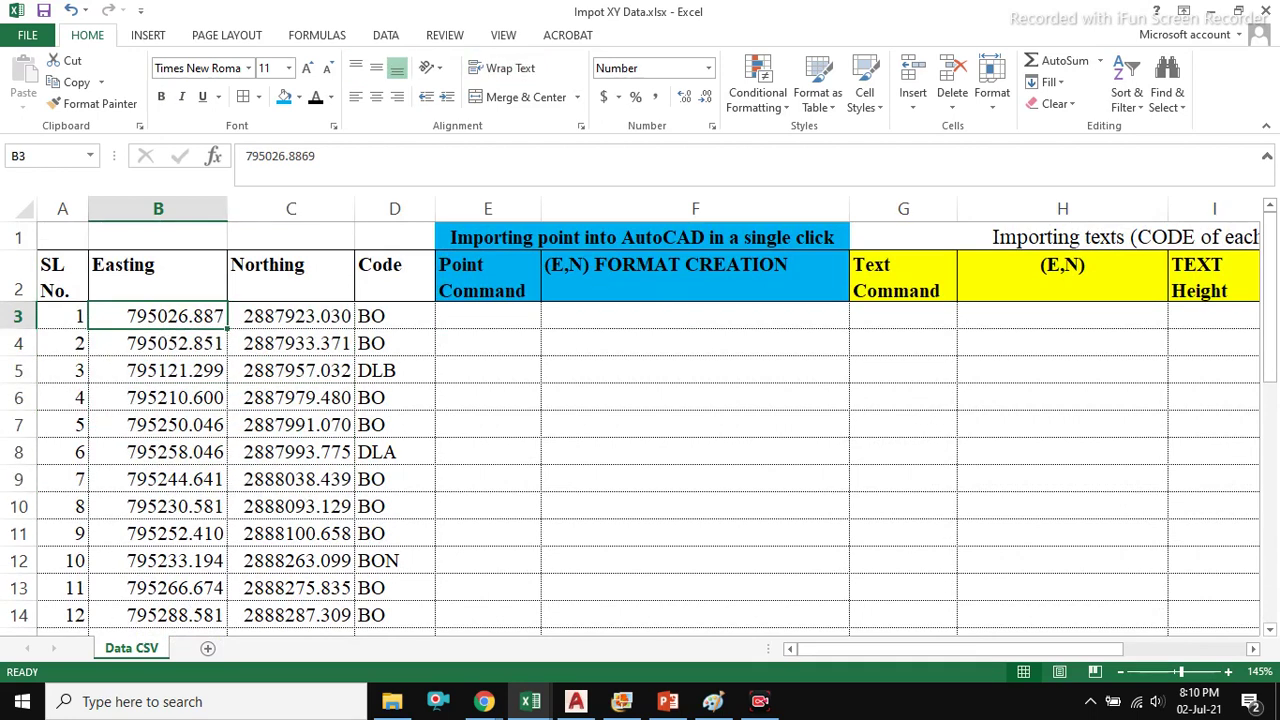
# - View the Import XY drawing in AutoCAD and return to the first Point Command cell of the Impot XY Data workbook
pyautogui.click(576, 701)
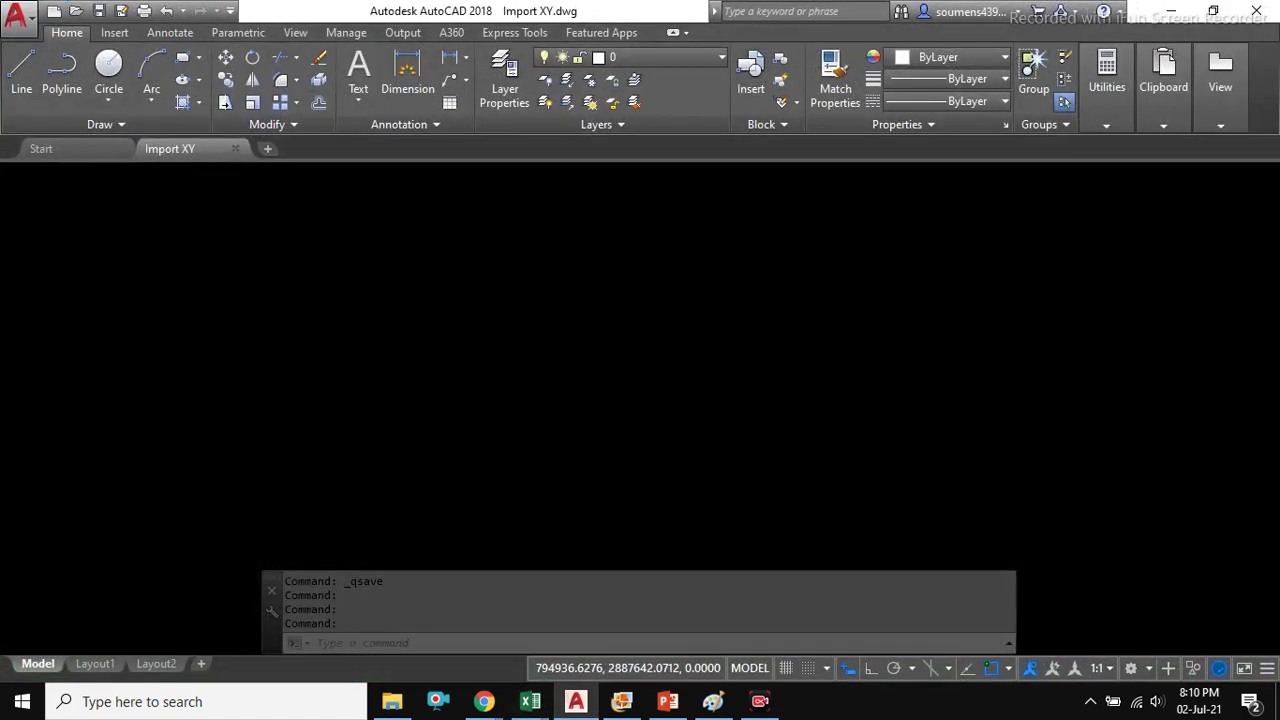
pyautogui.moveTo(530, 701)
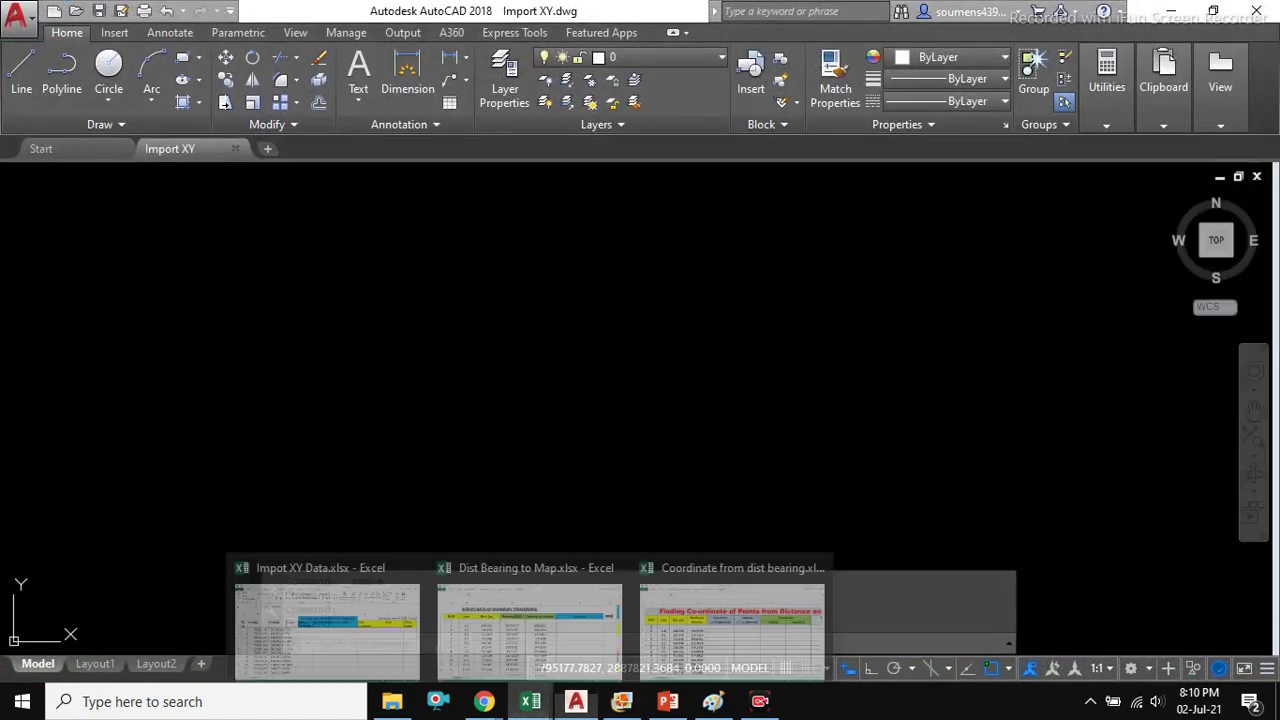
pyautogui.click(325, 615)
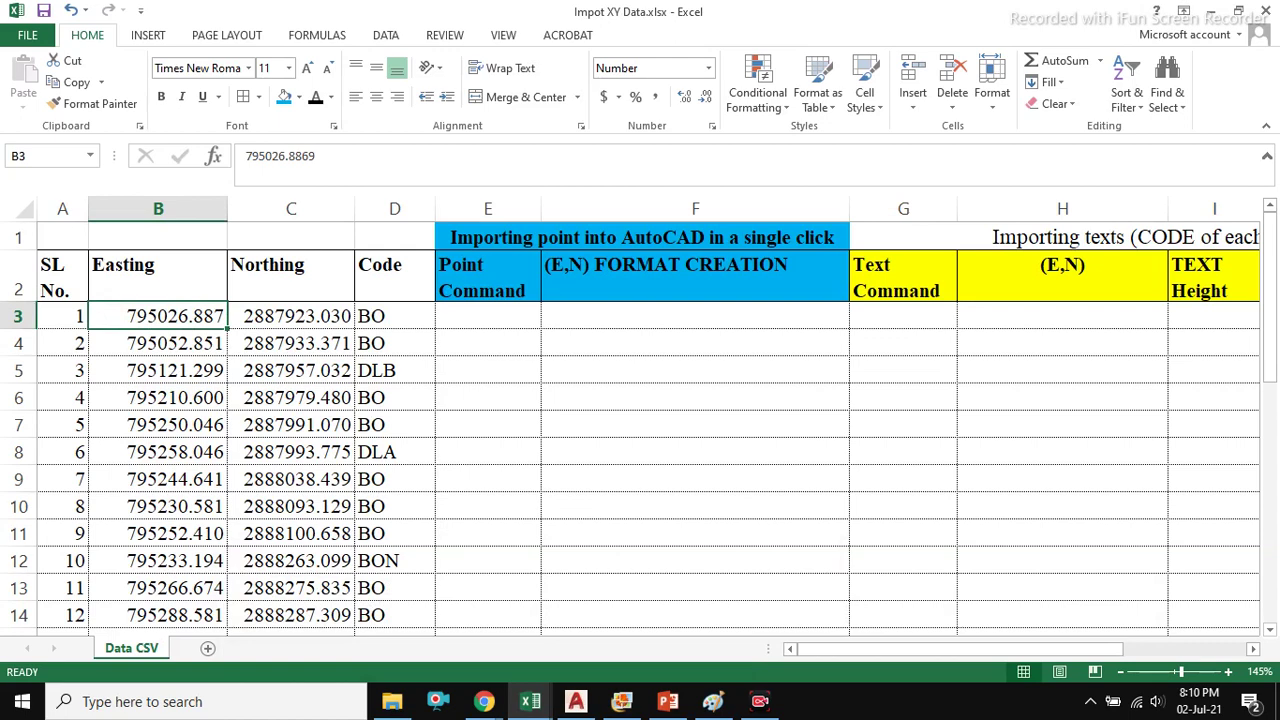
pyautogui.click(488, 316)
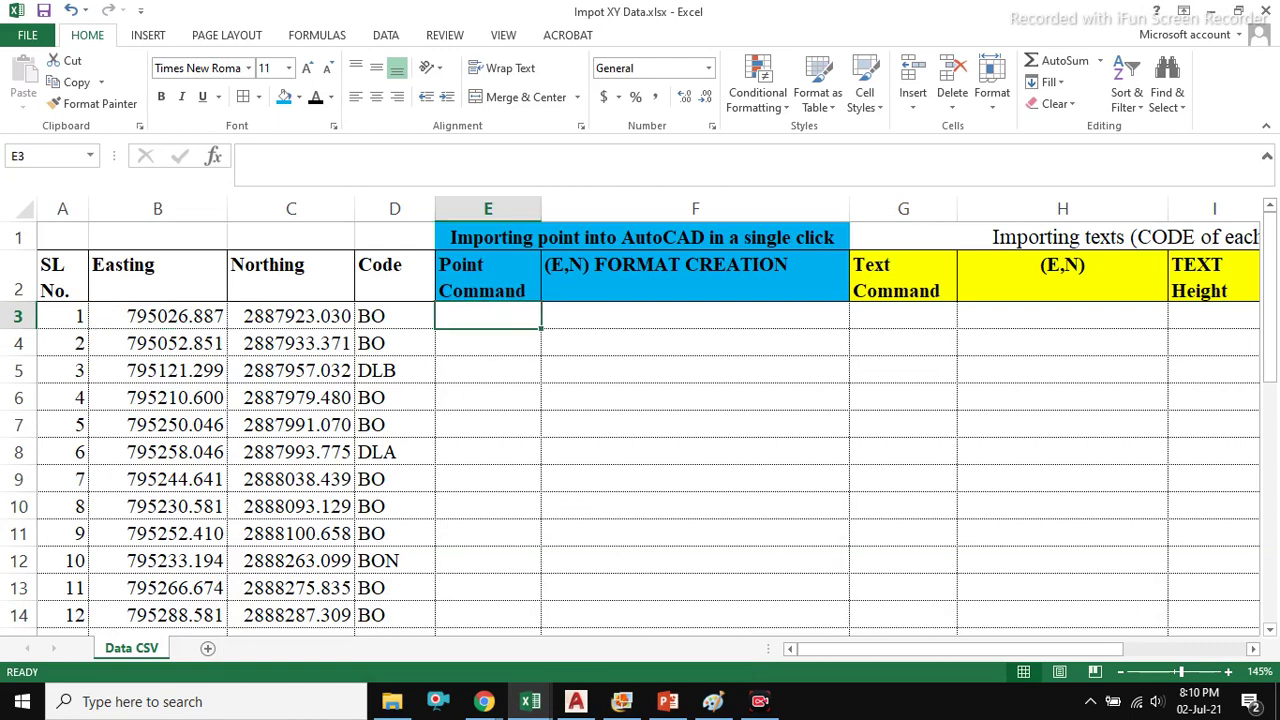
# - Switch to AutoCAD, place a trial point in the drawing with the PO command and erase it
pyautogui.click(576, 701)
pyautogui.write('PO')
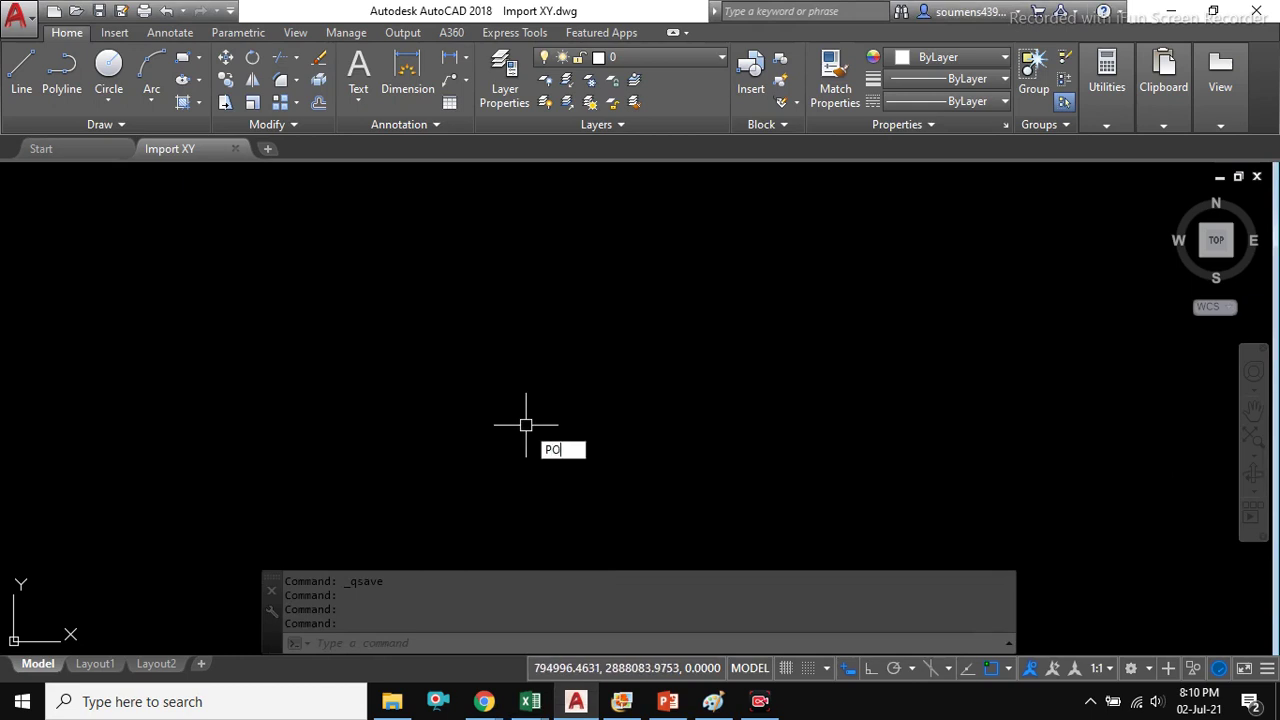
pyautogui.press('Return')
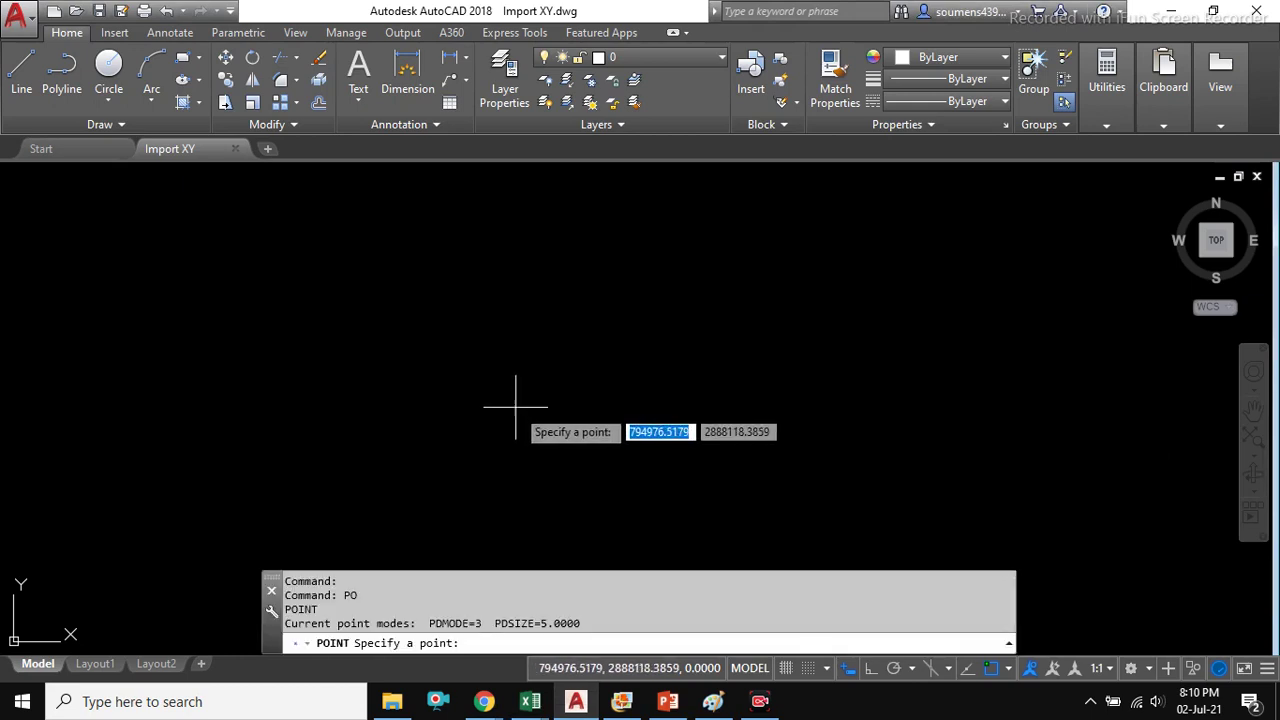
pyautogui.click(523, 394)
pyautogui.click(506, 371)
pyautogui.click(597, 443)
pyautogui.write('E')
pyautogui.press('Return')
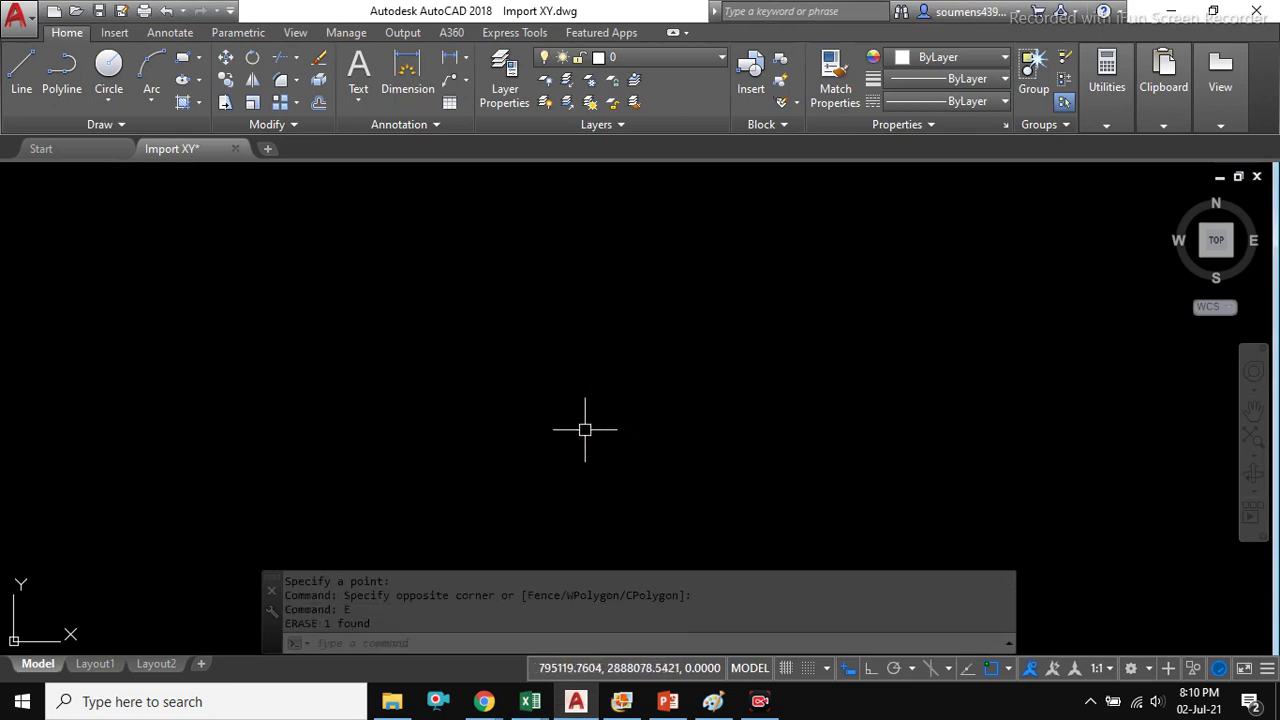
# - Return to the Impot XY Data workbook in Excel, enter PO in cell E3 and fill it down the Point Command column
pyautogui.moveTo(530, 701)
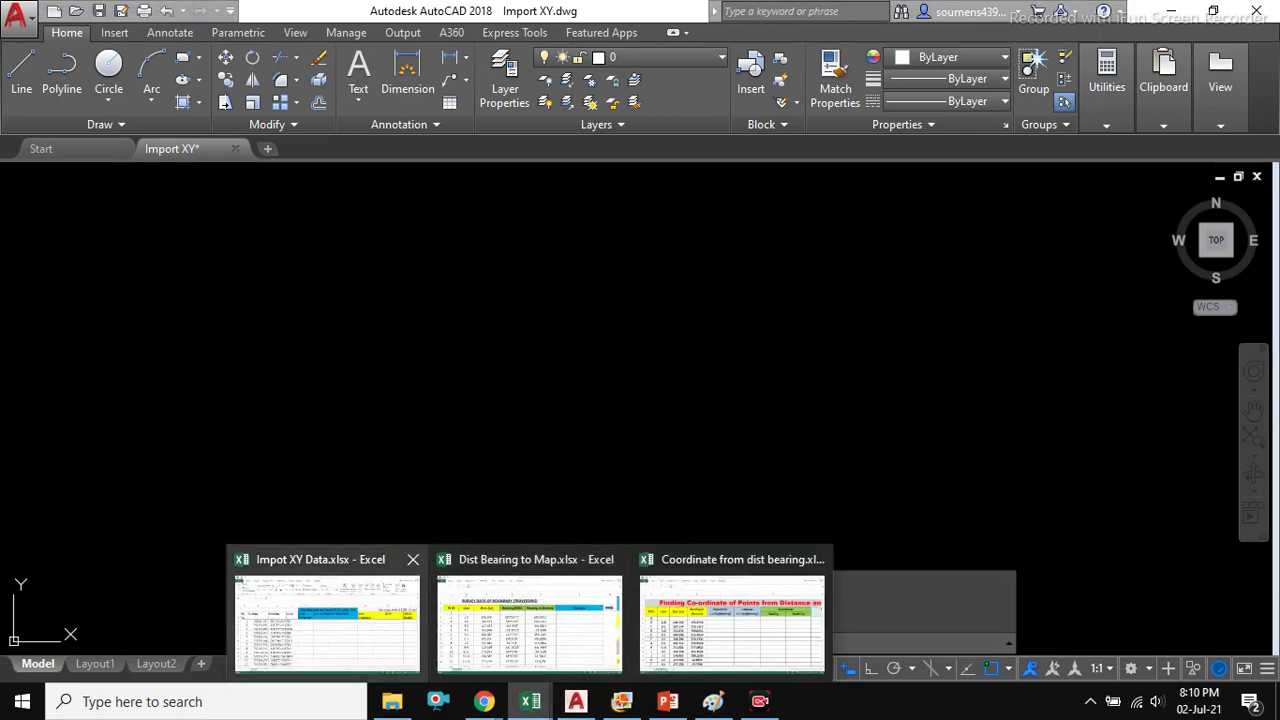
pyautogui.click(323, 590)
pyautogui.write('PO')
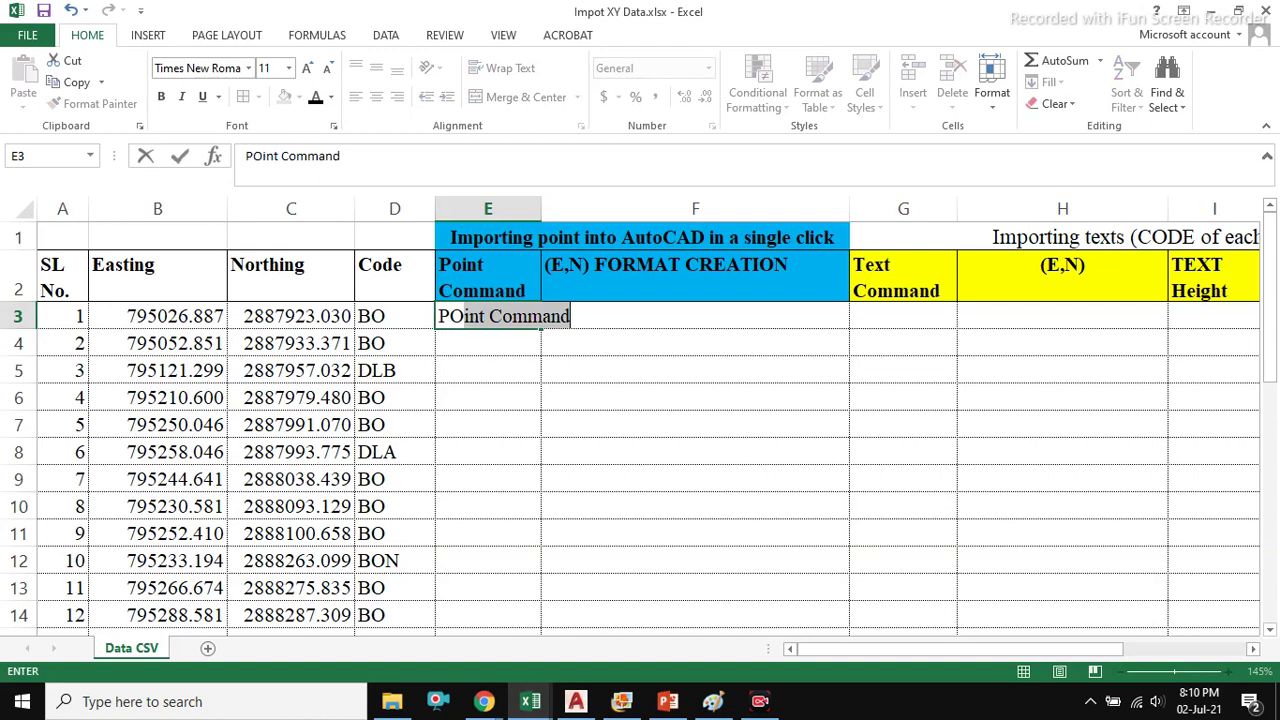
pyautogui.press('Delete')
pyautogui.press('Return')
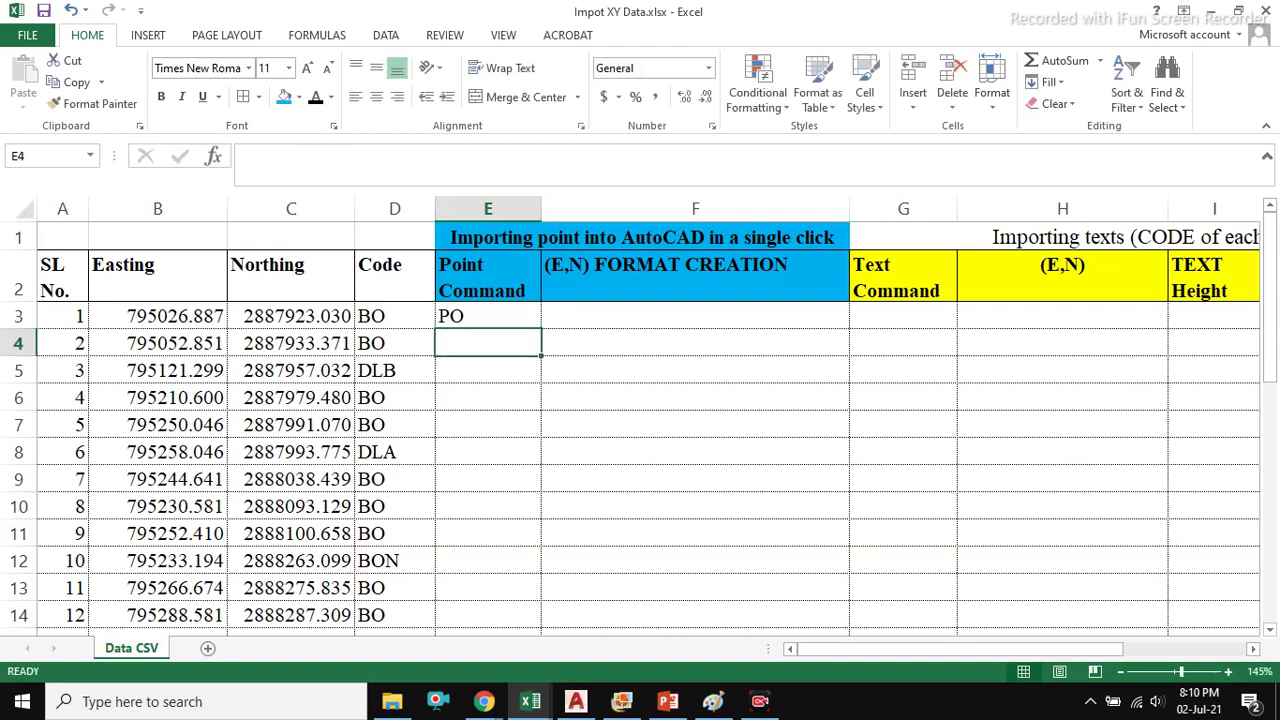
pyautogui.click(488, 316)
pyautogui.moveTo(541, 328); pyautogui.dragTo(541, 436)
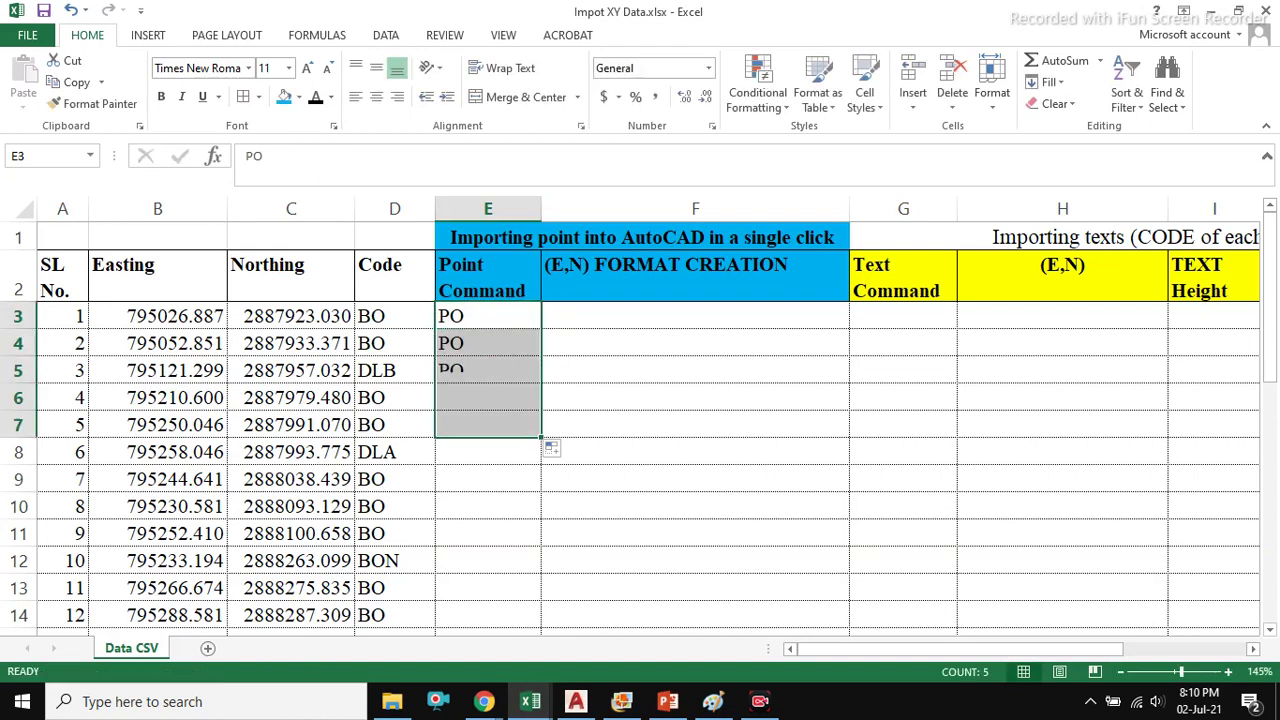
pyautogui.click(488, 424)
pyautogui.doubleClick(541, 437)
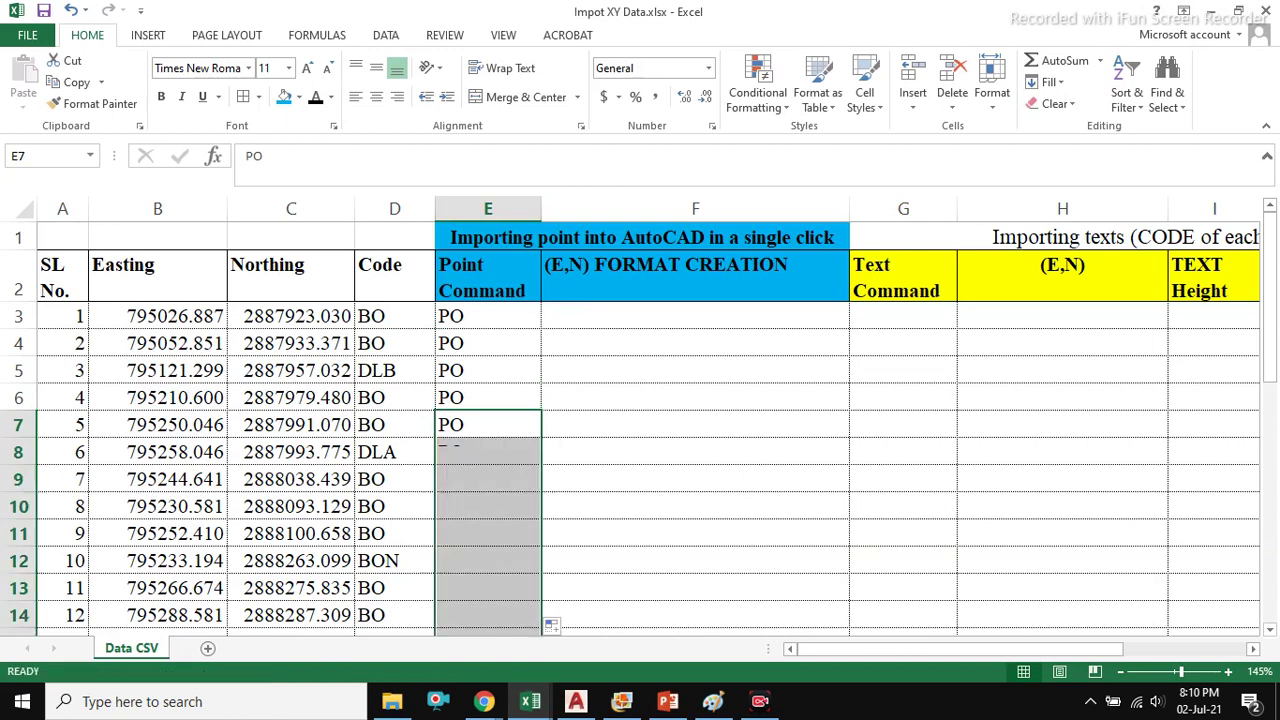
# - Examine the Easting and Northing columns and the first point's row as sources for the (E,N) format column
pyautogui.click(695, 316)
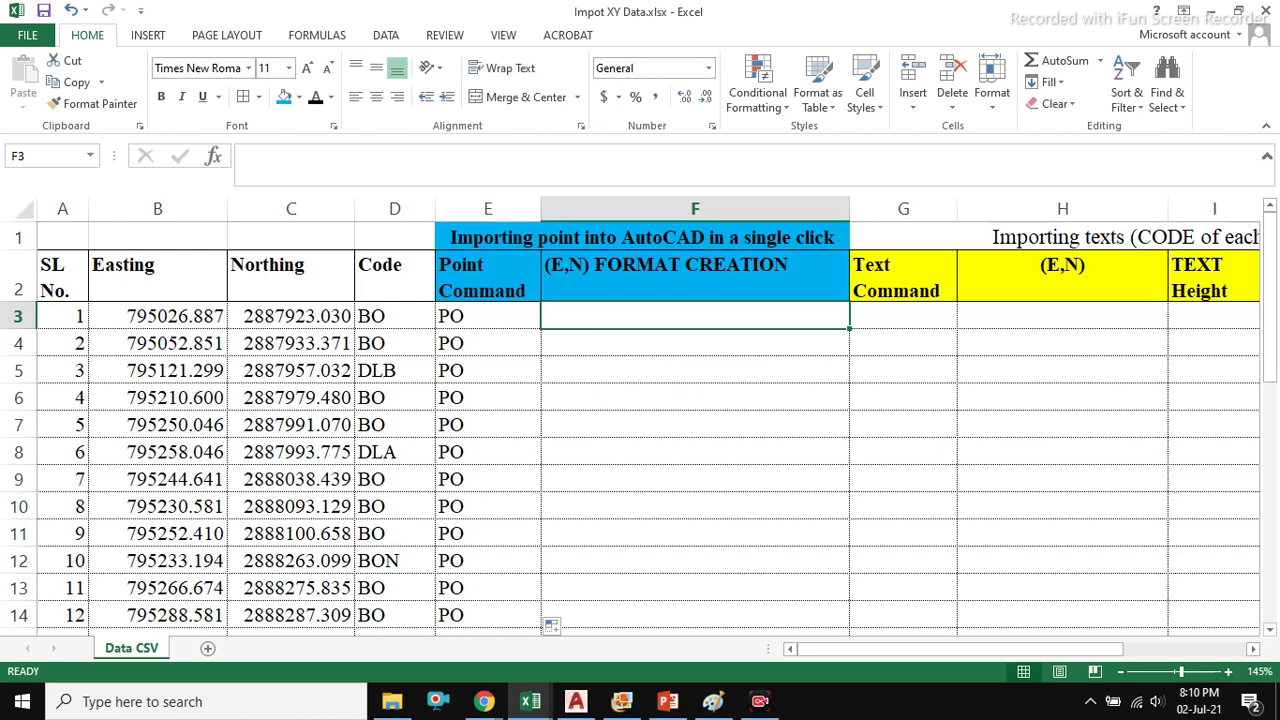
pyautogui.click(157, 208)
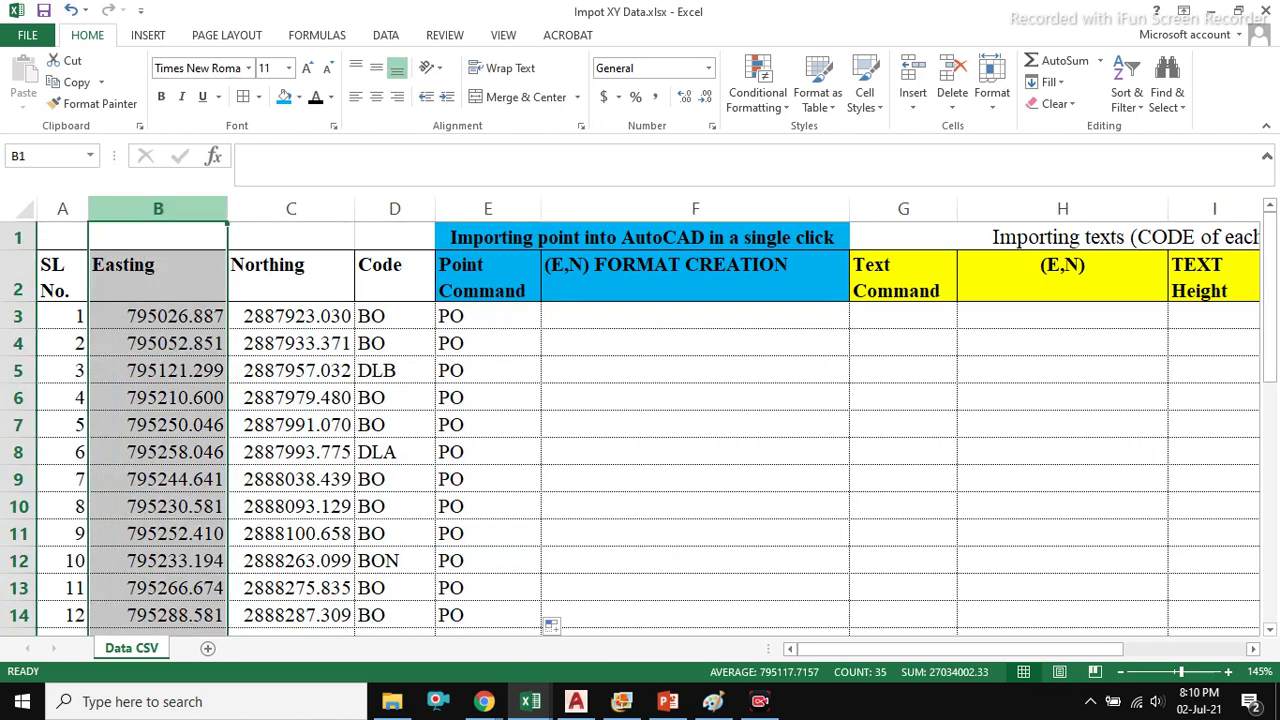
pyautogui.click(291, 208)
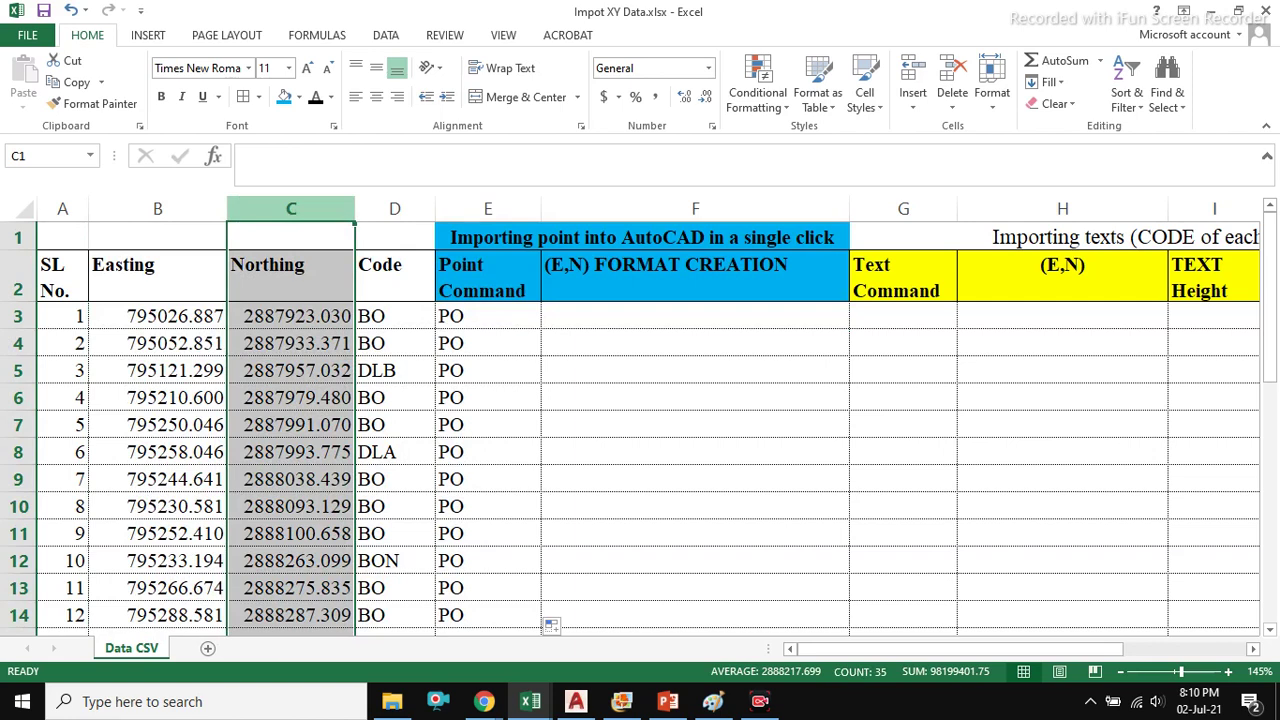
pyautogui.click(695, 316)
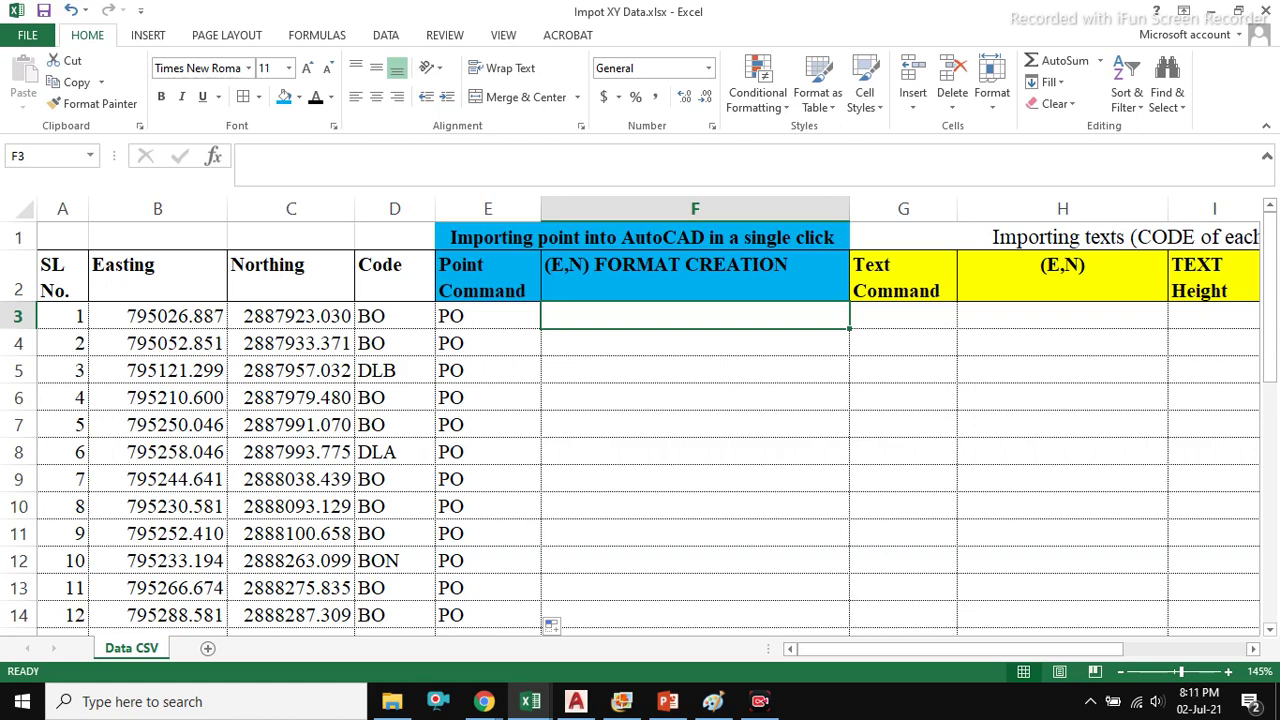
pyautogui.keyDown('ctrl'); pyautogui.scroll(2, 650, 420); pyautogui.keyUp('ctrl')
pyautogui.scroll(-1, 650, 420)
pyautogui.scroll(2, 650, 420)
pyautogui.click(140, 342)
pyautogui.moveTo(140, 342); pyautogui.dragTo(76, 342)
# - Enter the formula =B3&","&C3 in cell F3 to join the first point's Easting and Northing with a comma
pyautogui.click(840, 342)
pyautogui.write('=')
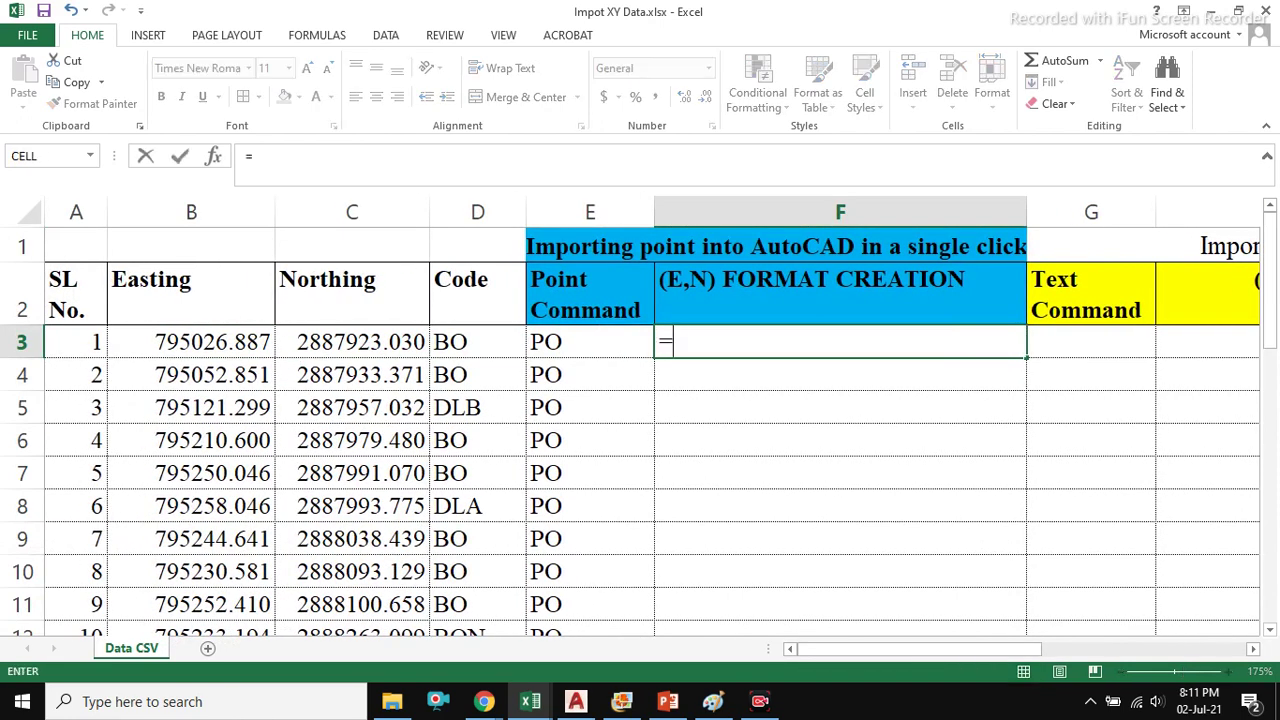
pyautogui.click(190, 342)
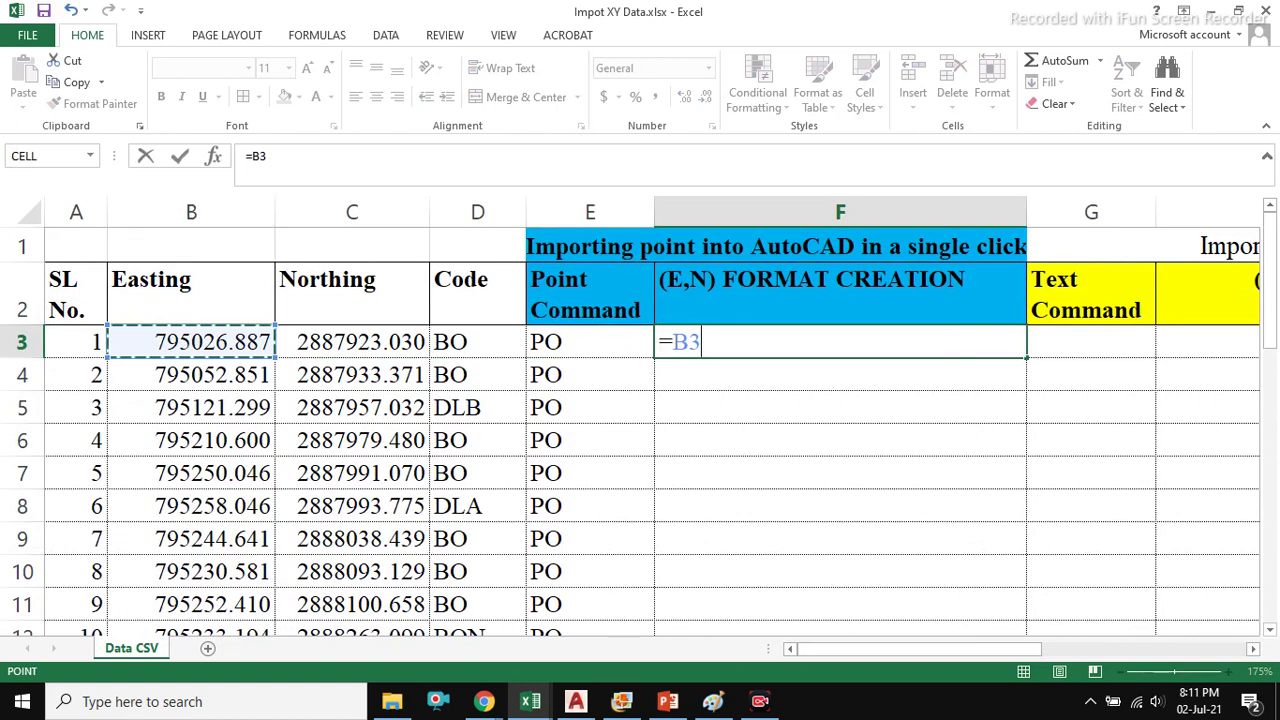
pyautogui.write('&",')
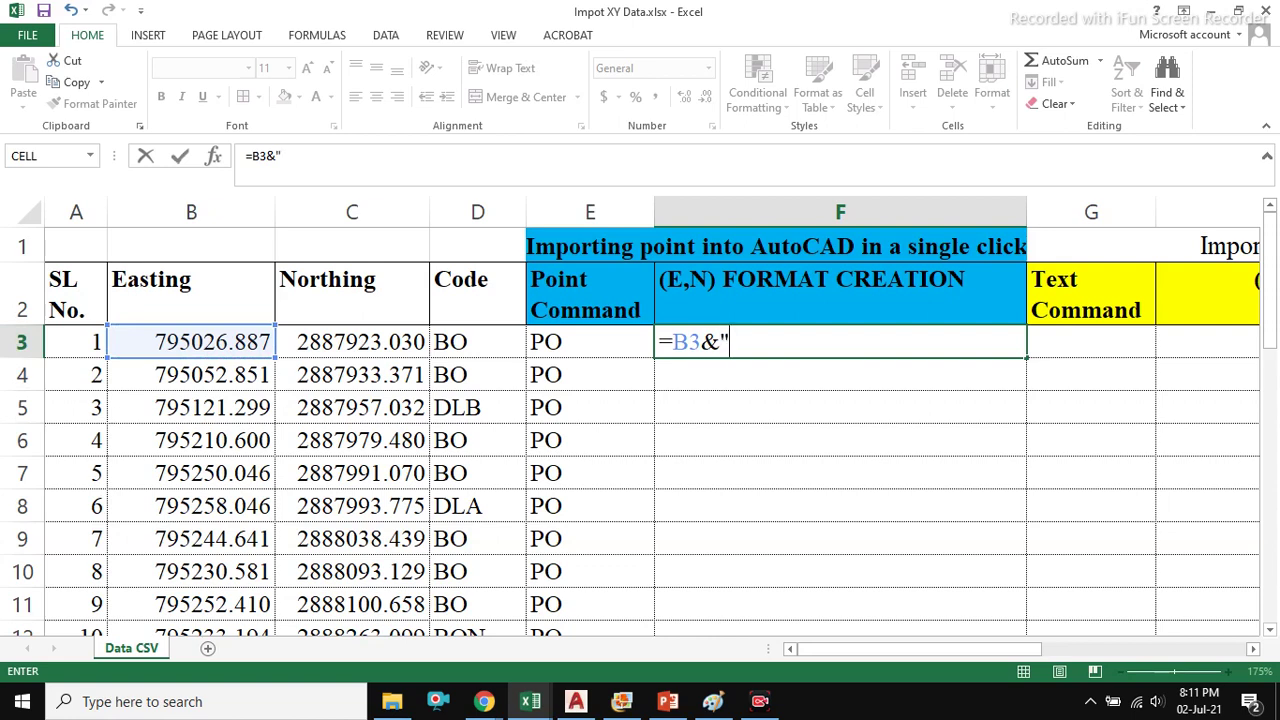
pyautogui.write('"&')
pyautogui.click(352, 342)
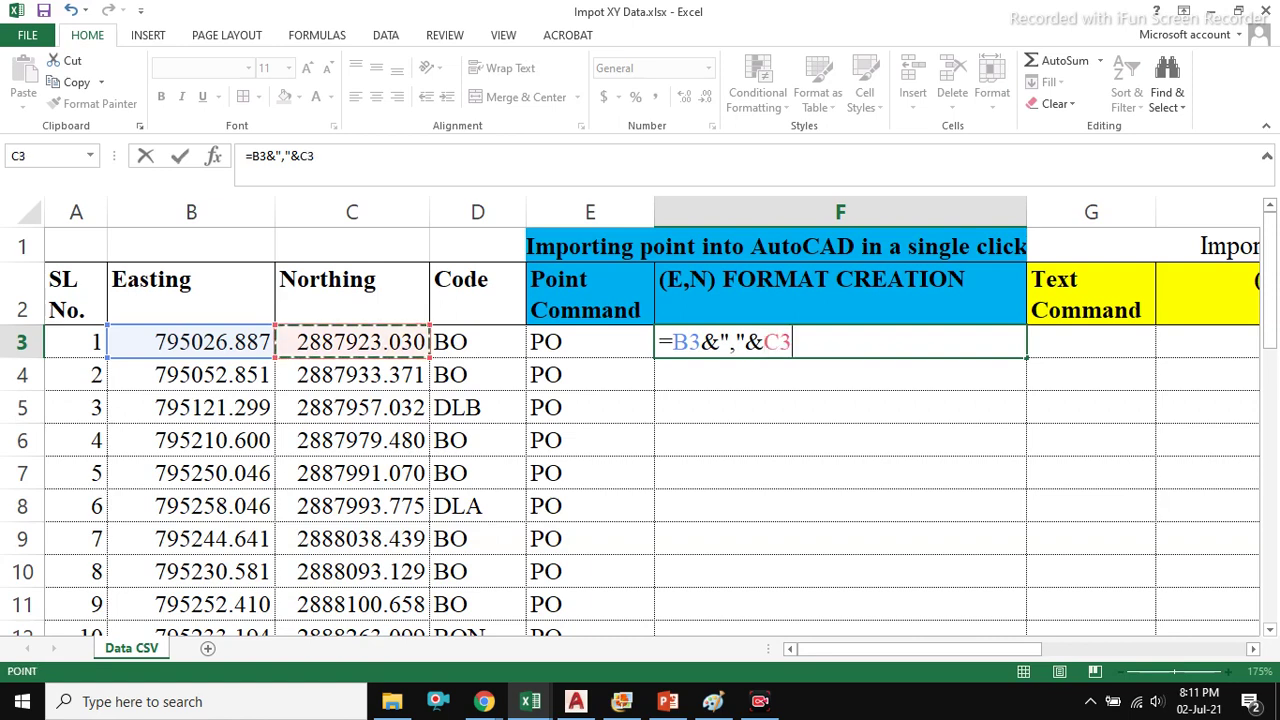
pyautogui.press('Return')
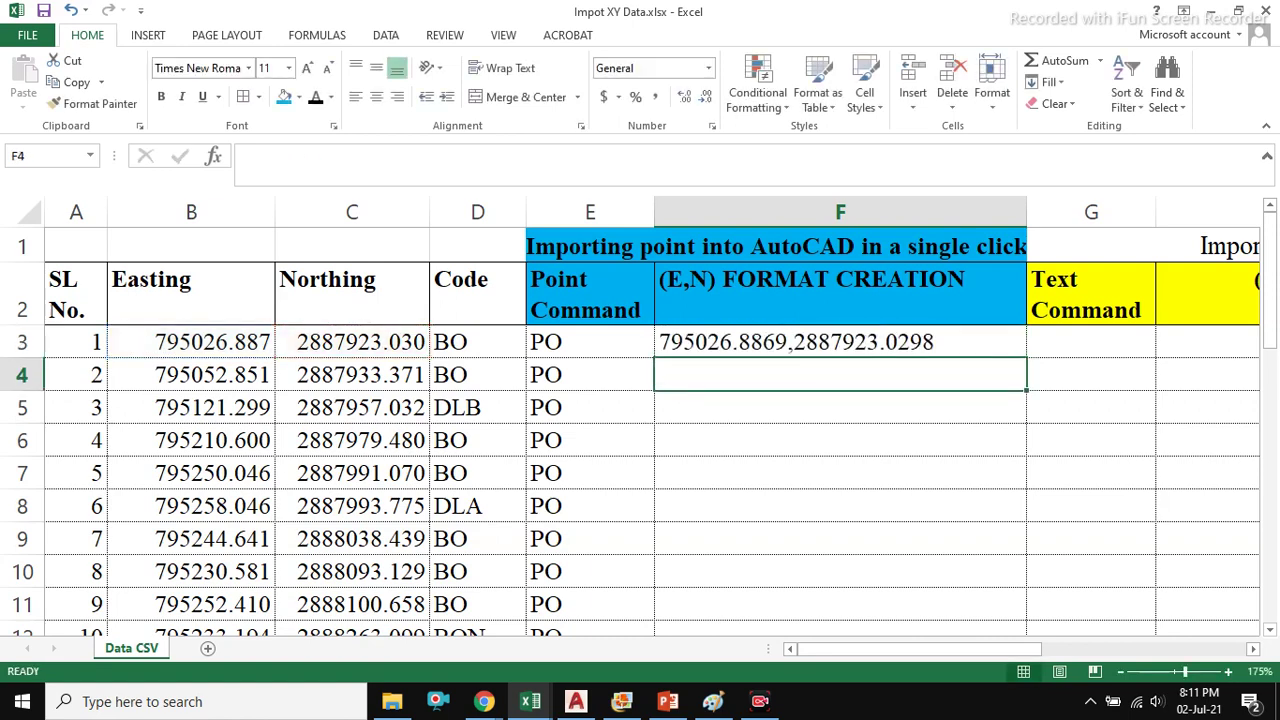
# - Check the joined coordinates in F3 against B3 and C3, and fill the formula down to the last survey point
pyautogui.click(840, 342)
pyautogui.click(191, 342)
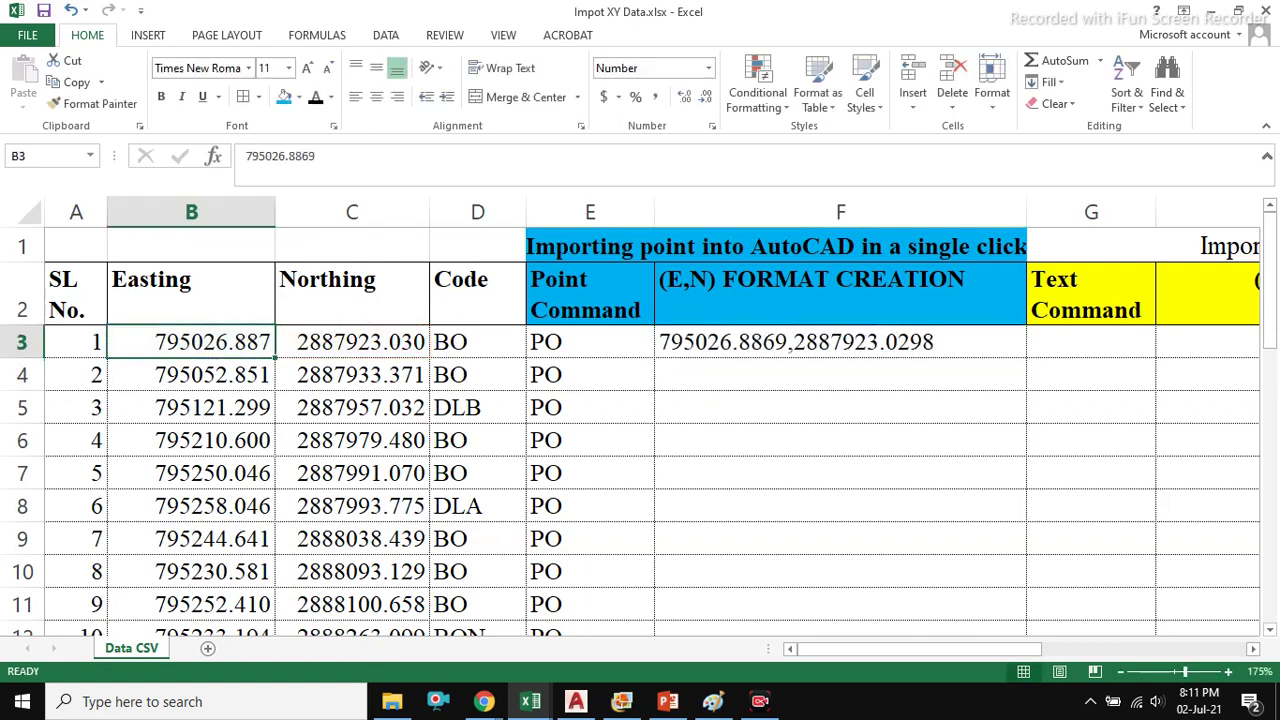
pyautogui.click(352, 342)
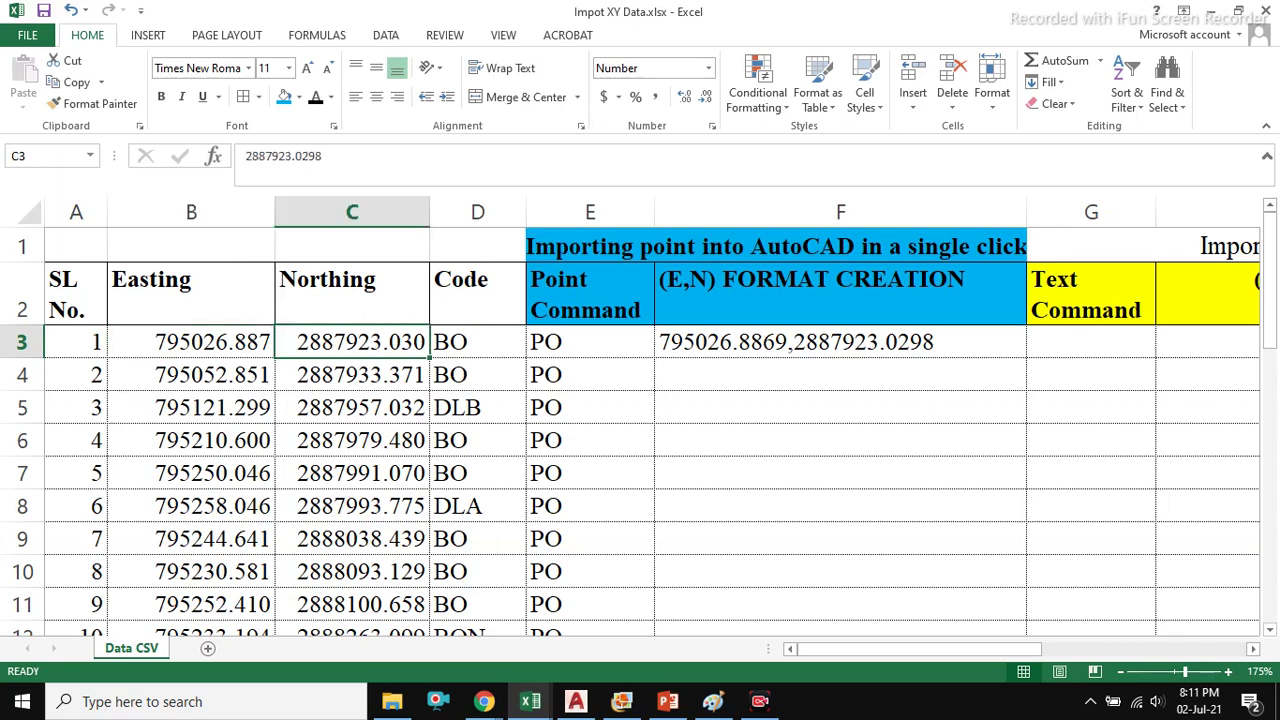
pyautogui.click(840, 342)
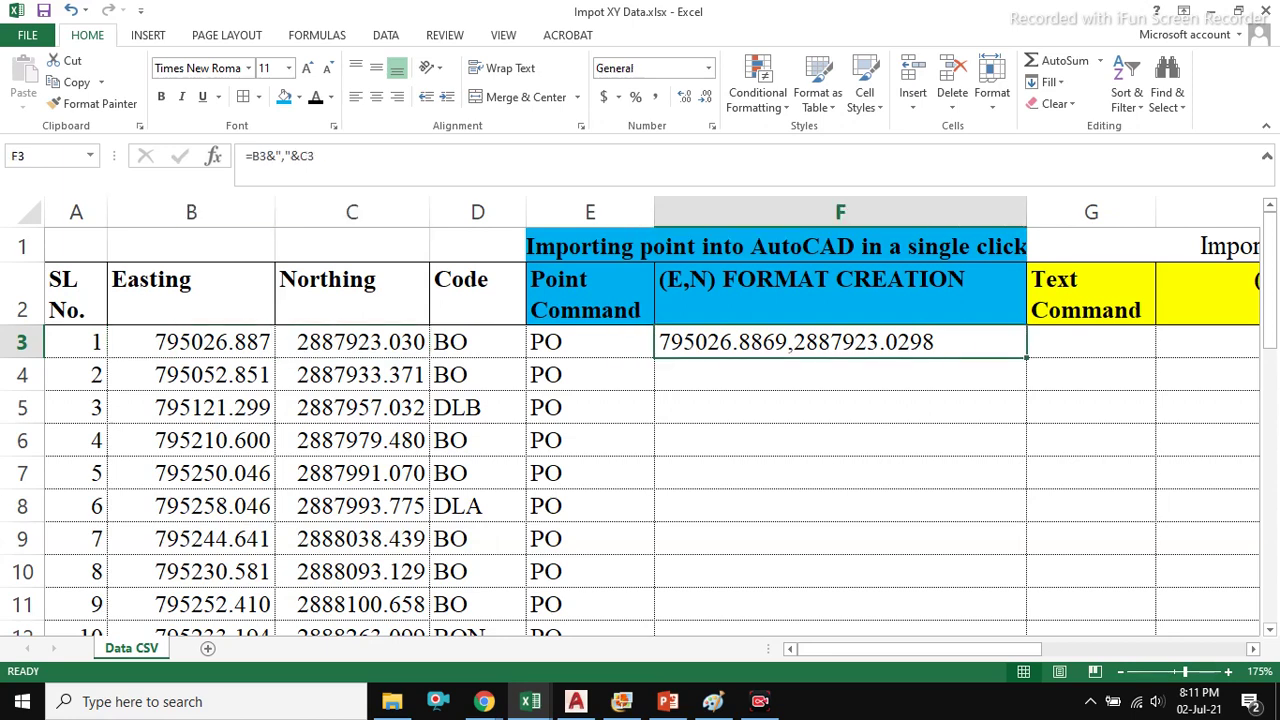
pyautogui.moveTo(1026, 357); pyautogui.dragTo(1026, 488)
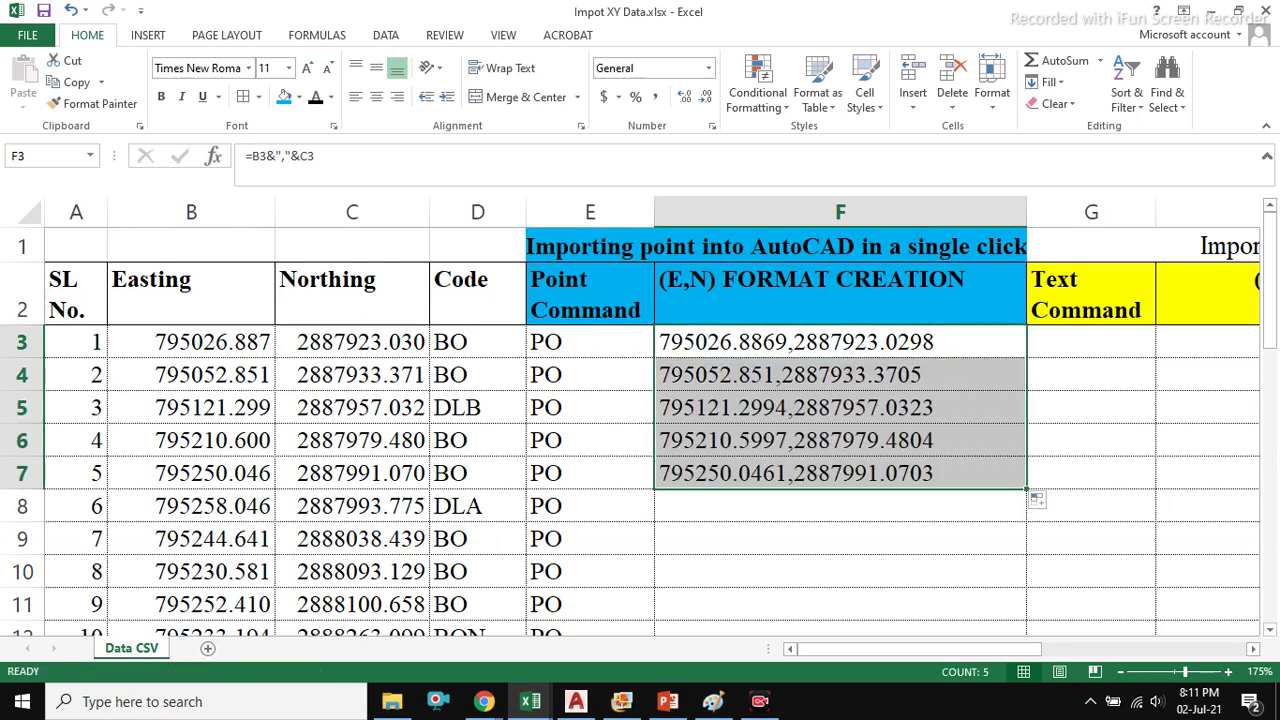
pyautogui.click(840, 473)
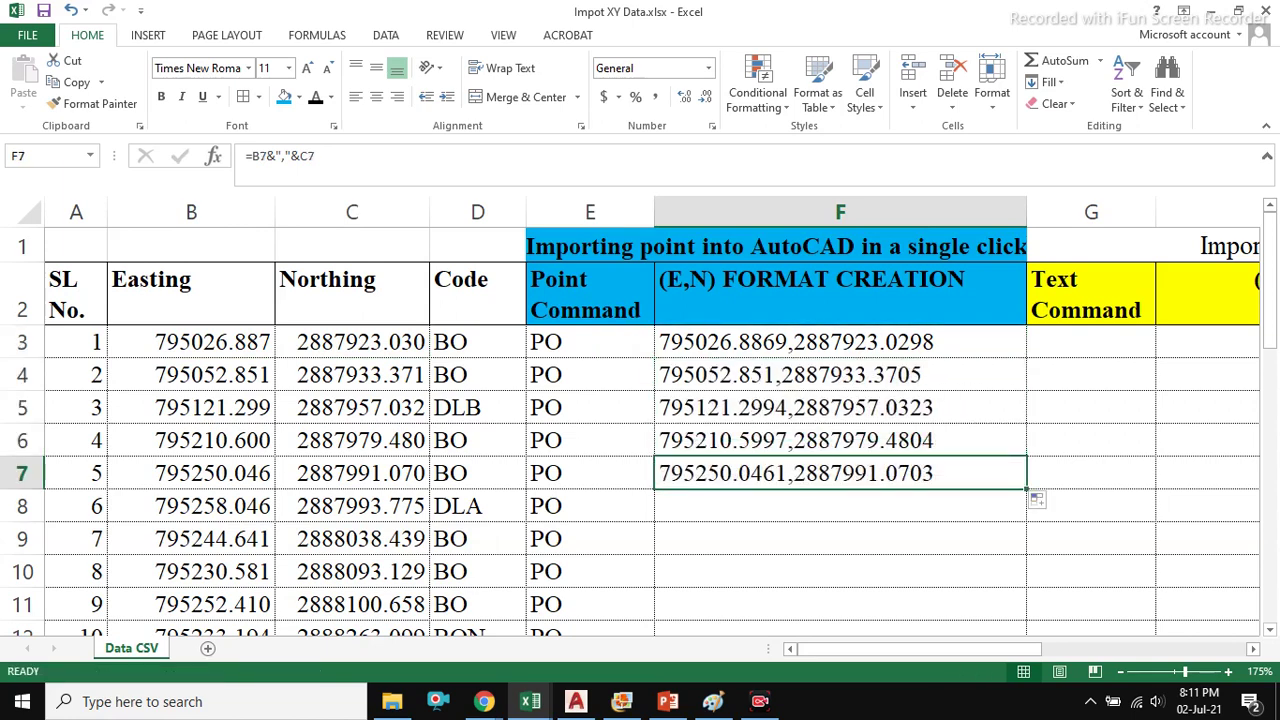
pyautogui.doubleClick(1027, 489)
pyautogui.scroll(-1, 1027, 489)
pyautogui.scroll(-12, 640, 430)
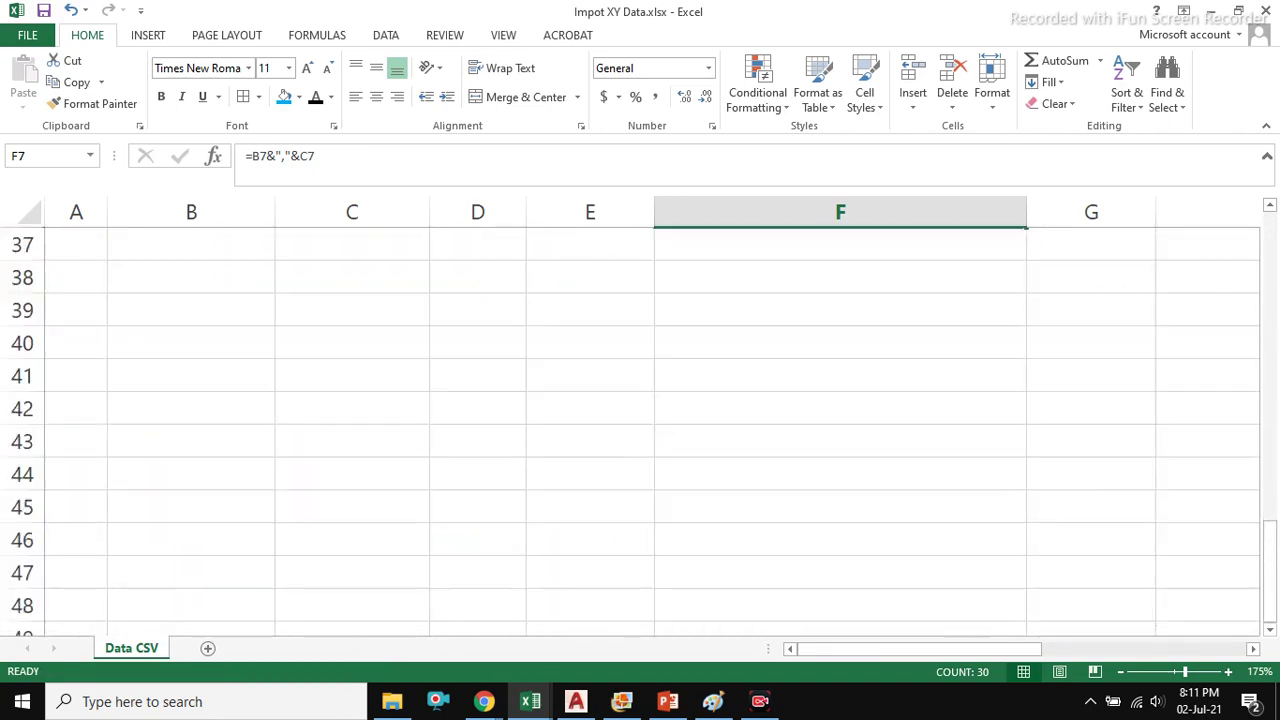
pyautogui.scroll(12, 640, 430)
# - Copy the point commands and joined coordinates in E3:F36
pyautogui.click(840, 342)
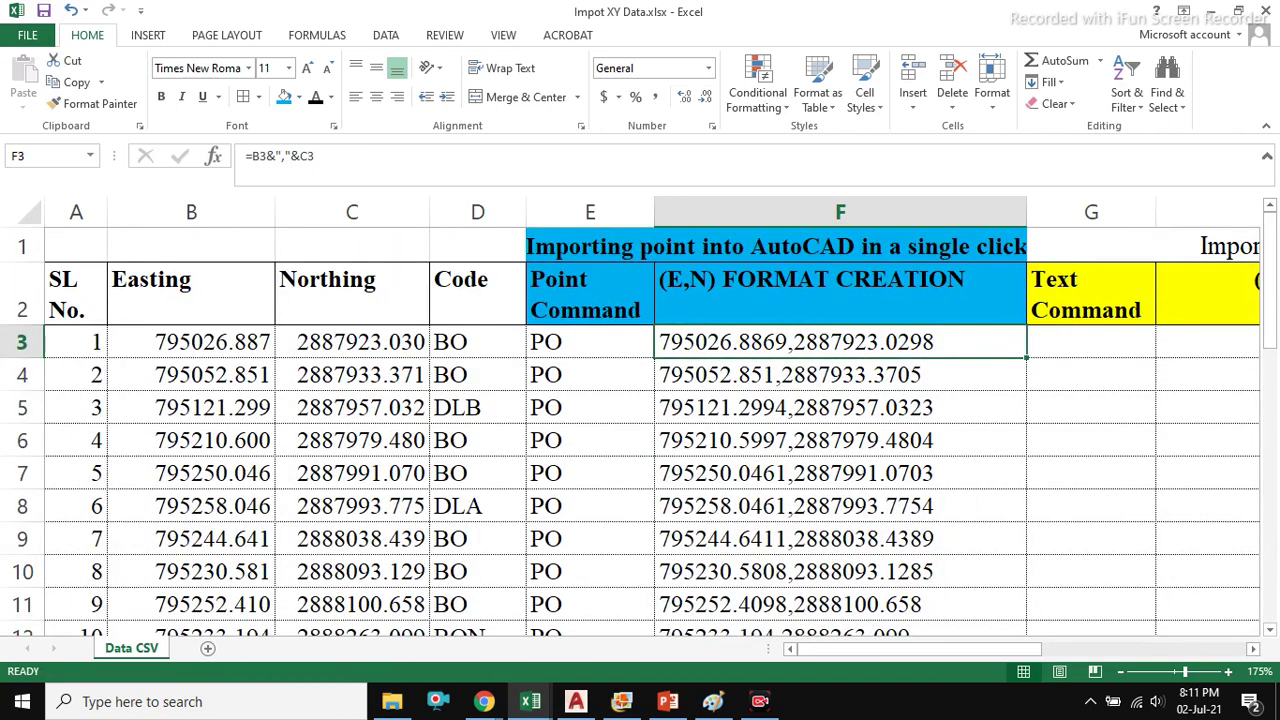
pyautogui.click(590, 342)
pyautogui.moveTo(590, 342); pyautogui.dragTo(1030, 556)
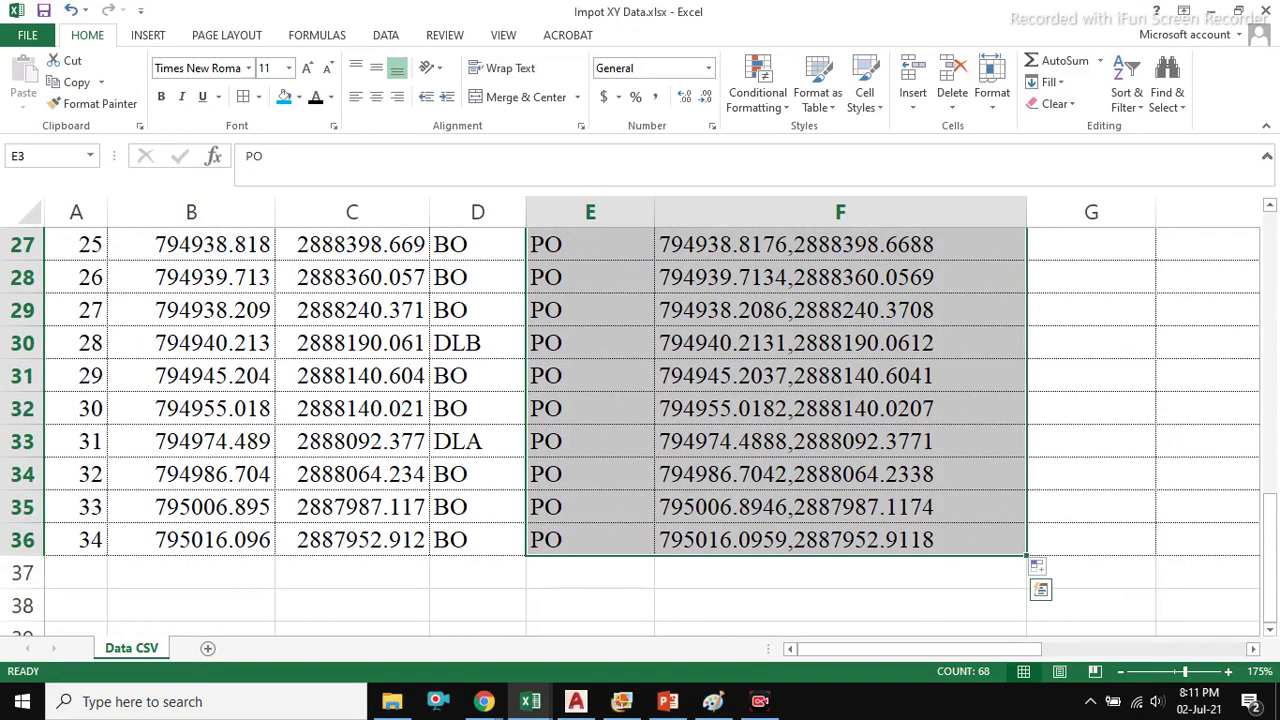
pyautogui.scroll(9, 1030, 556)
pyautogui.rightClick(785, 301)
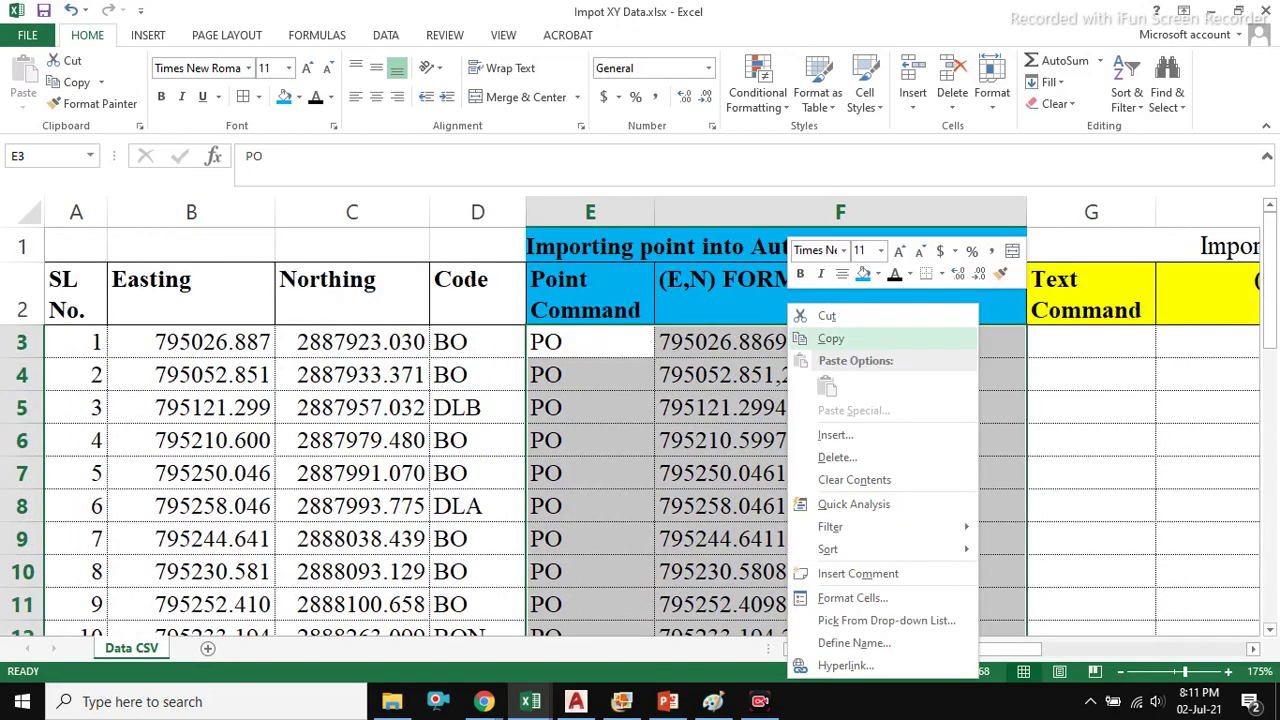
pyautogui.click(820, 338)
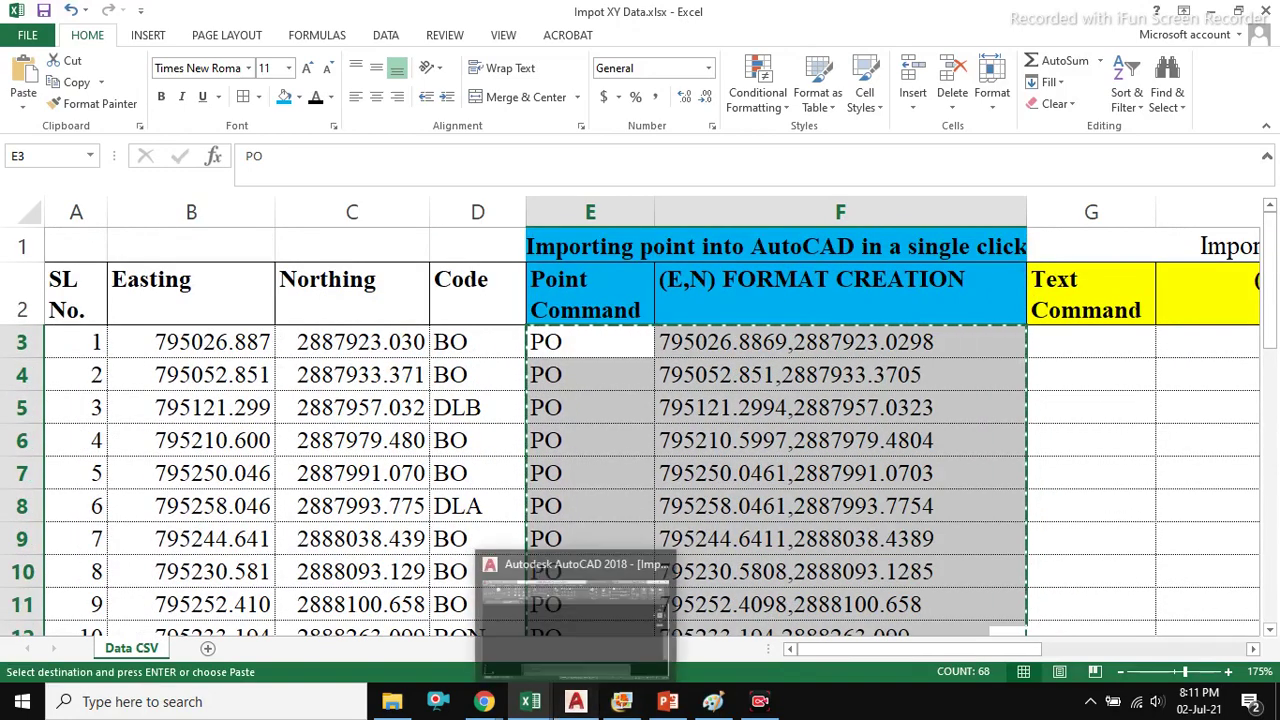
# - Switch to AutoCAD and plot all survey points by pasting the copied point commands and coordinates into the command line
pyautogui.click(576, 701)
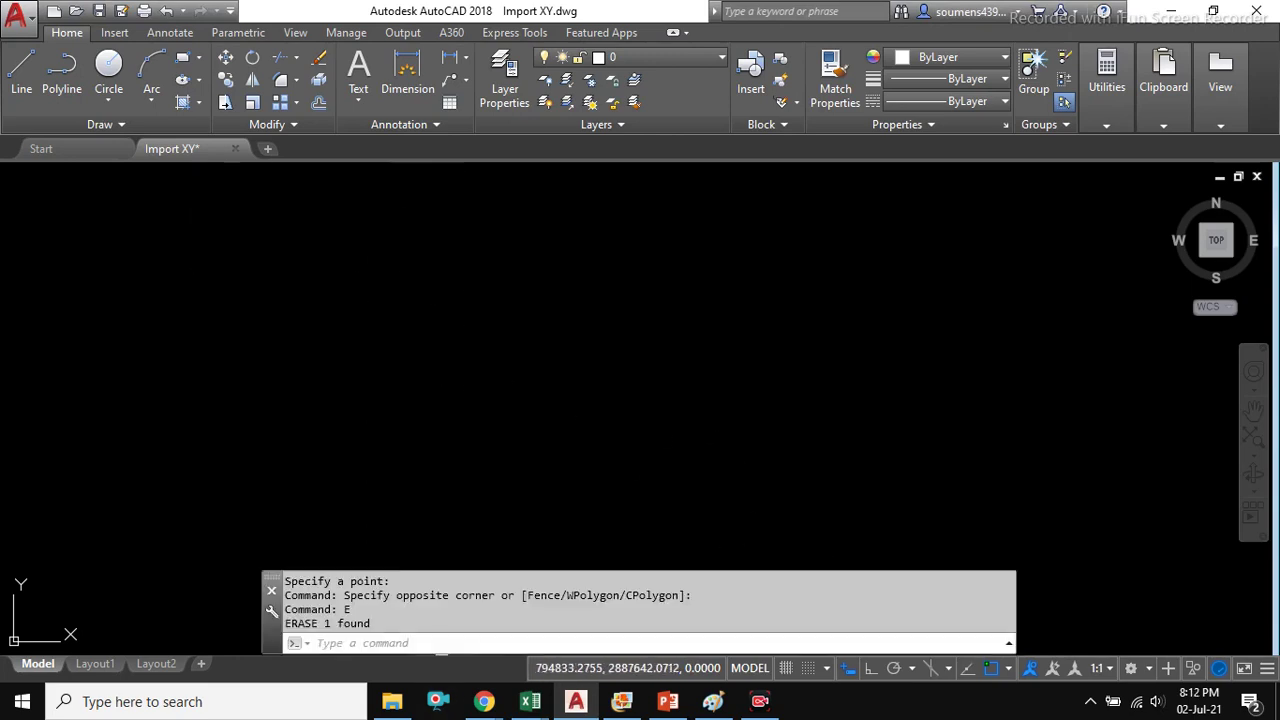
pyautogui.click(330, 643)
pyautogui.rightClick(868, 640)
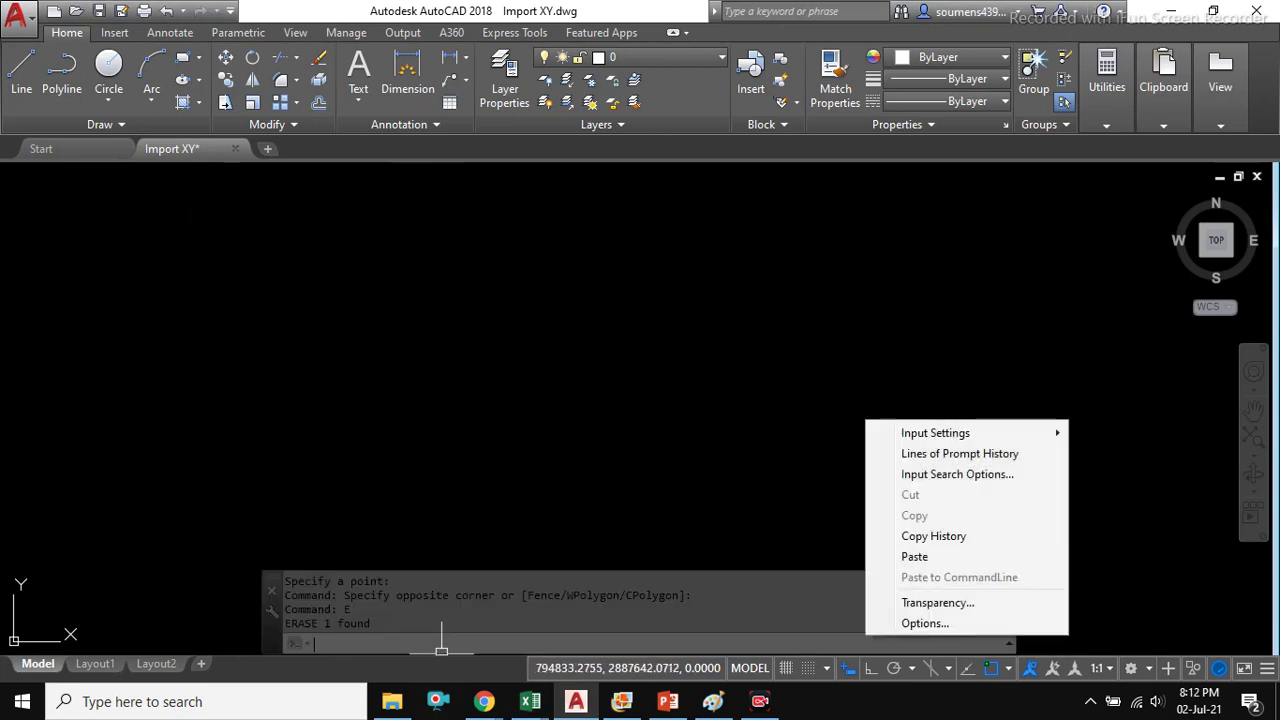
pyautogui.click(900, 556)
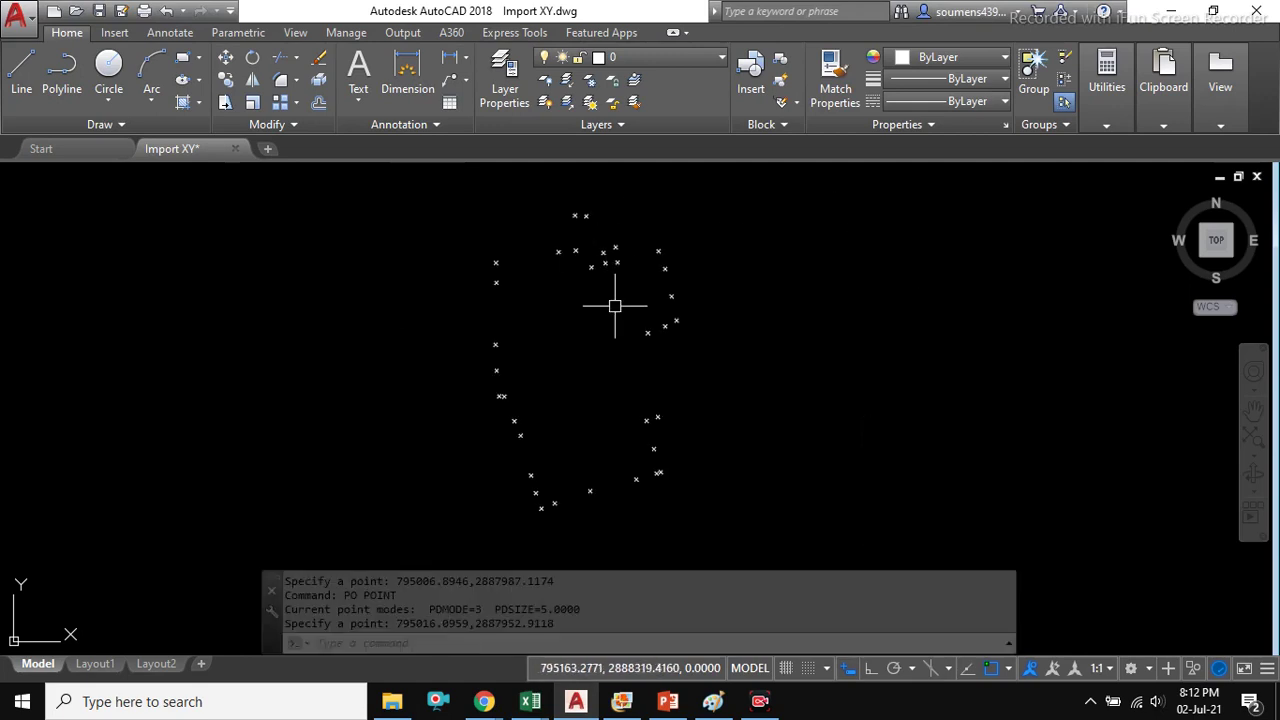
# - Examine the imported survey points up close and zoom to the drawing extents
pyautogui.scroll(8, 528, 518)
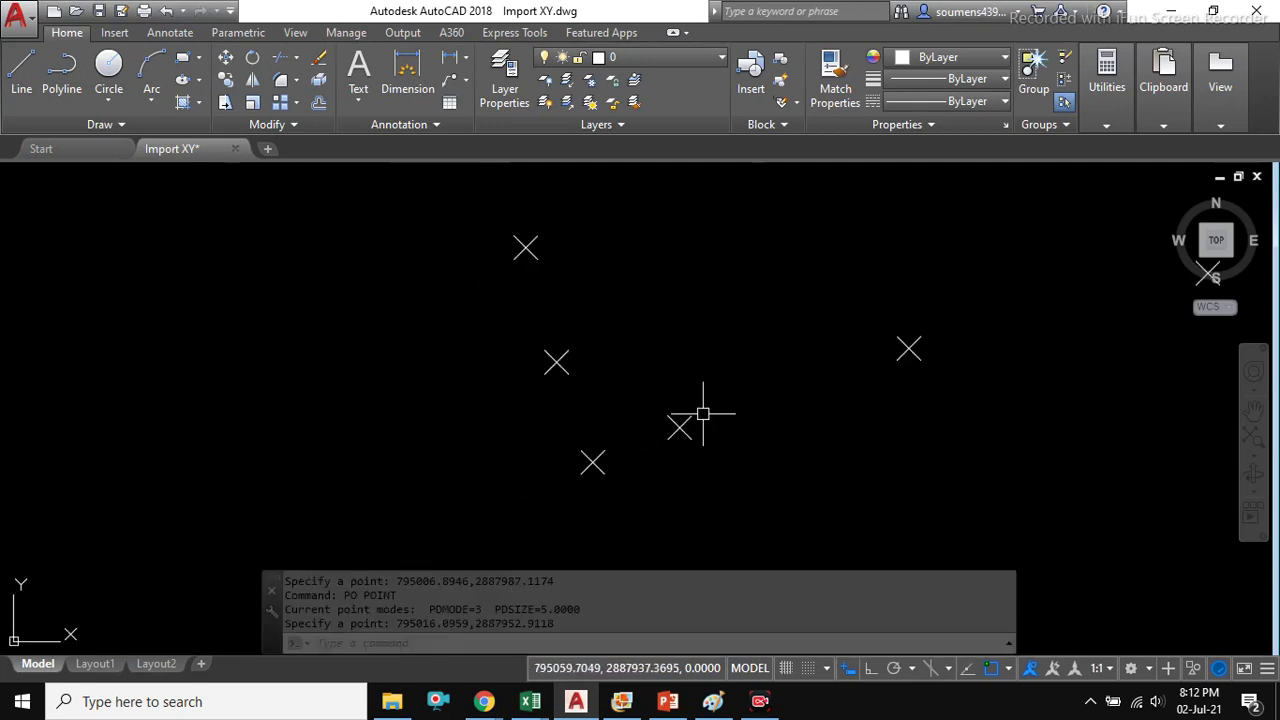
pyautogui.scroll(-2, 700, 380)
pyautogui.moveTo(700, 380)
pyautogui.mouseDown(button='middle')
pyautogui.moveTo(679, 371)
pyautogui.moveTo(554, 432)
pyautogui.mouseUp(button='middle')
pyautogui.write('z')
pyautogui.press('Return')
pyautogui.write('E')
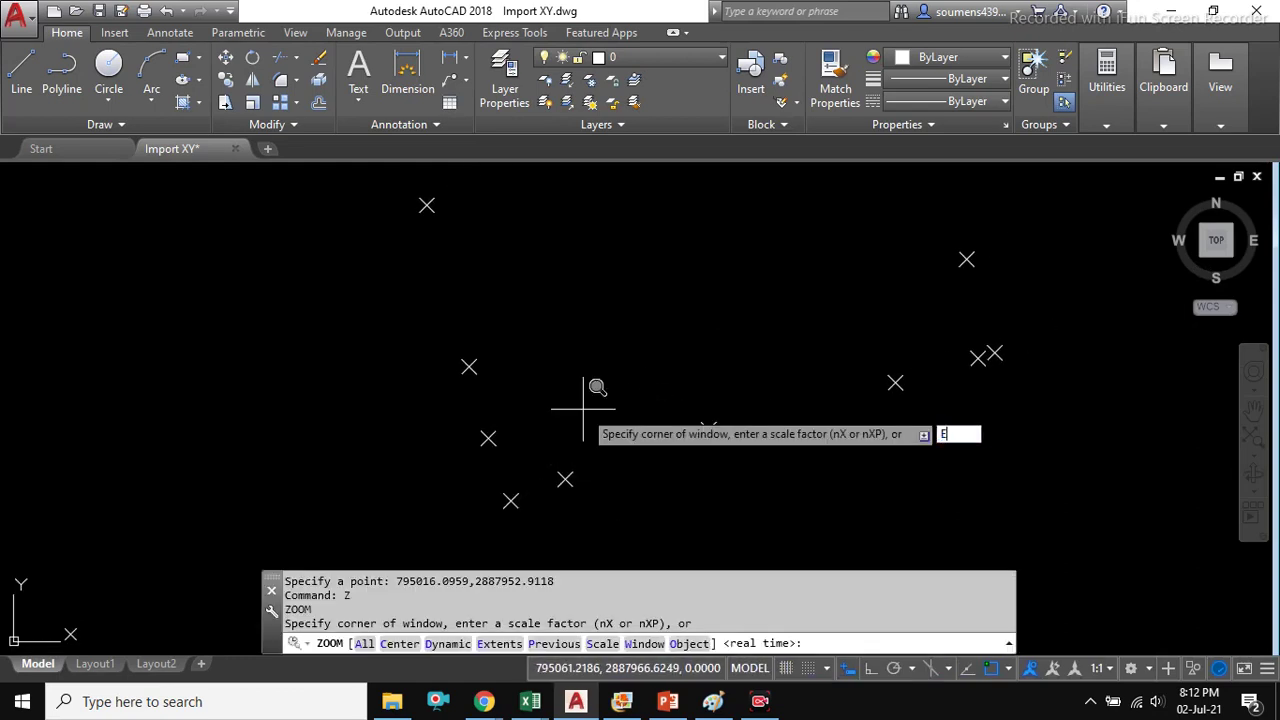
pyautogui.press('Return')
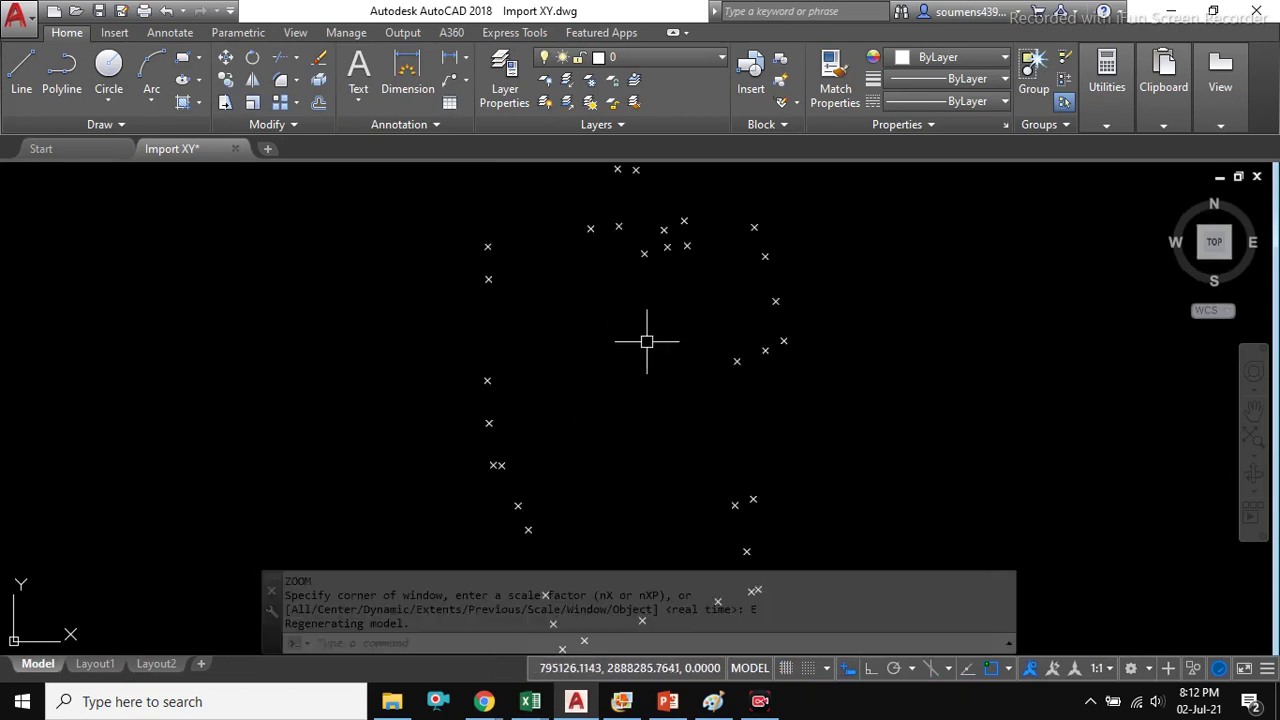
pyautogui.press('Escape')
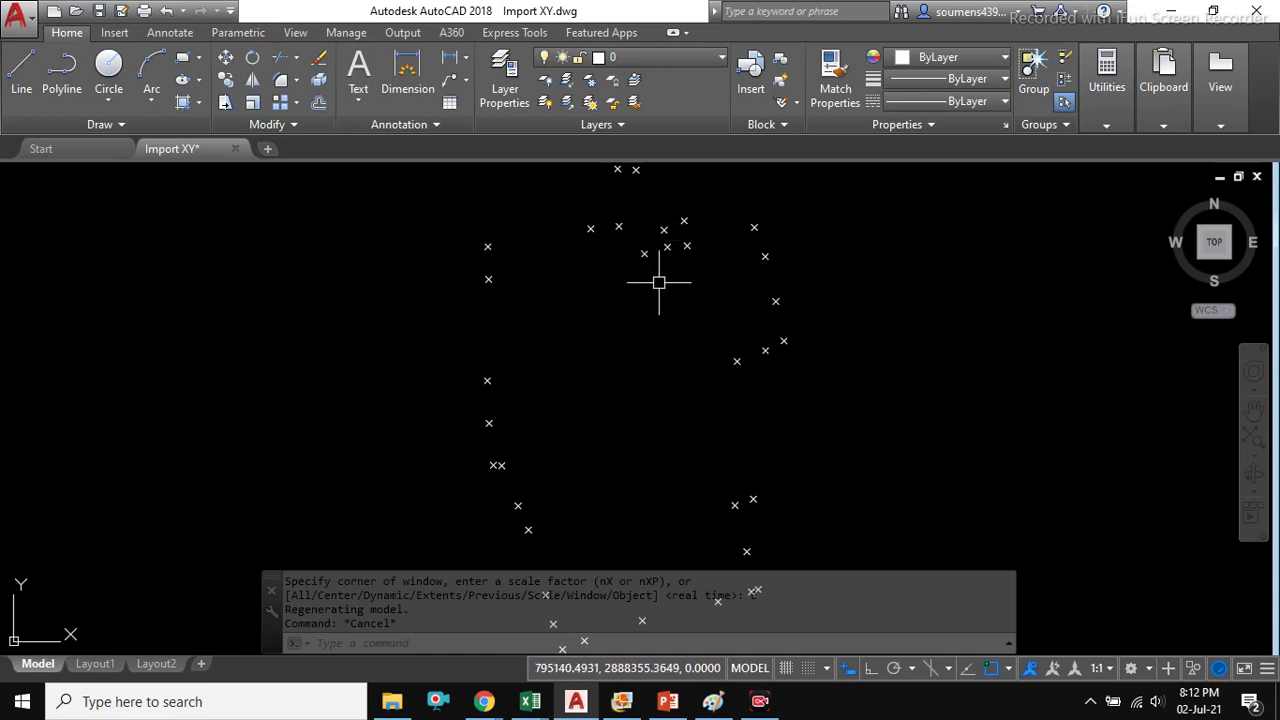
# - Set the point display mode PDMODE to 34 and inspect the point symbols
pyautogui.write('PD')
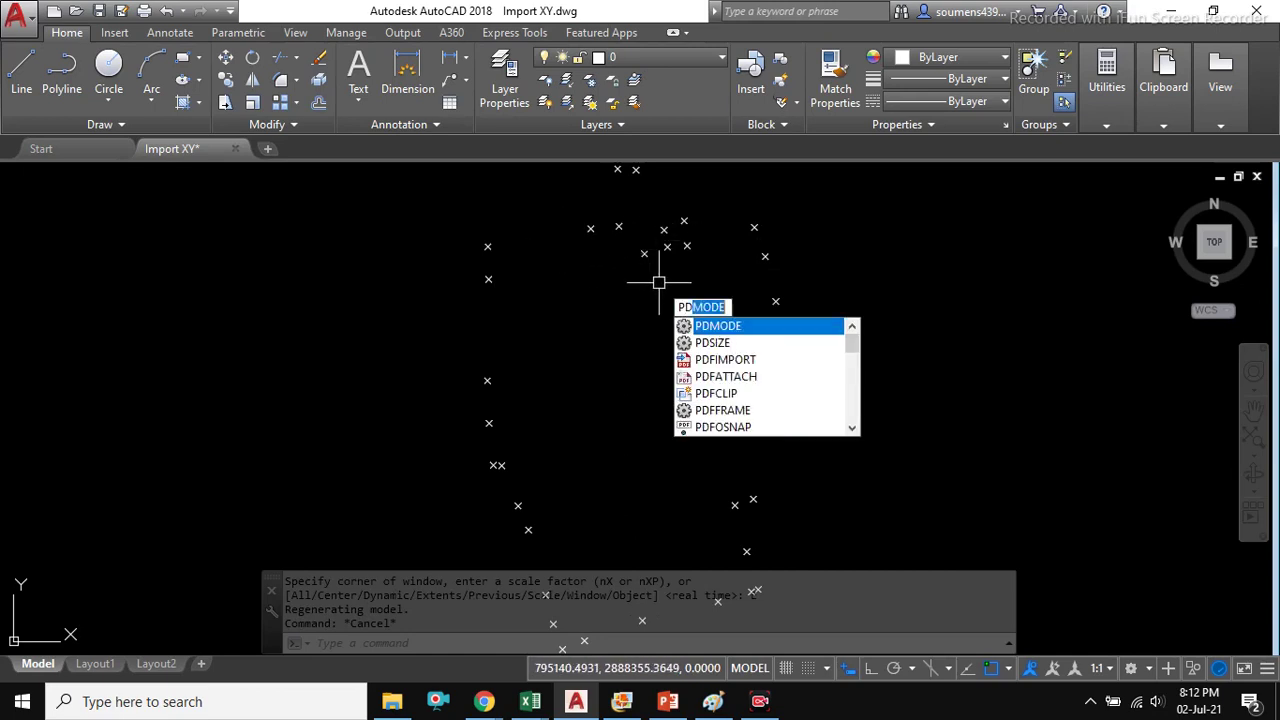
pyautogui.press('Return')
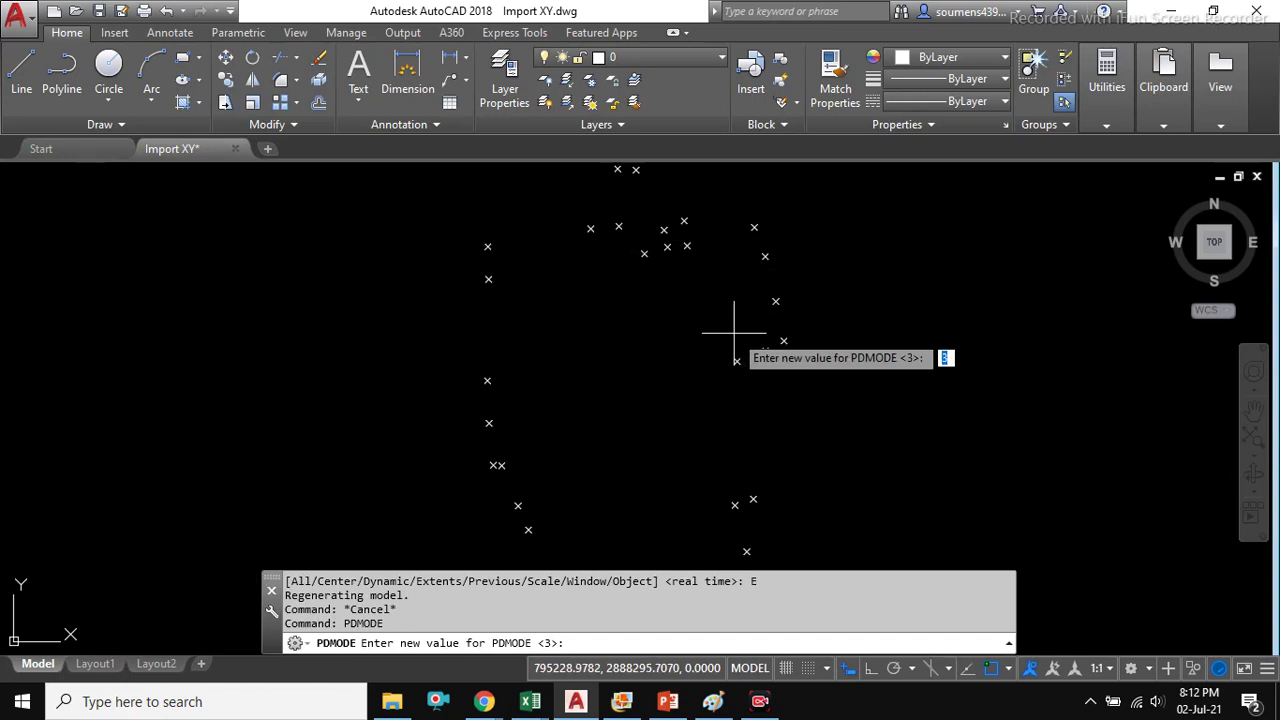
pyautogui.write('34')
pyautogui.press('Return')
pyautogui.scroll(5, 734, 330)
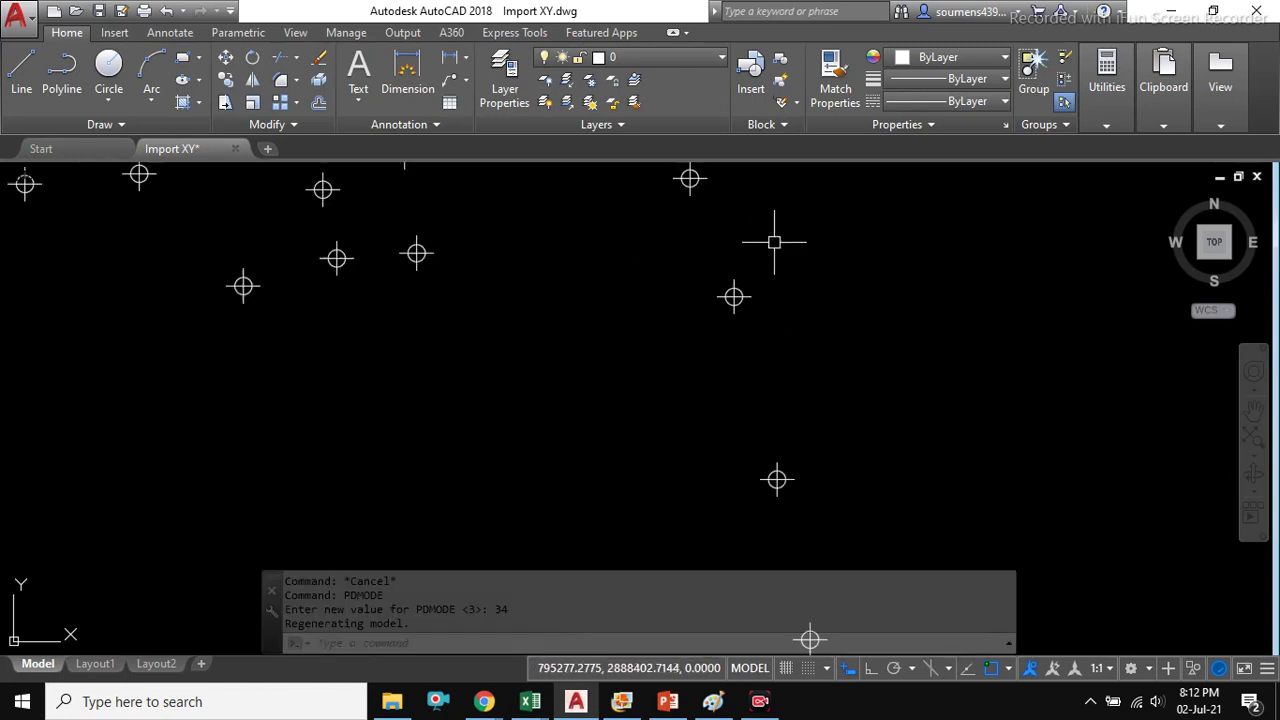
# - Set the point display mode PDMODE to 3
pyautogui.press('Return')
pyautogui.write('3')
pyautogui.press('Return')
pyautogui.scroll(-3, 715, 330)
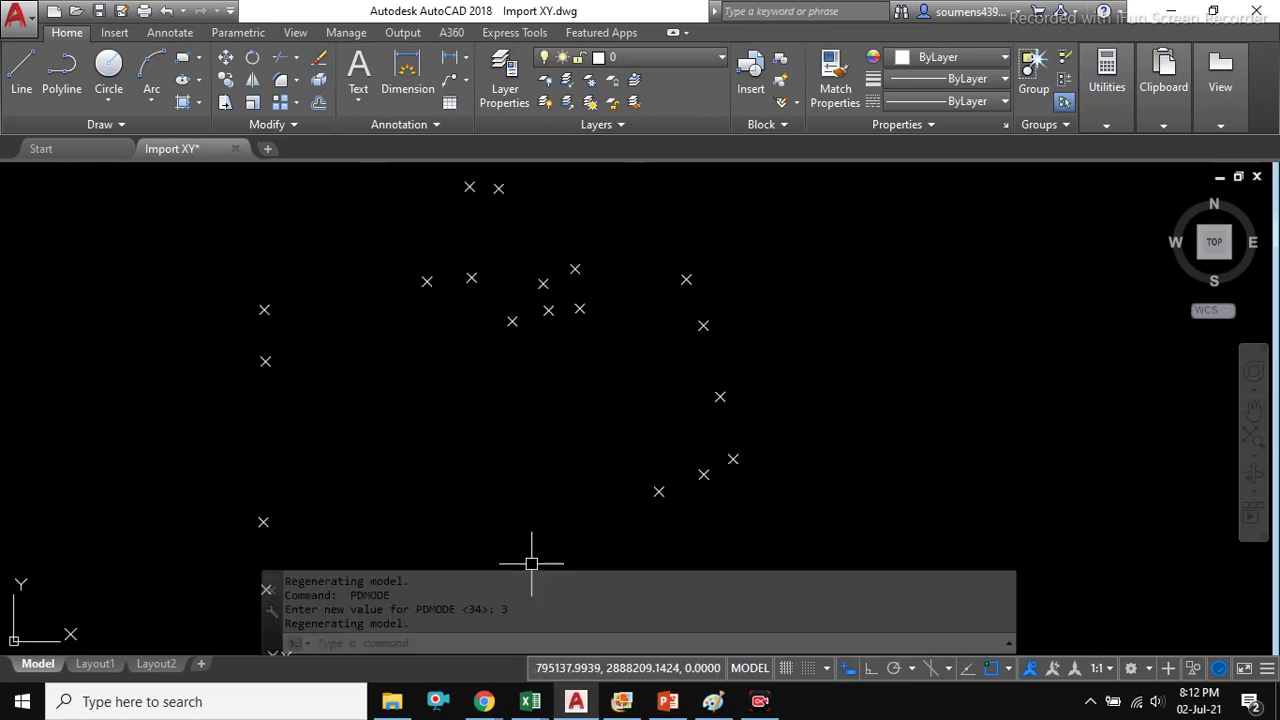
# - Compare the point command and joined coordinates in the Excel sheet's row 4 with the points plotted in the AutoCAD drawing
pyautogui.moveTo(530, 701)
pyautogui.click(327, 612)
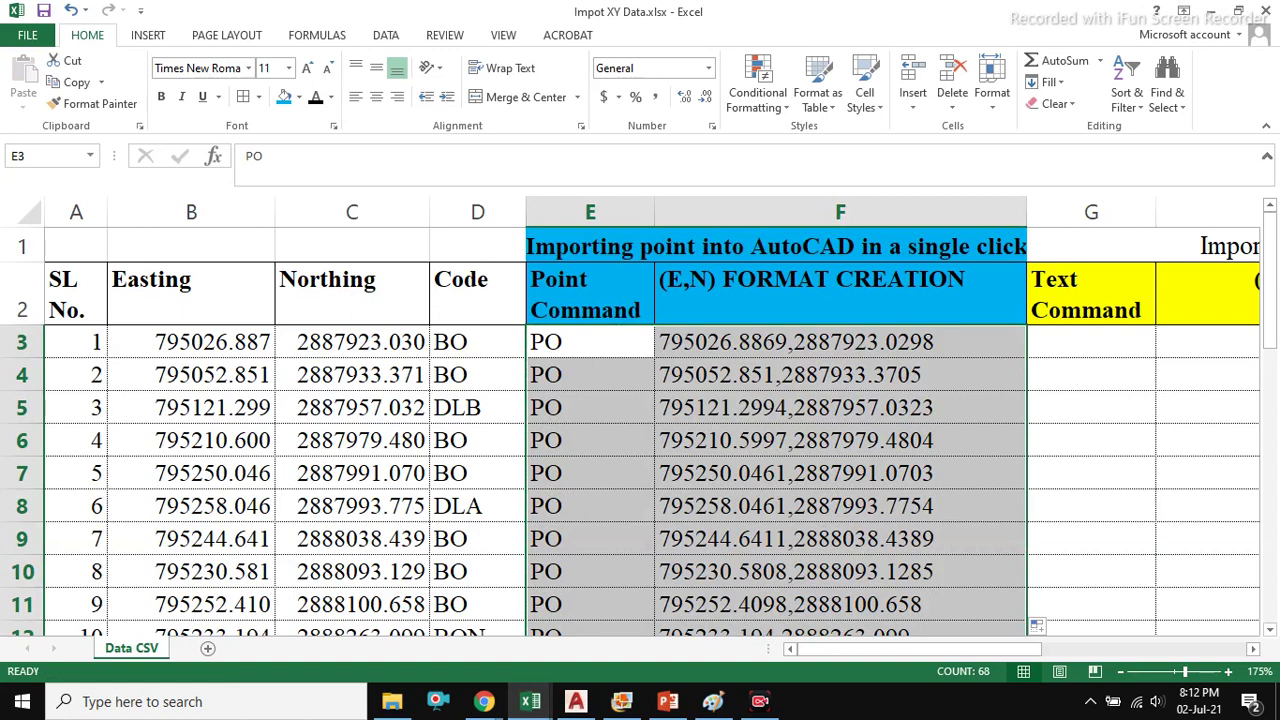
pyautogui.click(590, 375)
pyautogui.click(800, 375)
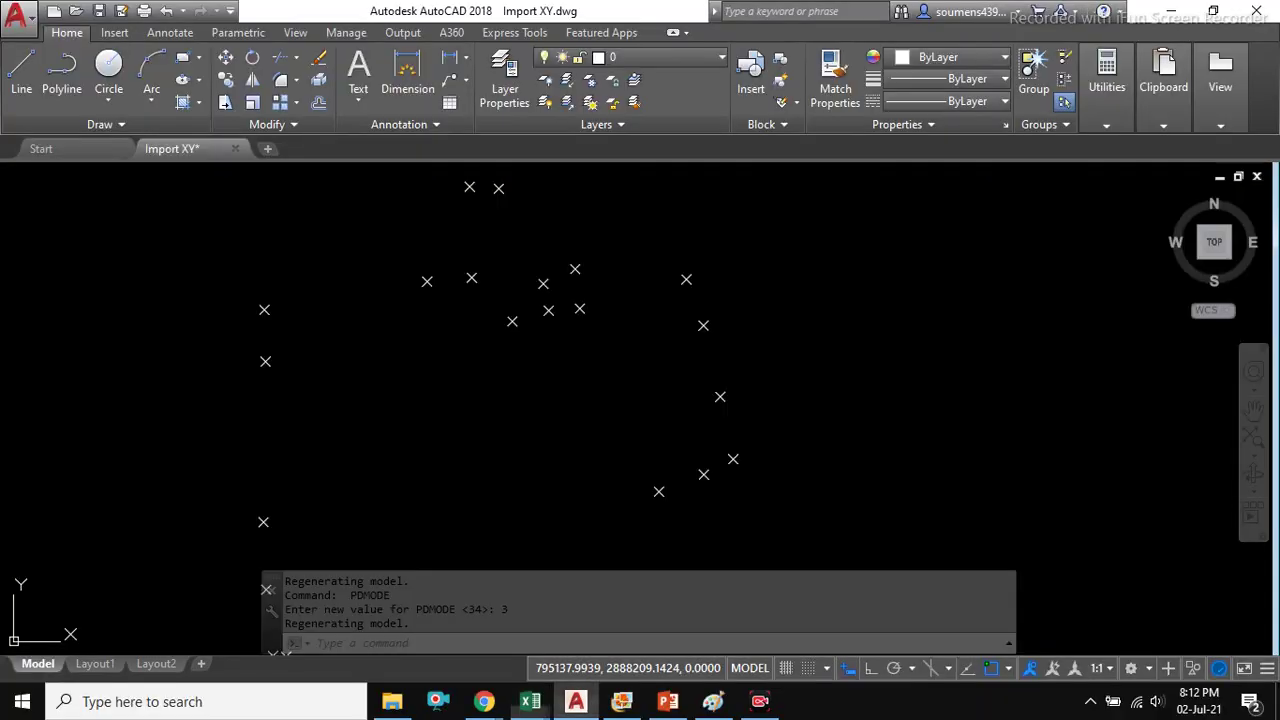
pyautogui.click(576, 701)
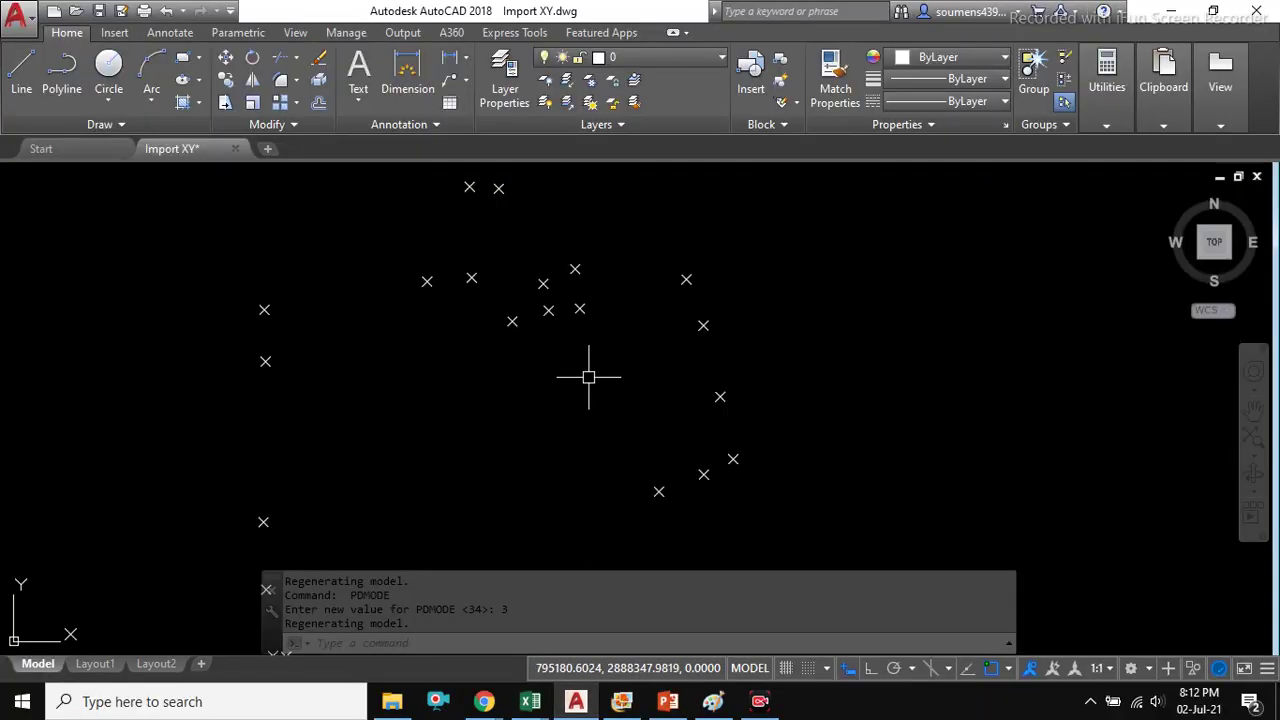
pyautogui.scroll(-2, 550, 330)
pyautogui.scroll(2, 568, 325)
pyautogui.scroll(-4, 571, 305)
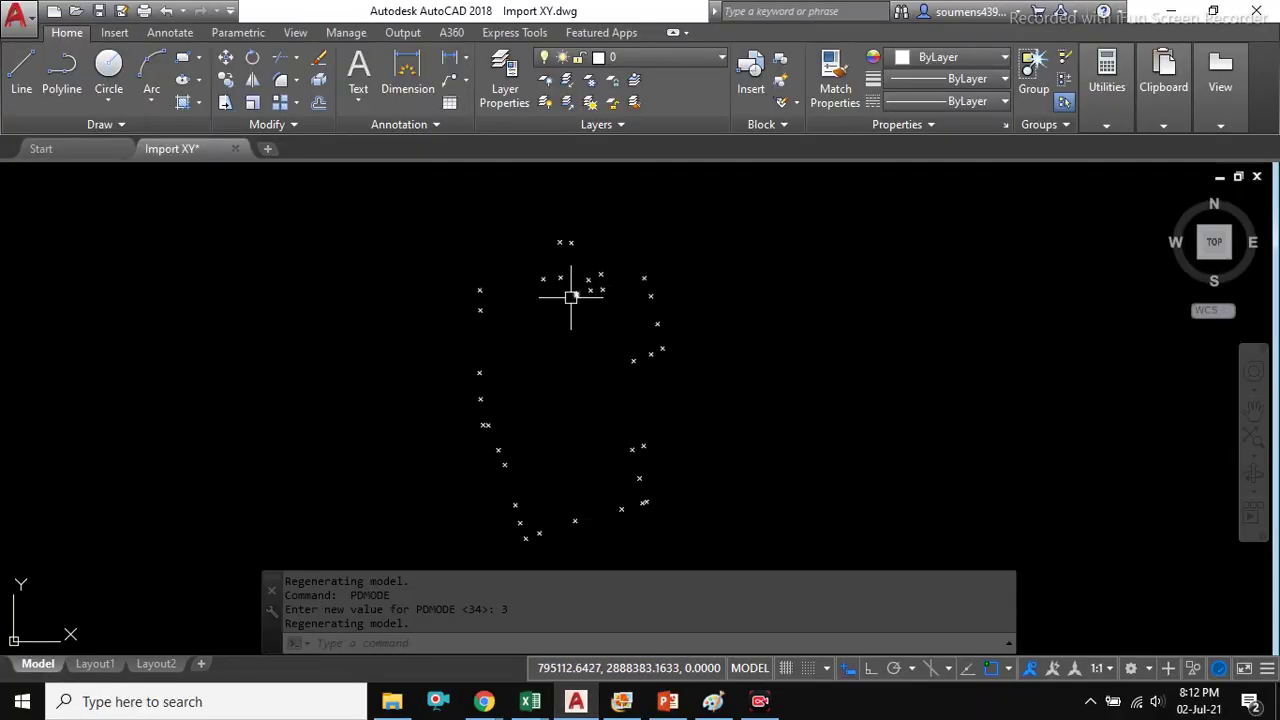
pyautogui.scroll(5, 603, 269)
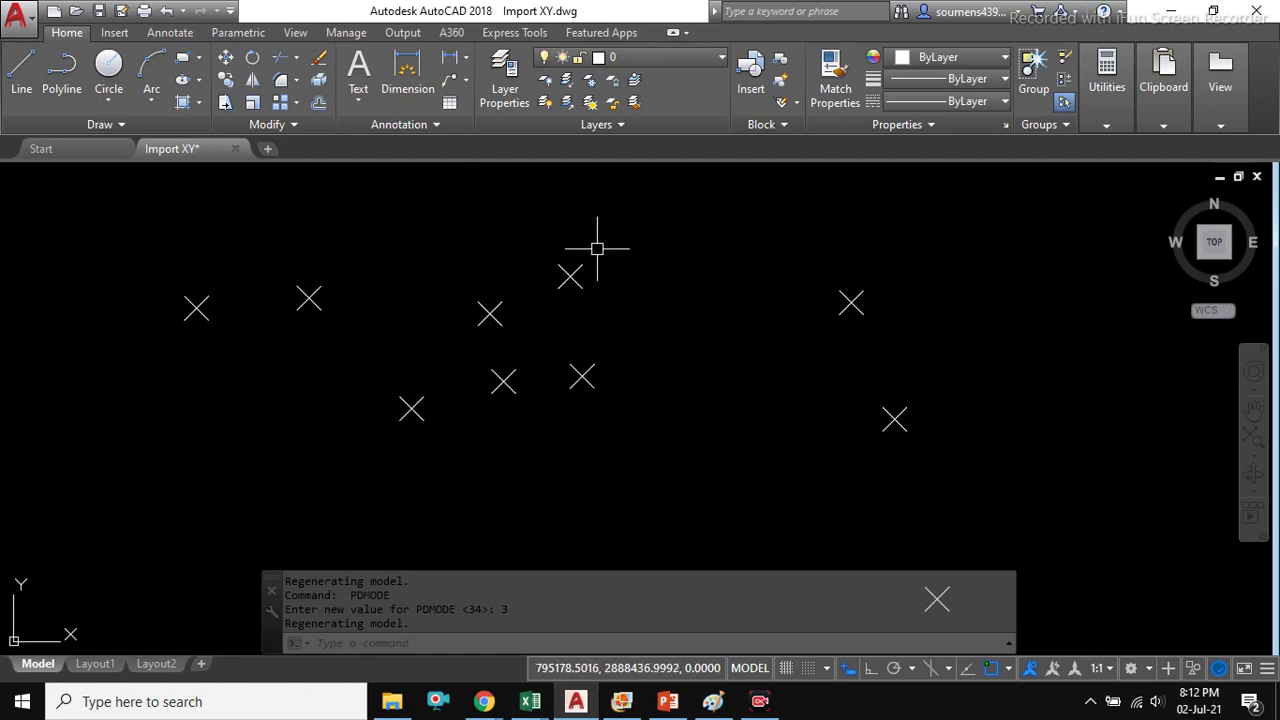
pyautogui.scroll(-3, 640, 286)
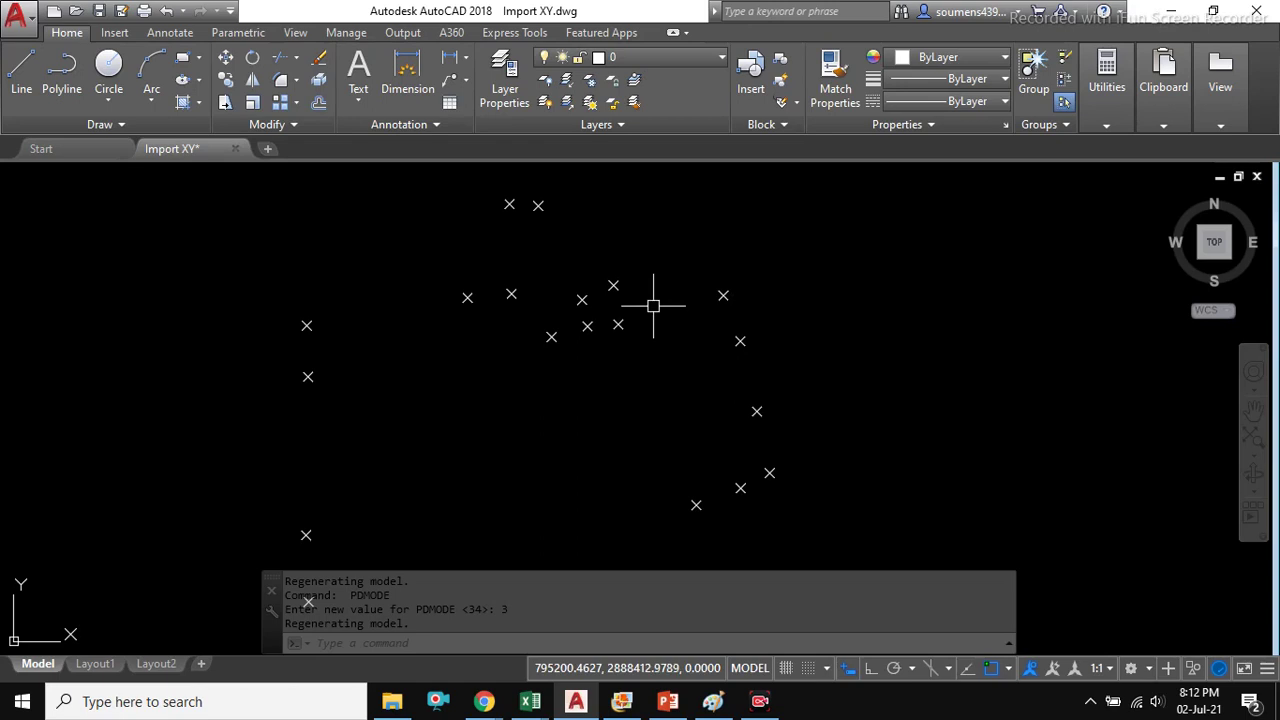
pyautogui.scroll(-4, 607, 312)
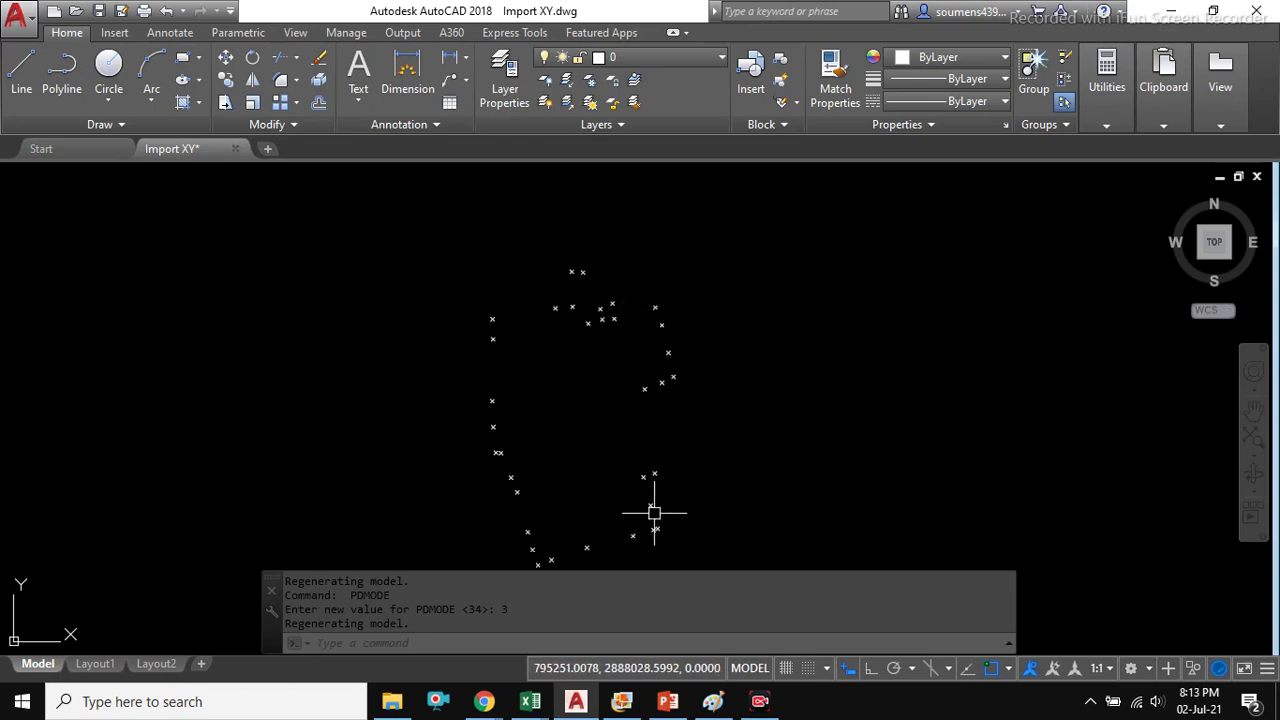
# - Switch to the slide images in Photo Gallery and show the slide on drawing a polyline from Excel to AutoCAD
pyautogui.click(622, 702)
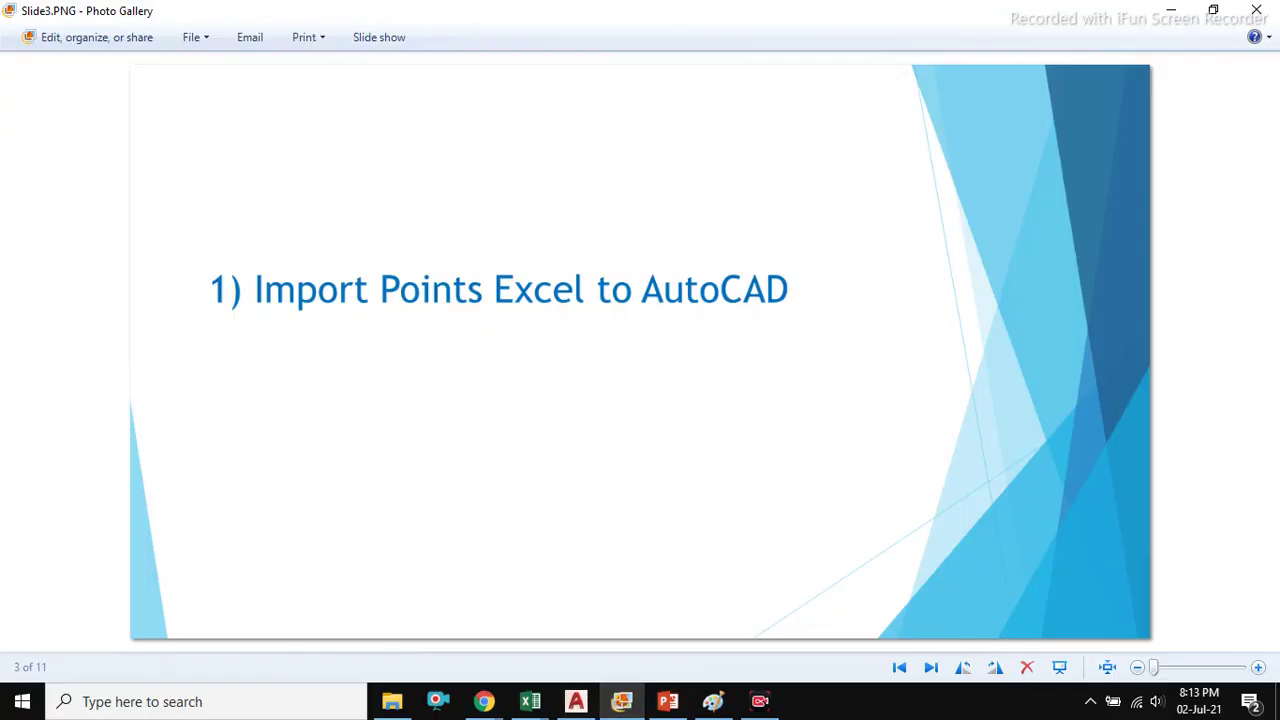
pyautogui.press('Right')
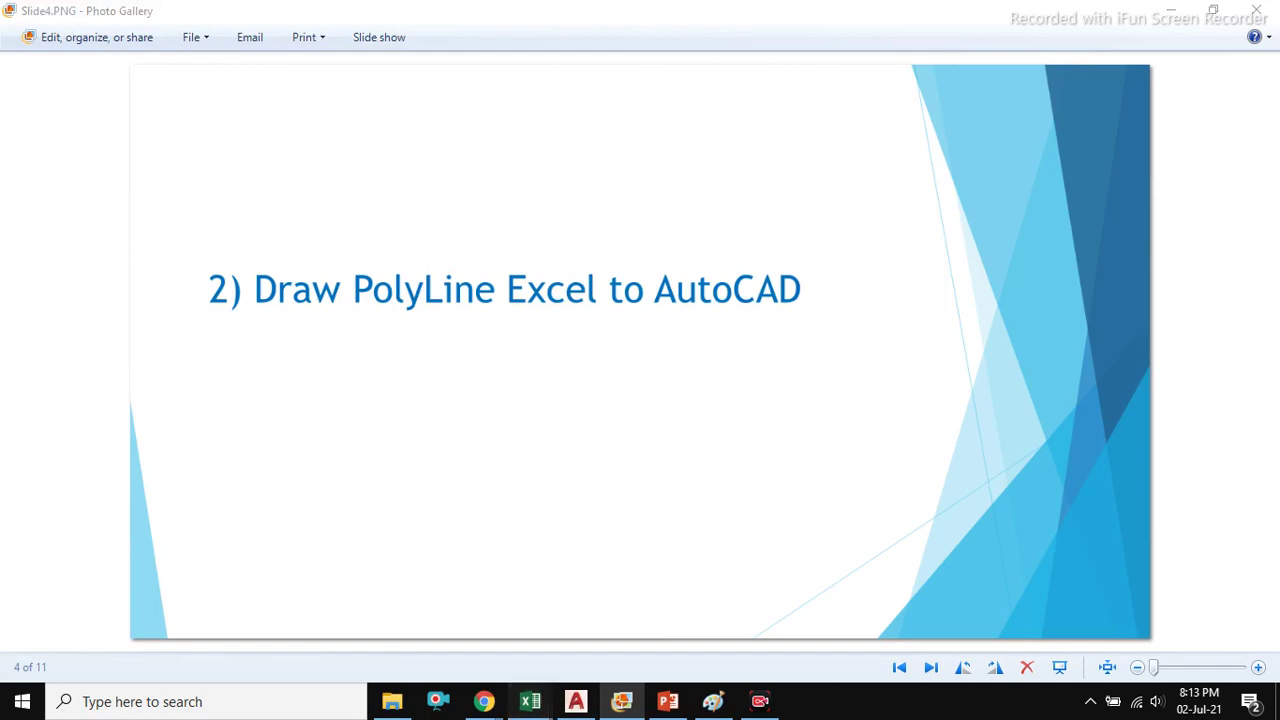
# - Return to the Excel sheet and examine the Easting and Northing values and the joined coordinates in column F
pyautogui.moveTo(530, 701)
pyautogui.click(323, 606)
pyautogui.click(477, 407)
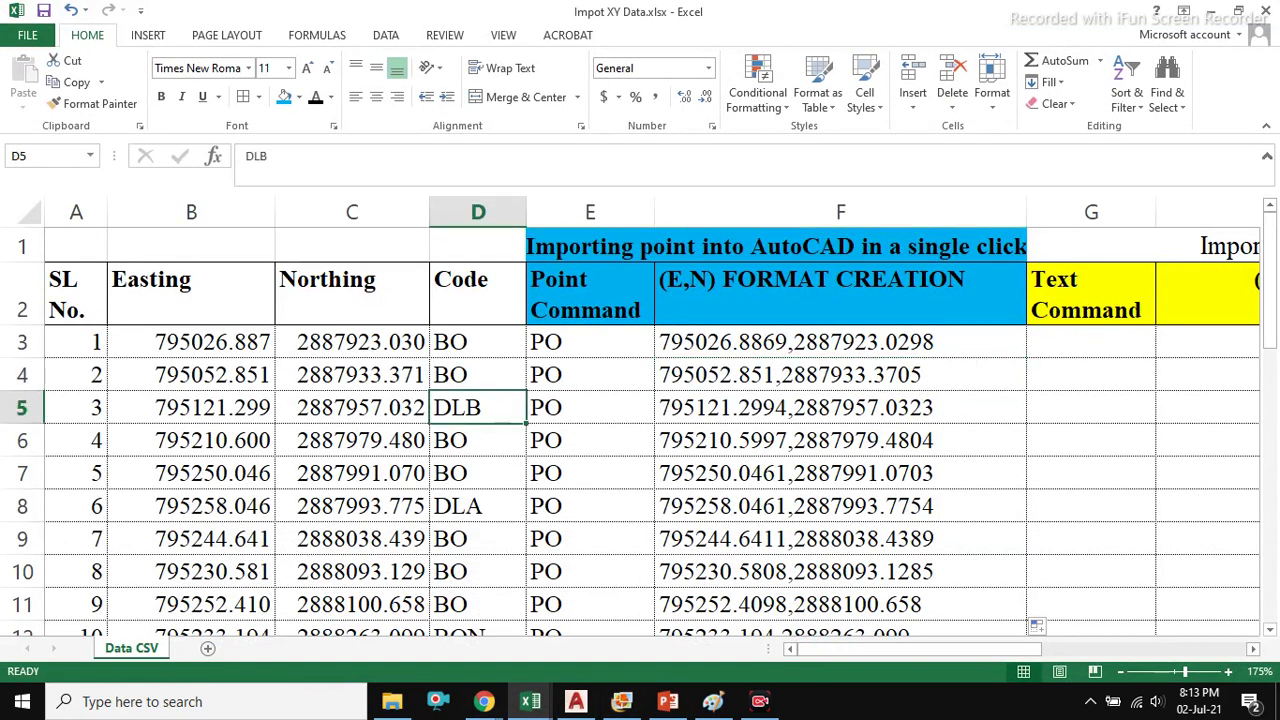
pyautogui.moveTo(191, 342); pyautogui.dragTo(352, 473)
pyautogui.click(191, 342)
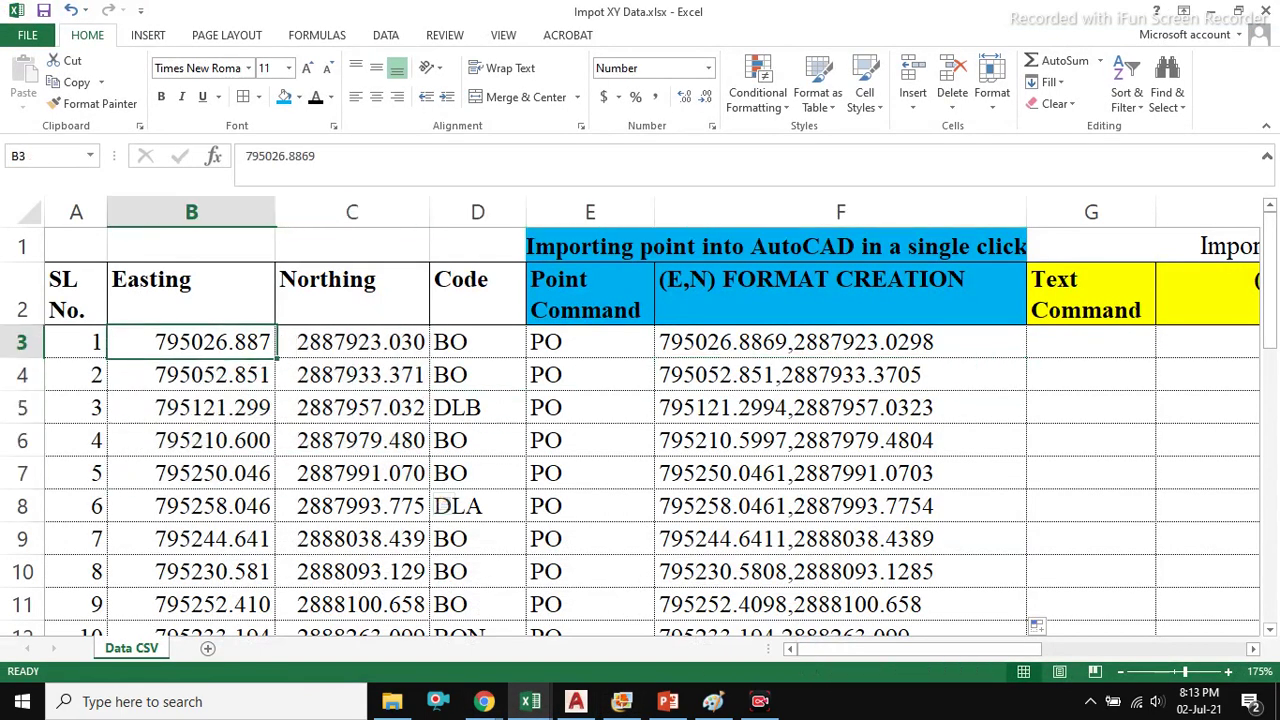
pyautogui.click(840, 342)
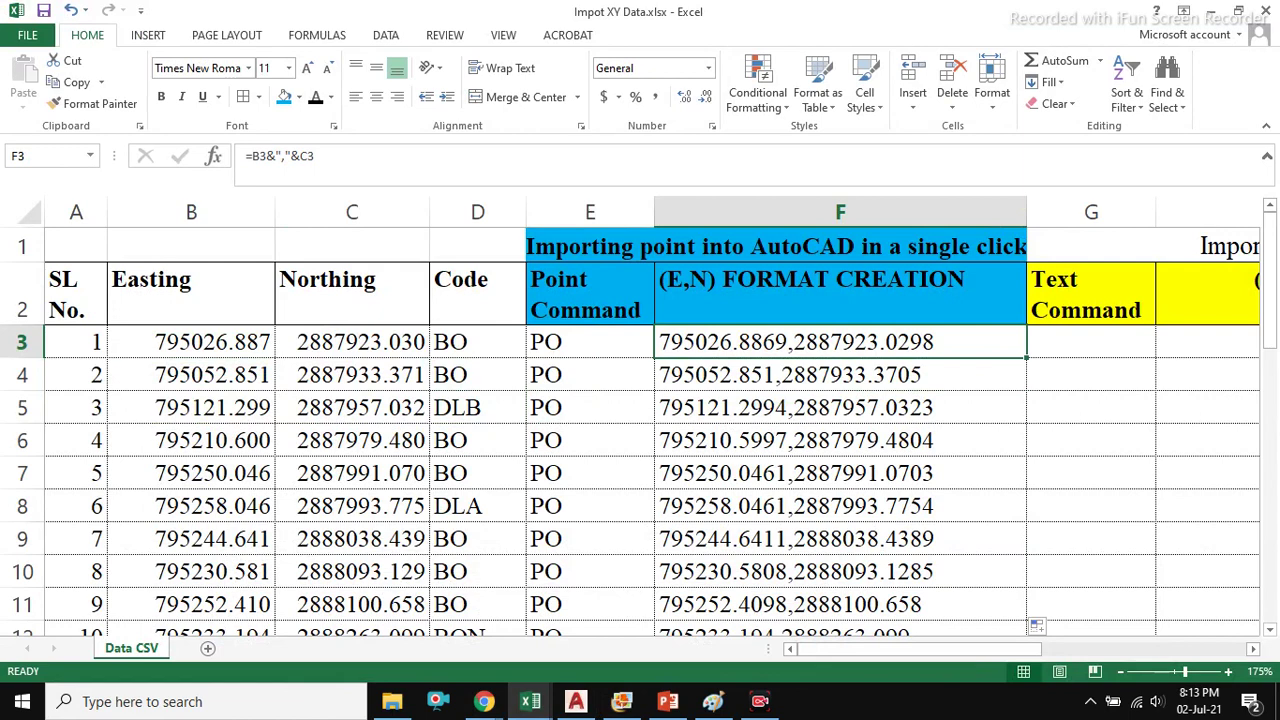
pyautogui.moveTo(840, 342); pyautogui.dragTo(840, 538)
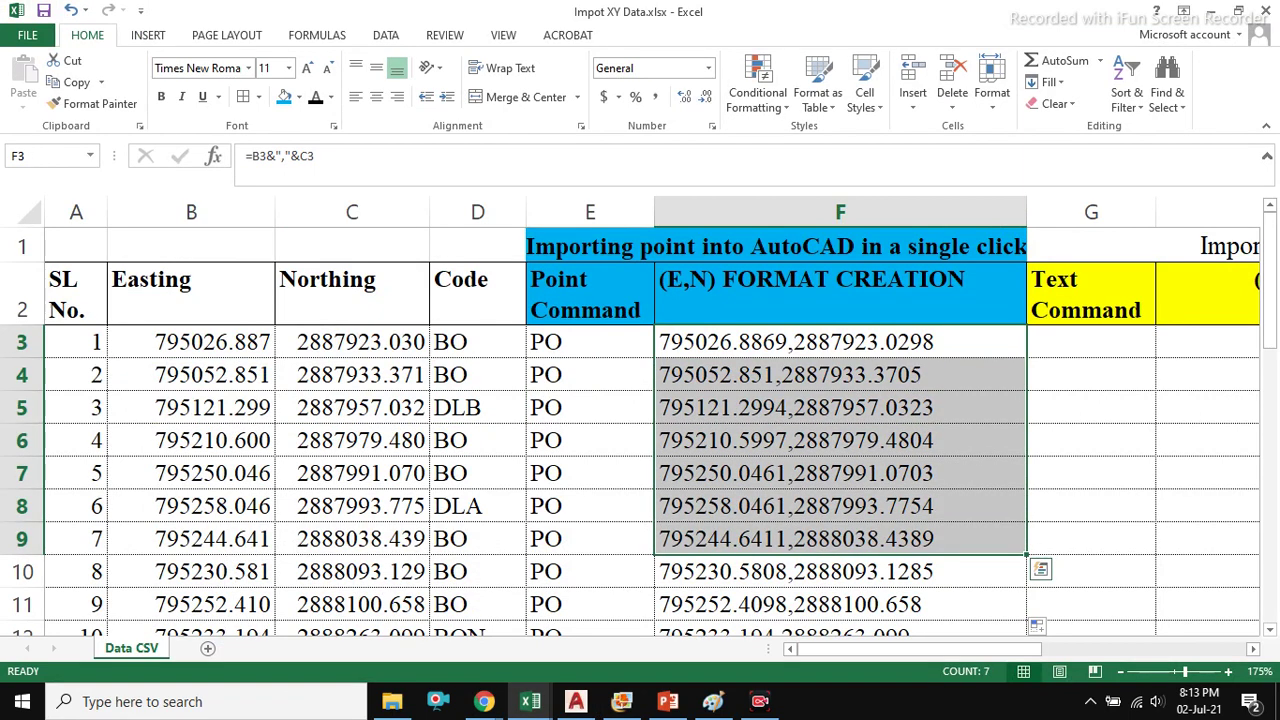
pyautogui.click(840, 440)
# - Copy only the joined coordinates in column F, from F3 down to the last survey point
pyautogui.click(840, 342)
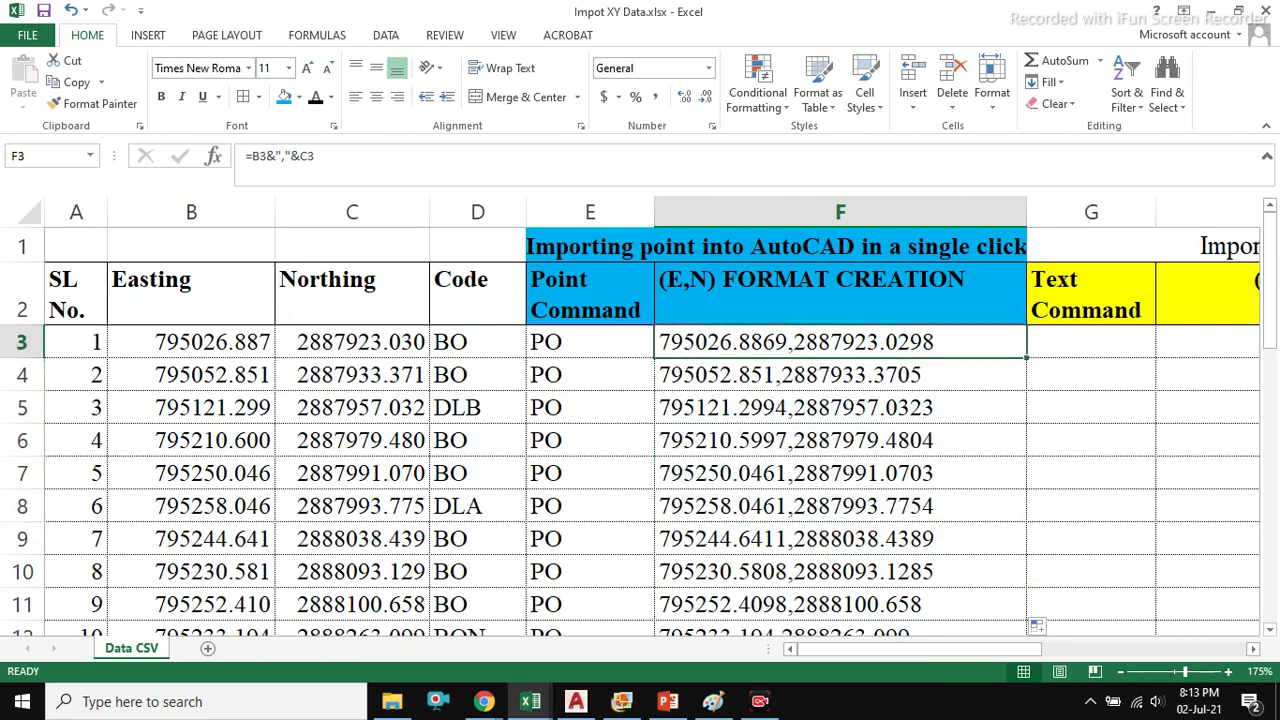
pyautogui.hotkey('ctrl', 'shift', 'Down')
pyautogui.scroll(-2, 840, 450)
pyautogui.scroll(2, 840, 450)
pyautogui.rightClick(833, 340)
pyautogui.click(875, 338)
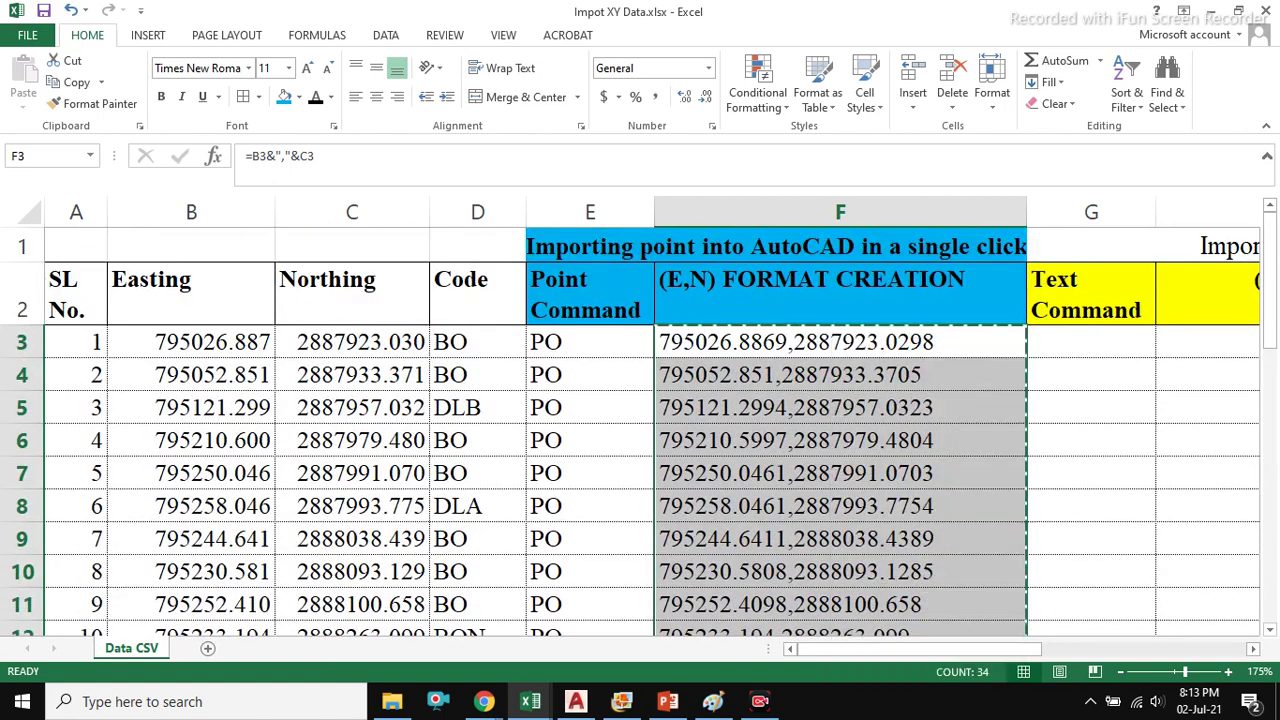
# - Switch to AutoCAD and set the current object color to Red
pyautogui.hotkey('alt', 'Tab')
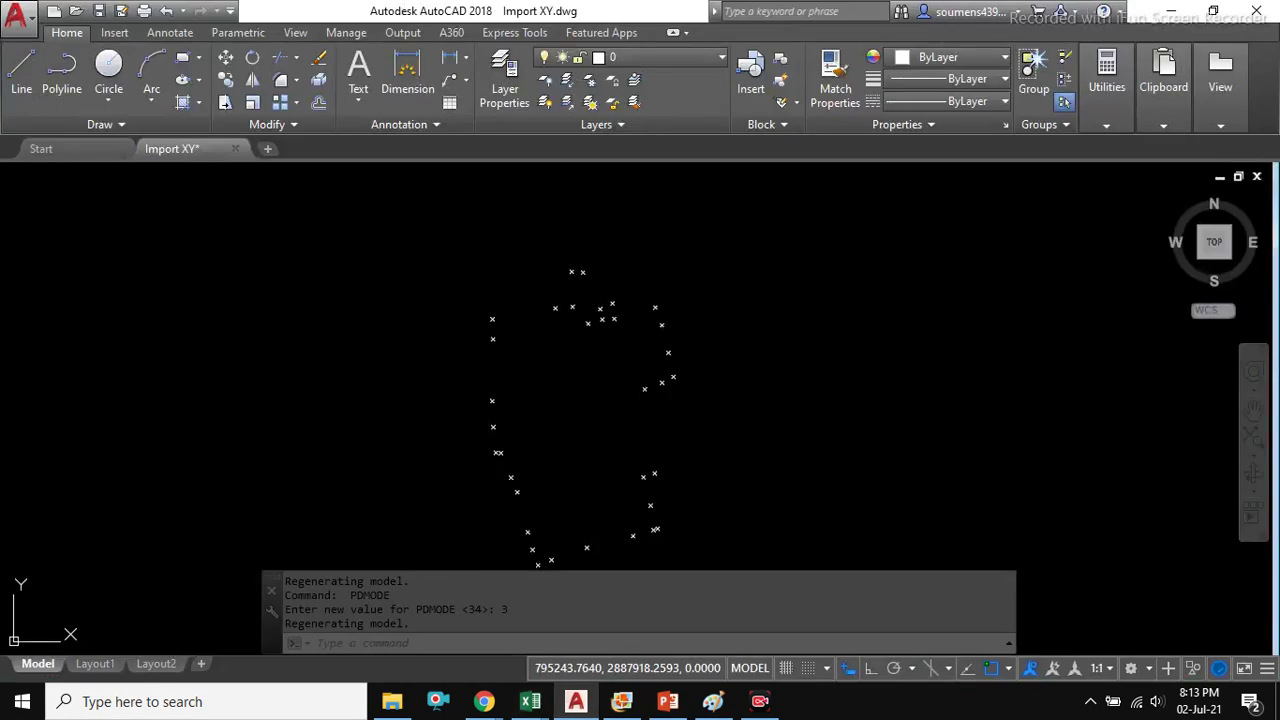
pyautogui.moveTo(577, 371); pyautogui.dragTo(587, 349, button='middle')
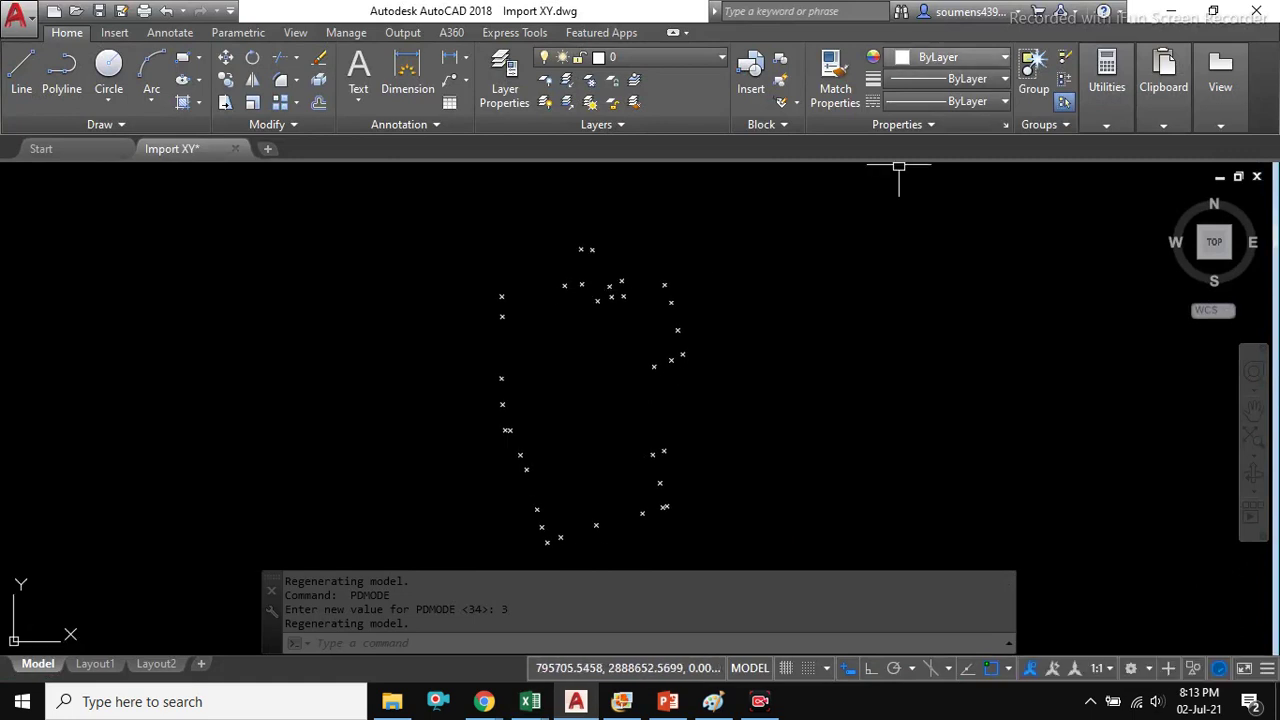
pyautogui.click(950, 57)
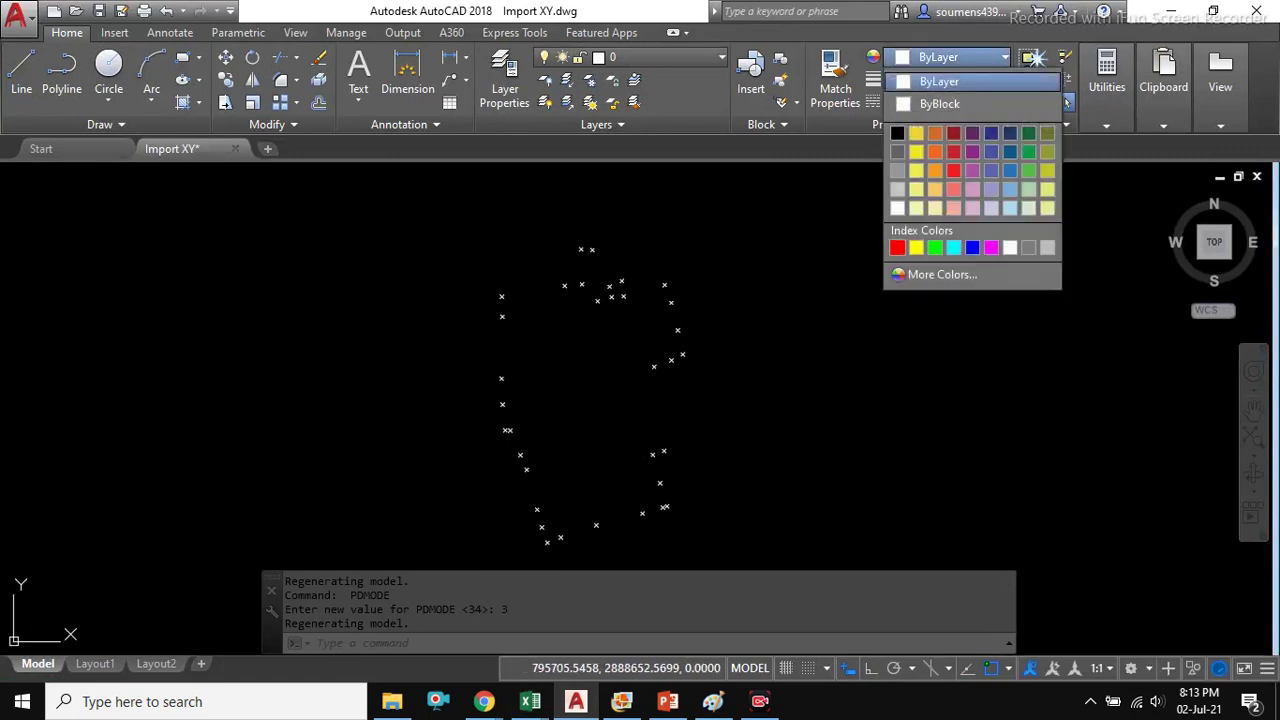
pyautogui.click(897, 247)
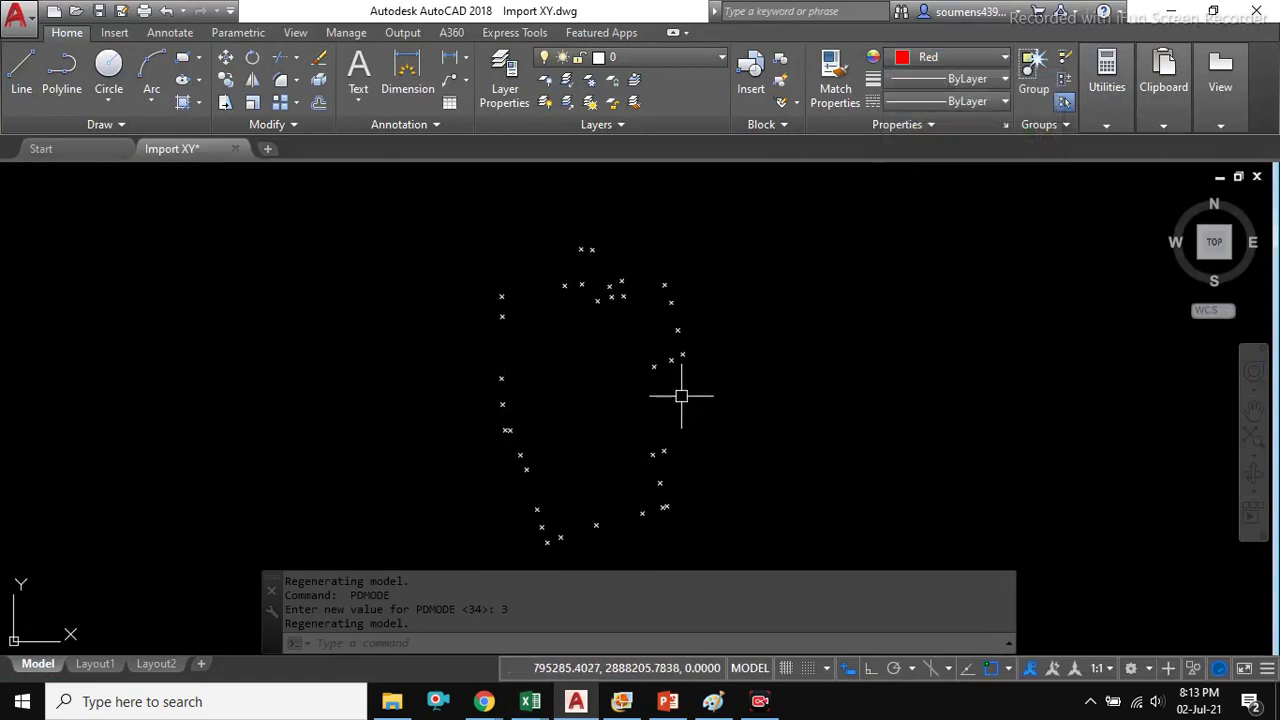
# - Draw a polyline through all survey points by pasting the copied coordinates at the PLINE start point prompt
pyautogui.write('PL')
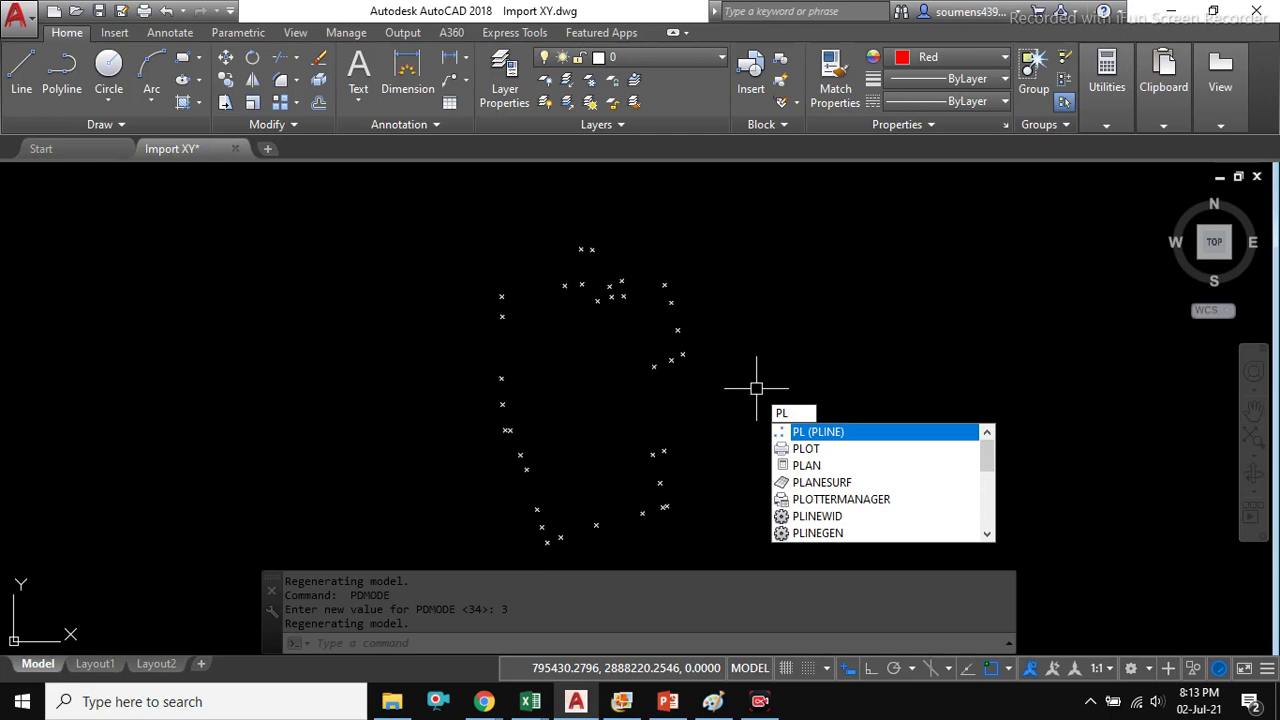
pyautogui.press('Return')
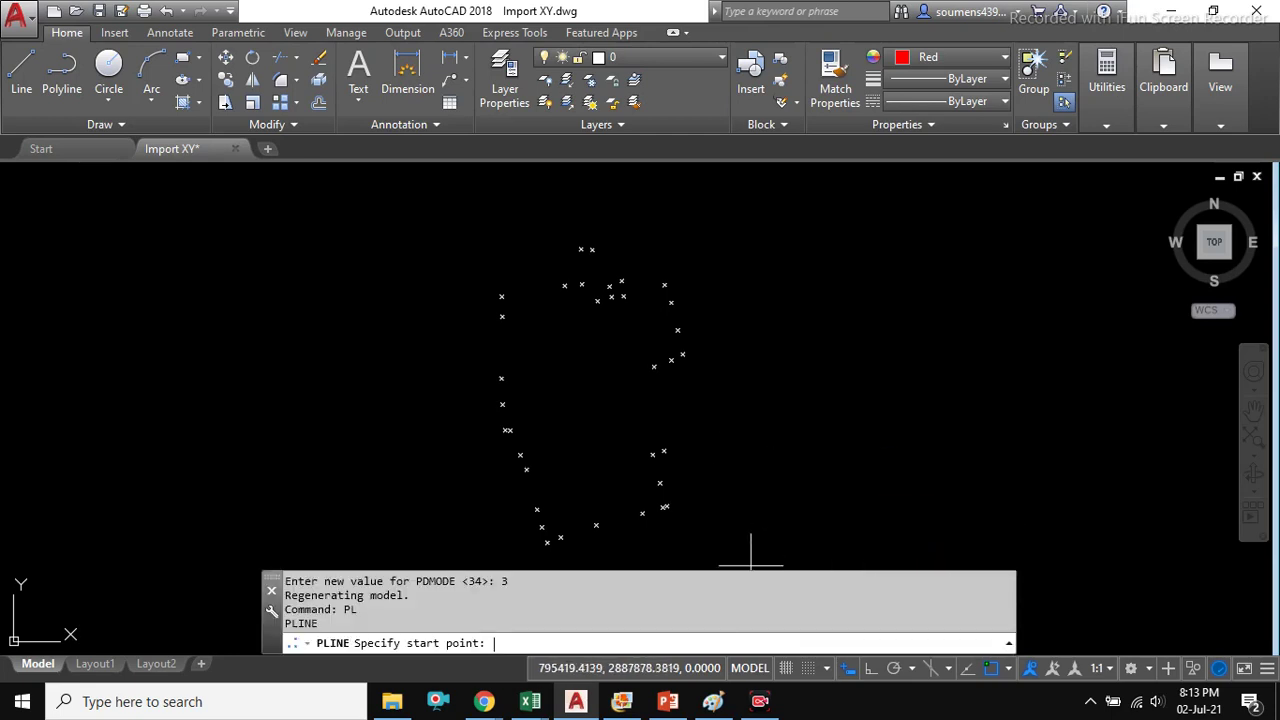
pyautogui.rightClick(830, 640)
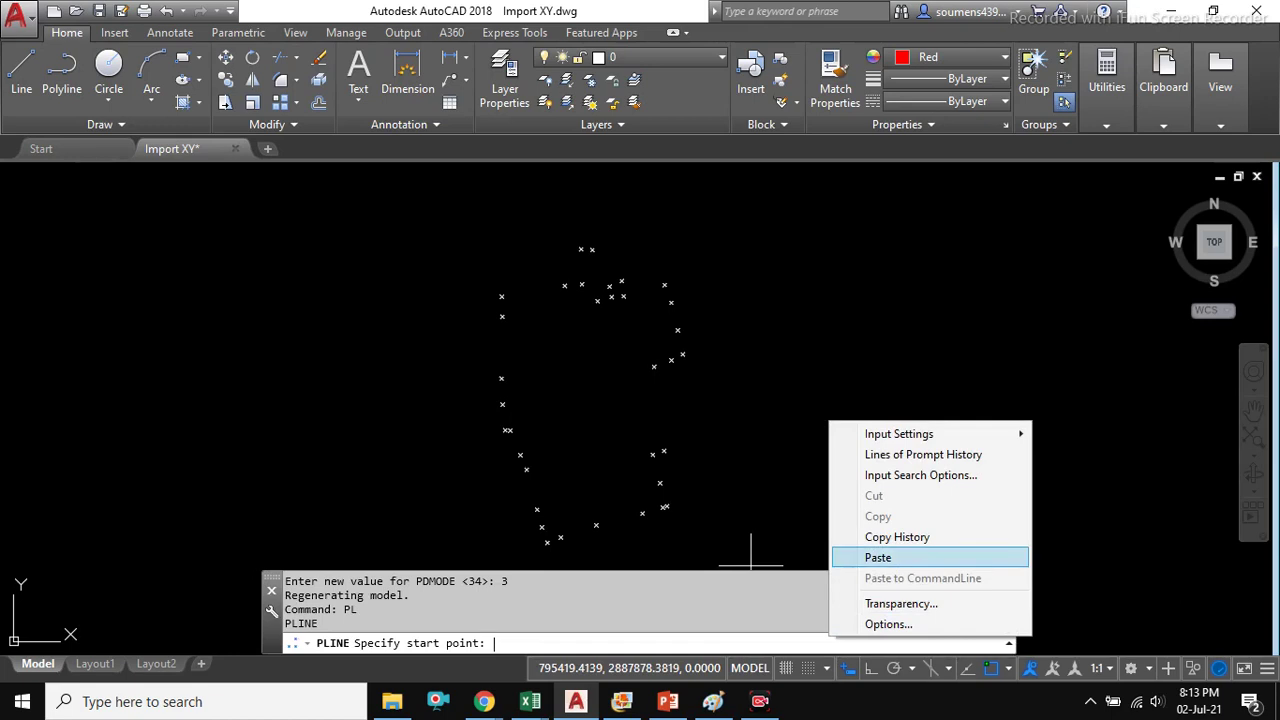
pyautogui.click(878, 557)
# - Close the red polyline back to its first survey point and end the PLINE command
pyautogui.moveTo(595, 377); pyautogui.dragTo(664, 277, button='middle')
pyautogui.scroll(10, 607, 431)
pyautogui.scroll(-8, 657, 431)
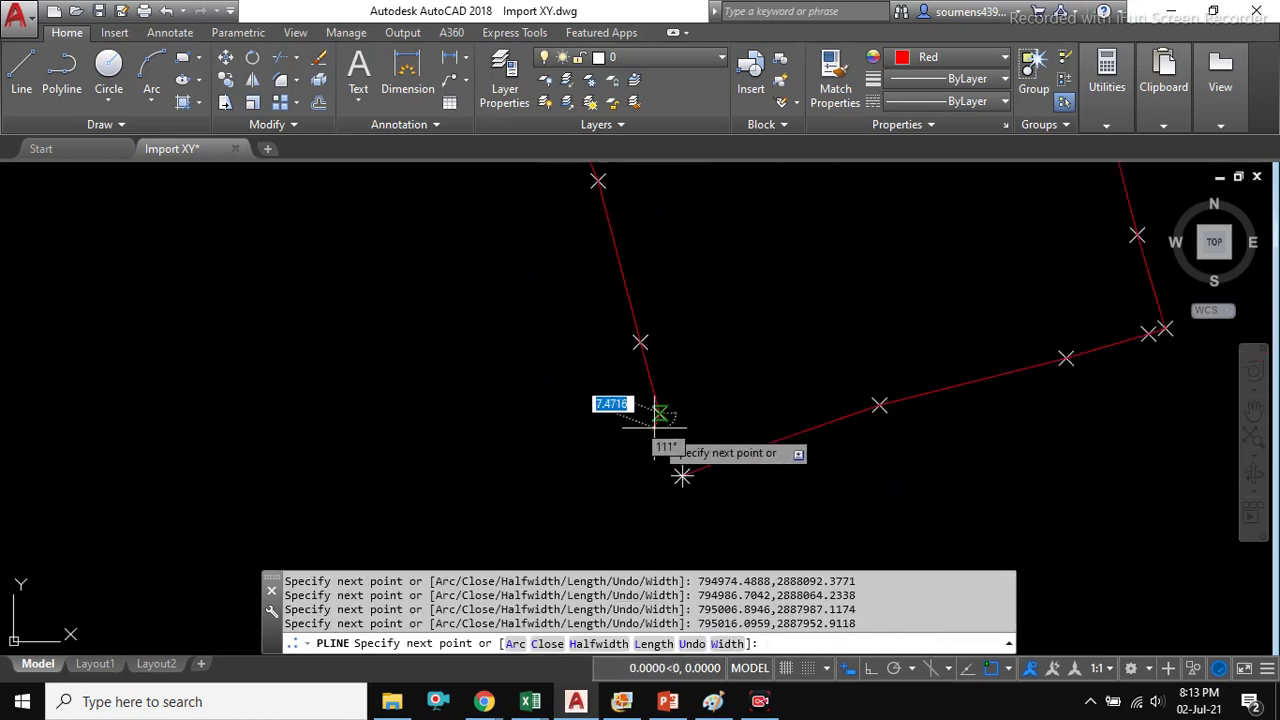
pyautogui.scroll(-5, 766, 451)
pyautogui.moveTo(660, 270); pyautogui.dragTo(690, 370, button='middle')
pyautogui.scroll(6, 660, 360)
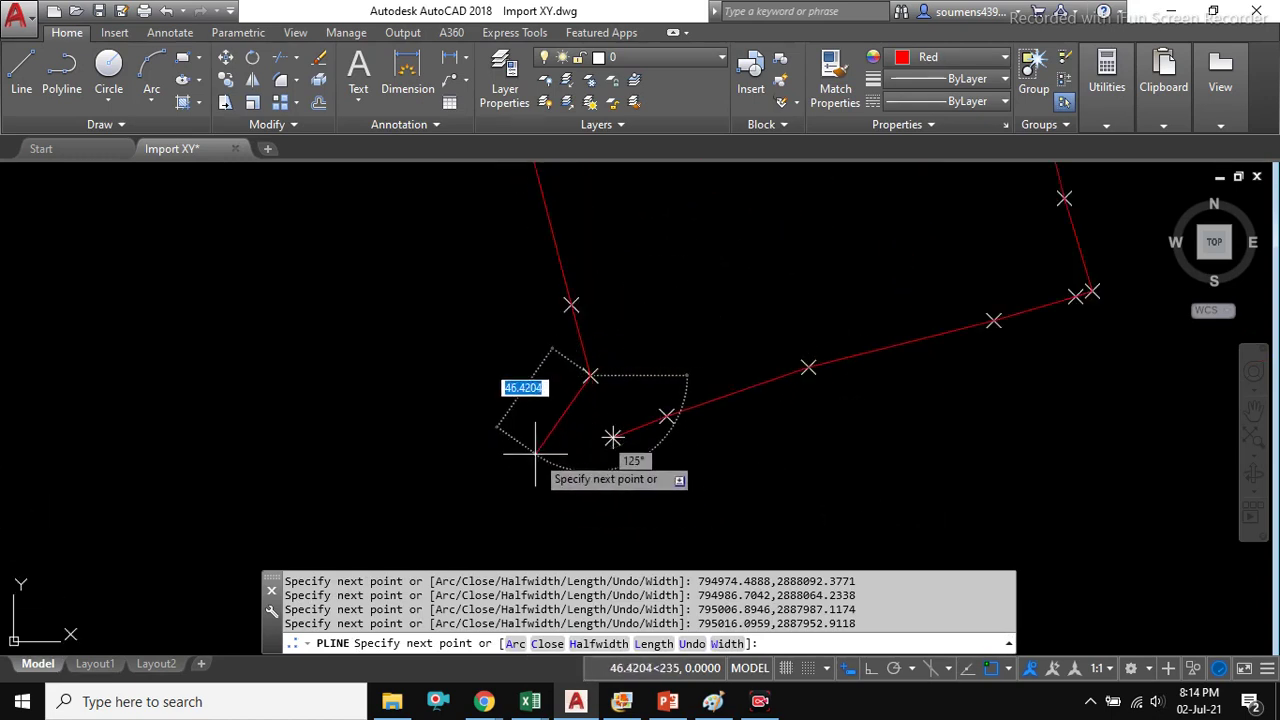
pyautogui.write('C')
pyautogui.press('Return')
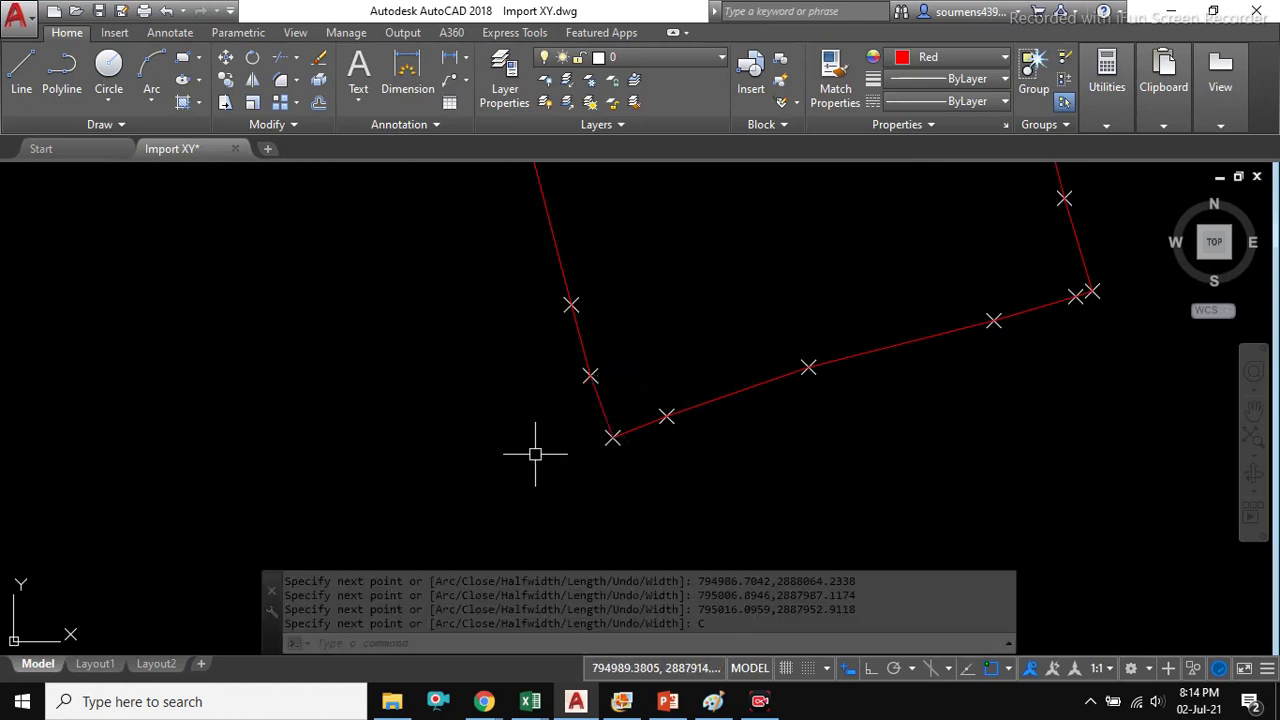
# - Select the closed red polyline to check that it is a single object, and clear the selection
pyautogui.scroll(-7, 460, 397)
pyautogui.moveTo(552, 310); pyautogui.dragTo(573, 389, button='middle')
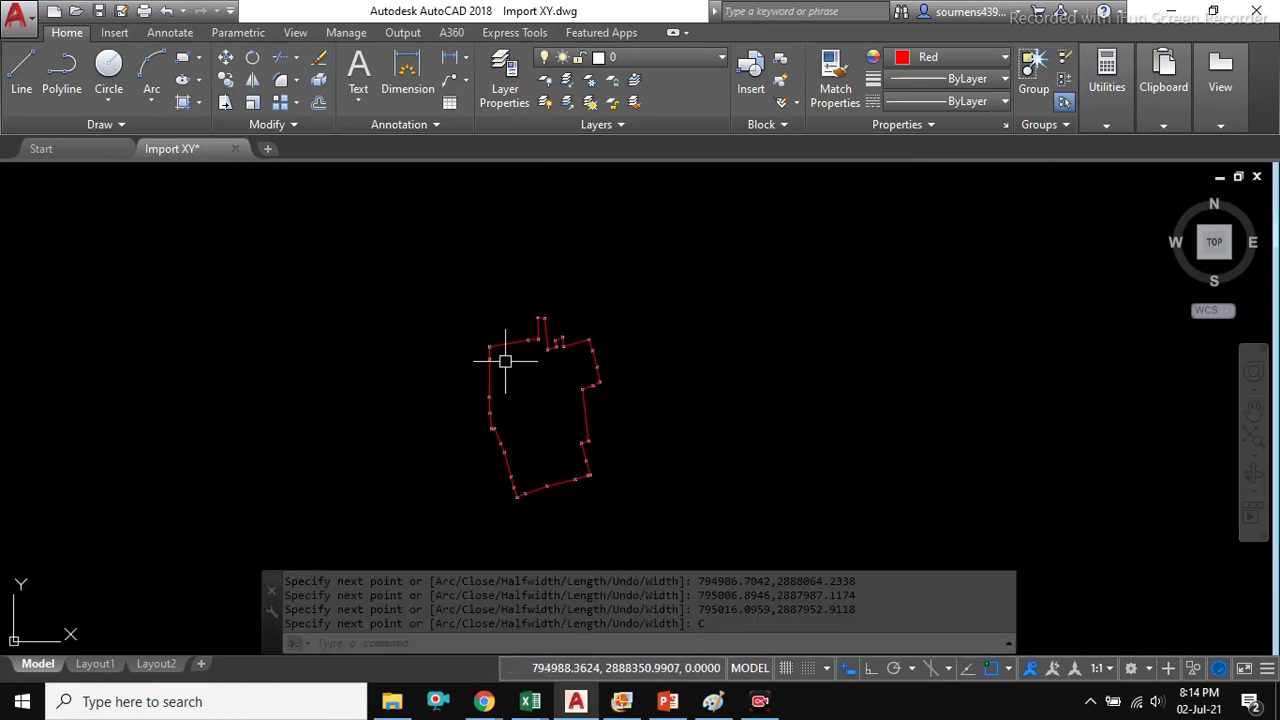
pyautogui.click(514, 334)
pyautogui.scroll(4, 560, 371)
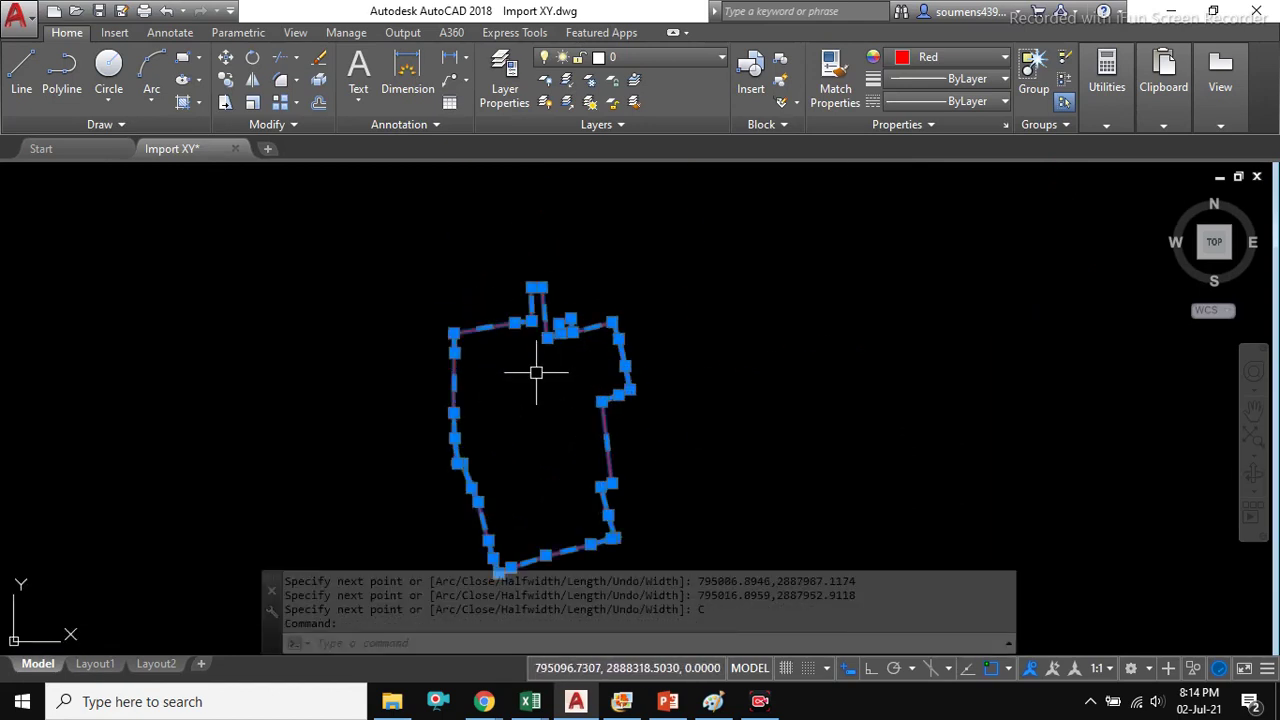
pyautogui.moveTo(534, 371); pyautogui.dragTo(585, 312, button='middle')
pyautogui.scroll(-3, 486, 291)
pyautogui.press('Escape')
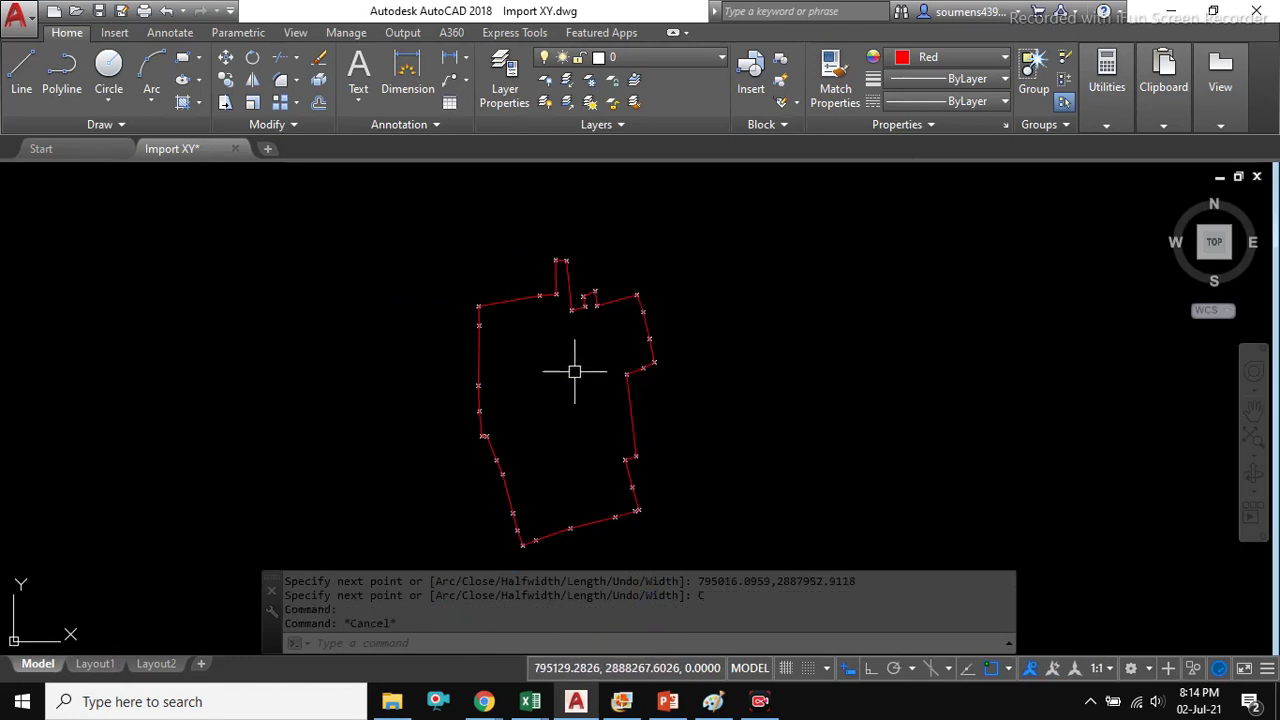
pyautogui.moveTo(586, 329); pyautogui.dragTo(596, 309, button='middle')
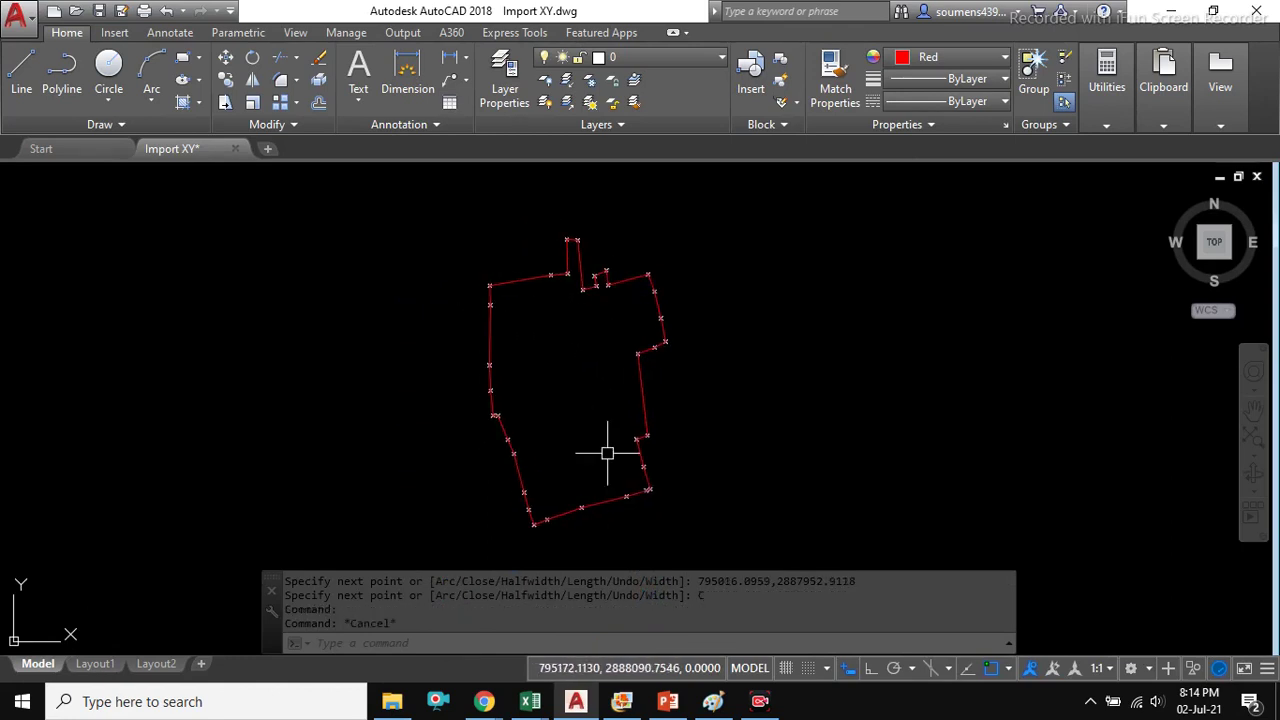
# - Examine the red boundary around the site, comparing its vertices with the imported survey points
pyautogui.moveTo(484, 701)
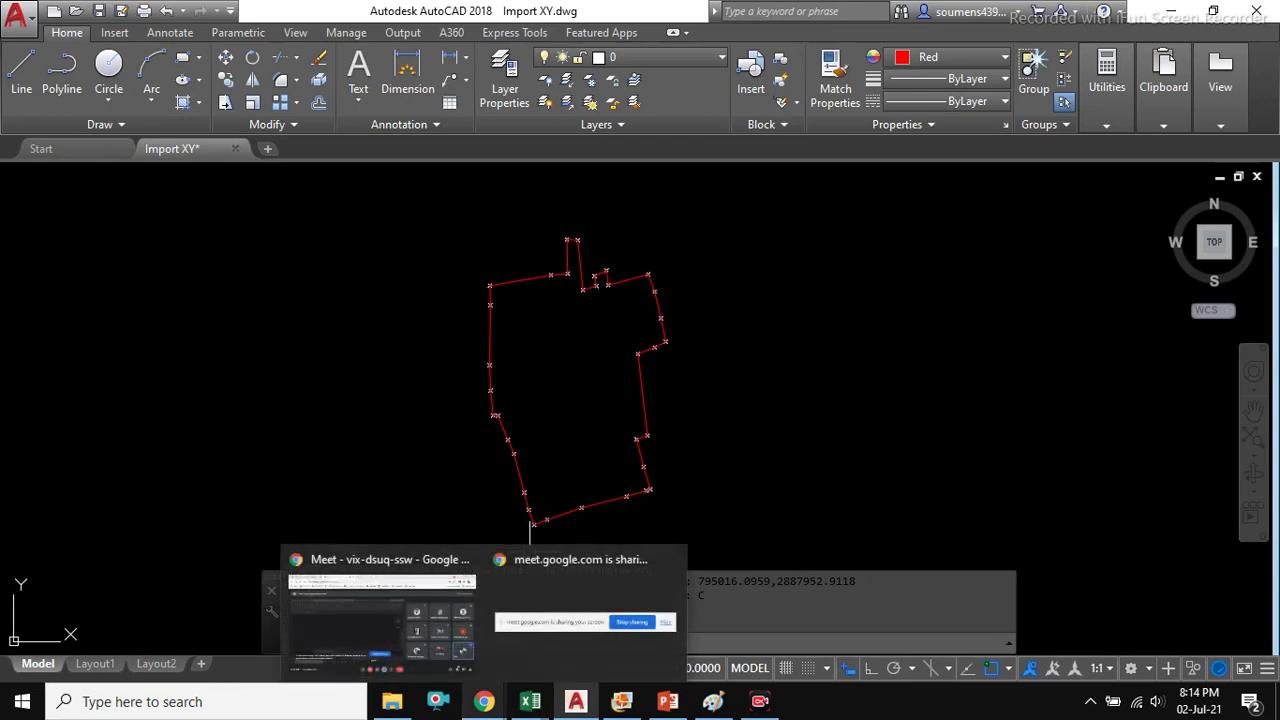
pyautogui.moveTo(674, 389); pyautogui.dragTo(685, 378, button='middle')
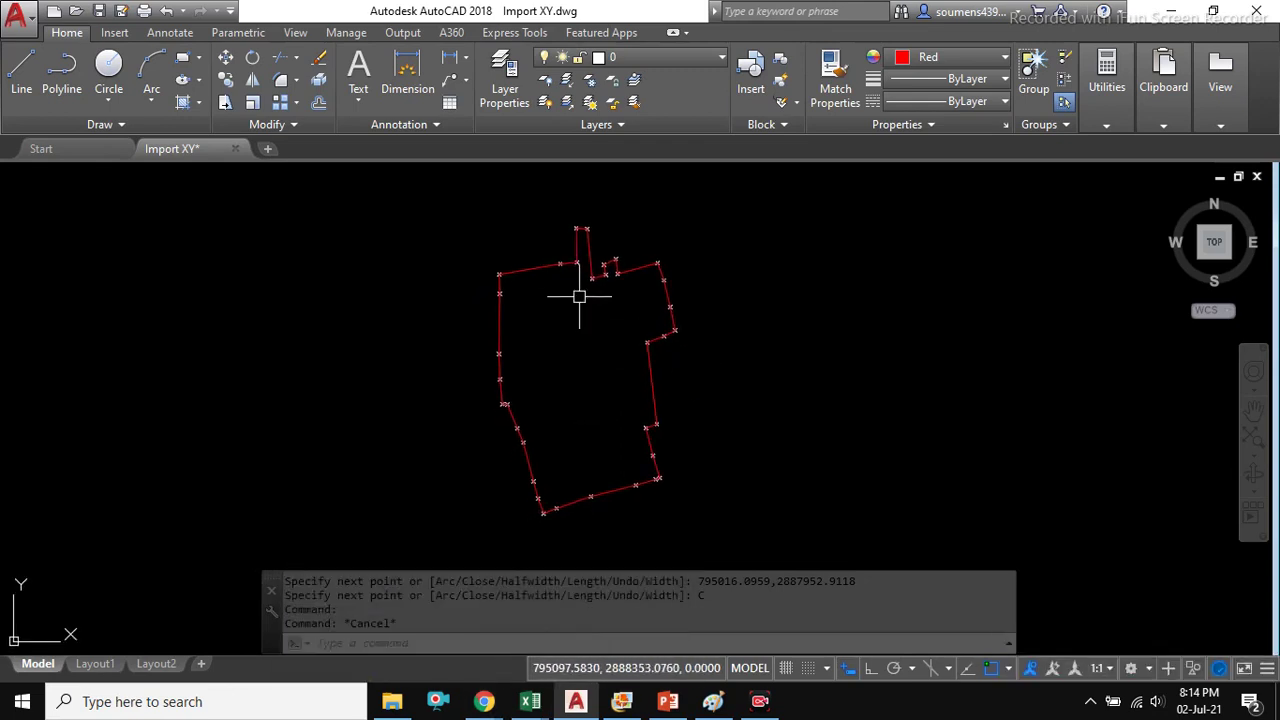
pyautogui.scroll(2, 560, 300)
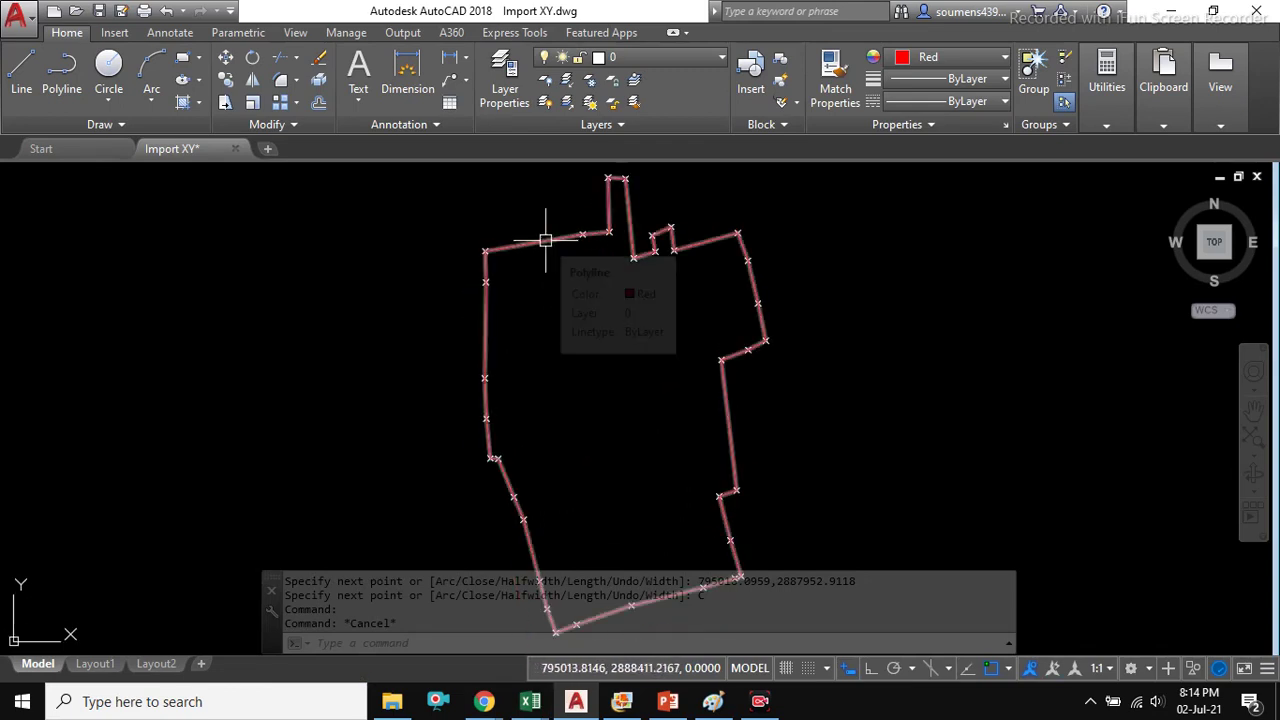
pyautogui.click(543, 241)
pyautogui.scroll(-2, 665, 305)
pyautogui.press('Escape')
pyautogui.moveTo(643, 434); pyautogui.dragTo(649, 416, button='middle')
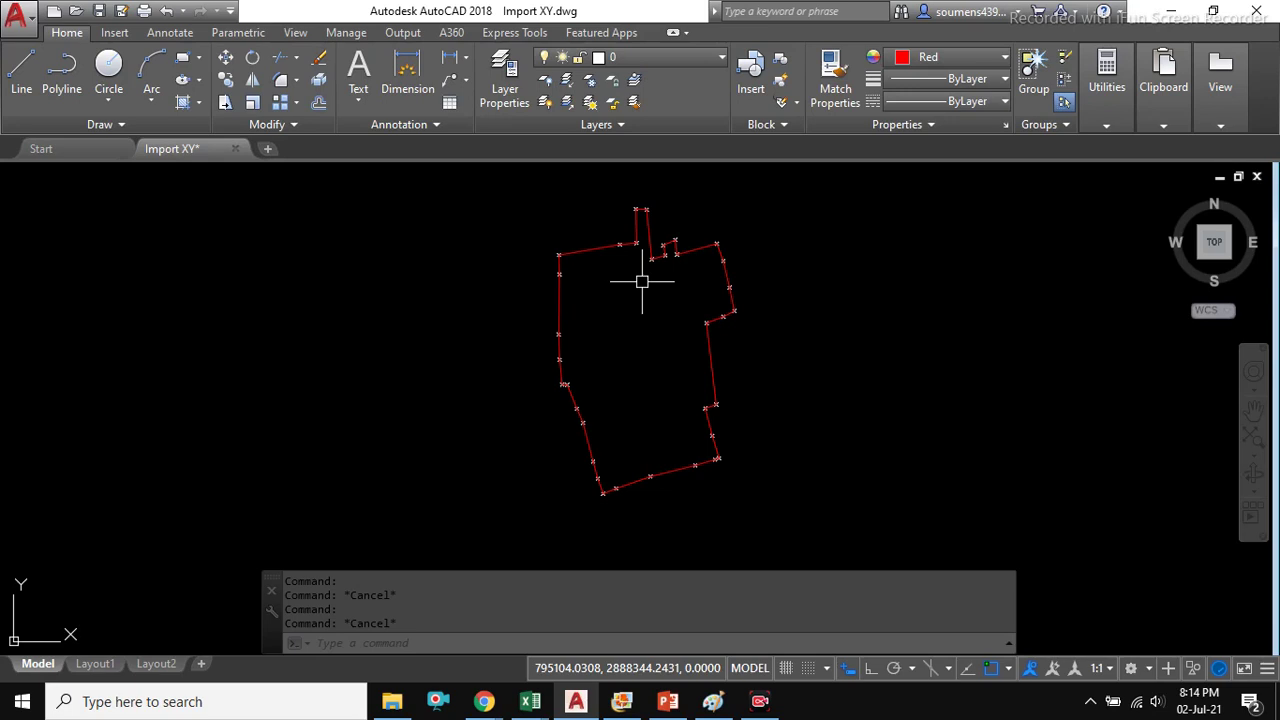
pyautogui.scroll(4, 655, 205)
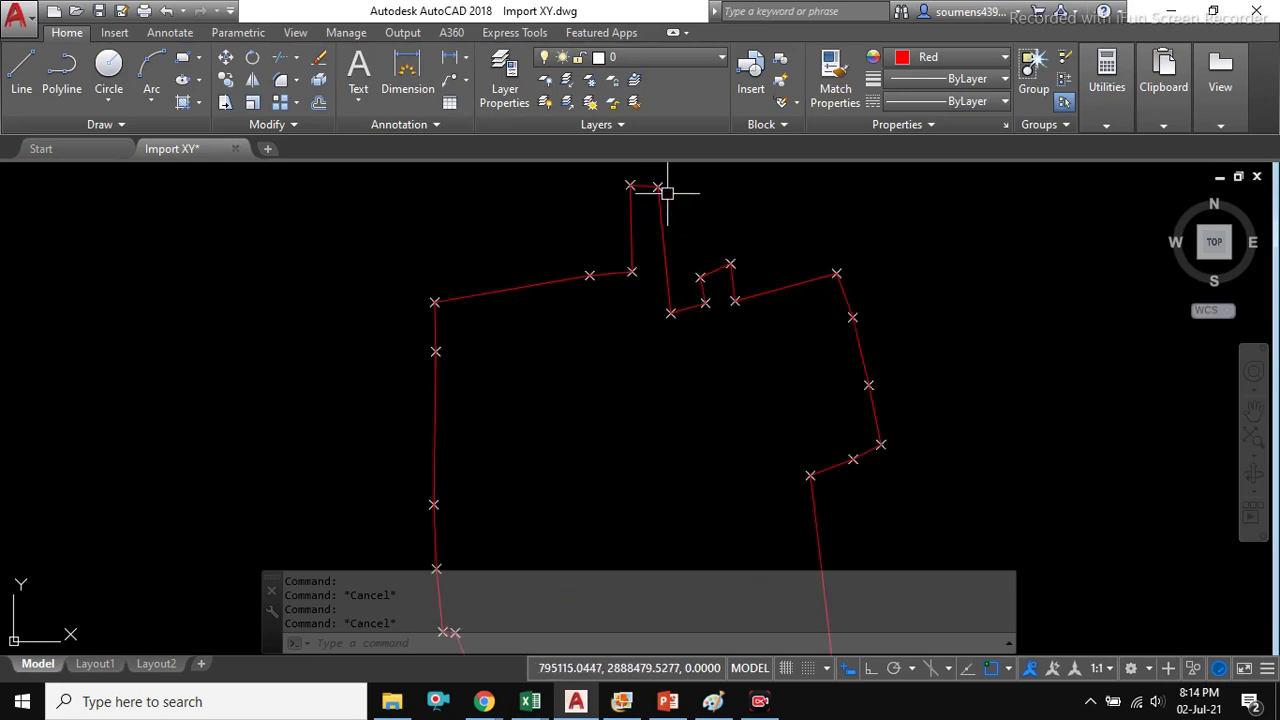
pyautogui.click(542, 310)
pyautogui.click(523, 296)
pyautogui.press('Escape')
pyautogui.scroll(-4, 571, 217)
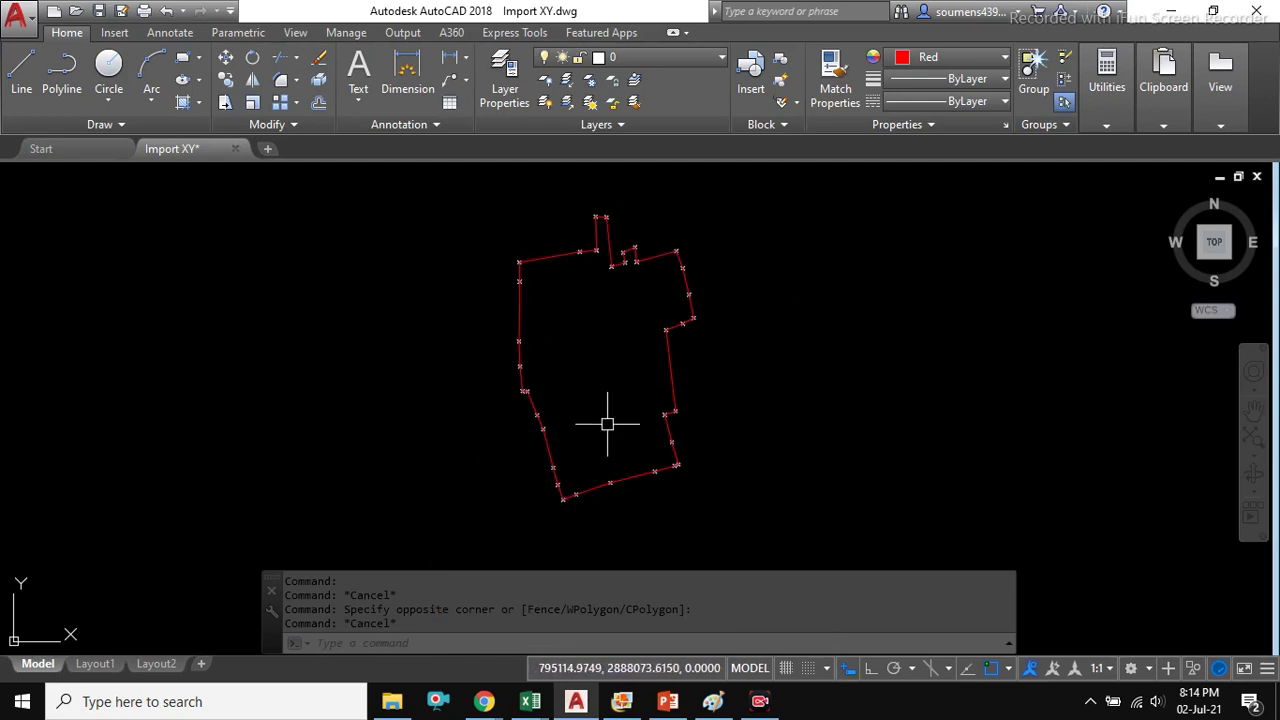
pyautogui.scroll(2, 594, 473)
pyautogui.scroll(2, 580, 500)
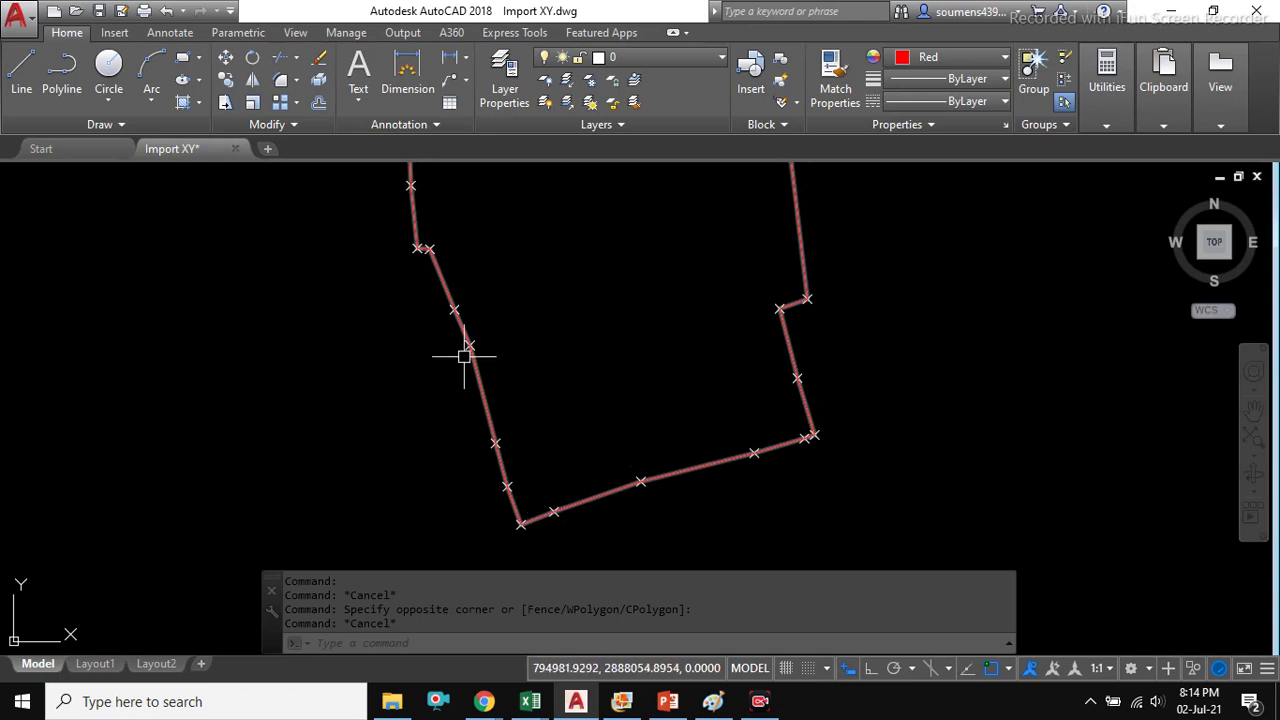
pyautogui.scroll(-4, 604, 354)
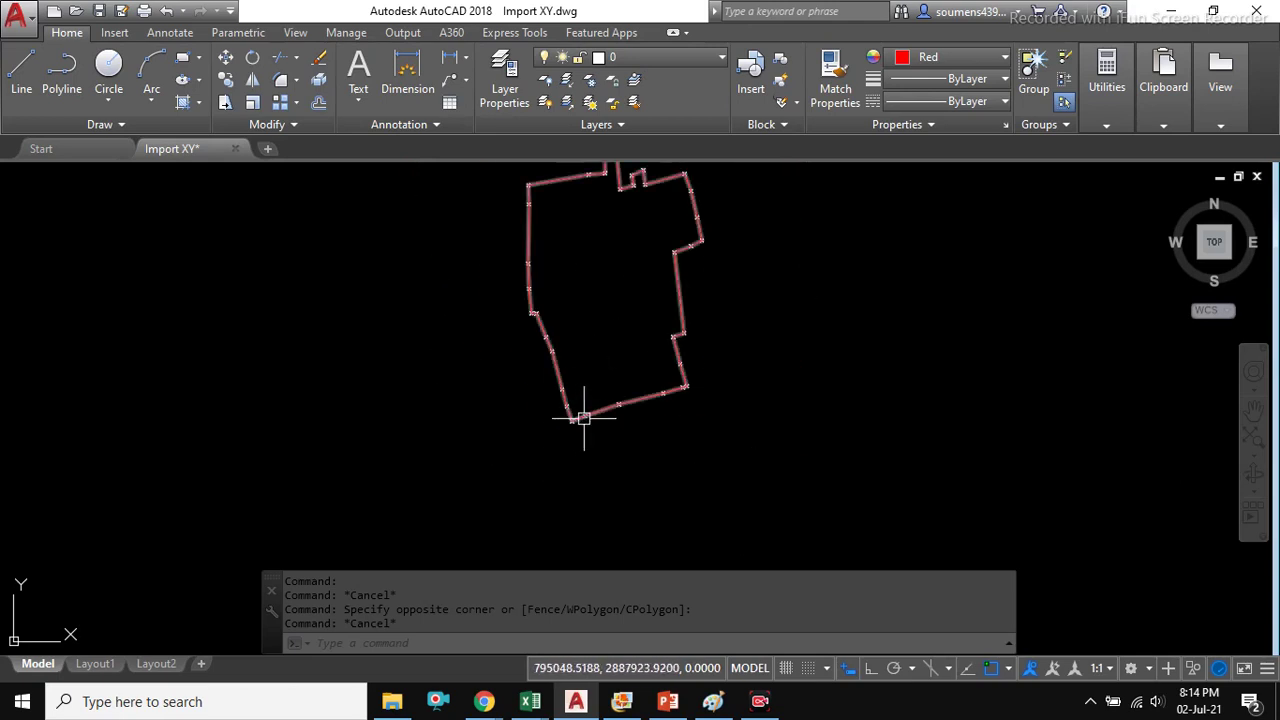
pyautogui.moveTo(635, 340); pyautogui.dragTo(639, 379, button='middle')
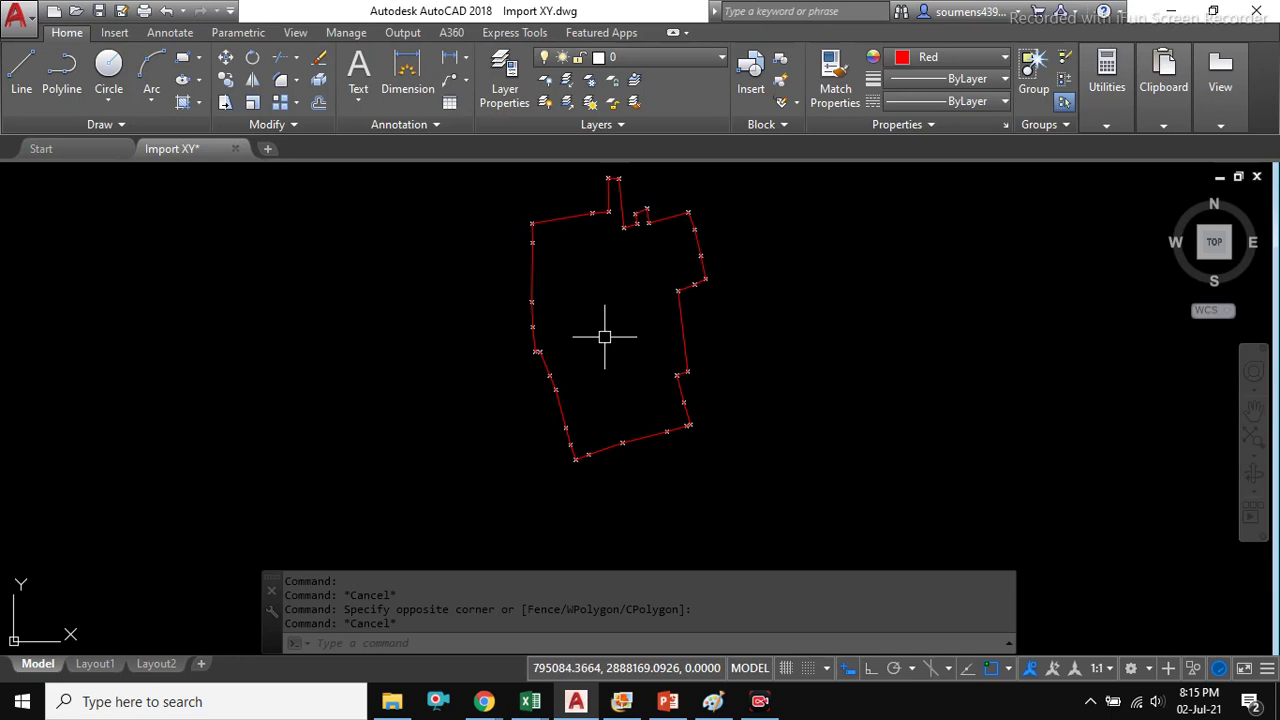
# - Switch to Photo Gallery and show the slide titled "3) Import Texts Excel to AutoCAD"
pyautogui.hotkey('alt', 'Tab')
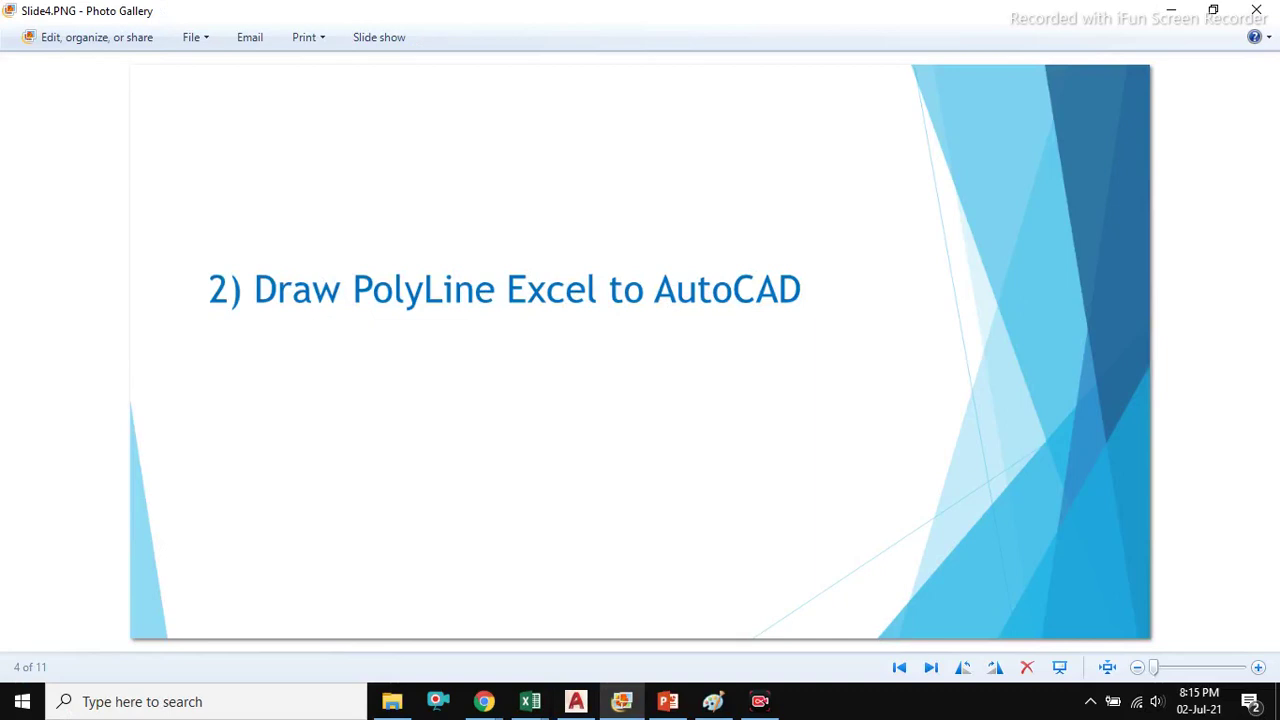
pyautogui.press('Right')
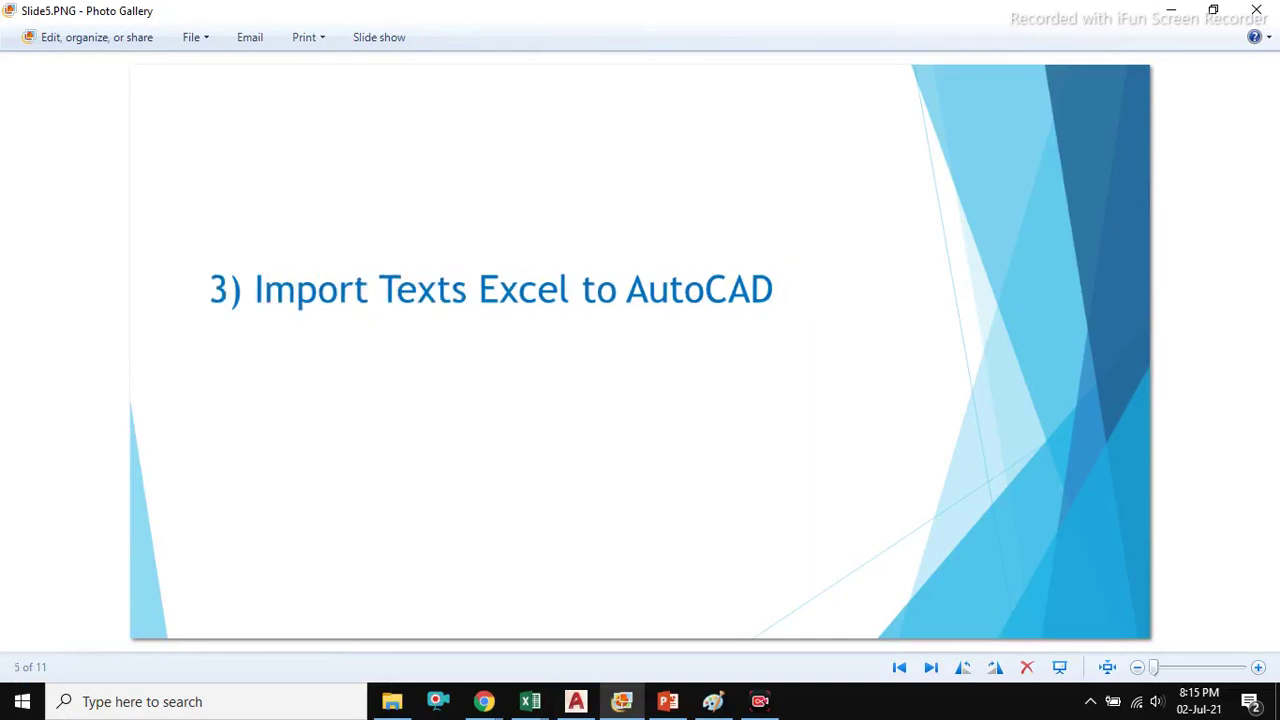
# - Switch to the Excel coordinate sheet and cancel the pending copy of the column F coordinates
pyautogui.moveTo(530, 701)
pyautogui.click(320, 615)
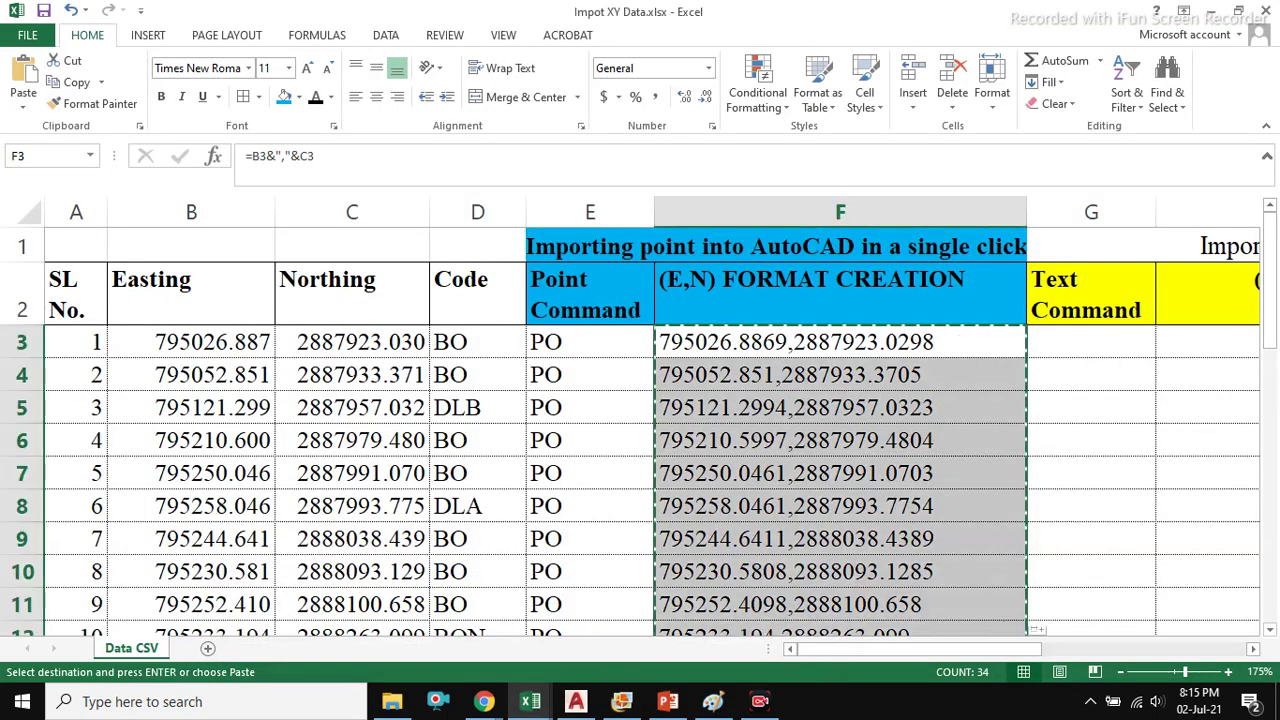
pyautogui.click(76, 342)
pyautogui.click(478, 342)
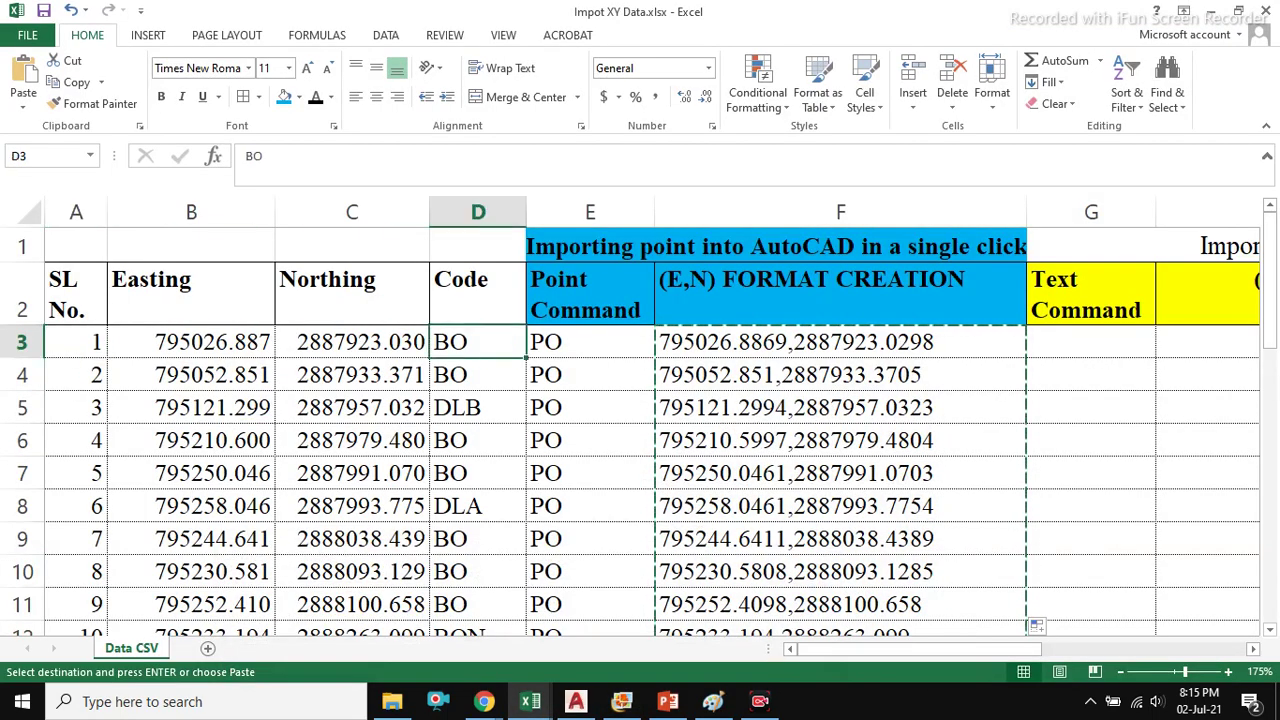
pyautogui.press('Escape')
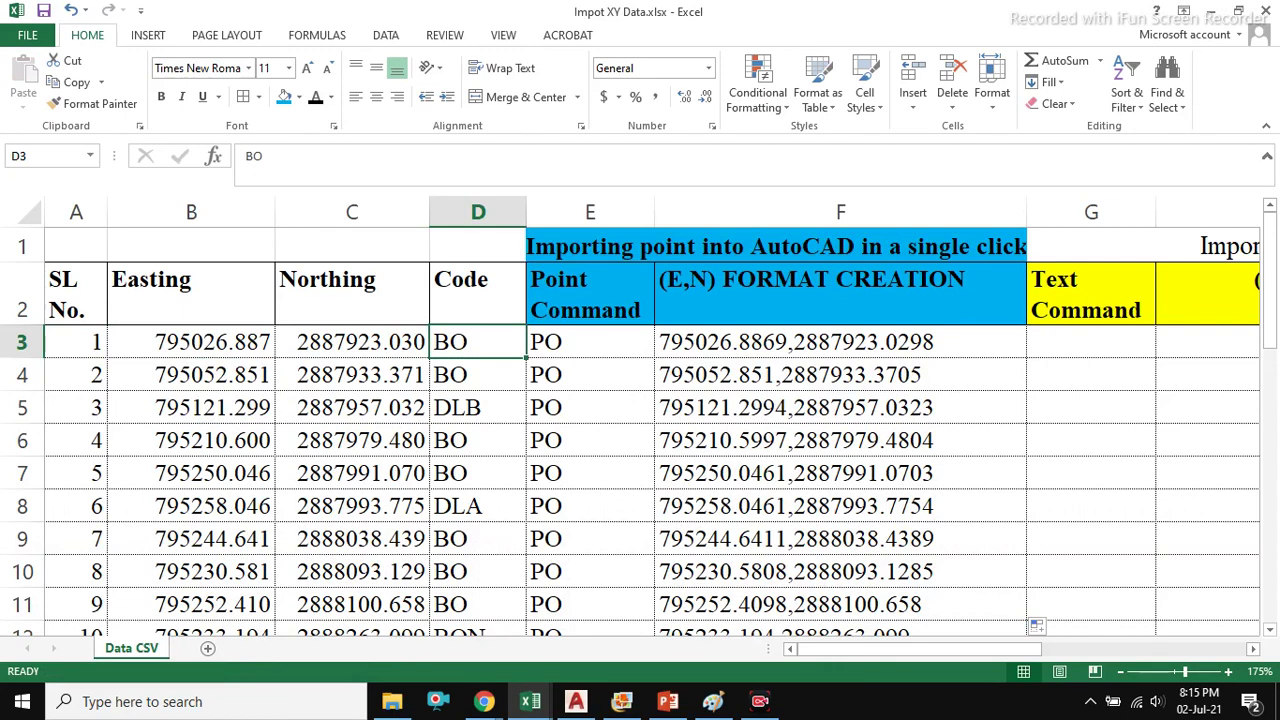
pyautogui.press('Right')
pyautogui.press('Right')
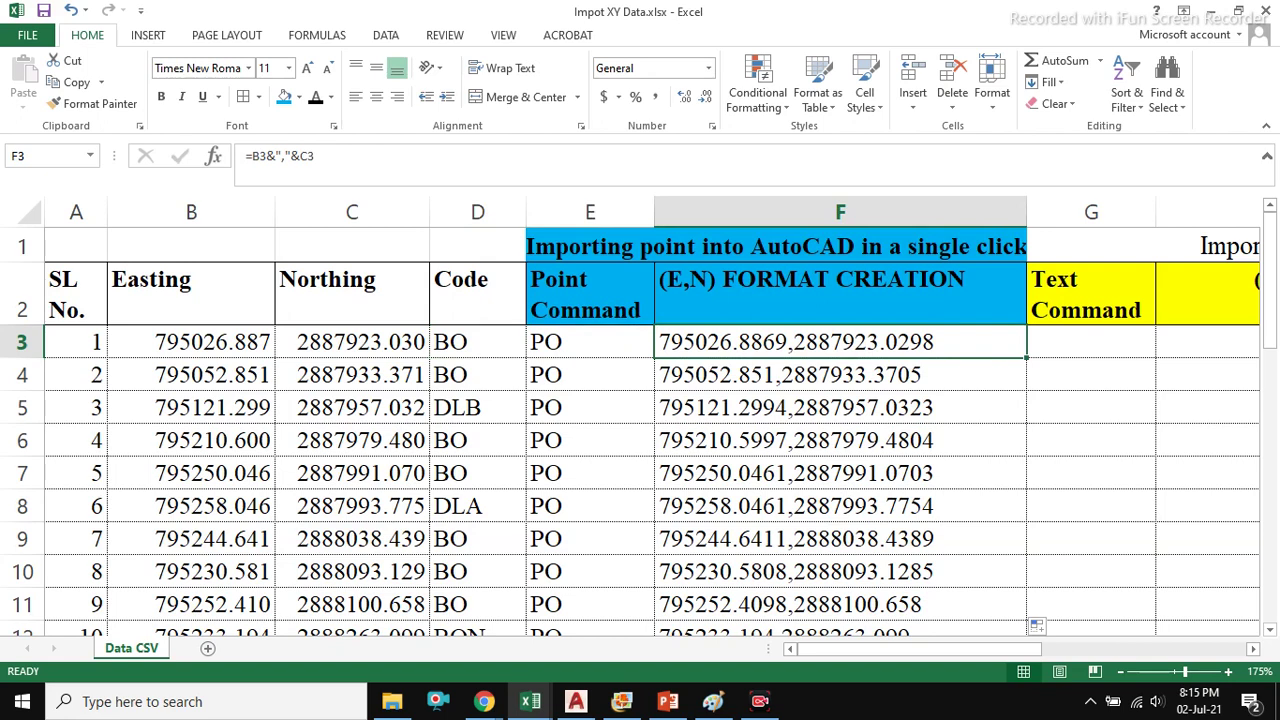
# - Hide columns E and F, which hold the point command and the joined coordinates
pyautogui.moveTo(590, 212); pyautogui.dragTo(750, 212)
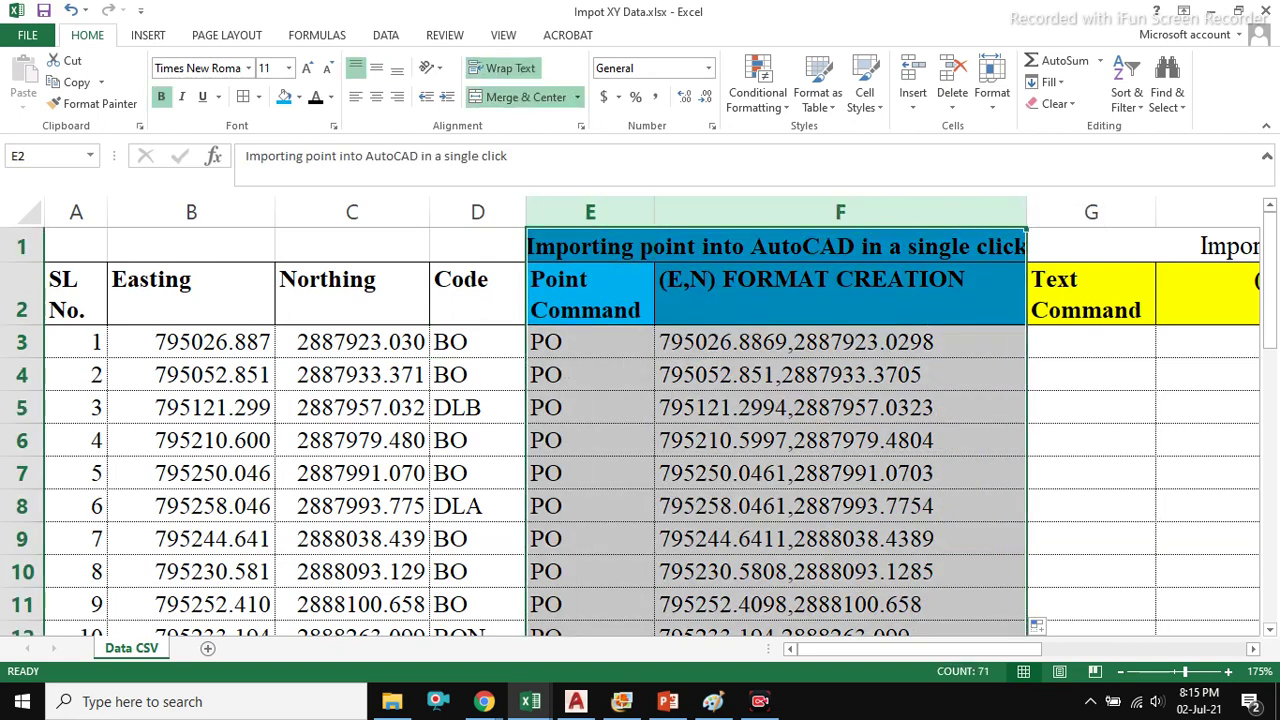
pyautogui.rightClick(786, 212)
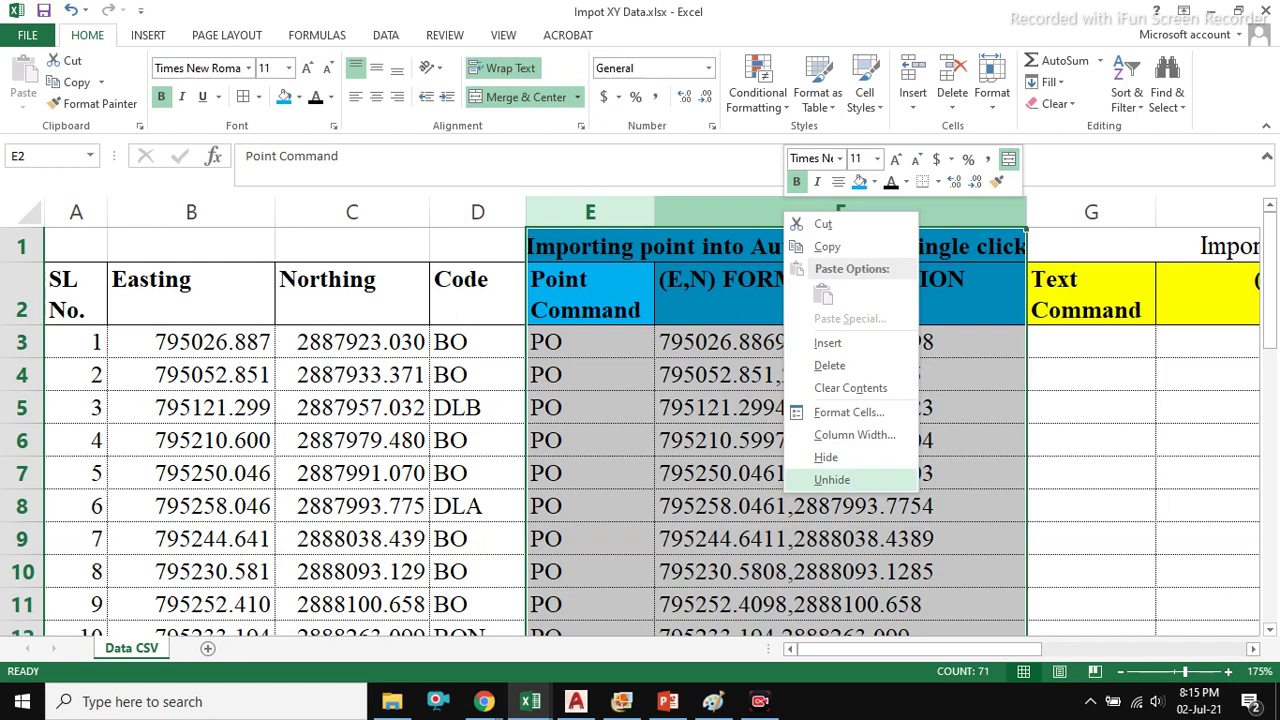
pyautogui.click(826, 457)
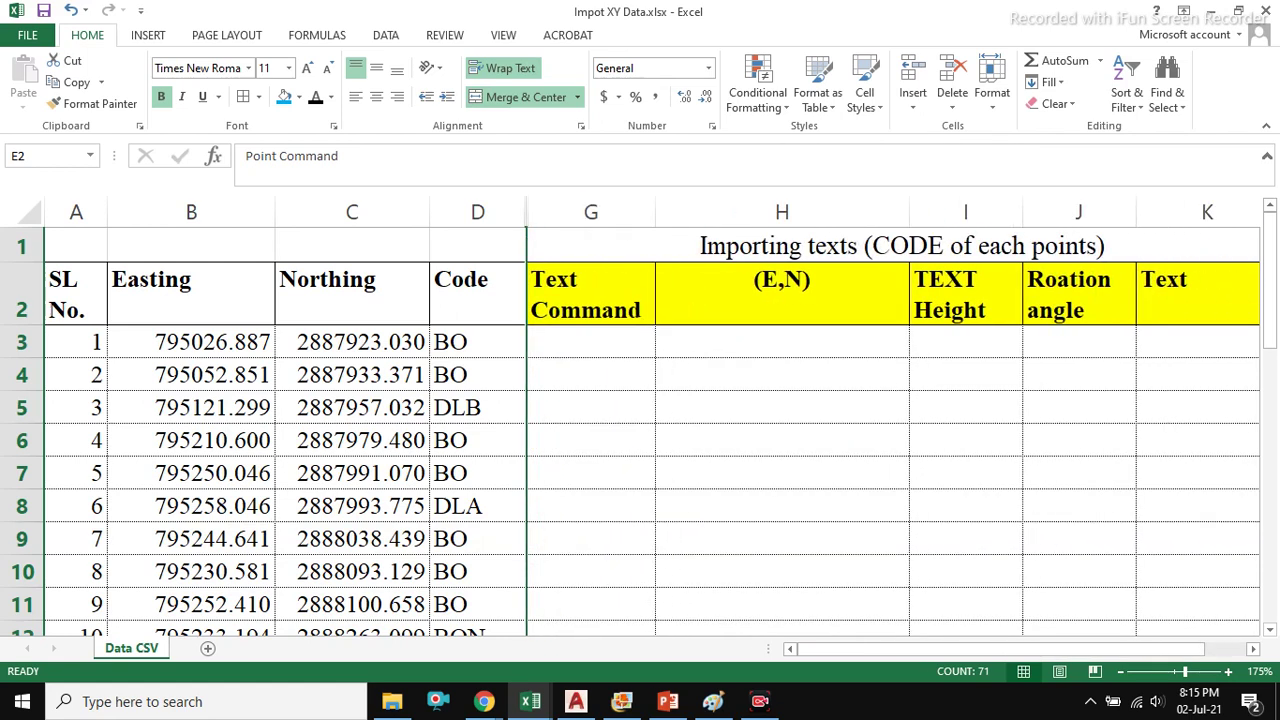
# - Review the Code column and the empty text import columns: Text Command, (E,N), TEXT Height, Roation angle and Text
pyautogui.click(591, 375)
pyautogui.click(591, 342)
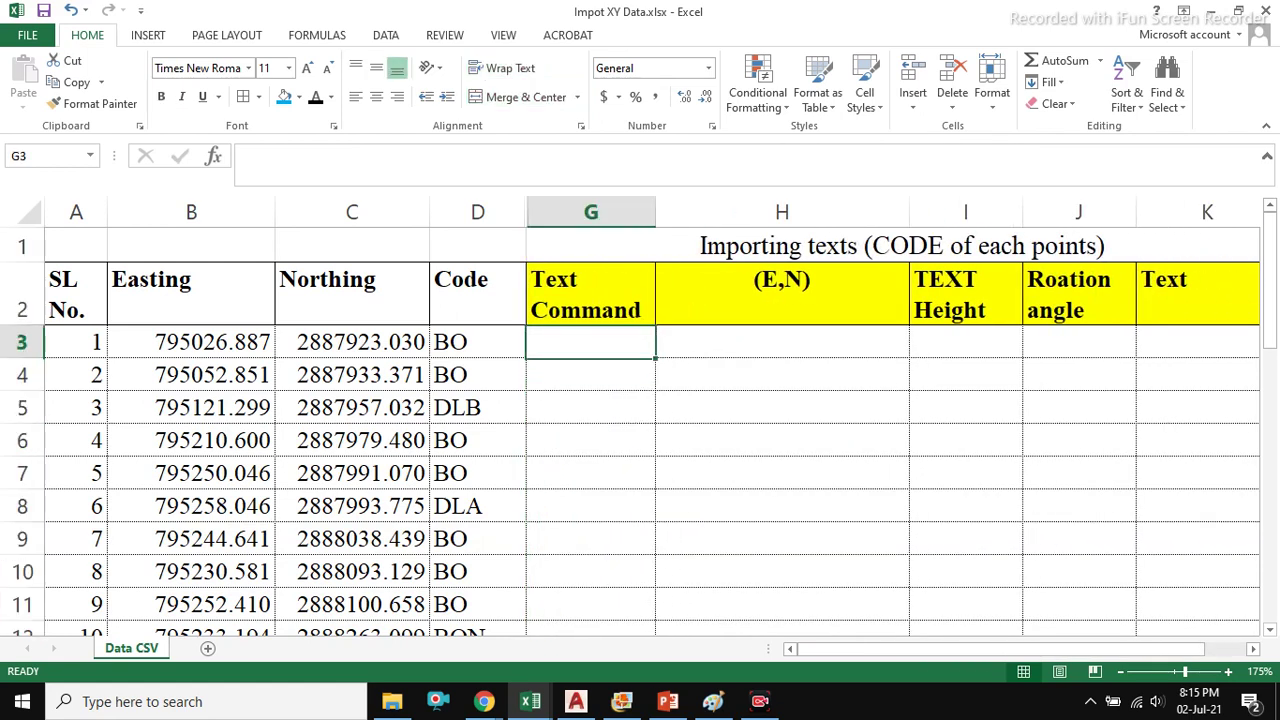
pyautogui.click(782, 342)
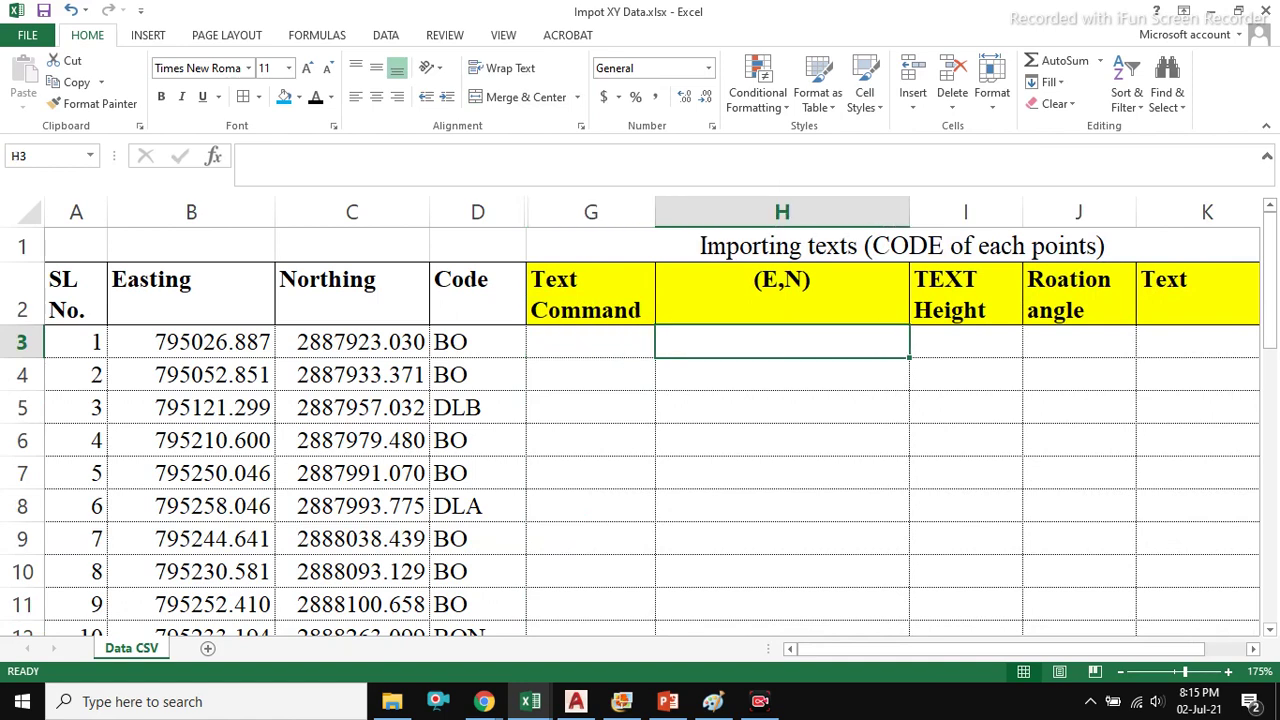
pyautogui.press('Left')
pyautogui.press('Left')
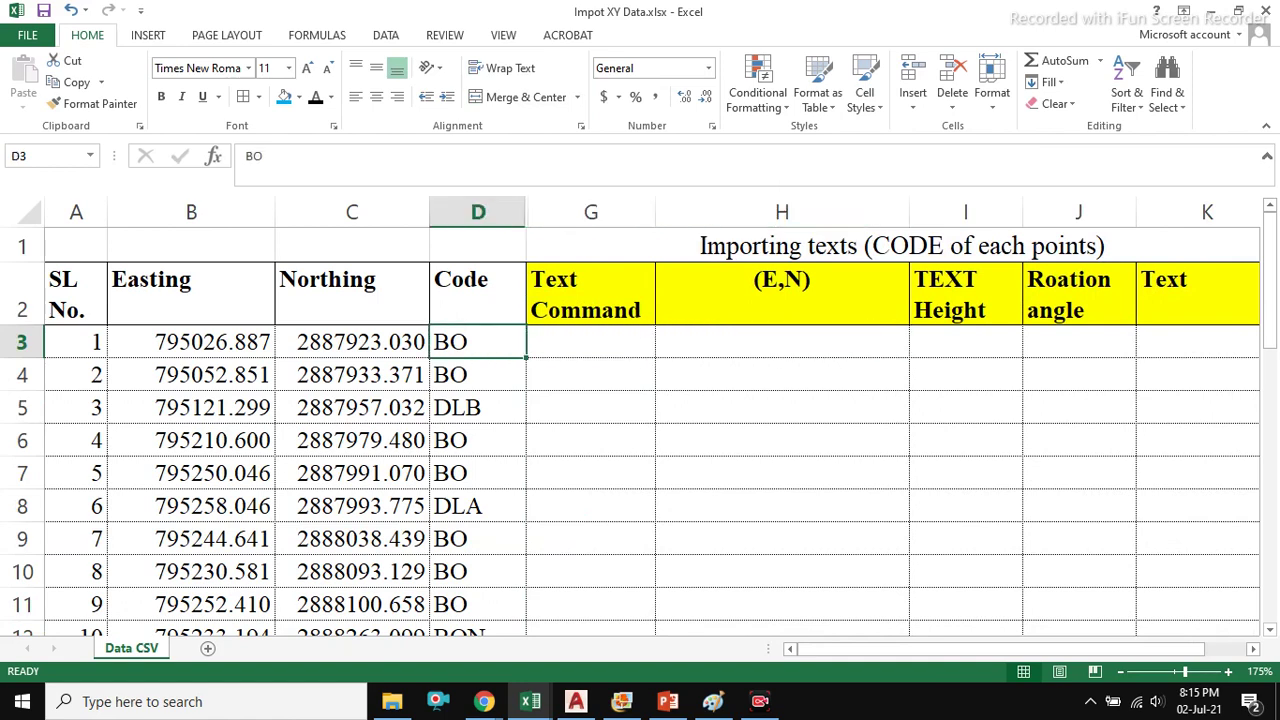
pyautogui.click(591, 342)
pyautogui.press('Right')
pyautogui.press('Right')
pyautogui.press('Right')
pyautogui.press('Right')
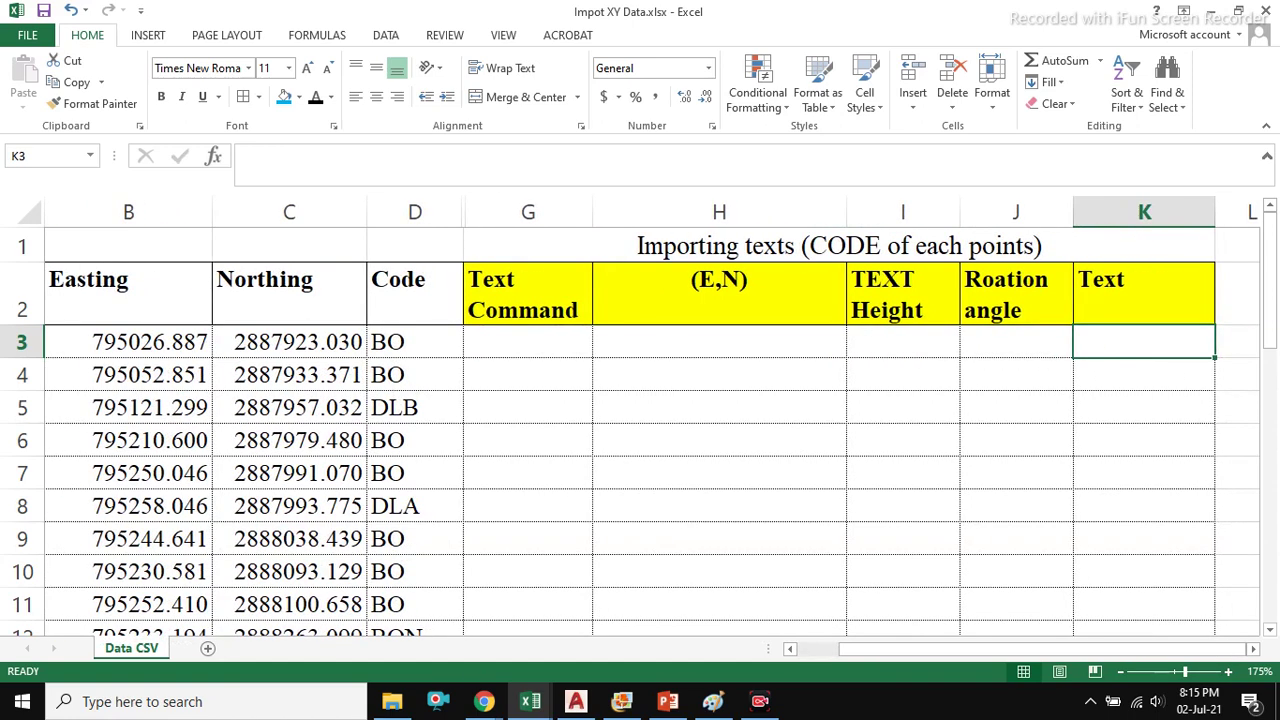
pyautogui.press('Left')
pyautogui.press('Left')
pyautogui.press('Left')
pyautogui.press('Left')
pyautogui.press('Left')
pyautogui.press('Right')
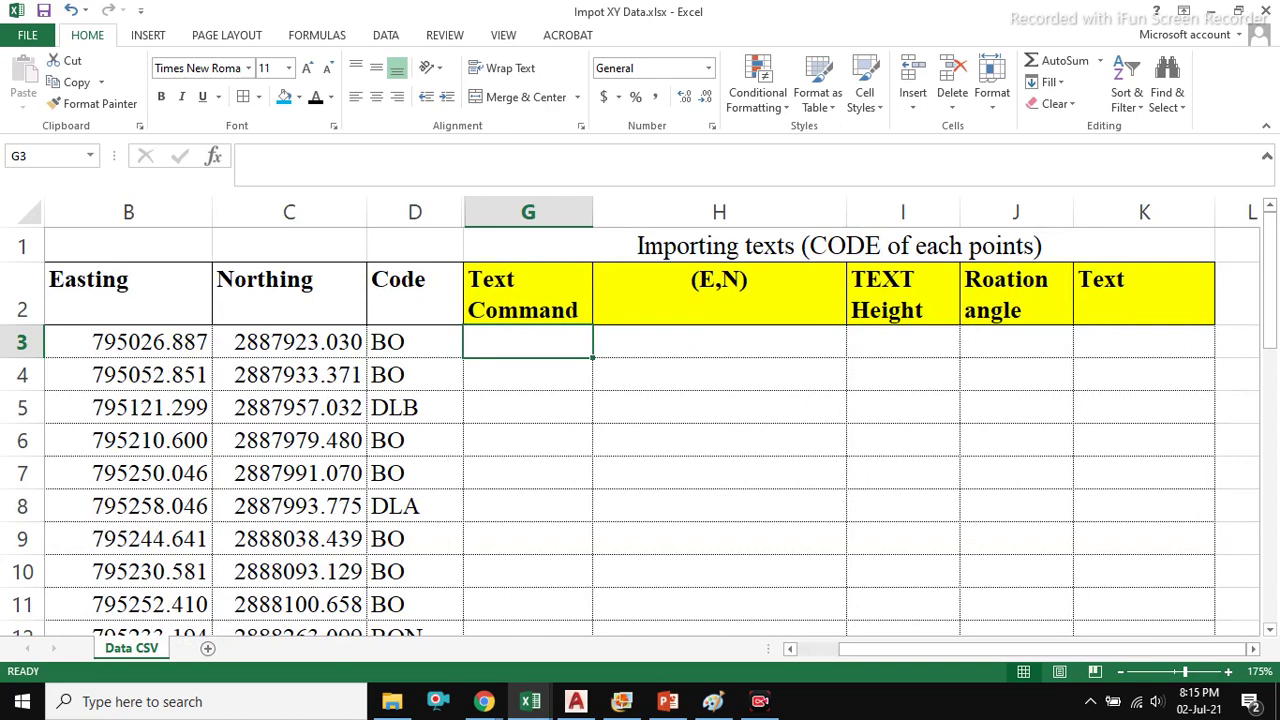
# - Go over the empty cells under the text import headings in columns G to K, ending at G3
pyautogui.press('Right')
pyautogui.press('Left')
pyautogui.hotkey('shift', 'Right')
pyautogui.hotkey('shift', 'Right')
pyautogui.hotkey('shift', 'Right')
pyautogui.hotkey('shift', 'Right')
pyautogui.hotkey('shift', 'Right')
pyautogui.hotkey('shift', 'Down')
pyautogui.hotkey('shift', 'Down')
pyautogui.hotkey('shift', 'Left')
pyautogui.hotkey('shift', 'Left')
pyautogui.hotkey('shift', 'Left')
pyautogui.hotkey('shift', 'Left')
pyautogui.hotkey('shift', 'Left')
pyautogui.hotkey('shift', 'Down')
pyautogui.hotkey('shift', 'Left')
pyautogui.hotkey('shift', 'Left')
pyautogui.hotkey('shift', 'Left')
pyautogui.hotkey('shift', 'Left')
pyautogui.press('Right')
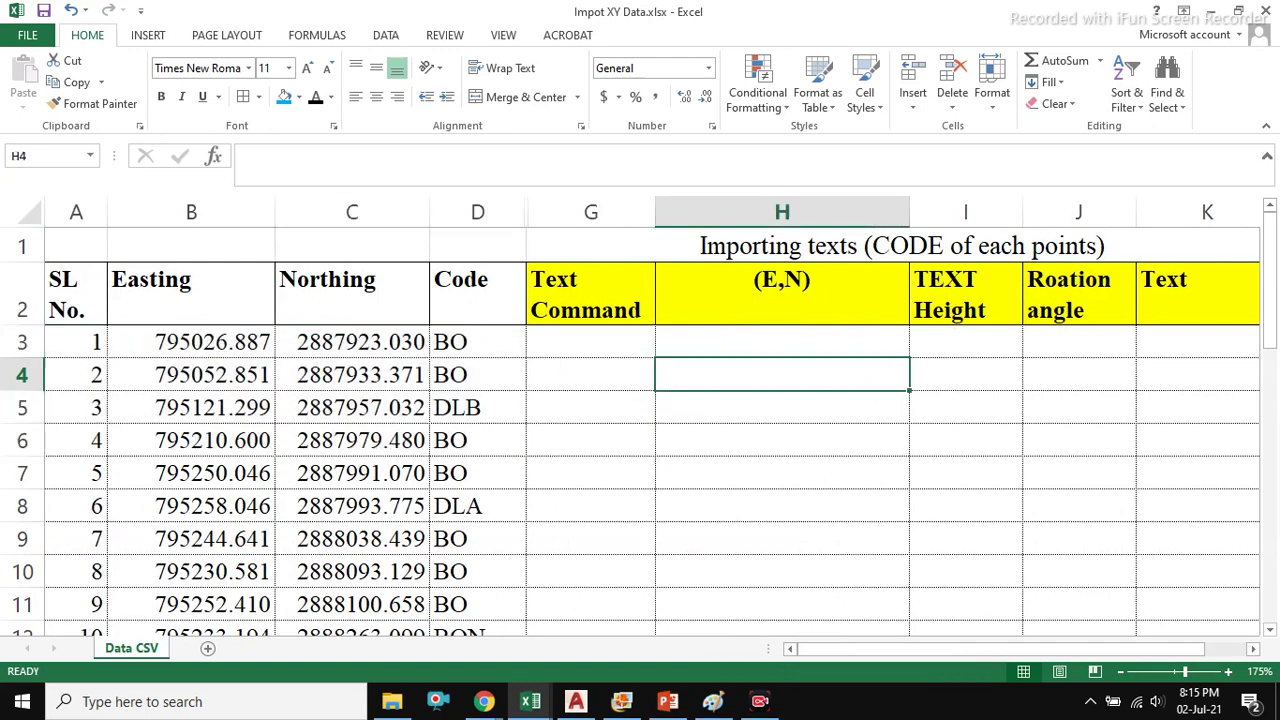
pyautogui.press('Left')
pyautogui.hotkey('shift', 'Right')
pyautogui.hotkey('shift', 'Right')
pyautogui.hotkey('shift', 'Down')
pyautogui.hotkey('shift', 'Down')
pyautogui.hotkey('shift', 'Right')
pyautogui.hotkey('shift', 'Right')
pyautogui.hotkey('shift', 'Down')
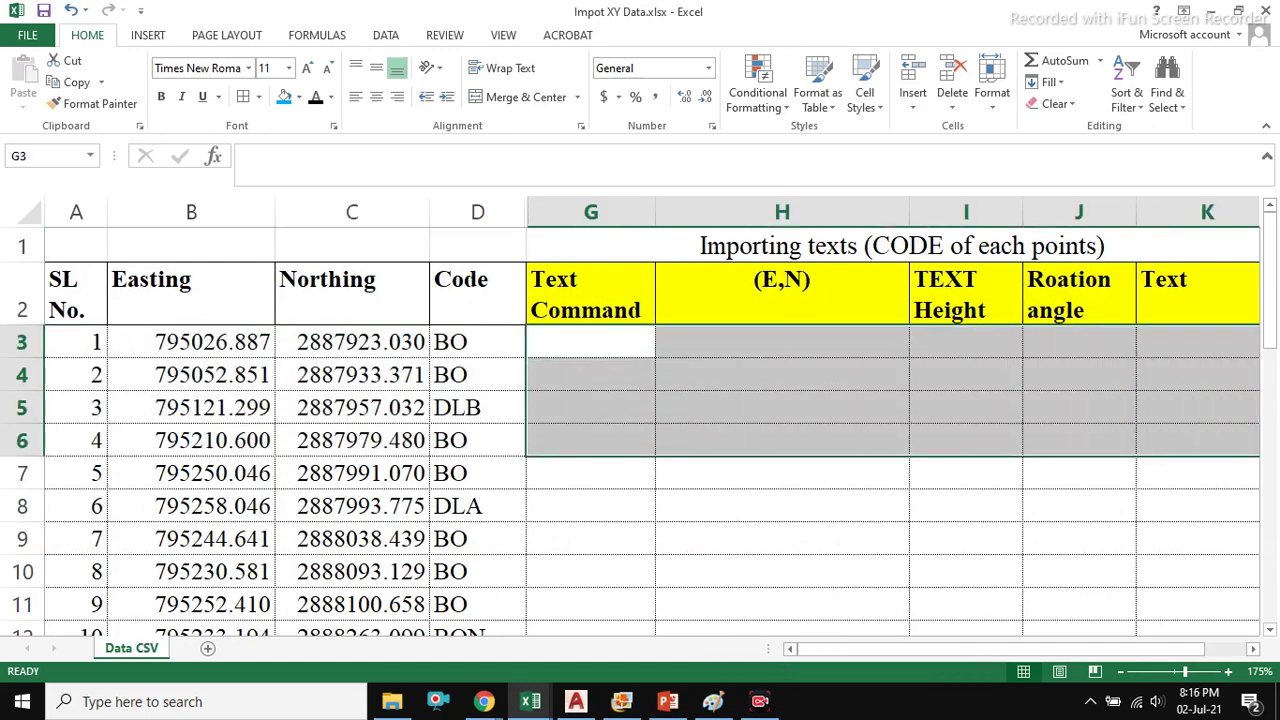
pyautogui.hotkey('shift', 'Left')
pyautogui.hotkey('shift', 'Left')
pyautogui.hotkey('shift', 'Left')
pyautogui.hotkey('shift', 'Up')
pyautogui.hotkey('shift', 'Up')
pyautogui.hotkey('shift', 'Left')
pyautogui.hotkey('shift', 'Up')
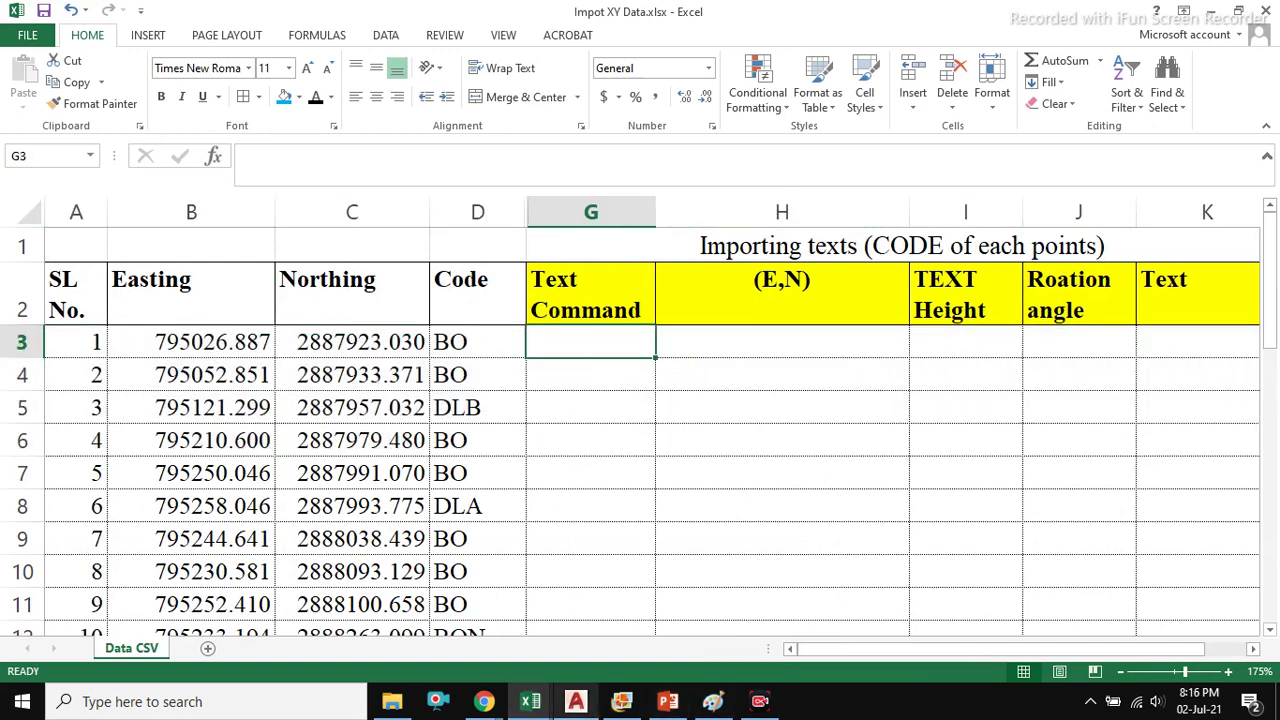
# - Switch to AutoCAD and start a -TEXT entry with its start point just beside the polyline's southernmost survey point
pyautogui.hotkey('alt', 'Tab')
pyautogui.scroll(6, 605, 505)
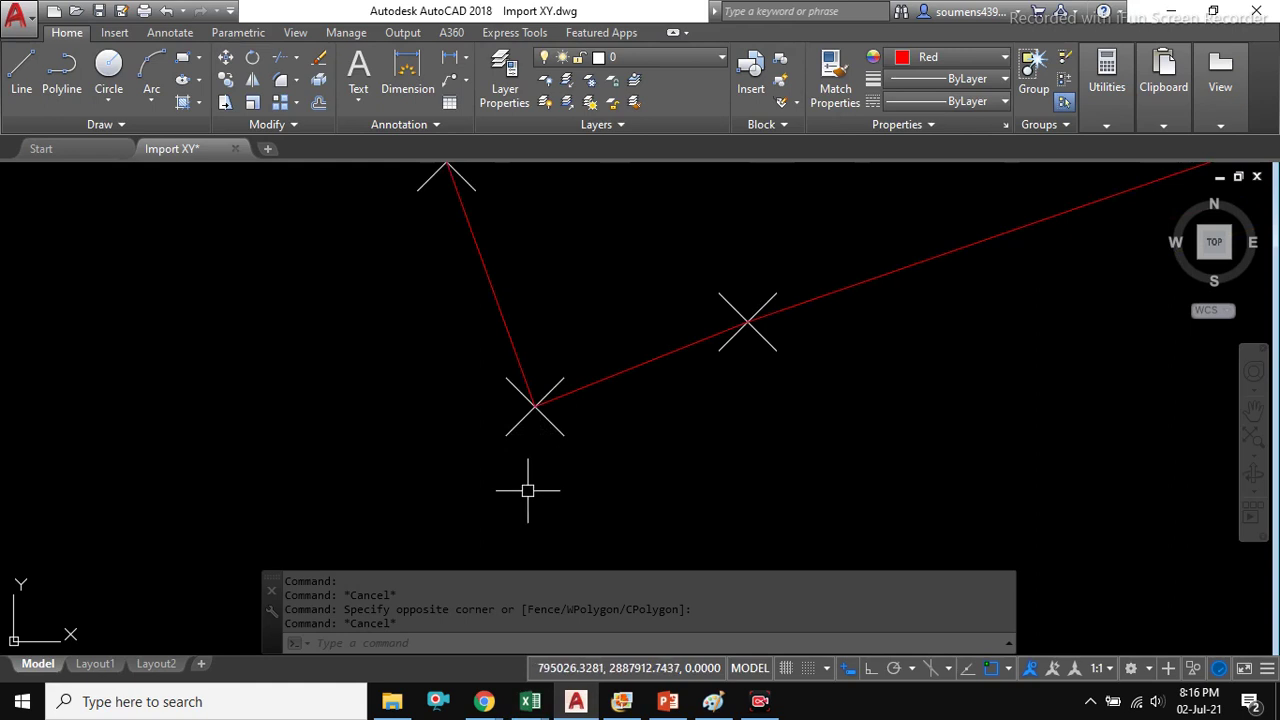
pyautogui.scroll(-2, 504, 483)
pyautogui.write('-TEX')
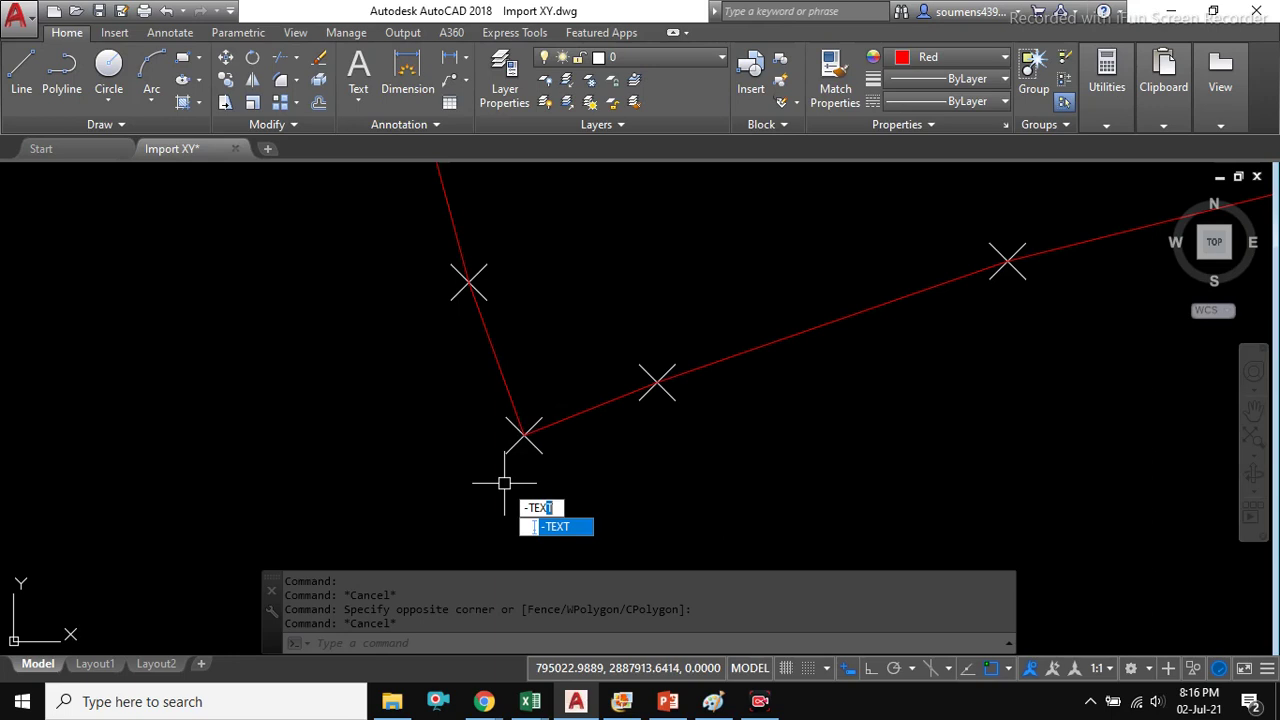
pyautogui.press('Escape')
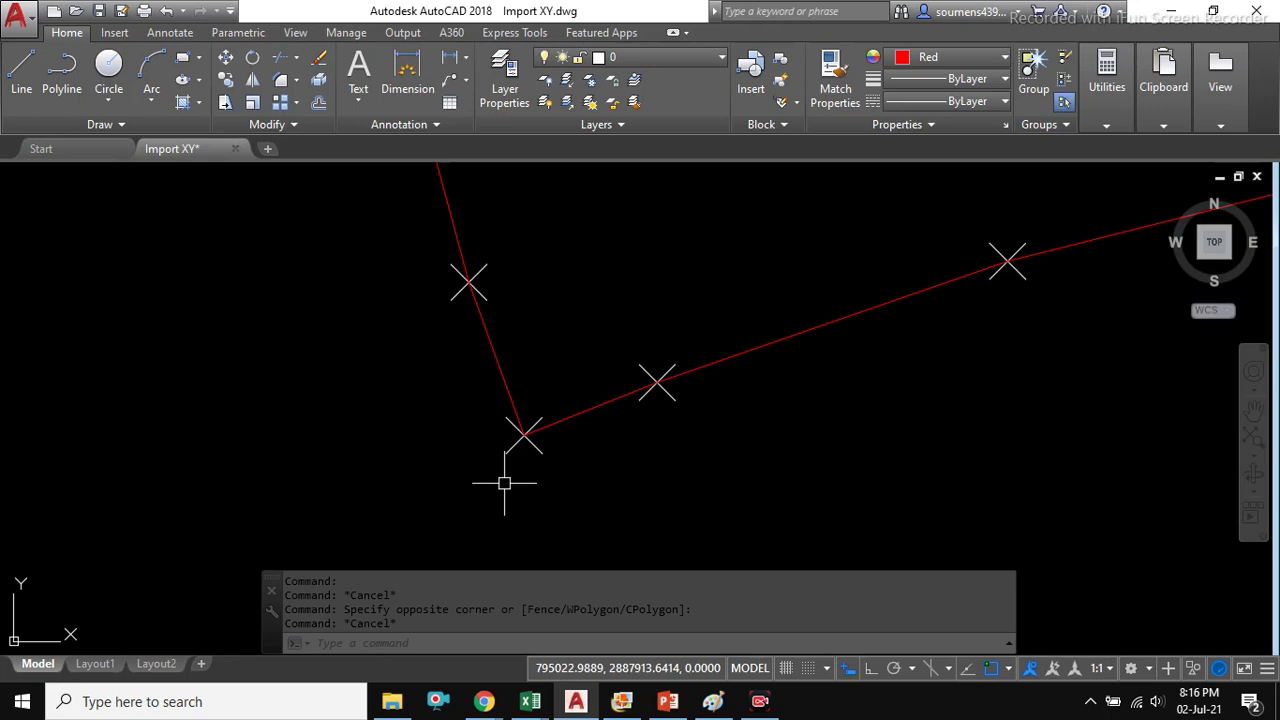
pyautogui.press('Return')
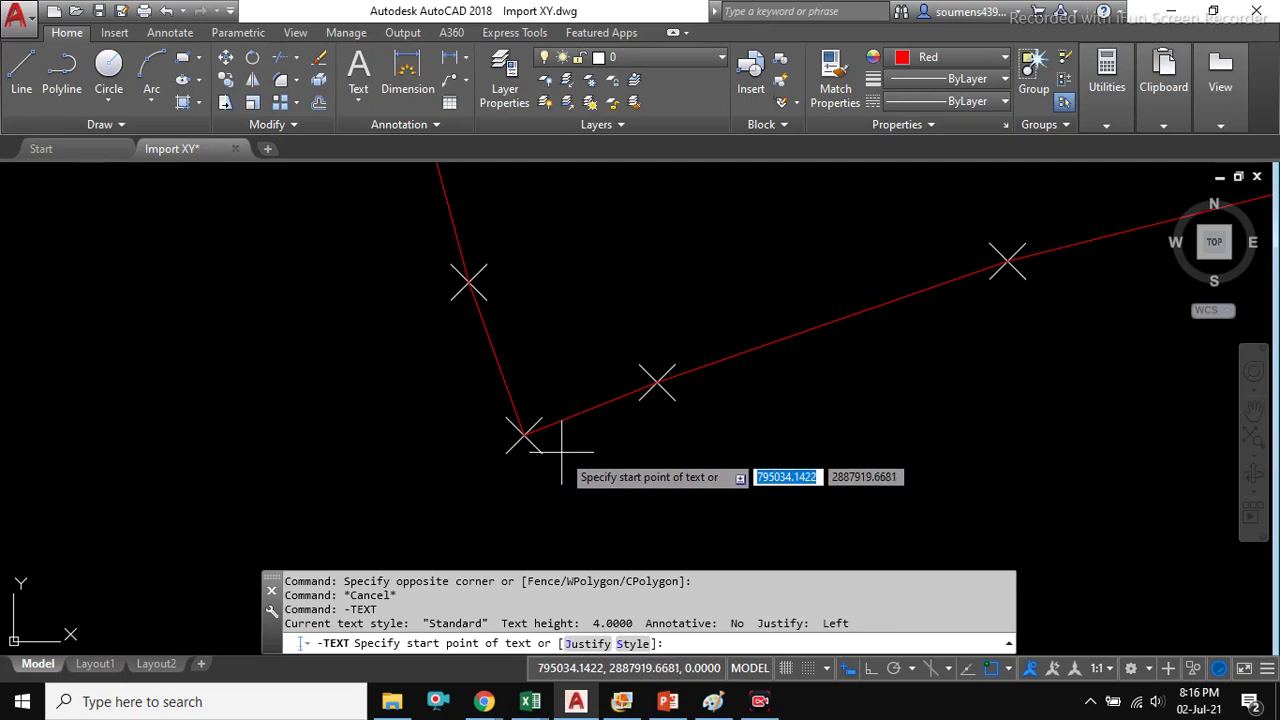
pyautogui.click(571, 451)
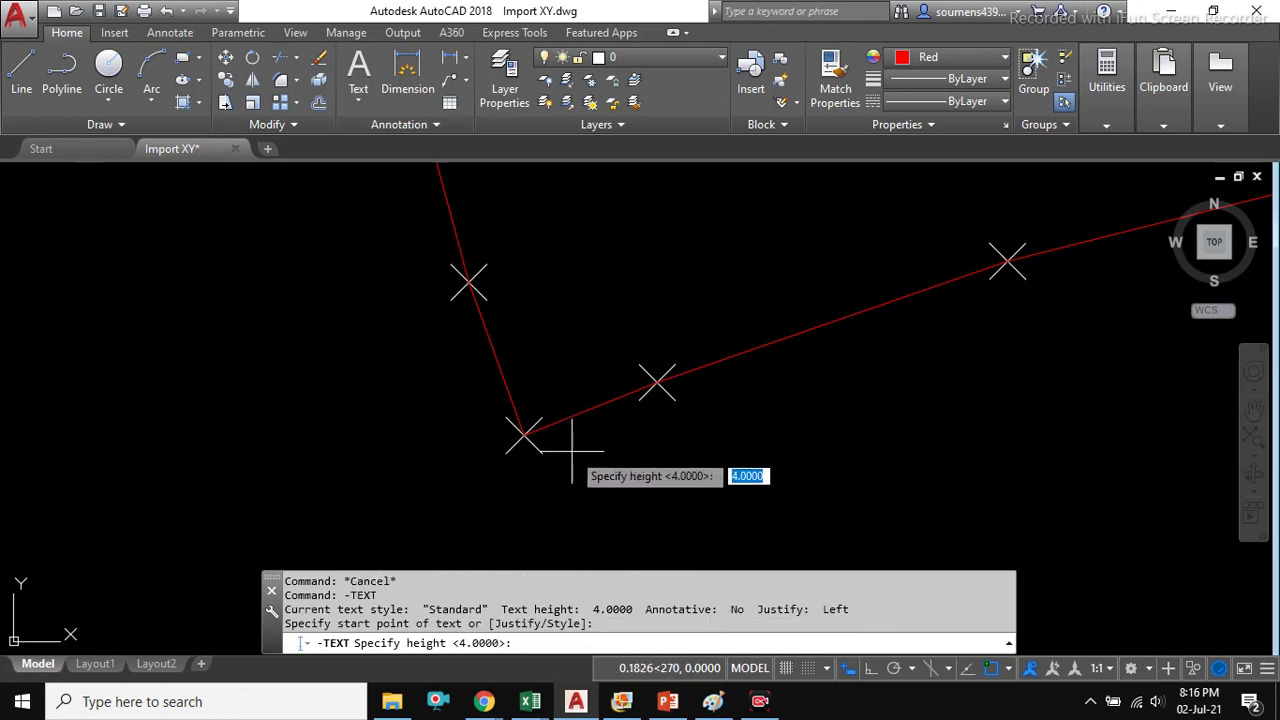
# - Give the text a height of 4, a rotation angle of 0 and the content BO
pyautogui.write('4')
pyautogui.press('Return')
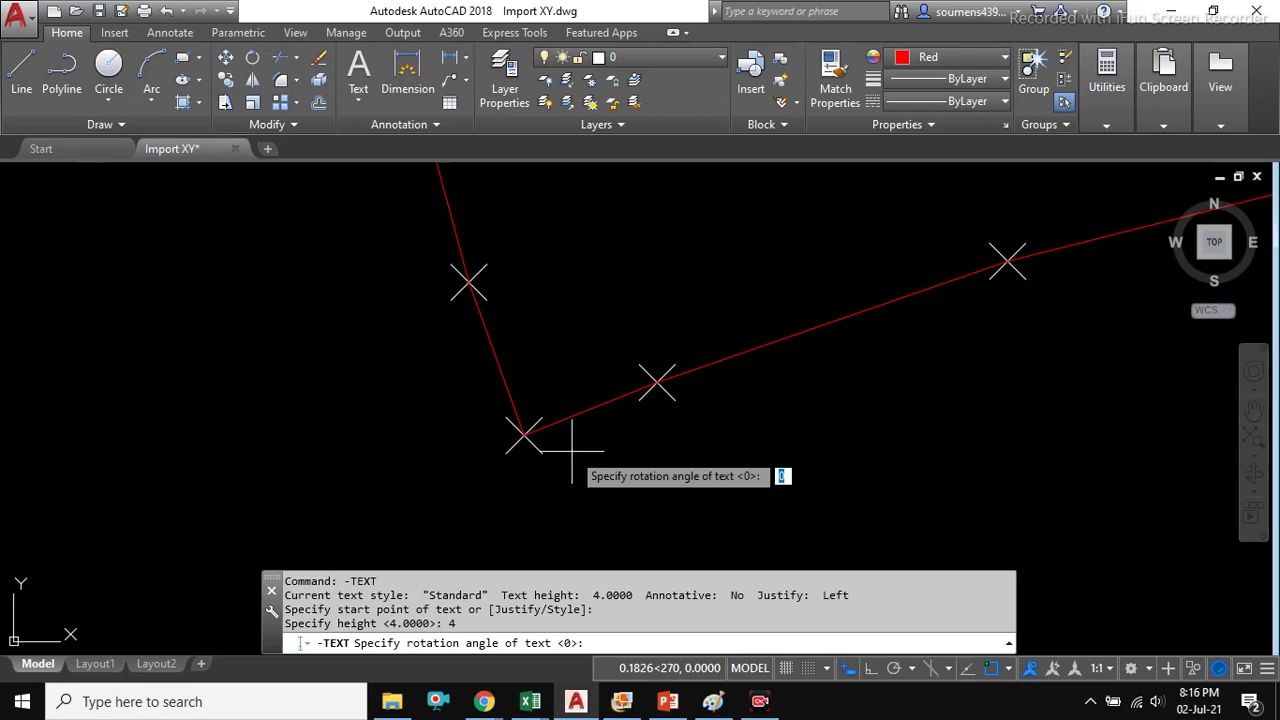
pyautogui.write('0')
pyautogui.press('Return')
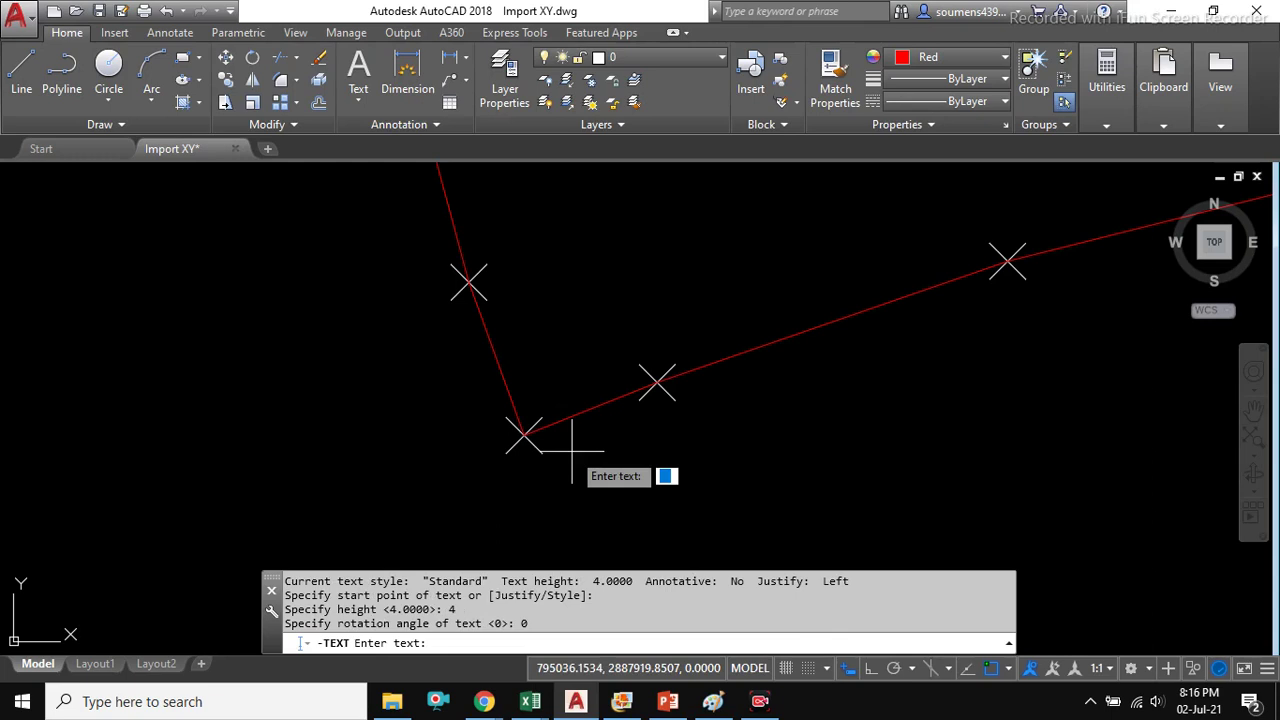
pyautogui.write('BO')
pyautogui.press('Return')
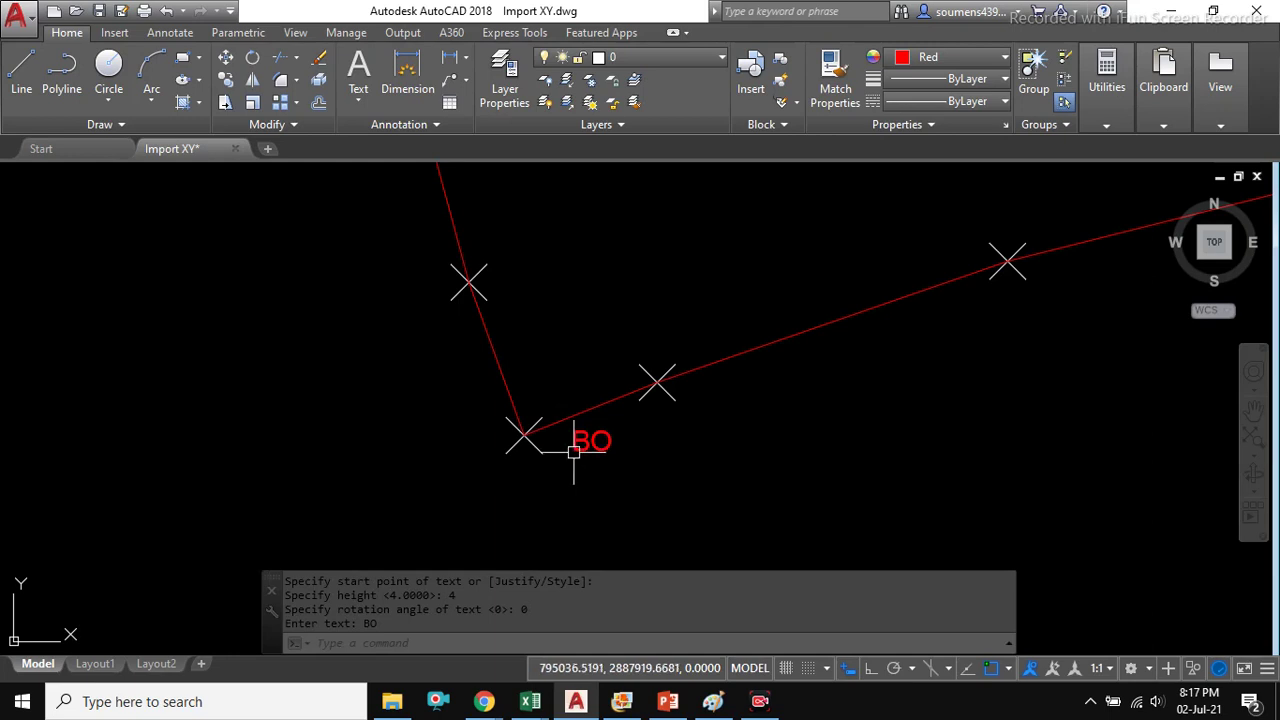
# - Erase the sample BO text beside the southernmost survey point
pyautogui.click(626, 457)
pyautogui.click(567, 421)
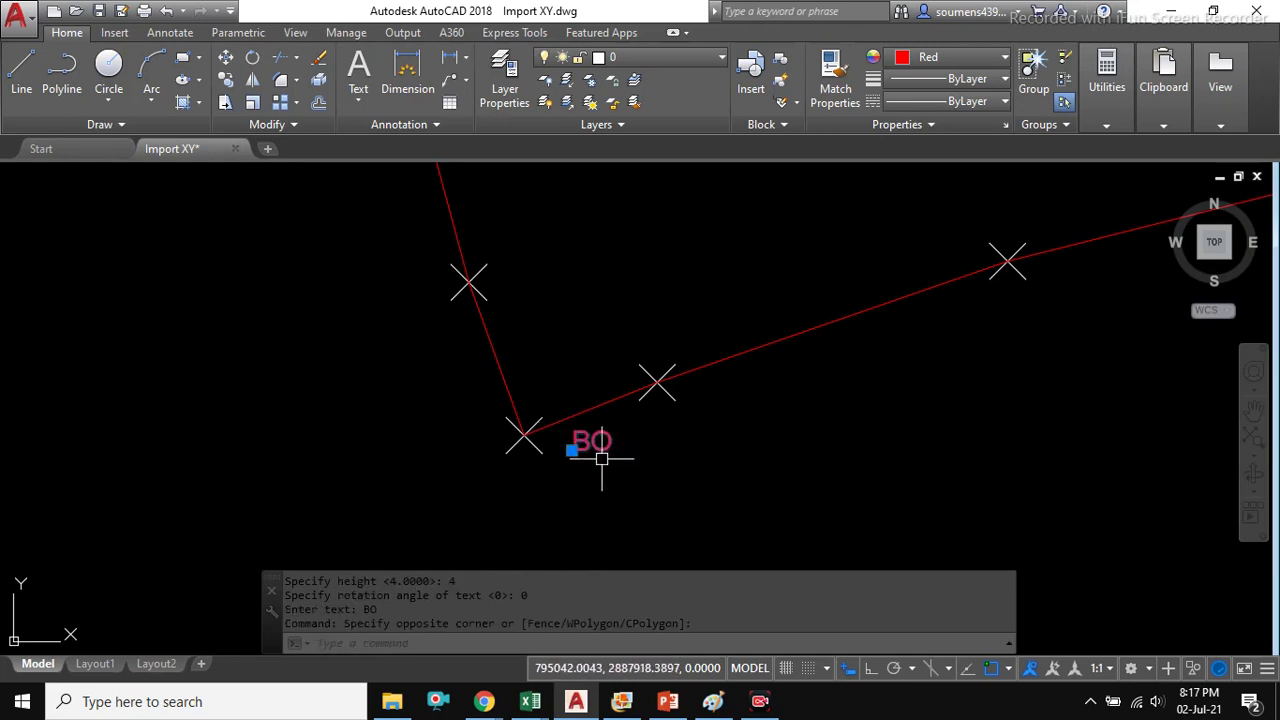
pyautogui.scroll(-4, 527, 432)
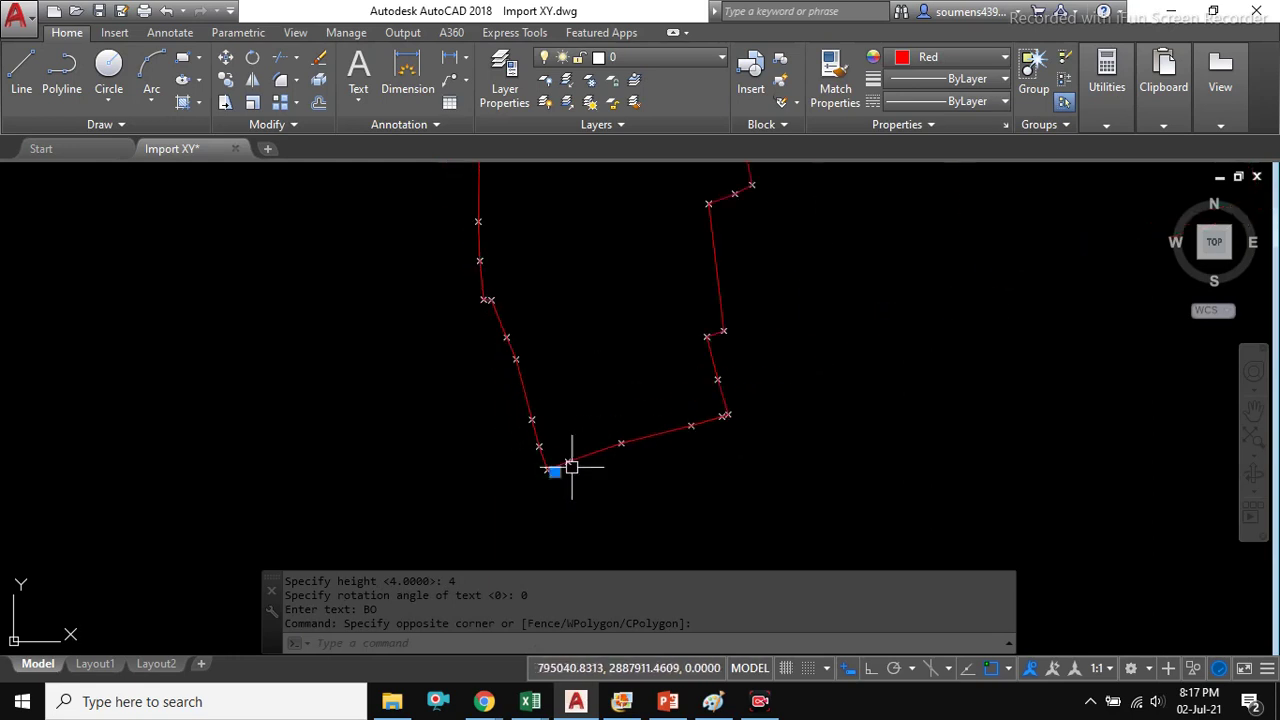
pyautogui.scroll(2, 590, 333)
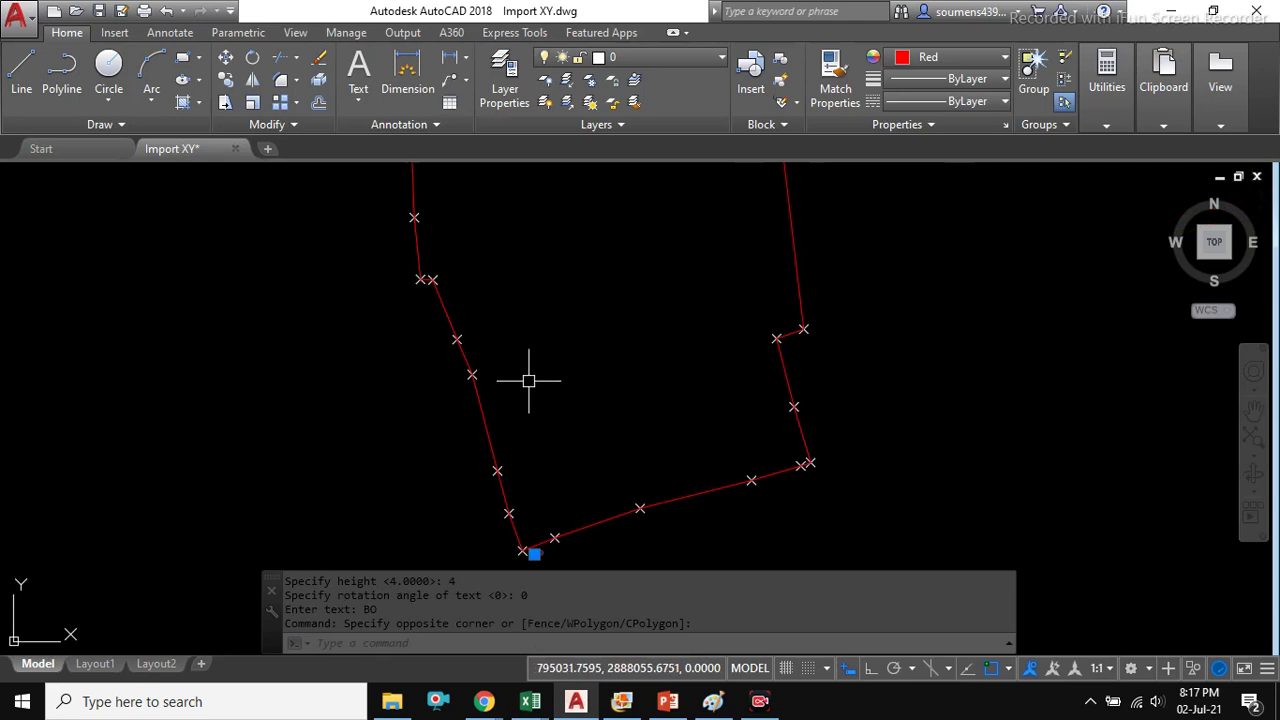
pyautogui.scroll(-3, 723, 419)
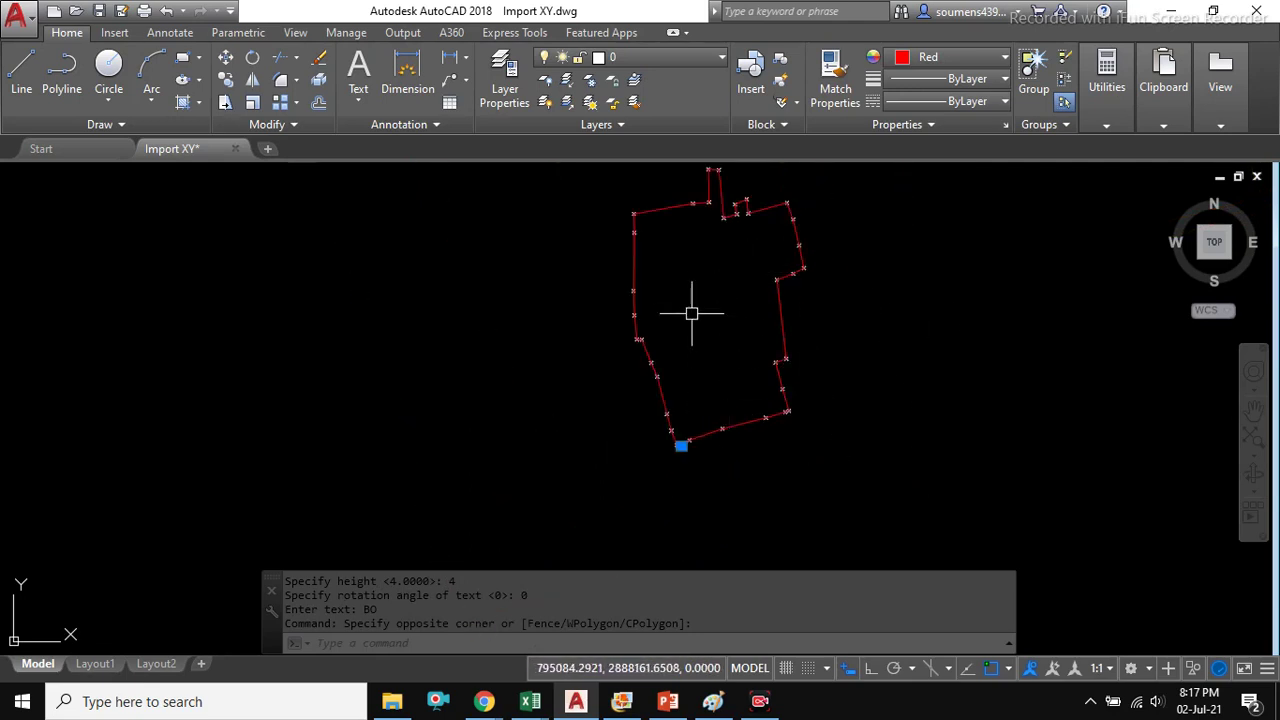
pyautogui.scroll(5, 686, 443)
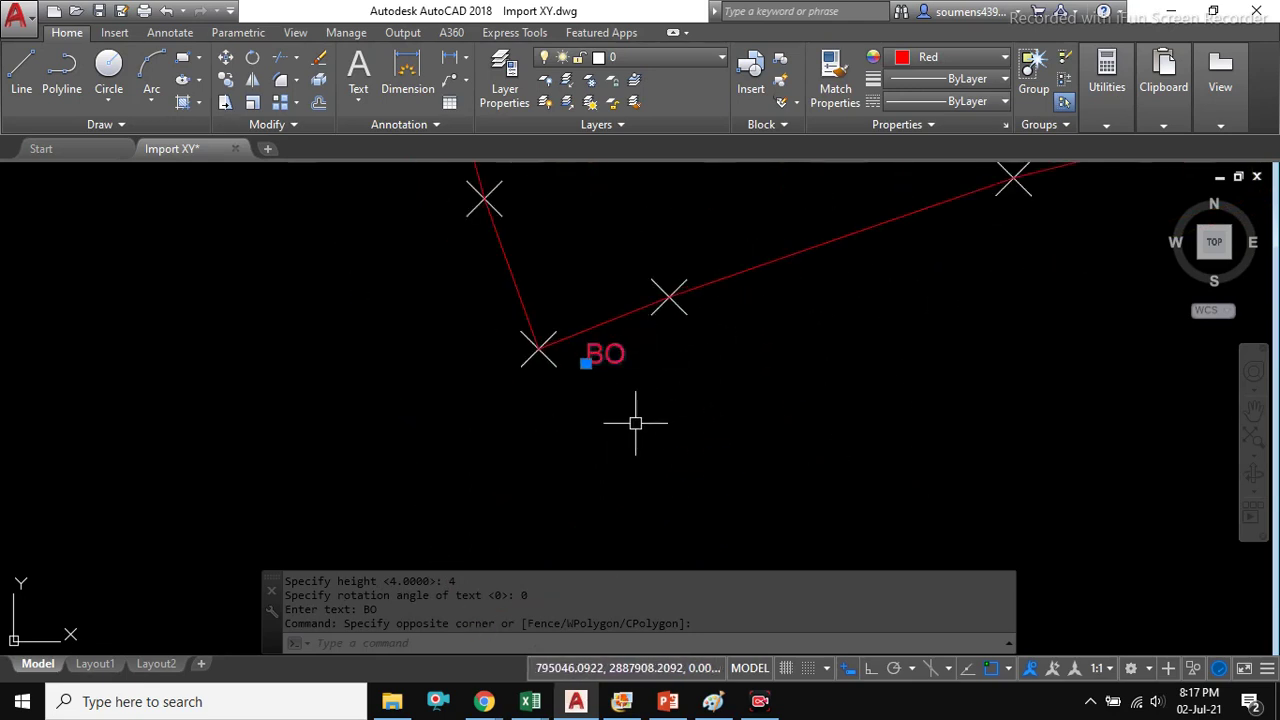
pyautogui.scroll(4, 608, 335)
pyautogui.scroll(-2, 615, 380)
pyautogui.write('E')
pyautogui.press('Return')
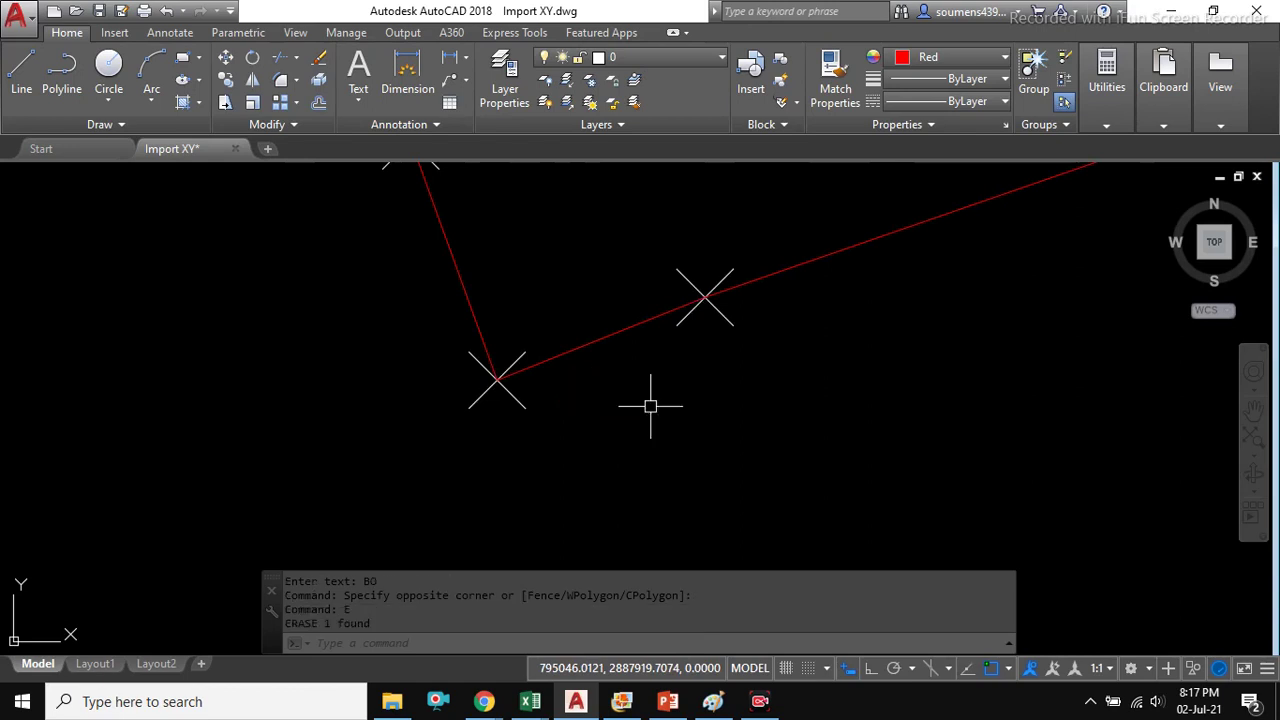
# - Set the current object colour to Yellow for new objects
pyautogui.click(950, 57)
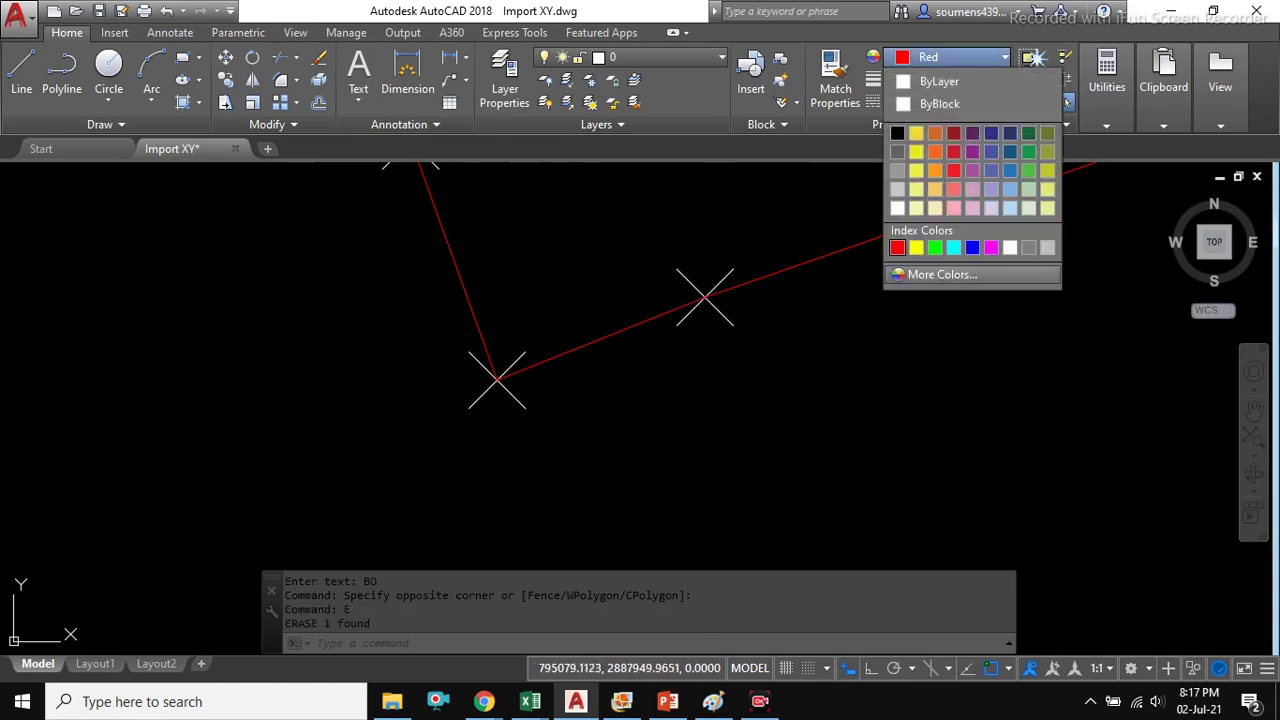
pyautogui.click(655, 58)
pyautogui.click(655, 58)
pyautogui.click(650, 81)
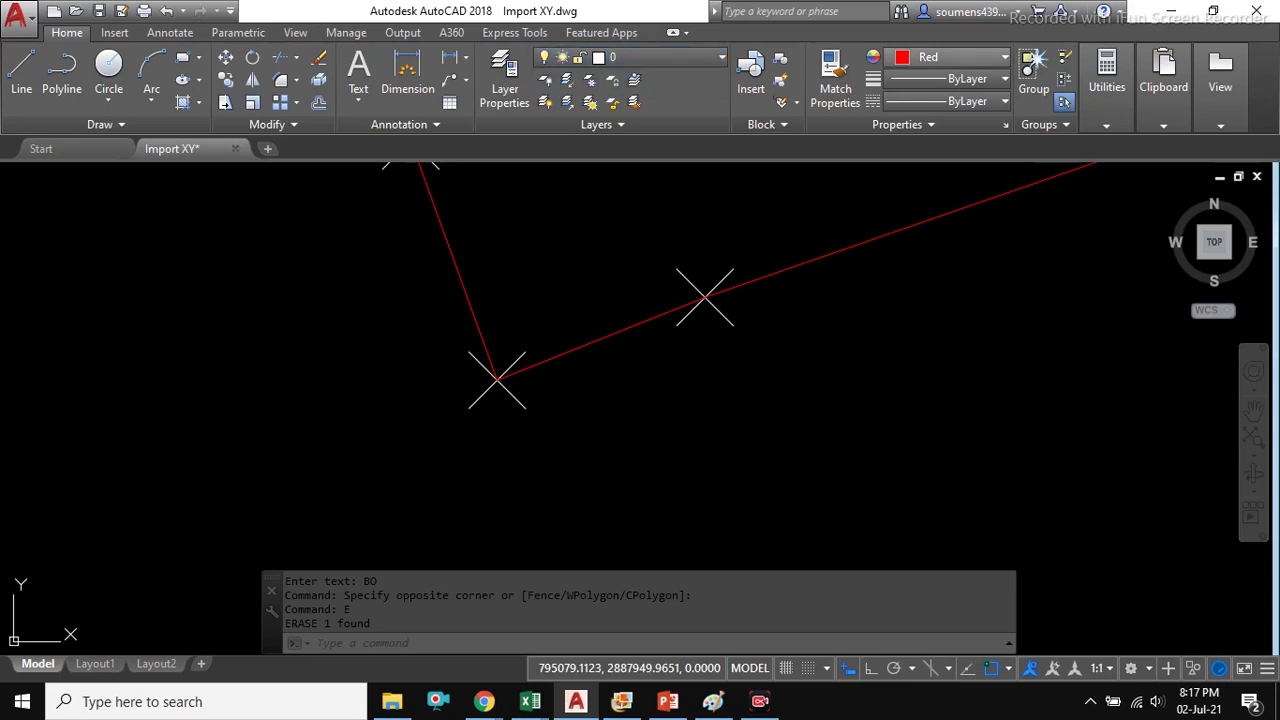
pyautogui.click(950, 57)
pyautogui.click(916, 247)
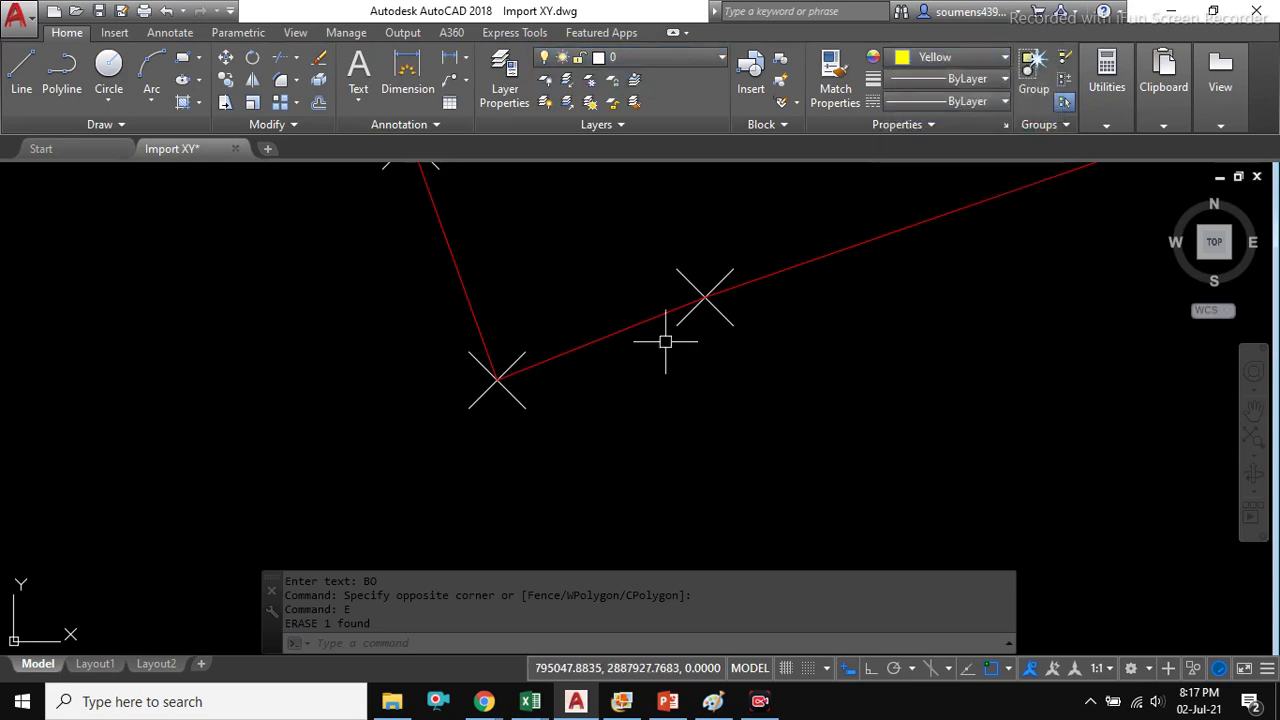
# - Examine the survey points along the red boundary polyline, especially around its southern corner
pyautogui.scroll(-2, 660, 340)
pyautogui.scroll(-1, 640, 389)
pyautogui.scroll(1, 650, 340)
pyautogui.scroll(-3, 620, 380)
pyautogui.scroll(-1, 591, 430)
pyautogui.scroll(2, 587, 407)
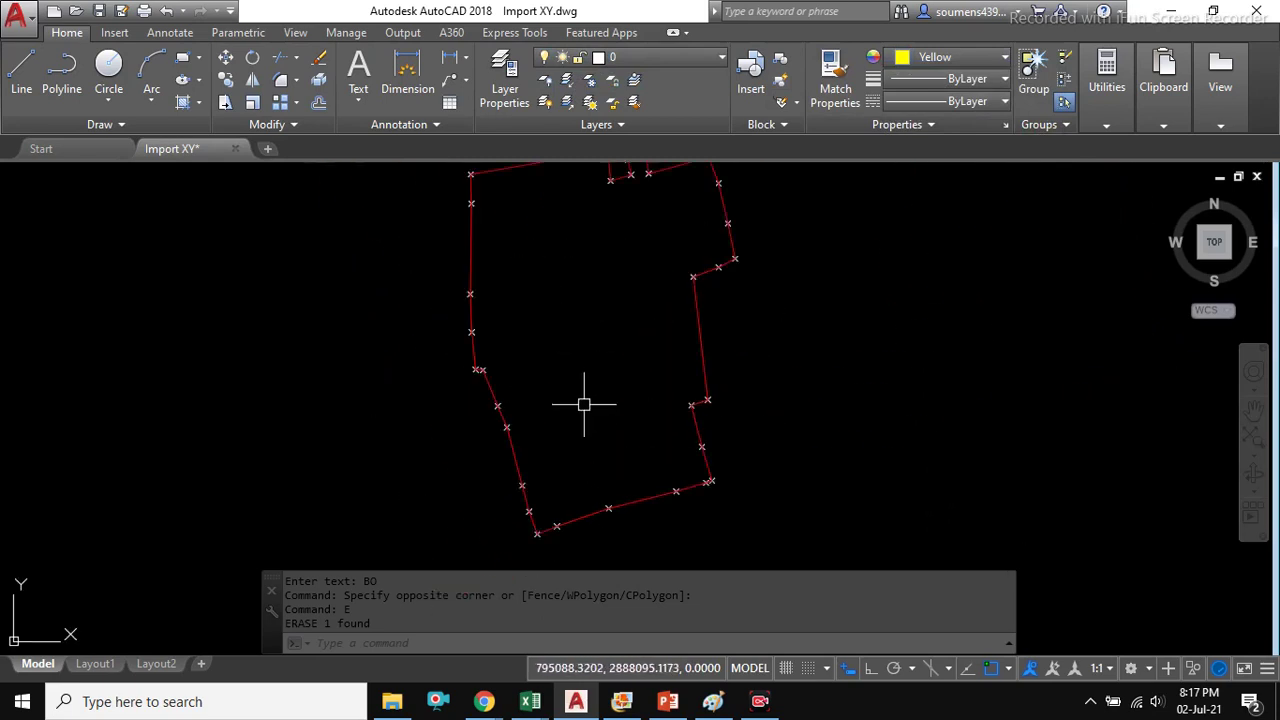
pyautogui.moveTo(602, 455); pyautogui.dragTo(602, 396, button='middle')
pyautogui.scroll(-1, 602, 396)
pyautogui.scroll(1, 553, 455)
pyautogui.scroll(2, 560, 450)
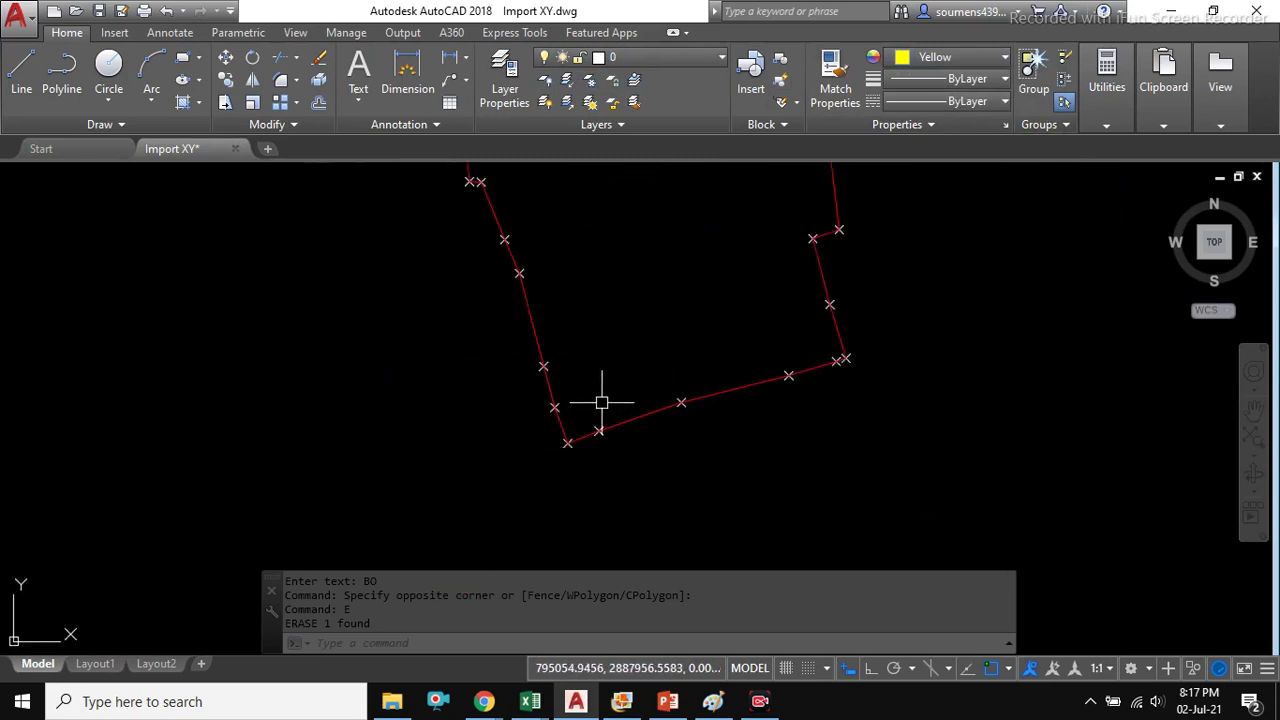
pyautogui.scroll(2, 616, 398)
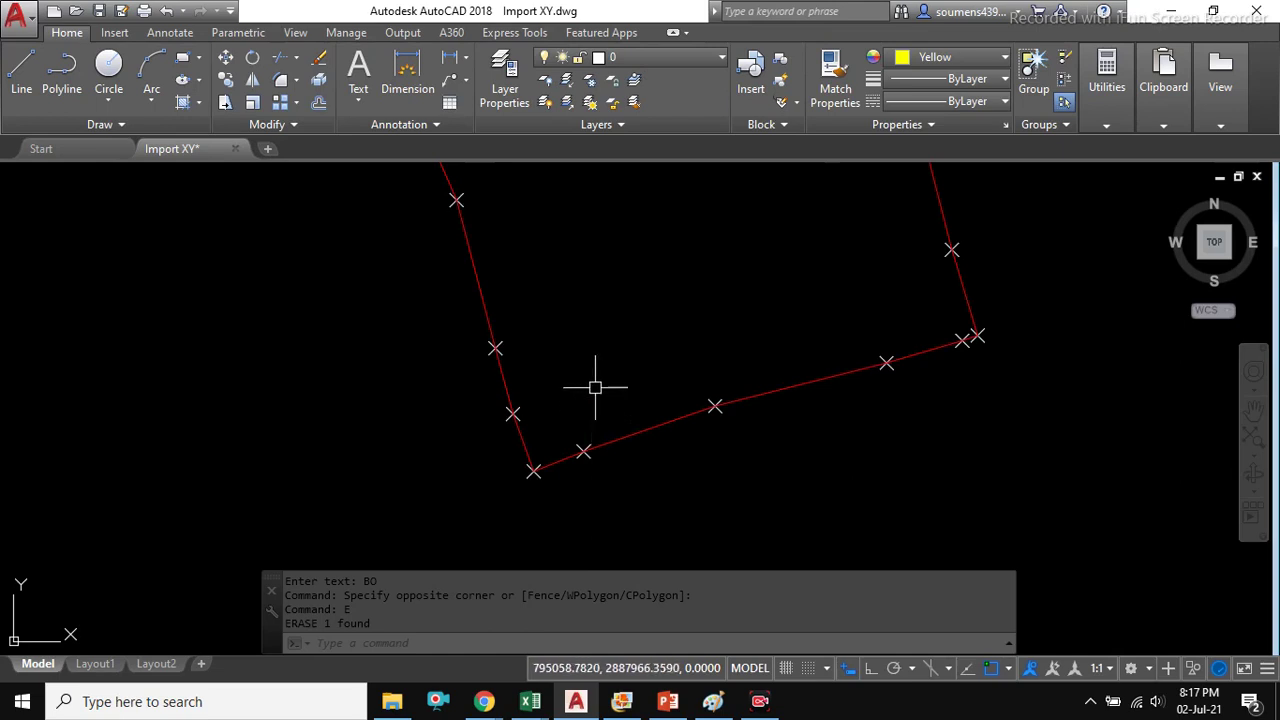
pyautogui.moveTo(592, 388); pyautogui.dragTo(611, 354, button='middle')
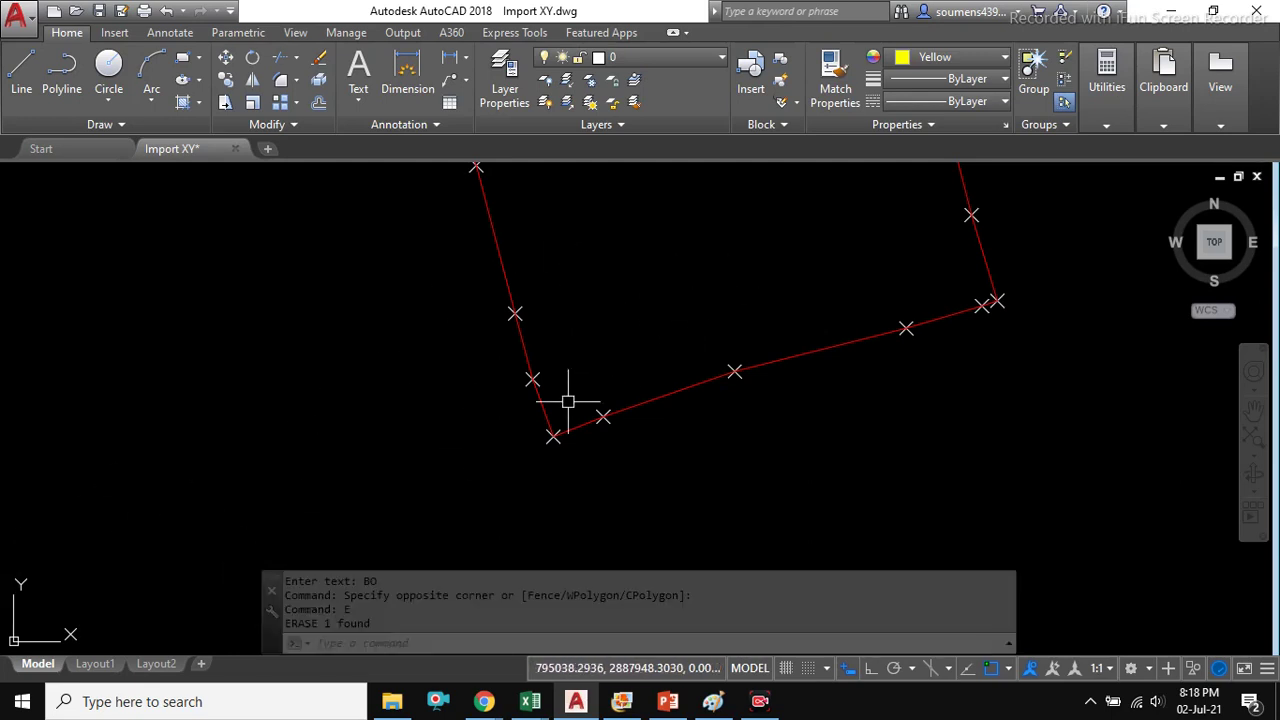
pyautogui.scroll(1, 626, 354)
pyautogui.scroll(-5, 609, 371)
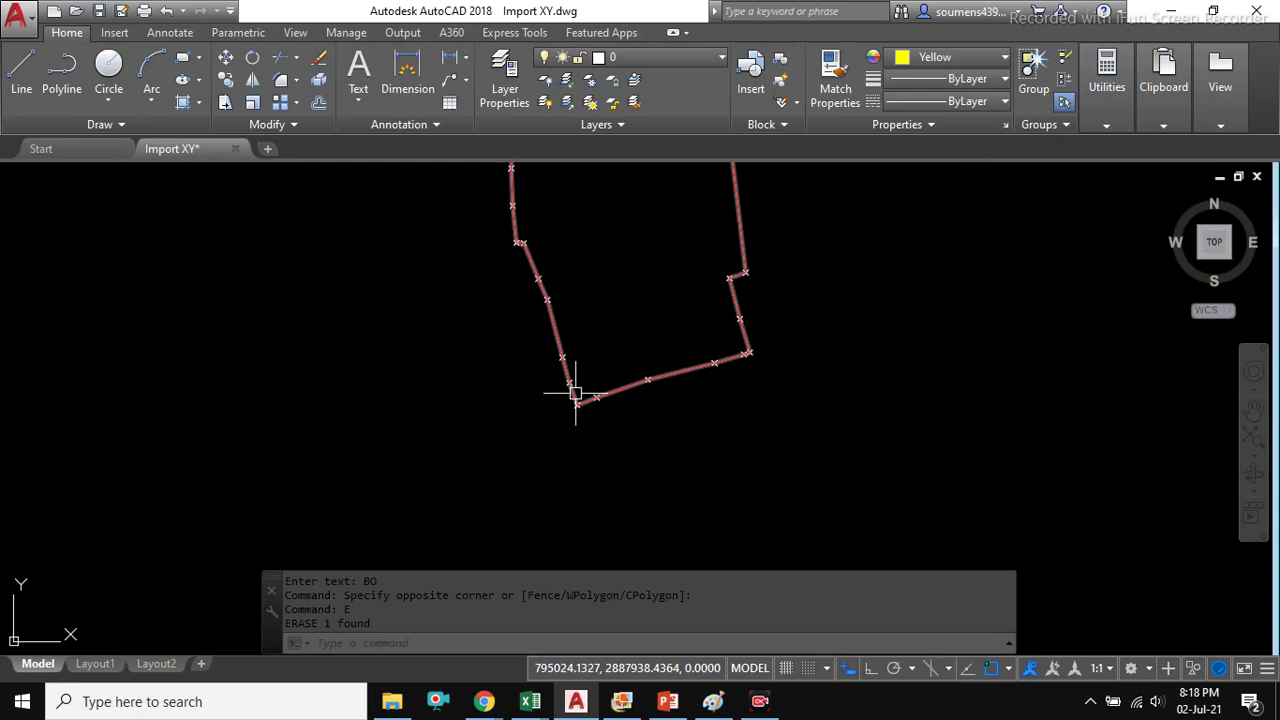
pyautogui.scroll(6, 563, 391)
pyautogui.scroll(-2, 617, 374)
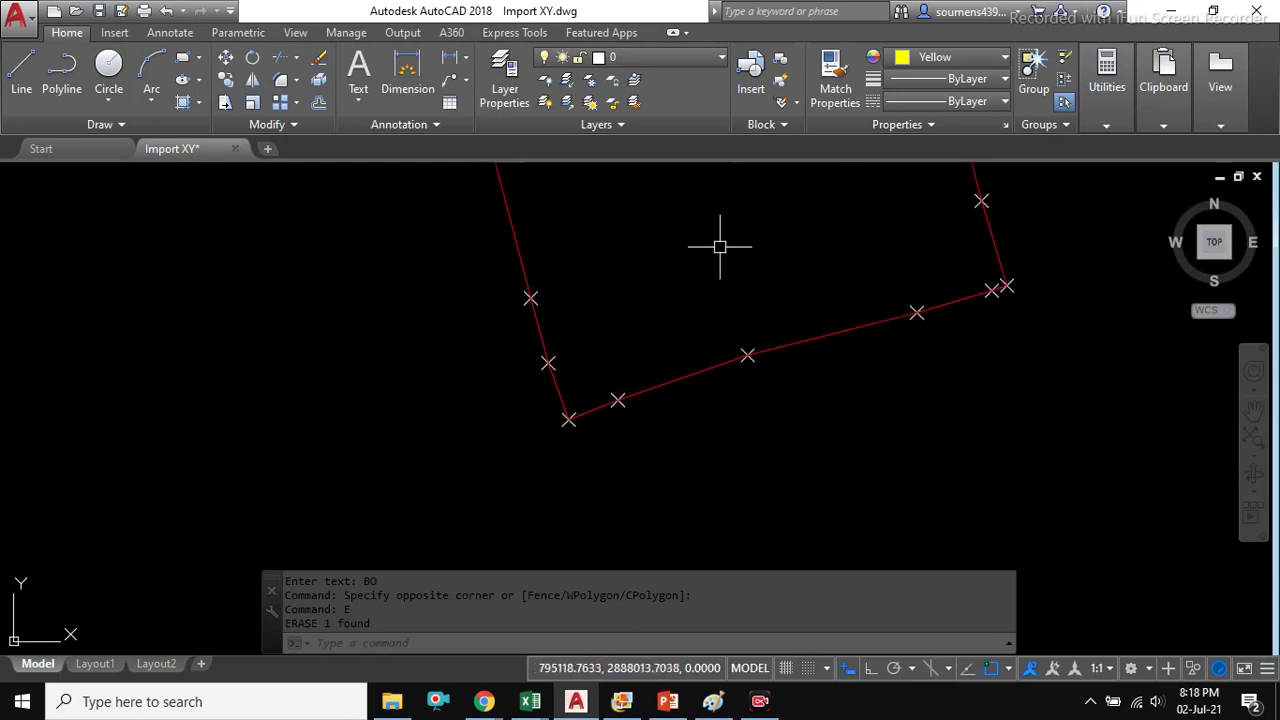
# - Switch to the Impot XY Data.xlsx workbook in Excel
pyautogui.moveTo(530, 701)
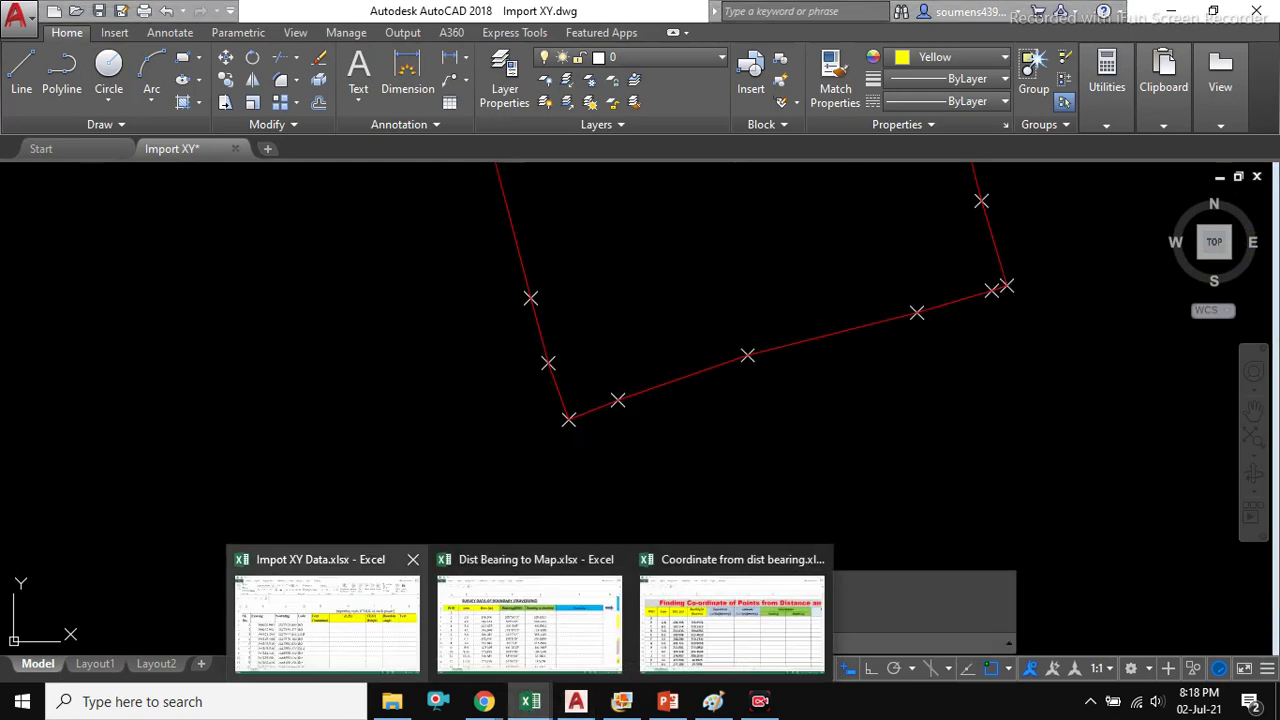
pyautogui.click(327, 612)
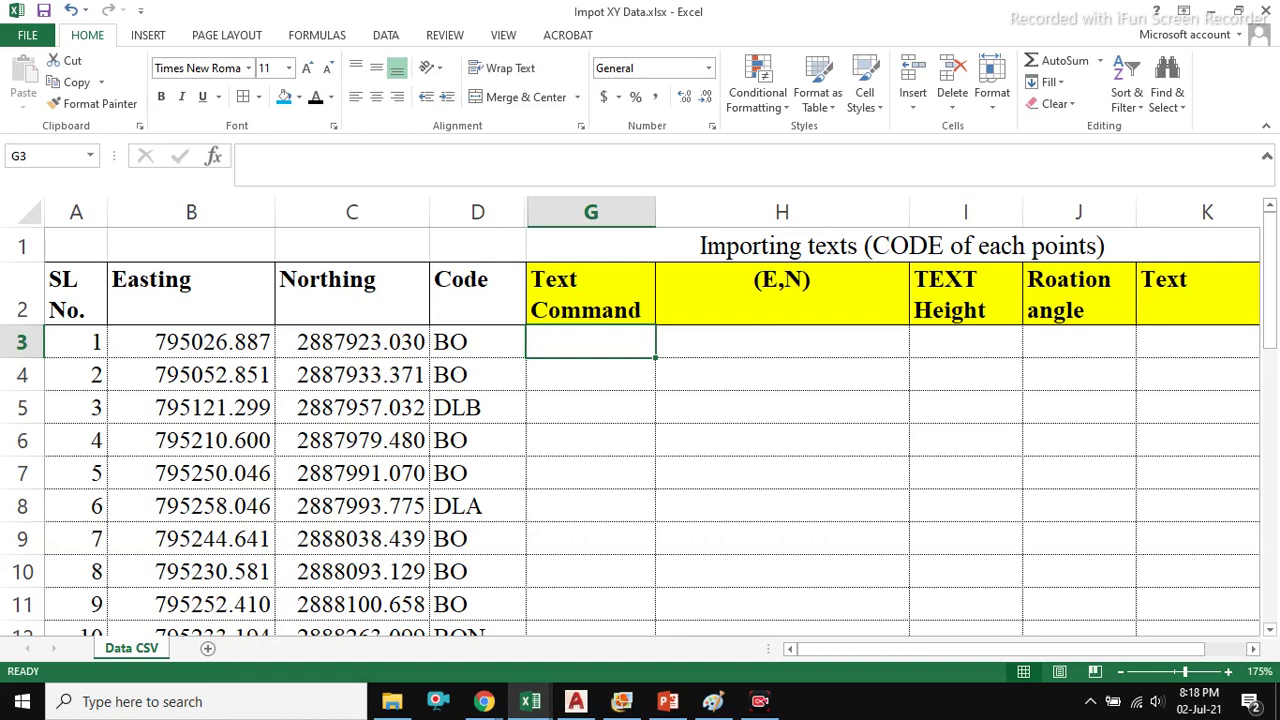
# - Try to enter -TEXT in cell G3 without an apostrophe prefix
pyautogui.write('-TEXT')
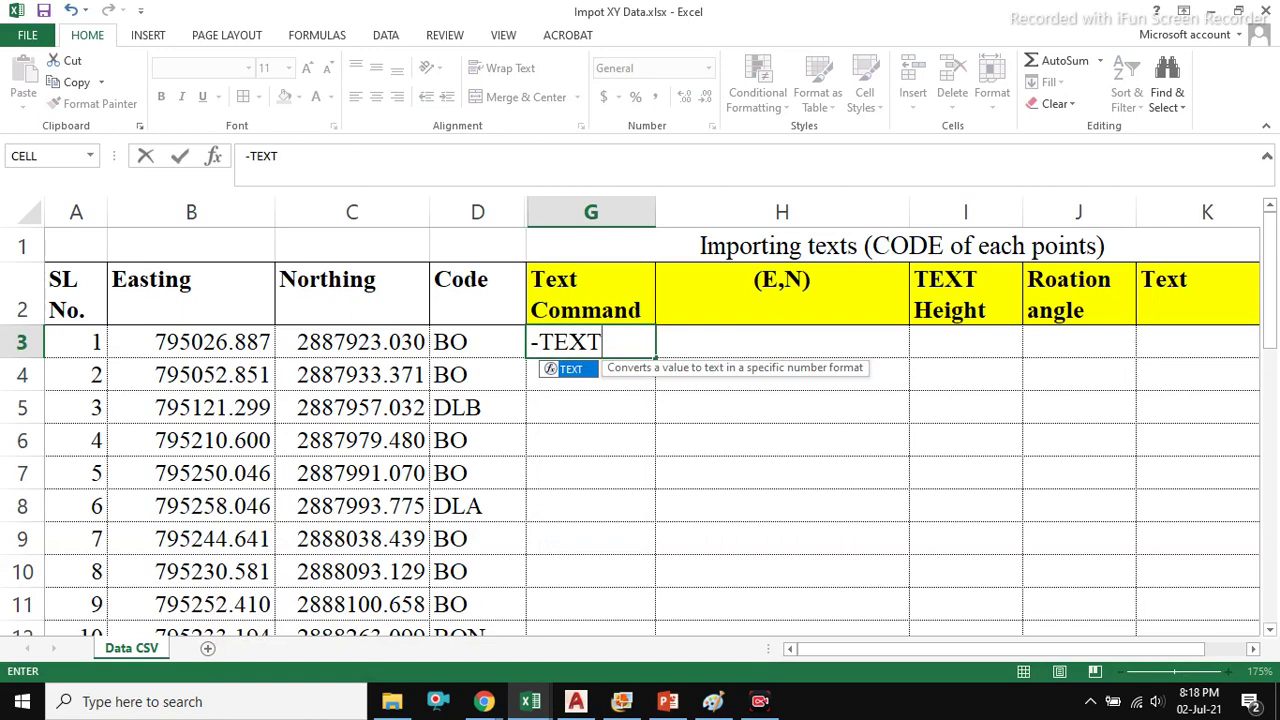
pyautogui.press('Return')
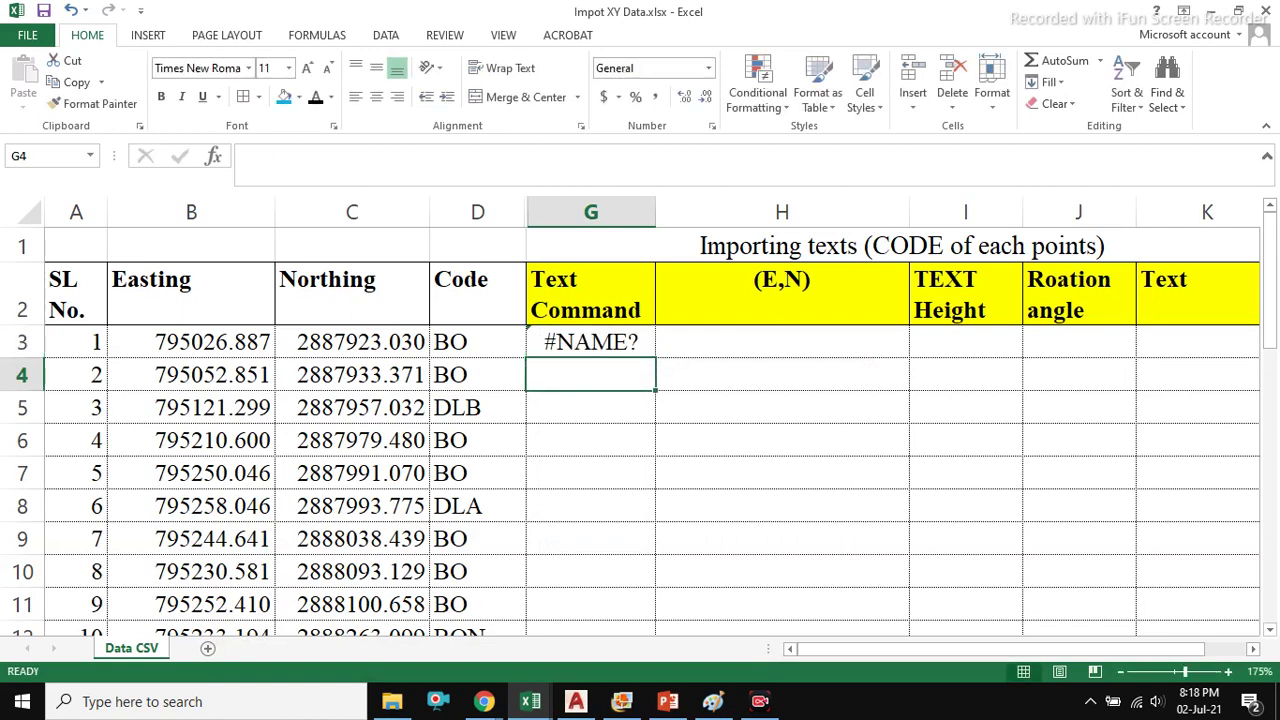
pyautogui.hotkey('ctrl', 'z')
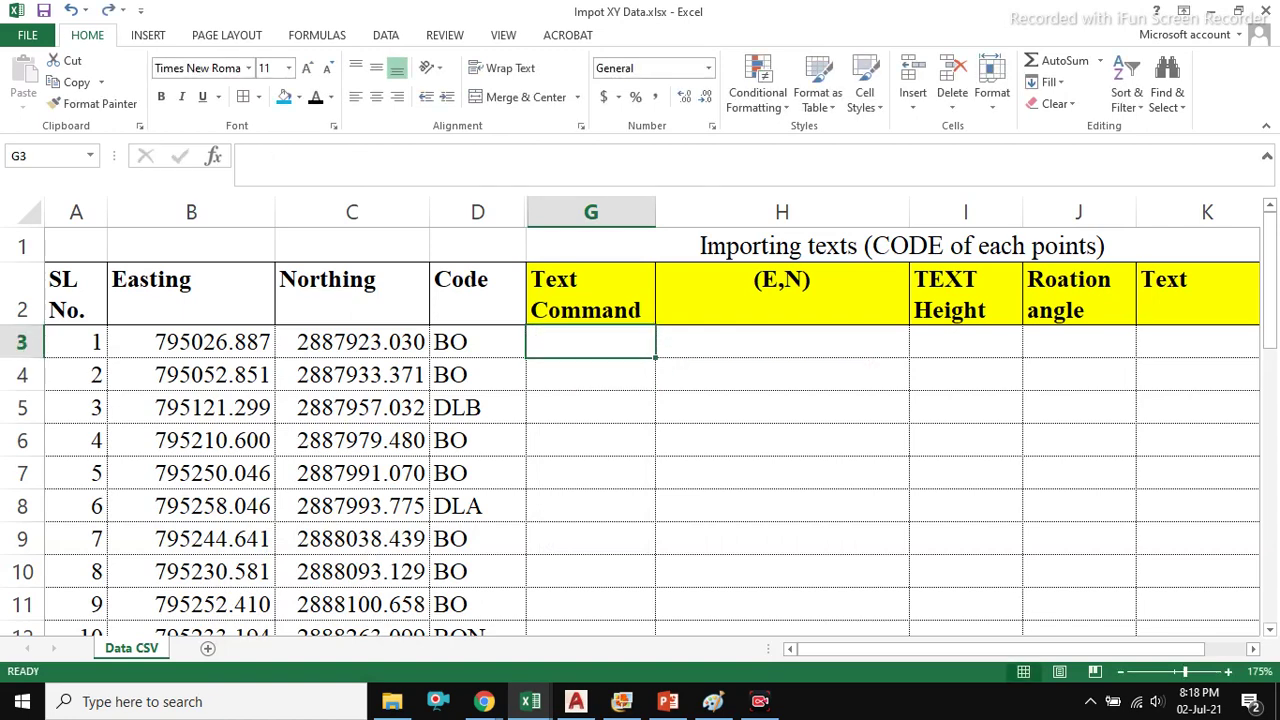
# - Enter '-TEXT with a leading apostrophe in cell G3 under the Text Command heading
pyautogui.write("'")
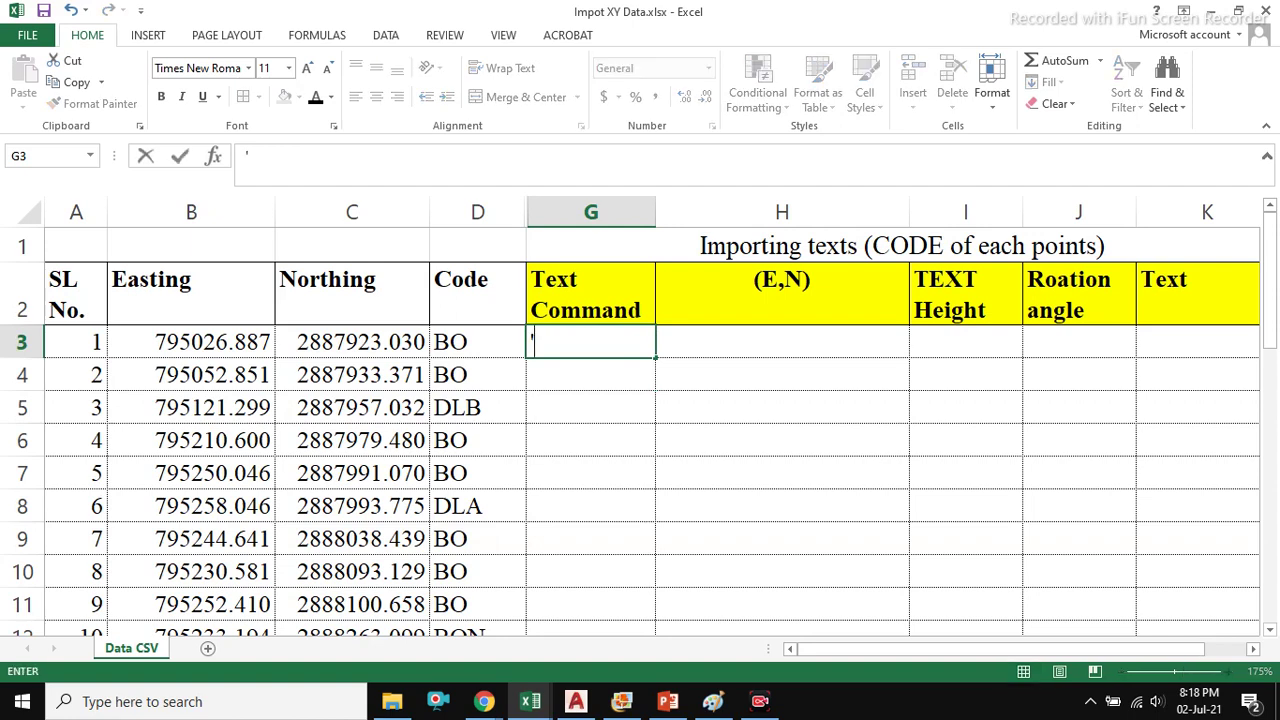
pyautogui.write('-TEXT')
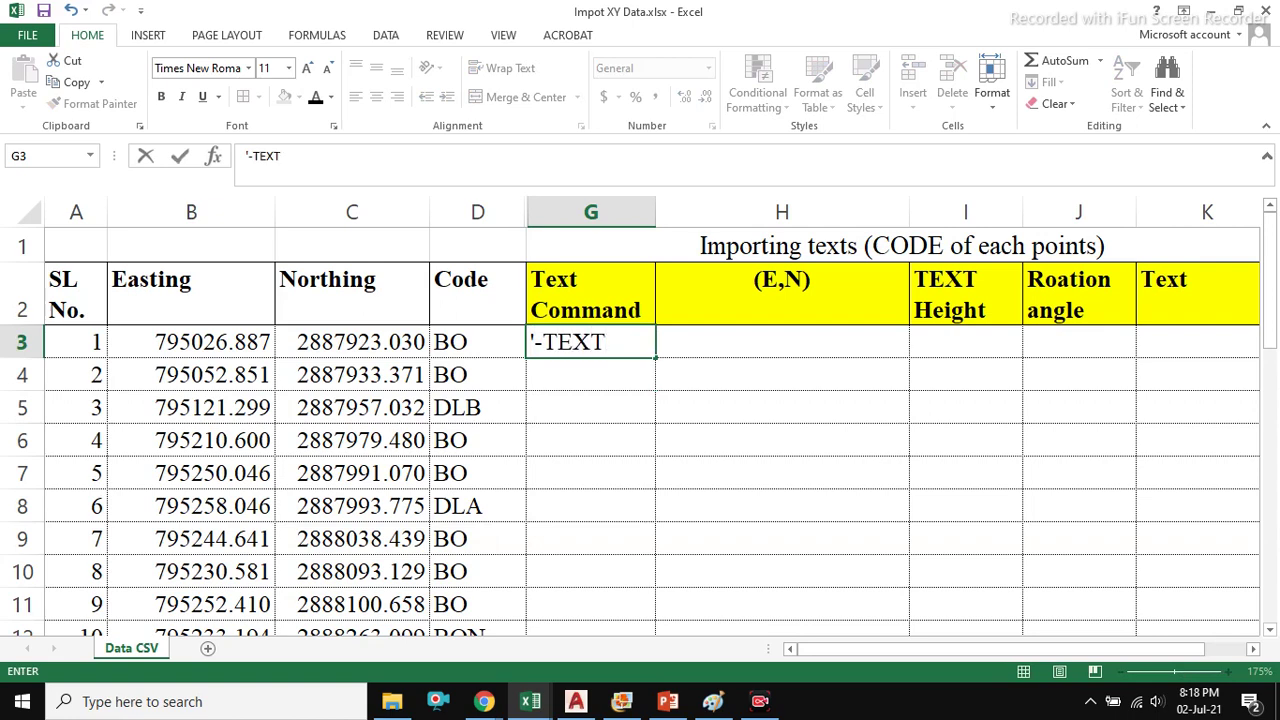
pyautogui.press('Return')
pyautogui.click(591, 342)
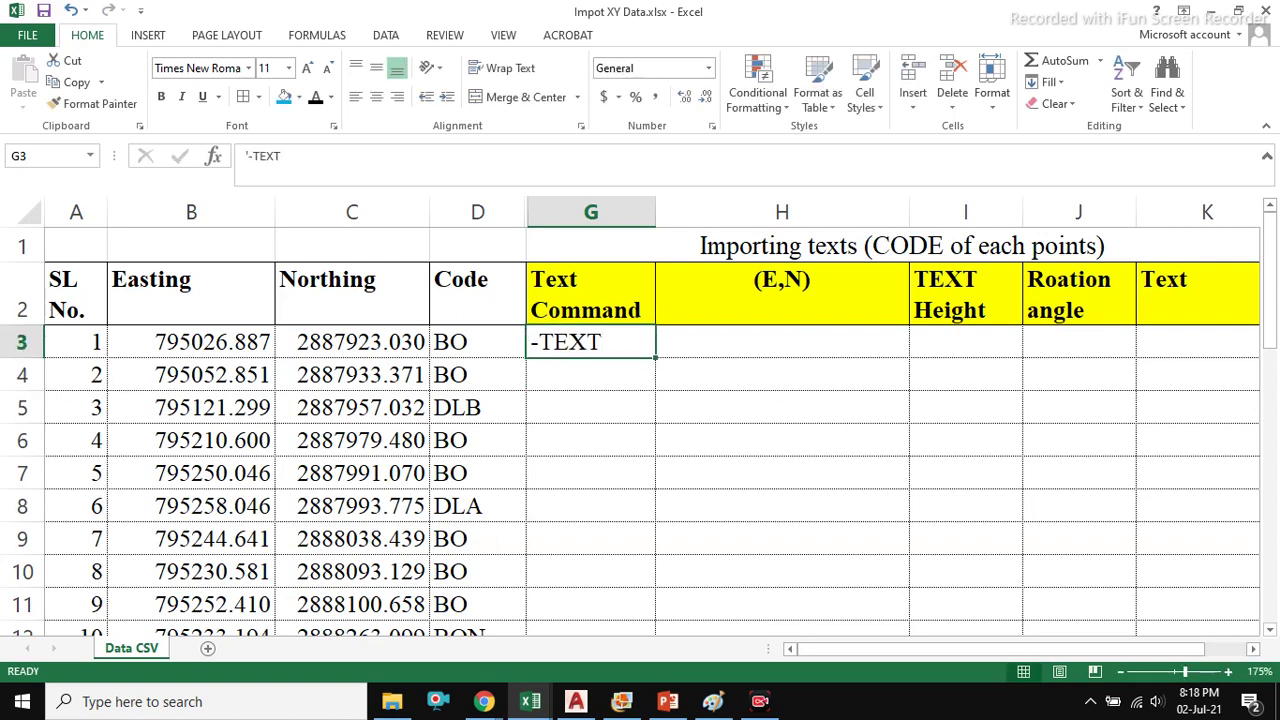
# - Join the first point's easting and northing with a comma in H3 using the formula =B3&","&C3
pyautogui.click(782, 342)
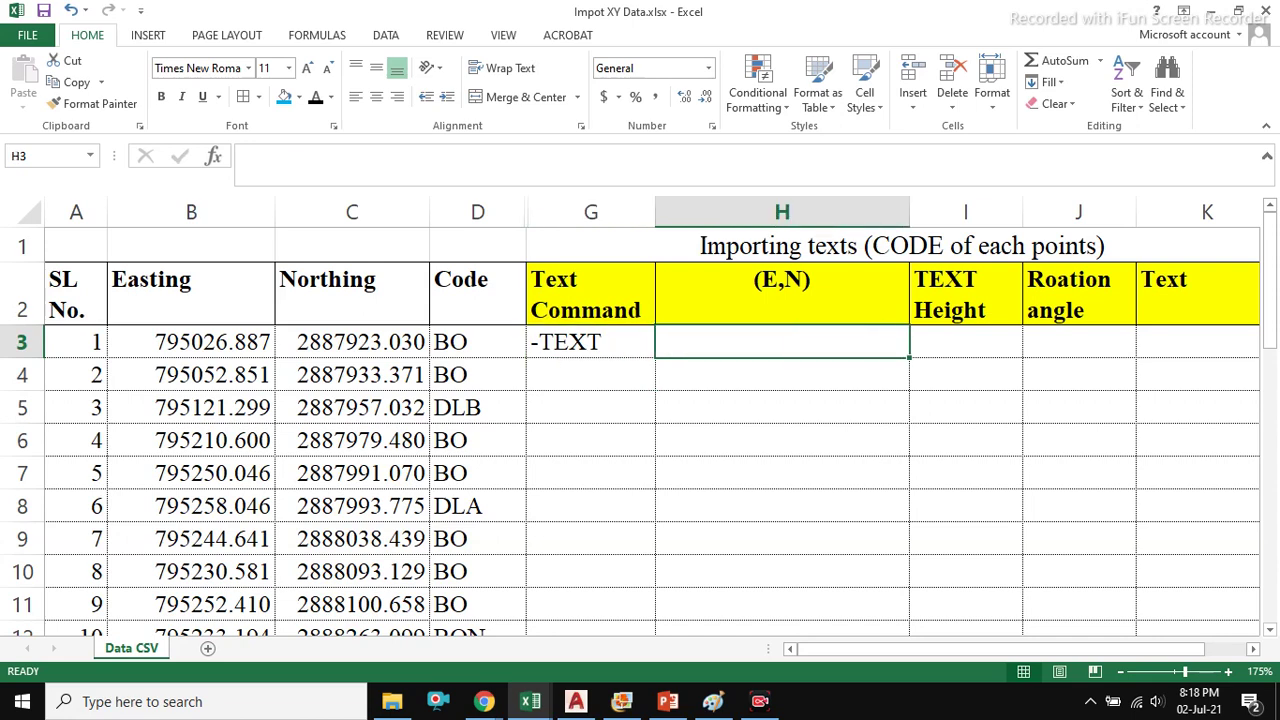
pyautogui.write('=')
pyautogui.click(191, 342)
pyautogui.write('&')
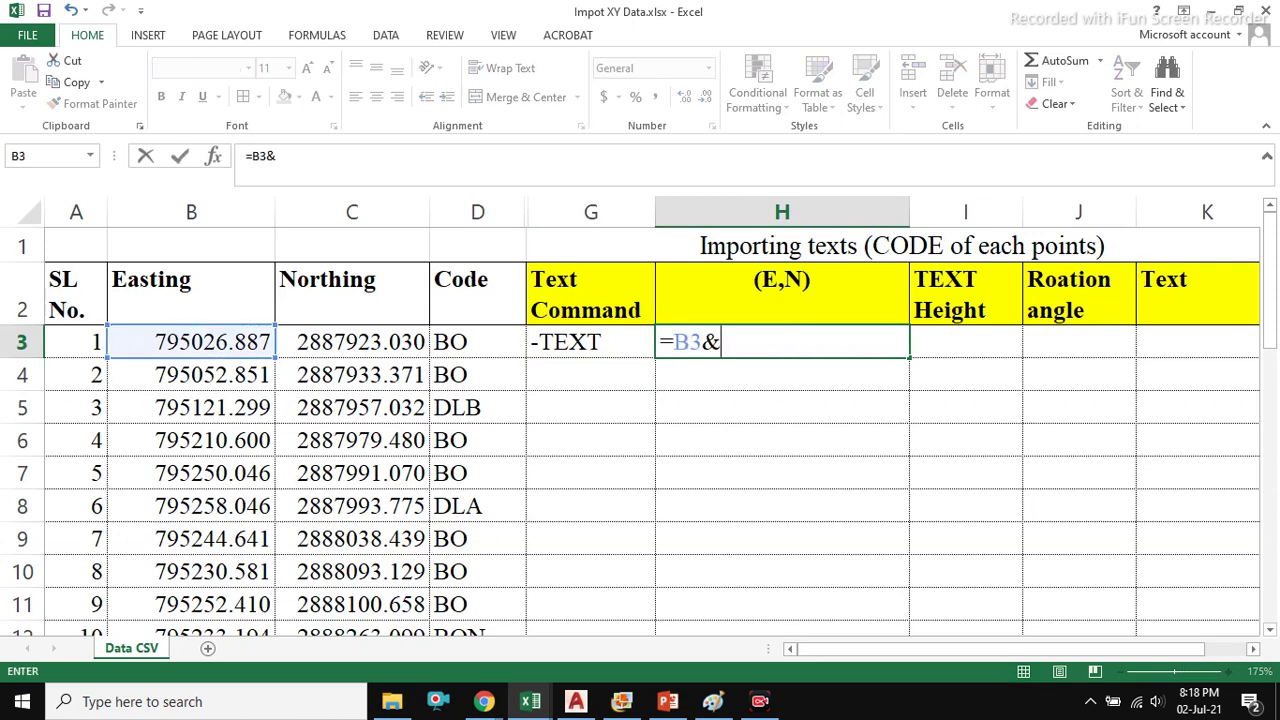
pyautogui.write('","&')
pyautogui.click(352, 342)
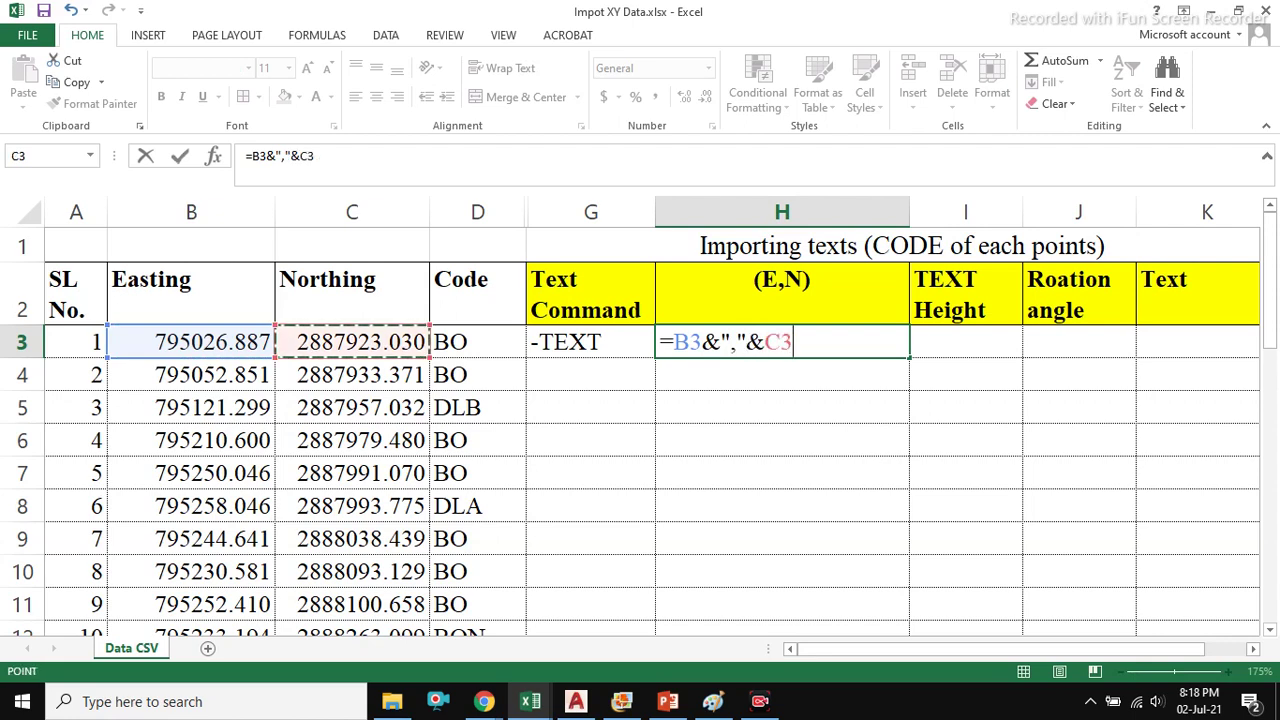
pyautogui.press('Return')
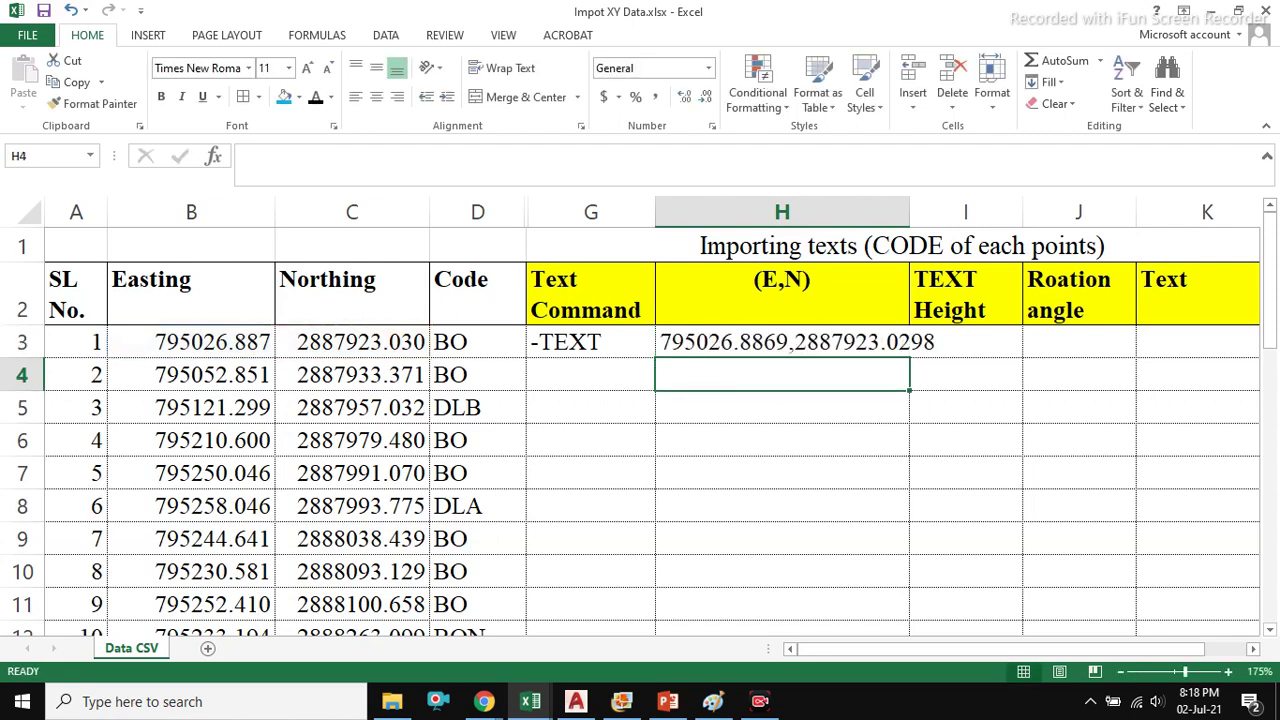
# - Autofit the width of column H and enter 4 as the first point's text height in I3
pyautogui.click(782, 342)
pyautogui.doubleClick(909, 212)
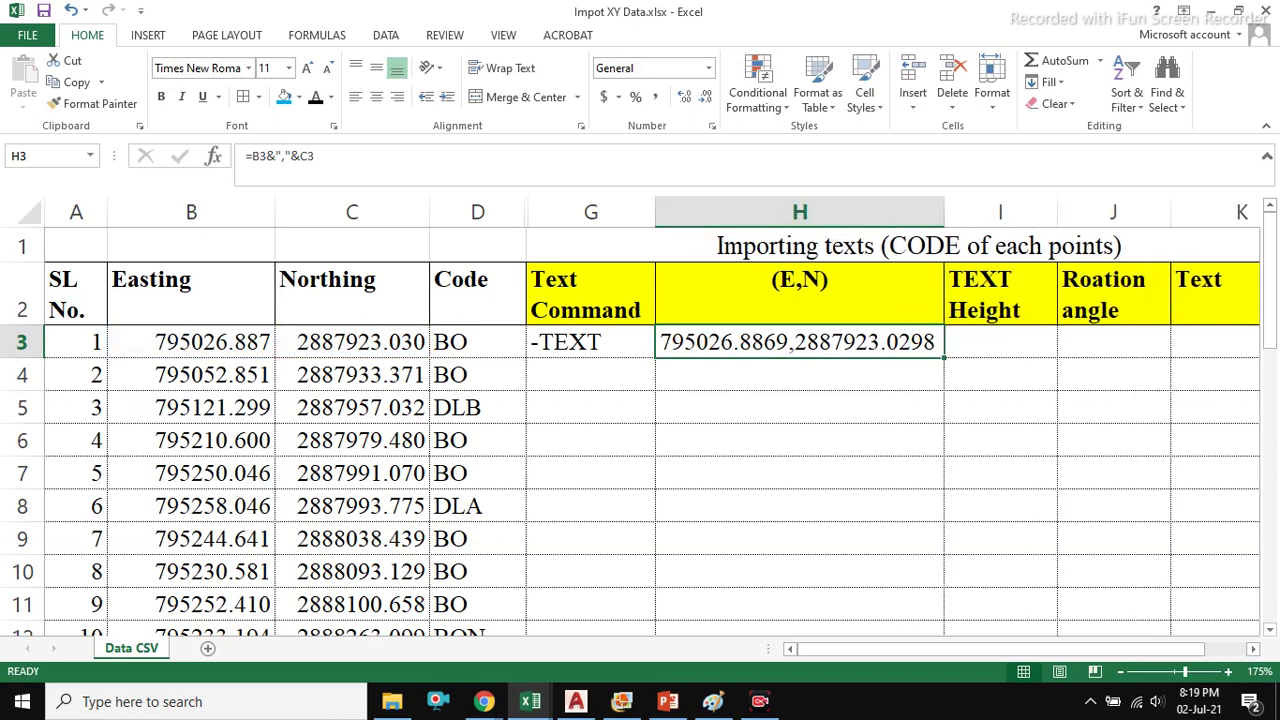
pyautogui.click(1000, 342)
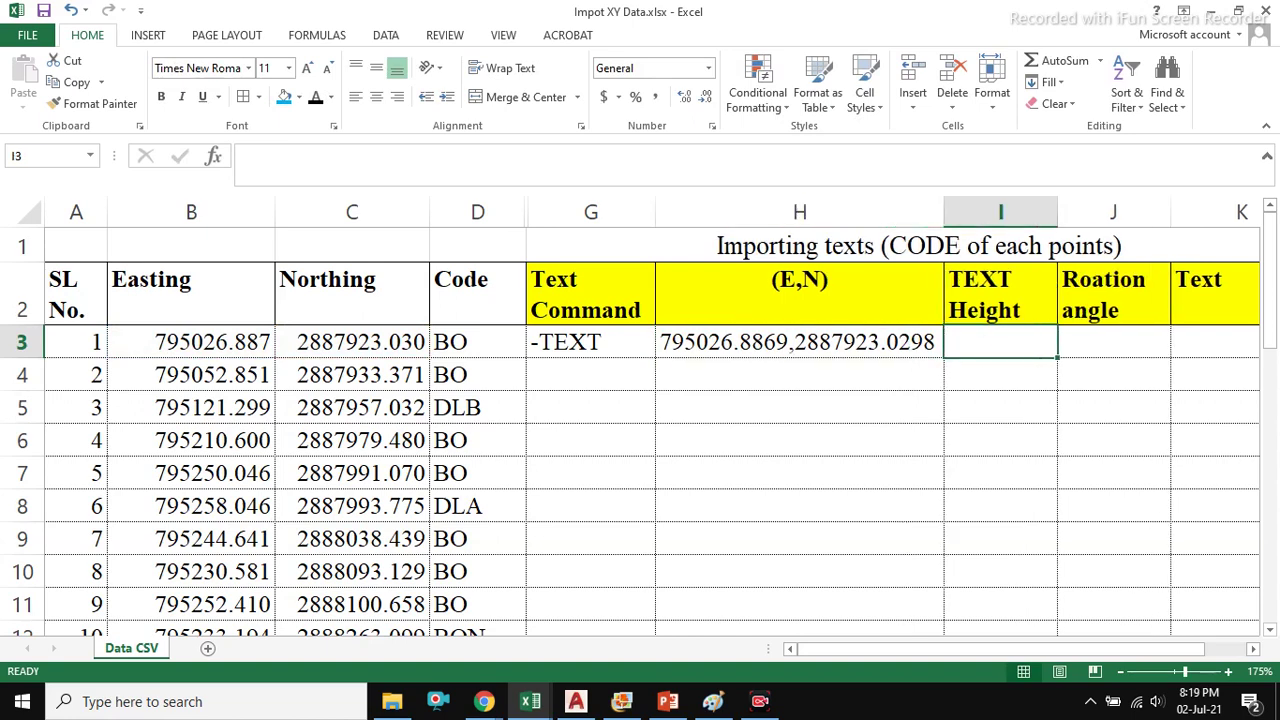
pyautogui.write('4')
pyautogui.press('Return')
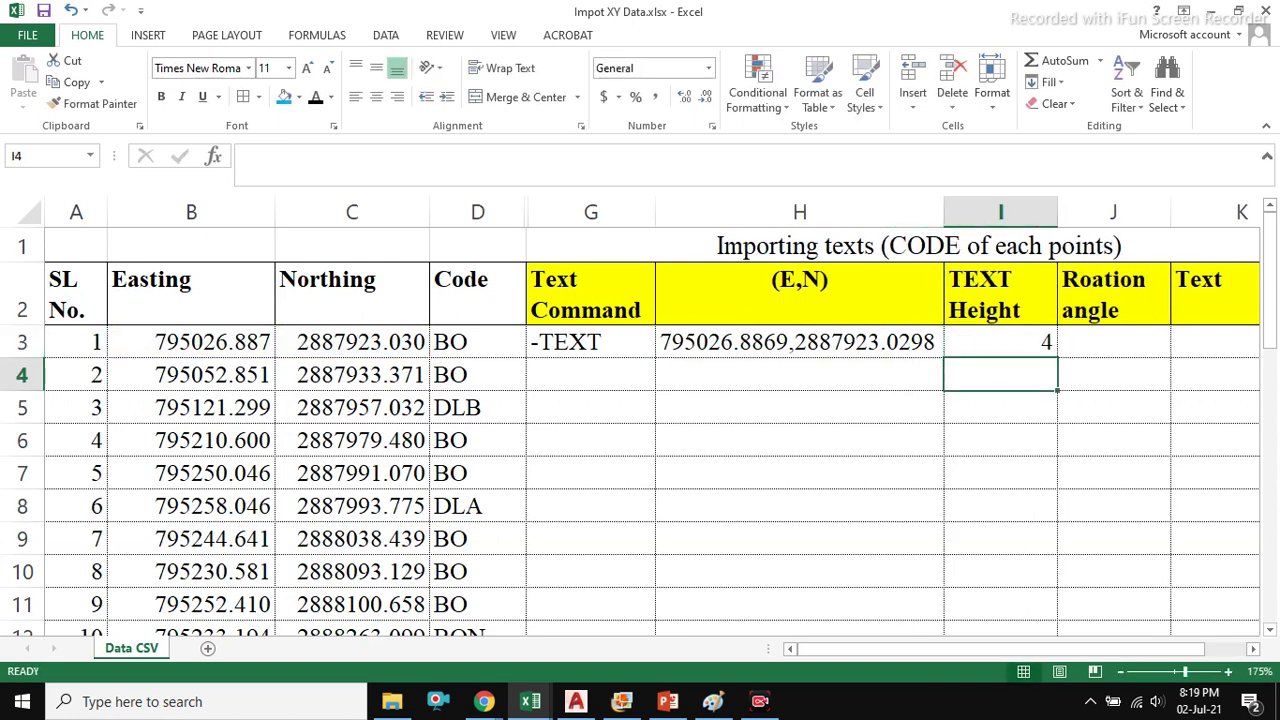
# - Enter a rotation angle of 0 in J3 and reference the first point's code in K3 with the formula =D3
pyautogui.click(1113, 342)
pyautogui.write('0')
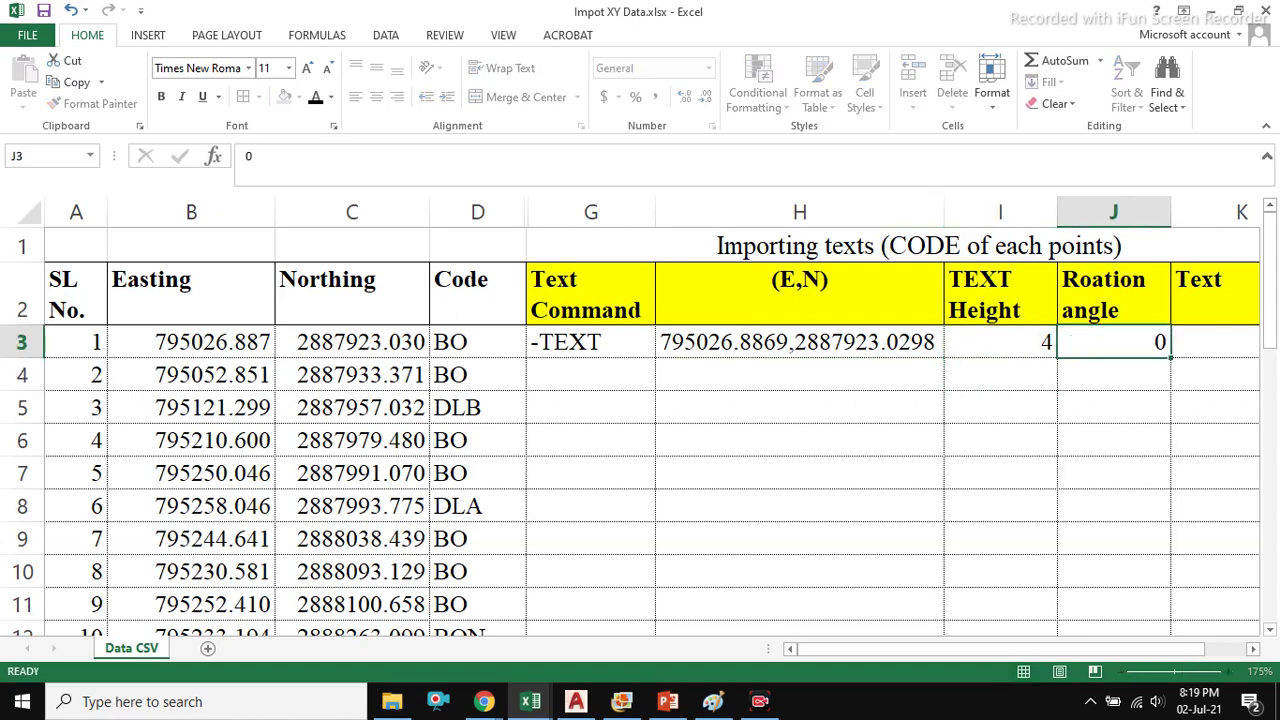
pyautogui.press('Return')
pyautogui.click(1215, 342)
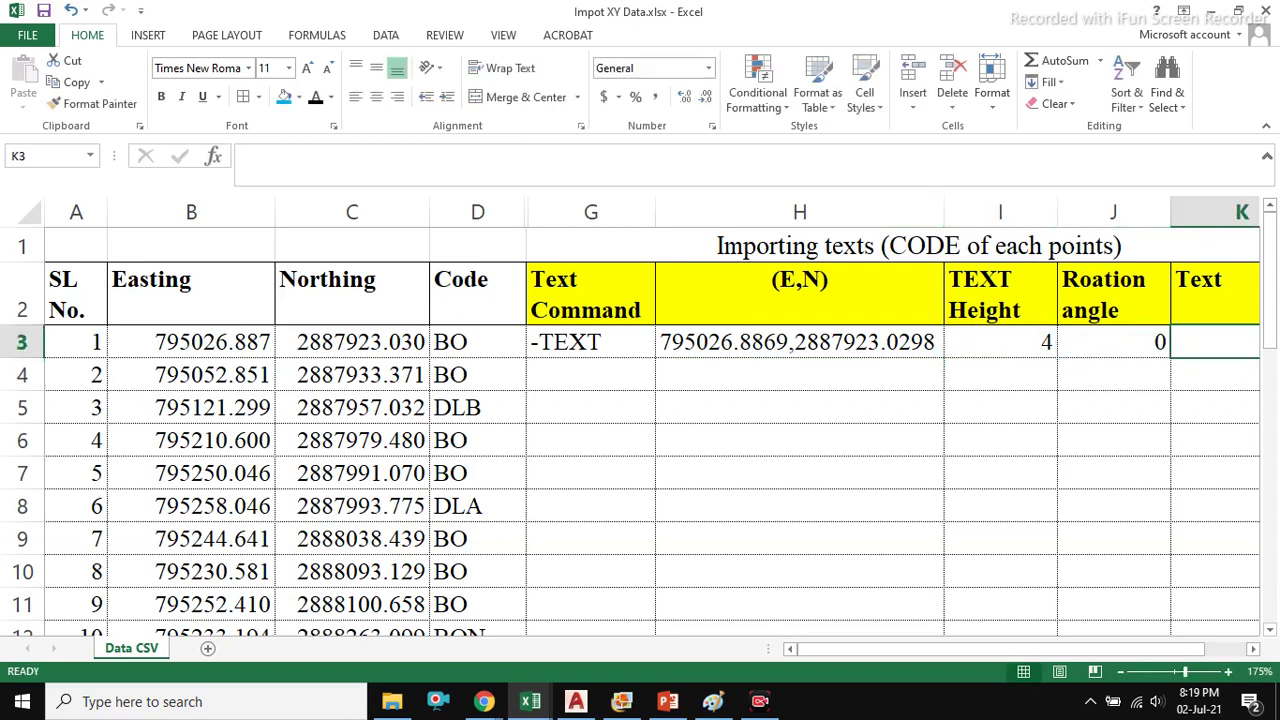
pyautogui.write('=')
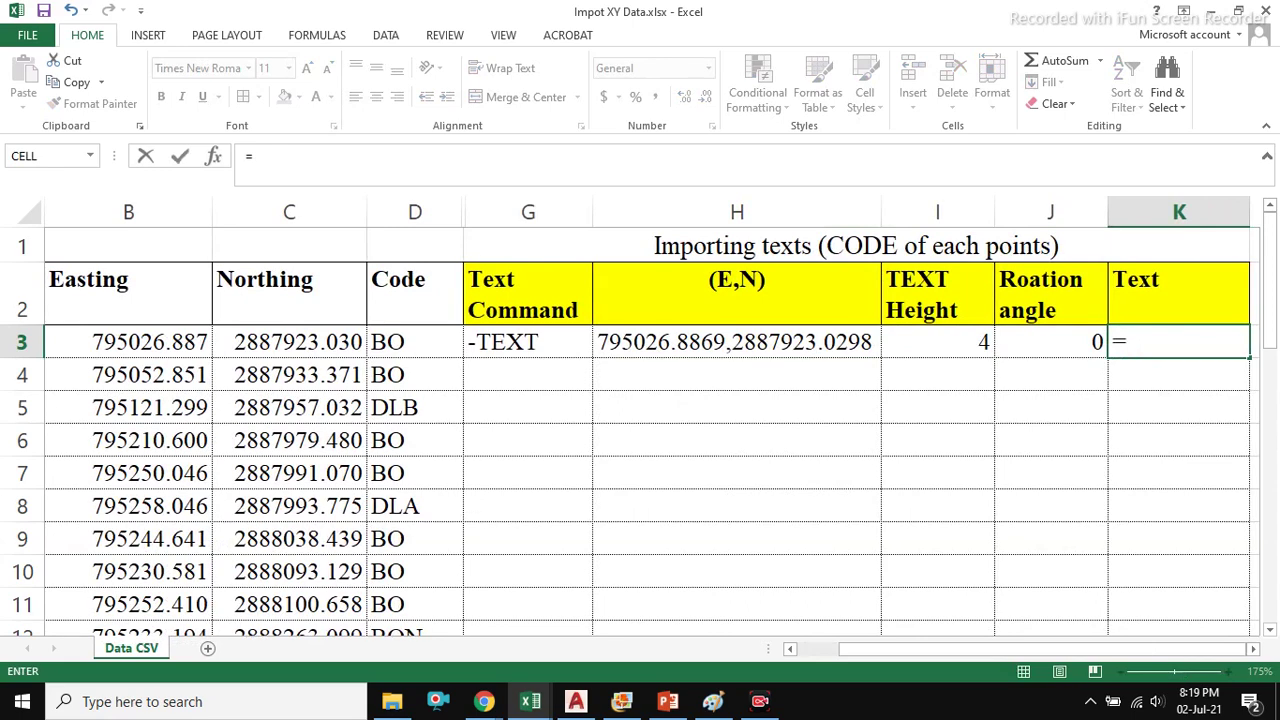
pyautogui.click(415, 342)
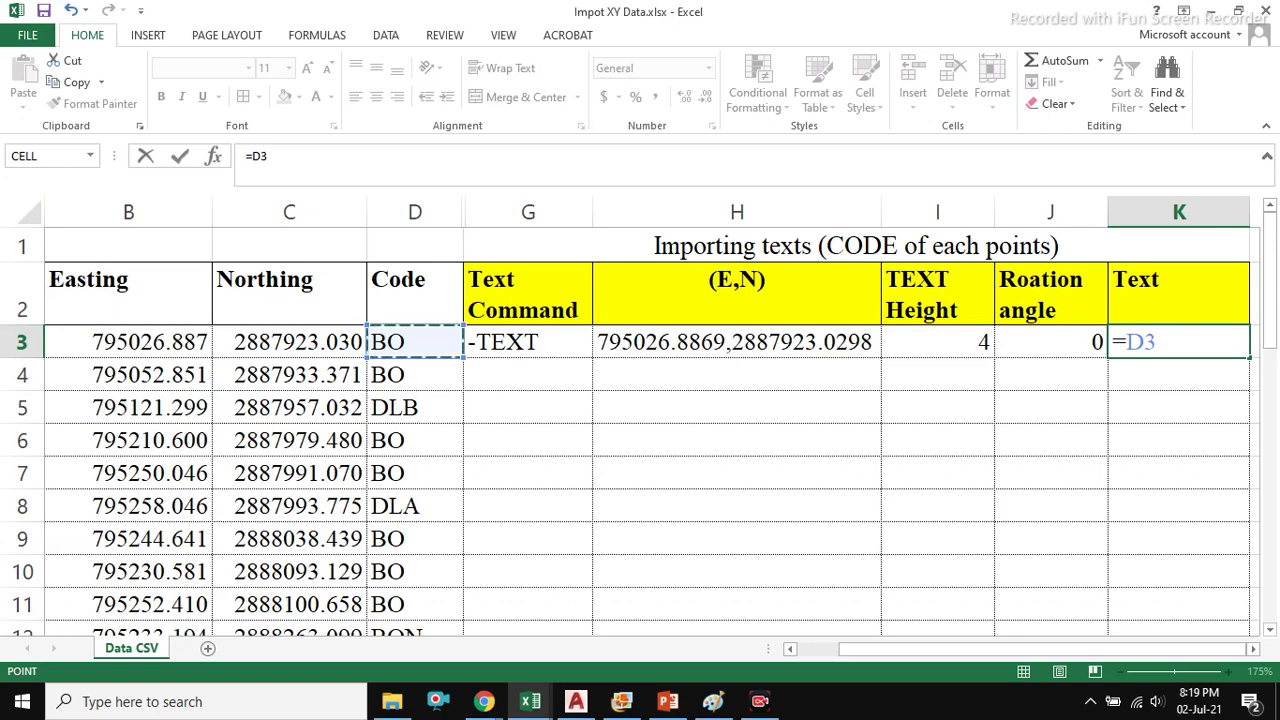
pyautogui.press('Return')
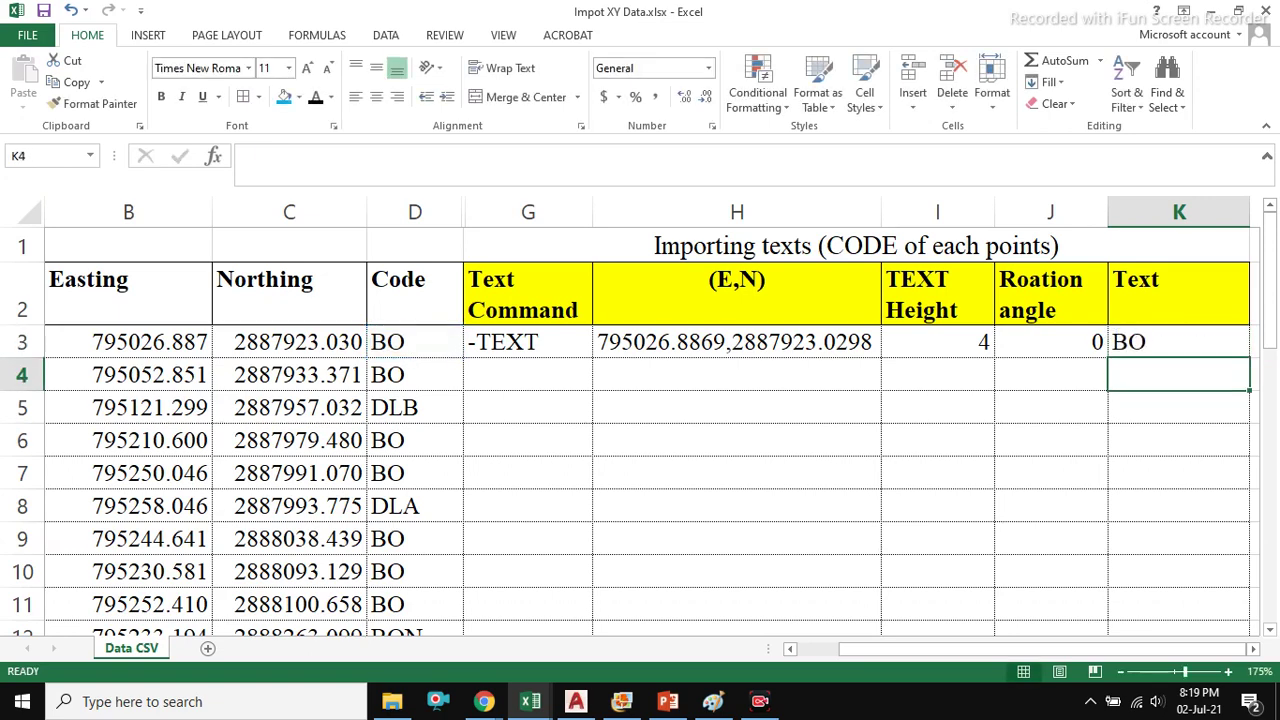
# - Fill the text command row G3:K3 down through row 36 for all survey points
pyautogui.click(1179, 342)
pyautogui.moveTo(528, 342); pyautogui.dragTo(1179, 342)
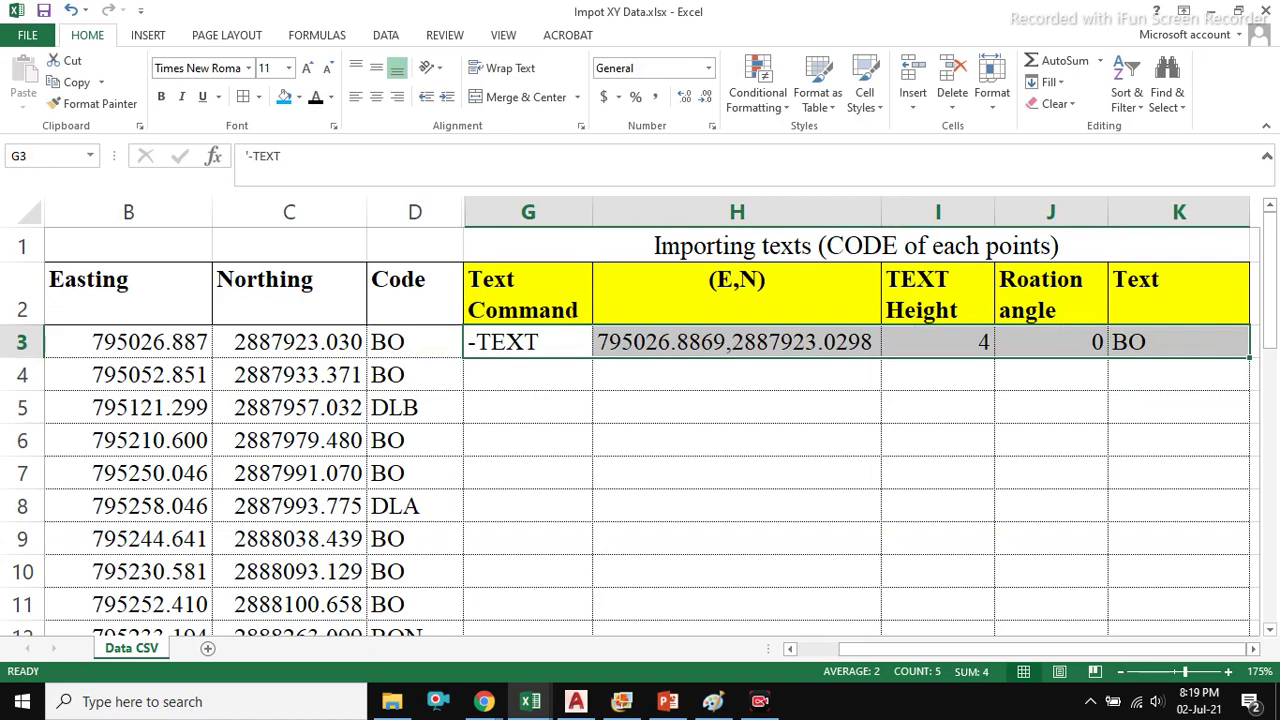
pyautogui.moveTo(1249, 357); pyautogui.dragTo(928, 588)
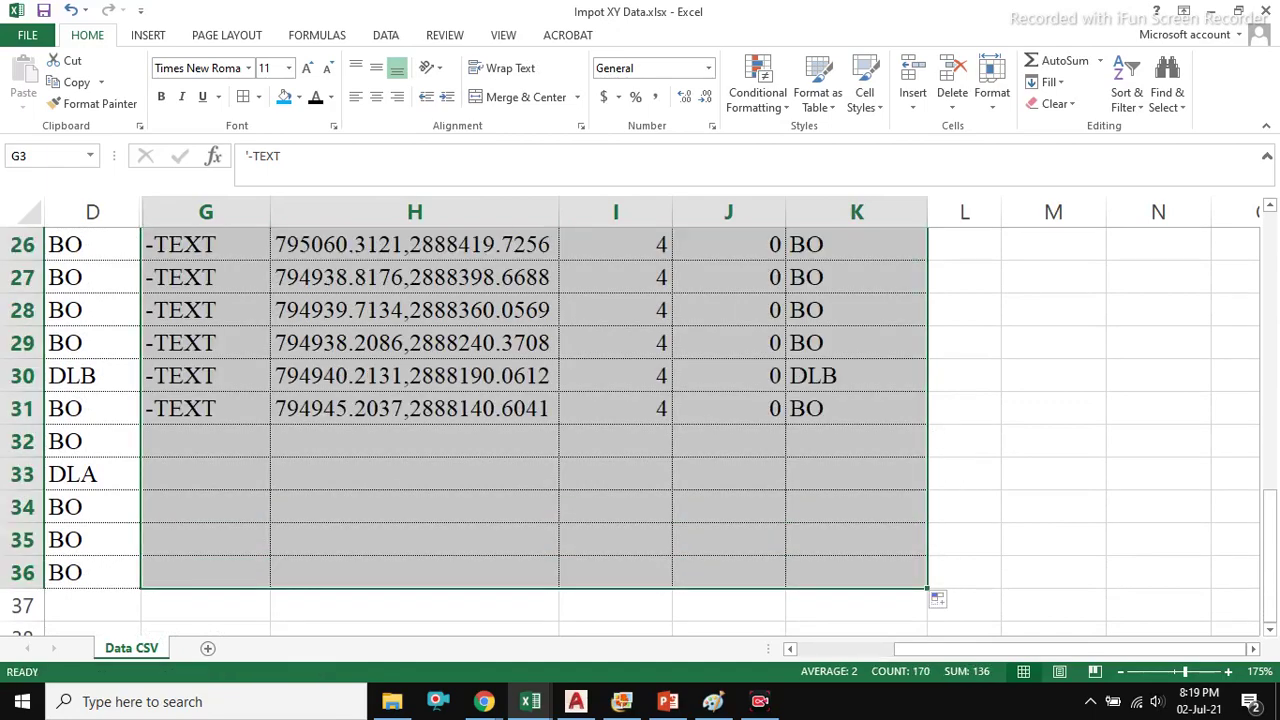
pyautogui.scroll(9, 640, 430)
pyautogui.click(615, 407)
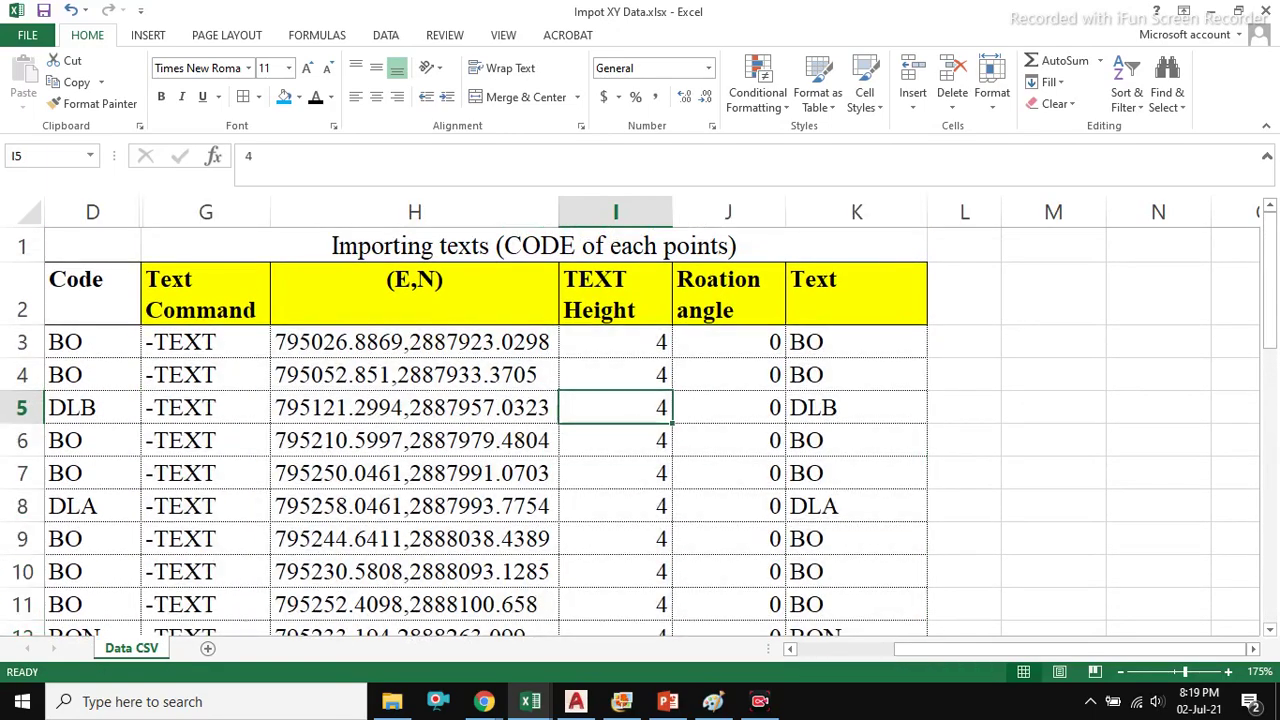
# - Copy the text command cells G3:K5 for the first three survey points
pyautogui.click(414, 342)
pyautogui.hotkey('shift', 'Home')
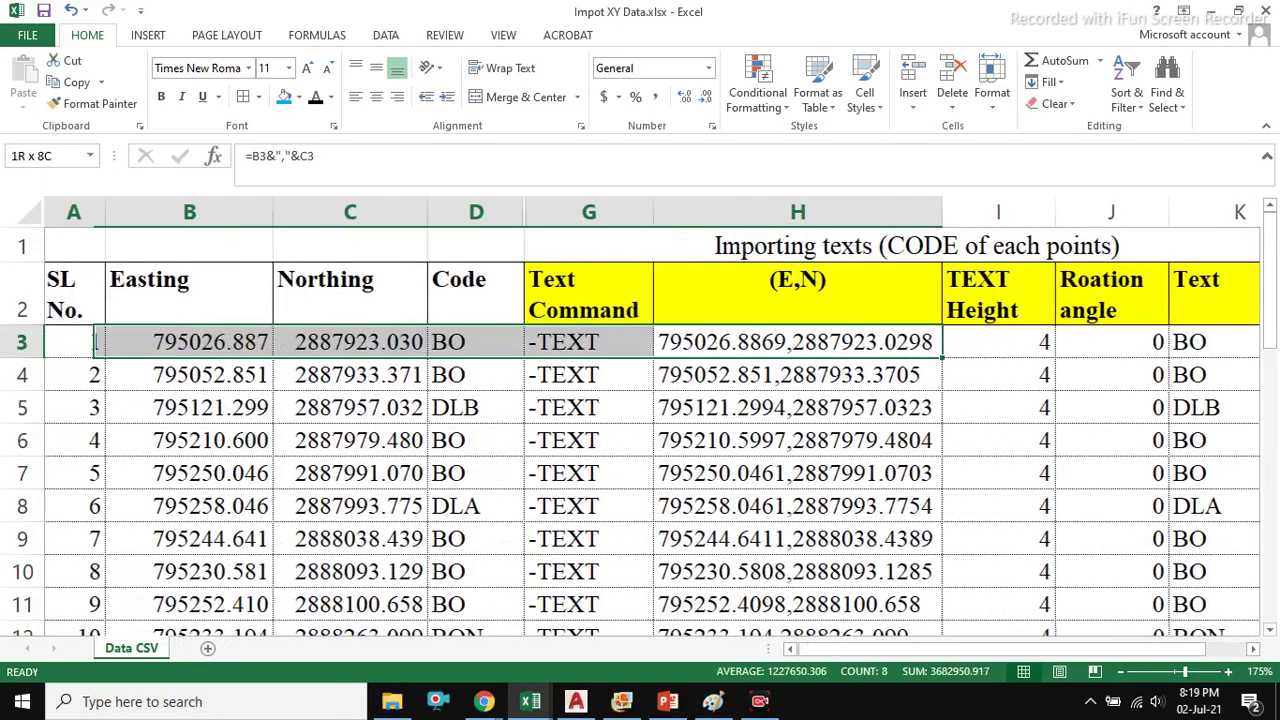
pyautogui.click(800, 440)
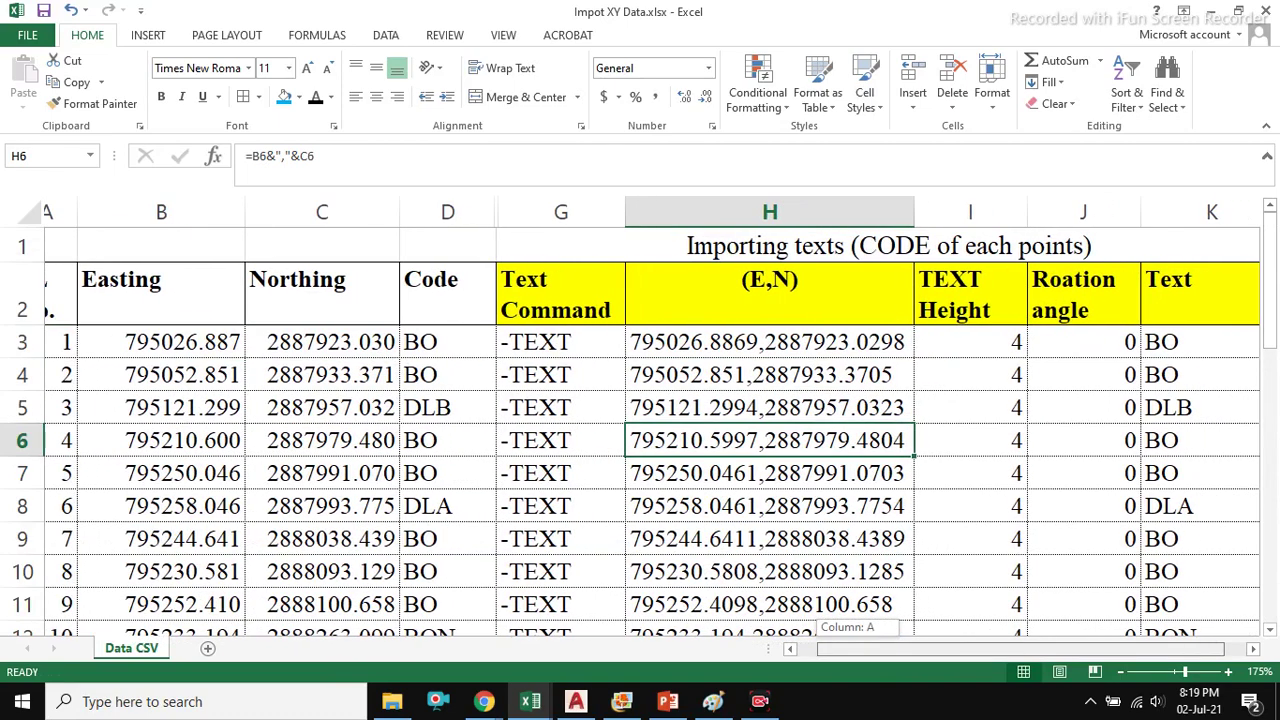
pyautogui.hscroll(1, 654, 427)
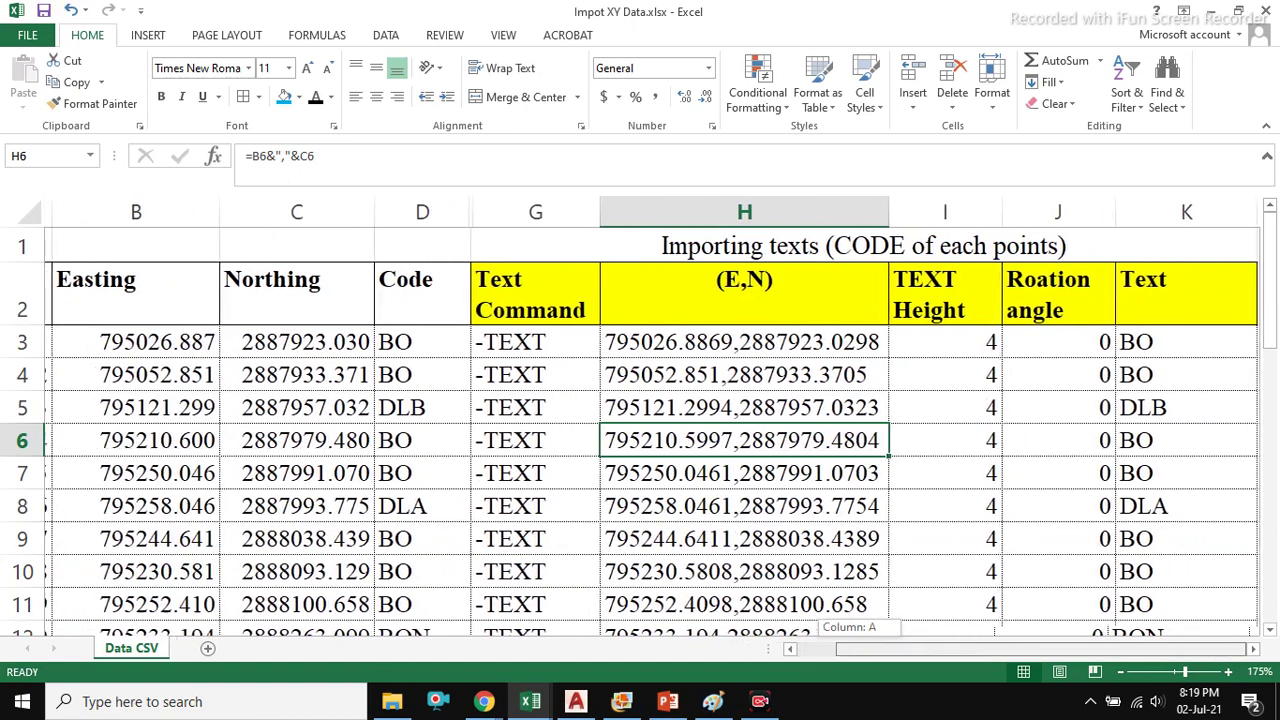
pyautogui.moveTo(528, 342); pyautogui.dragTo(1150, 407)
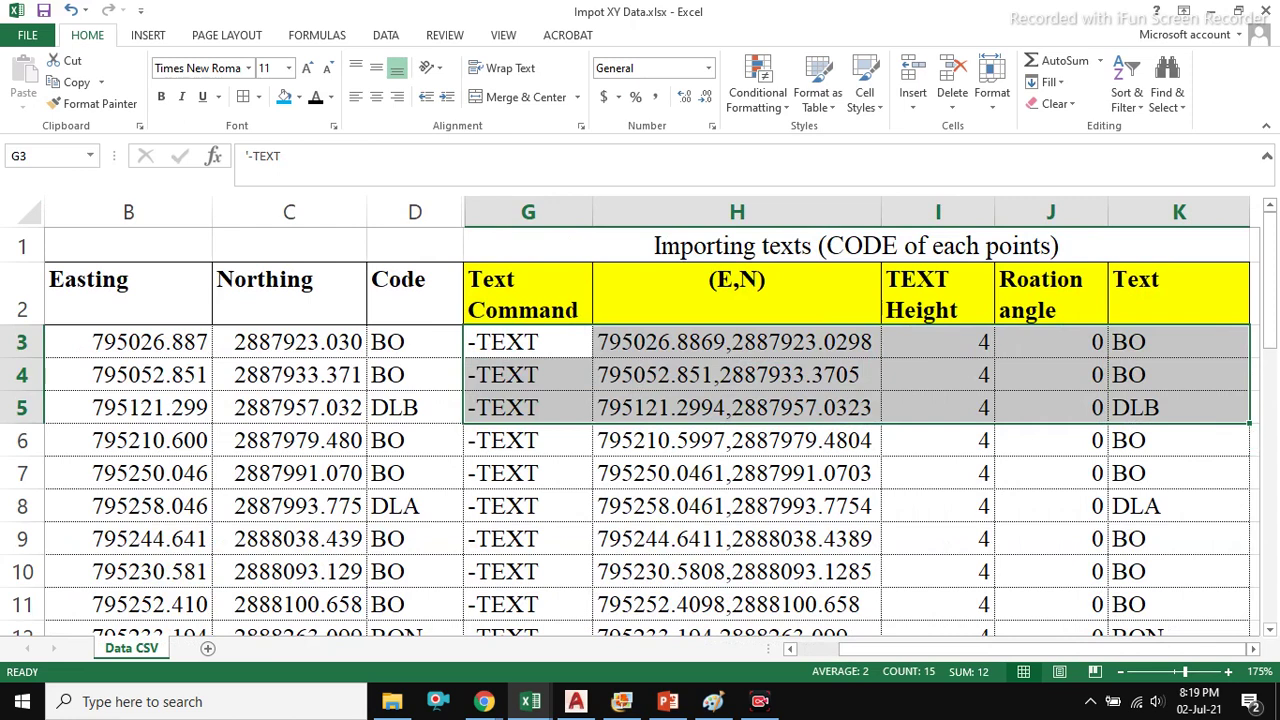
pyautogui.rightClick(848, 375)
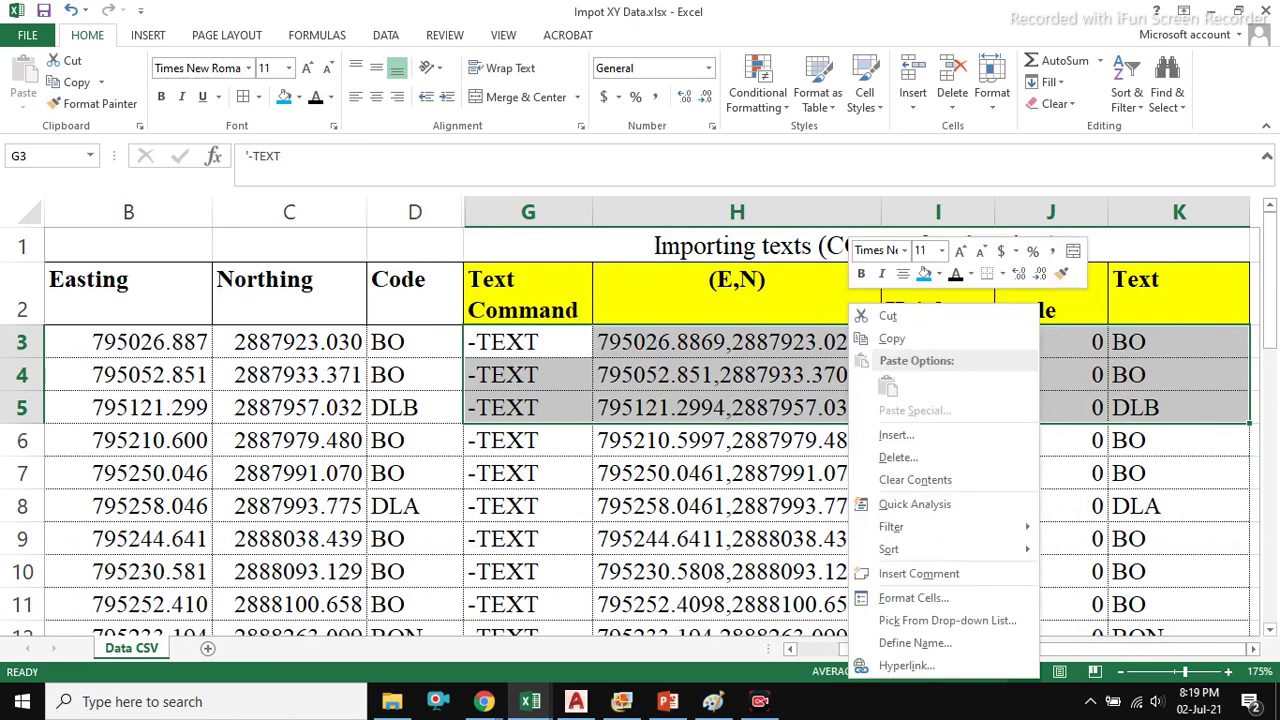
pyautogui.click(880, 338)
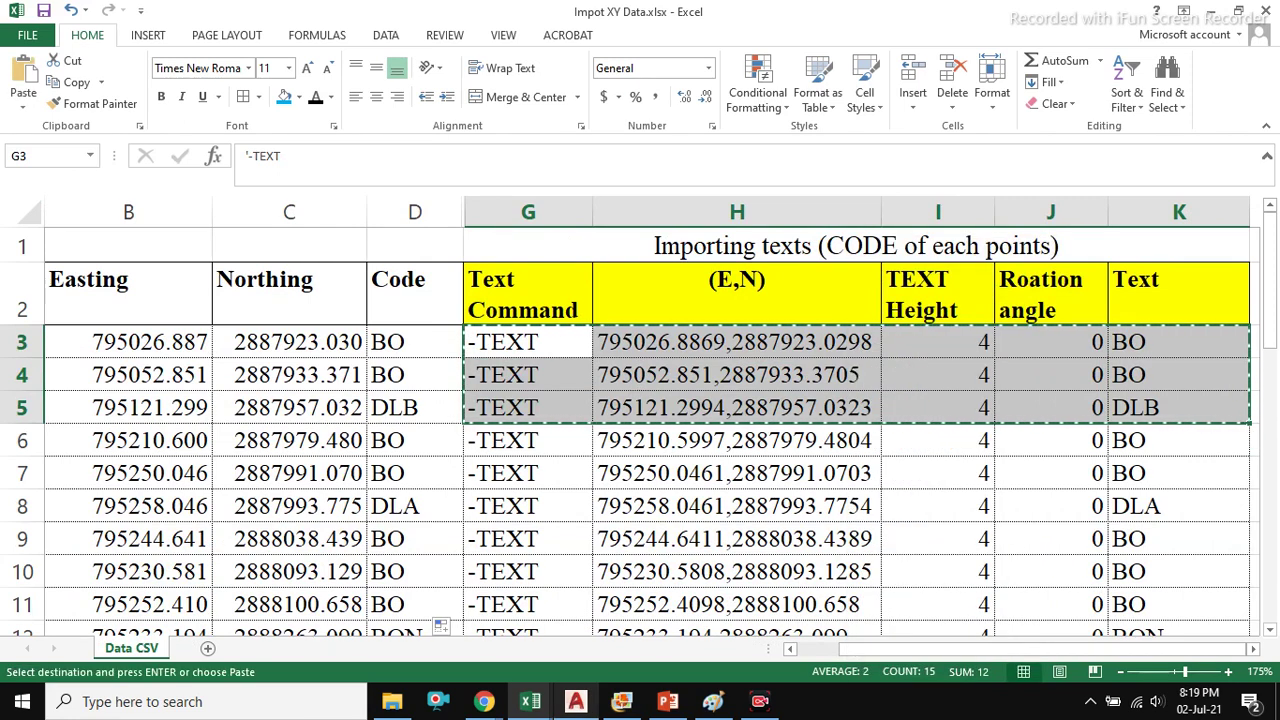
# - Switch to AutoCAD and paste the copied rows at the command line to place the codes BO, BO and DLB
pyautogui.click(576, 701)
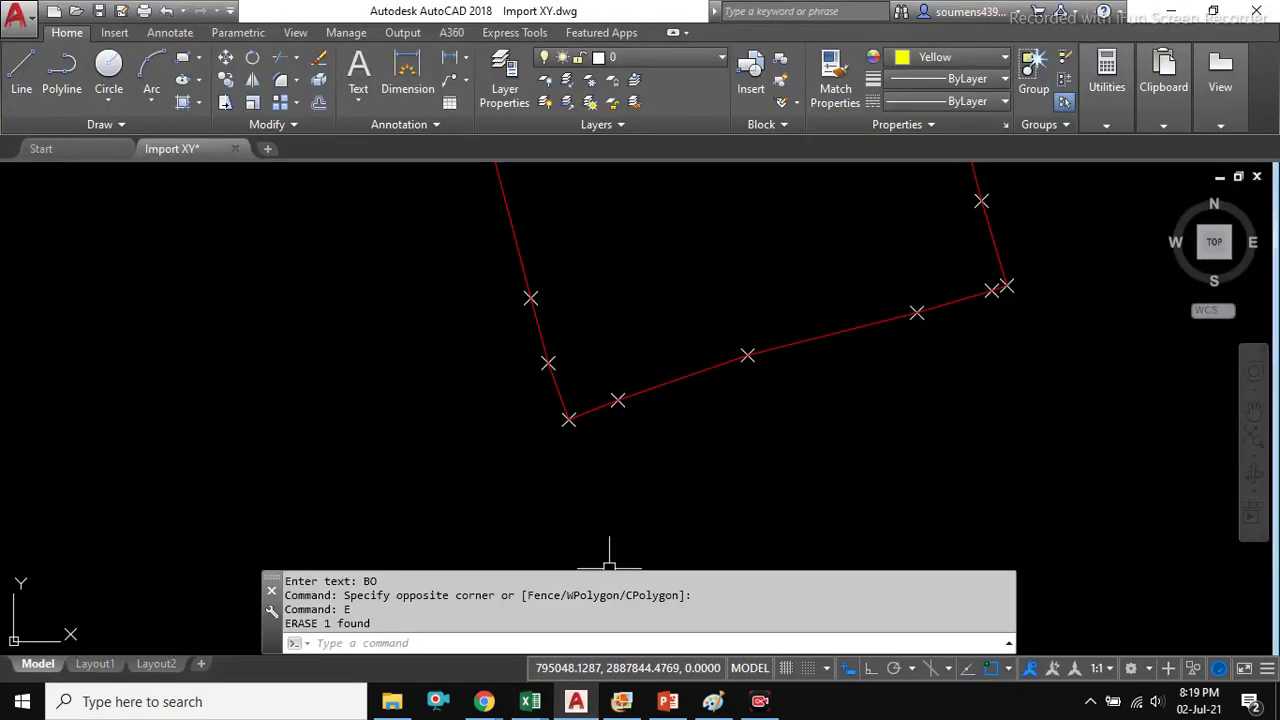
pyautogui.rightClick(596, 636)
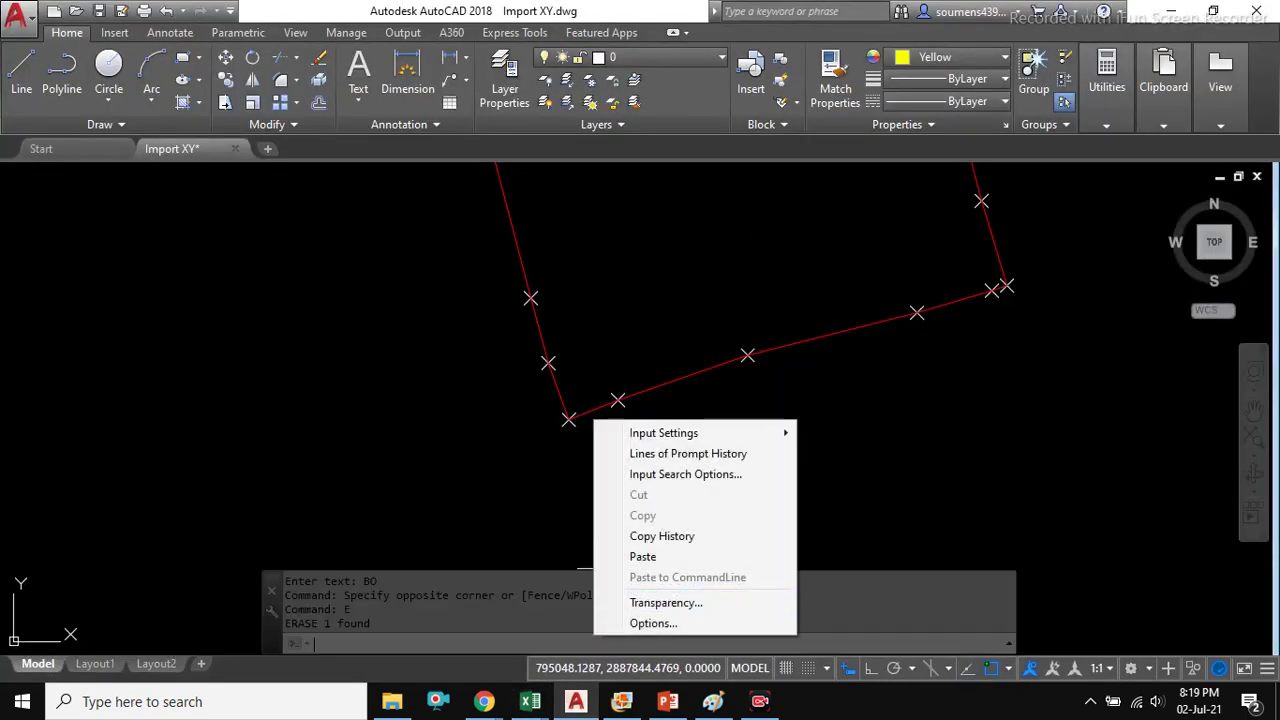
pyautogui.click(643, 556)
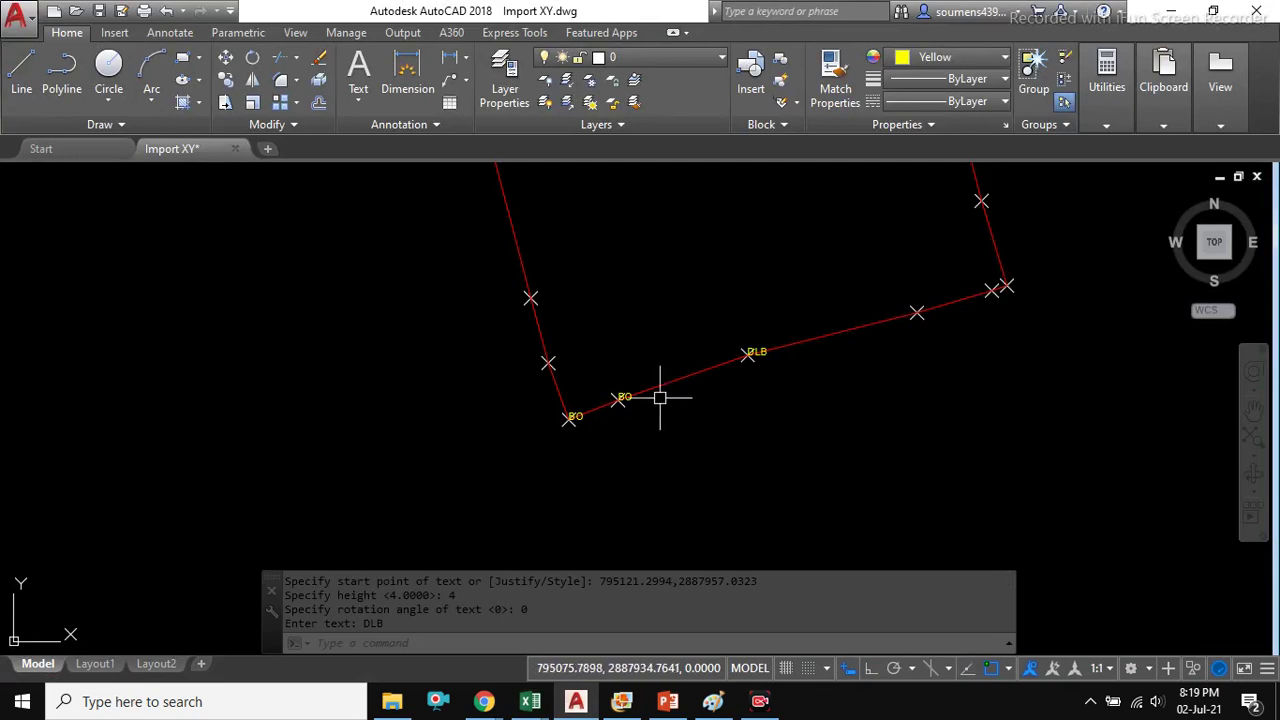
pyautogui.scroll(3, 640, 398)
pyautogui.scroll(-4, 700, 330)
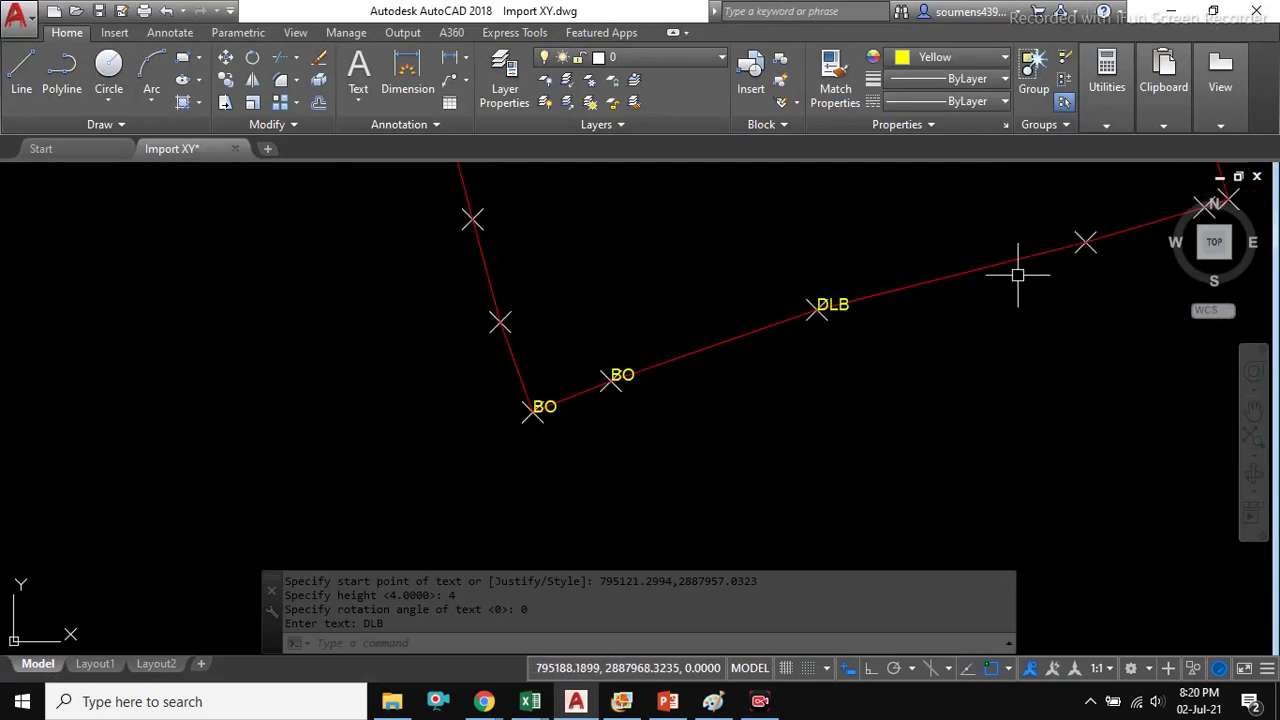
pyautogui.scroll(2, 944, 272)
# - Compare the copied rows in Impot XY Data.xlsx with the code texts placed at the points in AutoCAD
pyautogui.moveTo(530, 701)
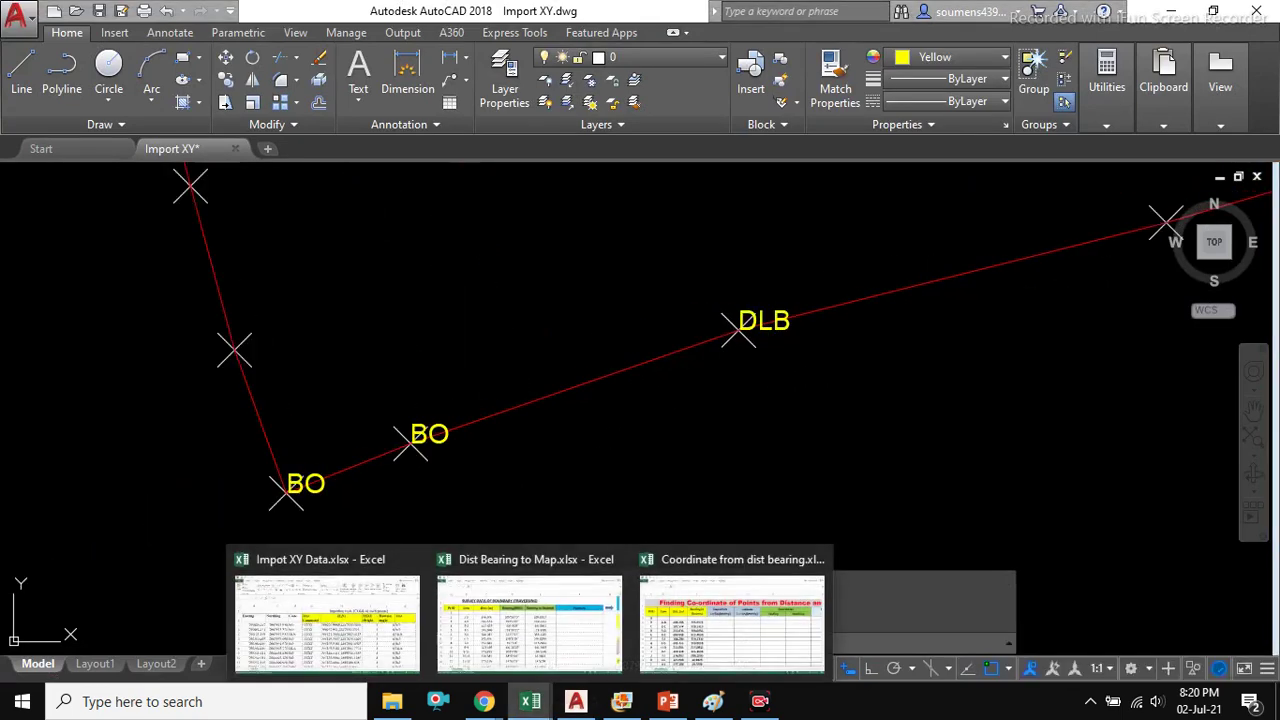
pyautogui.click(327, 612)
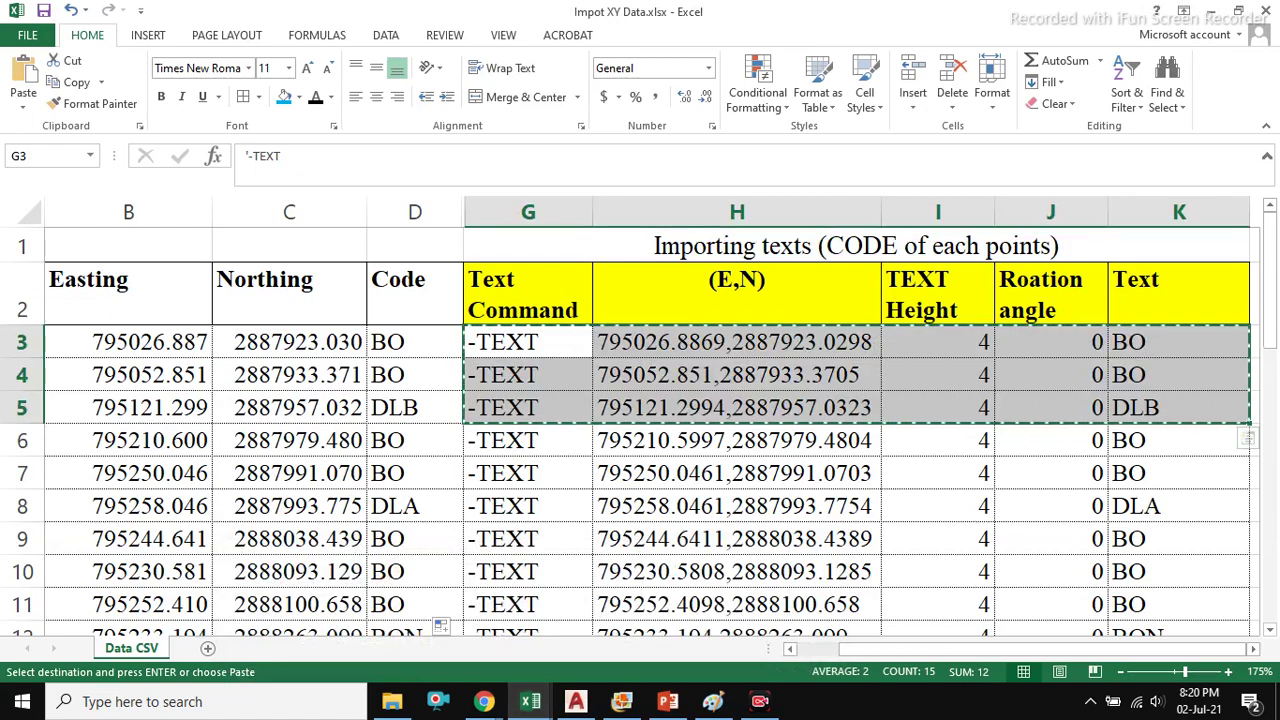
pyautogui.click(576, 701)
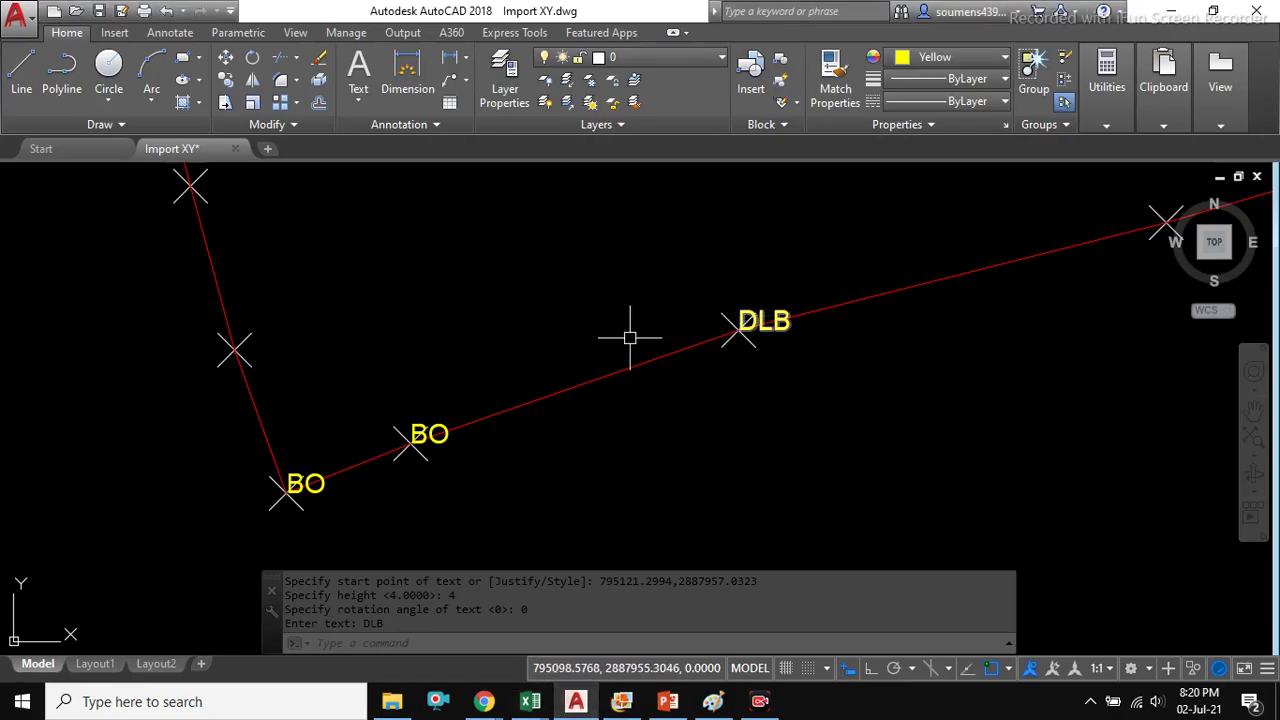
pyautogui.scroll(2, 330, 475)
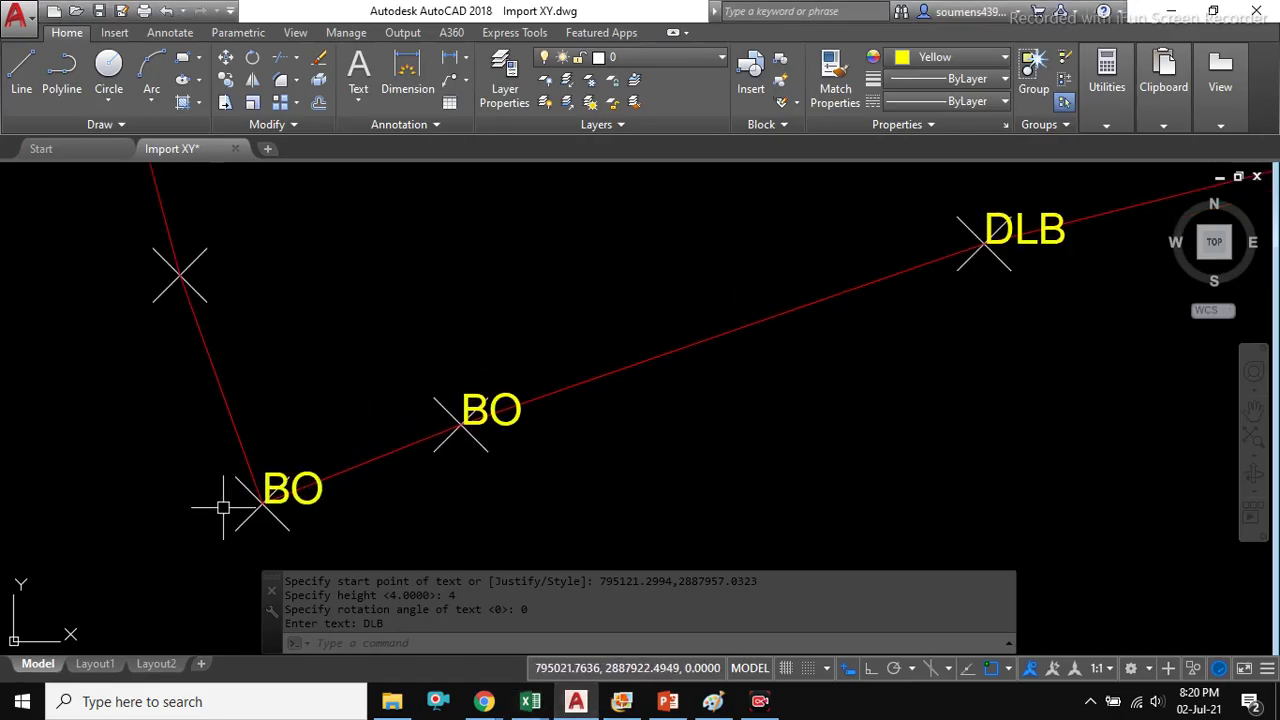
pyautogui.scroll(-4, 960, 250)
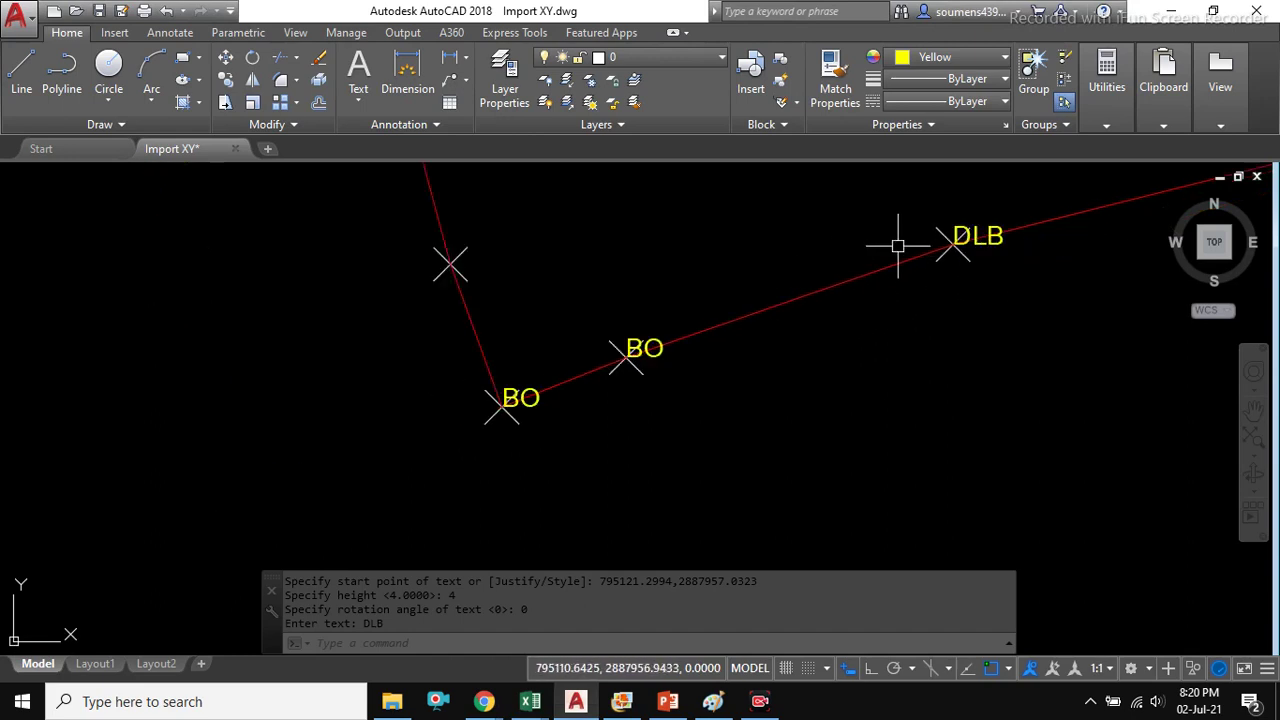
# - Move the first point's BO text about 4.9 units upward, clear of its point marker
pyautogui.scroll(6, 680, 320)
pyautogui.moveTo(620, 334)
pyautogui.mouseDown(button='middle')
pyautogui.moveTo(593, 347)
pyautogui.moveTo(572, 330)
pyautogui.mouseUp(button='middle')
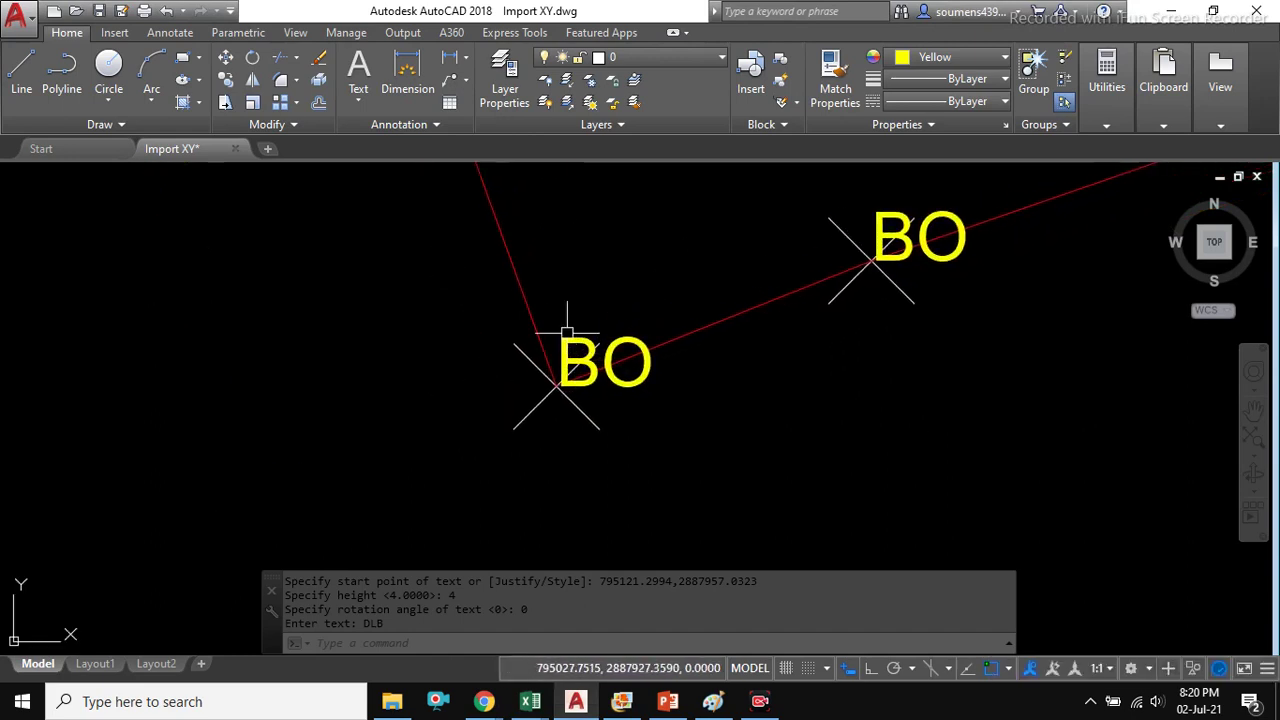
pyautogui.click(558, 383)
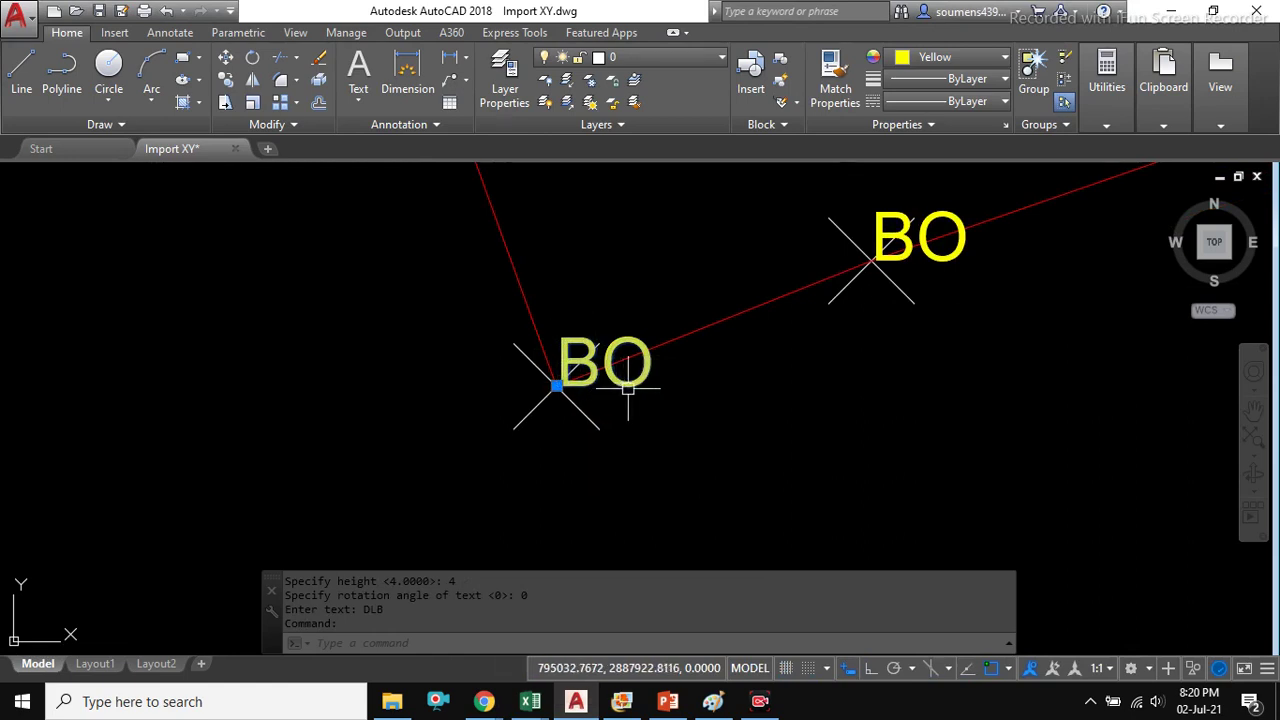
pyautogui.write('M')
pyautogui.press('Return')
pyautogui.click(707, 462)
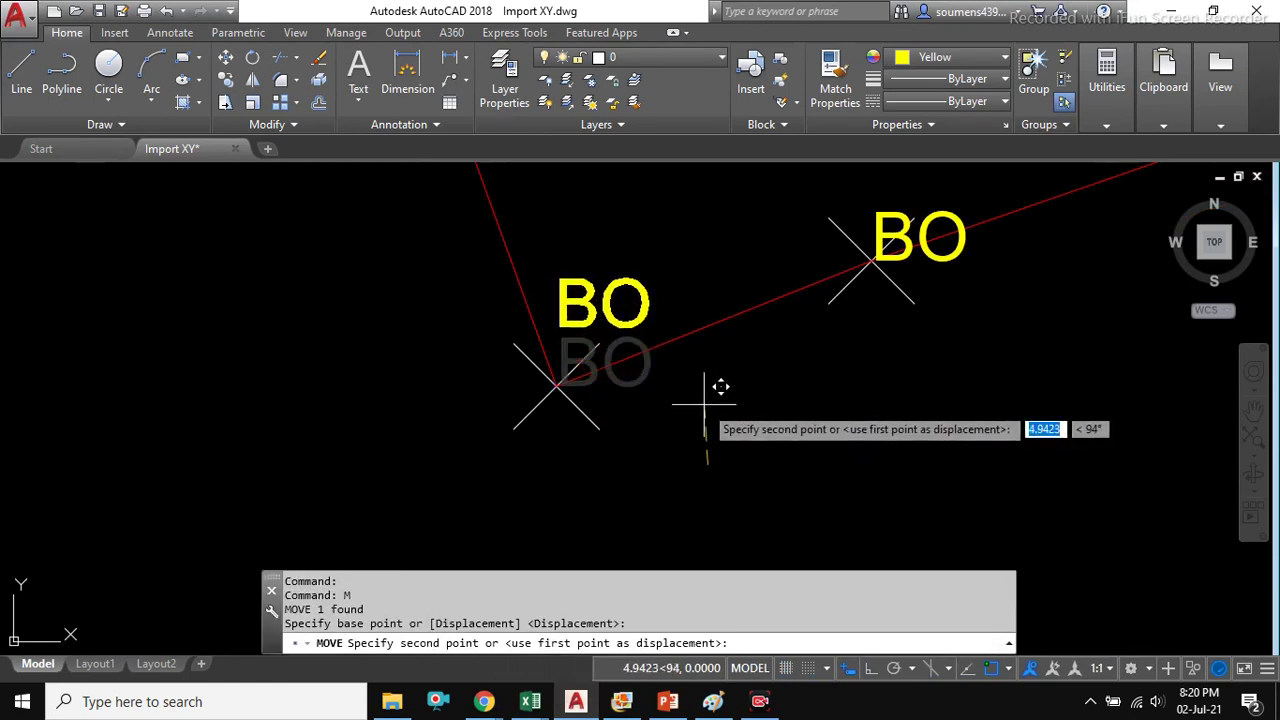
pyautogui.click(704, 405)
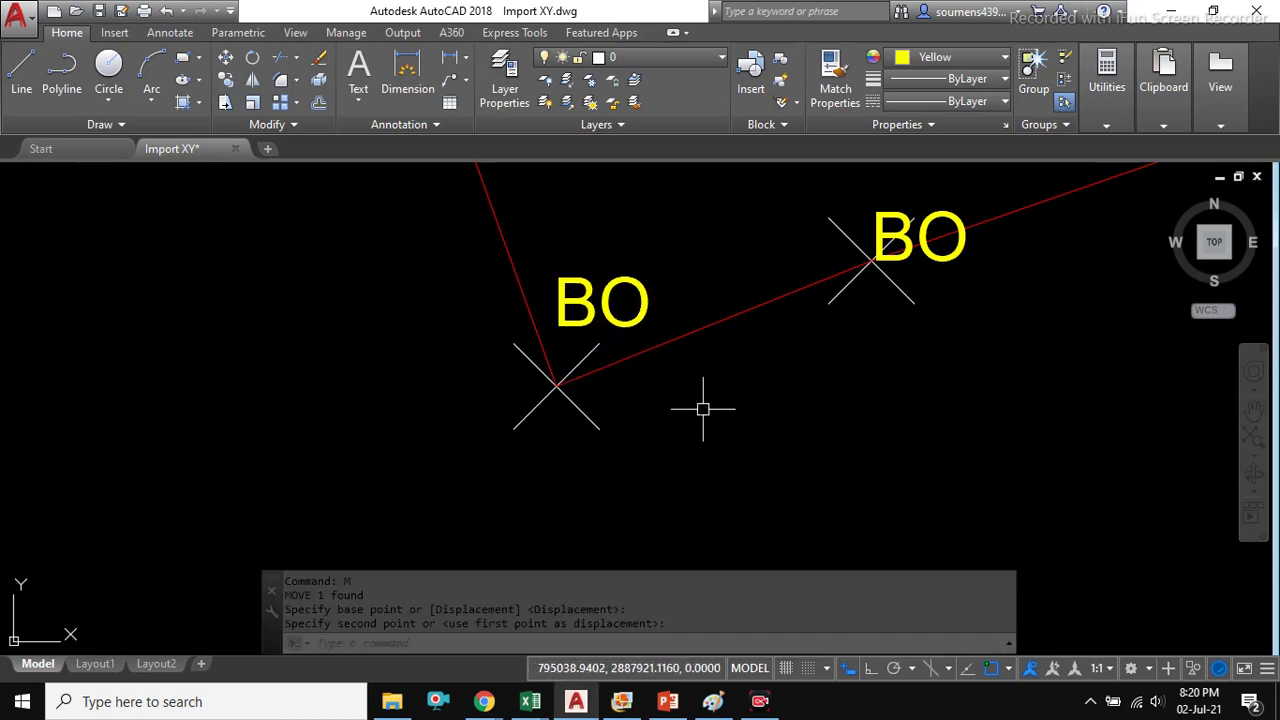
# - Gauge the offset between the first survey point and its BO text with a temporary polyline
pyautogui.write('PL')
pyautogui.press('Return')
pyautogui.click(556, 383)
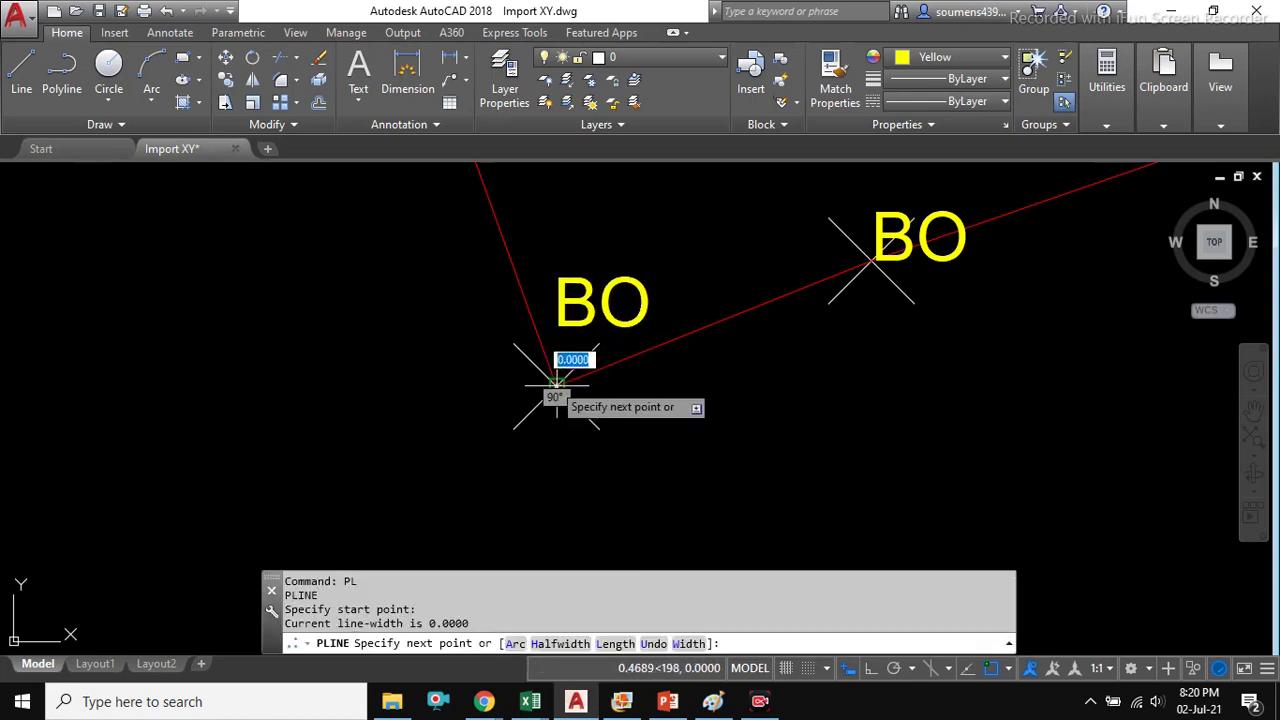
pyautogui.scroll(4, 550, 342)
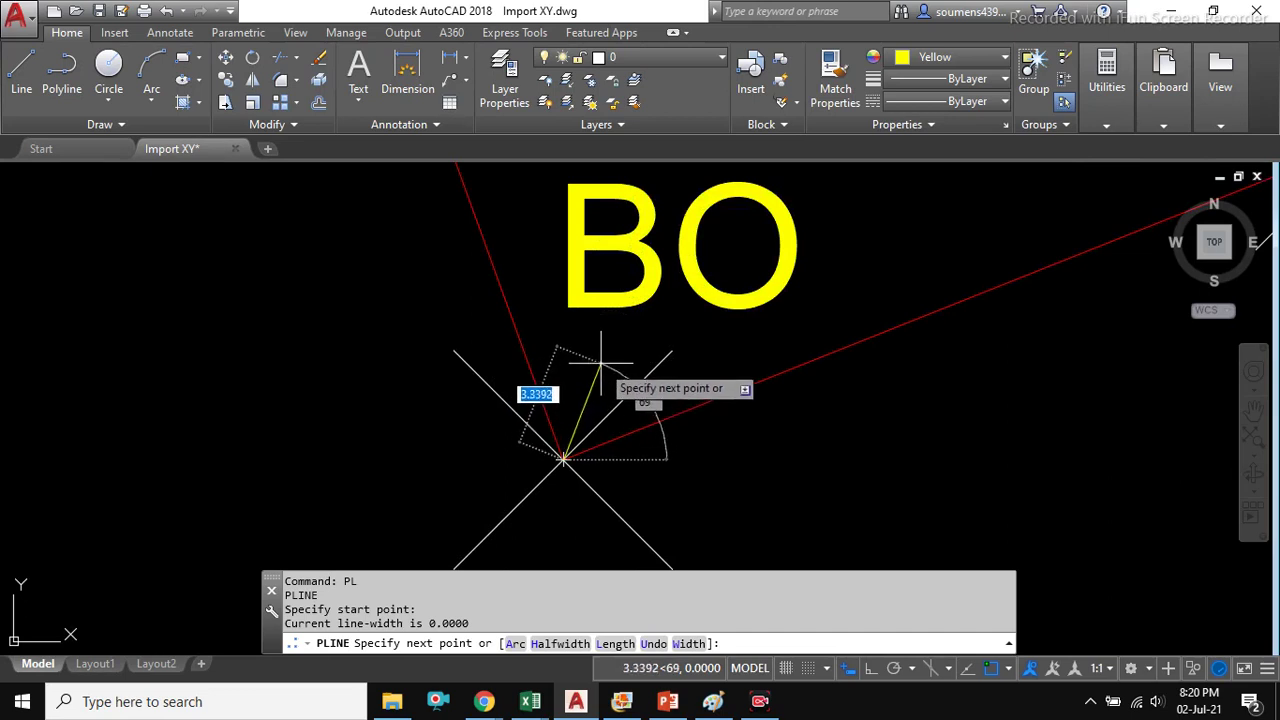
pyautogui.scroll(-4, 588, 364)
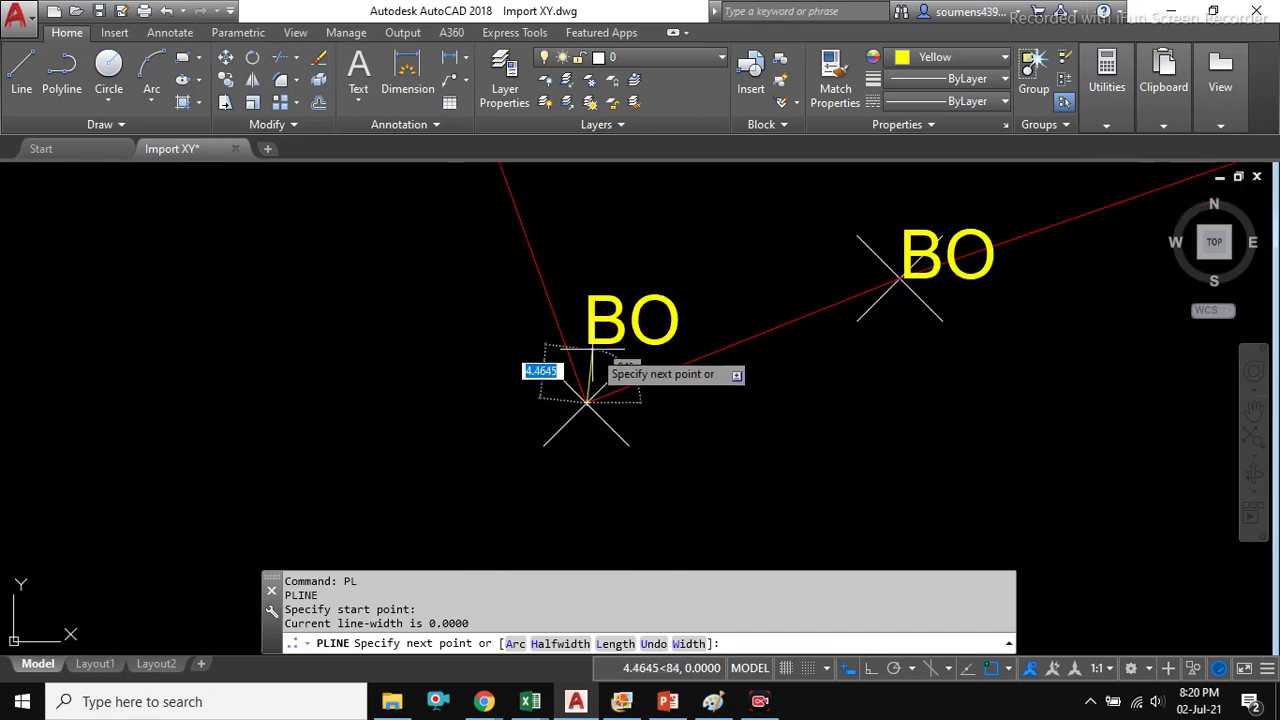
pyautogui.scroll(4, 592, 349)
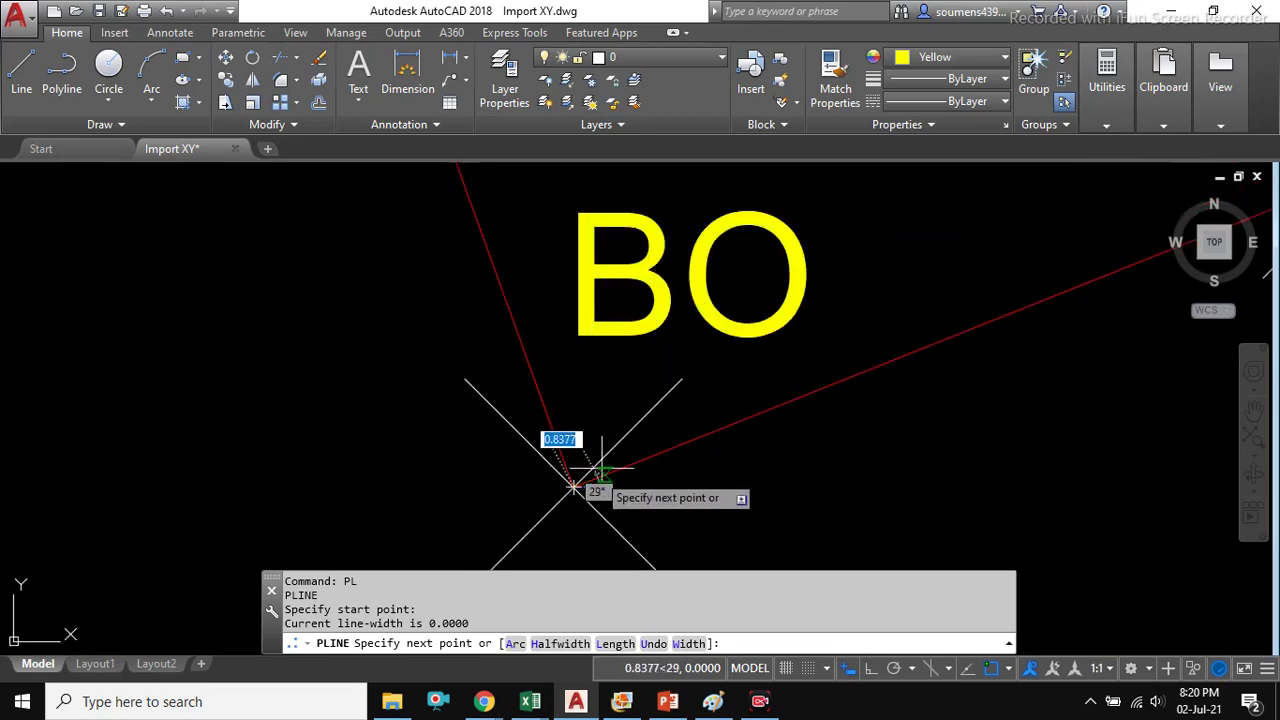
pyautogui.scroll(-2, 638, 443)
pyautogui.scroll(2, 620, 467)
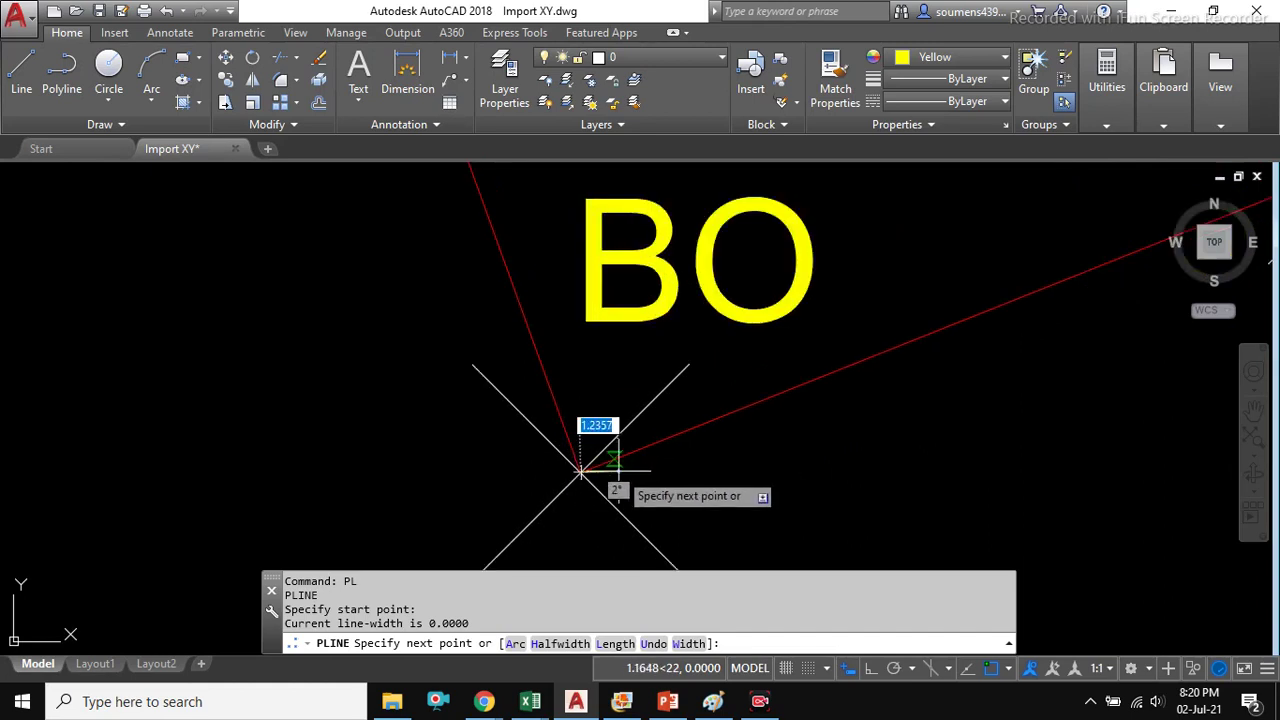
pyautogui.scroll(-2, 584, 416)
pyautogui.scroll(-2, 586, 325)
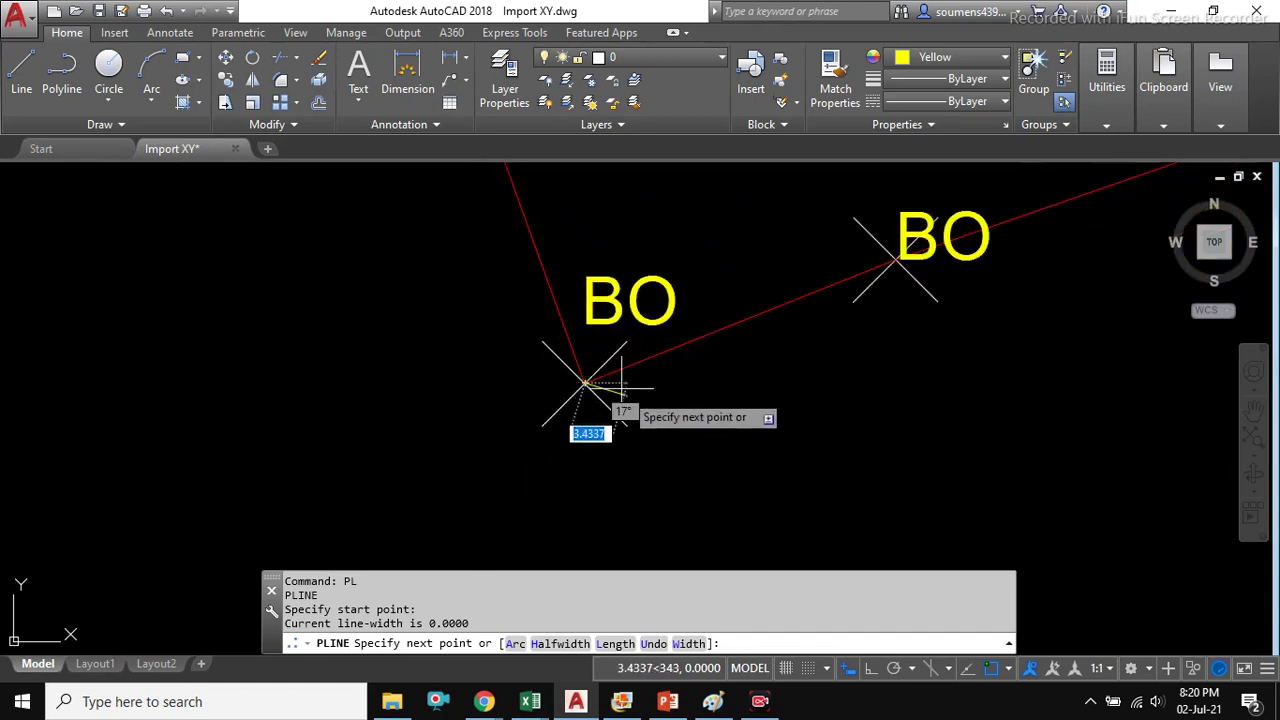
pyautogui.scroll(2, 617, 382)
pyautogui.press('Escape')
pyautogui.press('Escape')
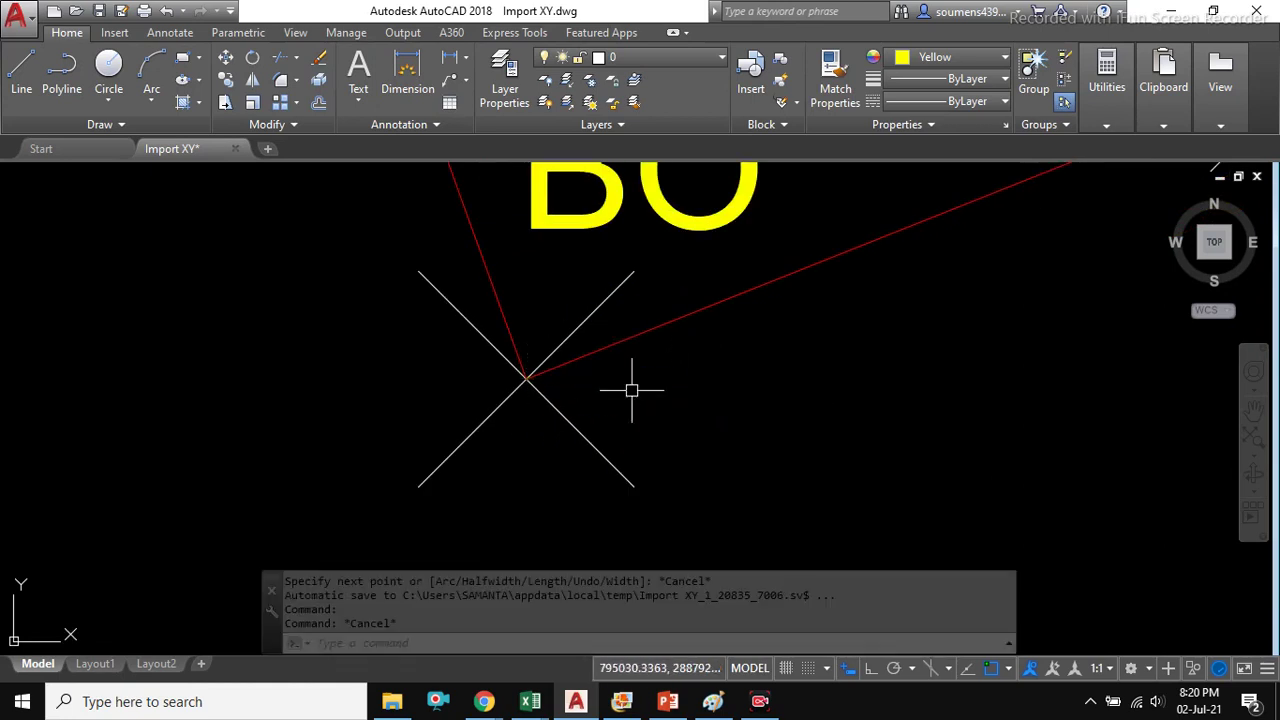
# - Erase the BO, BO and DLB code texts at the first three survey points
pyautogui.scroll(-3, 629, 386)
pyautogui.click(660, 335)
pyautogui.click(829, 318)
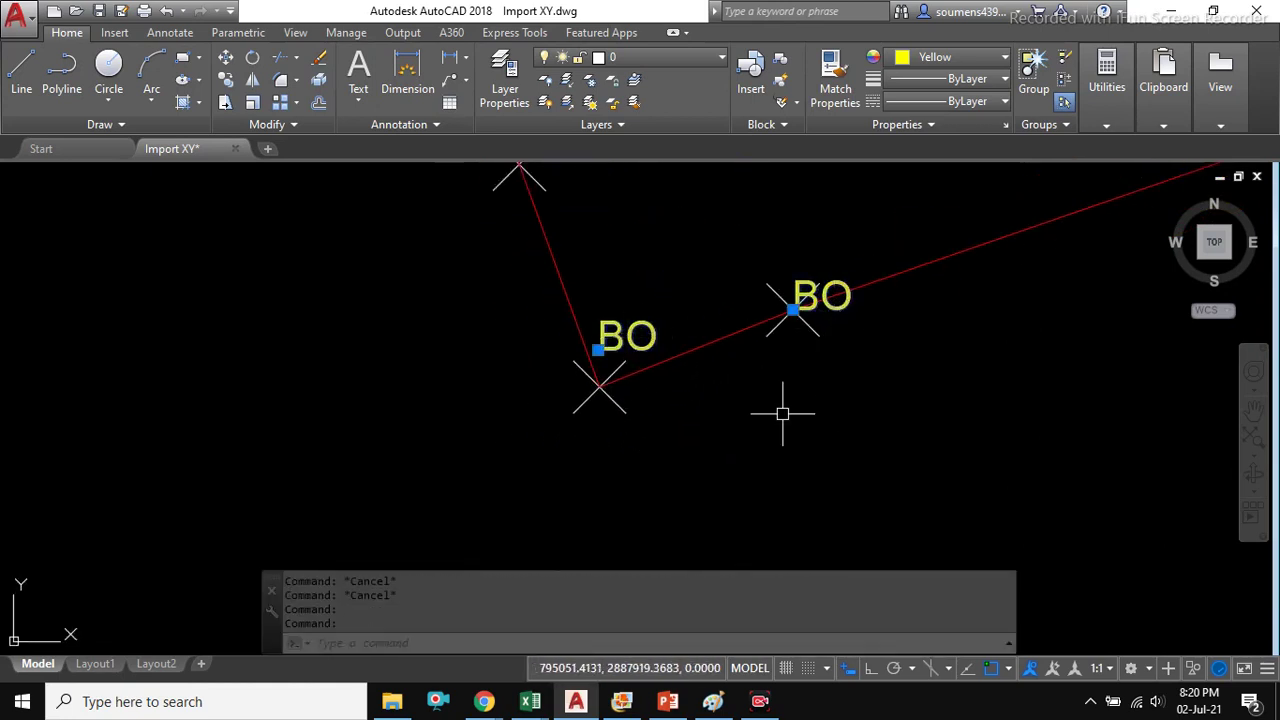
pyautogui.scroll(-2, 609, 374)
pyautogui.write('E')
pyautogui.press('Return')
pyautogui.click(1026, 254)
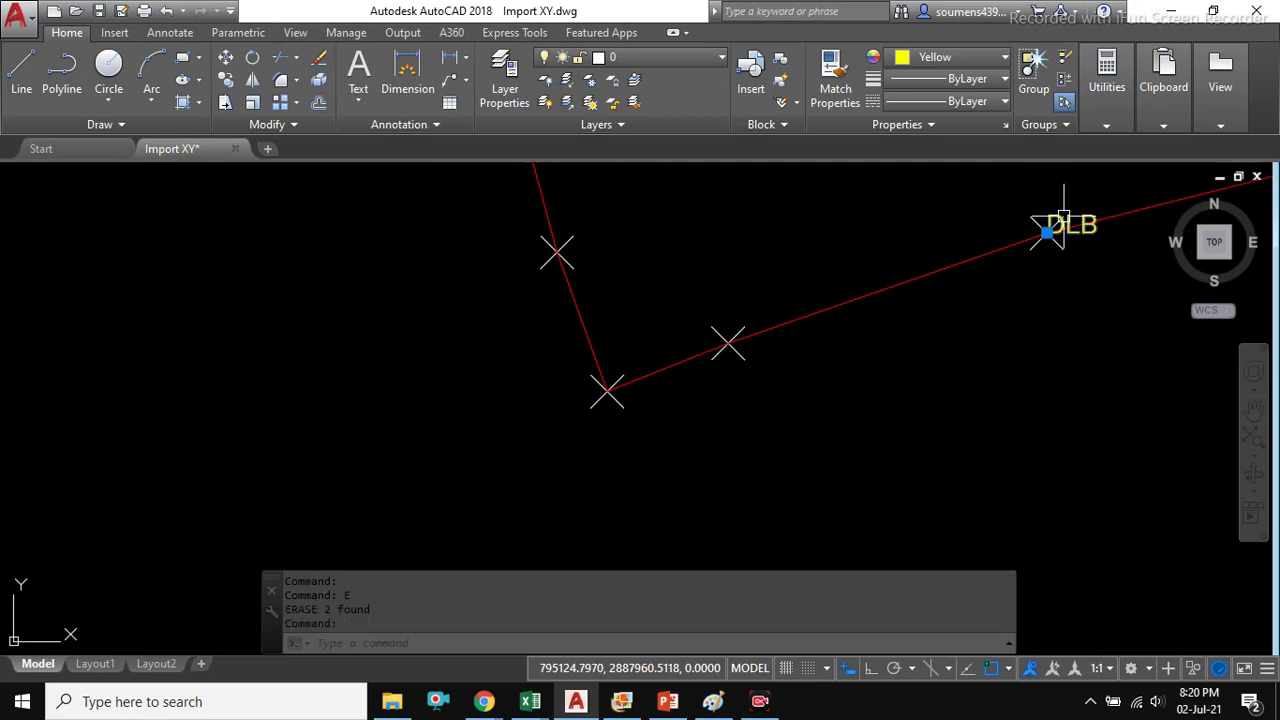
pyautogui.press('Delete')
pyautogui.scroll(-1, 716, 352)
pyautogui.scroll(1, 697, 329)
pyautogui.scroll(-1, 569, 423)
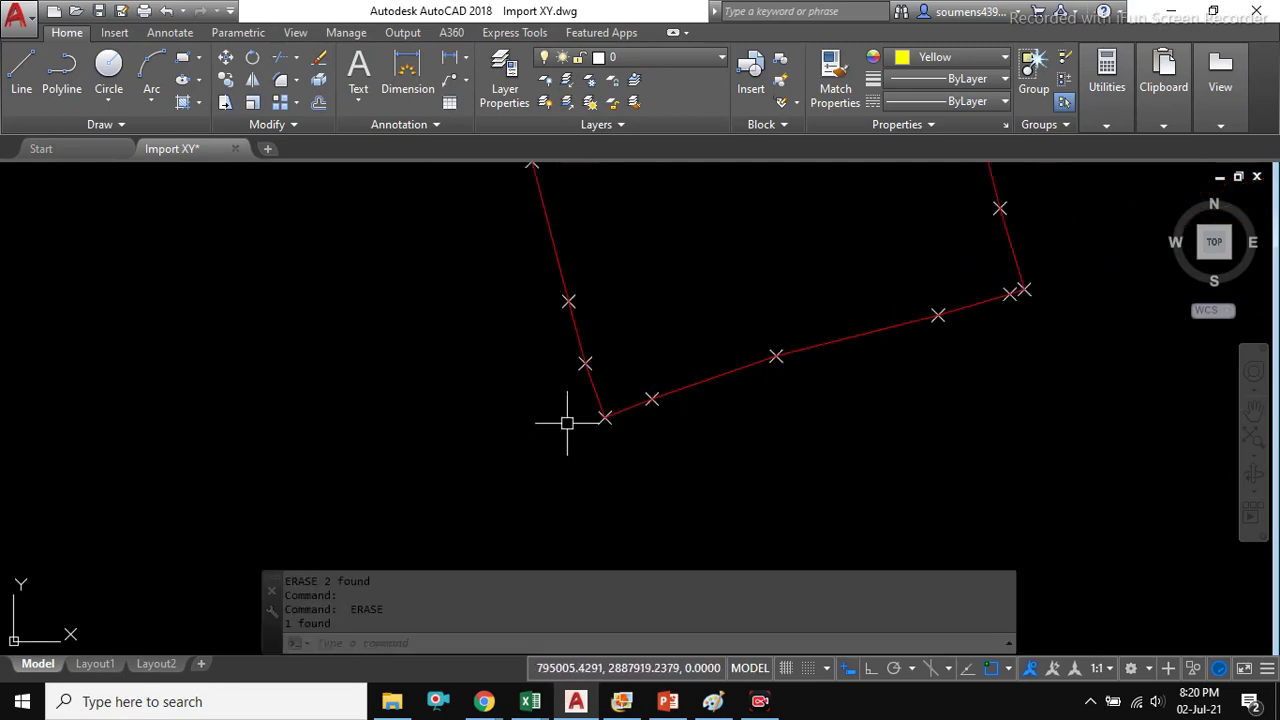
# - Switch to Impot XY Data.xlsx in Excel, change H3 to =B3+1&","&C3+4, and fill the formula down the (E,N) column
pyautogui.moveTo(530, 701)
pyautogui.click(320, 550)
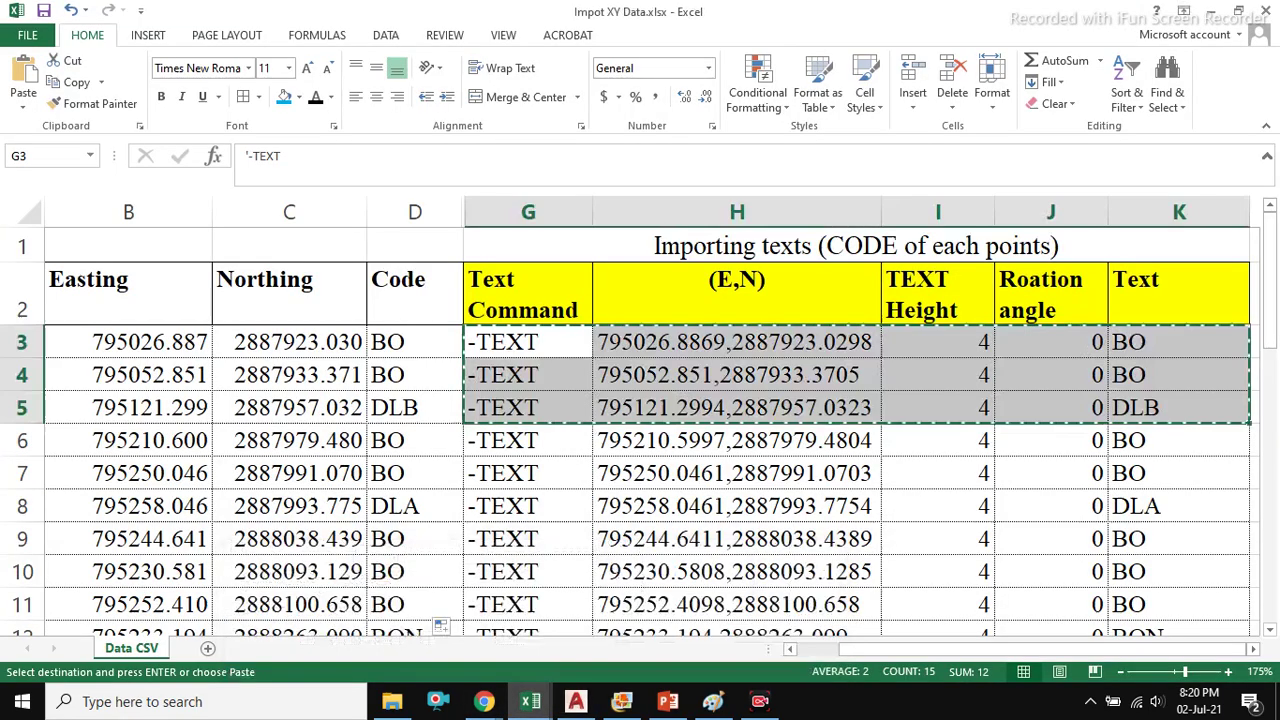
pyautogui.click(737, 342)
pyautogui.press('Escape')
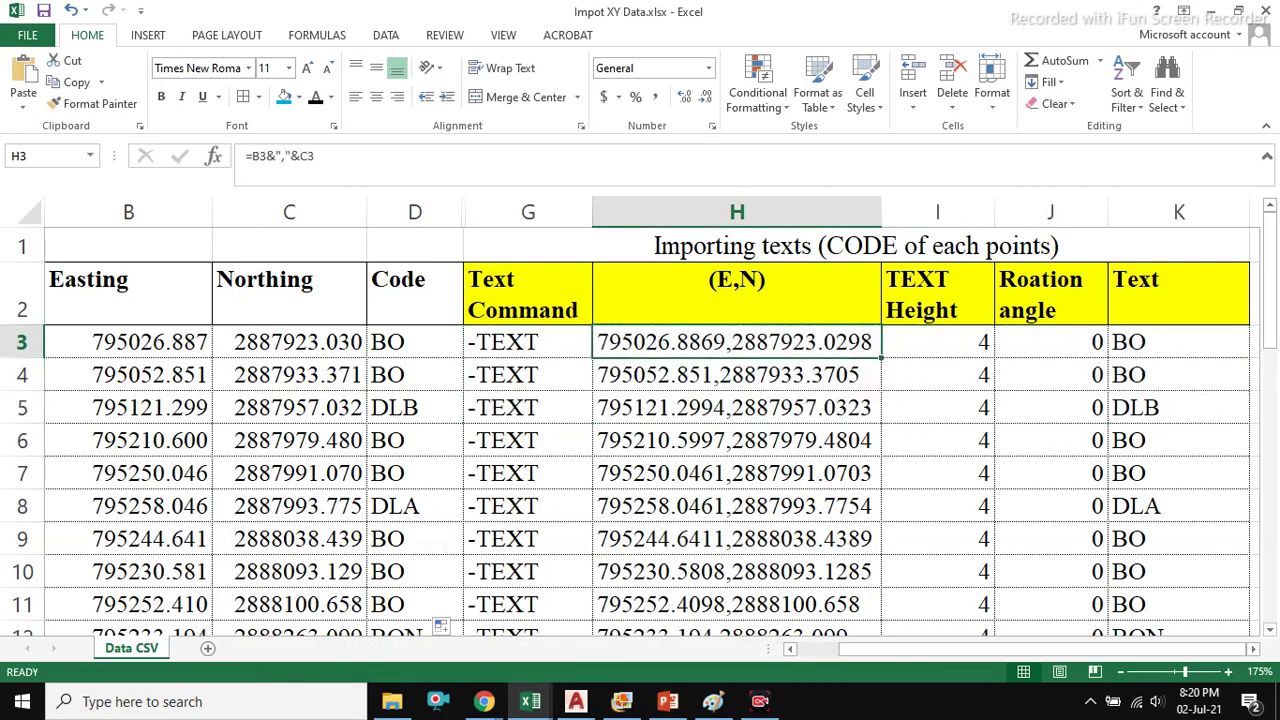
pyautogui.press('F2')
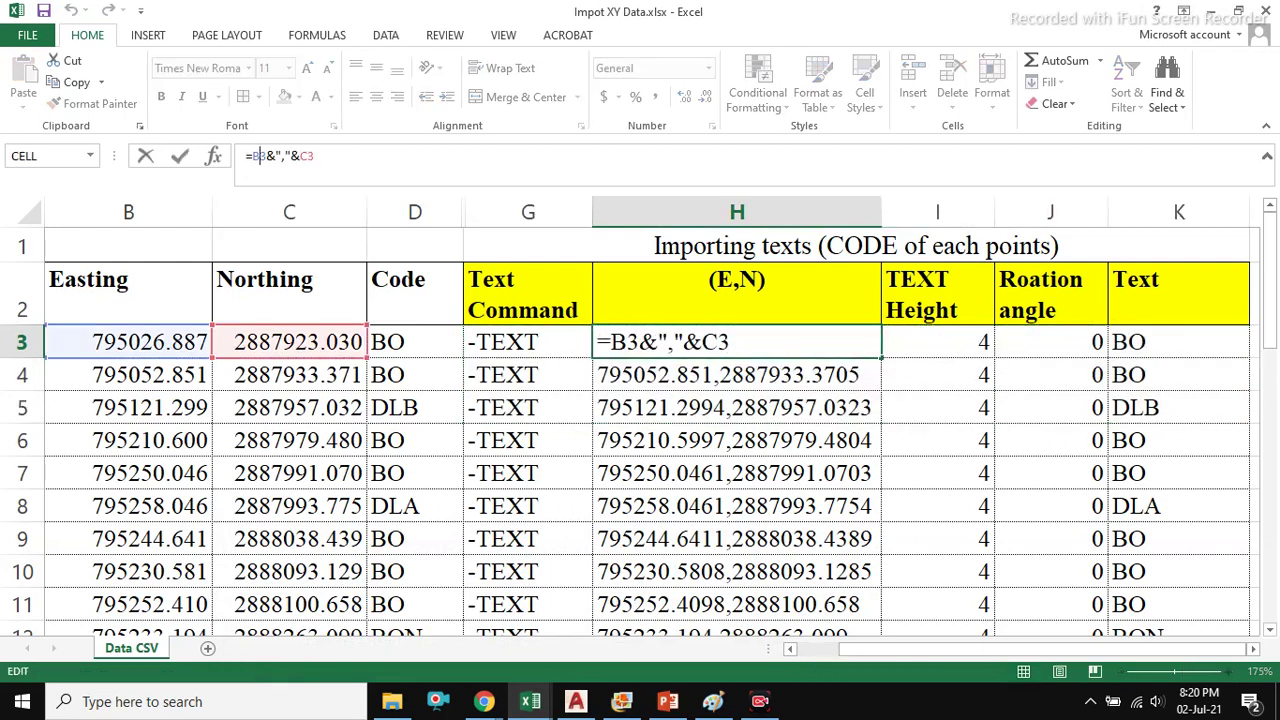
pyautogui.write('+1')
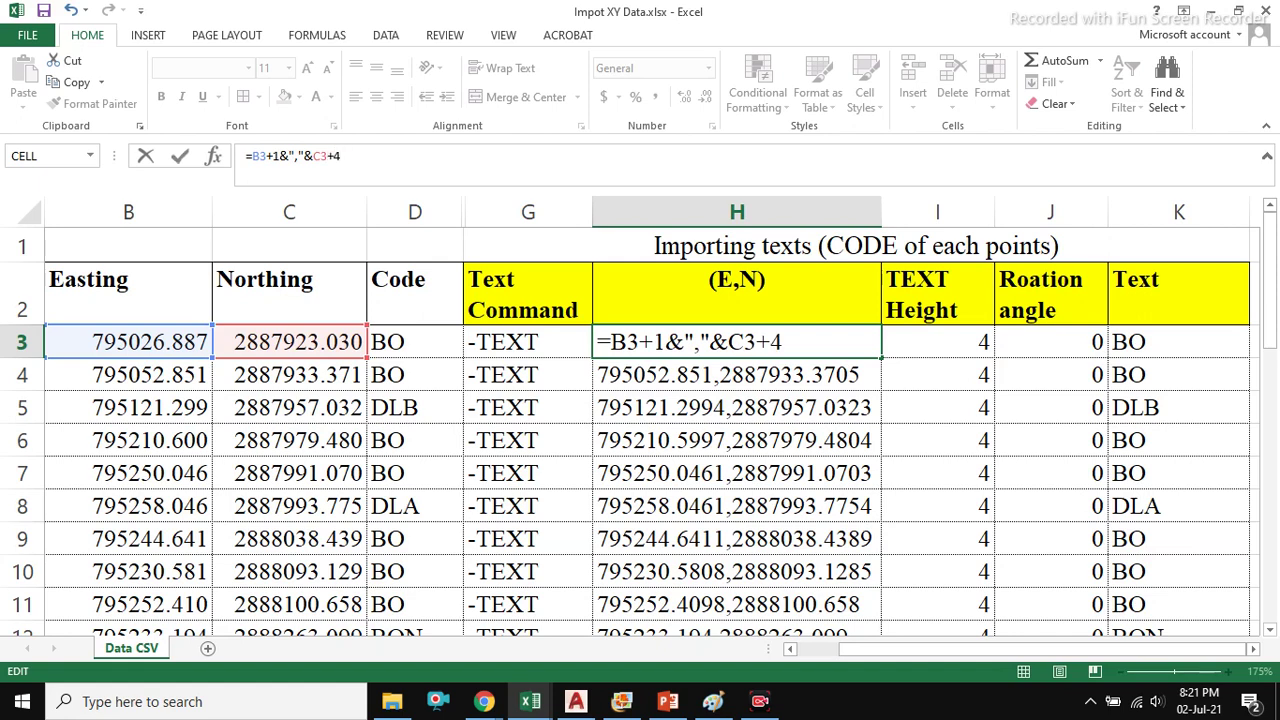
pyautogui.press('Return')
pyautogui.click(737, 342)
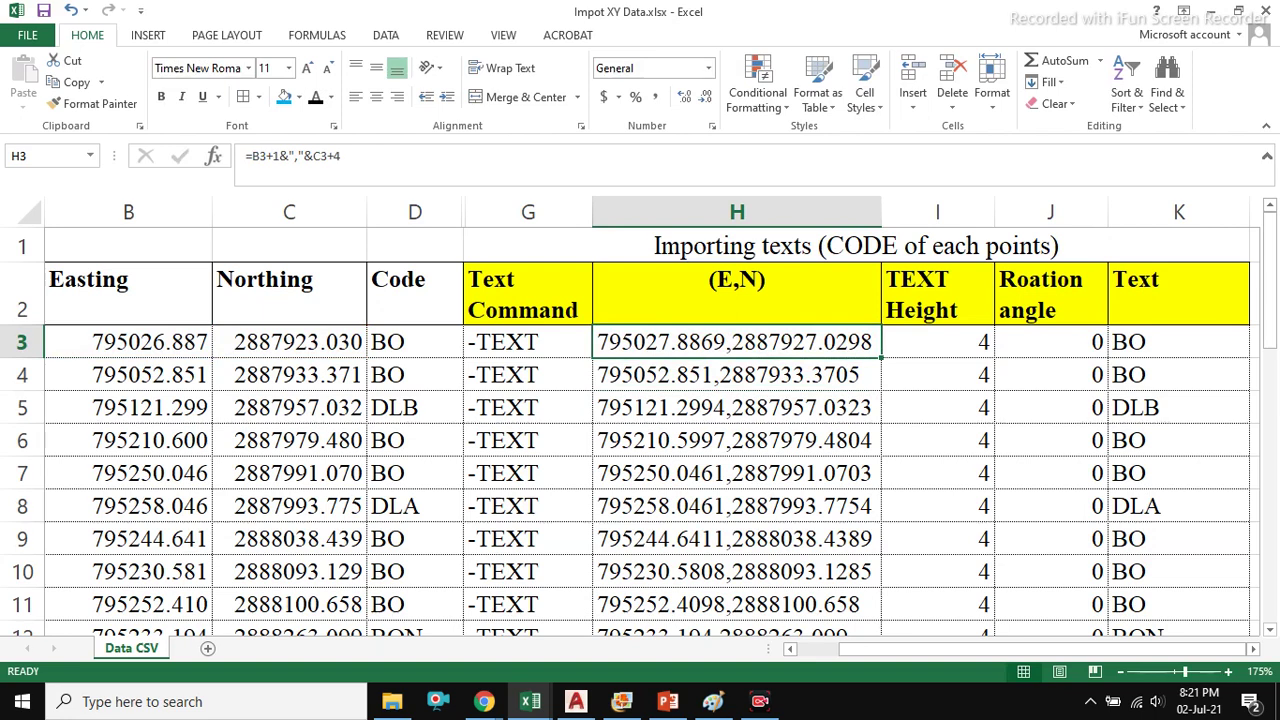
pyautogui.doubleClick(881, 357)
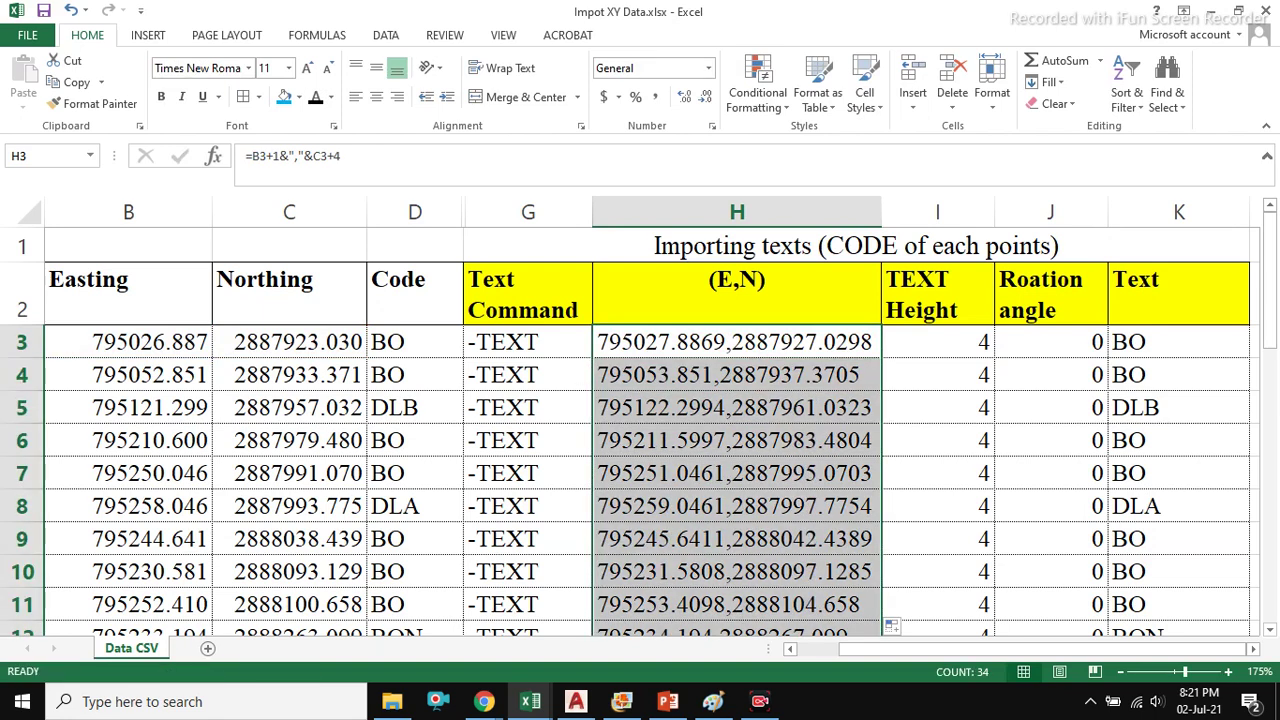
# - Copy all the text command rows in columns G to K, from row 3 to the last survey point
pyautogui.click(737, 408)
pyautogui.moveTo(528, 342); pyautogui.dragTo(1179, 440)
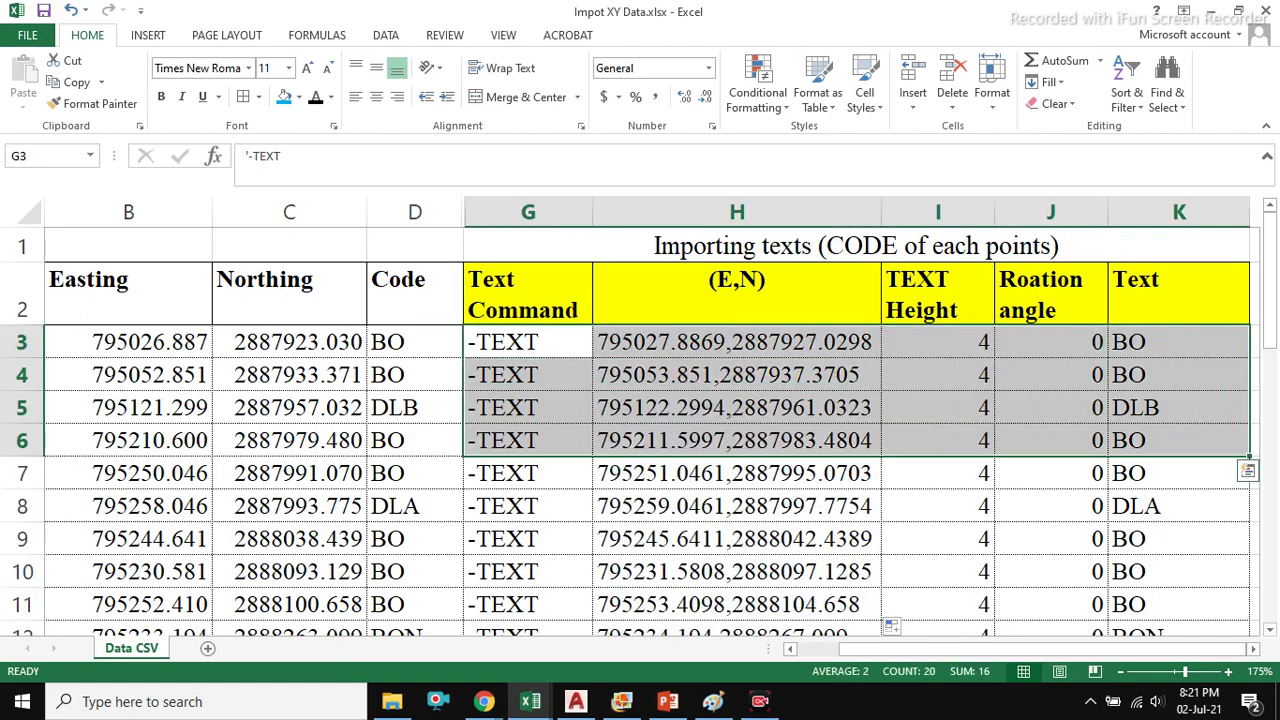
pyautogui.hotkey('ctrl', 'shift', 'Down')
pyautogui.scroll(8, 640, 430)
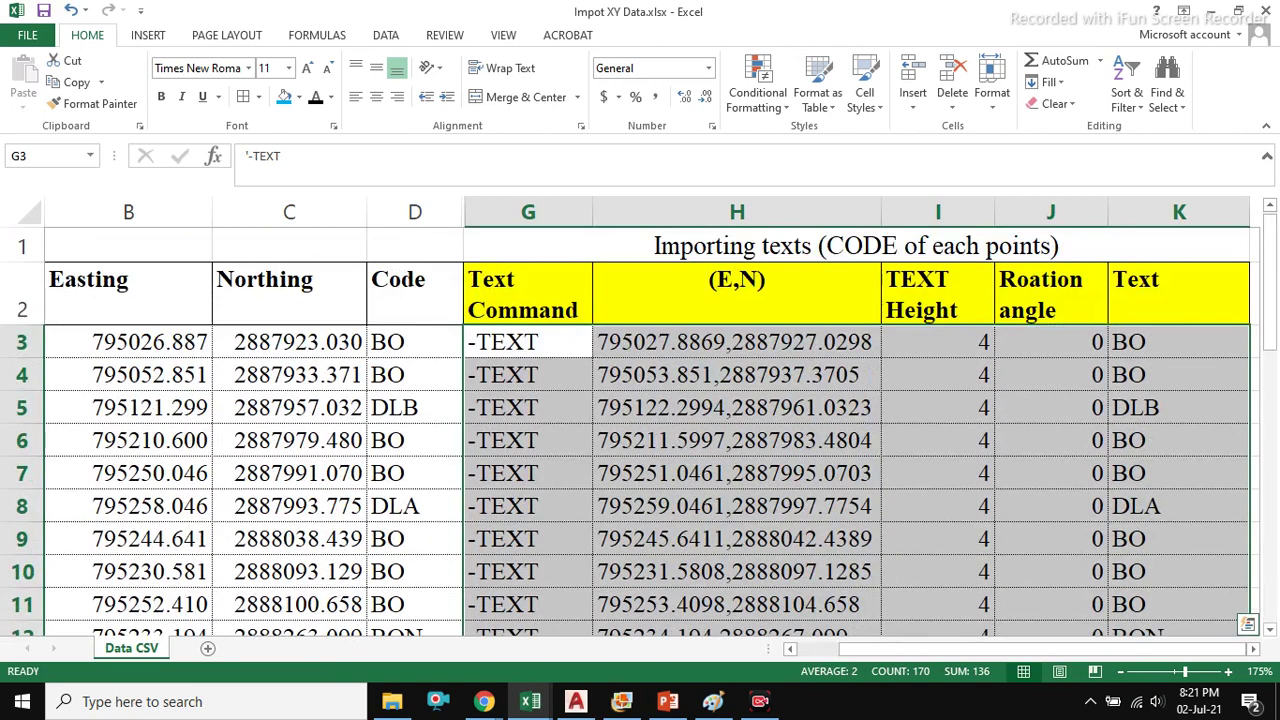
pyautogui.rightClick(1034, 404)
pyautogui.click(1060, 56)
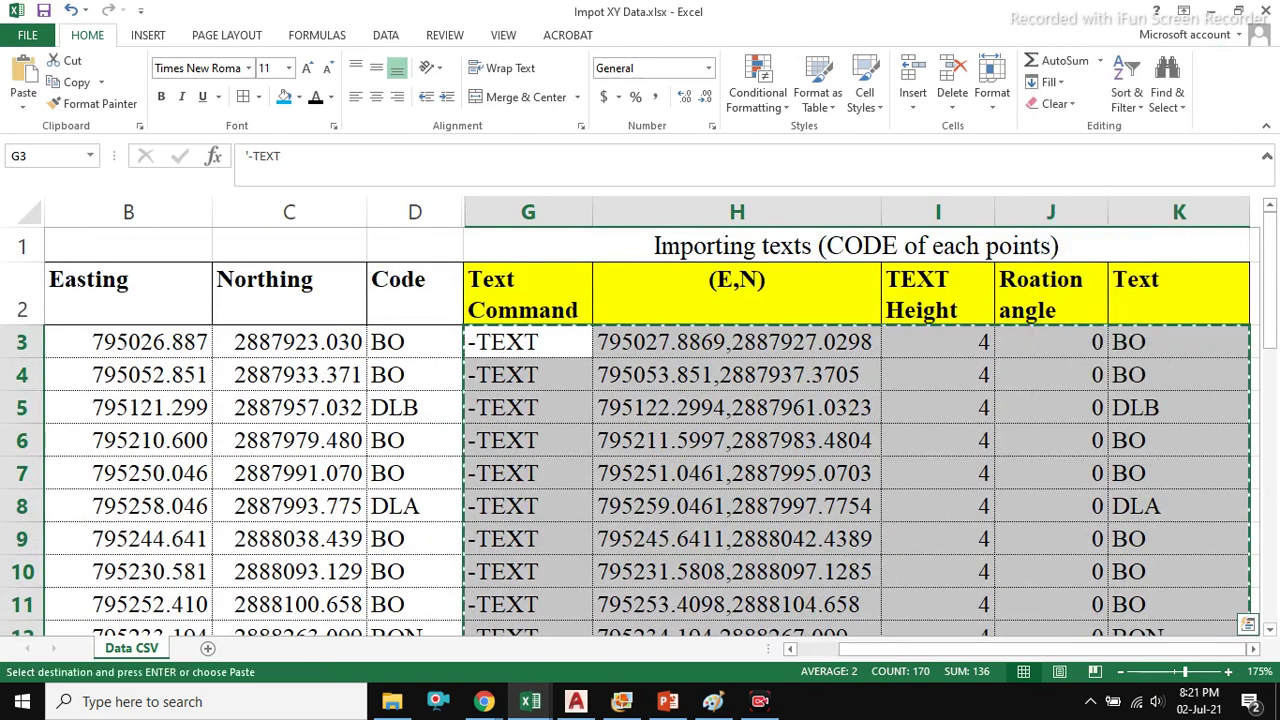
# - Switch to AutoCAD and paste the copied rows at the command line to place the offset codes at all points
pyautogui.click(576, 701)
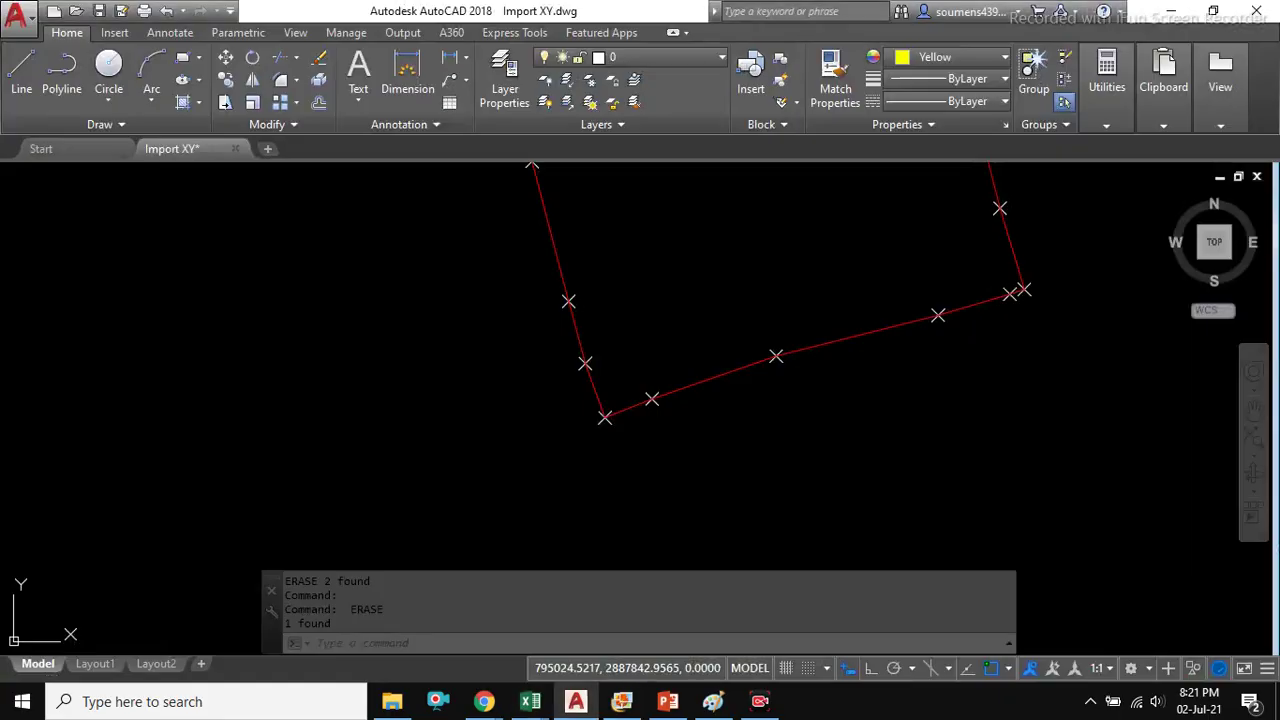
pyautogui.scroll(-8, 543, 437)
pyautogui.scroll(2, 600, 366)
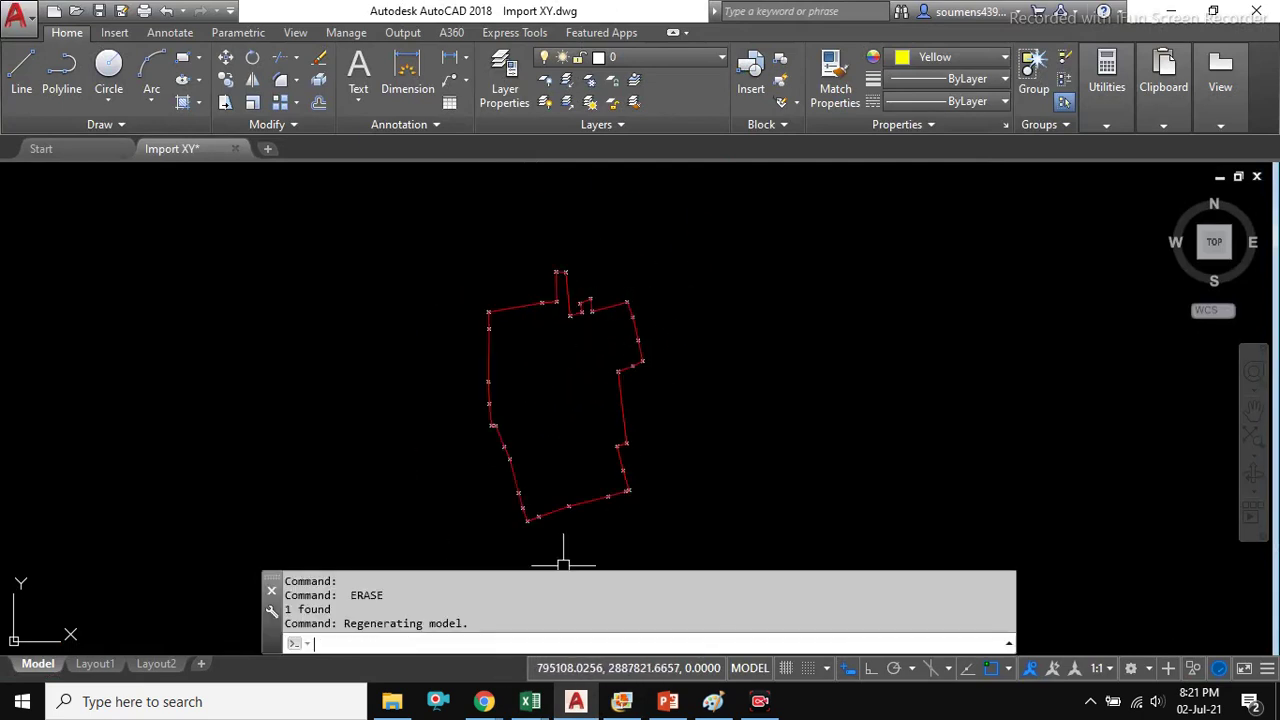
pyautogui.rightClick(814, 638)
pyautogui.click(871, 557)
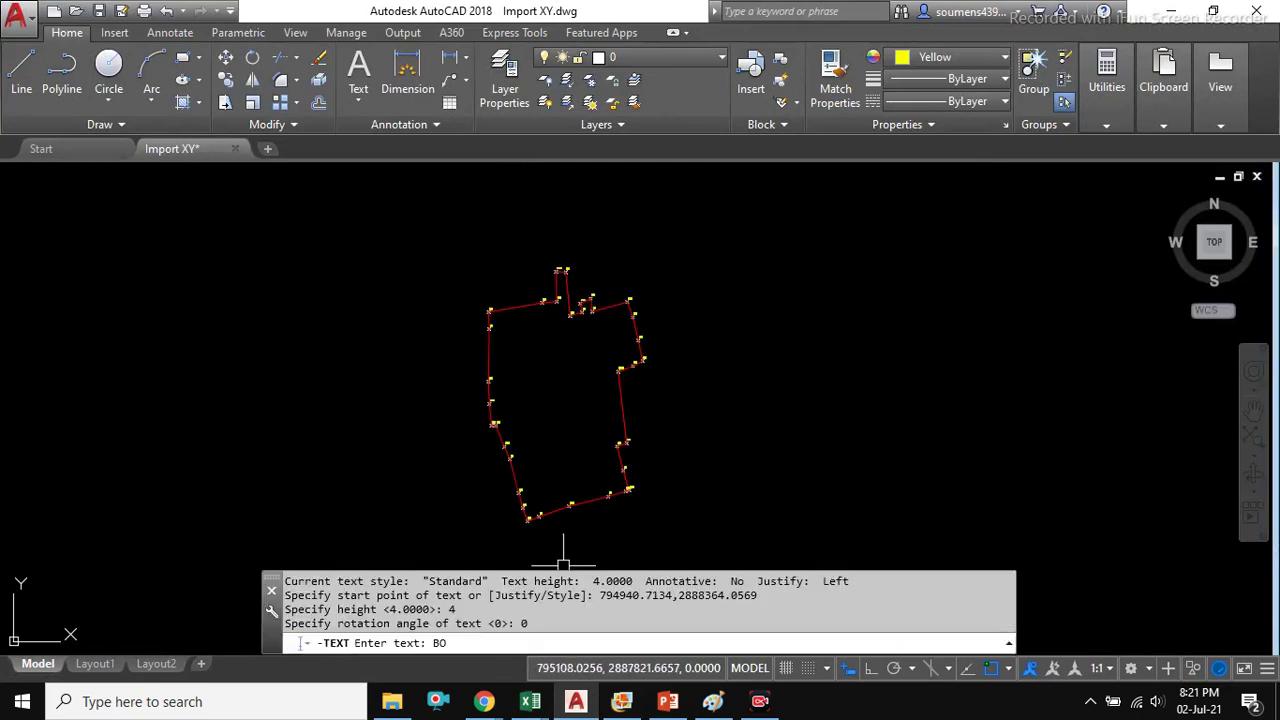
# - Examine the code texts around the boundary for their placement relative to the point markers
pyautogui.scroll(4, 600, 500)
pyautogui.scroll(1, 604, 433)
pyautogui.scroll(-3, 674, 314)
pyautogui.scroll(6, 751, 223)
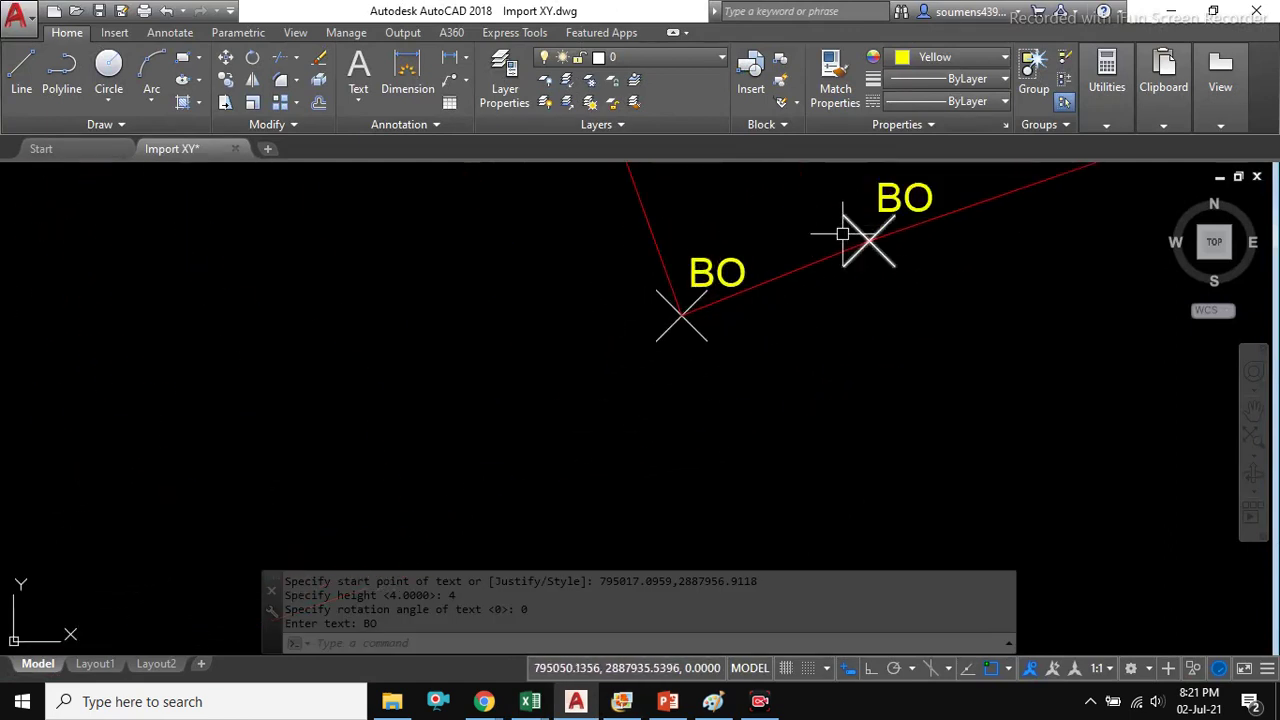
pyautogui.scroll(-2, 751, 297)
pyautogui.scroll(-4, 903, 263)
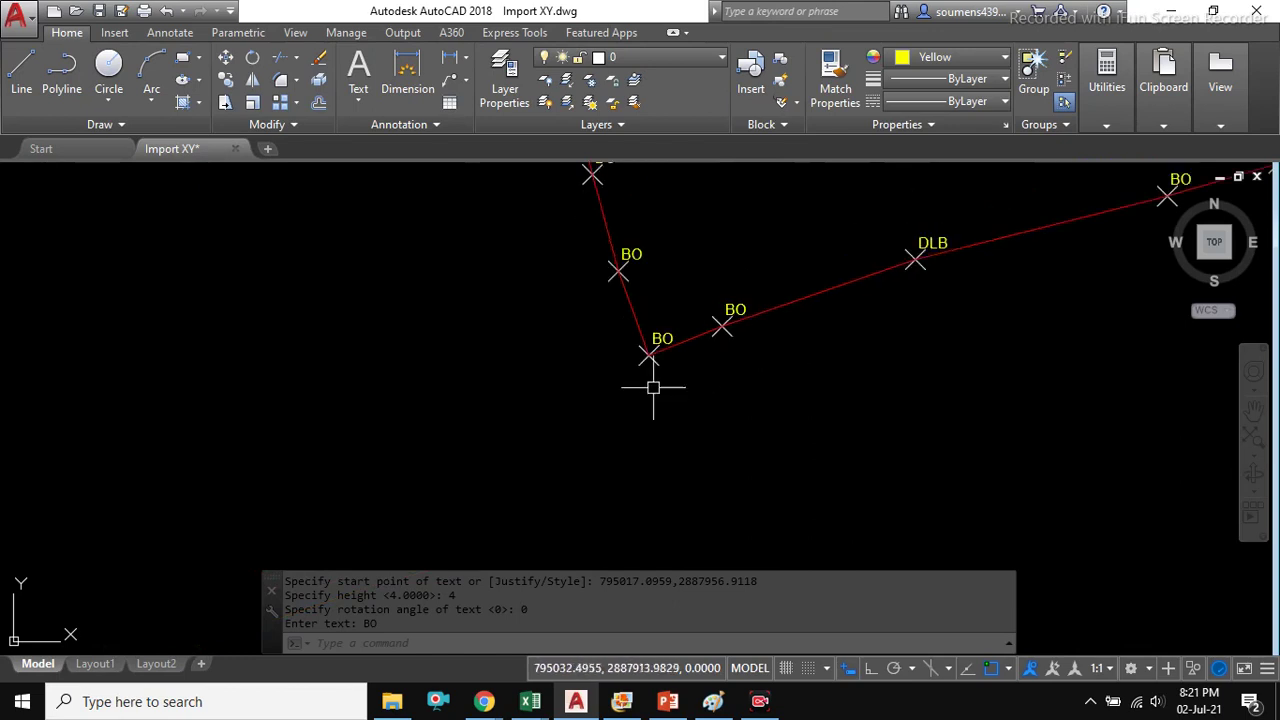
pyautogui.scroll(2, 902, 308)
pyautogui.scroll(-2, 823, 349)
pyautogui.scroll(4, 889, 215)
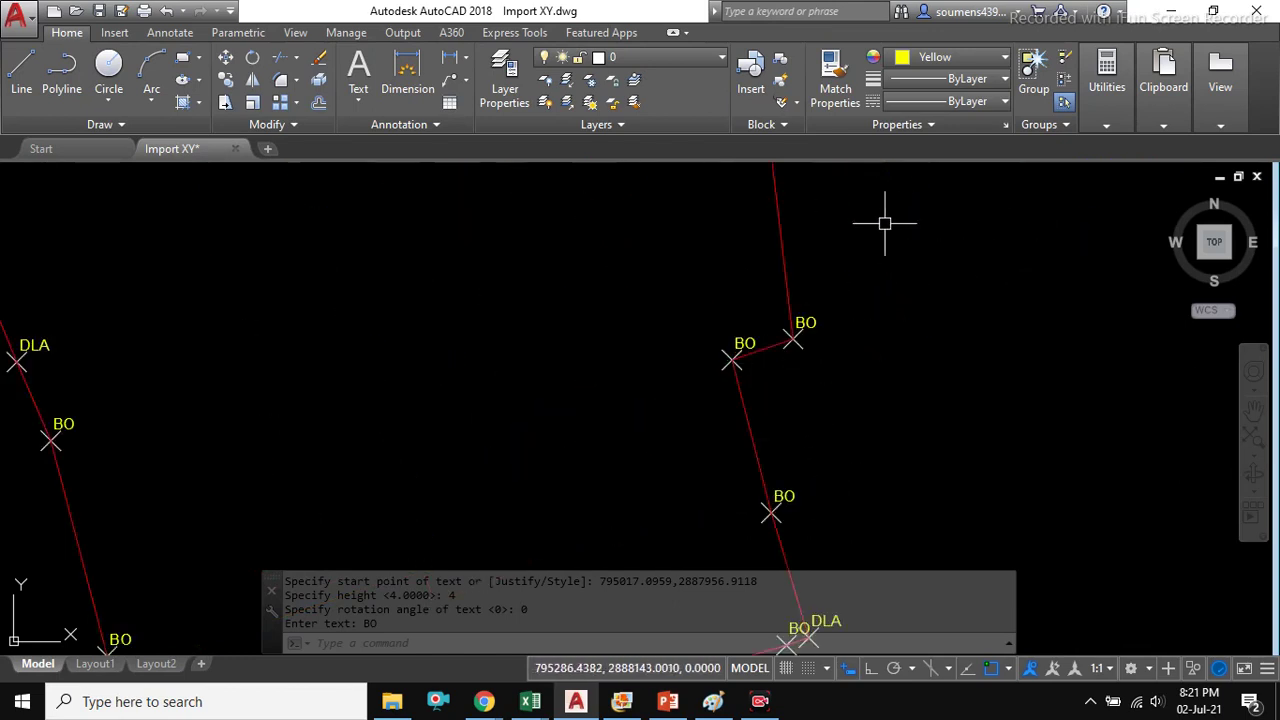
pyautogui.scroll(2, 786, 356)
pyautogui.scroll(-4, 609, 380)
pyautogui.scroll(1, 694, 171)
pyautogui.scroll(2, 677, 354)
pyautogui.scroll(-4, 660, 290)
pyautogui.scroll(4, 662, 260)
pyautogui.scroll(3, 671, 257)
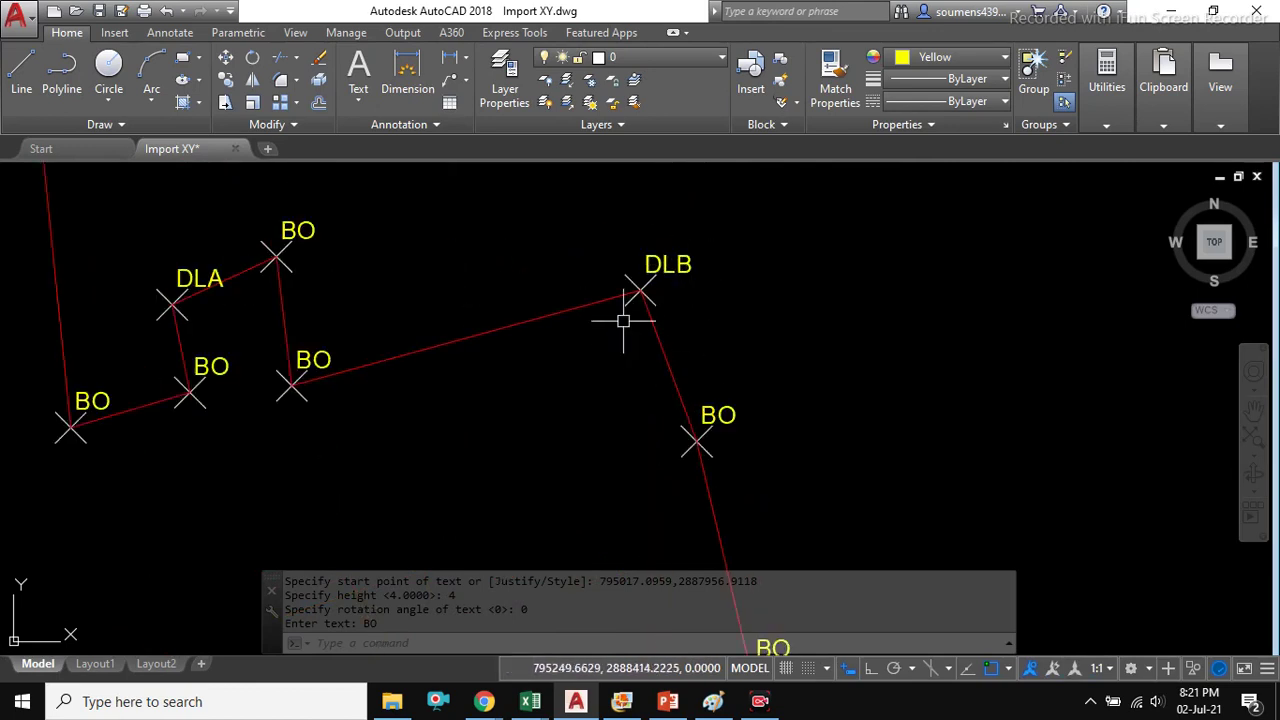
# - Erase the red boundary polyline to view only the points and codes, and undo the erasure
pyautogui.scroll(-2, 408, 308)
pyautogui.moveTo(380, 329); pyautogui.dragTo(486, 343, button='middle')
pyautogui.click(454, 315)
pyautogui.press('e')
pyautogui.press('Return')
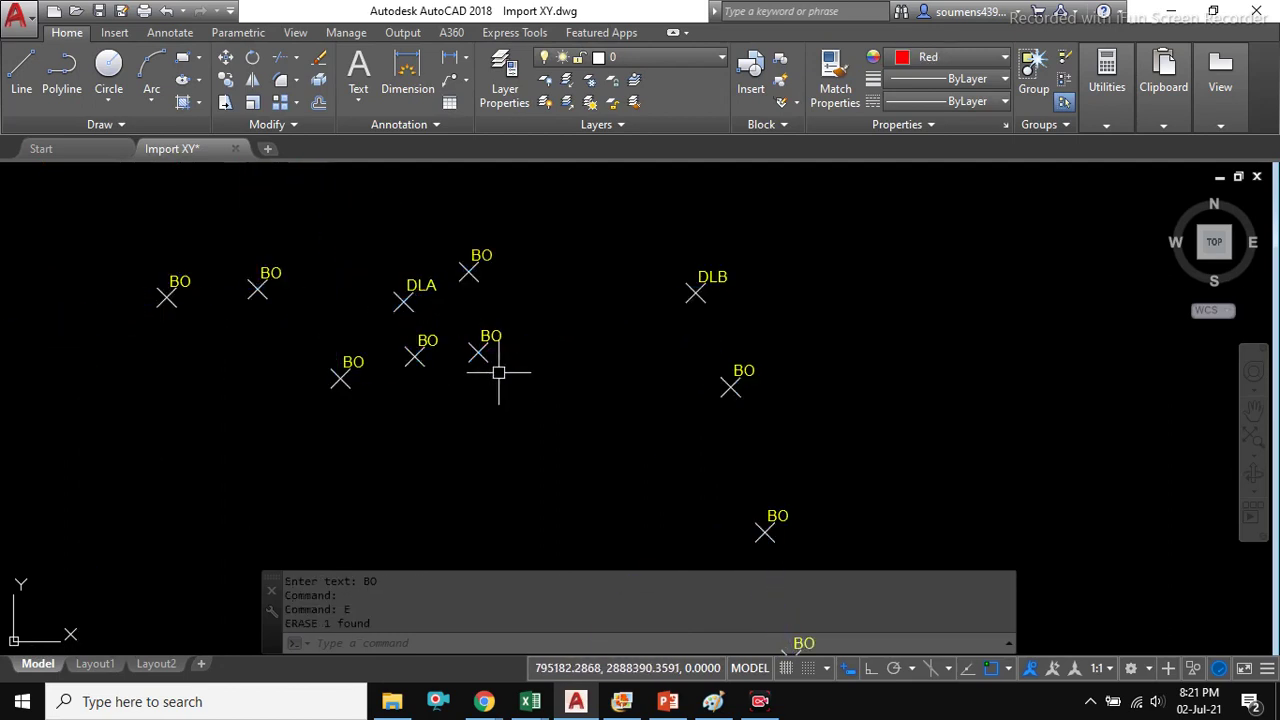
pyautogui.scroll(-2, 576, 375)
pyautogui.scroll(2, 549, 355)
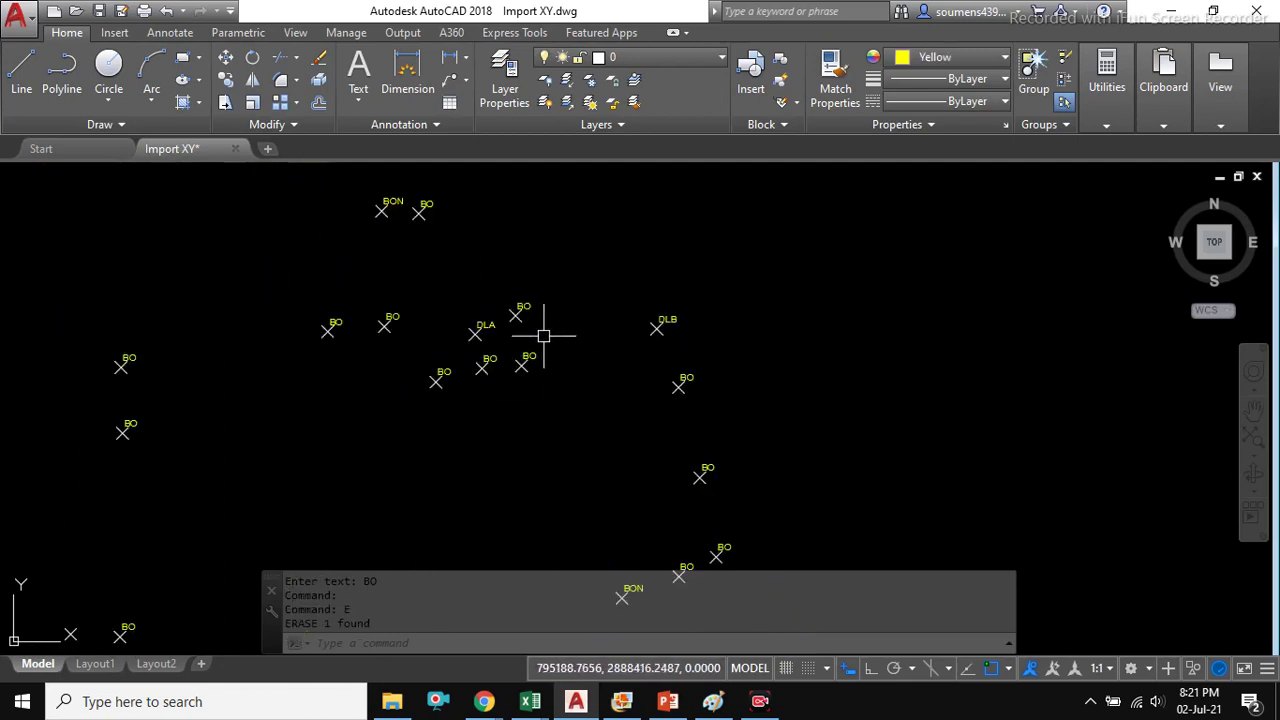
pyautogui.hotkey('ctrl', 'z')
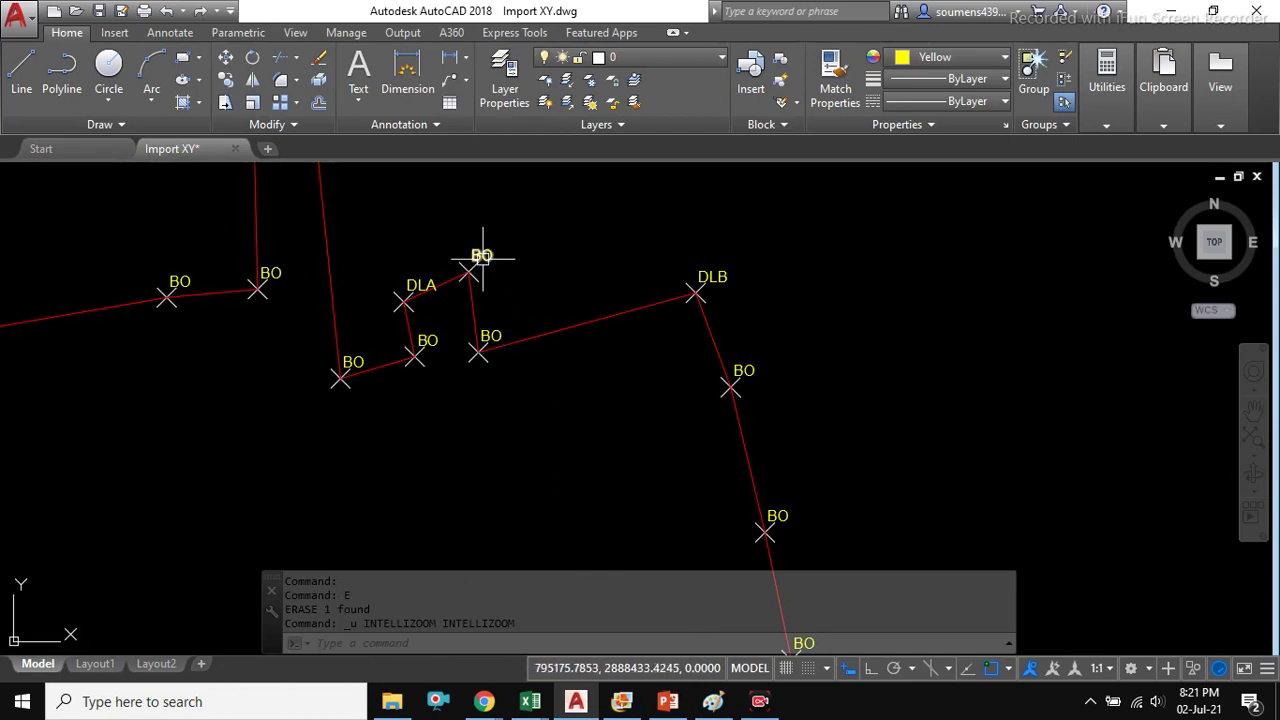
# - Move the BO text at the first survey point upward, farther from its point marker
pyautogui.scroll(-3, 482, 258)
pyautogui.scroll(6, 491, 480)
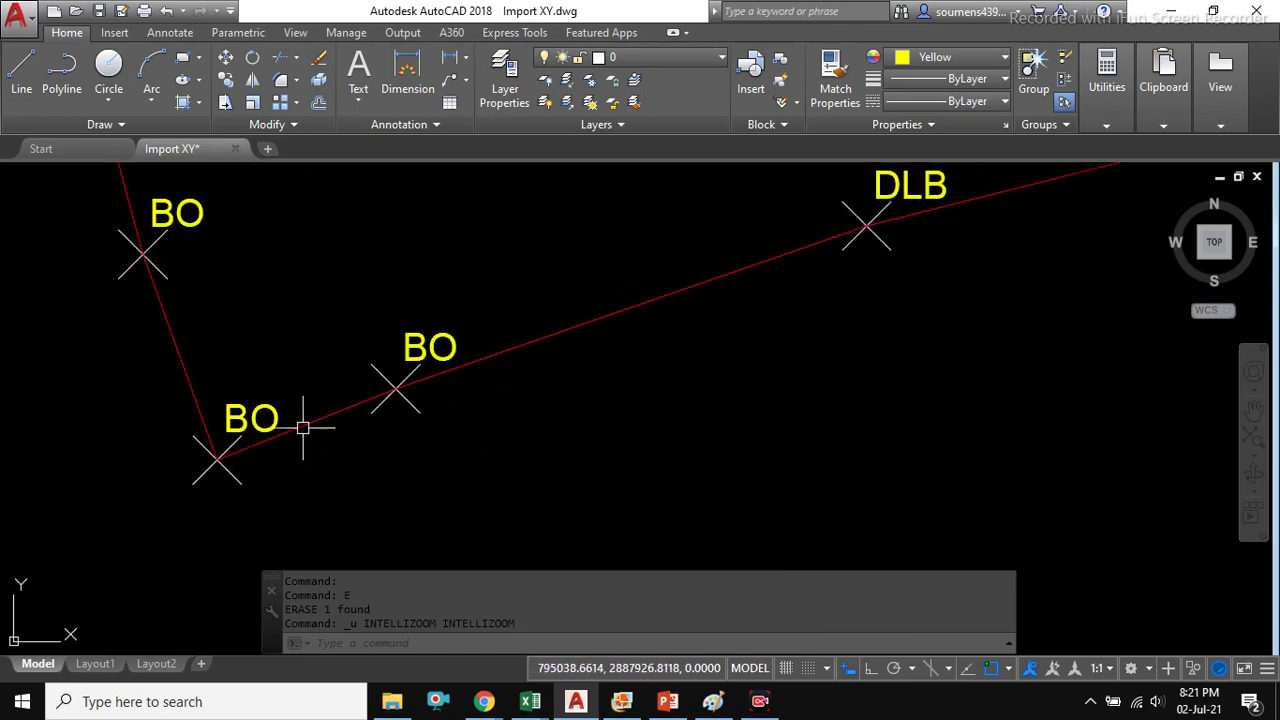
pyautogui.click(250, 418)
pyautogui.scroll(-1, 551, 294)
pyautogui.scroll(2, 352, 412)
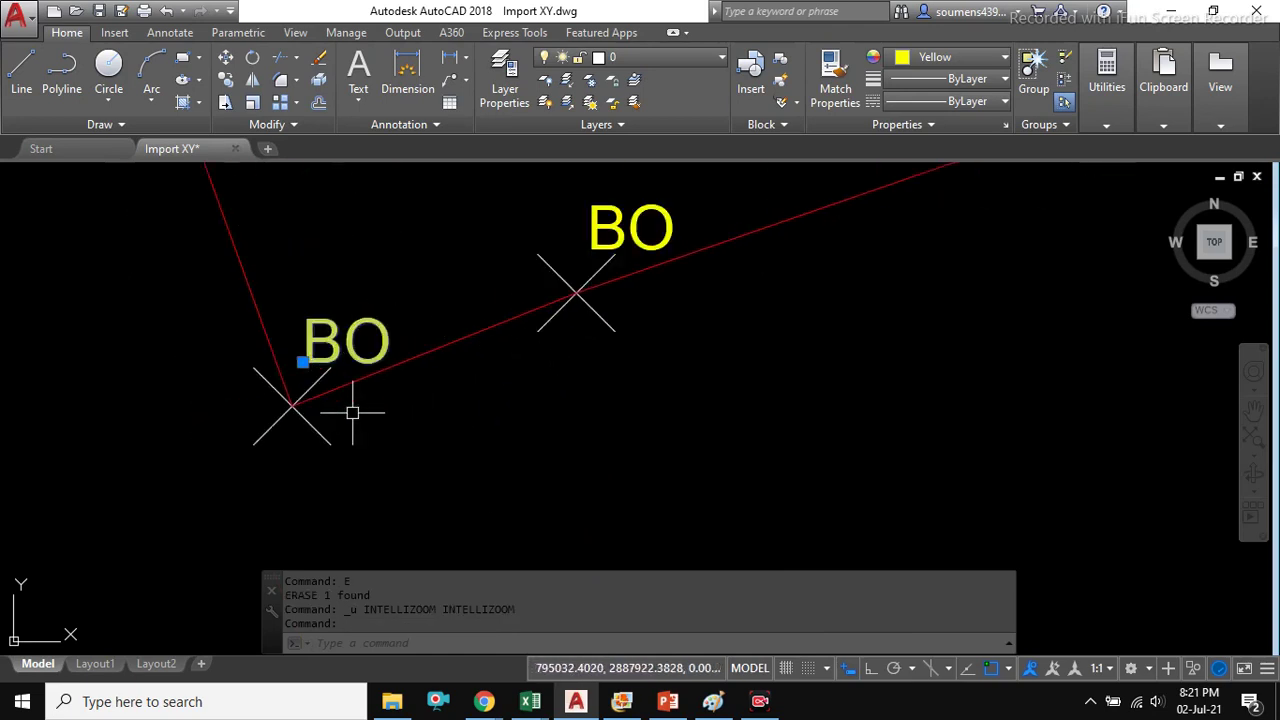
pyautogui.write('m')
pyautogui.press('Return')
pyautogui.click(442, 426)
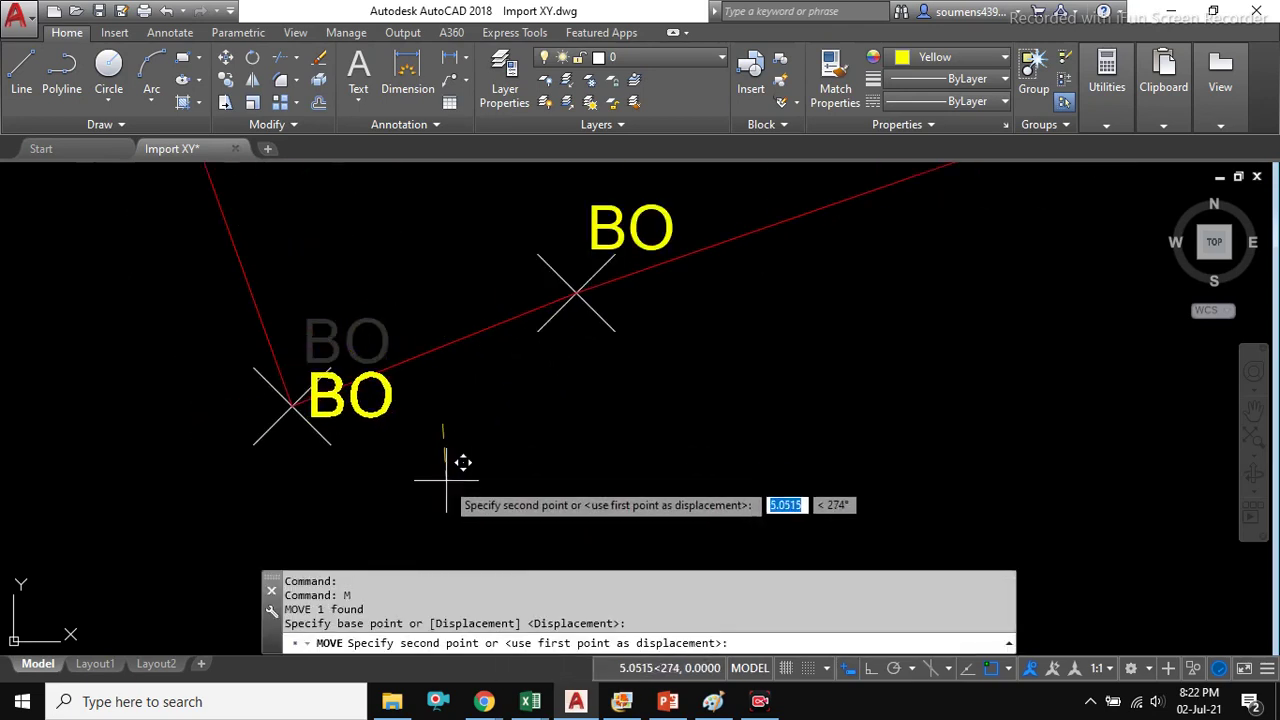
pyautogui.scroll(2, 452, 350)
pyautogui.click(445, 360)
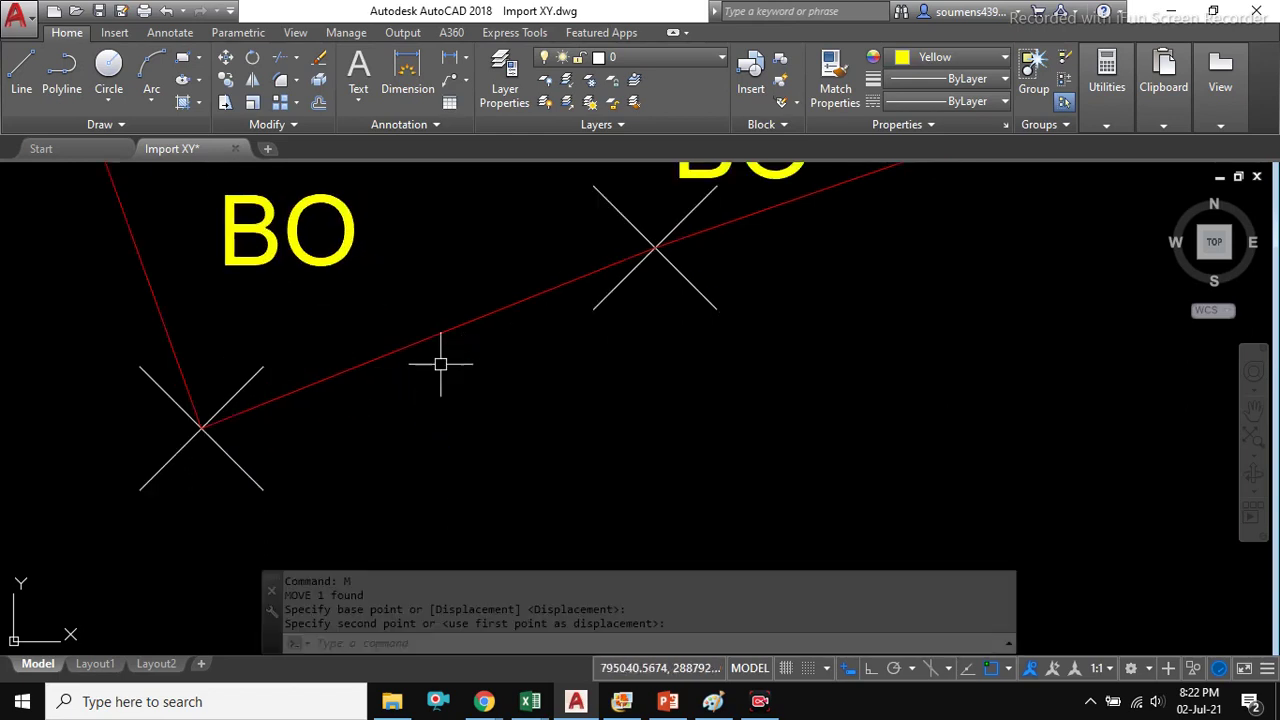
pyautogui.write('pl')
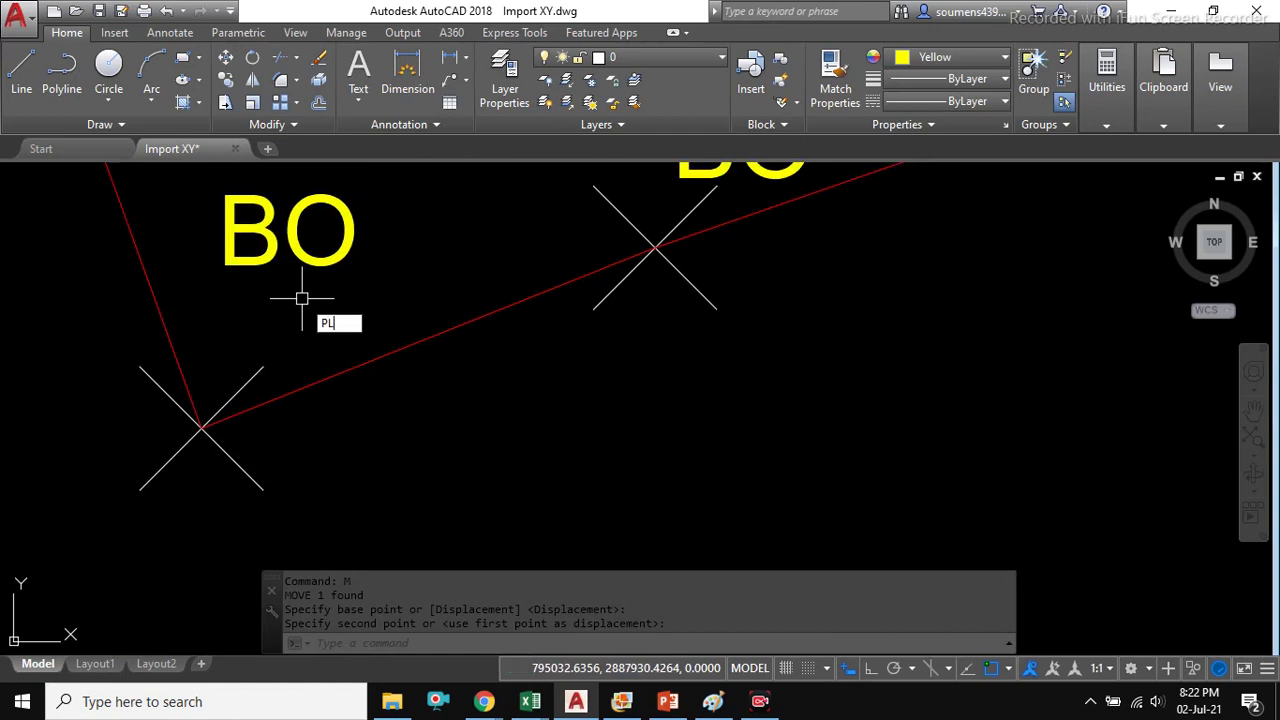
pyautogui.press('Return')
pyautogui.click(201, 428)
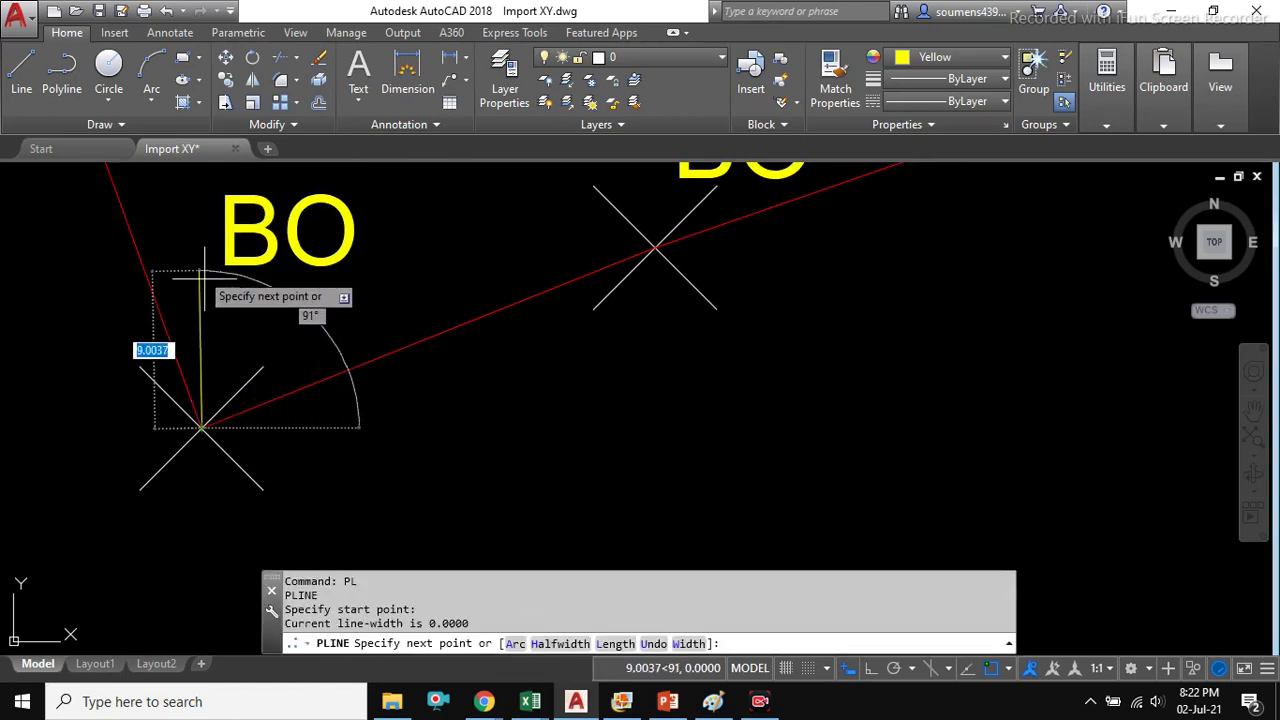
pyautogui.press('Escape')
pyautogui.press('Escape')
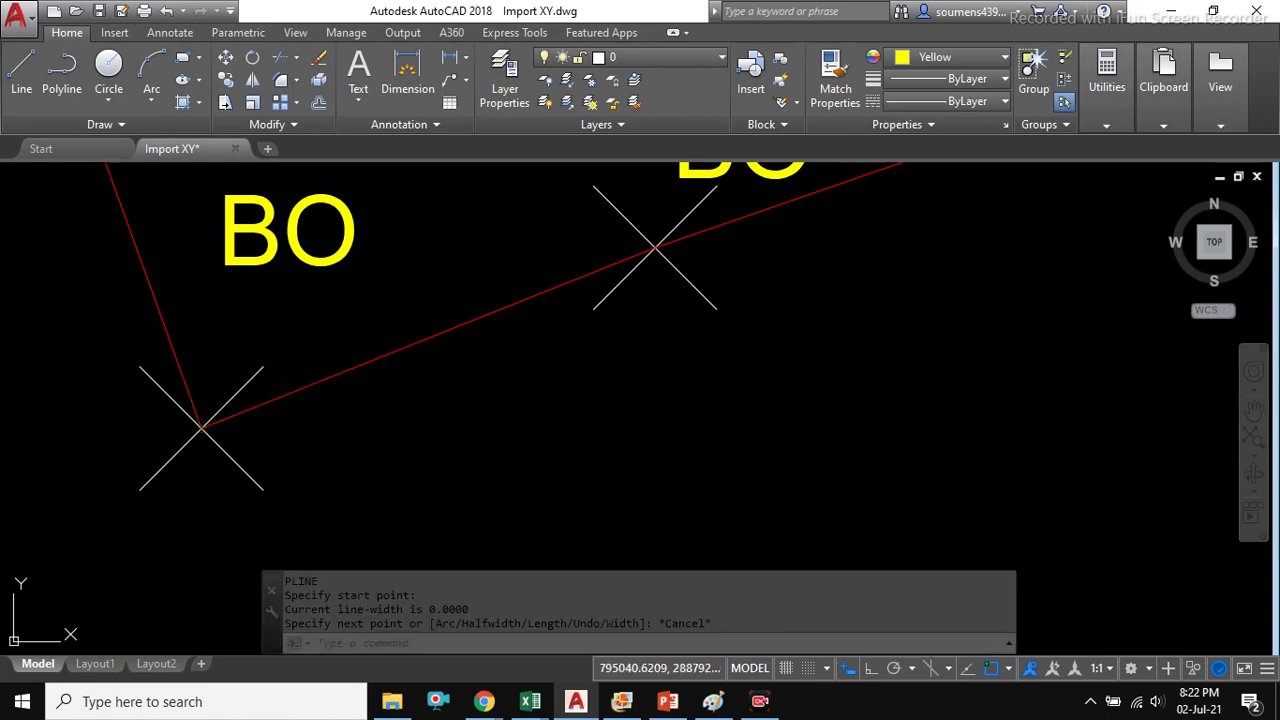
# - Undo the last move of the BO text at the first survey point
pyautogui.scroll(-5, 450, 370)
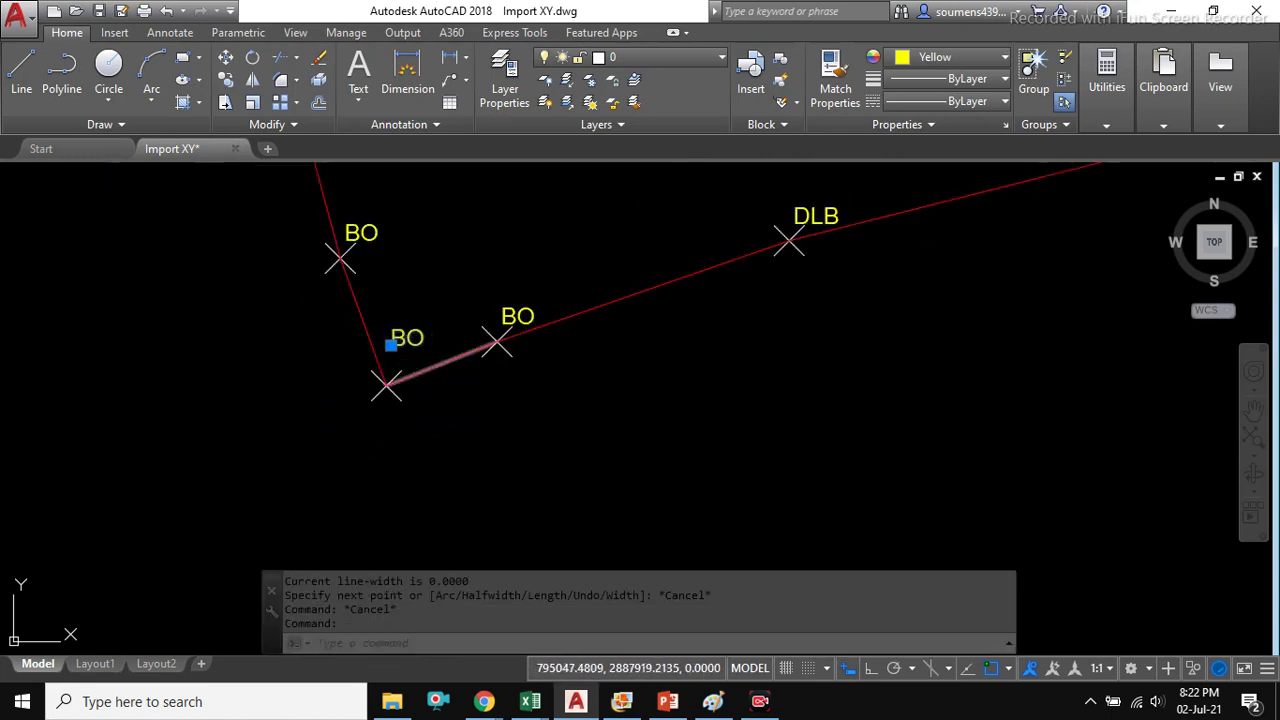
pyautogui.hotkey('ctrl', 'z')
pyautogui.hotkey('ctrl', 'z')
pyautogui.hotkey('ctrl', 'z')
pyautogui.press('Escape')
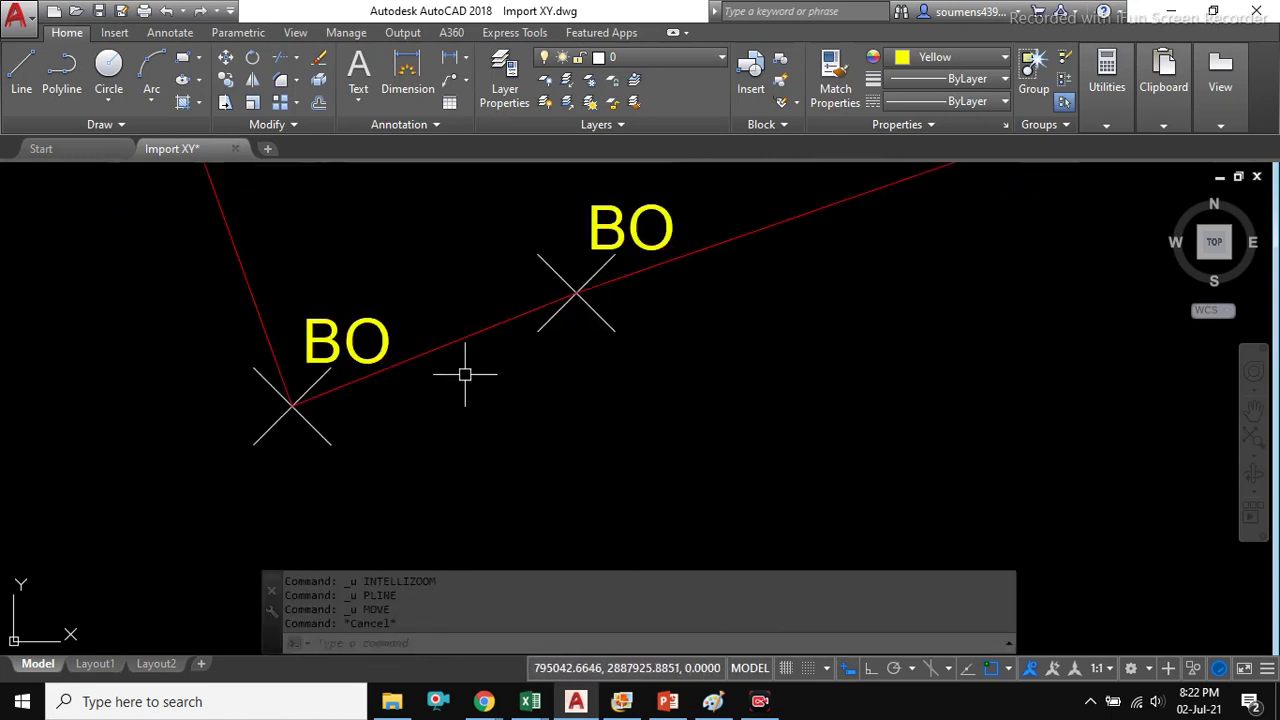
# - Set the current object colour to Cyan
pyautogui.scroll(-4, 616, 344)
pyautogui.click(950, 57)
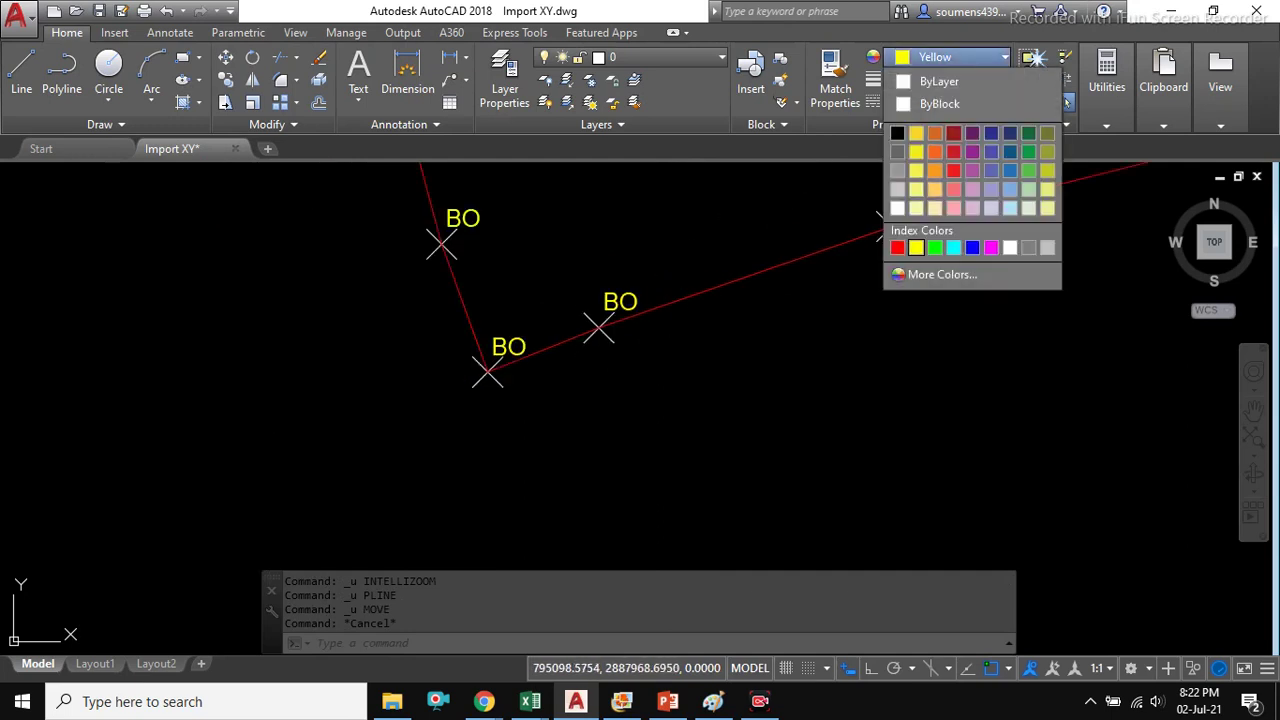
pyautogui.click(953, 247)
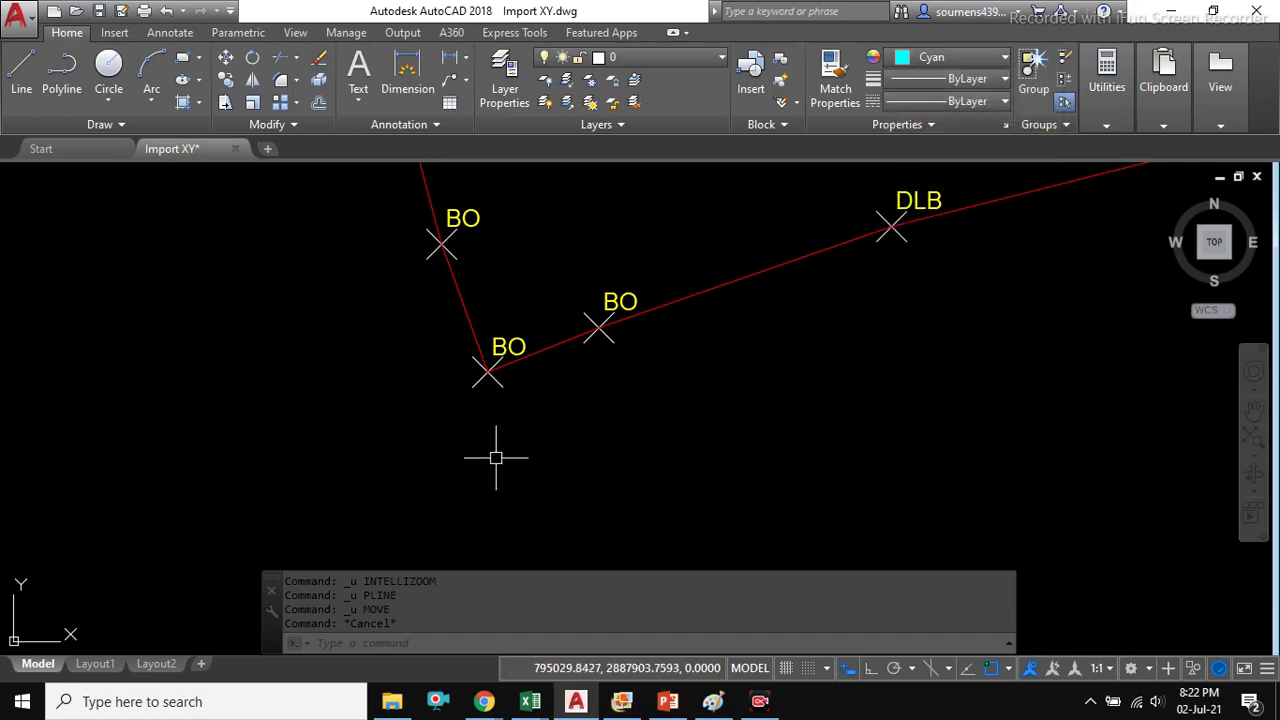
pyautogui.scroll(-2, 522, 480)
# - Switch to the Impot XY Data workbook, set K3 to =A3, and fill the formula down the Text column
pyautogui.moveTo(530, 701)
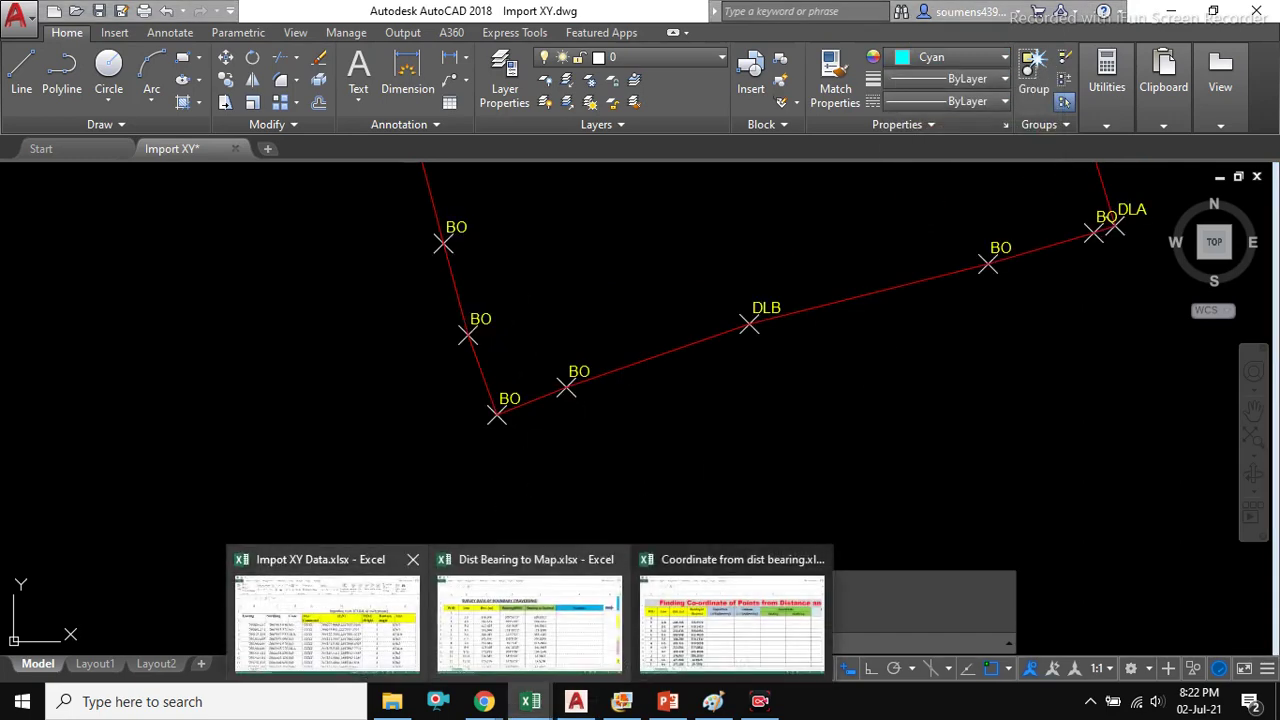
pyautogui.click(330, 545)
pyautogui.click(737, 407)
pyautogui.press('Escape')
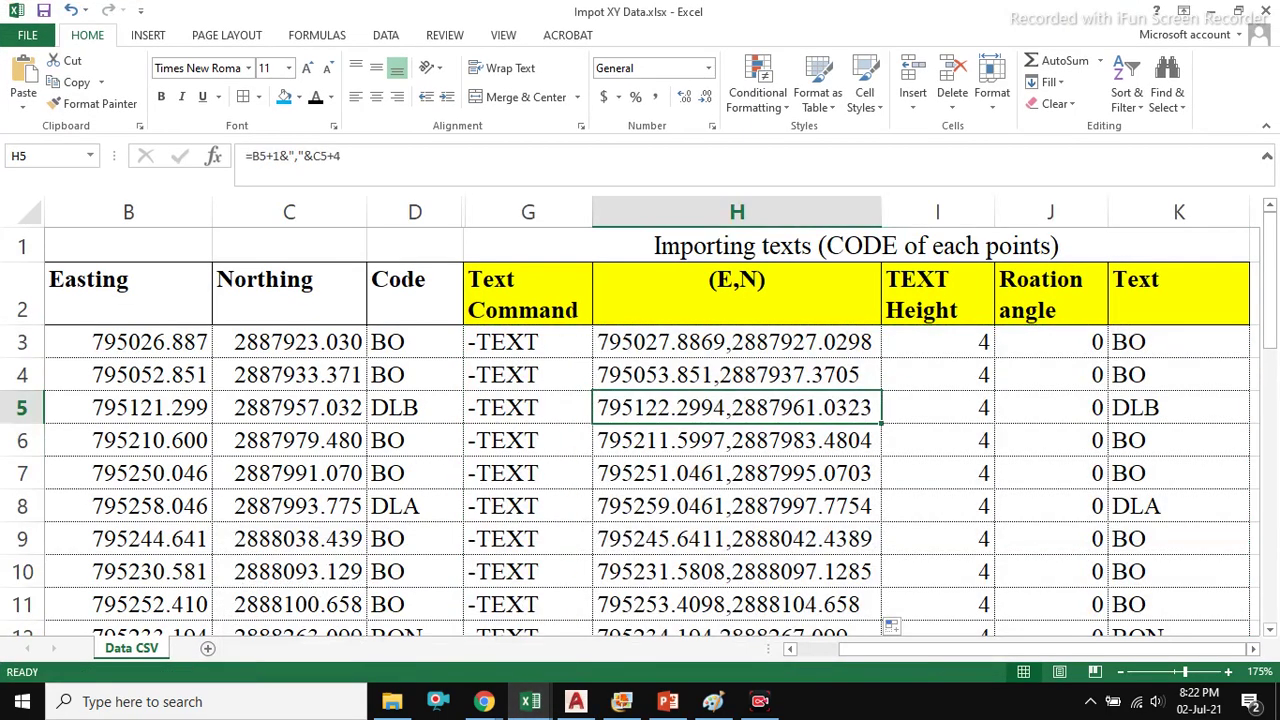
pyautogui.click(737, 342)
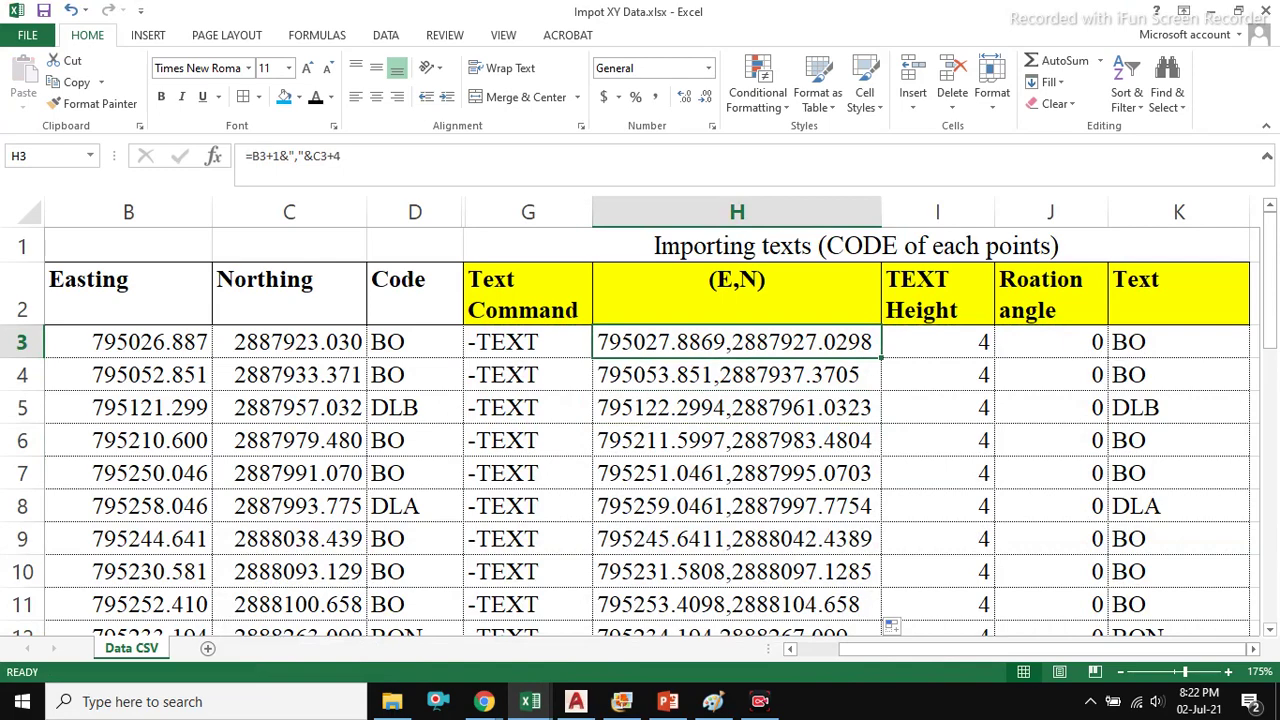
pyautogui.click(1179, 342)
pyautogui.press('F2')
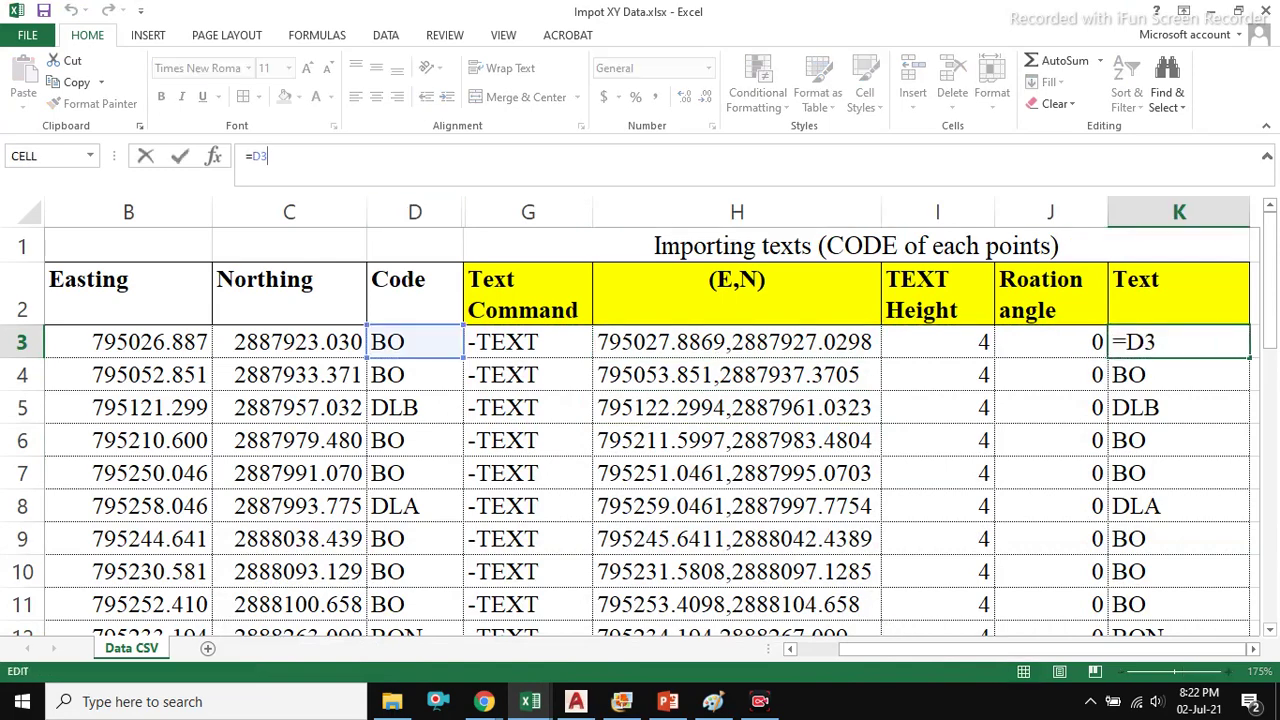
pyautogui.moveTo(413, 357); pyautogui.dragTo(72, 350)
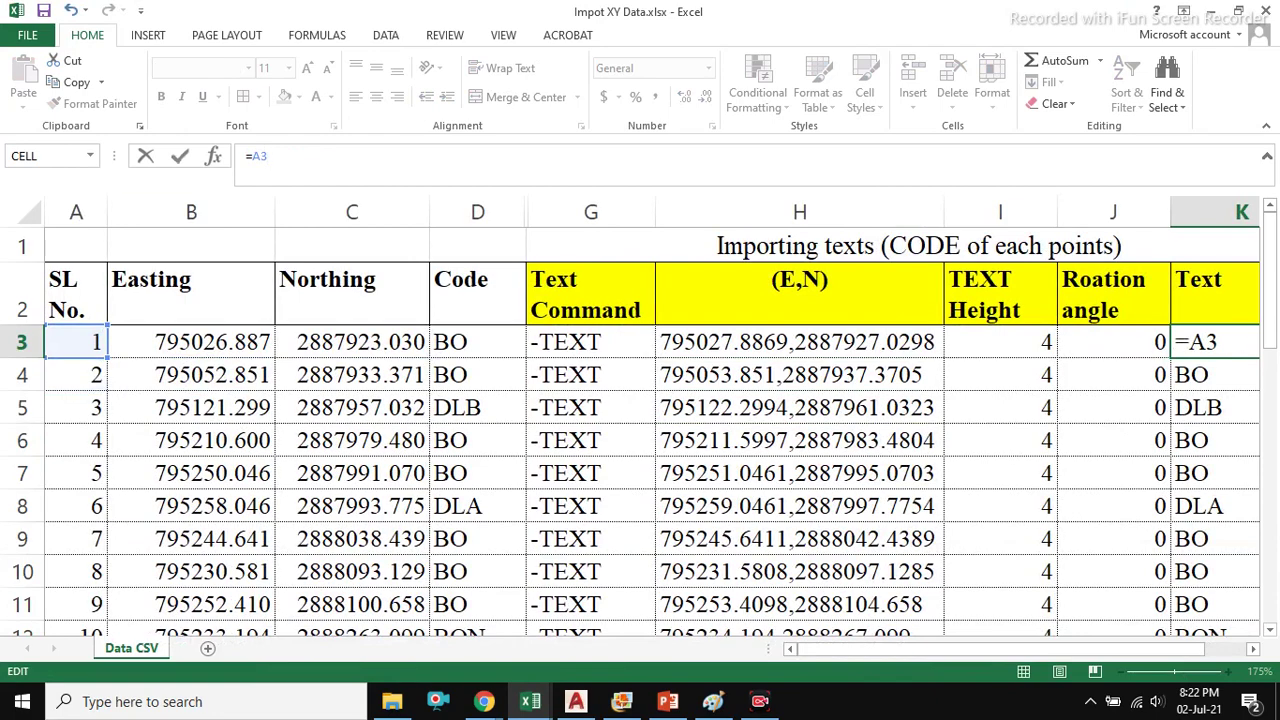
pyautogui.press('Return')
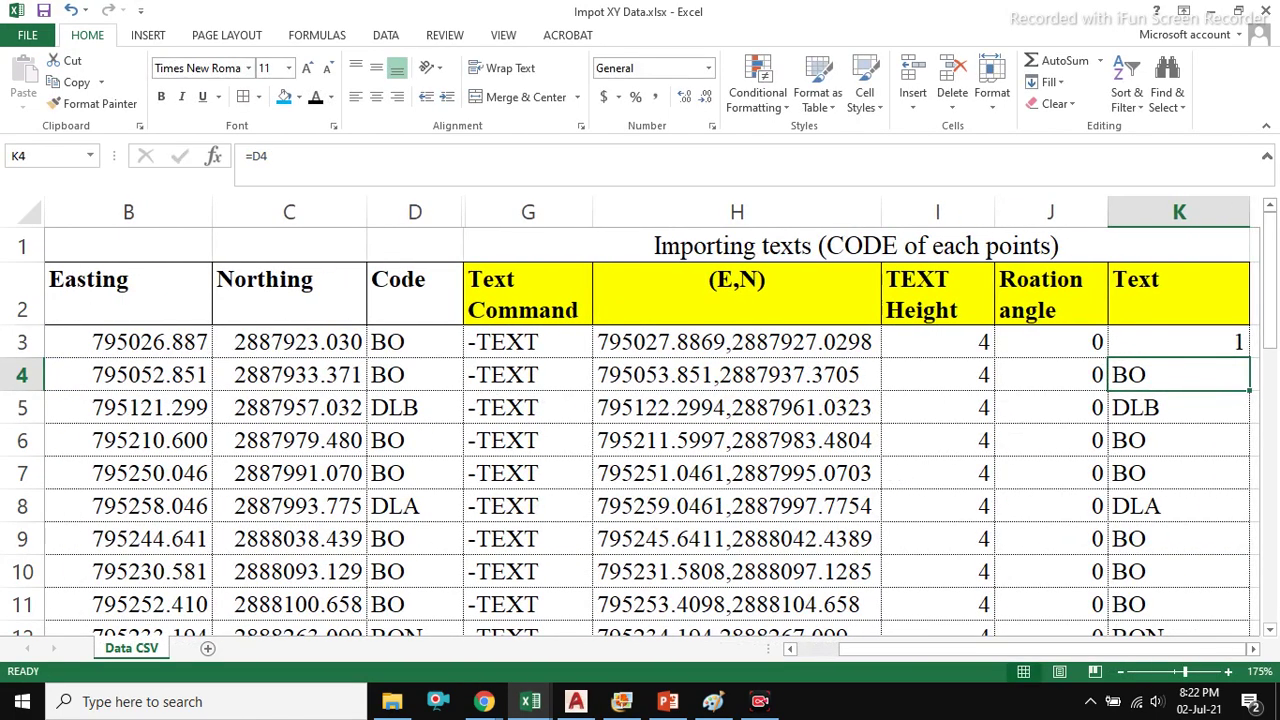
pyautogui.click(1179, 342)
pyautogui.doubleClick(1249, 357)
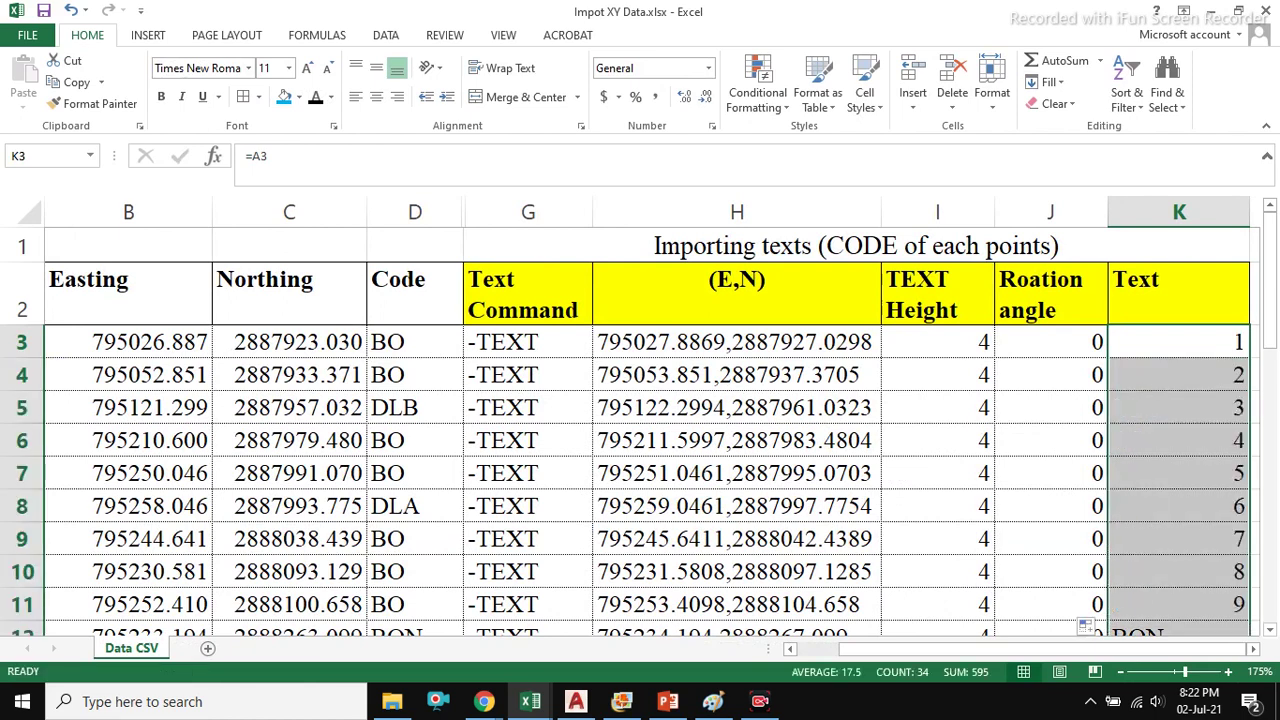
# - Change the H3 formula to =B3+1&","&C3+9 and fill it down the (E,N) column
pyautogui.click(737, 342)
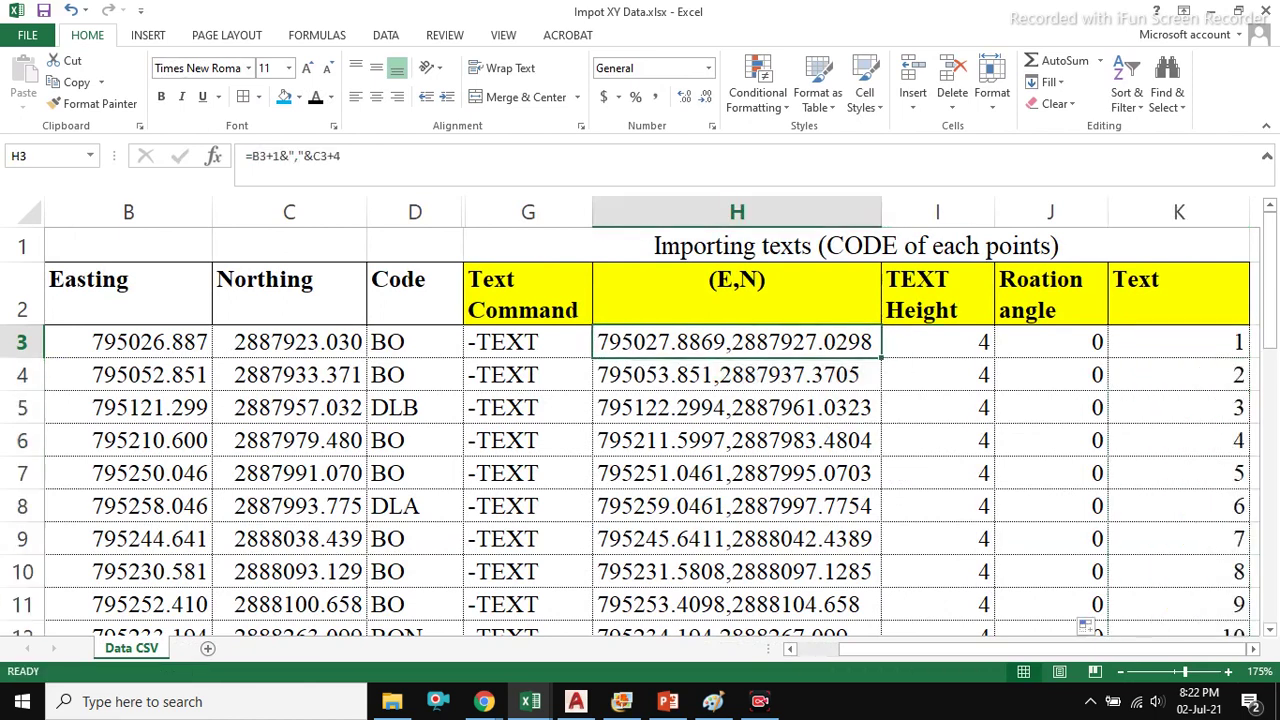
pyautogui.click(279, 156)
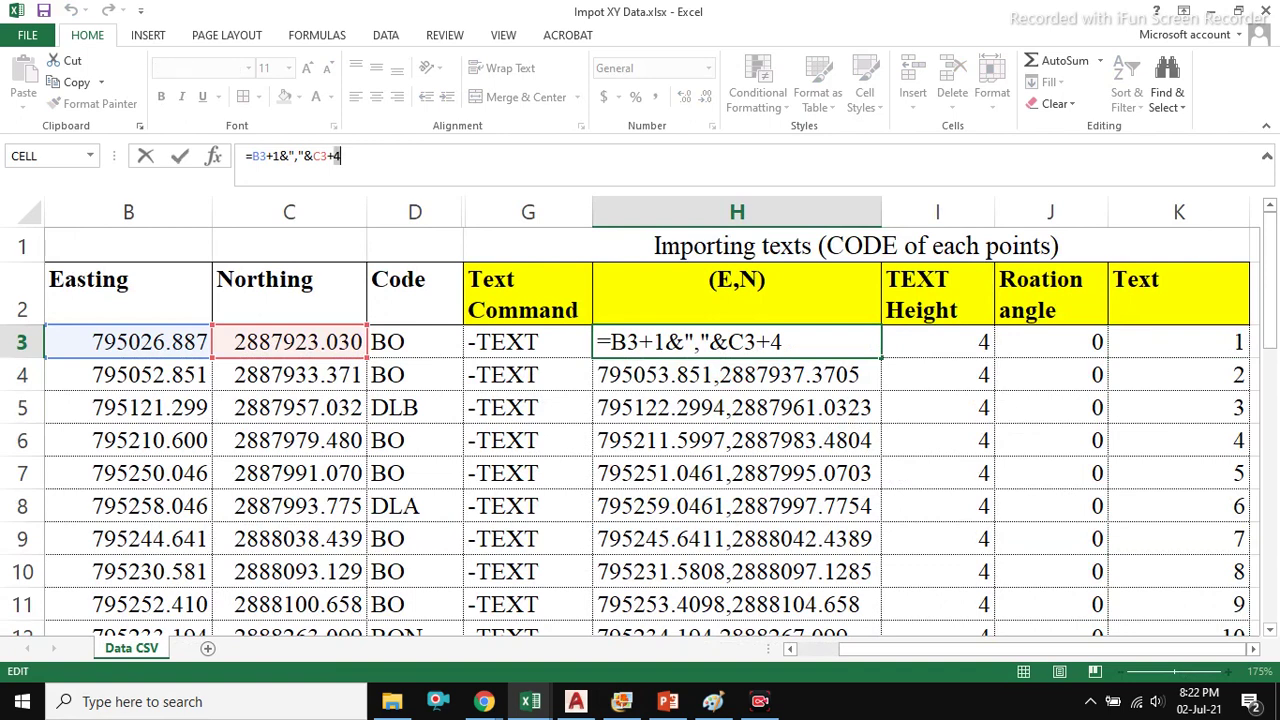
pyautogui.write('9')
pyautogui.press('Return')
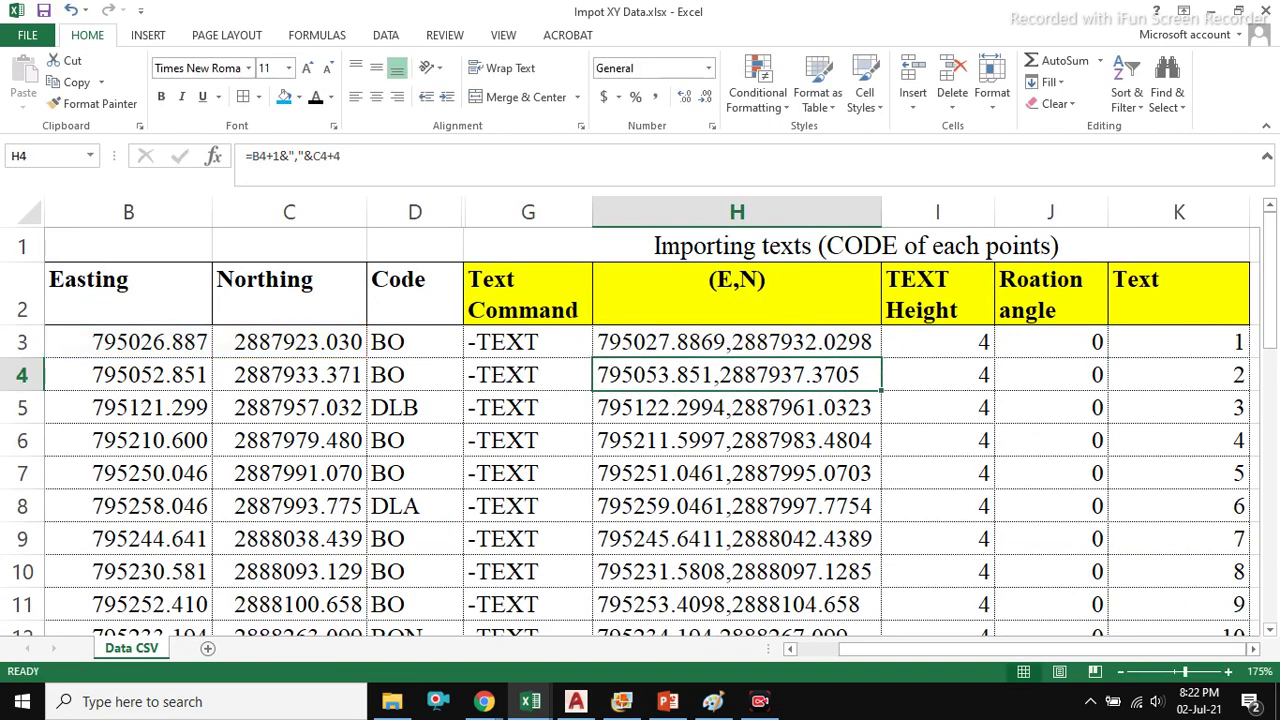
pyautogui.click(737, 342)
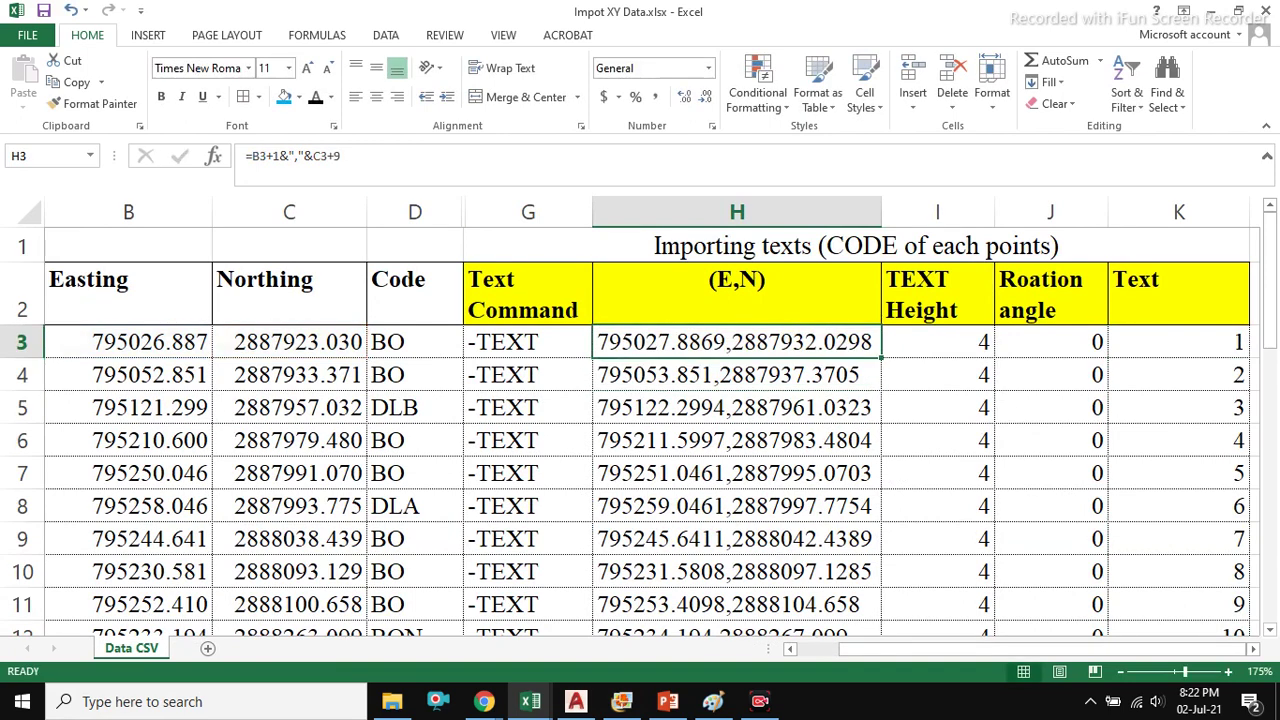
pyautogui.doubleClick(881, 357)
# - Copy all the text command rows, from column G to column K starting at row 3
pyautogui.press('Right')
pyautogui.press('Right')
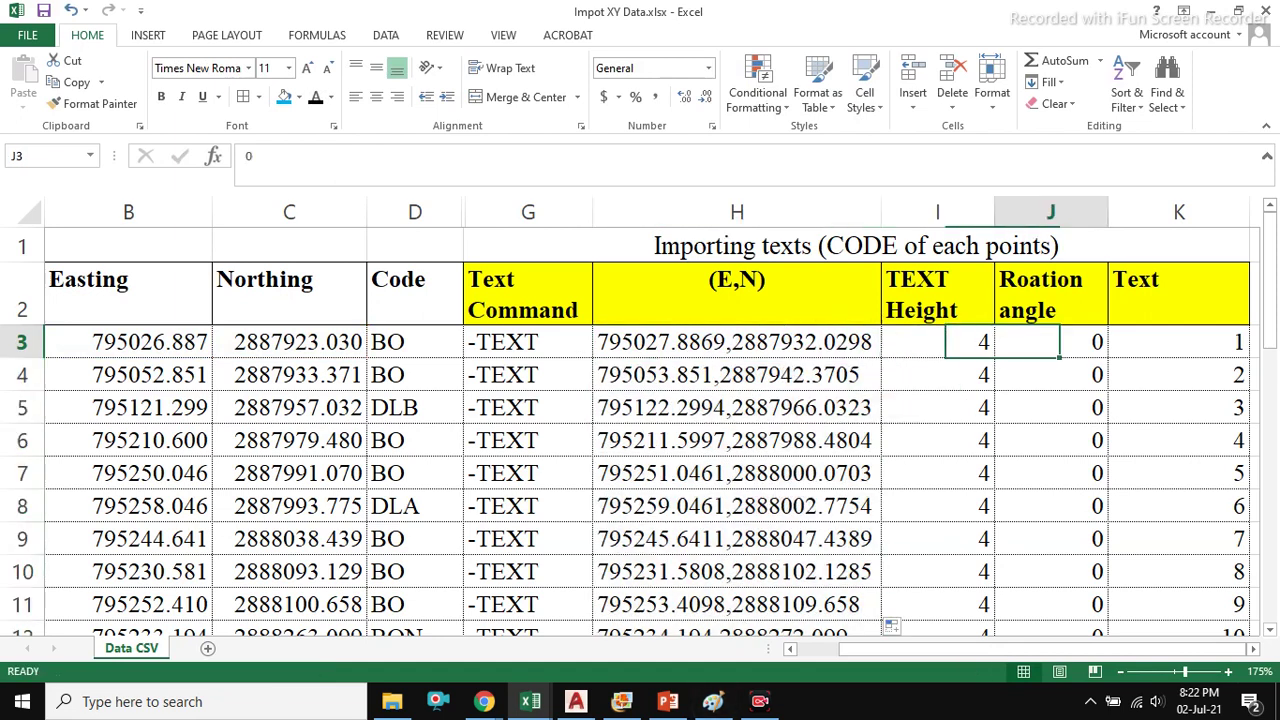
pyautogui.press('Left')
pyautogui.press('Left')
pyautogui.press('Left')
pyautogui.hotkey('ctrl', 'shift', 'Right')
pyautogui.hotkey('shift', 'Down')
pyautogui.hotkey('shift', 'Down')
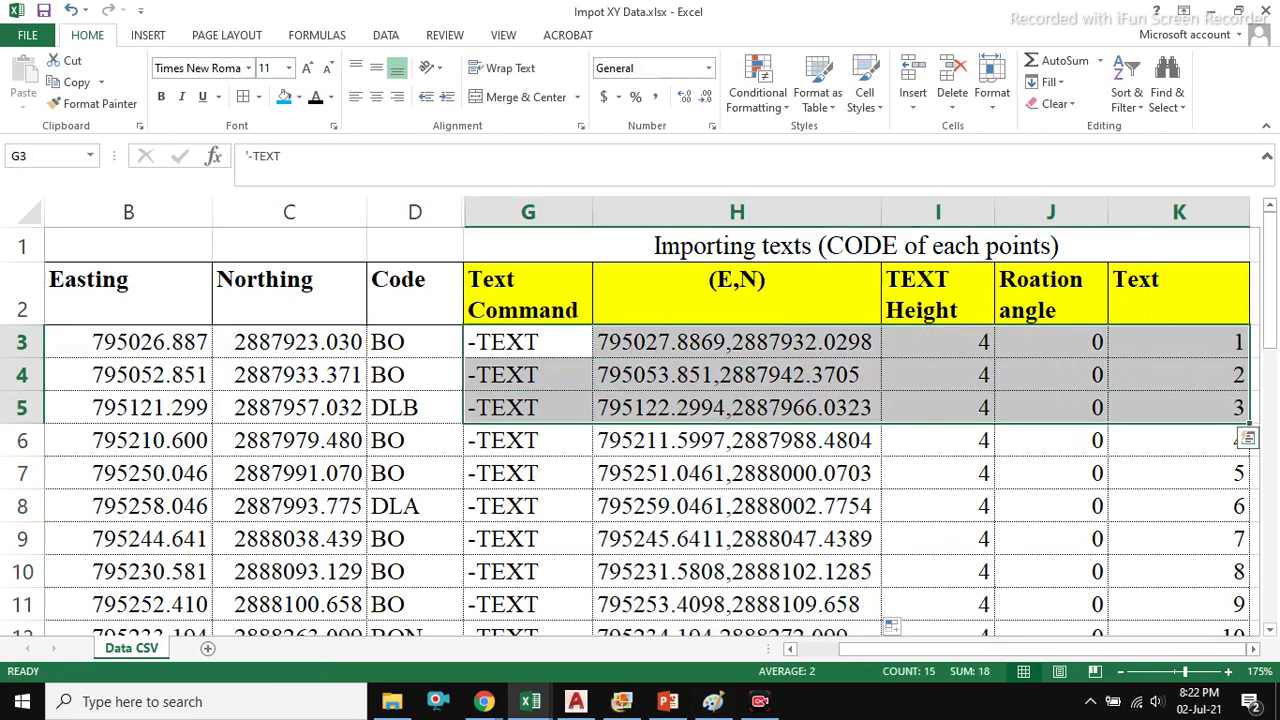
pyautogui.hotkey('ctrl', 'shift', 'Down')
pyautogui.rightClick(1060, 400)
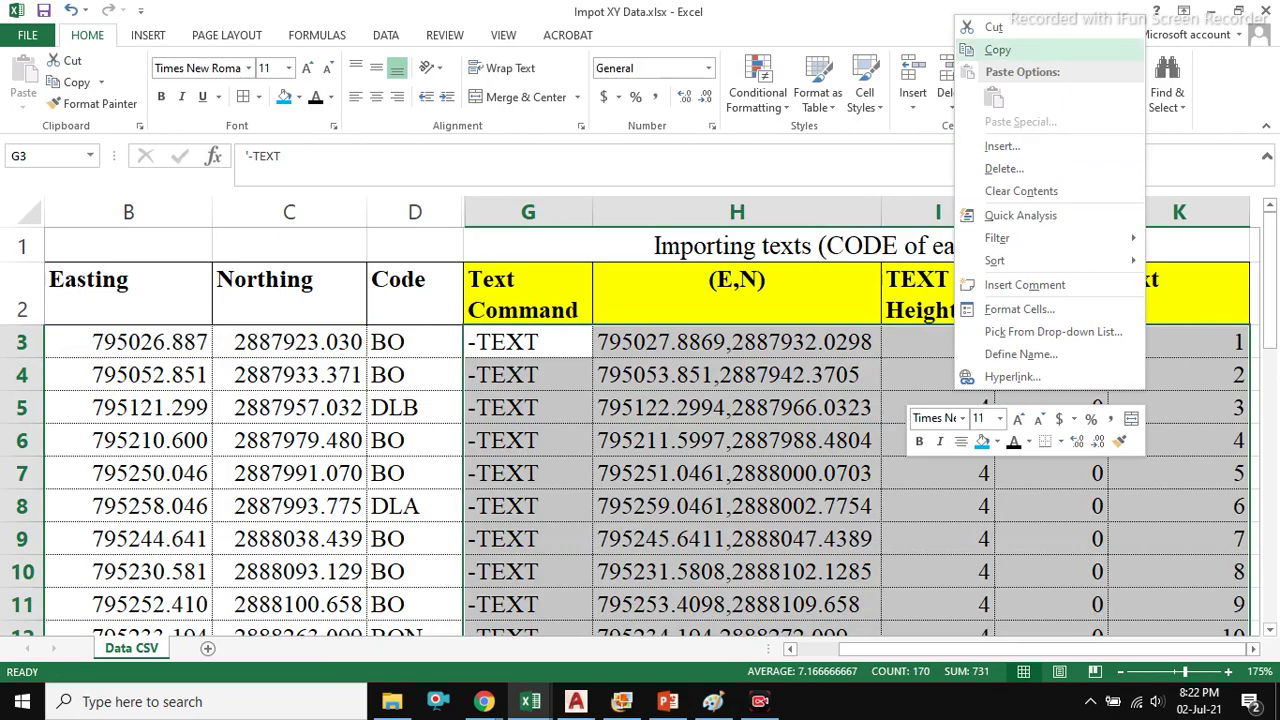
pyautogui.click(1080, 48)
# - Switch to AutoCAD and paste the copied rows at the command line to place the serial numbers above the codes
pyautogui.click(576, 701)
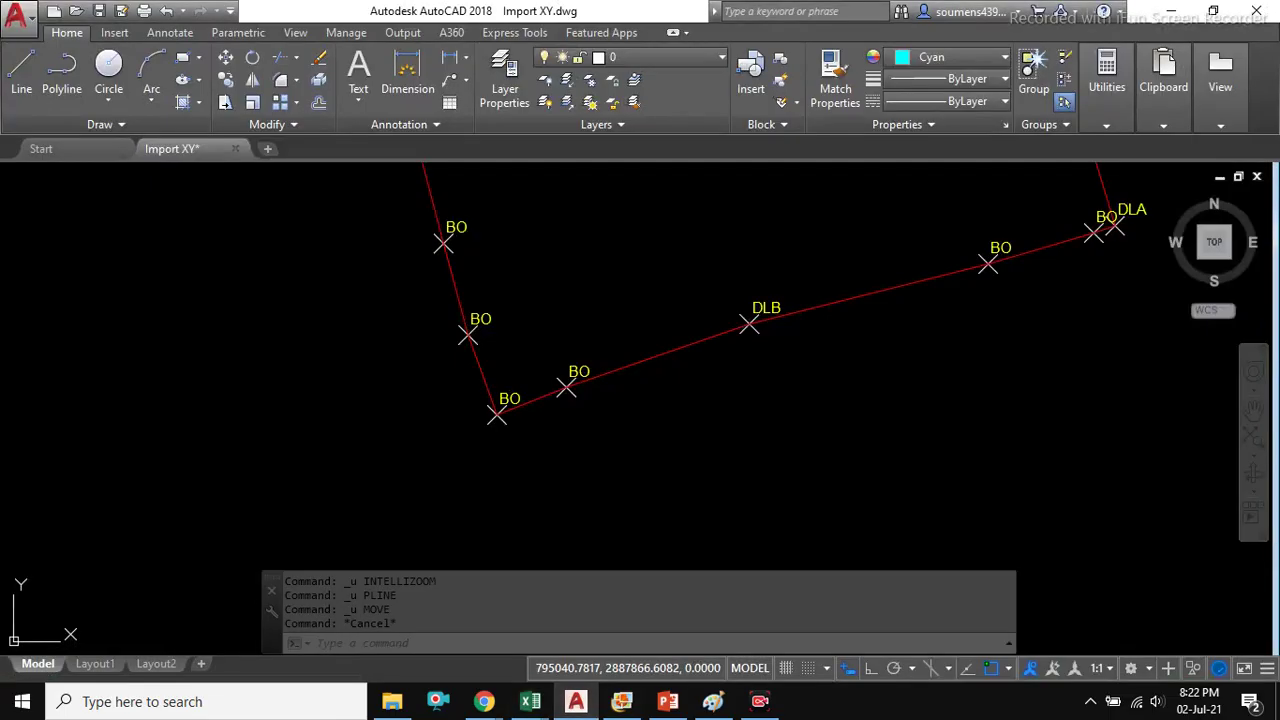
pyautogui.scroll(-3, 523, 557)
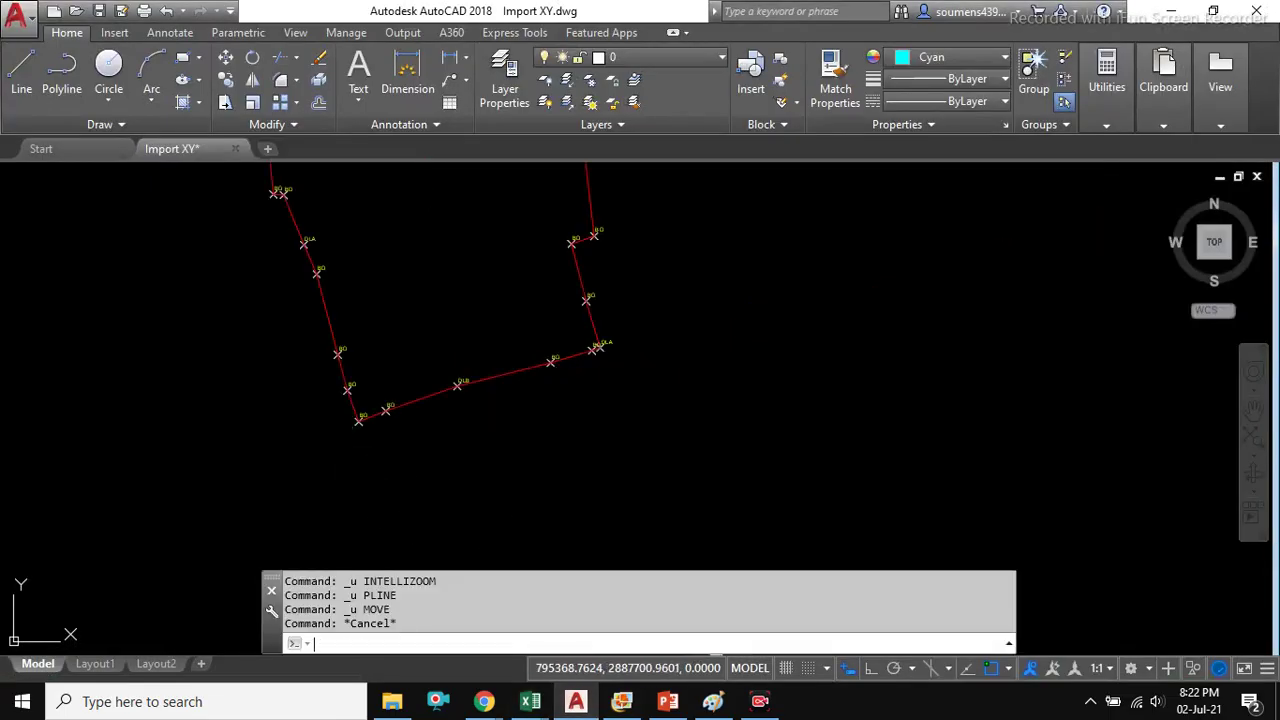
pyautogui.rightClick(716, 645)
pyautogui.click(763, 560)
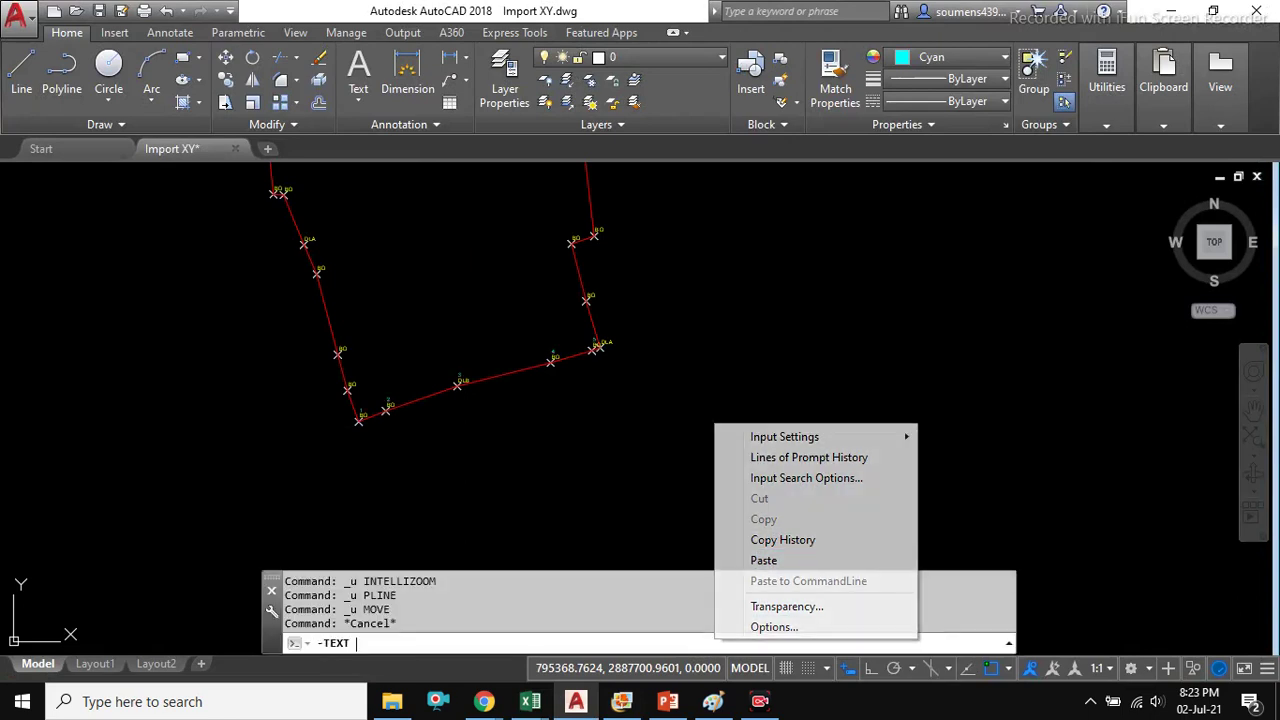
# - Examine the serial numbers around the boundary for their placement relative to the code texts and point markers
pyautogui.scroll(-3, 571, 334)
pyautogui.scroll(6, 586, 400)
pyautogui.moveTo(684, 368); pyautogui.dragTo(539, 380, button='middle')
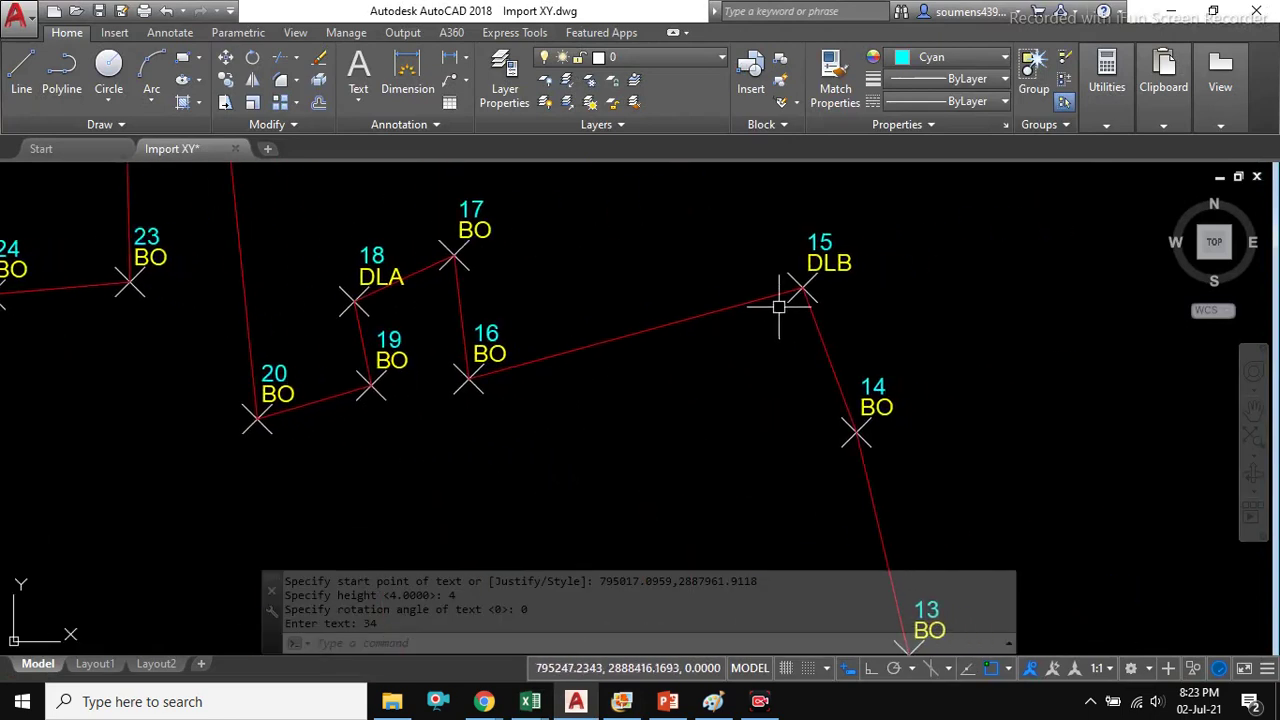
pyautogui.scroll(2, 829, 240)
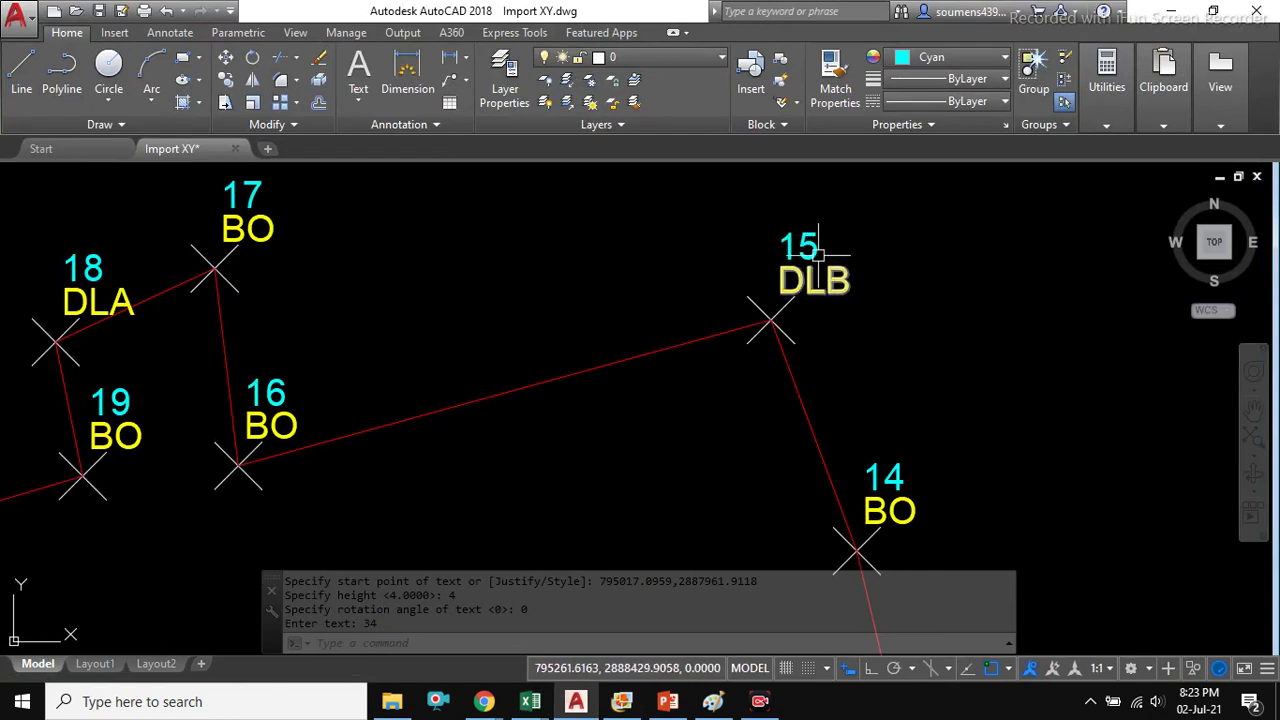
pyautogui.click(826, 247)
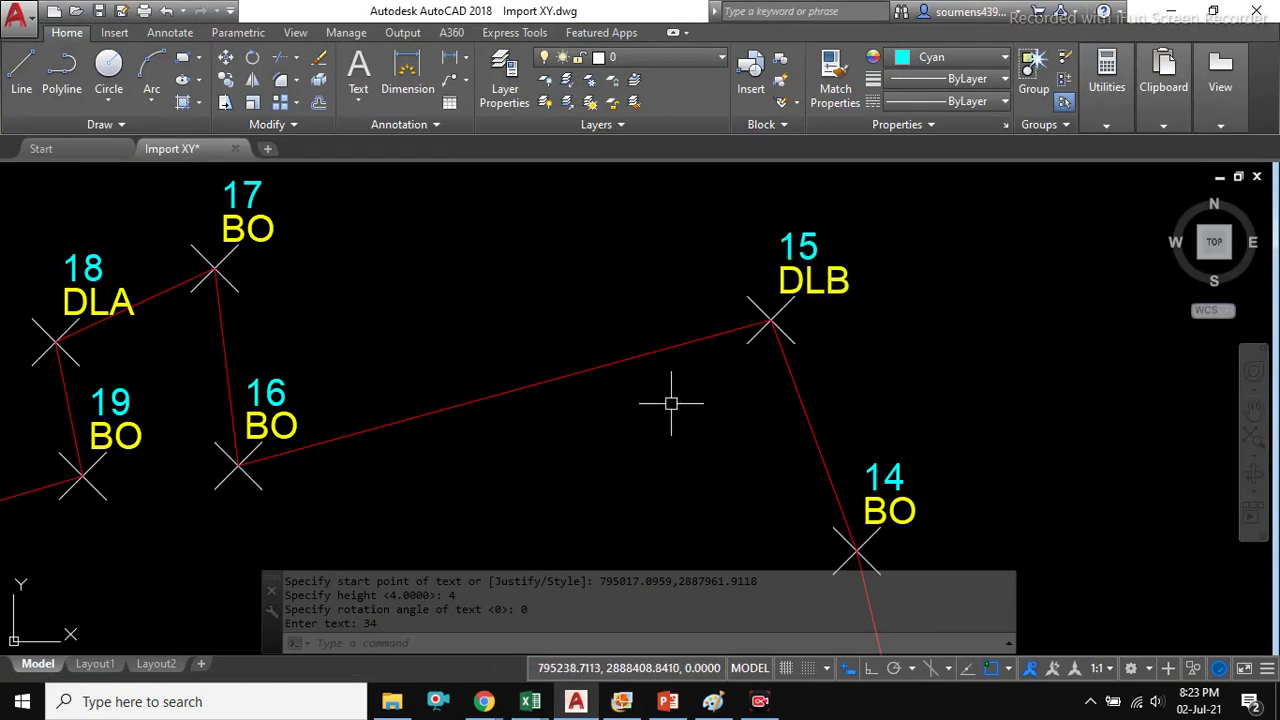
pyautogui.scroll(-3, 894, 306)
pyautogui.scroll(3, 848, 336)
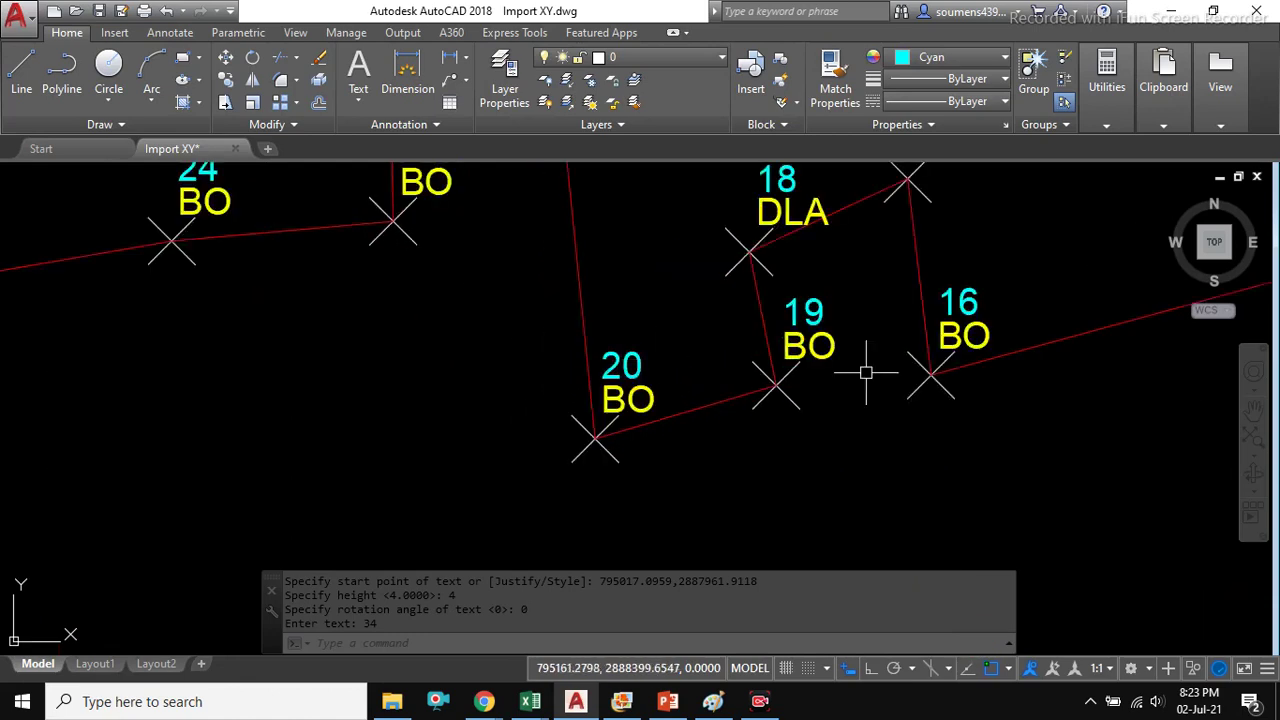
# - Erase the red boundary polyline to view only the points, serial numbers and codes, and undo the erasure
pyautogui.scroll(-2, 980, 360)
pyautogui.click(1000, 366)
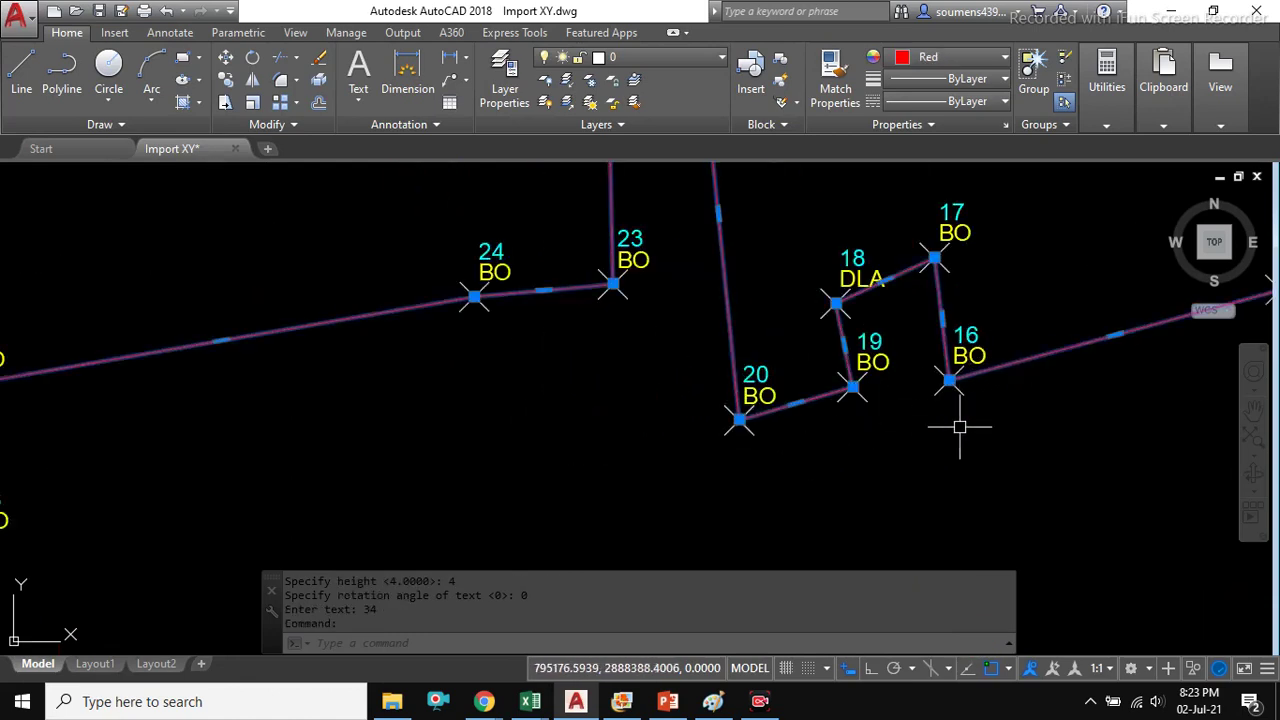
pyautogui.press('e')
pyautogui.press('Return')
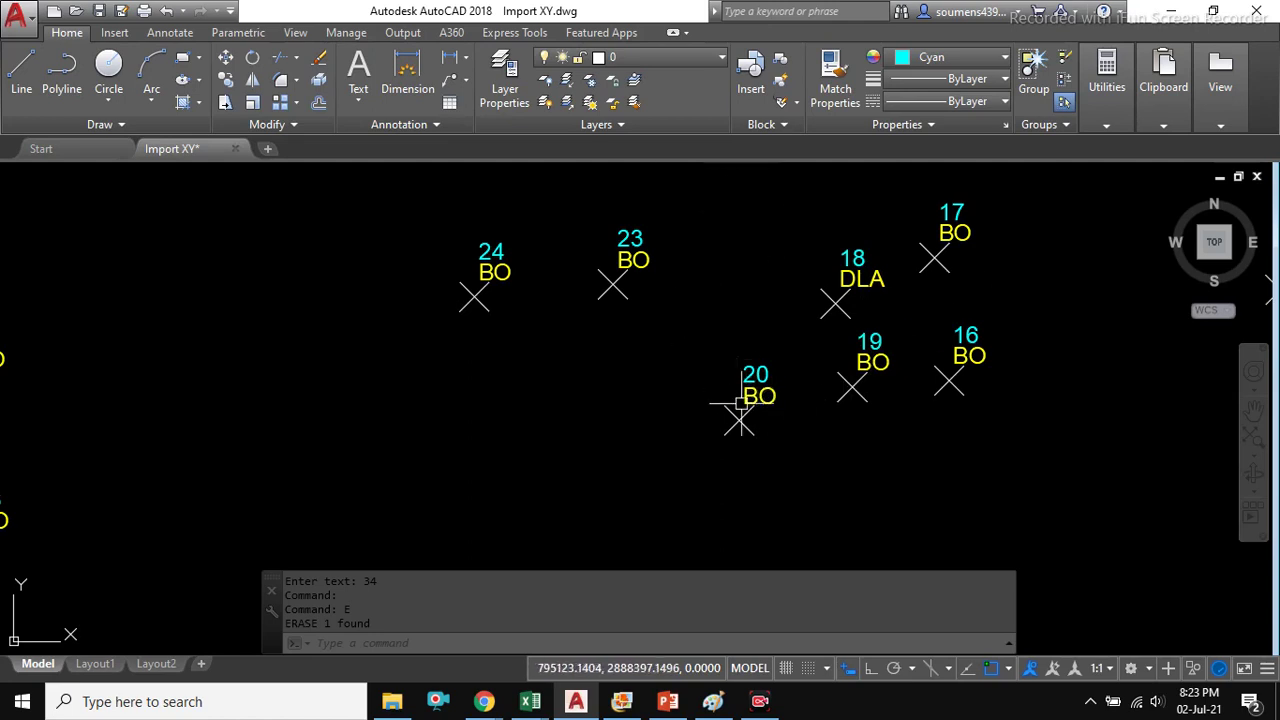
pyautogui.scroll(-3, 734, 280)
pyautogui.scroll(5, 731, 229)
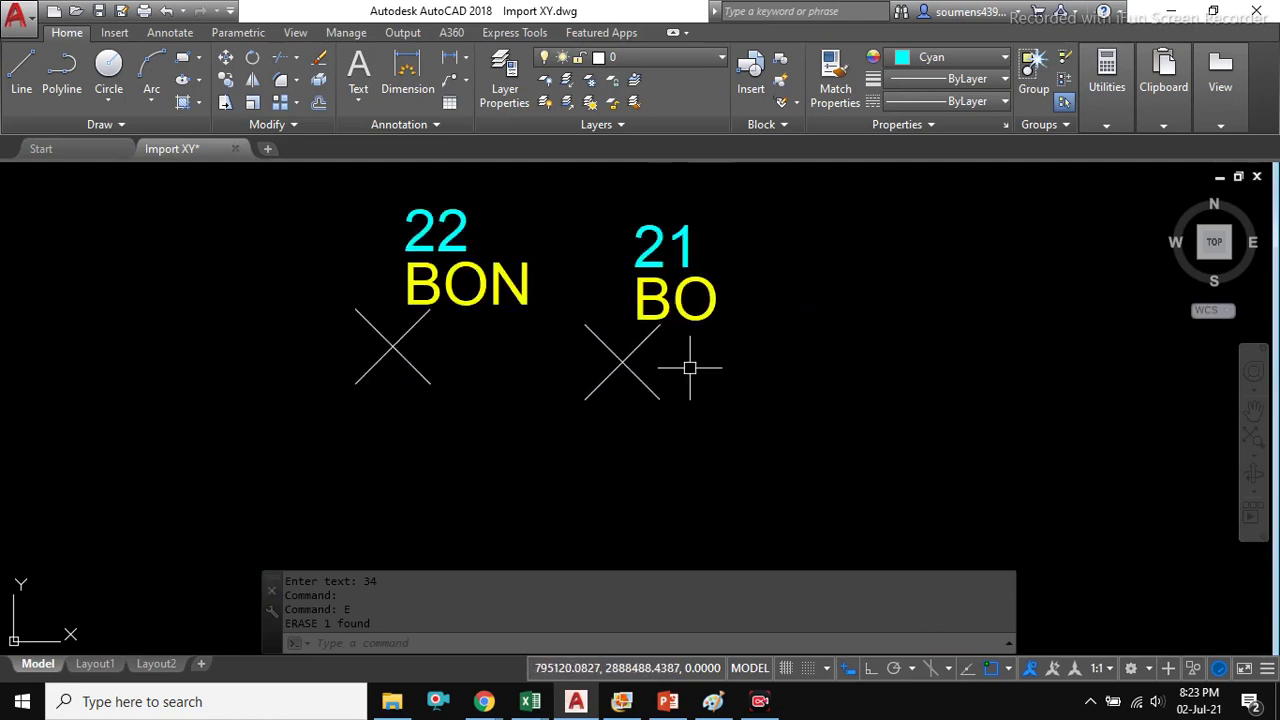
pyautogui.scroll(-3, 720, 357)
pyautogui.hotkey('ctrl', 'z')
# - Examine the serial number and code placement at point 20 and its neighbouring points
pyautogui.scroll(-3, 604, 370)
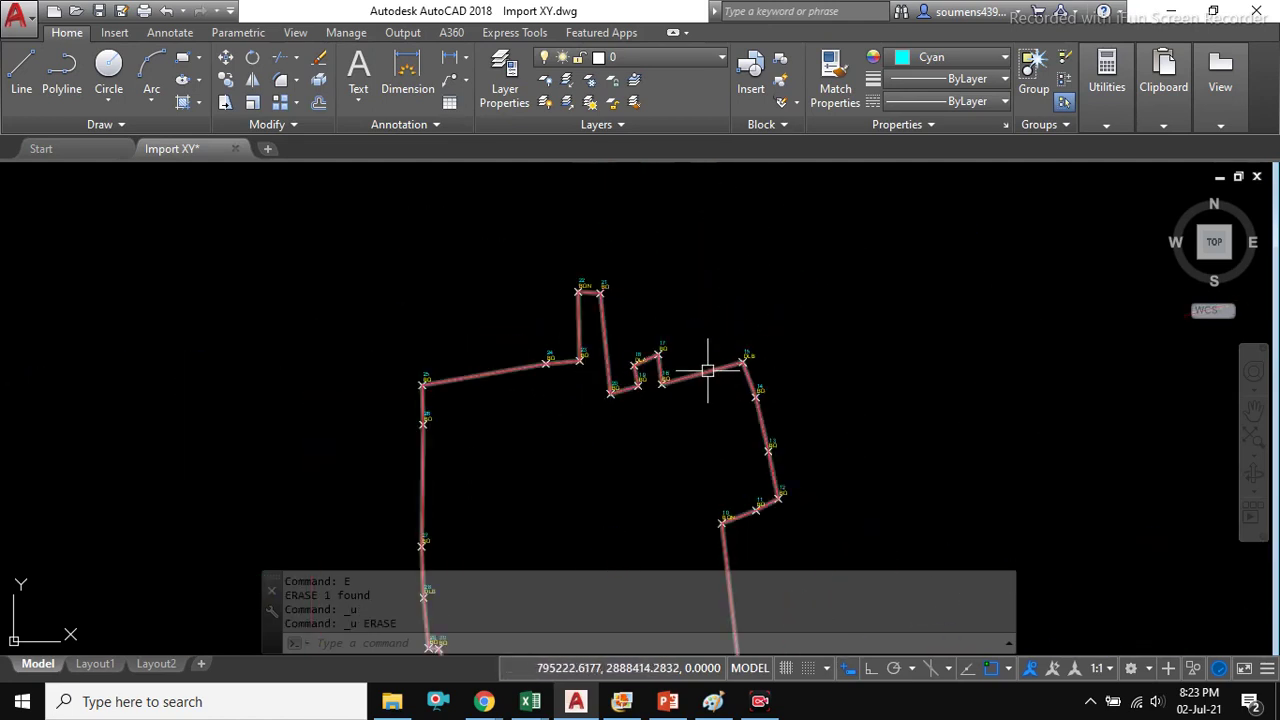
pyautogui.scroll(6, 666, 400)
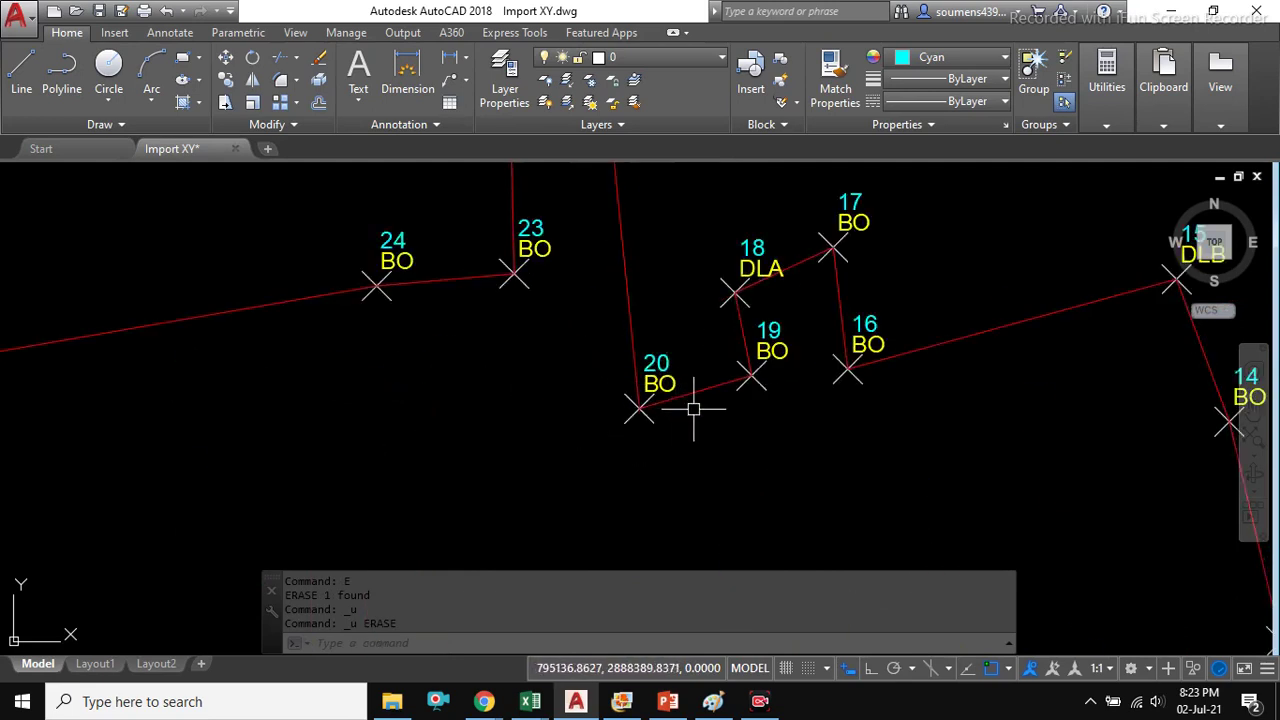
pyautogui.scroll(2, 664, 398)
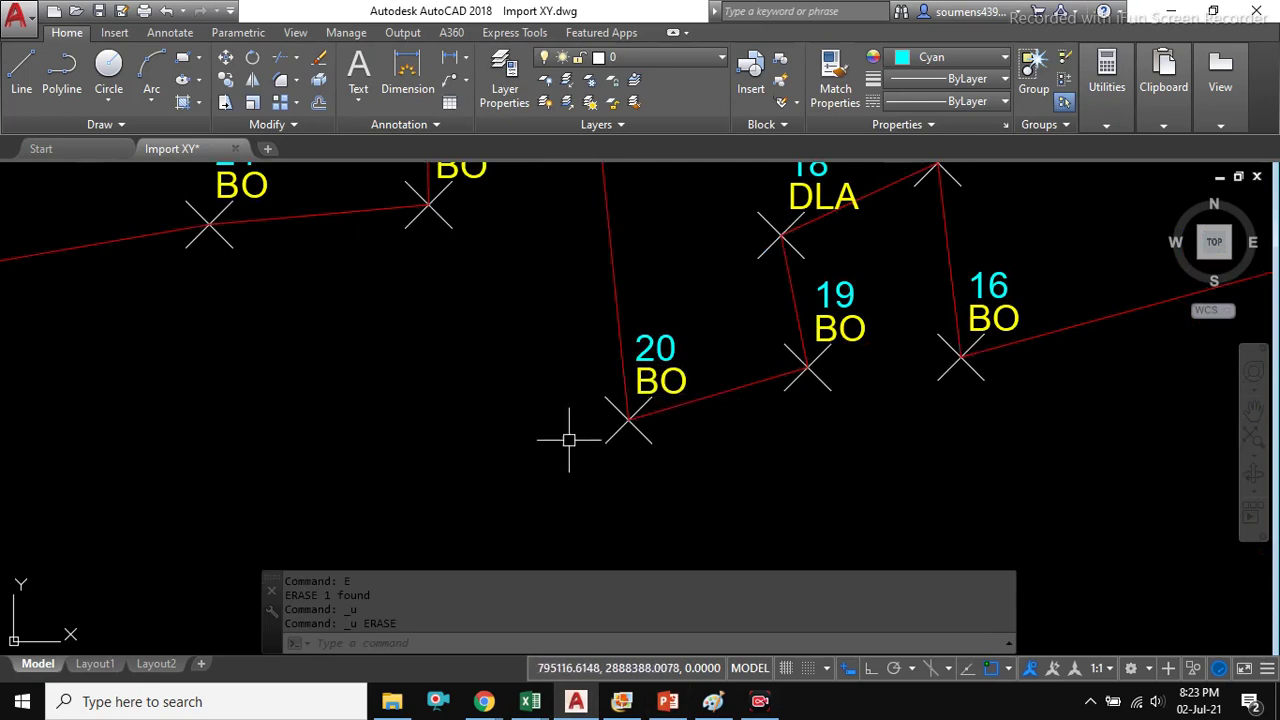
pyautogui.scroll(2, 655, 460)
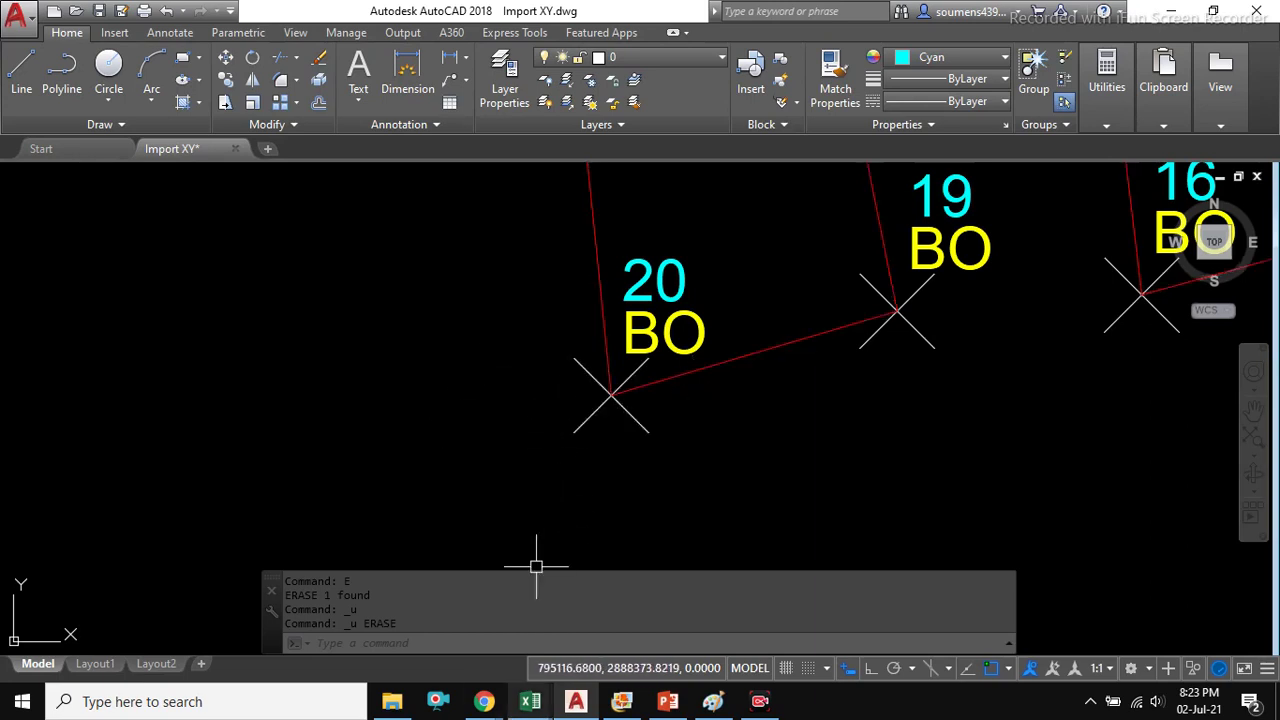
# - Switch to the Impot XY Data workbook in Excel and cancel the pending copy of the text command rows
pyautogui.moveTo(530, 701)
pyautogui.click(327, 615)
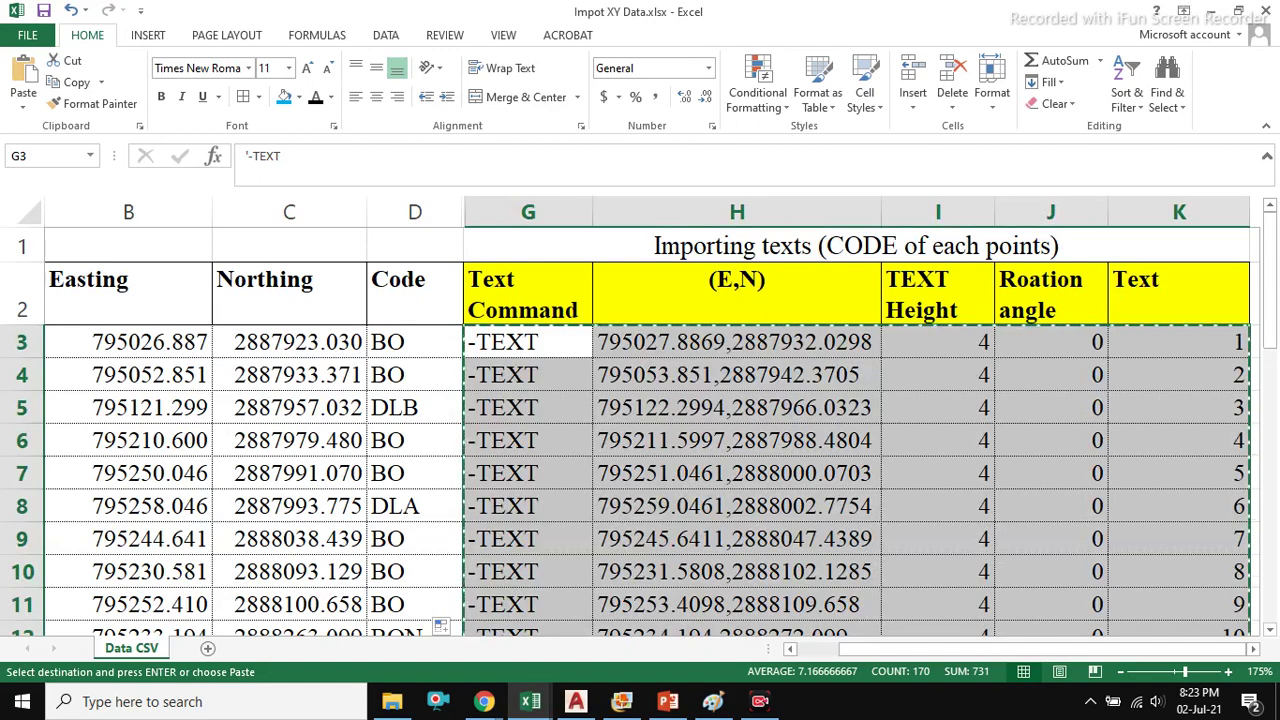
pyautogui.press('Escape')
pyautogui.click(528, 342)
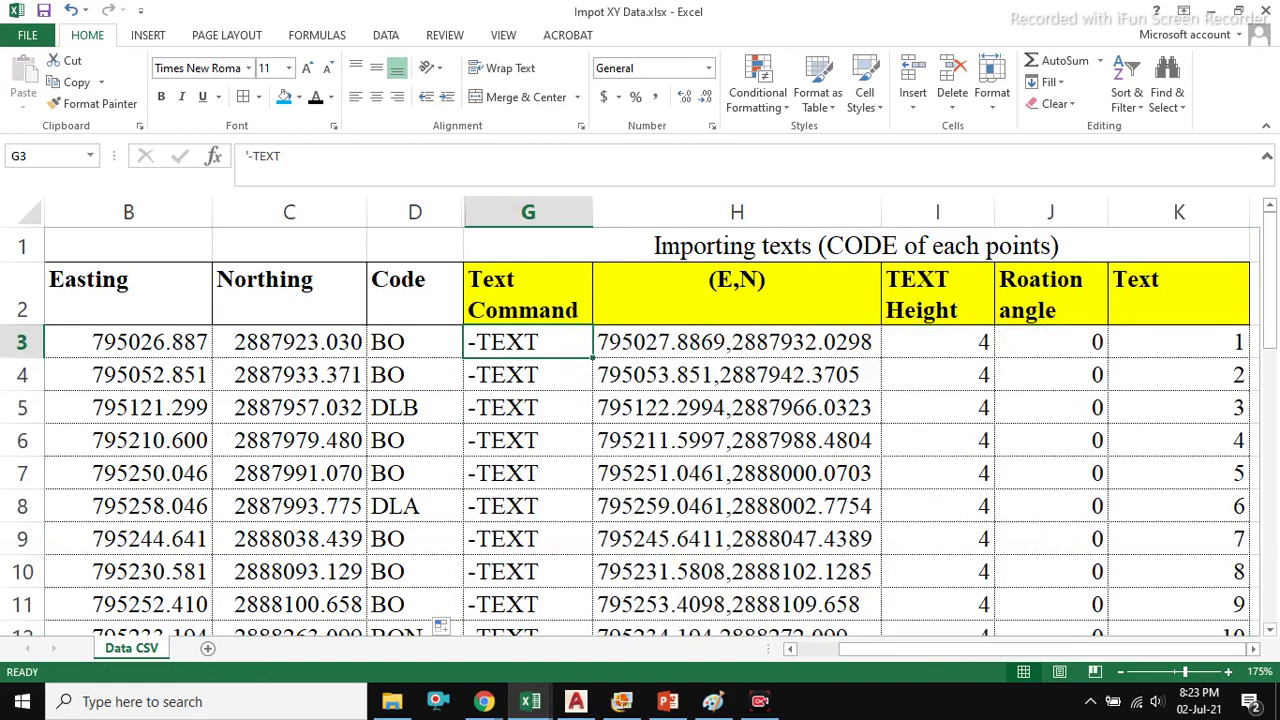
# - Switch to Photo Gallery, show the slide "4) Concept of surveying coordinate system", and switch to Coordinate system.png in Paint
pyautogui.click(621, 701)
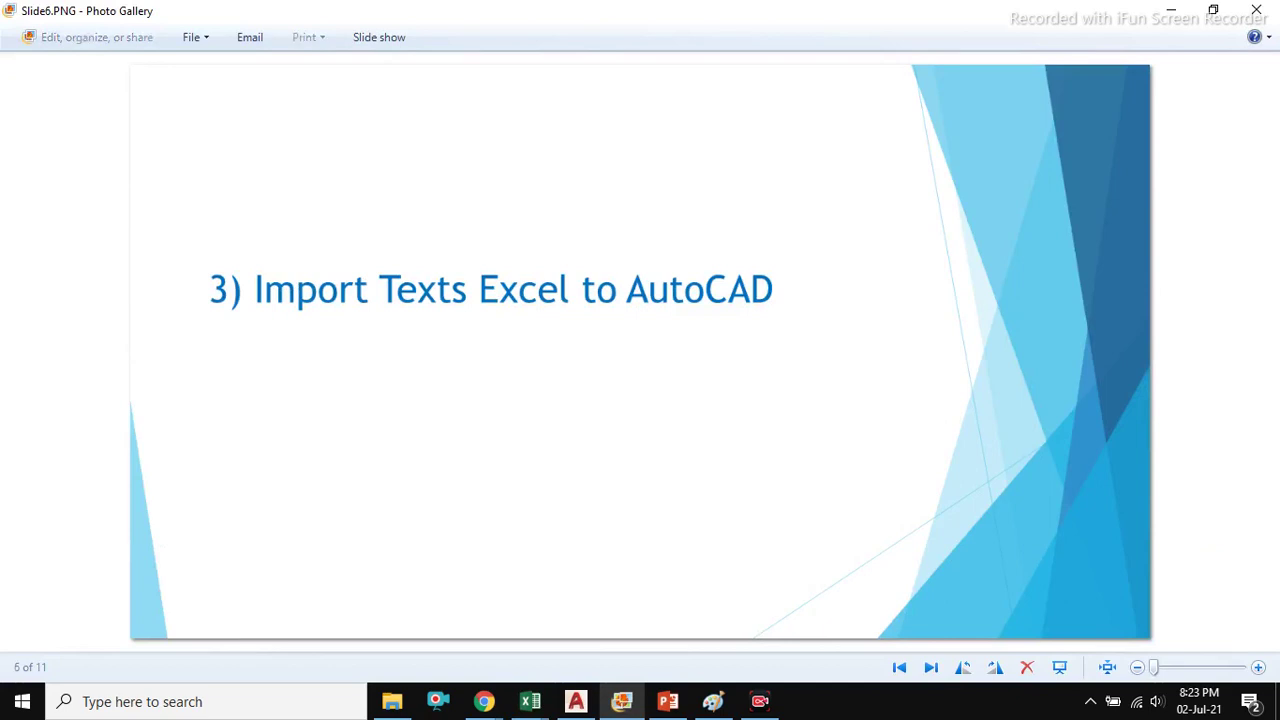
pyautogui.press('Right')
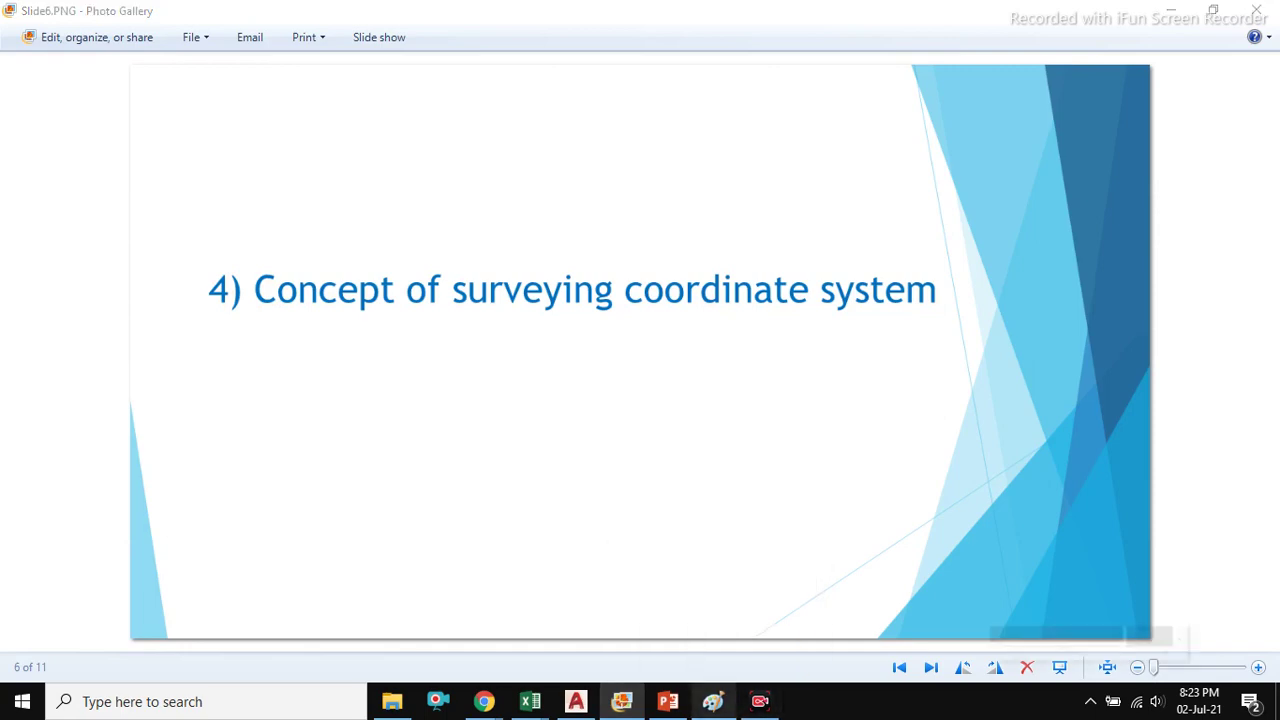
pyautogui.click(712, 701)
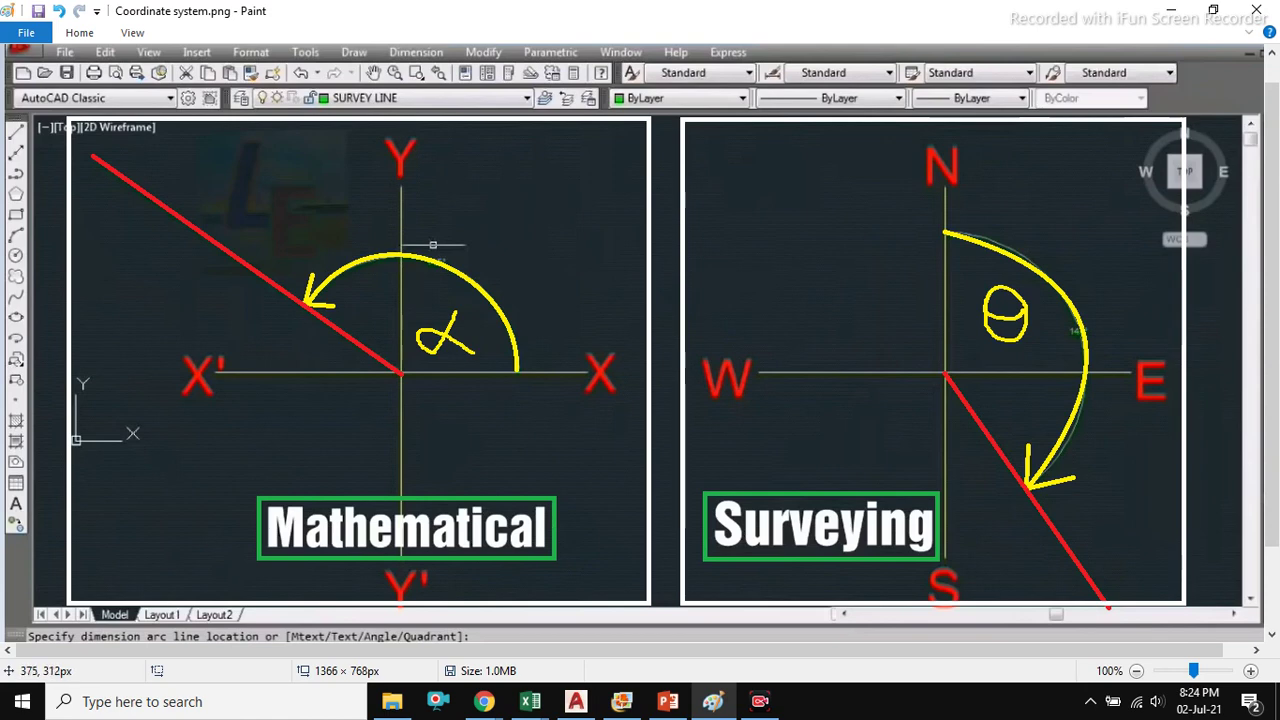
# - Handwrite green labels with the Pencil on the red line in both the Mathematical and Surveying diagrams: A at the origin, B at the far end
pyautogui.moveTo(356, 396); pyautogui.dragTo(362, 412)
pyautogui.hotkey('ctrl', 'z')
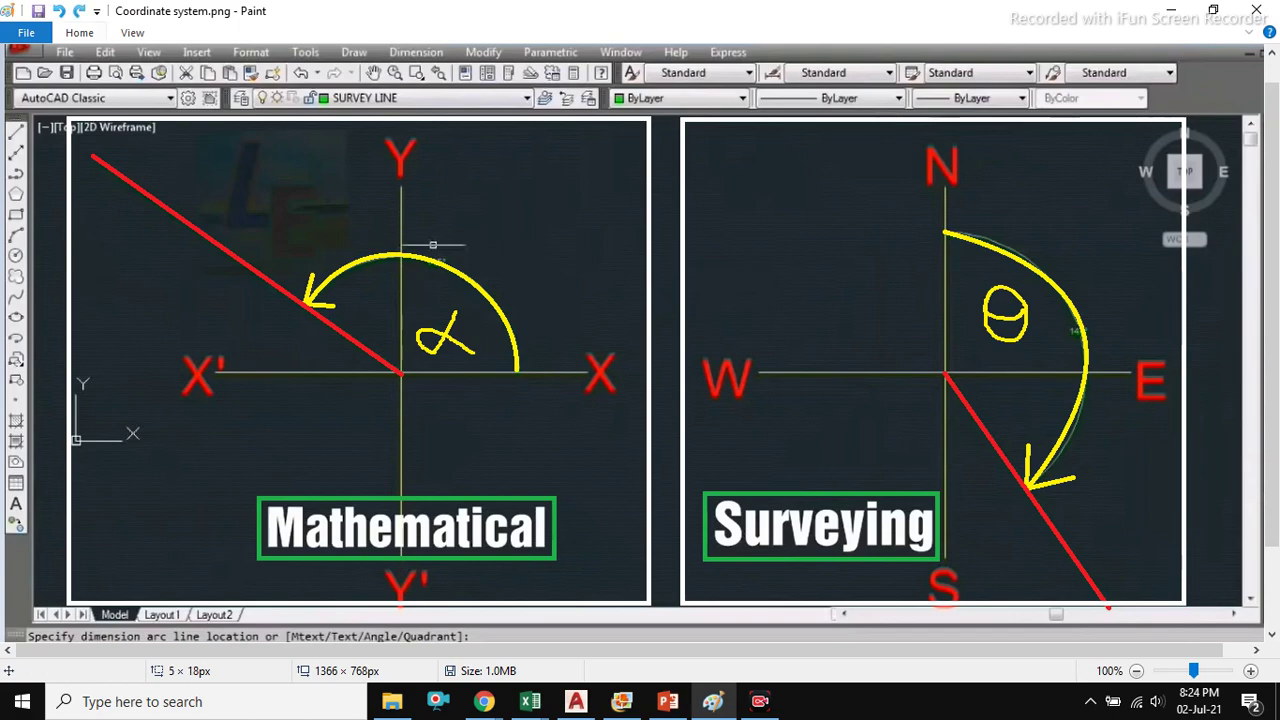
pyautogui.click(80, 33)
pyautogui.click(229, 66)
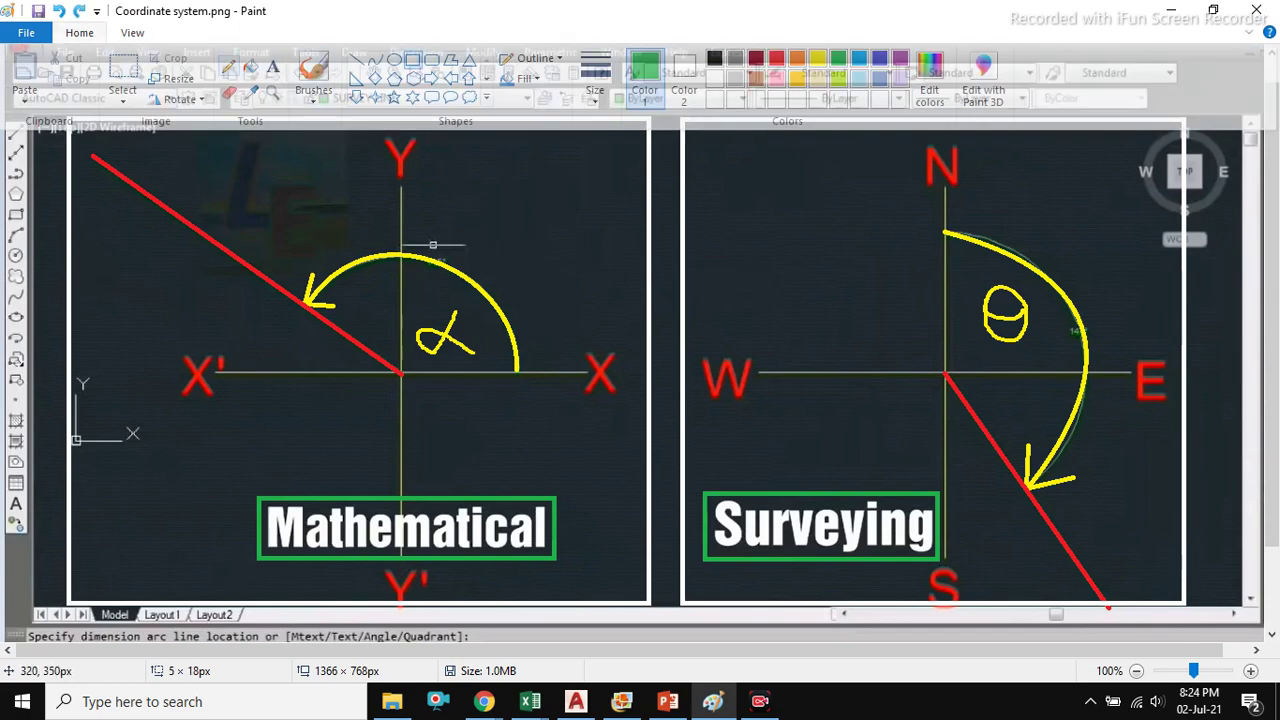
pyautogui.moveTo(367, 386)
pyautogui.mouseDown()
pyautogui.moveTo(345, 422)
pyautogui.moveTo(375, 426)
pyautogui.moveTo(371, 403)
pyautogui.mouseUp()
pyautogui.moveTo(142, 140); pyautogui.dragTo(149, 171)
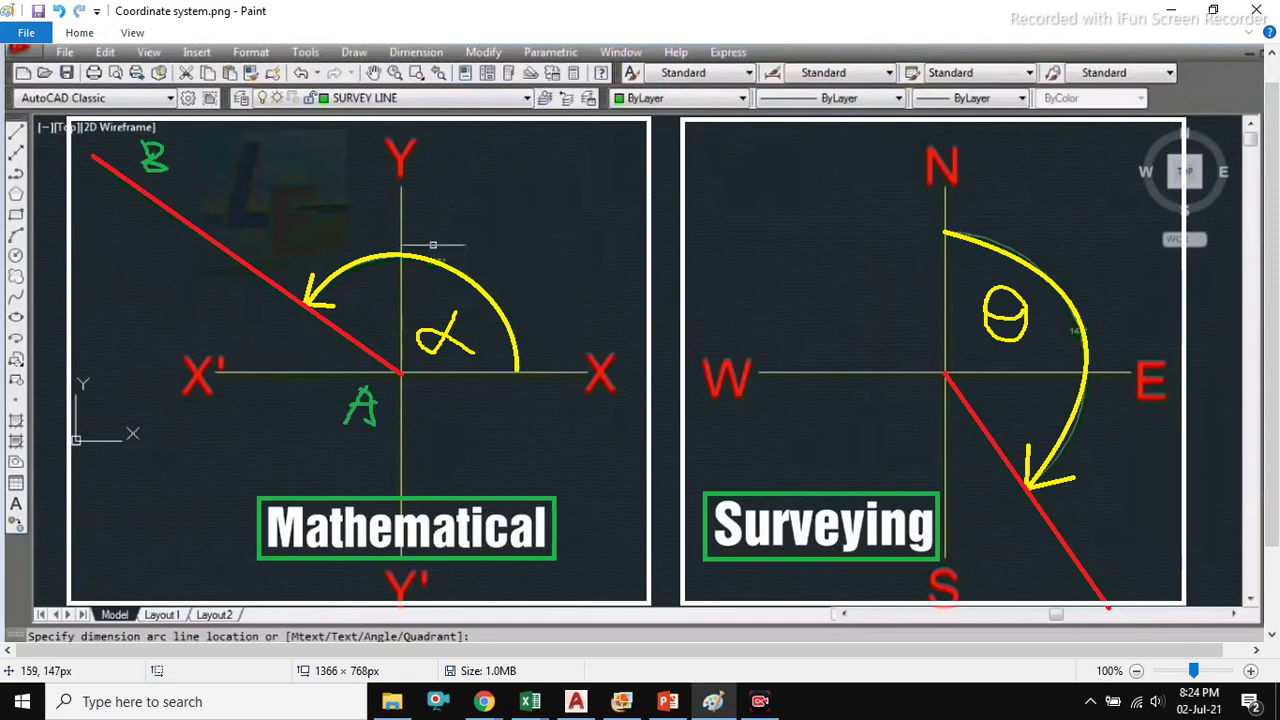
pyautogui.moveTo(898, 360)
pyautogui.mouseDown()
pyautogui.moveTo(906, 333)
pyautogui.moveTo(929, 350)
pyautogui.mouseUp()
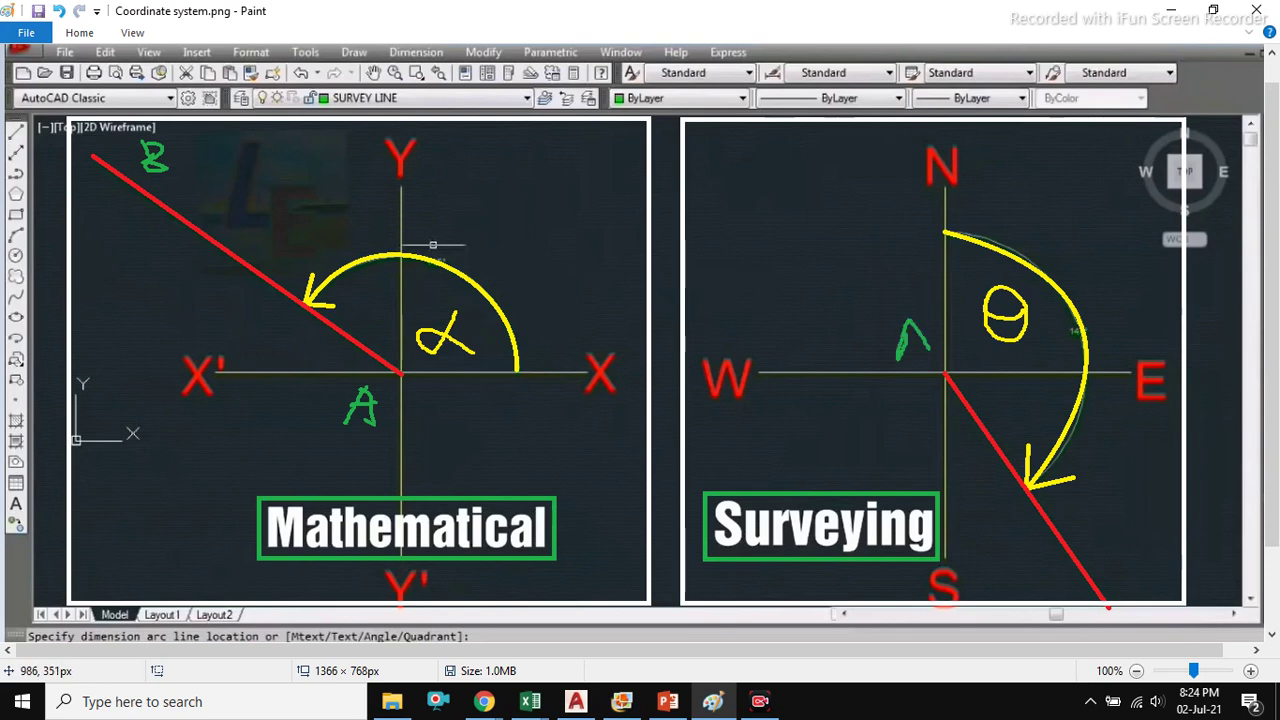
pyautogui.moveTo(1052, 605)
pyautogui.mouseDown()
pyautogui.moveTo(1062, 575)
pyautogui.moveTo(1058, 605)
pyautogui.mouseUp()
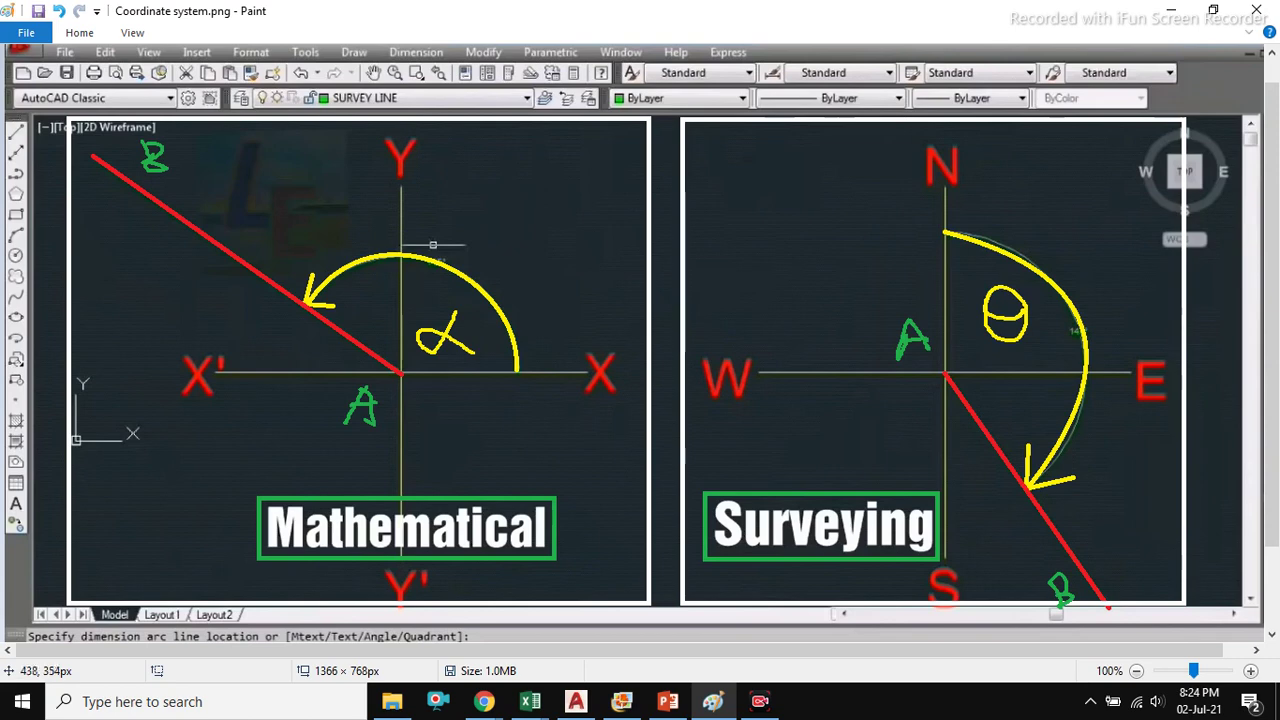
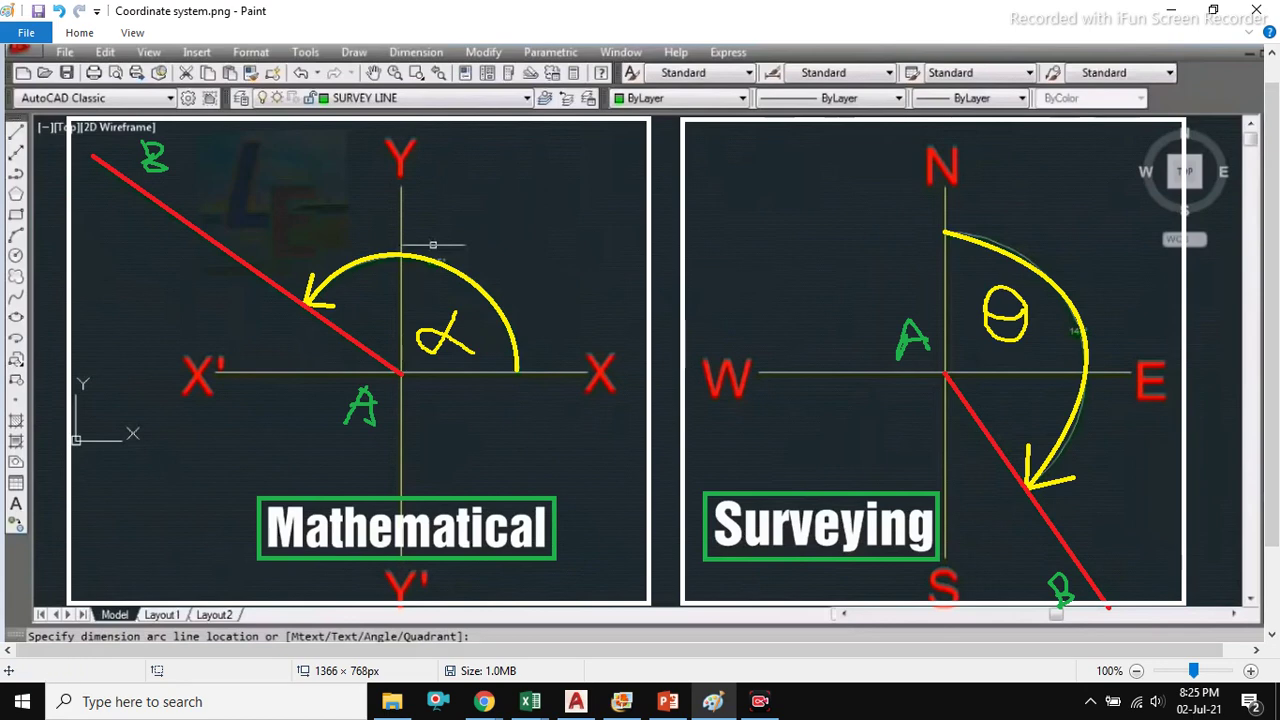
# - Switch to Photo Gallery, show the slide on drawing lines from bearing and distance, and switch to Dist Bearing to Map.xlsx in Excel
pyautogui.moveTo(621, 701)
pyautogui.click(621, 622)
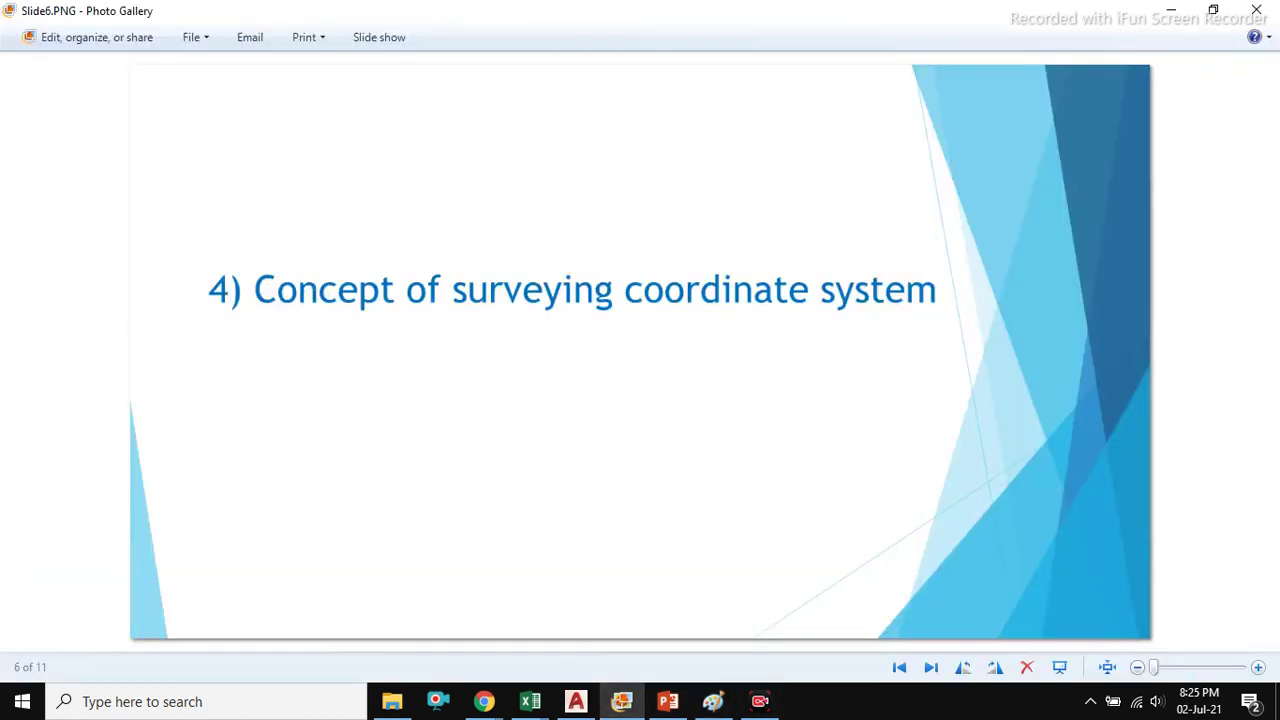
pyautogui.press('Right')
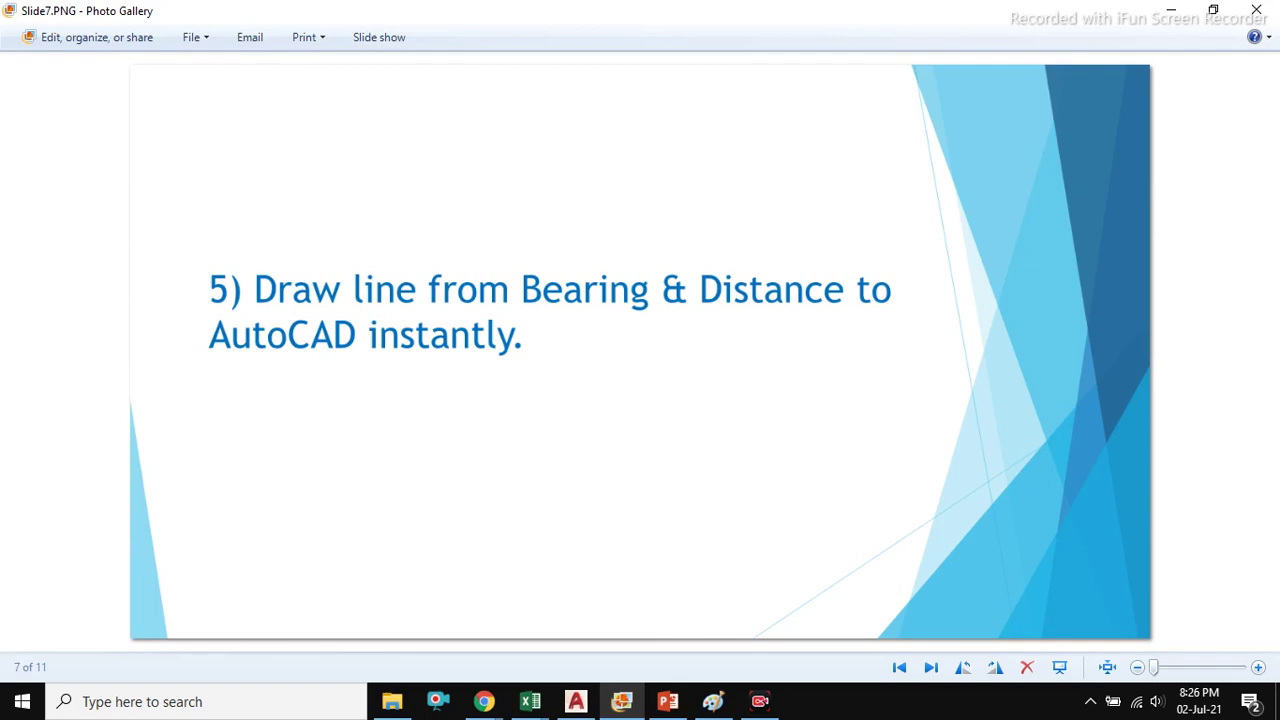
pyautogui.moveTo(530, 701)
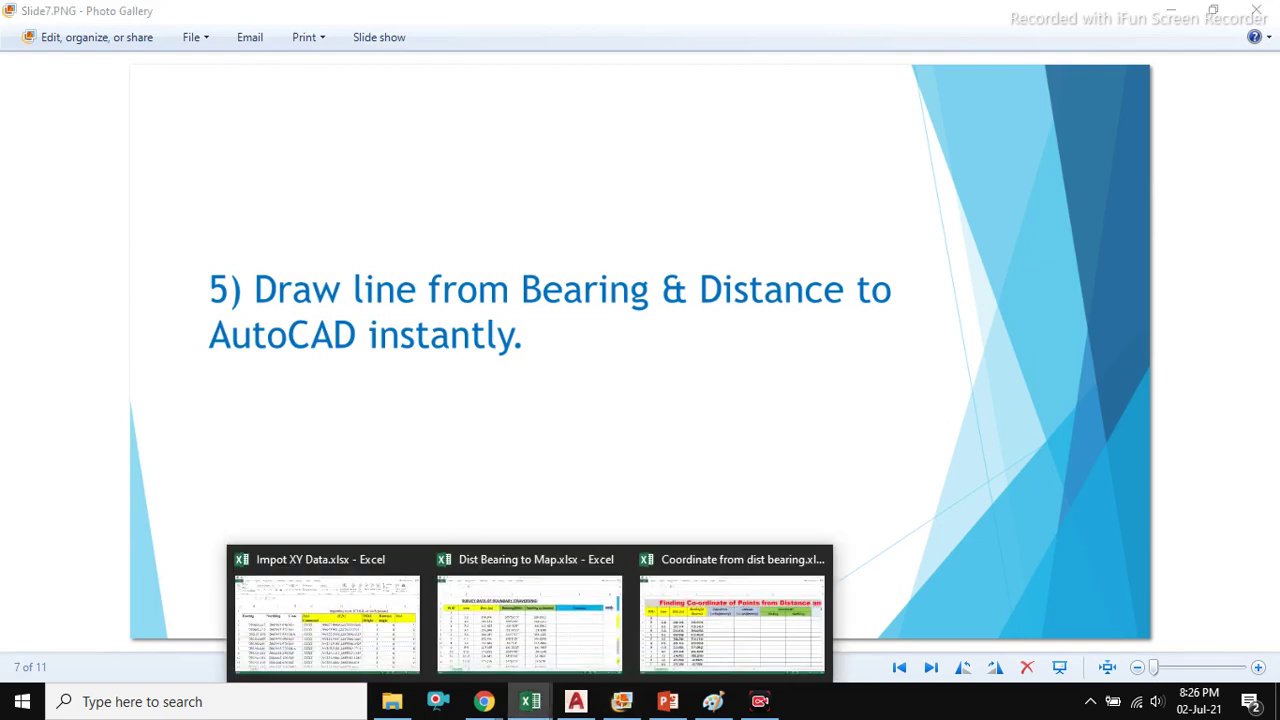
pyautogui.click(528, 610)
pyautogui.click(530, 622)
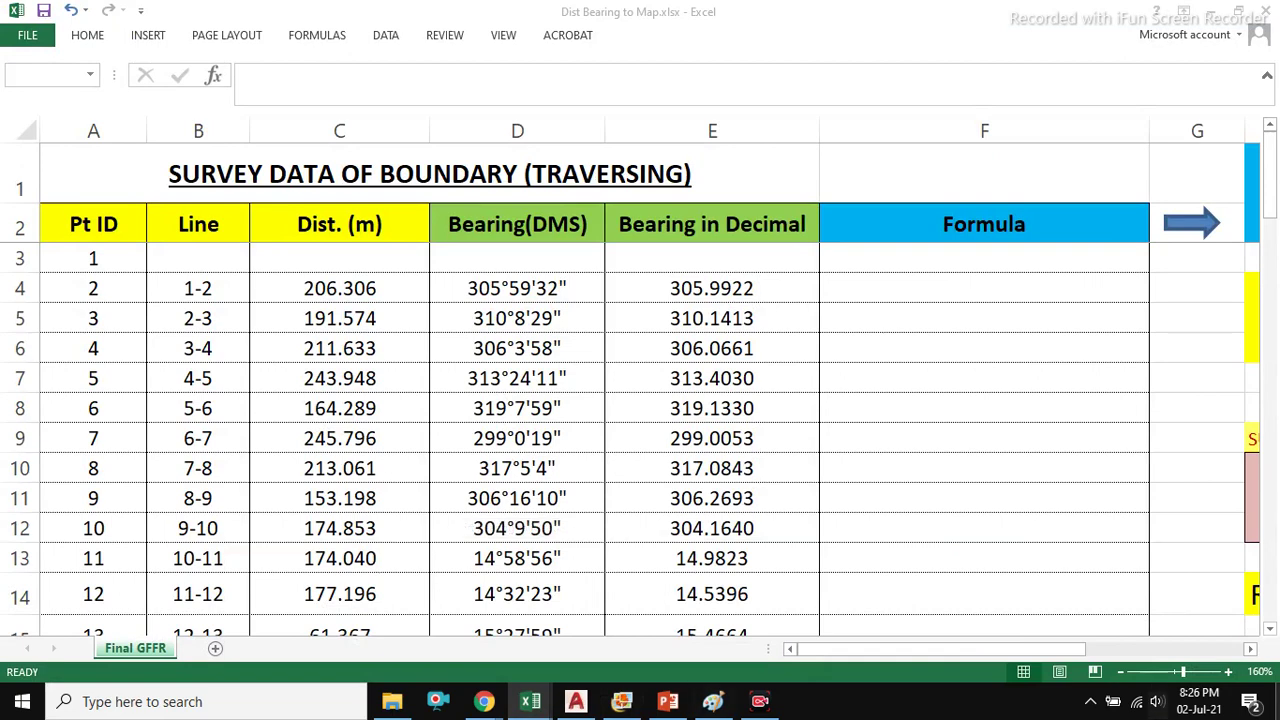
# - Examine the boundary traverse's line distances in metres and its bearings in degrees, minutes and seconds
pyautogui.click(340, 318)
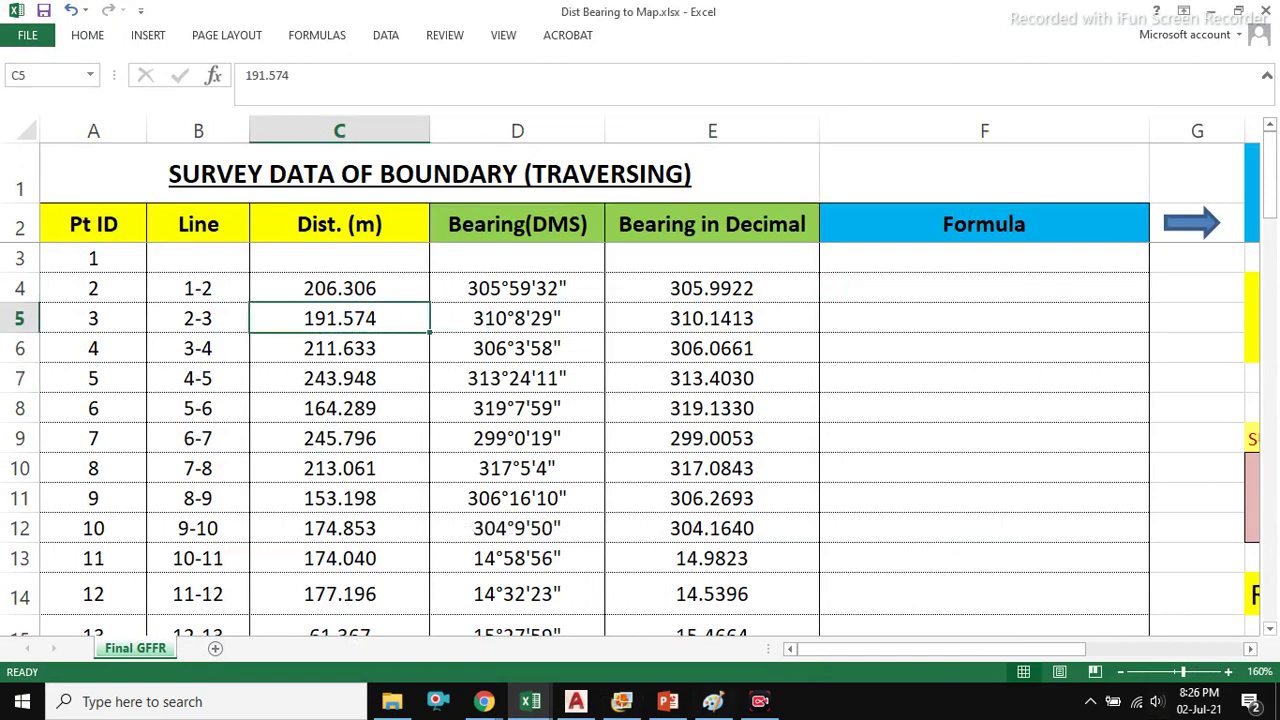
pyautogui.moveTo(340, 288); pyautogui.dragTo(340, 438)
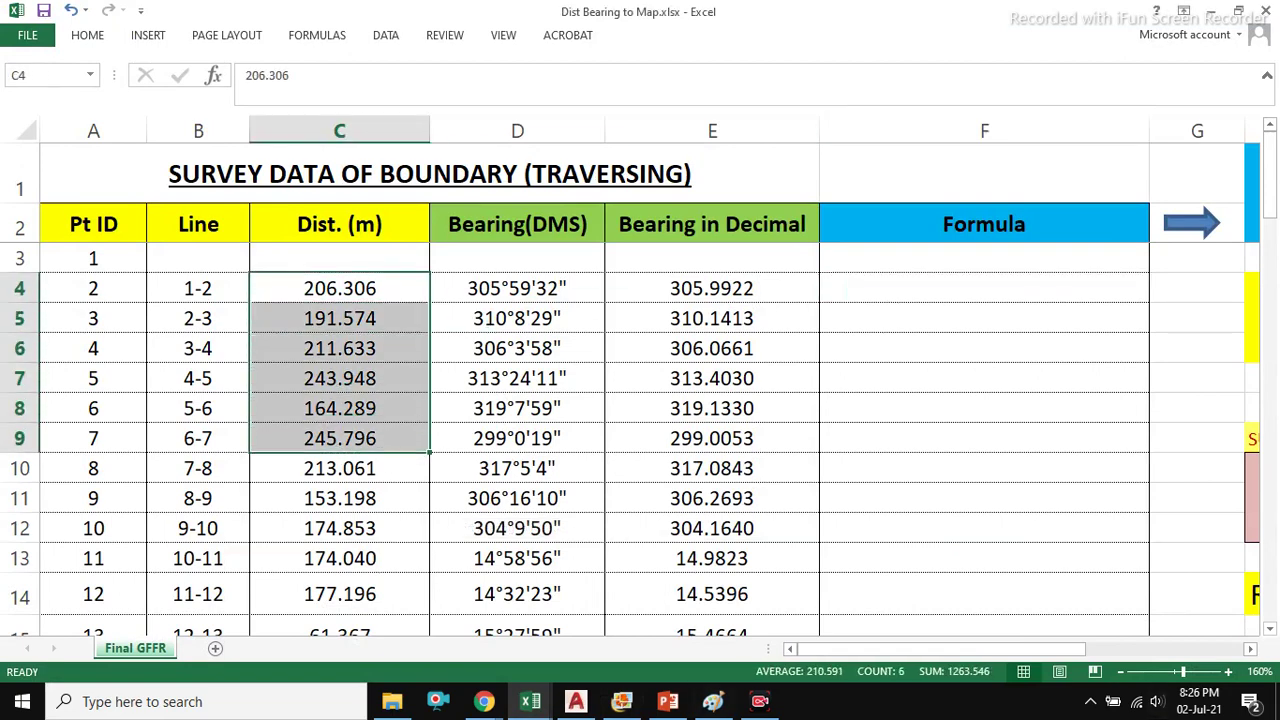
pyautogui.click(340, 288)
pyautogui.click(340, 318)
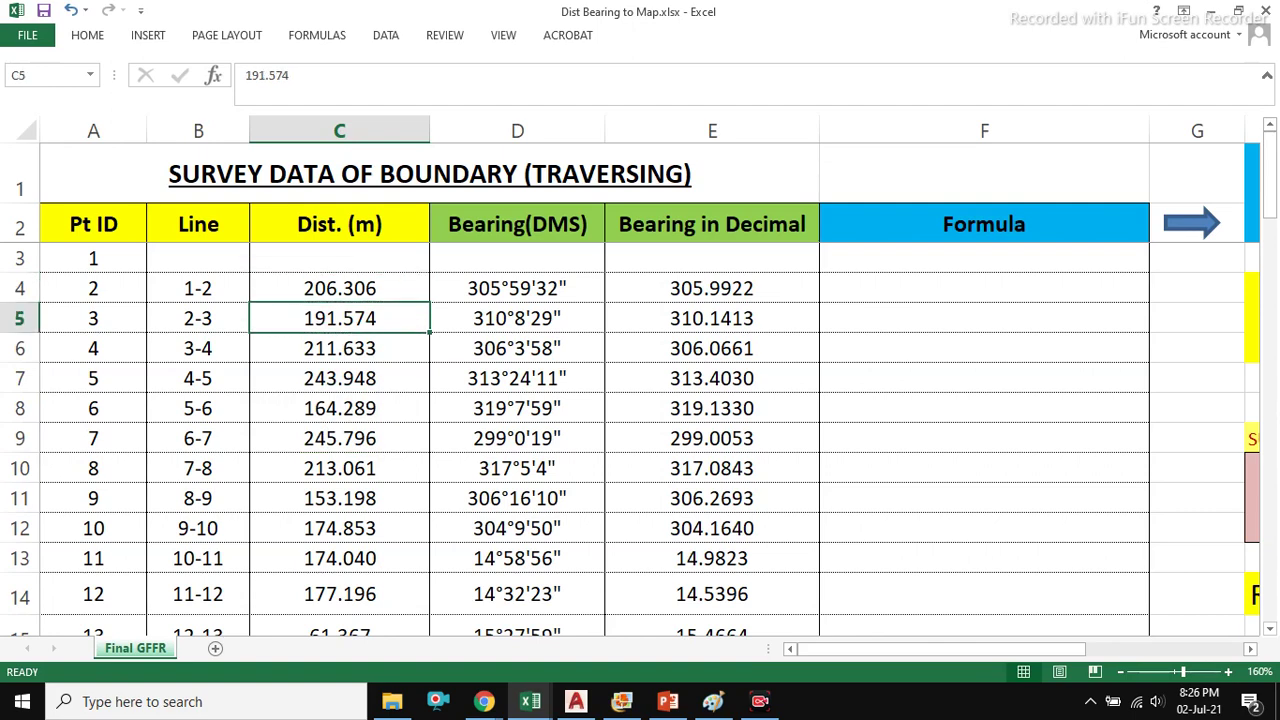
pyautogui.click(517, 288)
pyautogui.moveTo(517, 288); pyautogui.dragTo(517, 408)
pyautogui.click(517, 288)
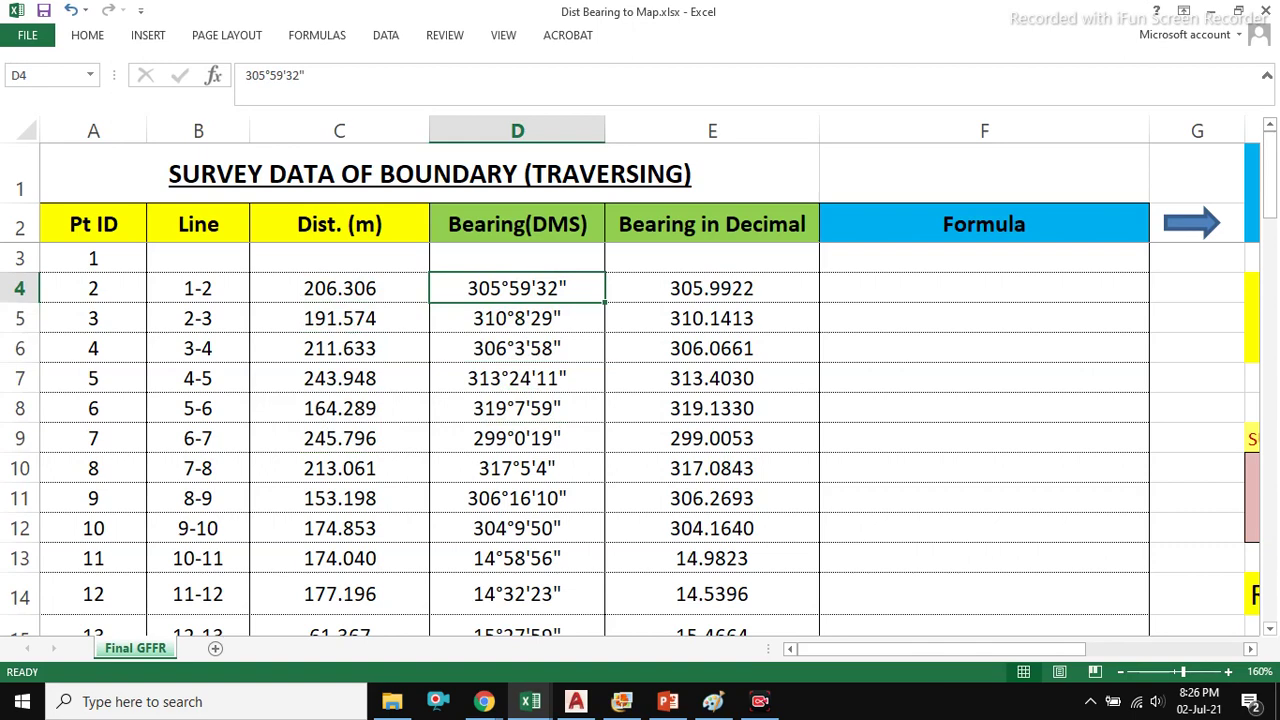
# - Examine the decimal bearings of the traverse lines and the first line's cell in the empty Formula column
pyautogui.moveTo(712, 288); pyautogui.dragTo(712, 438)
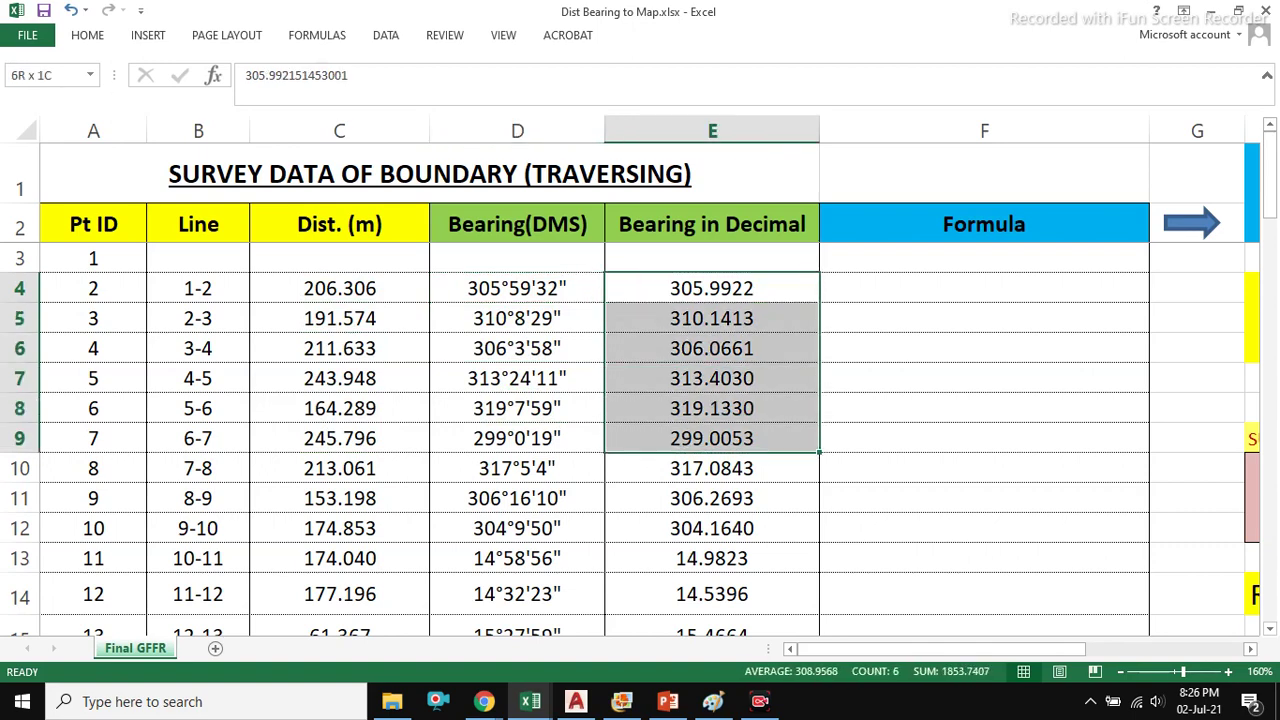
pyautogui.click(712, 288)
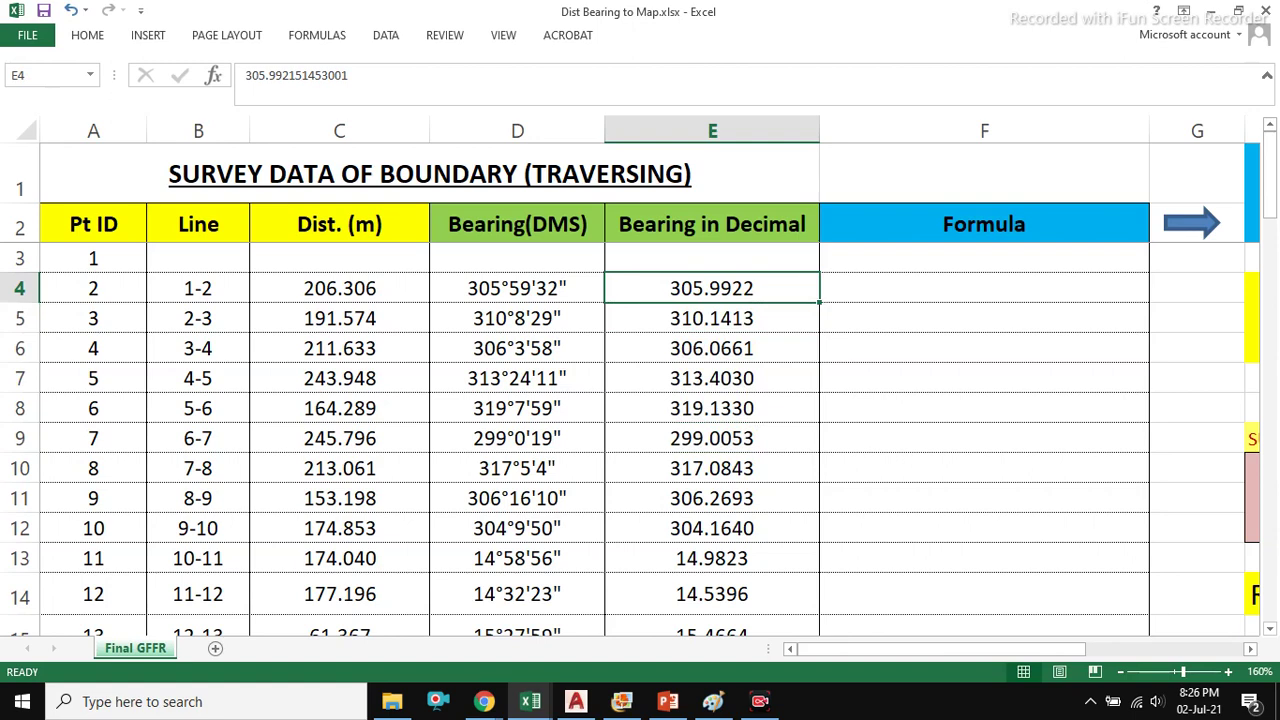
pyautogui.click(984, 288)
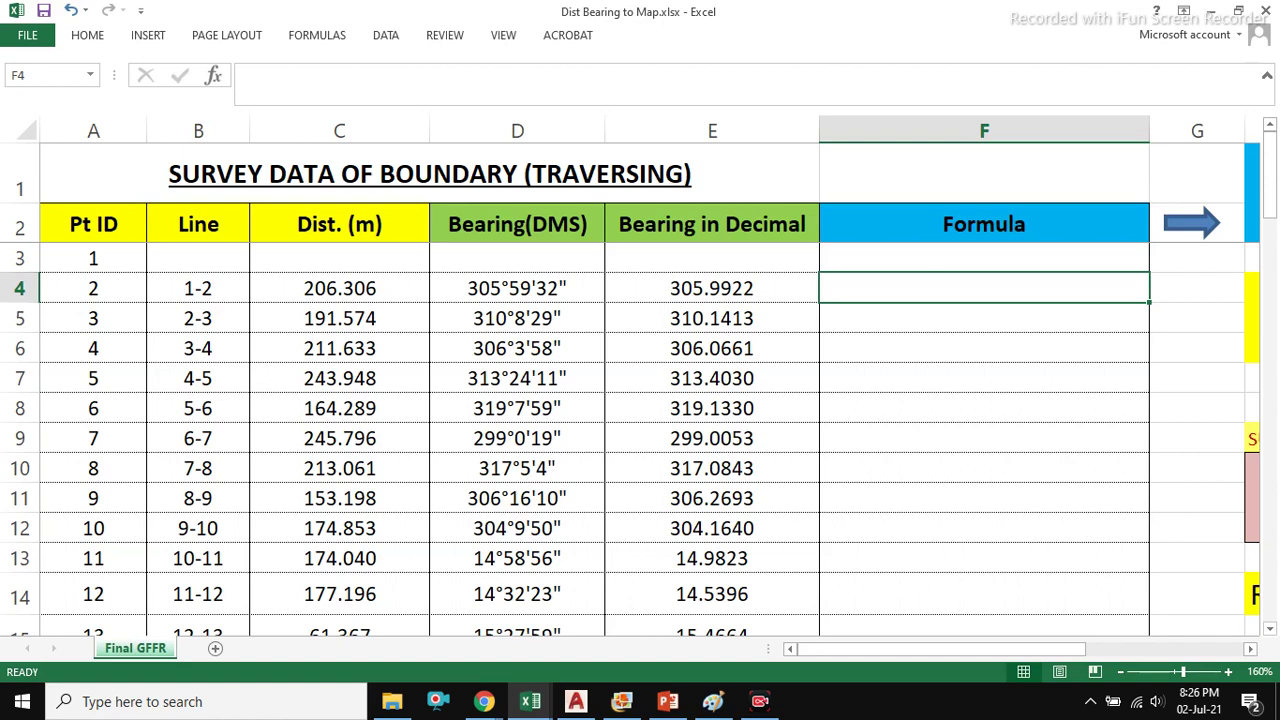
pyautogui.moveTo(712, 288); pyautogui.dragTo(712, 318)
pyautogui.click(712, 288)
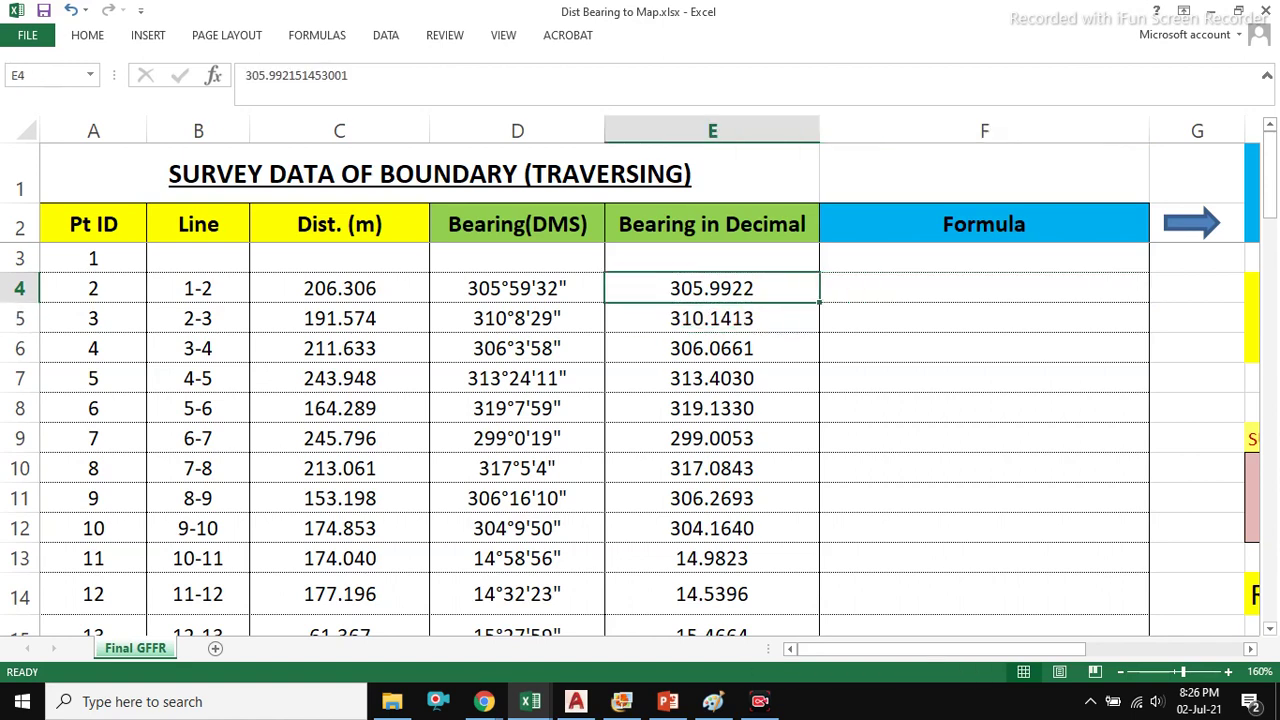
pyautogui.click(984, 288)
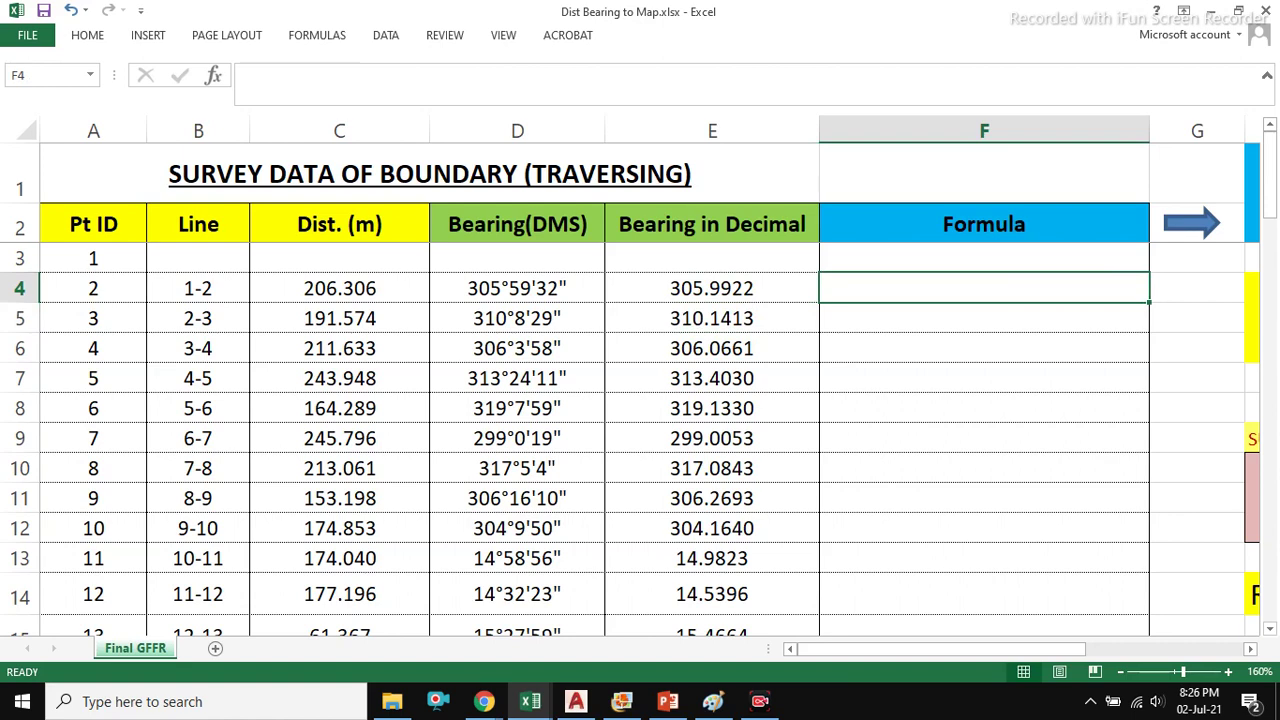
# - Switch to AutoCAD and create a new blank drawing, briefly review the Import XY drawing, and return to the blank one
pyautogui.click(576, 701)
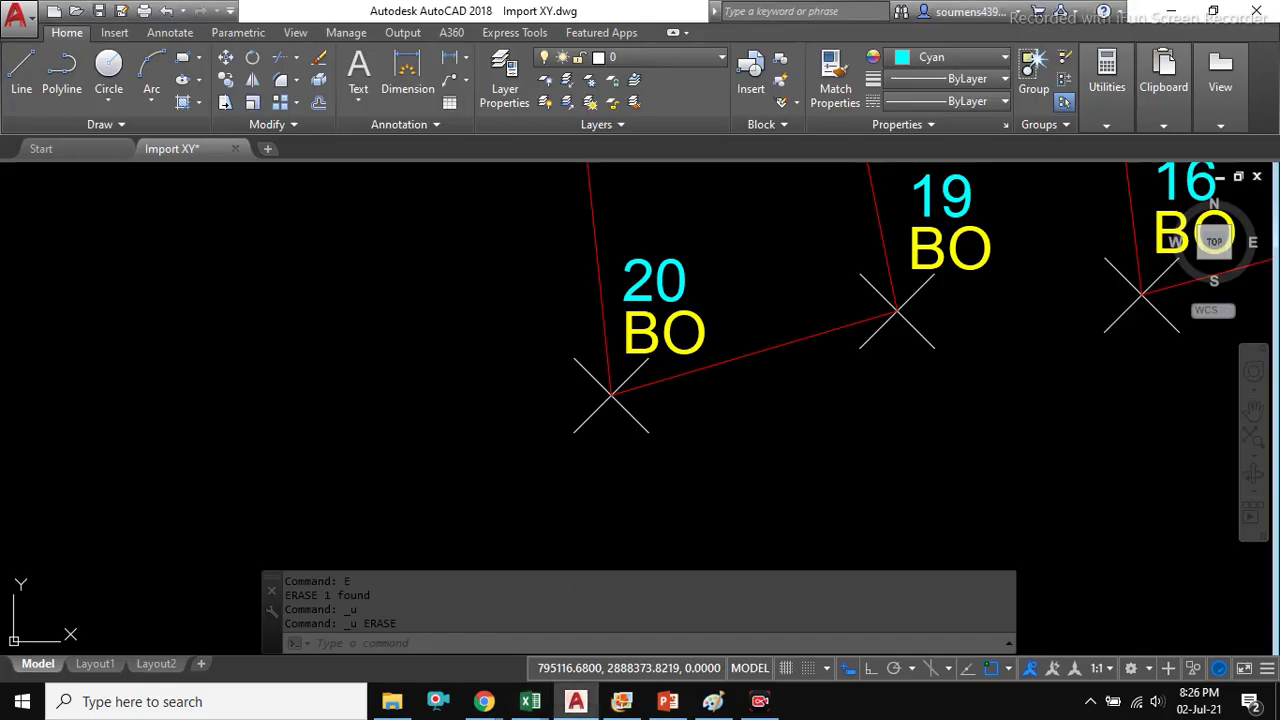
pyautogui.click(267, 148)
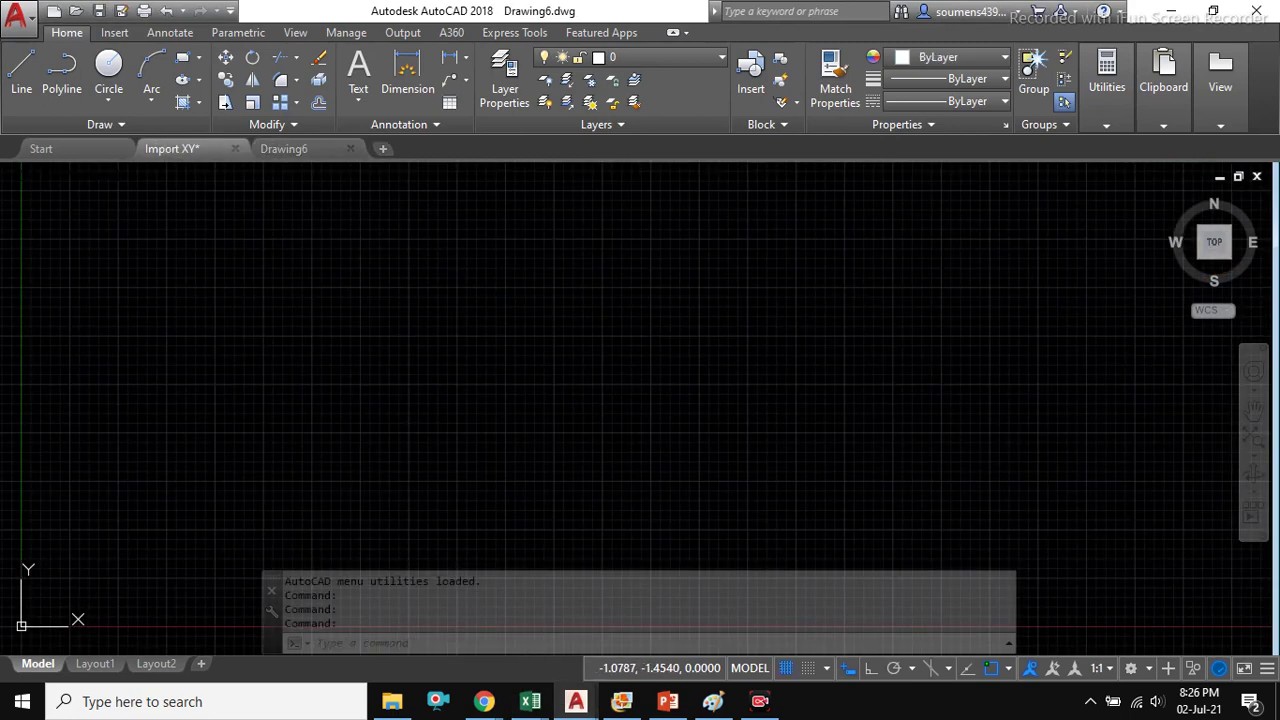
pyautogui.click(172, 148)
pyautogui.scroll(-5, 481, 306)
pyautogui.scroll(2, 457, 385)
pyautogui.moveTo(403, 382); pyautogui.dragTo(450, 298, button='middle')
pyautogui.click(283, 148)
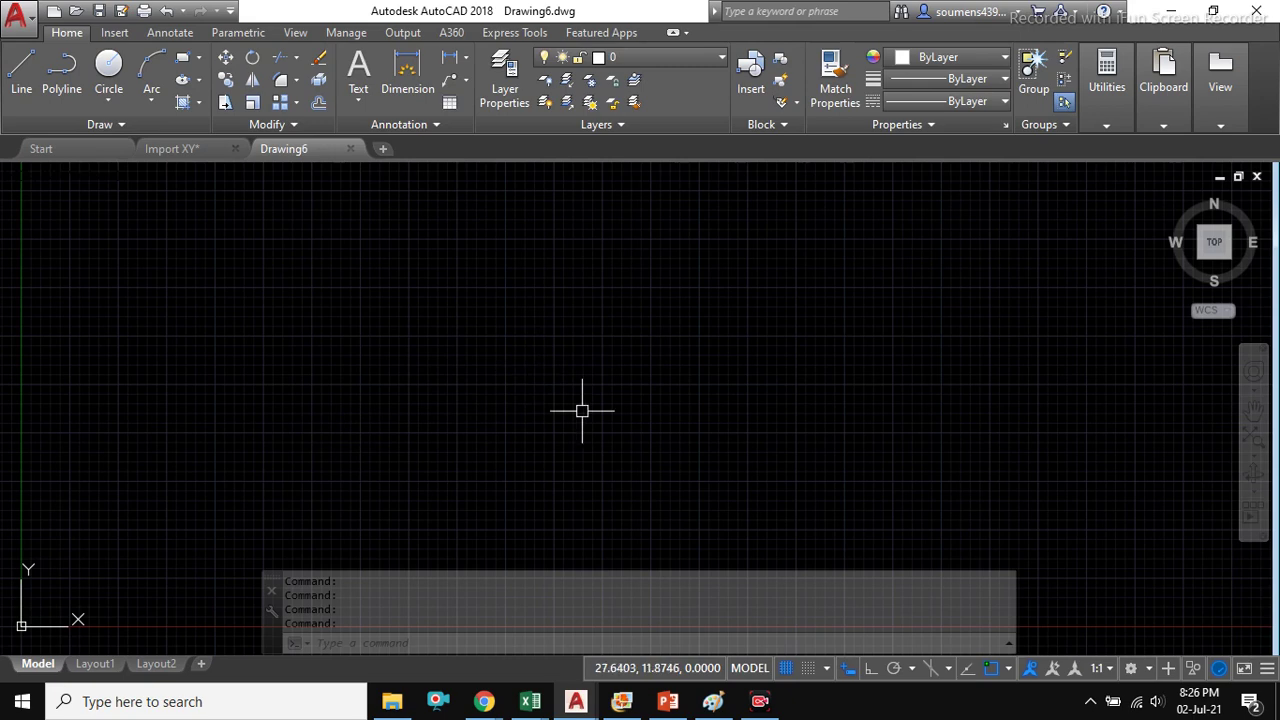
# - Draw a polyline with a horizontal segment running left using Ortho, then an oblique segment up and left at about 131° without Ortho
pyautogui.write('pl')
pyautogui.press('Return')
pyautogui.click(782, 408)
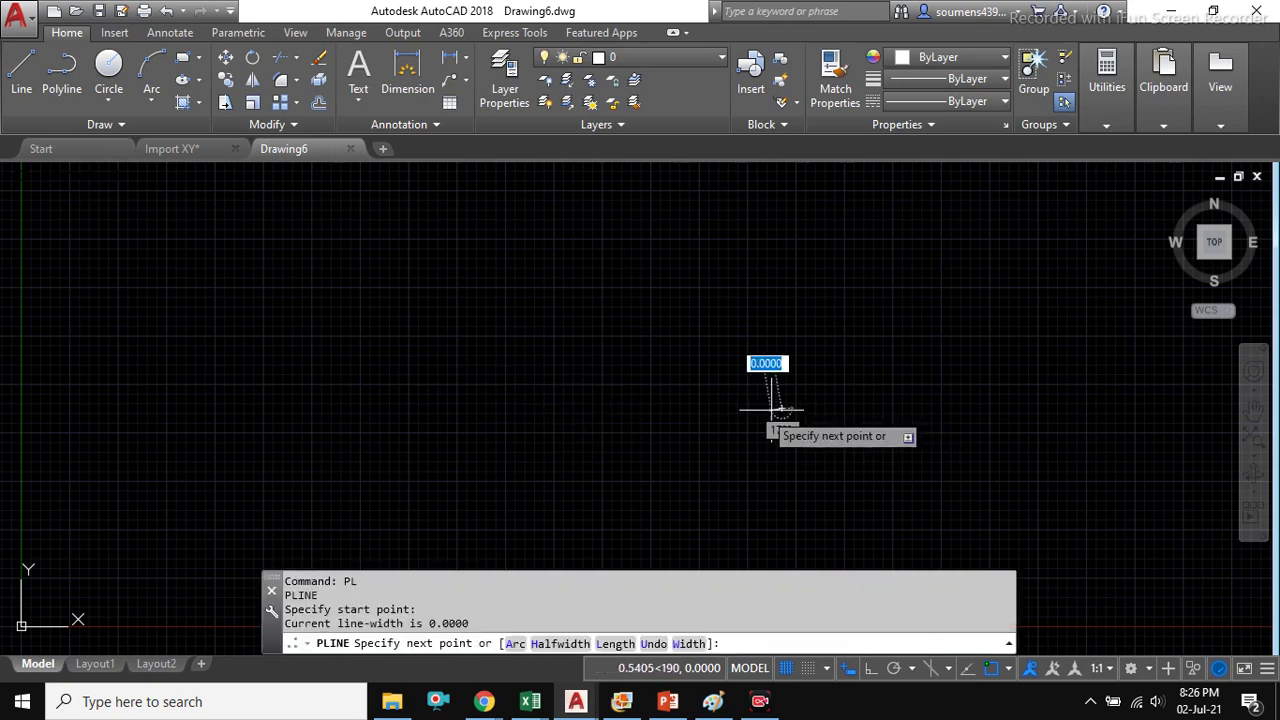
pyautogui.press('F8')
pyautogui.click(458, 400)
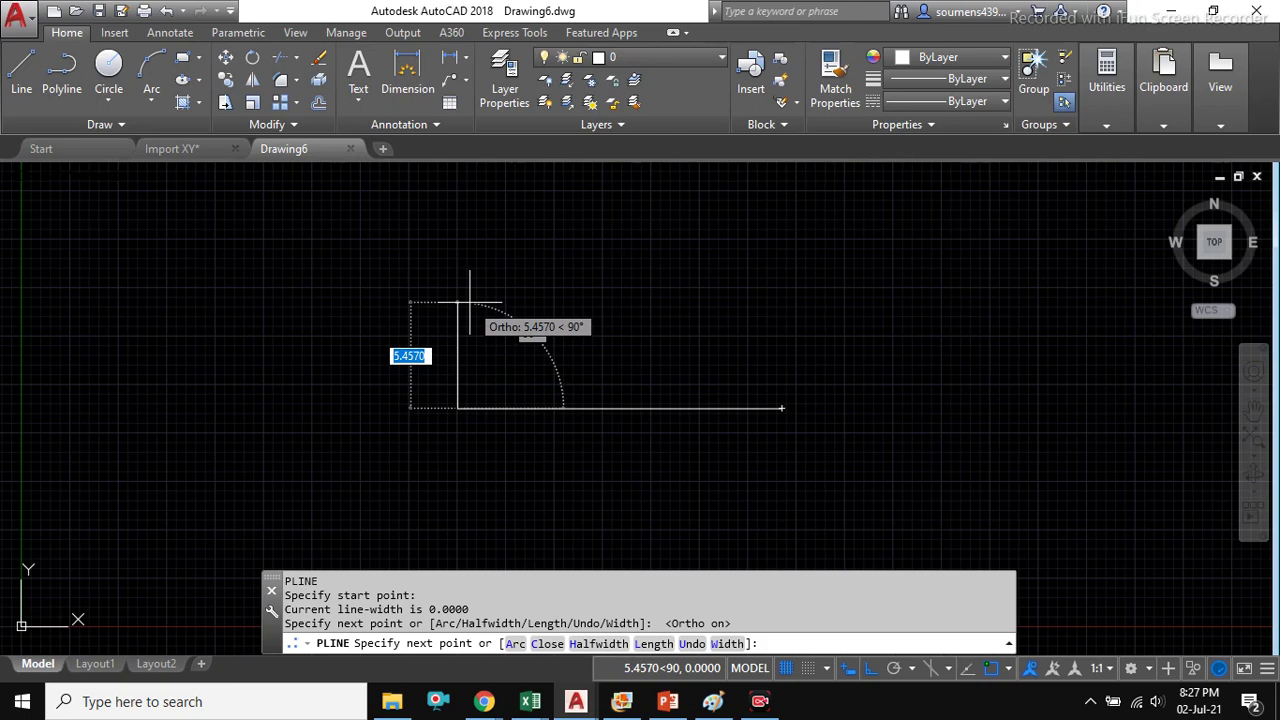
pyautogui.press('F8')
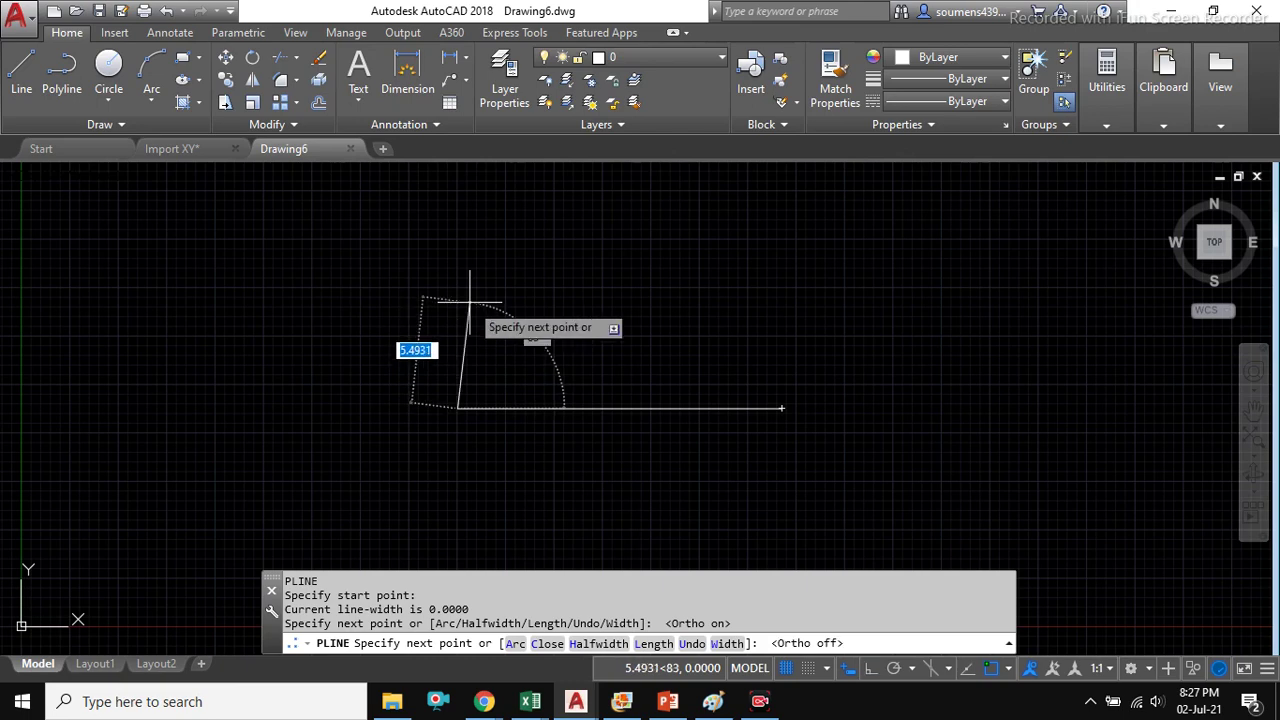
pyautogui.click(298, 222)
pyautogui.press('Return')
# - Draw a second polyline from the first polyline's vertex, running diagonally down to the right
pyautogui.press('Return')
pyautogui.click(458, 408)
pyautogui.click(546, 522)
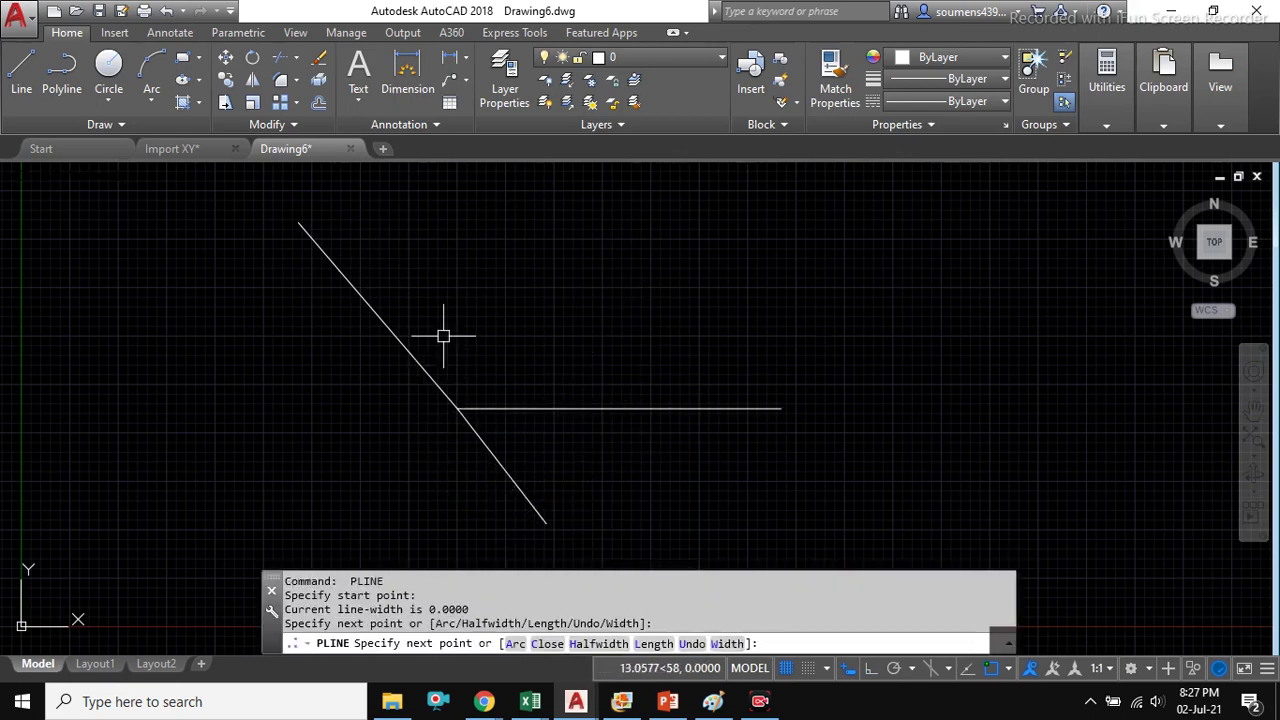
pyautogui.press('Return')
pyautogui.write('DAL')
pyautogui.press('Return')
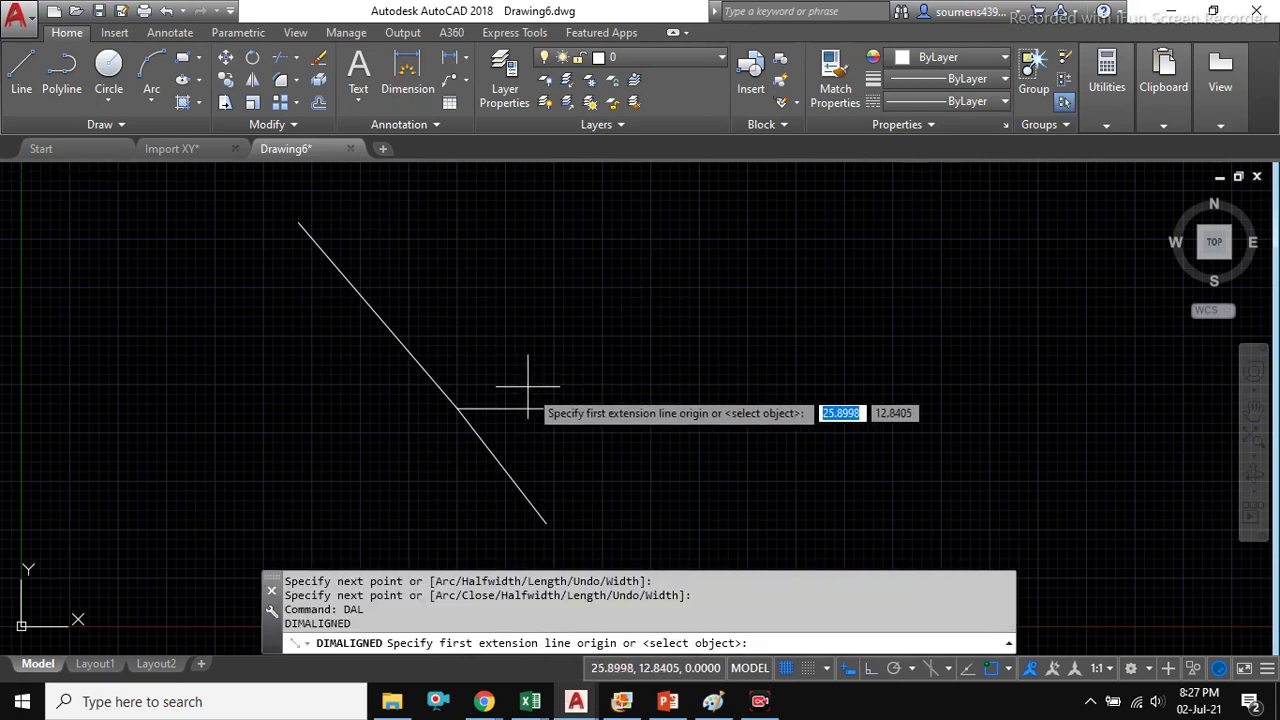
pyautogui.click(559, 408)
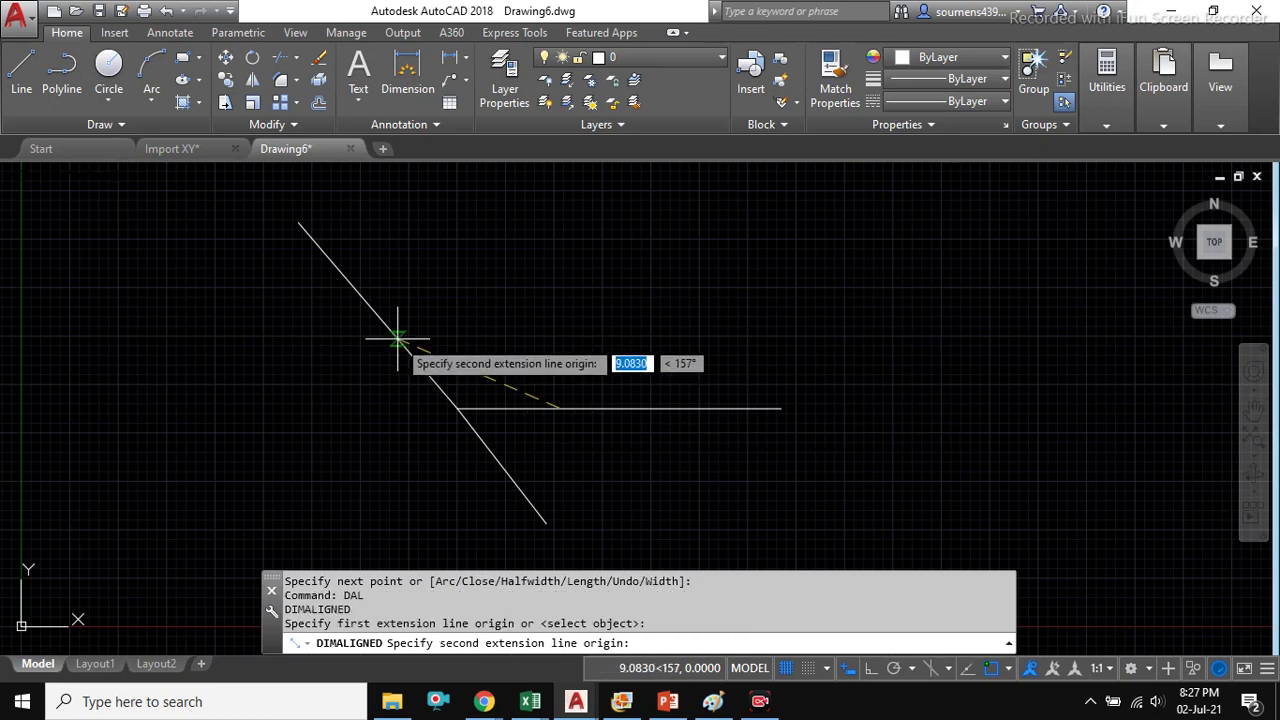
pyautogui.click(398, 341)
pyautogui.press('Escape')
# - Add an angular dimension between the horizontal segment and the upper oblique segment, placing its arc above the vertex
pyautogui.write('DAN')
pyautogui.press('Return')
pyautogui.click(571, 408)
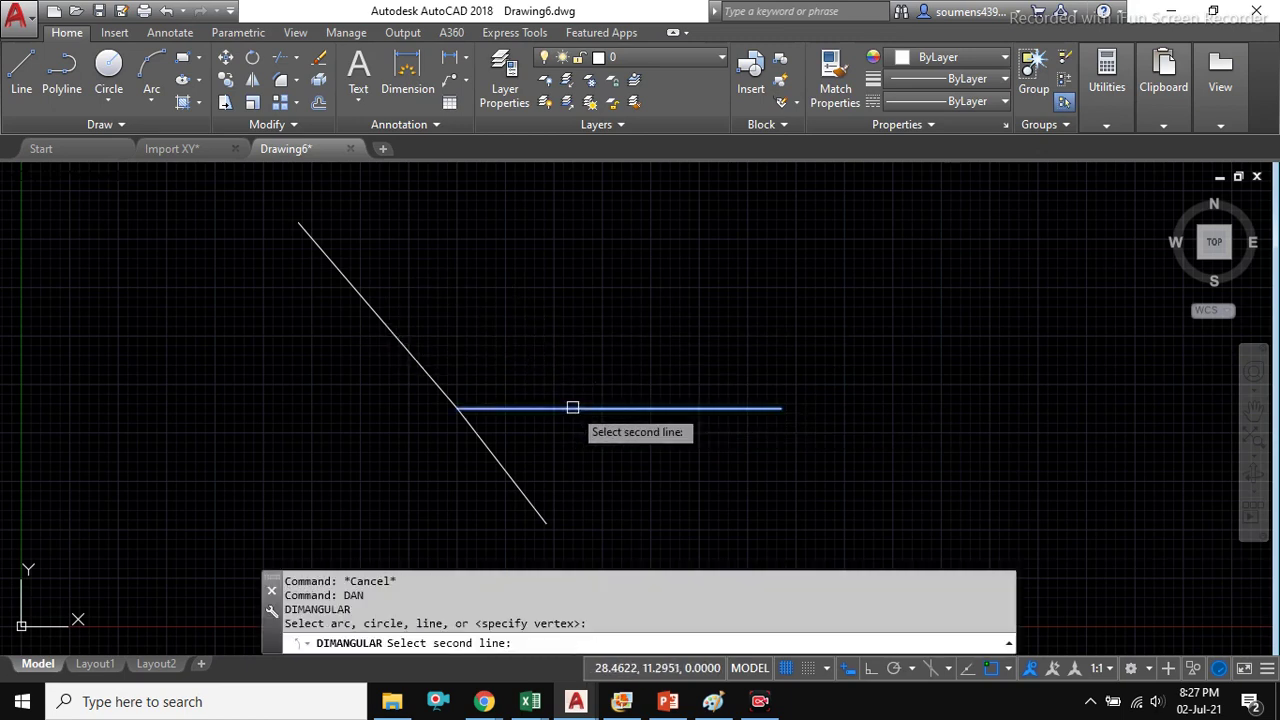
pyautogui.click(380, 321)
pyautogui.click(495, 340)
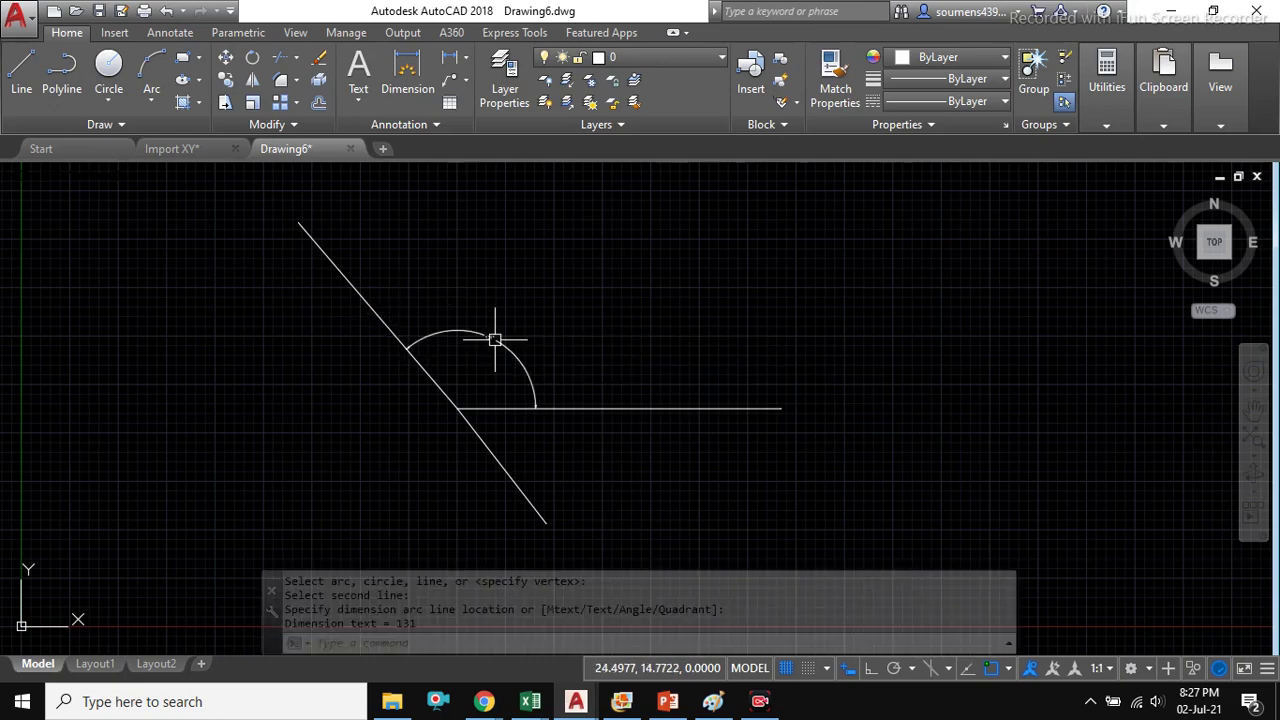
# - Inspect the angular dimension between the horizontal and upper oblique segments, and erase it
pyautogui.scroll(2, 480, 320)
pyautogui.scroll(5, 557, 370)
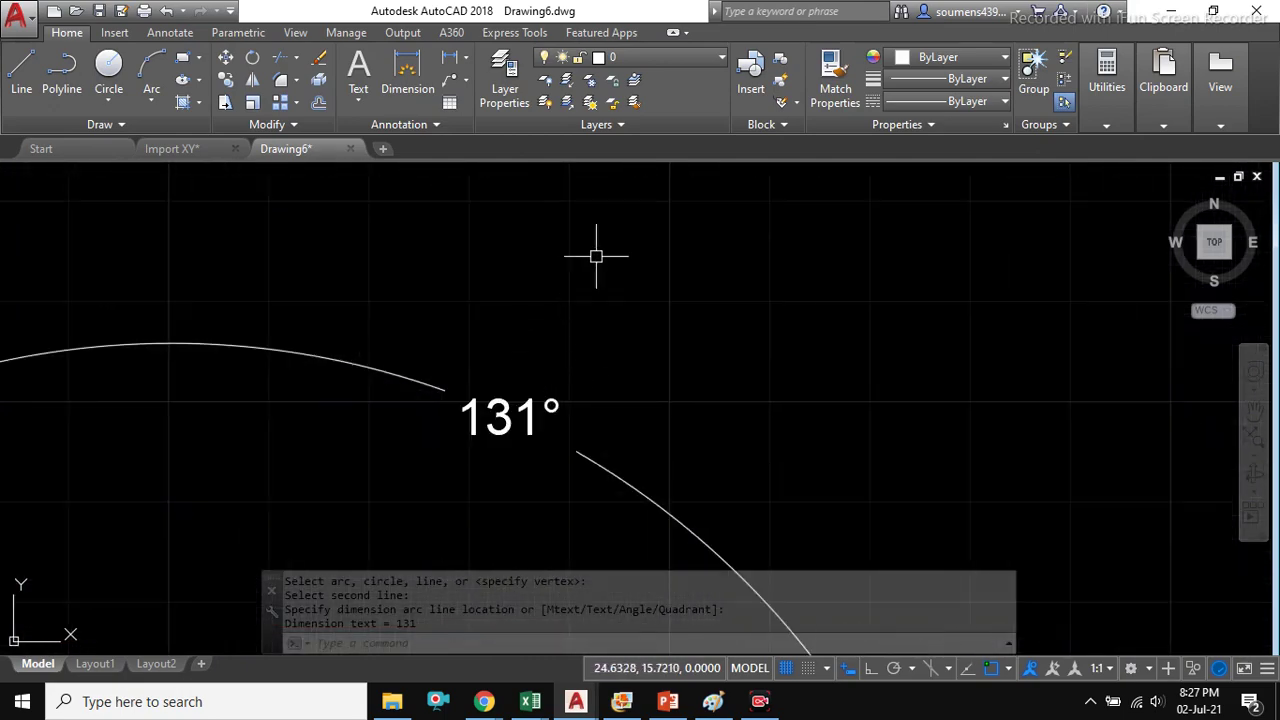
pyautogui.scroll(-5, 563, 306)
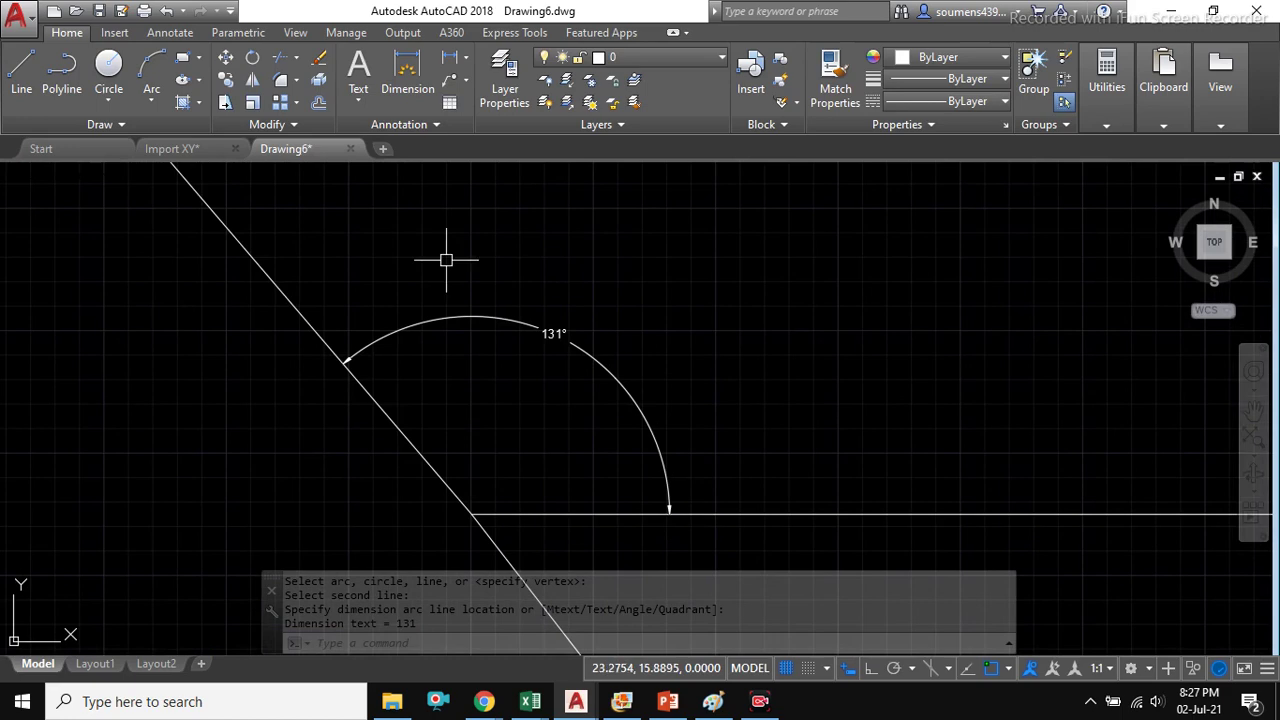
pyautogui.scroll(2, 571, 303)
pyautogui.scroll(-4, 571, 303)
pyautogui.scroll(-3, 571, 303)
pyautogui.click(594, 346)
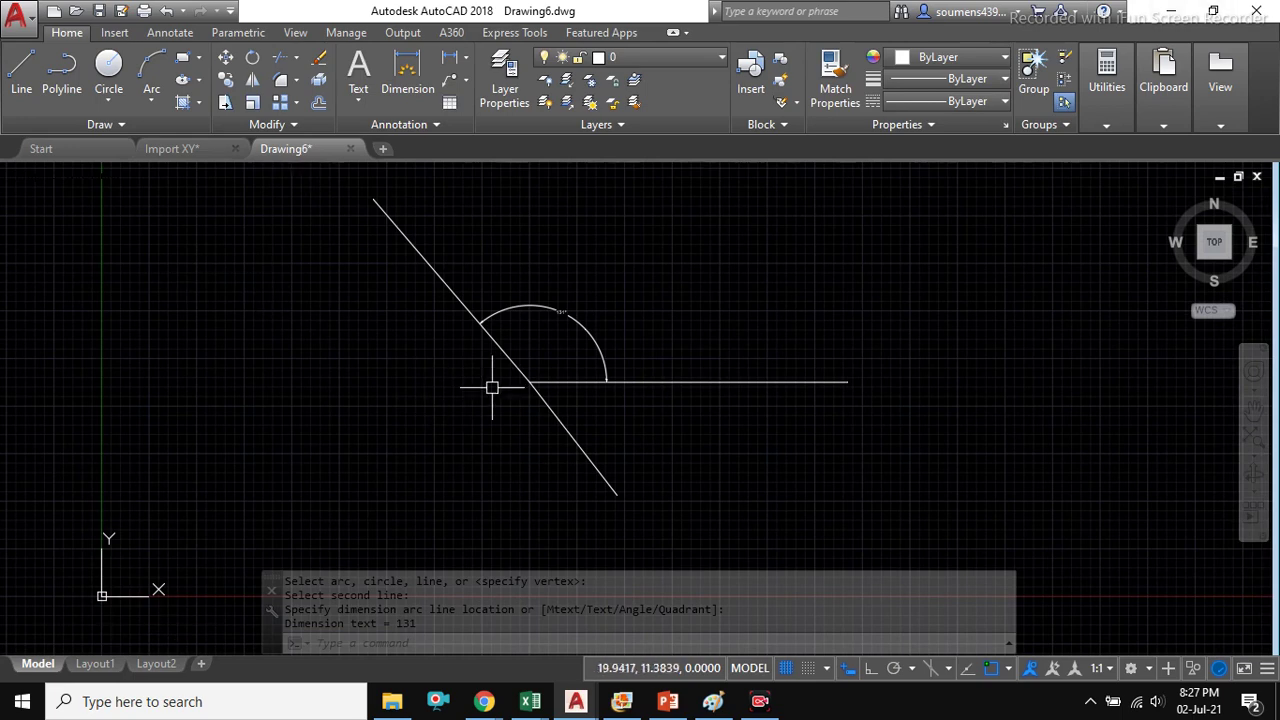
pyautogui.click(606, 314)
pyautogui.click(566, 343)
pyautogui.write('e')
pyautogui.press('Return')
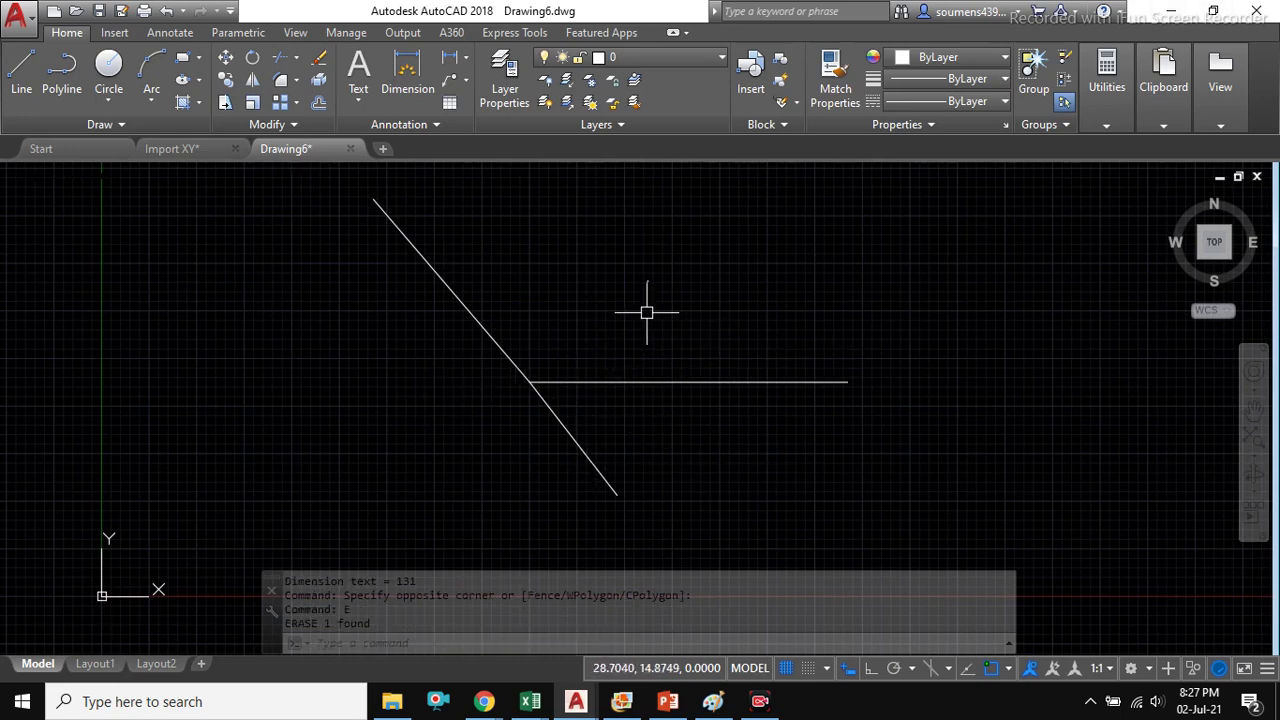
pyautogui.press('Escape')
# - Open the drawing units, keep Decimal length and Decimal Degrees angle types, and set angles to be measured clockwise
pyautogui.write('UN')
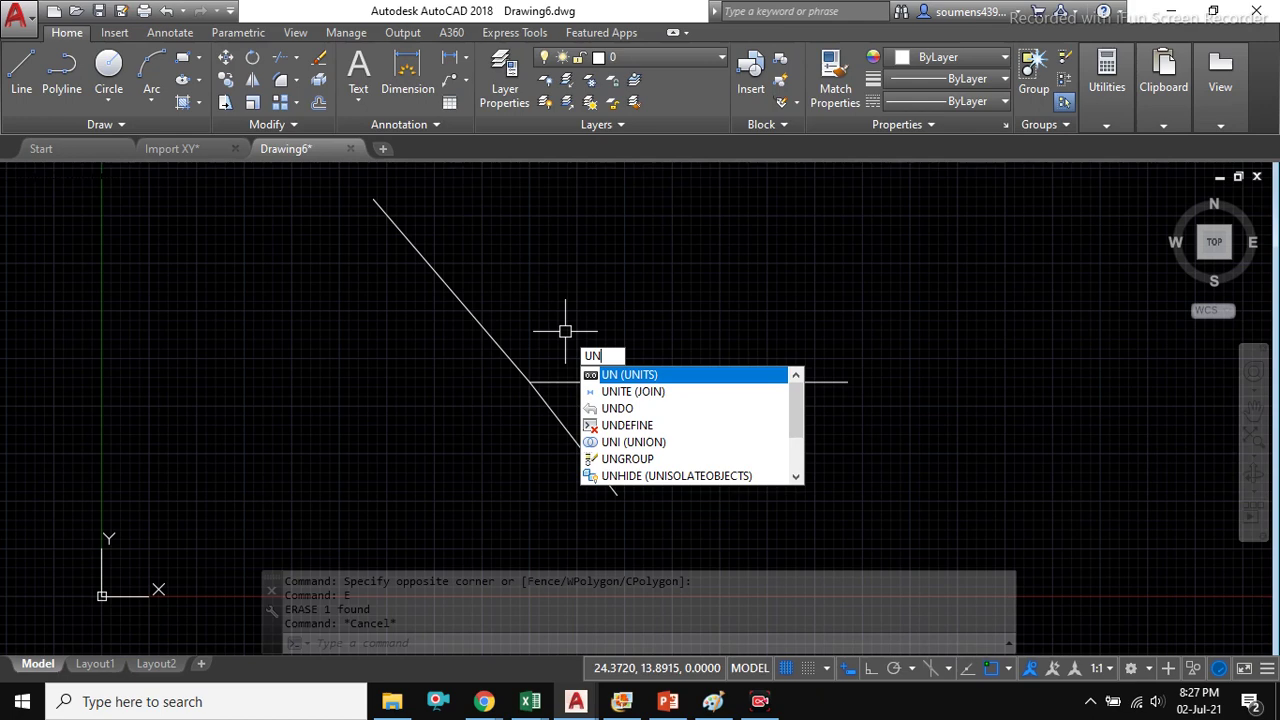
pyautogui.press('Return')
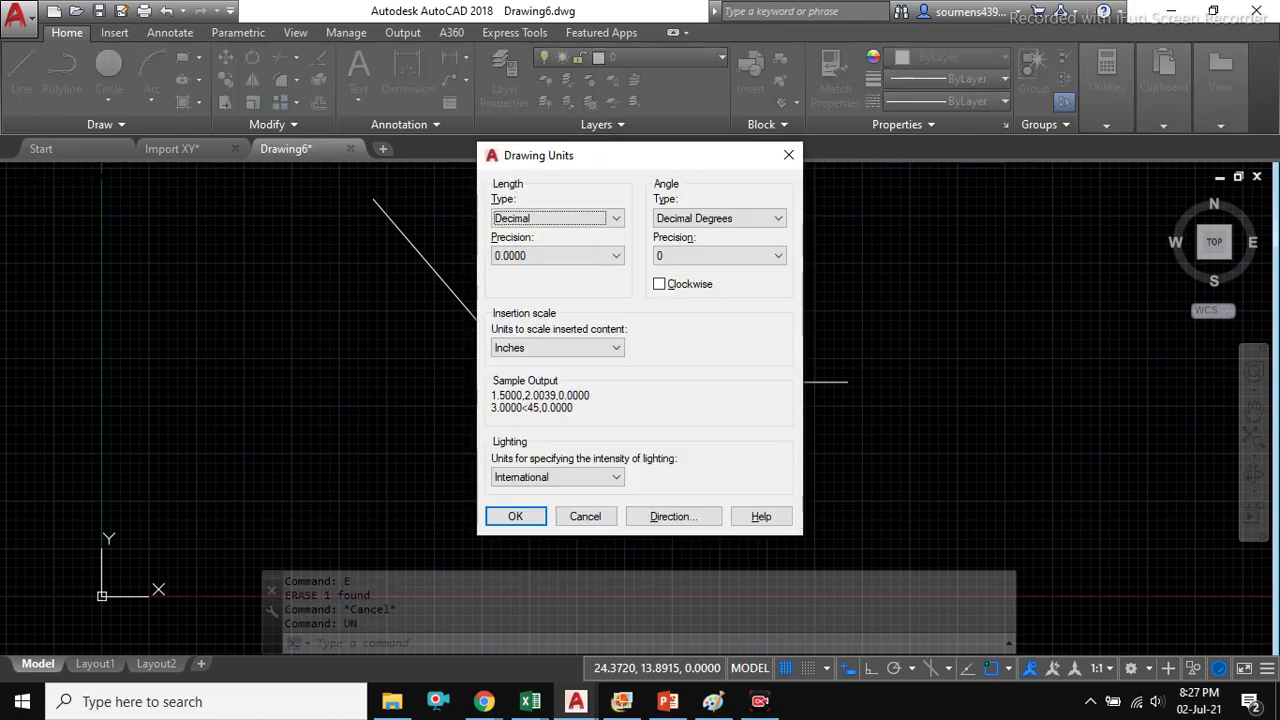
pyautogui.click(600, 219)
pyautogui.click(600, 219)
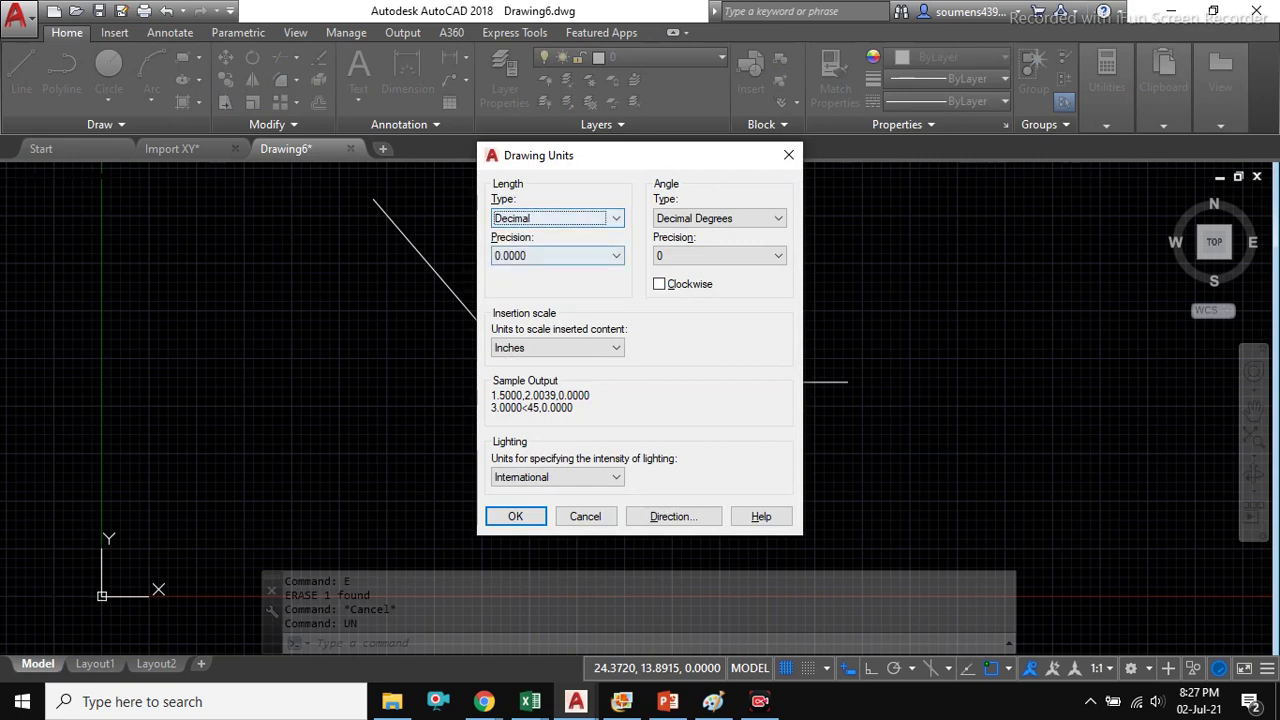
pyautogui.click(582, 257)
pyautogui.click(582, 257)
pyautogui.click(720, 218)
pyautogui.click(720, 218)
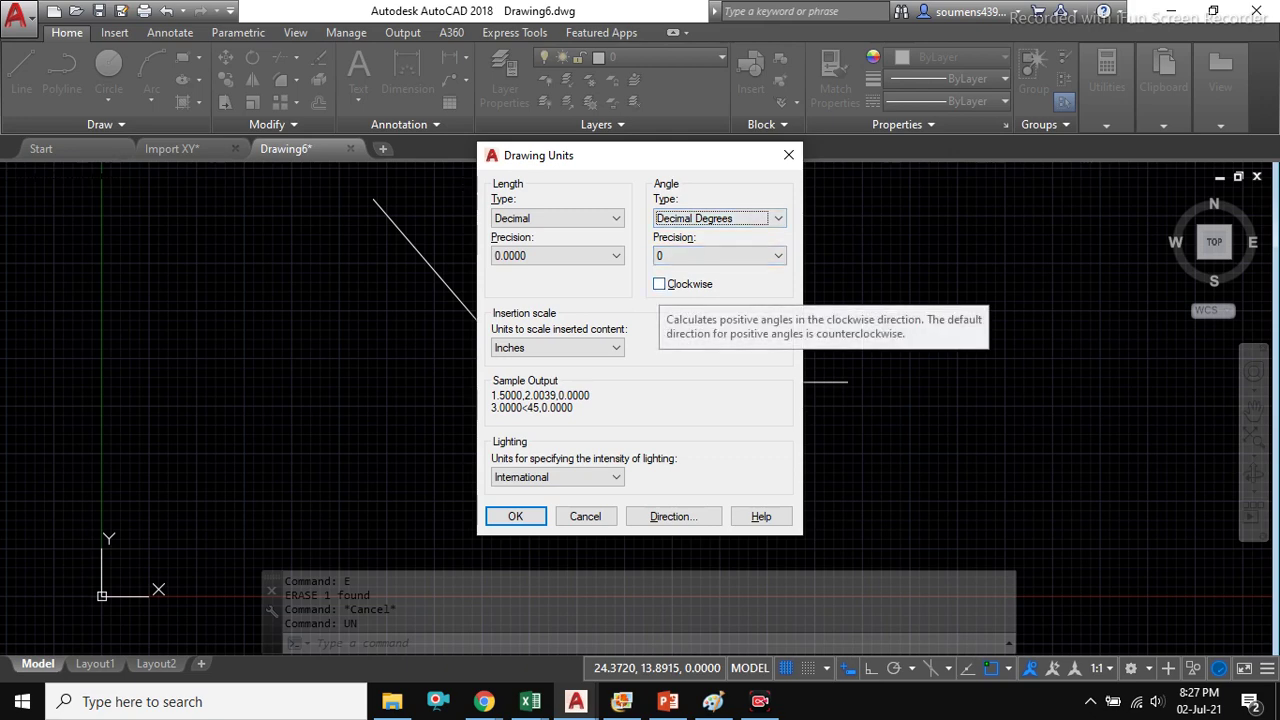
pyautogui.click(660, 284)
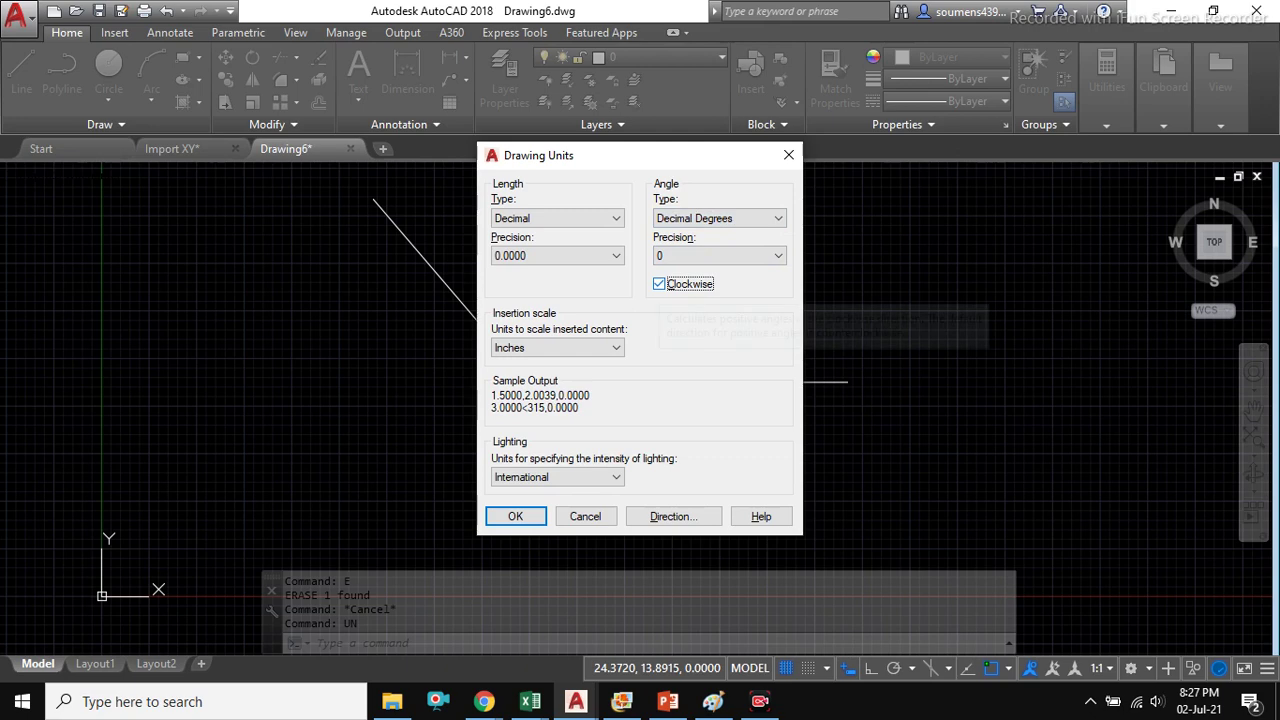
# - Set the base angle direction to North and accept the drawing units
pyautogui.click(673, 516)
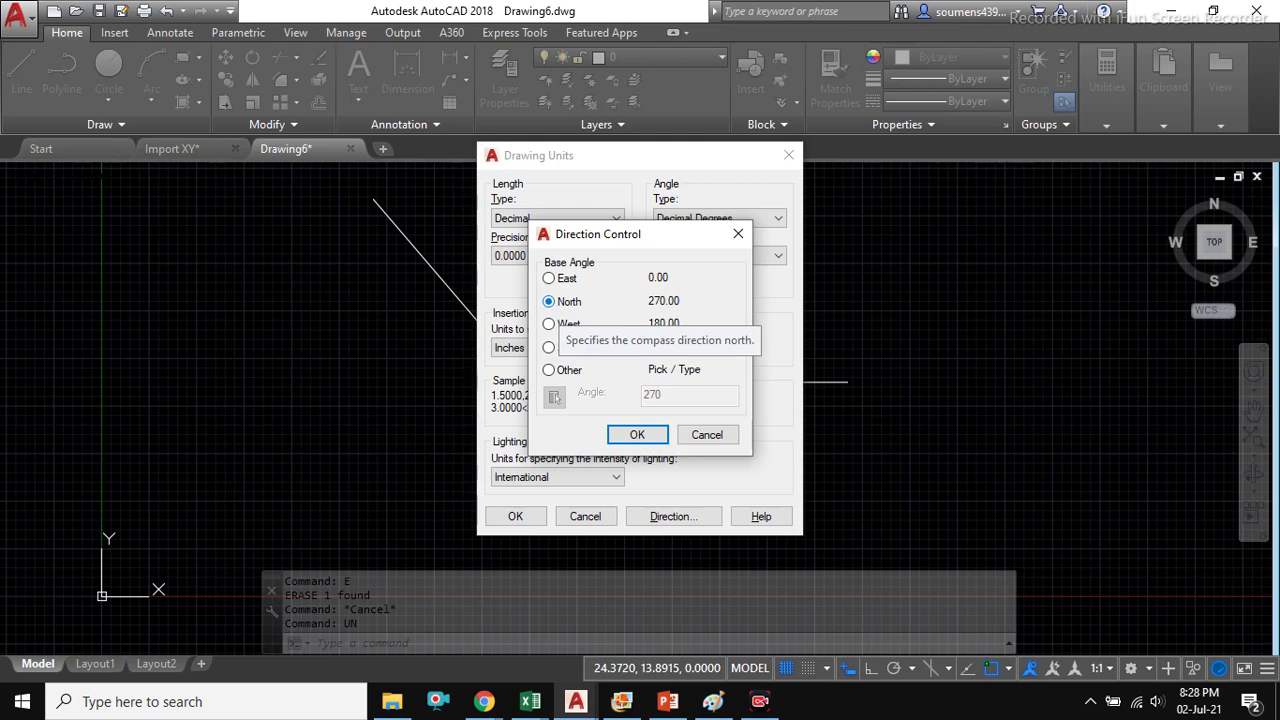
pyautogui.press('Return')
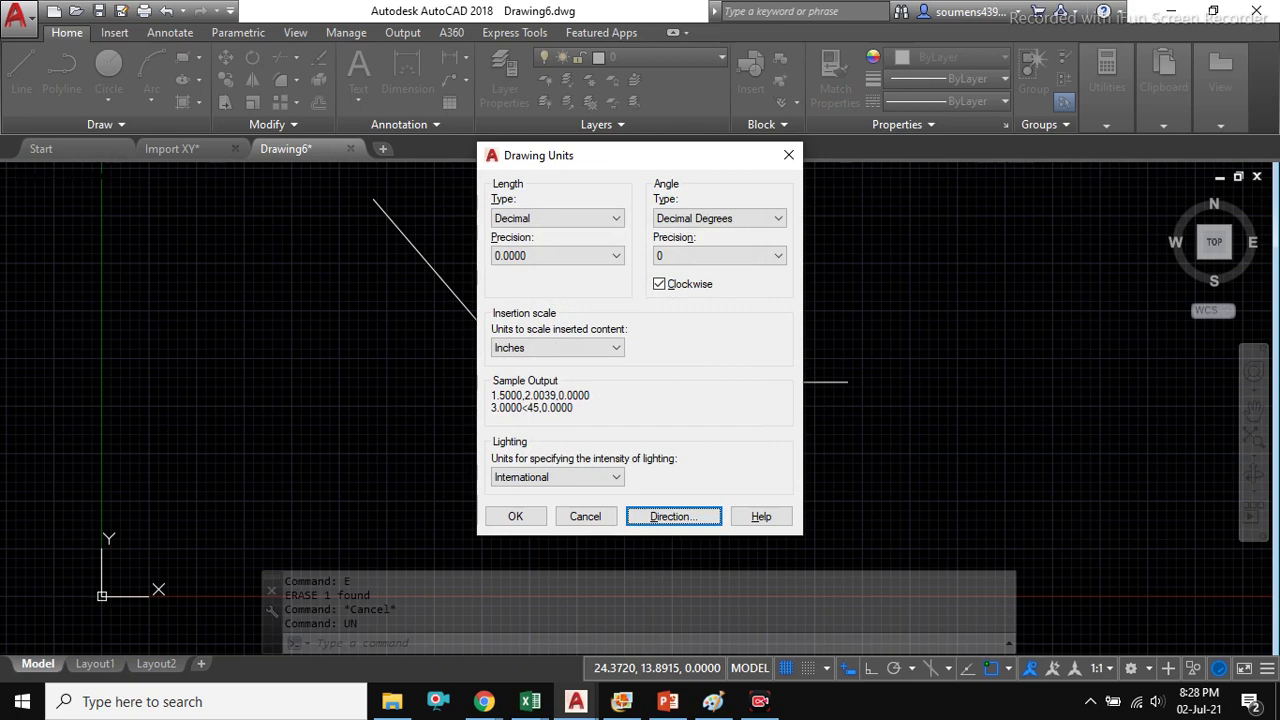
pyautogui.press('Return')
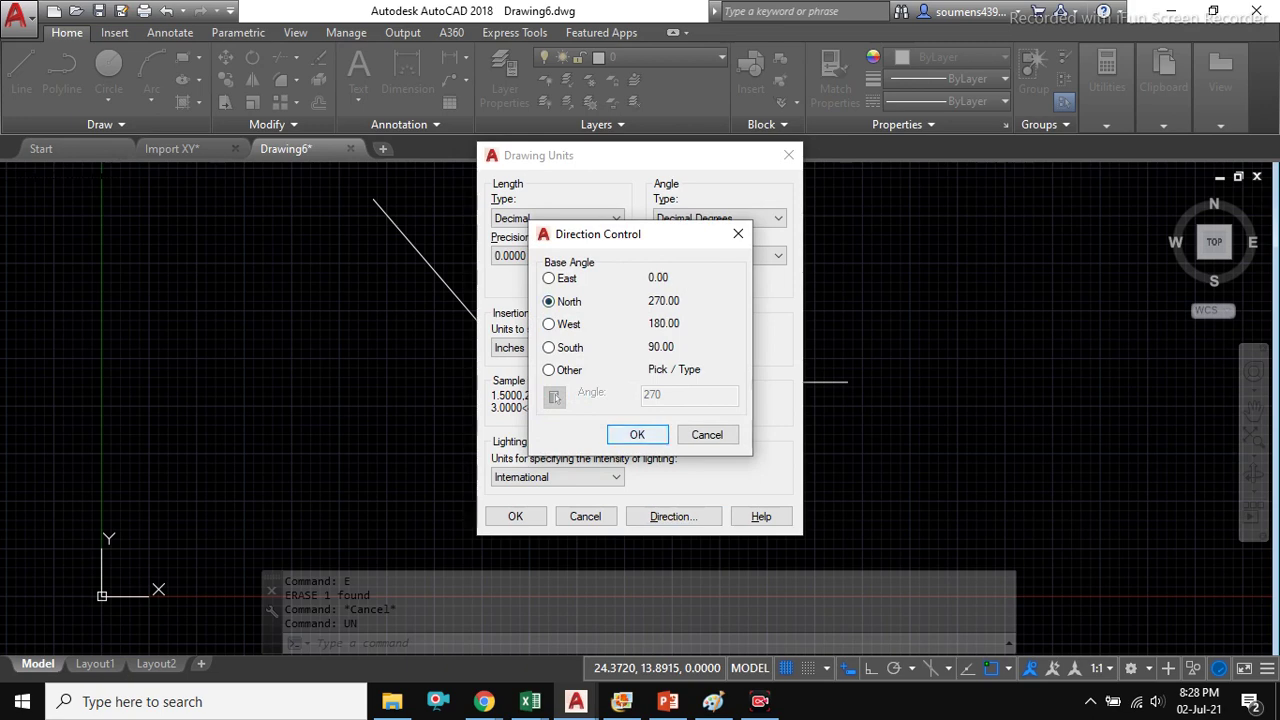
pyautogui.press('Return')
pyautogui.press('Escape')
# - Draw a vertical polyline about 15 units long straight up from the shared vertex with Ortho on
pyautogui.scroll(2, 590, 393)
pyautogui.scroll(-2, 486, 323)
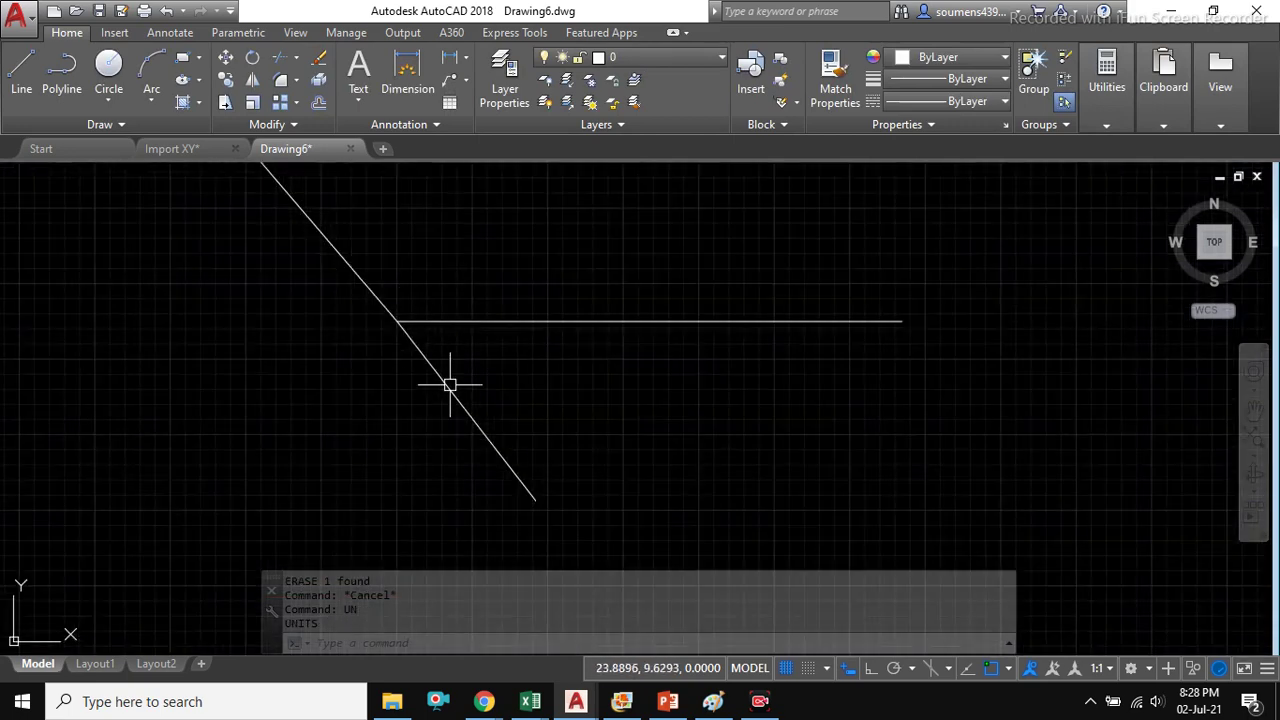
pyautogui.write('pl')
pyautogui.press('Return')
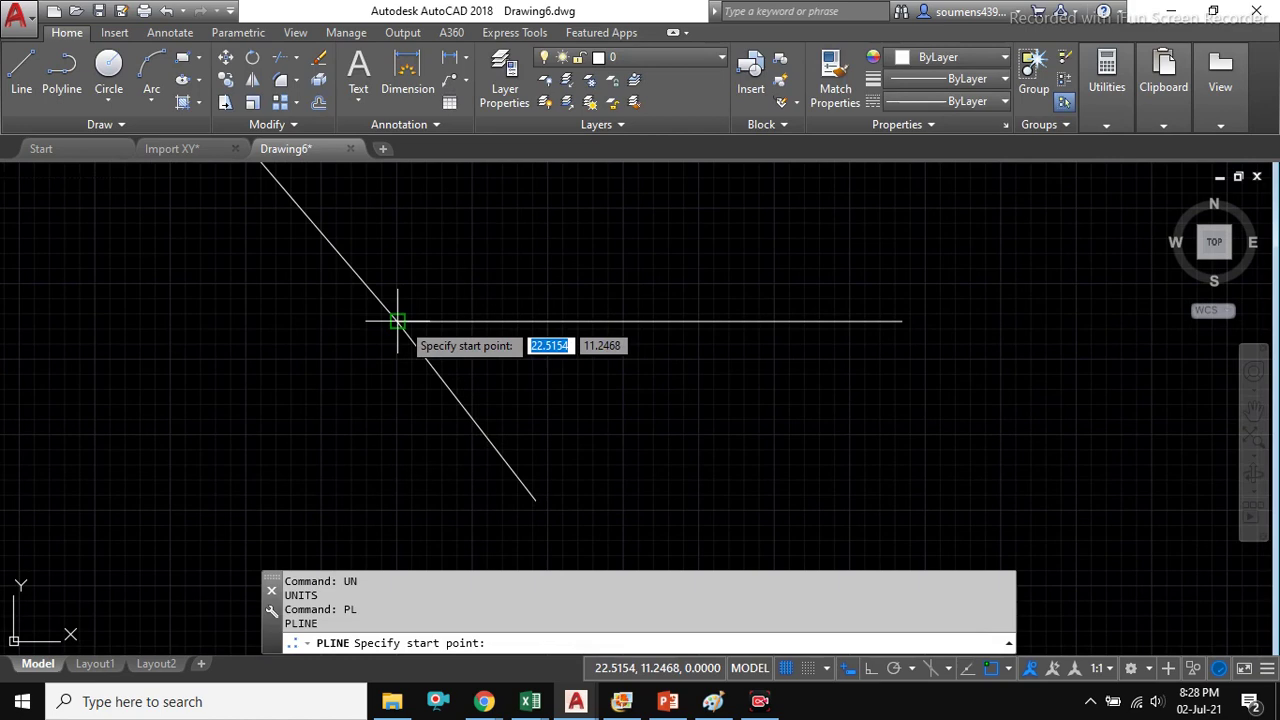
pyautogui.click(400, 320)
pyautogui.scroll(-4, 420, 365)
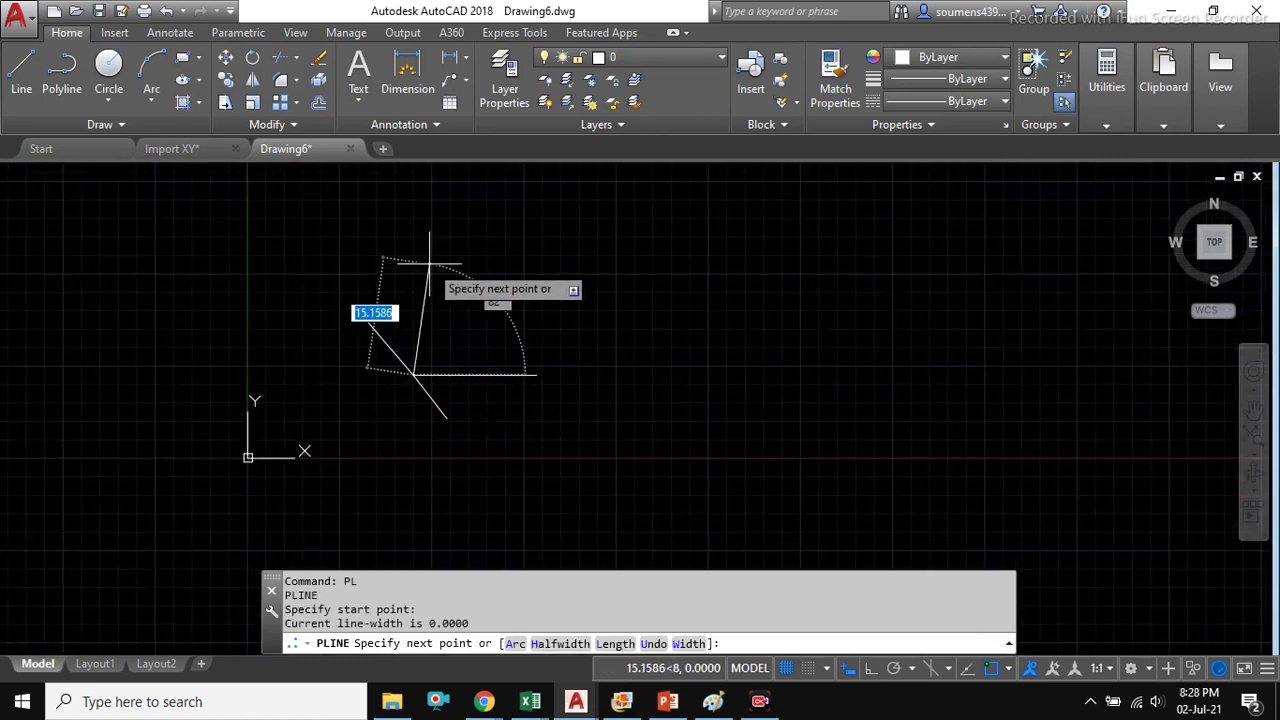
pyautogui.press('F8')
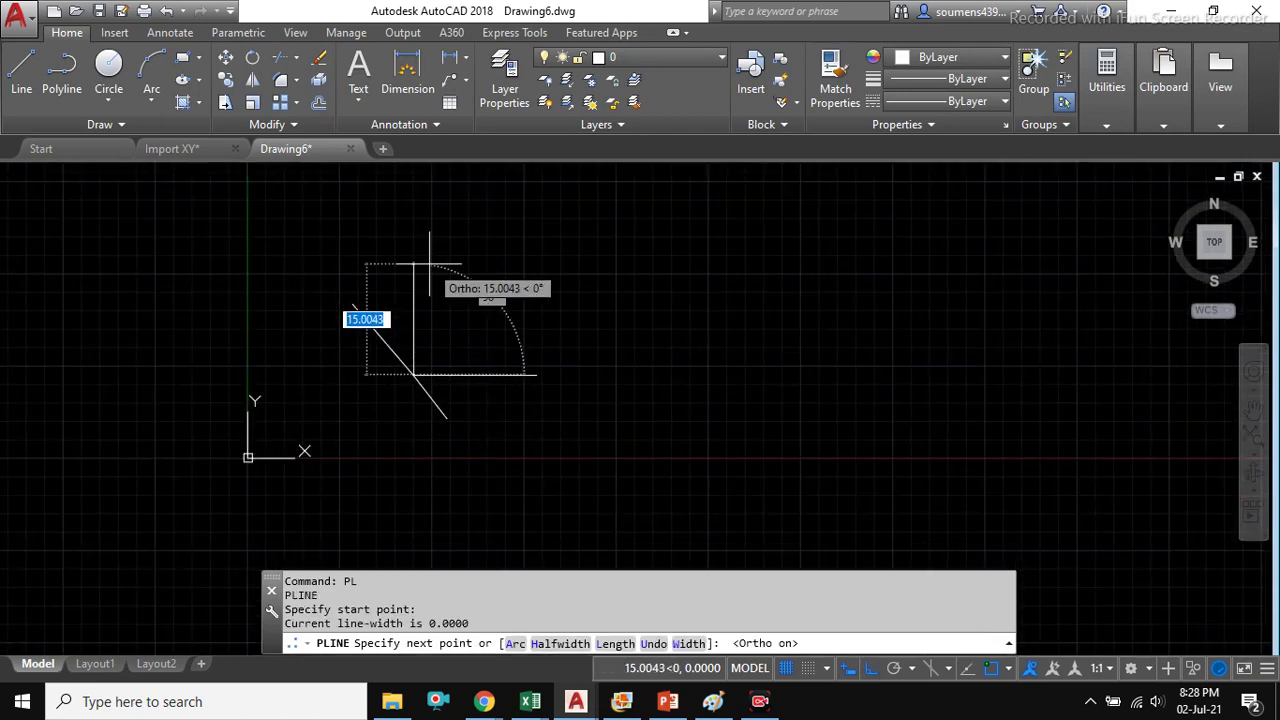
pyautogui.click(428, 258)
pyautogui.press('Return')
# - Add an angular dimension from the vertical line to the lower oblique line, placing its arc on the east side of the vertex
pyautogui.scroll(3, 437, 369)
pyautogui.write('dan')
pyautogui.press('Return')
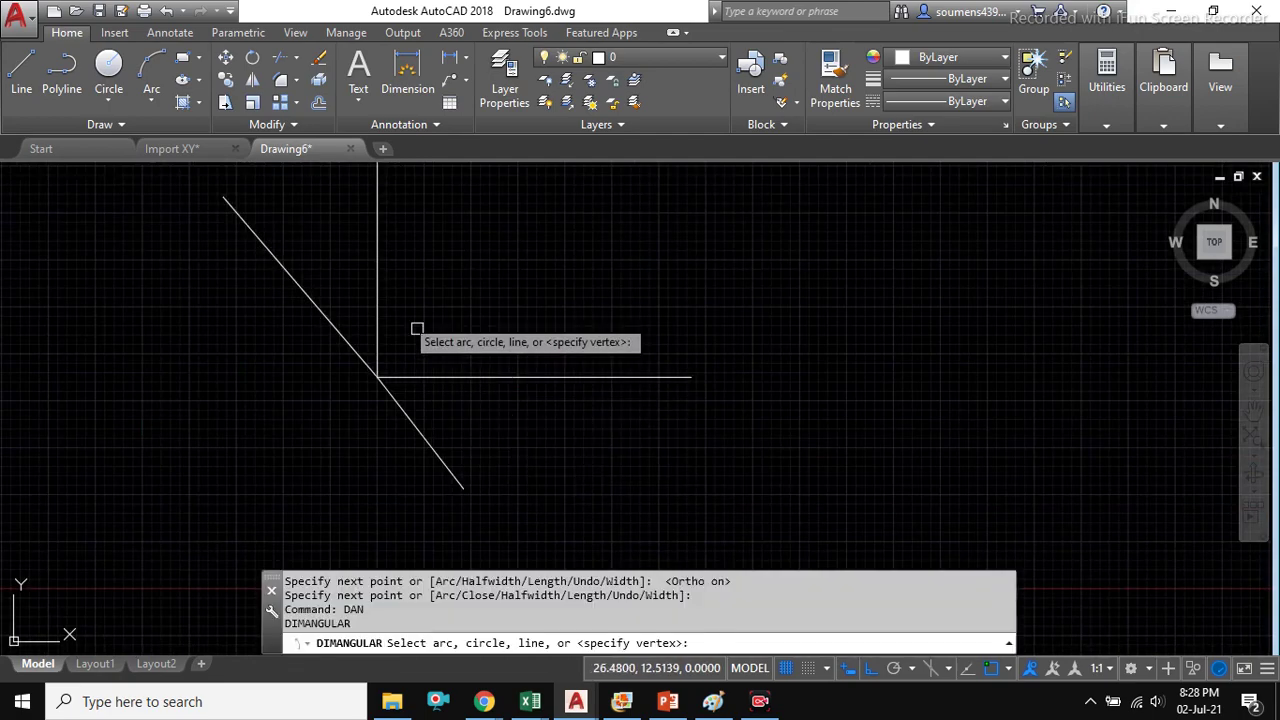
pyautogui.click(379, 291)
pyautogui.click(413, 428)
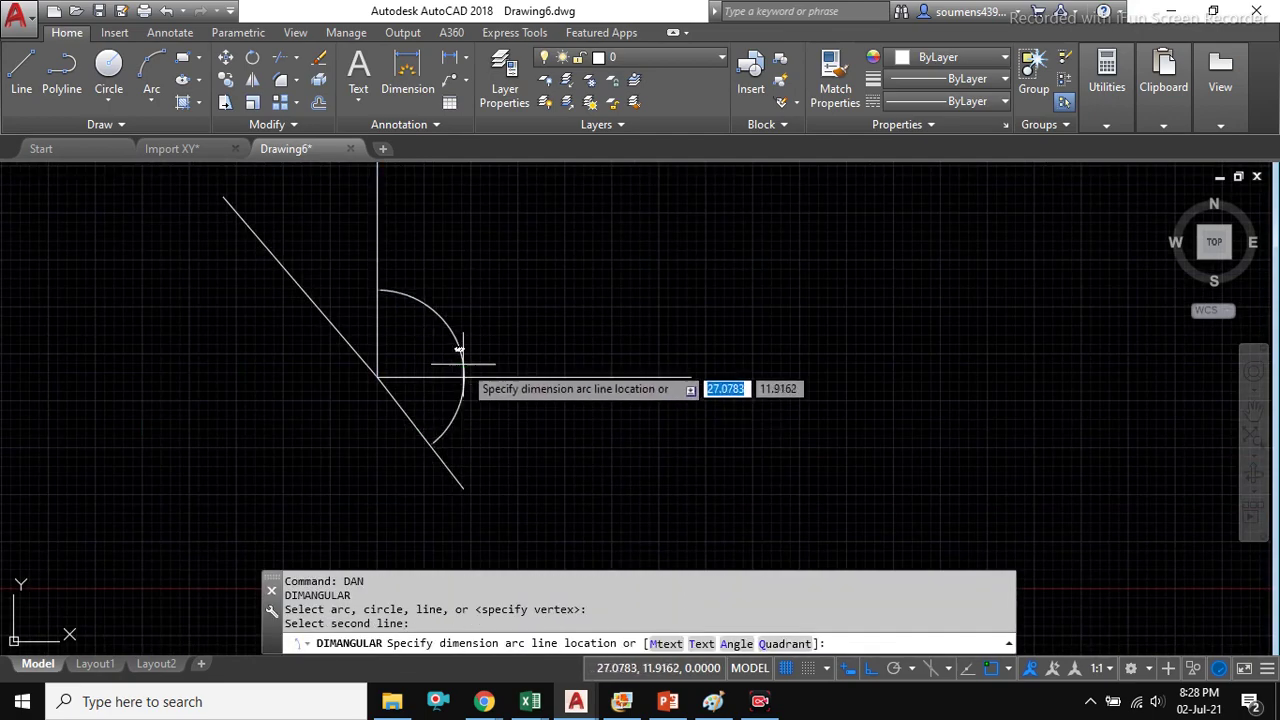
pyautogui.scroll(2, 457, 357)
pyautogui.scroll(2, 452, 348)
pyautogui.scroll(-1, 452, 348)
pyautogui.click(469, 358)
pyautogui.scroll(-2, 469, 358)
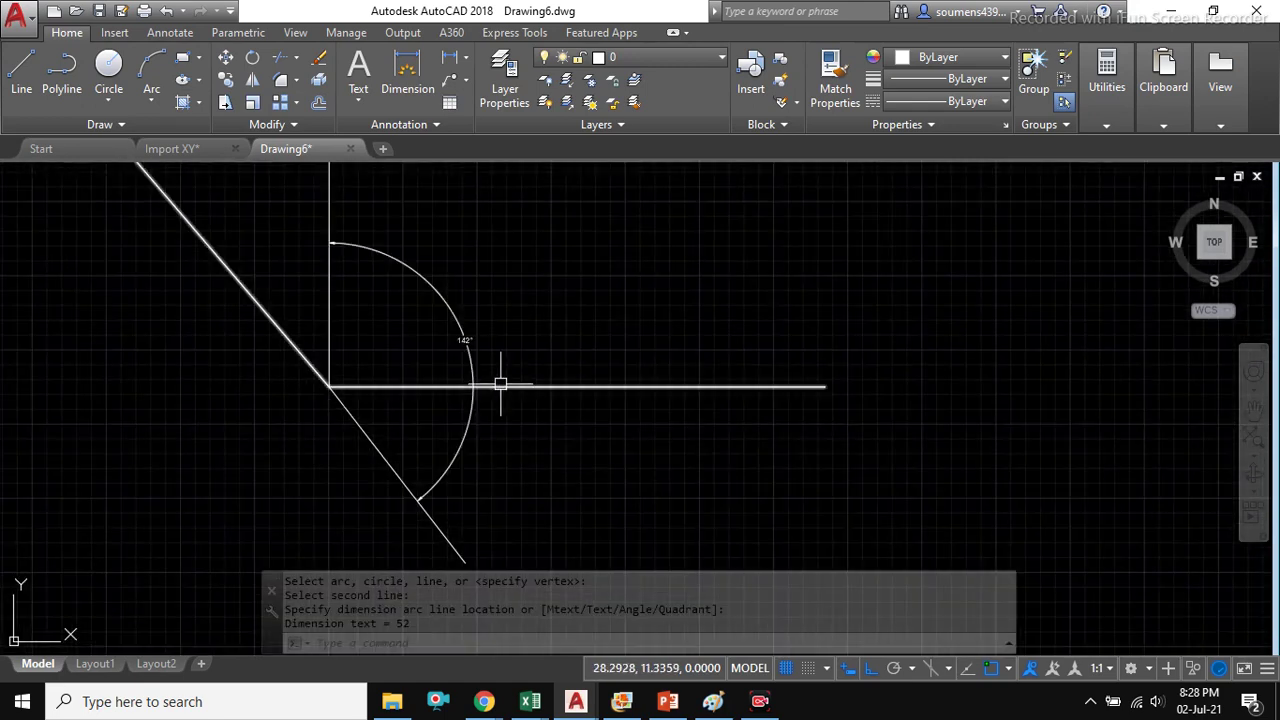
# - Erase the angular dimension and all three remaining polylines to empty the drawing
pyautogui.scroll(2, 458, 384)
pyautogui.scroll(-4, 480, 337)
pyautogui.click(535, 347)
pyautogui.click(458, 310)
pyautogui.write('E')
pyautogui.press('Return')
pyautogui.scroll(-3, 500, 366)
pyautogui.click(554, 428)
pyautogui.click(383, 351)
pyautogui.write('E')
pyautogui.press('Return')
pyautogui.scroll(-2, 434, 320)
pyautogui.scroll(2, 451, 306)
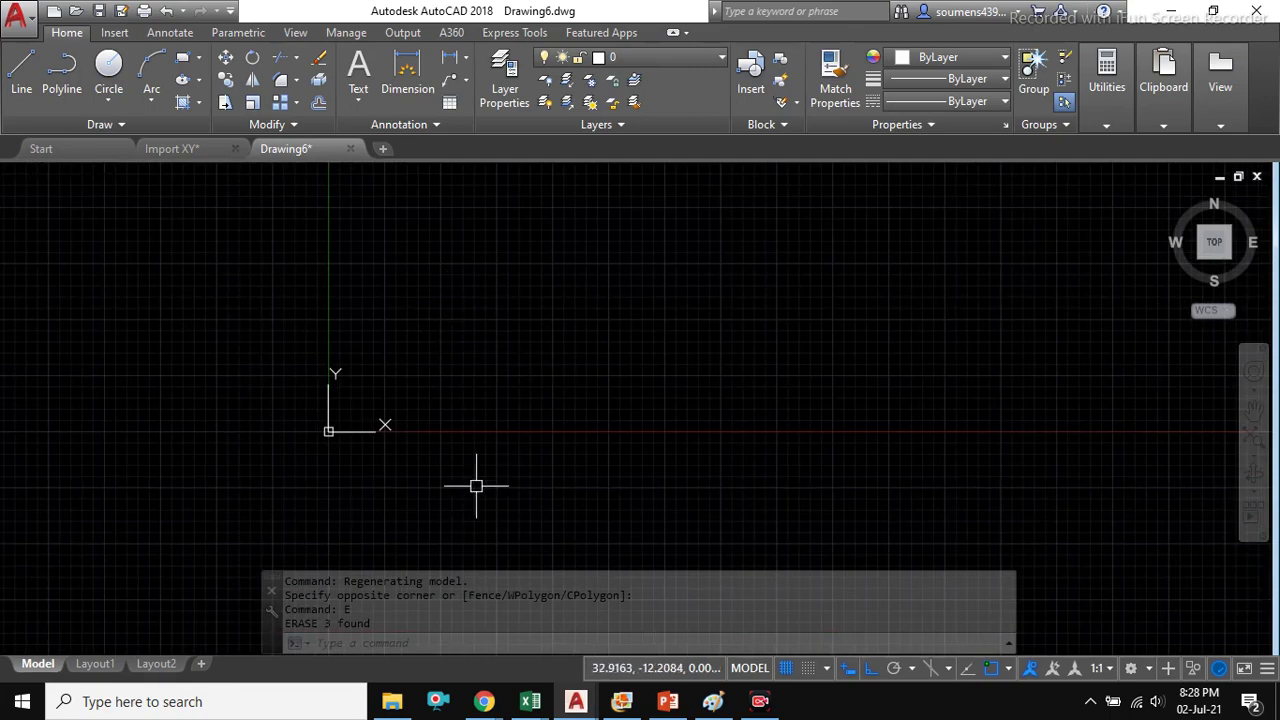
# - Switch to the Dist Bearing to Map workbook in Excel and review the distance, decimal bearing and formula cells of line 1-2
pyautogui.click(530, 702)
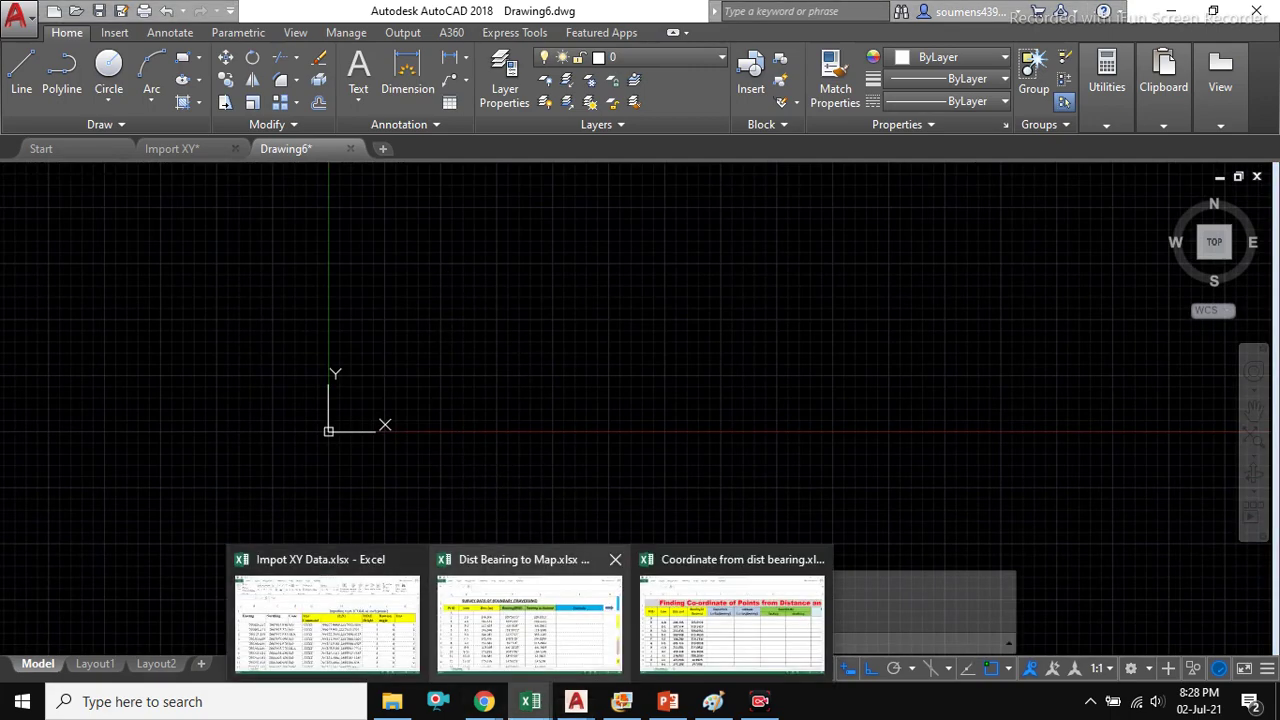
pyautogui.click(529, 616)
pyautogui.click(340, 288)
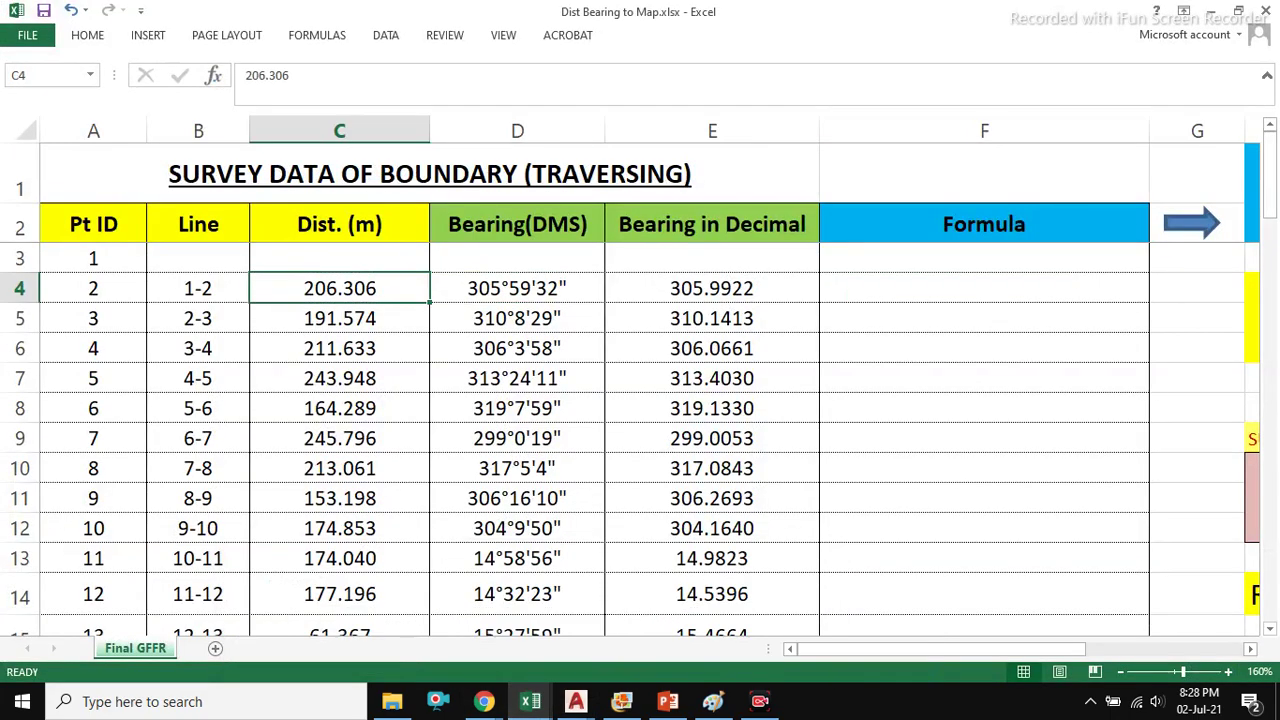
pyautogui.click(712, 288)
pyautogui.click(984, 288)
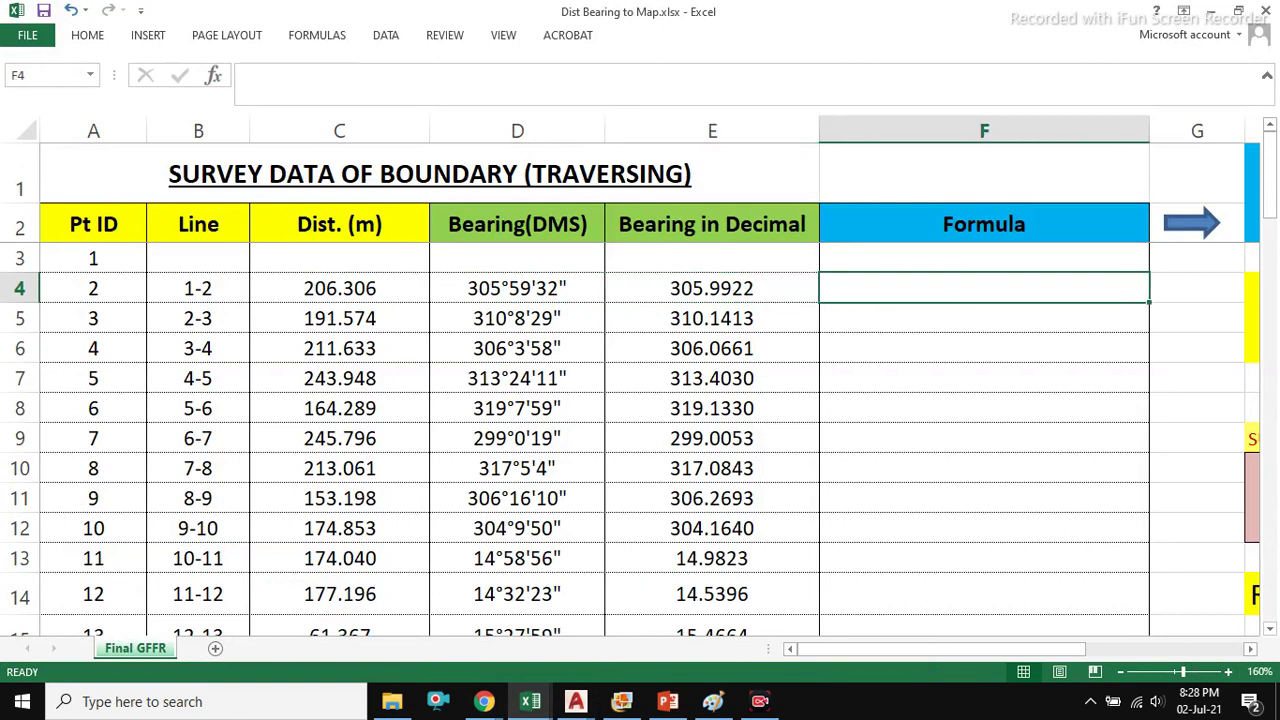
pyautogui.click(340, 288)
pyautogui.click(712, 288)
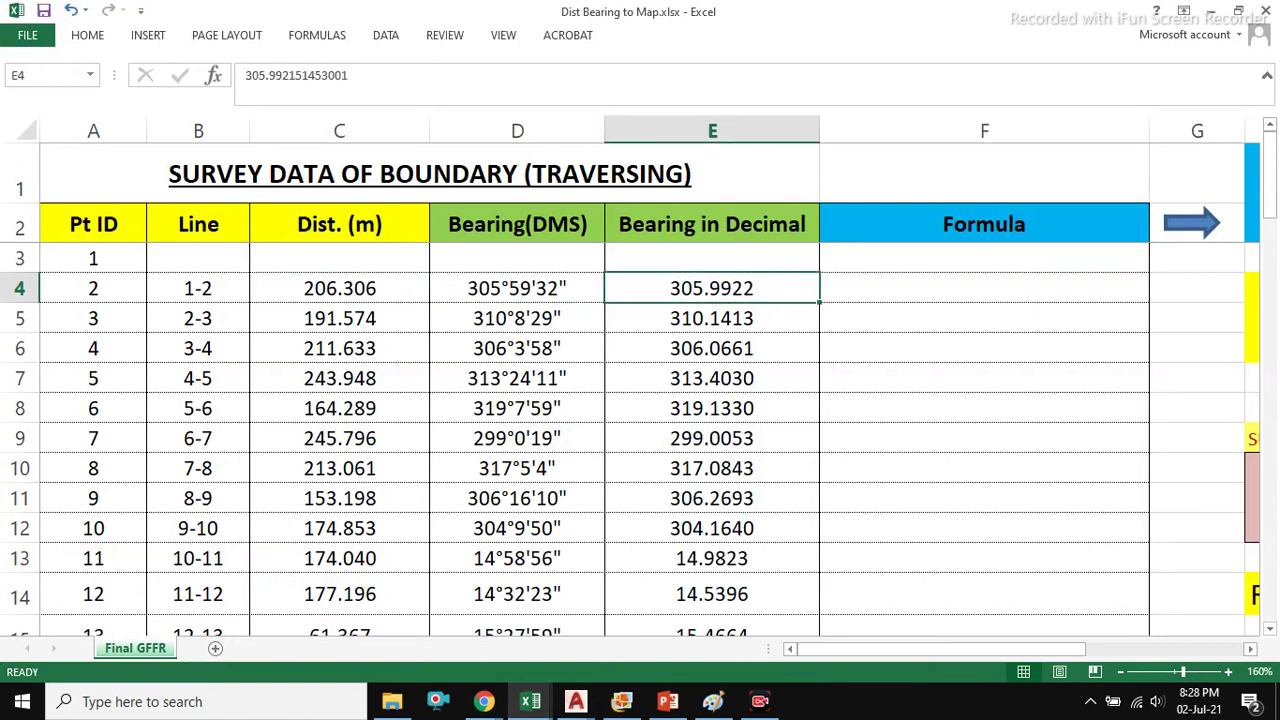
# - Switch back to the empty AutoCAD drawing and start a polyline at a point northeast of the origin with Ortho off
pyautogui.moveTo(576, 701)
pyautogui.click(674, 612)
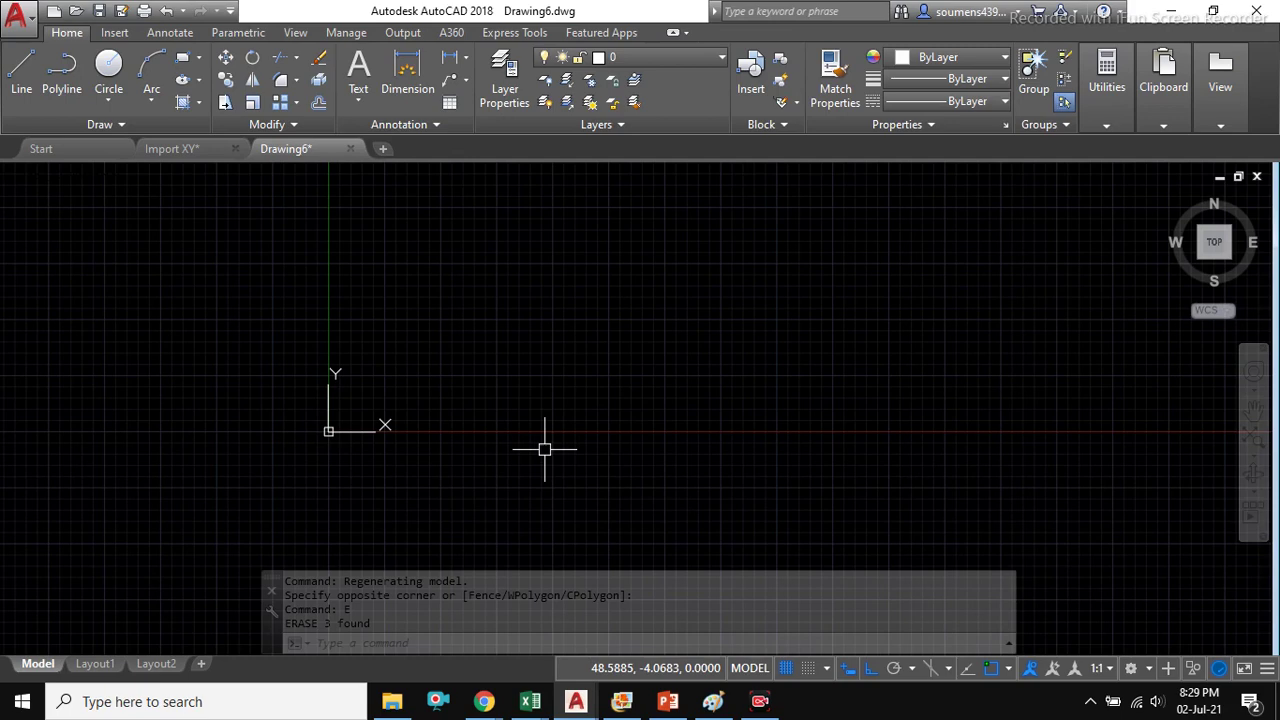
pyautogui.write('PL')
pyautogui.press('Return')
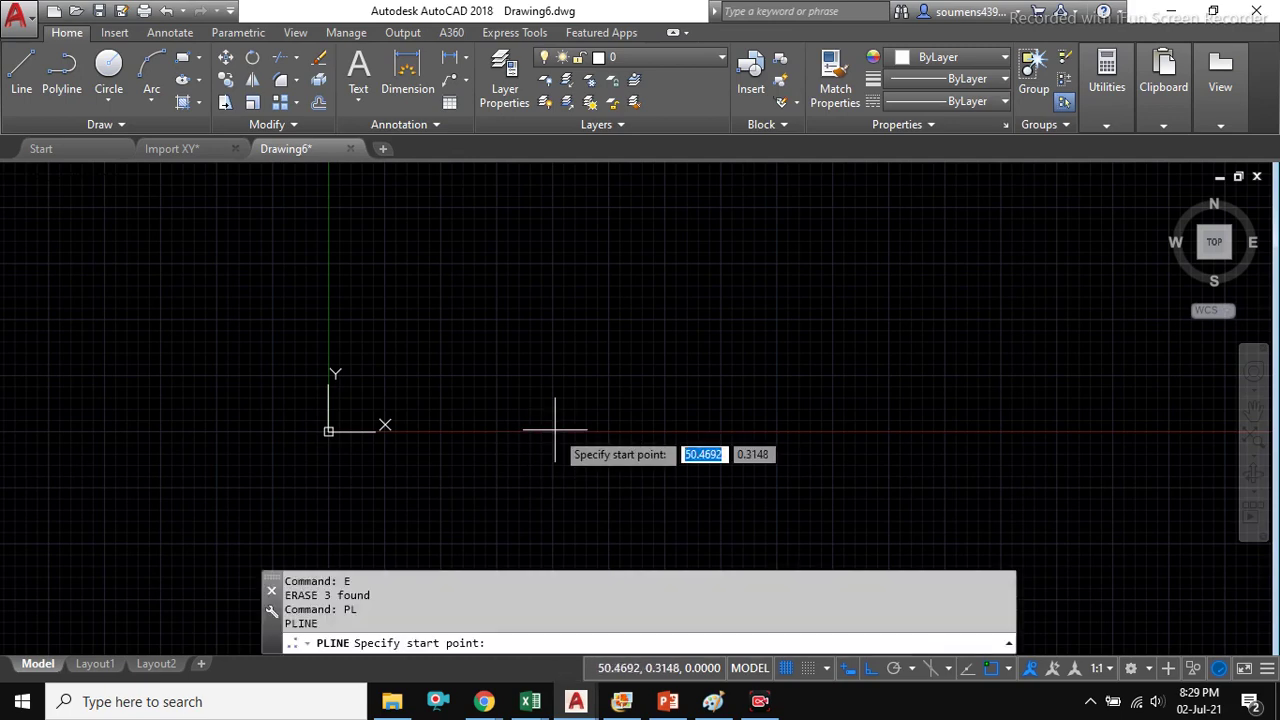
pyautogui.click(527, 373)
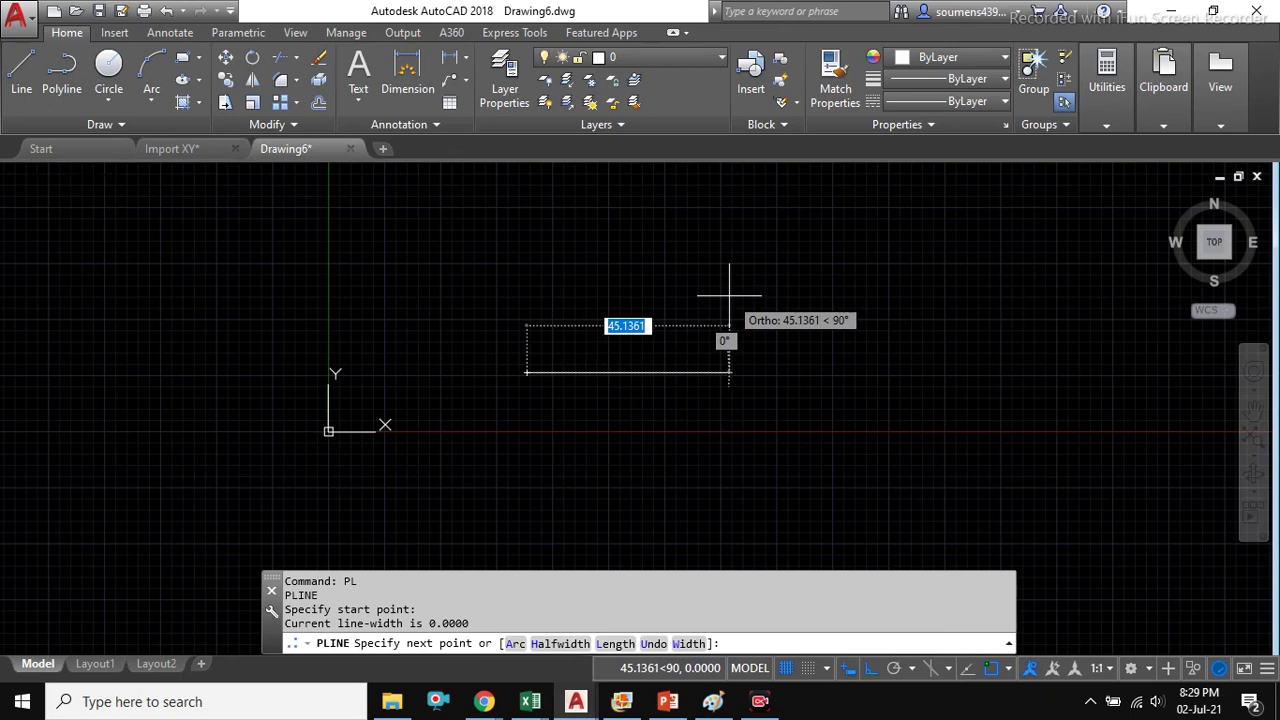
pyautogui.press('F8')
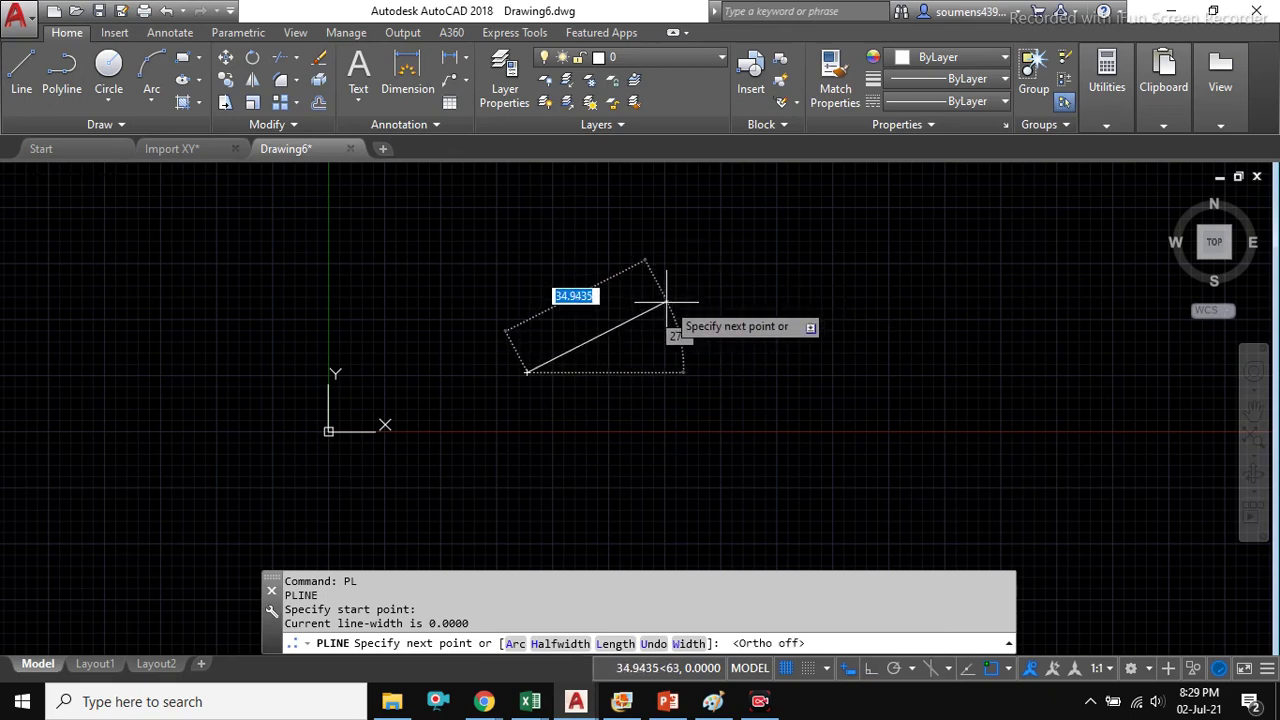
pyautogui.scroll(2, 667, 250)
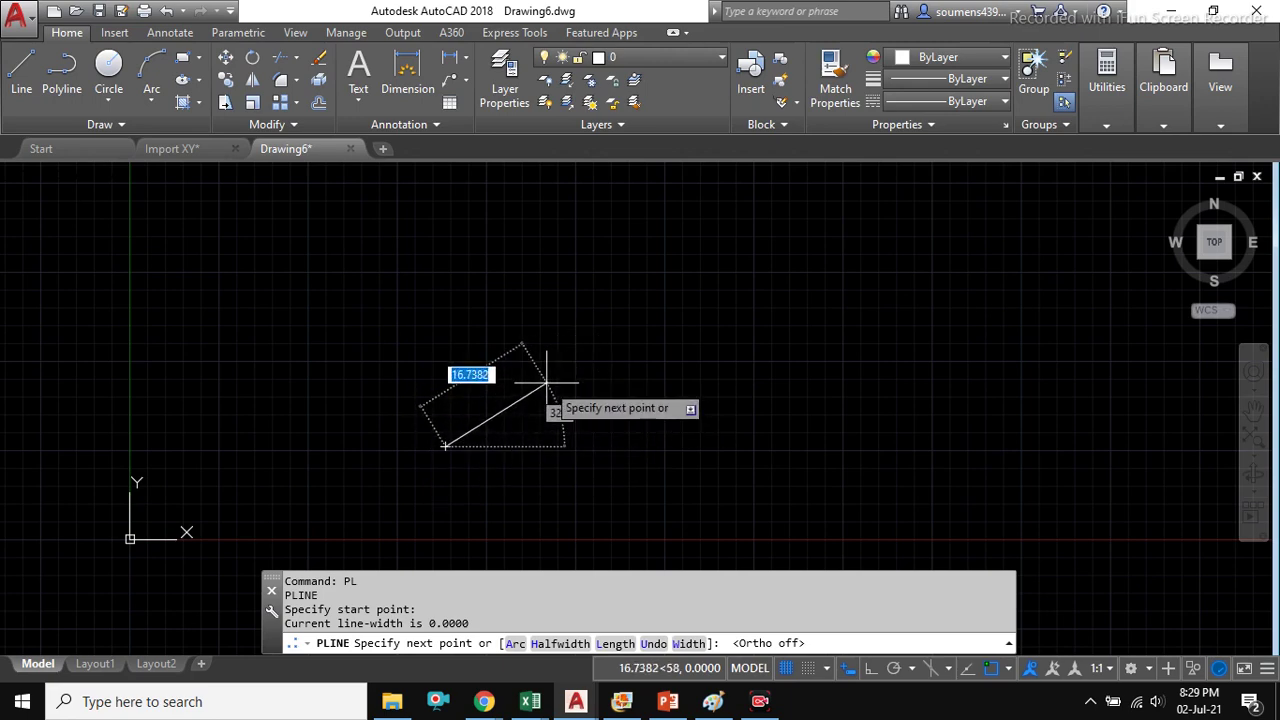
pyautogui.scroll(-2, 600, 374)
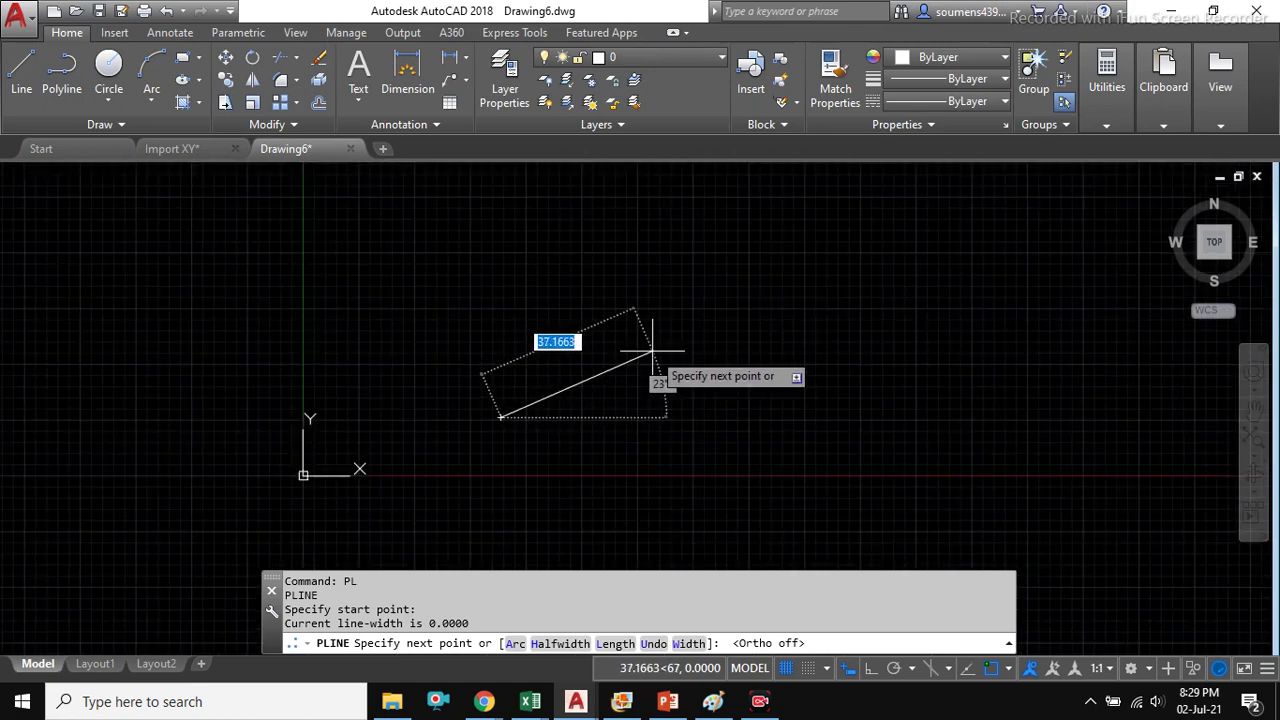
# - Draw one polyline segment 40 units long at an angle of 140° and finish the polyline
pyautogui.write('40')
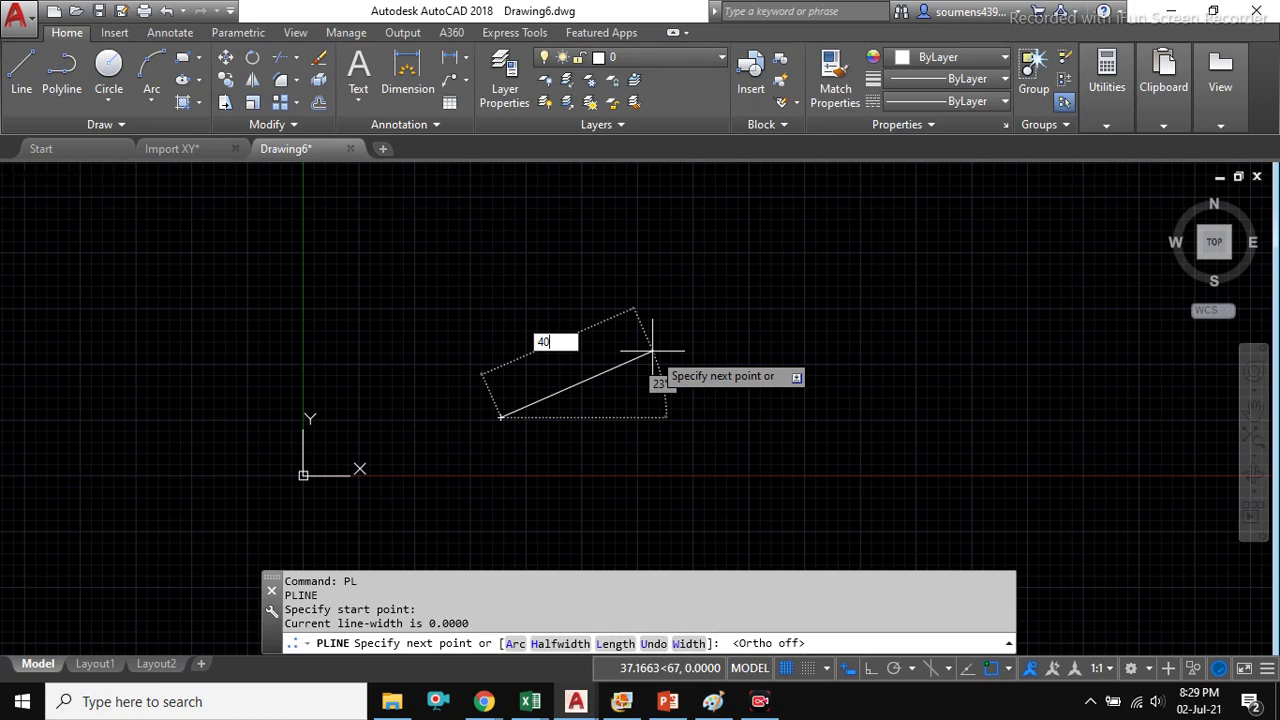
pyautogui.press('Tab')
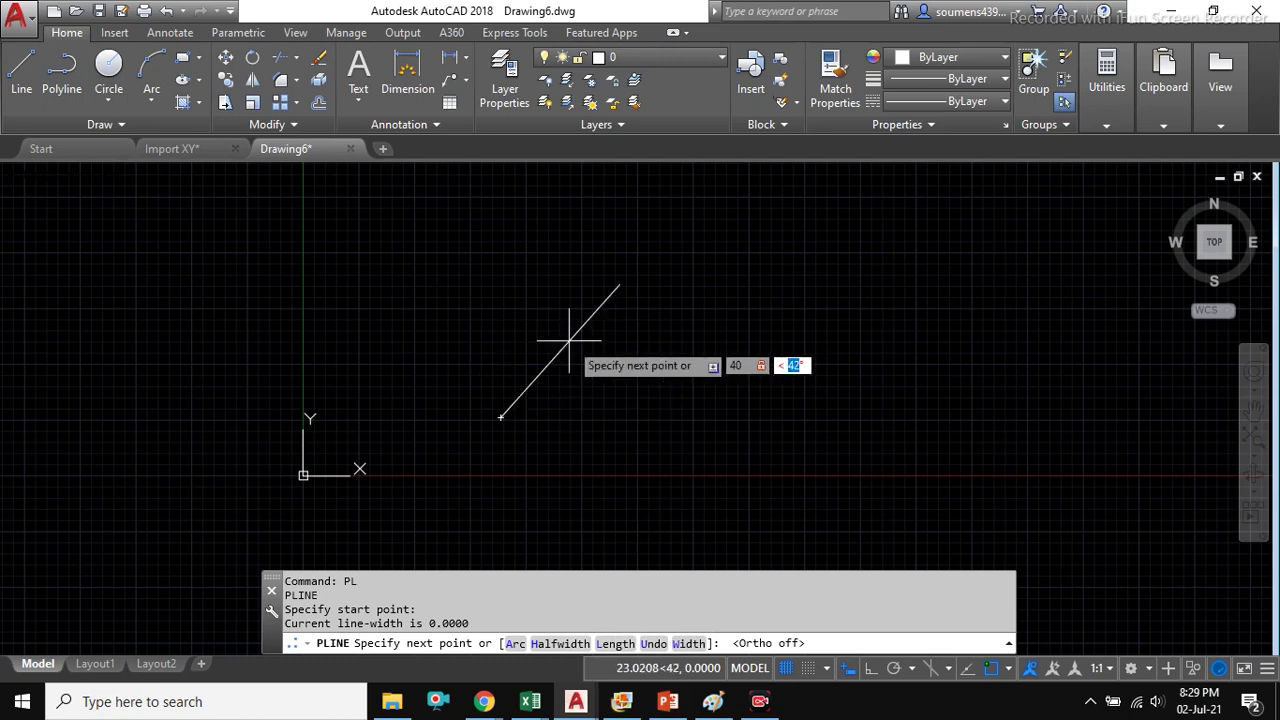
pyautogui.write('140')
pyautogui.press('Return')
pyautogui.scroll(-3, 569, 340)
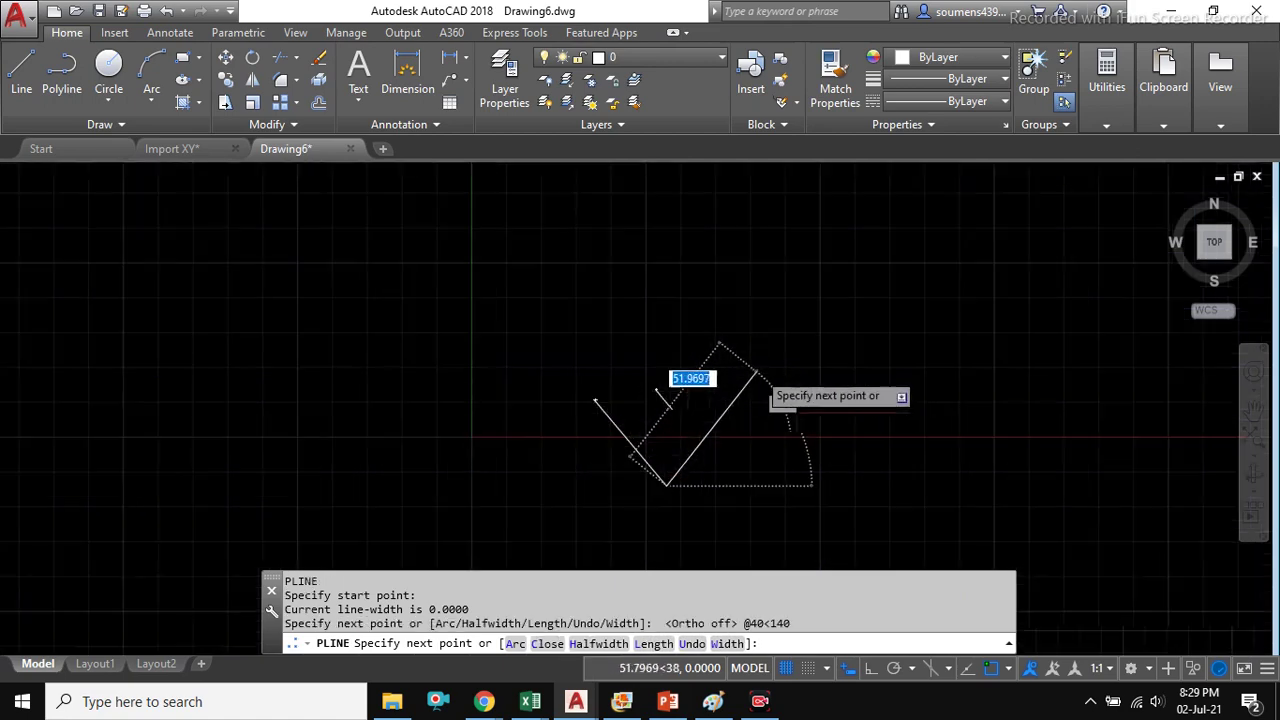
pyautogui.scroll(3, 749, 440)
pyautogui.press('Return')
# - Erase the single-segment test polyline from the drawing
pyautogui.click(566, 399)
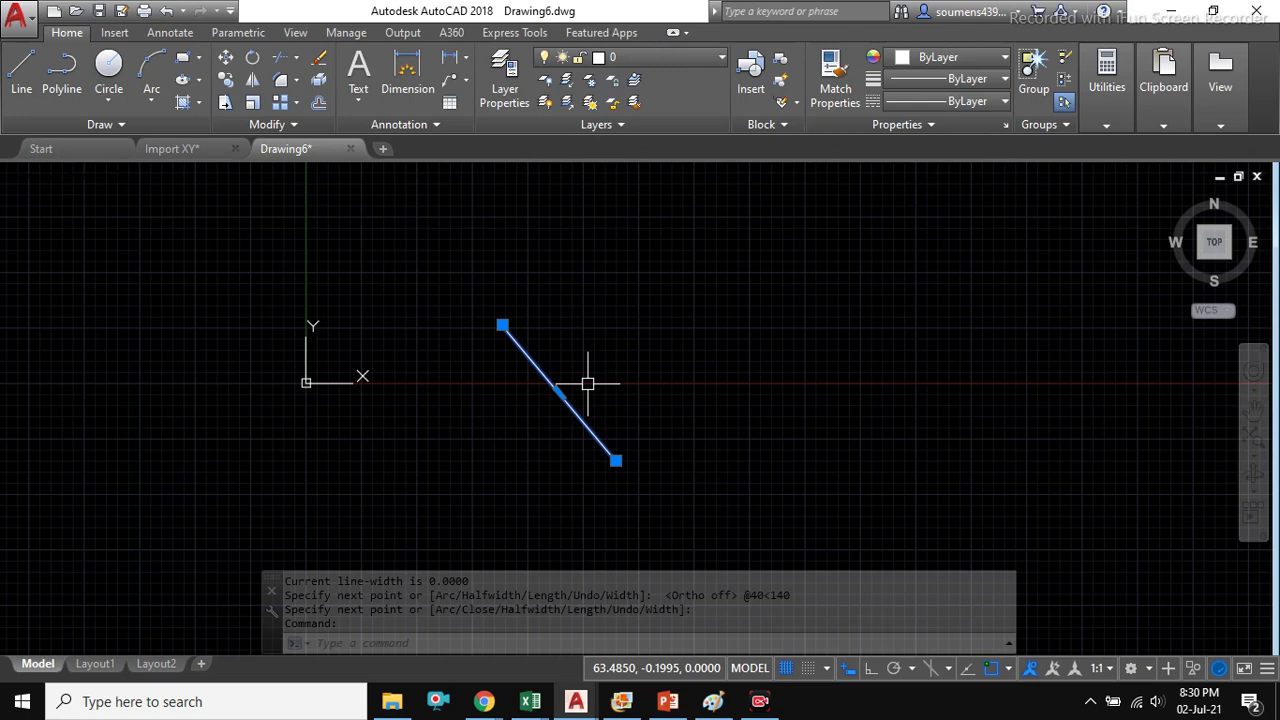
pyautogui.write('e')
pyautogui.press('Return')
pyautogui.scroll(2, 442, 409)
pyautogui.scroll(-2, 457, 511)
pyautogui.scroll(3, 483, 352)
pyautogui.scroll(-1, 481, 352)
# - Switch to Dist Bearing to Map.xlsx in Excel and enter the formula ="@"&C4&"<"&E4 in cell F4
pyautogui.moveTo(530, 701)
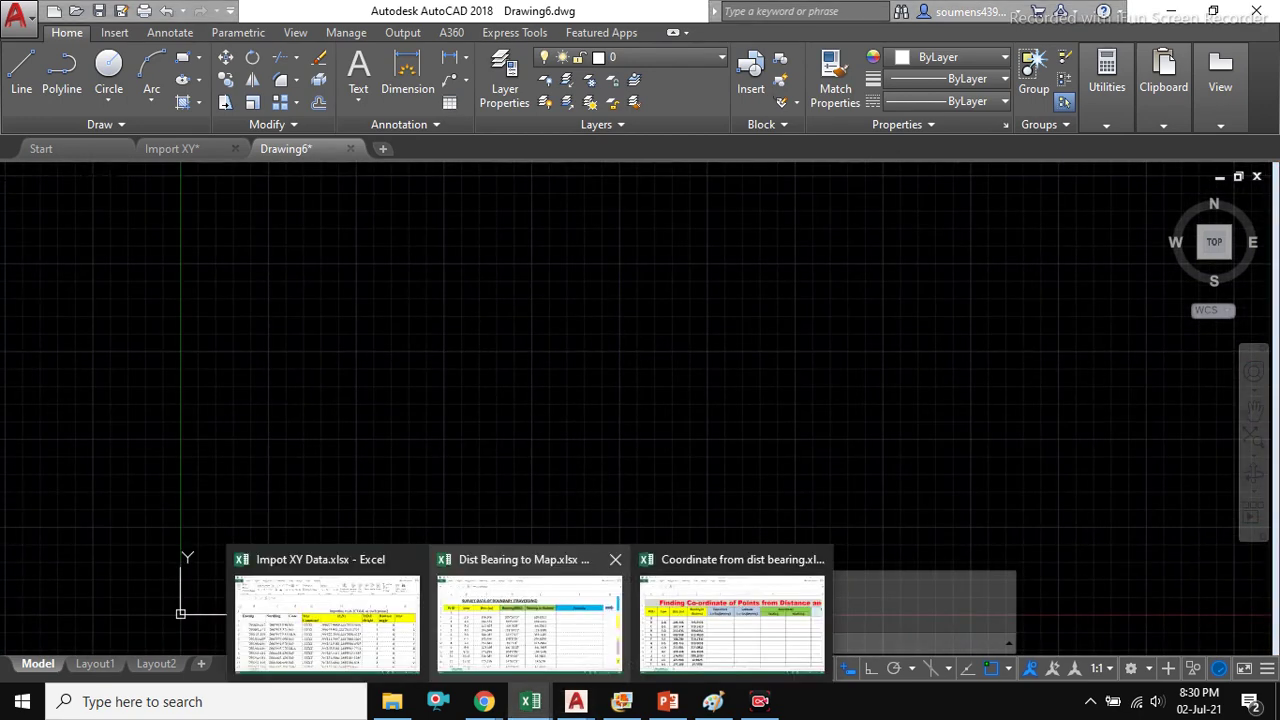
pyautogui.click(529, 614)
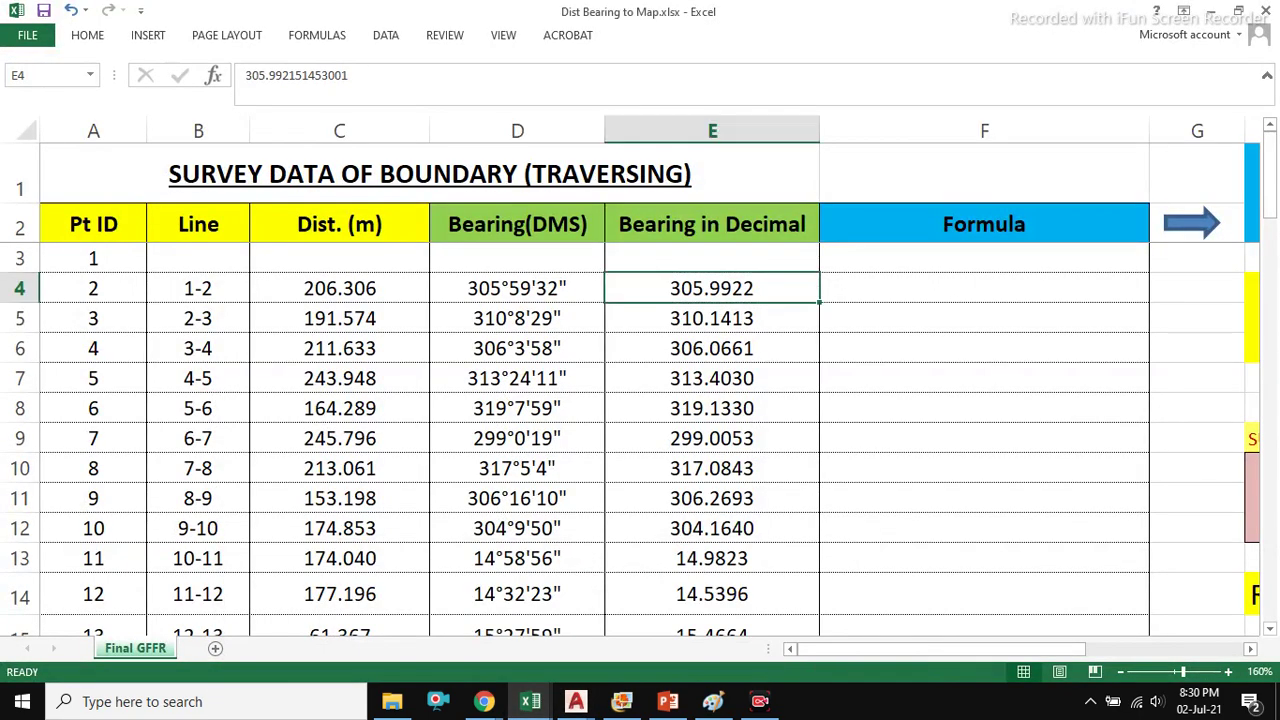
pyautogui.click(984, 288)
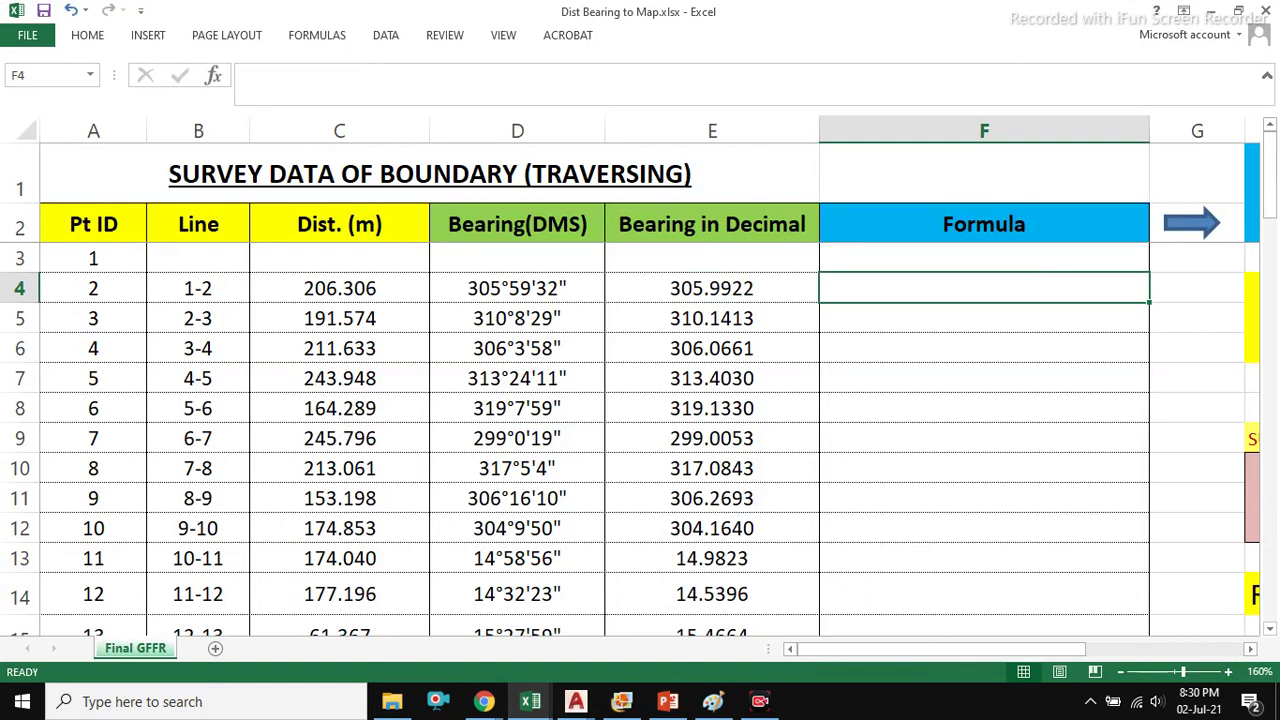
pyautogui.write('=')
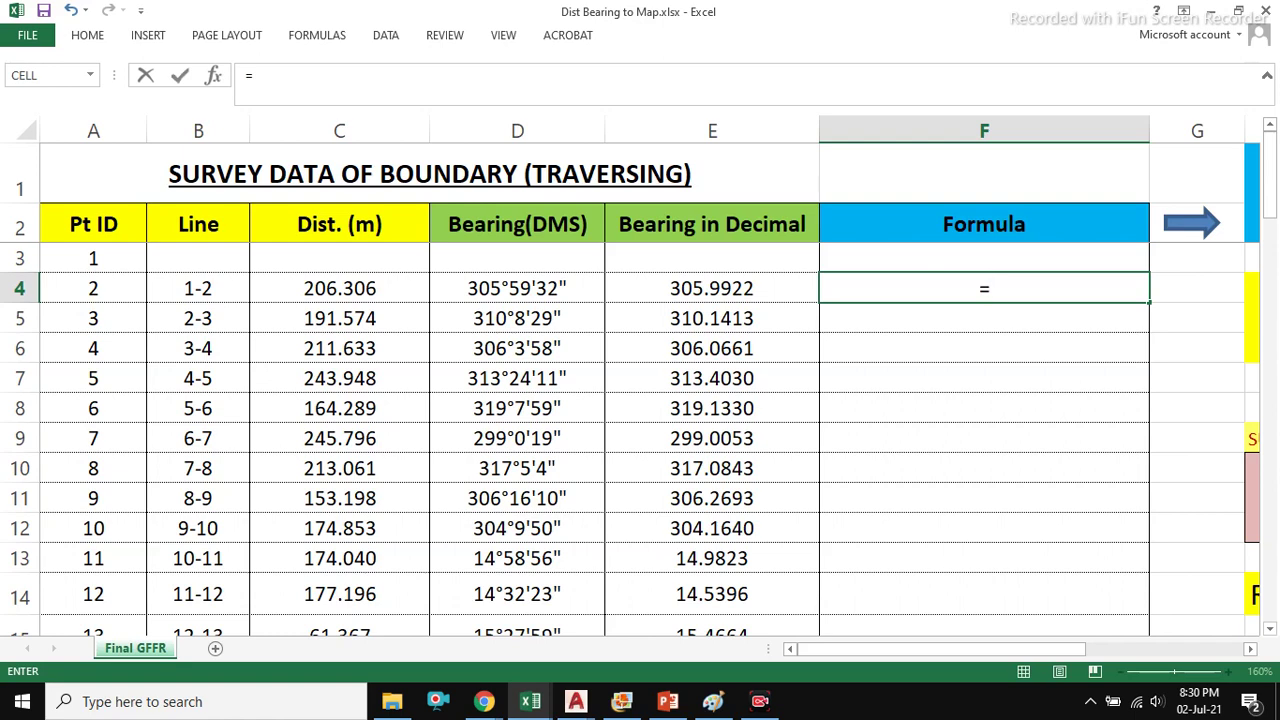
pyautogui.write('"@"&')
pyautogui.click(339, 288)
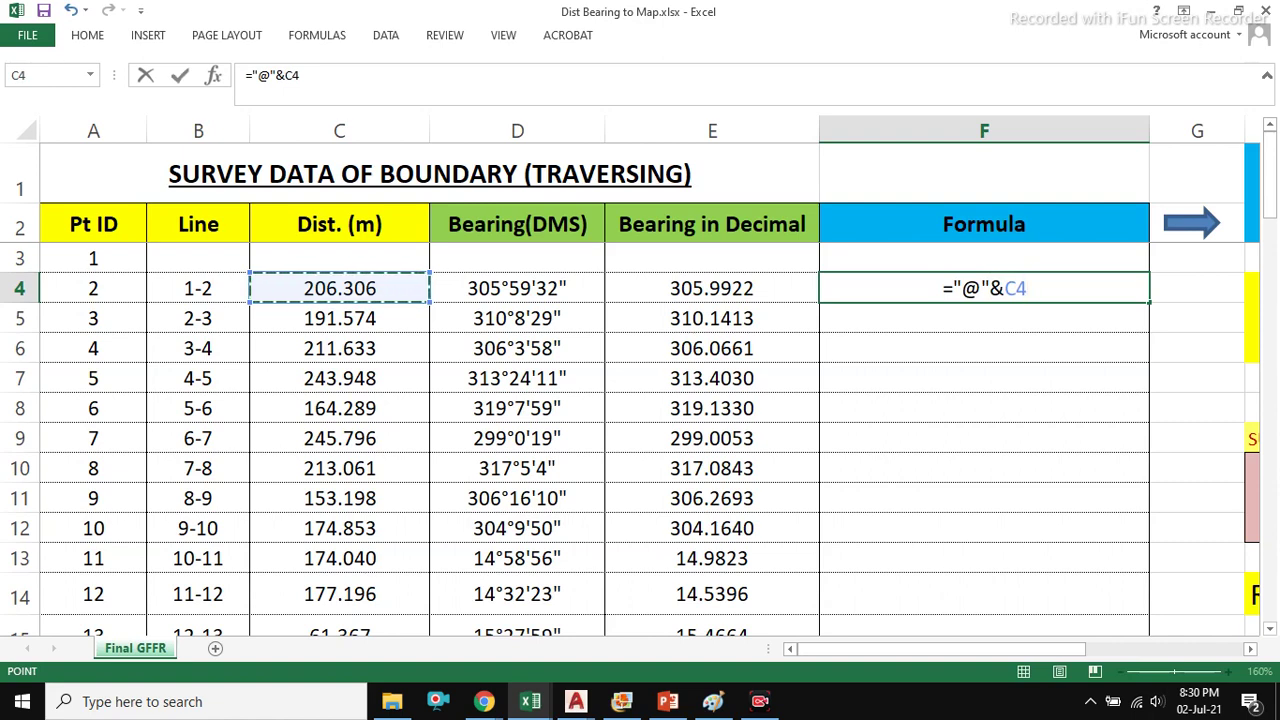
pyautogui.write('&"')
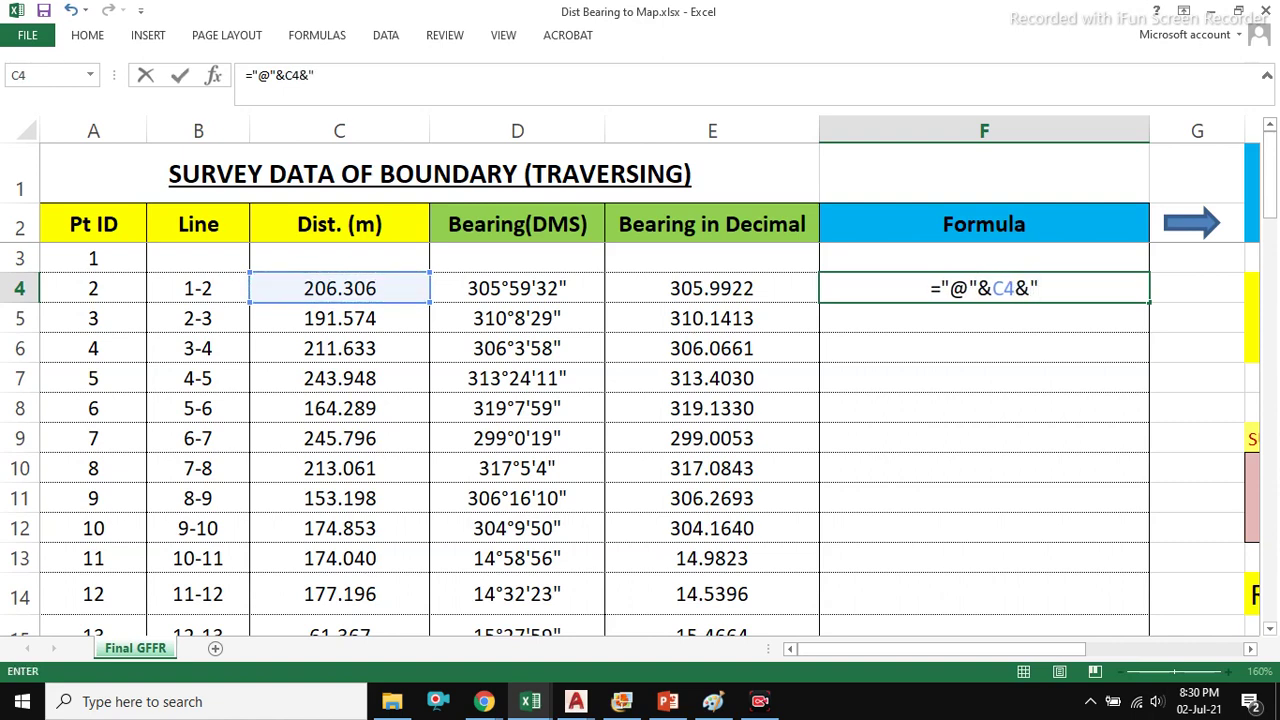
pyautogui.write('<"')
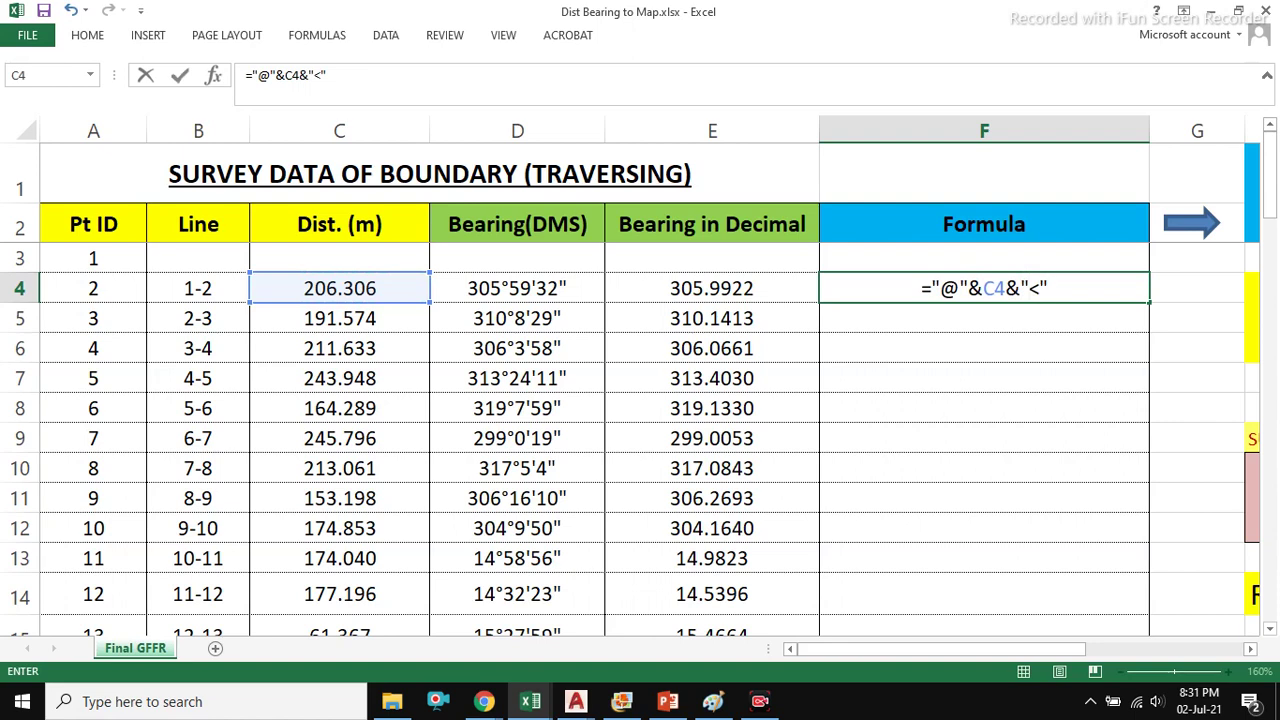
pyautogui.write('&')
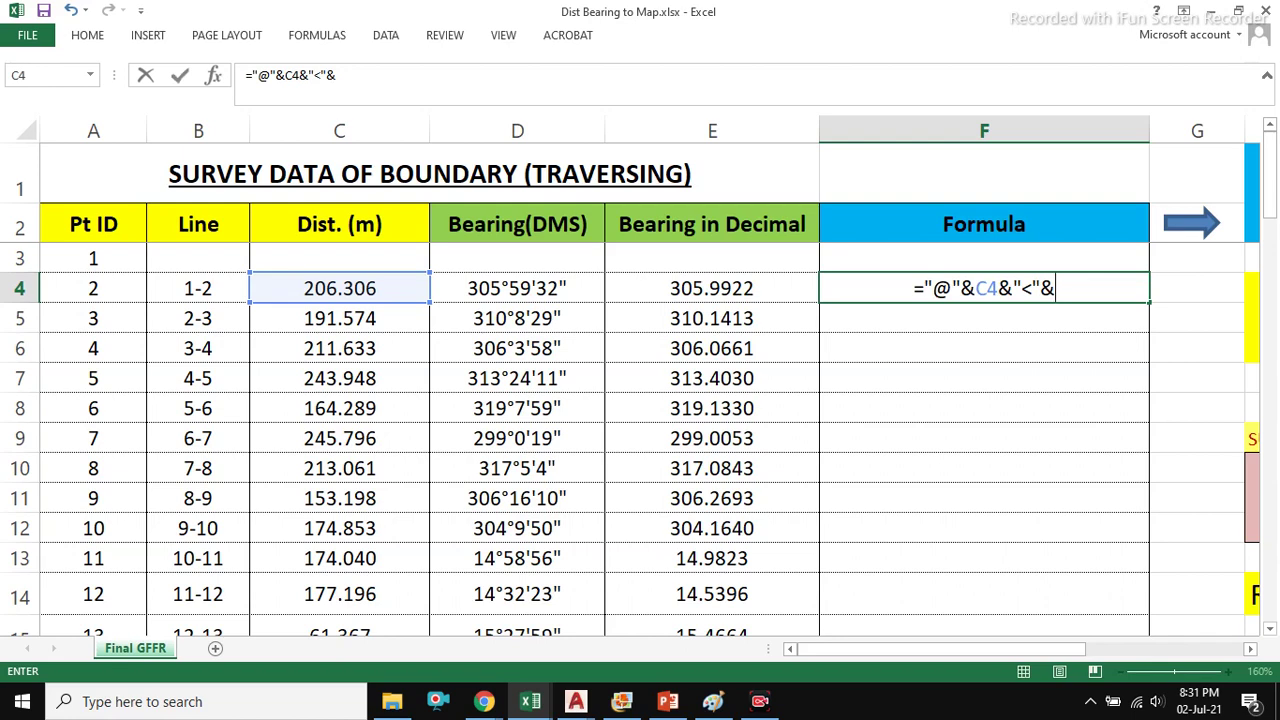
pyautogui.press('Left')
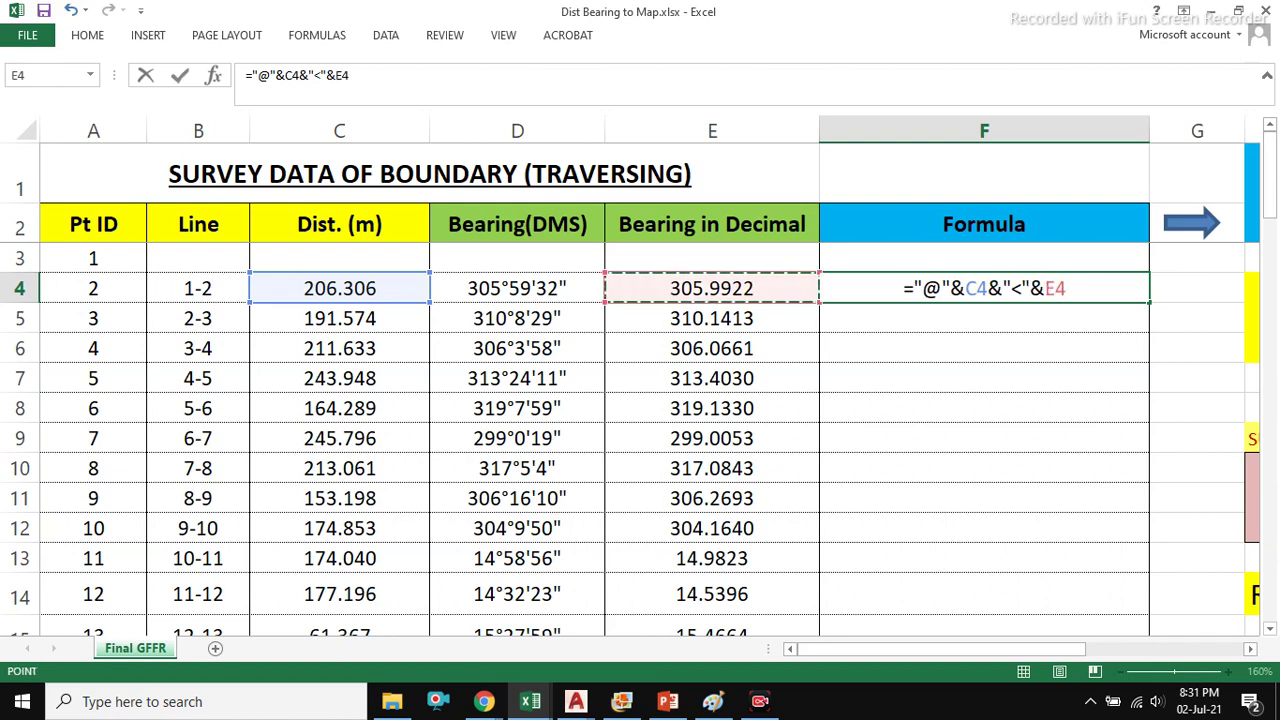
pyautogui.press('Return')
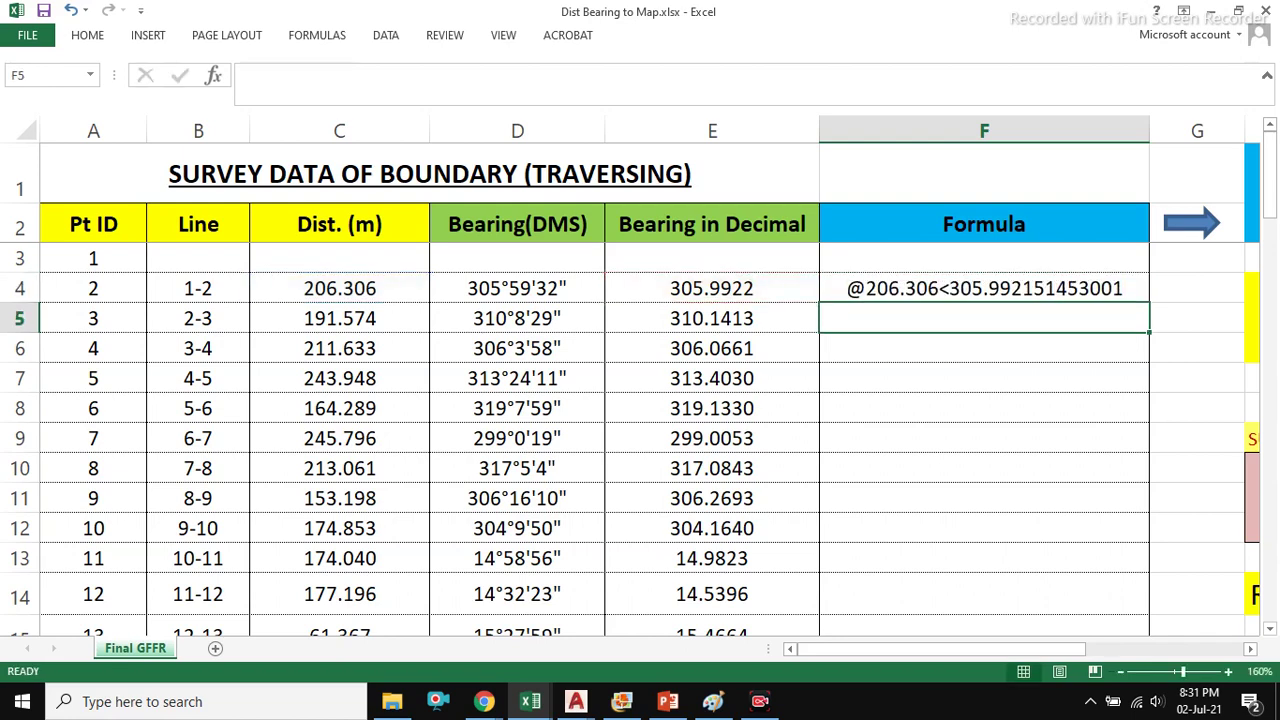
# - Fill the F4 formula down the Formula column for all survey lines
pyautogui.press('Up')
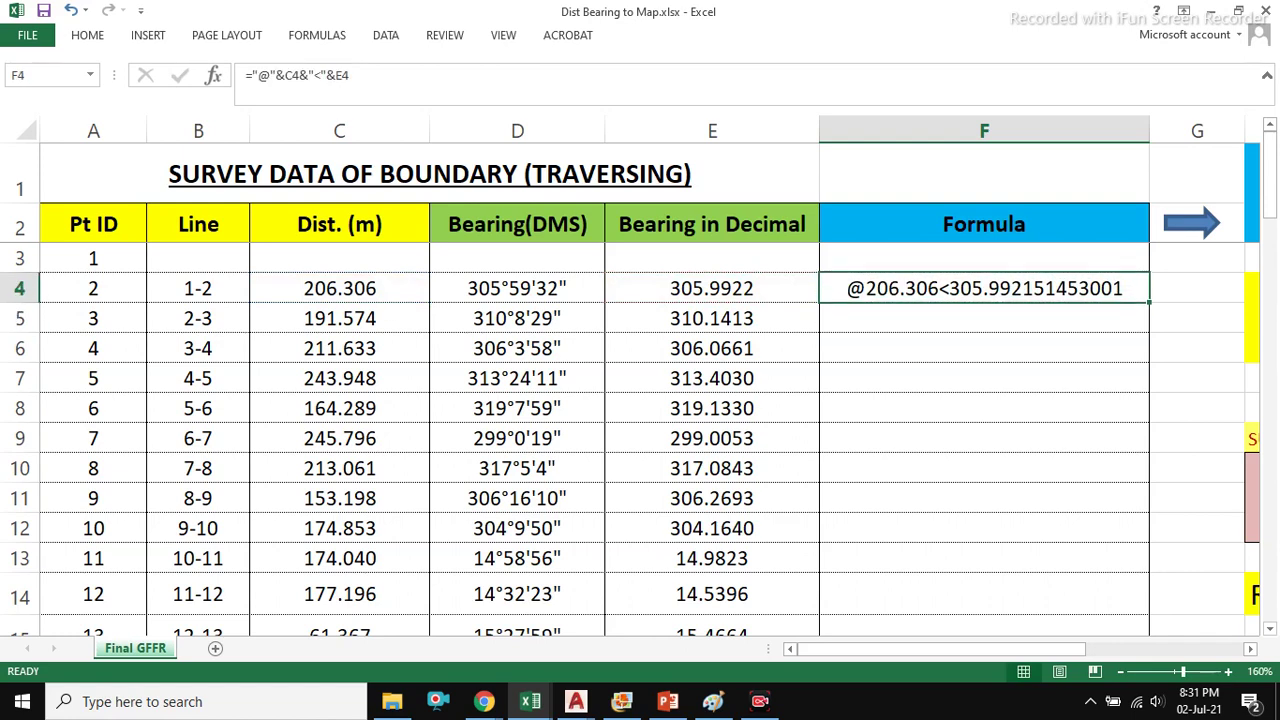
pyautogui.moveTo(1149, 302); pyautogui.dragTo(1149, 382)
pyautogui.click(1000, 379)
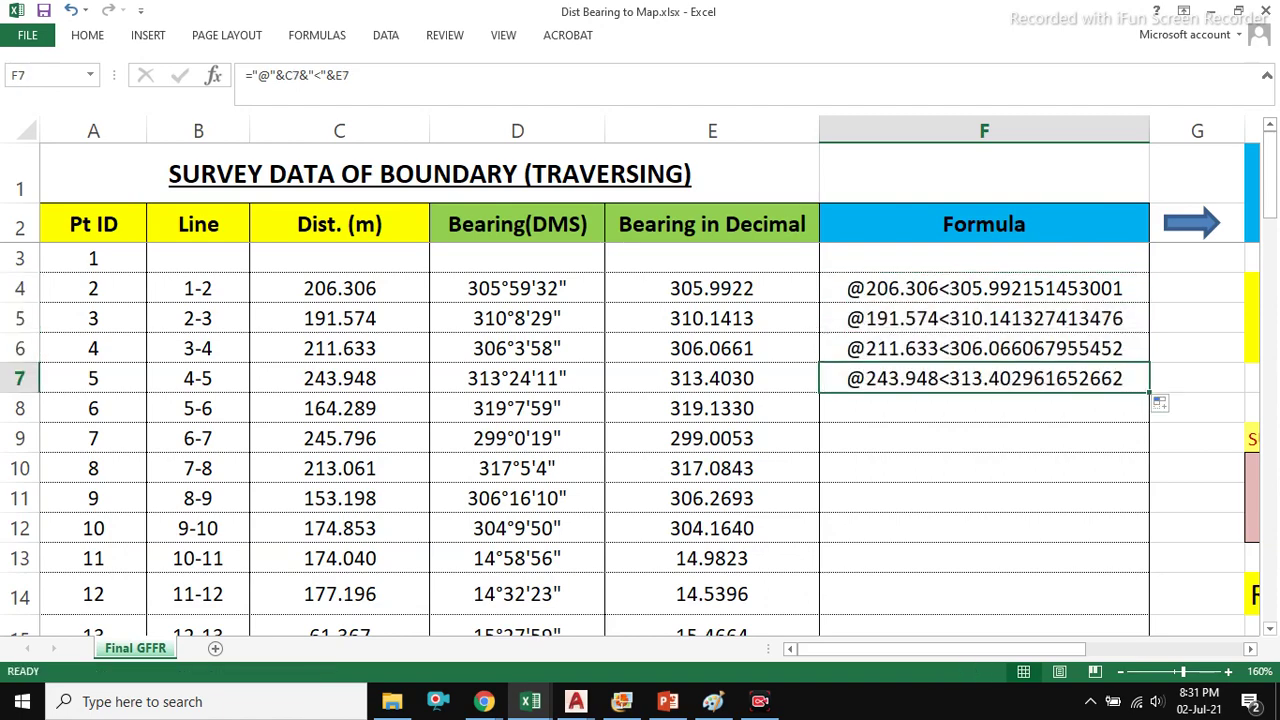
pyautogui.doubleClick(1149, 392)
pyautogui.scroll(-7, 640, 440)
pyautogui.scroll(7, 640, 440)
# - Copy all the distance-and-bearing strings in the Formula column from F4 down
pyautogui.click(984, 288)
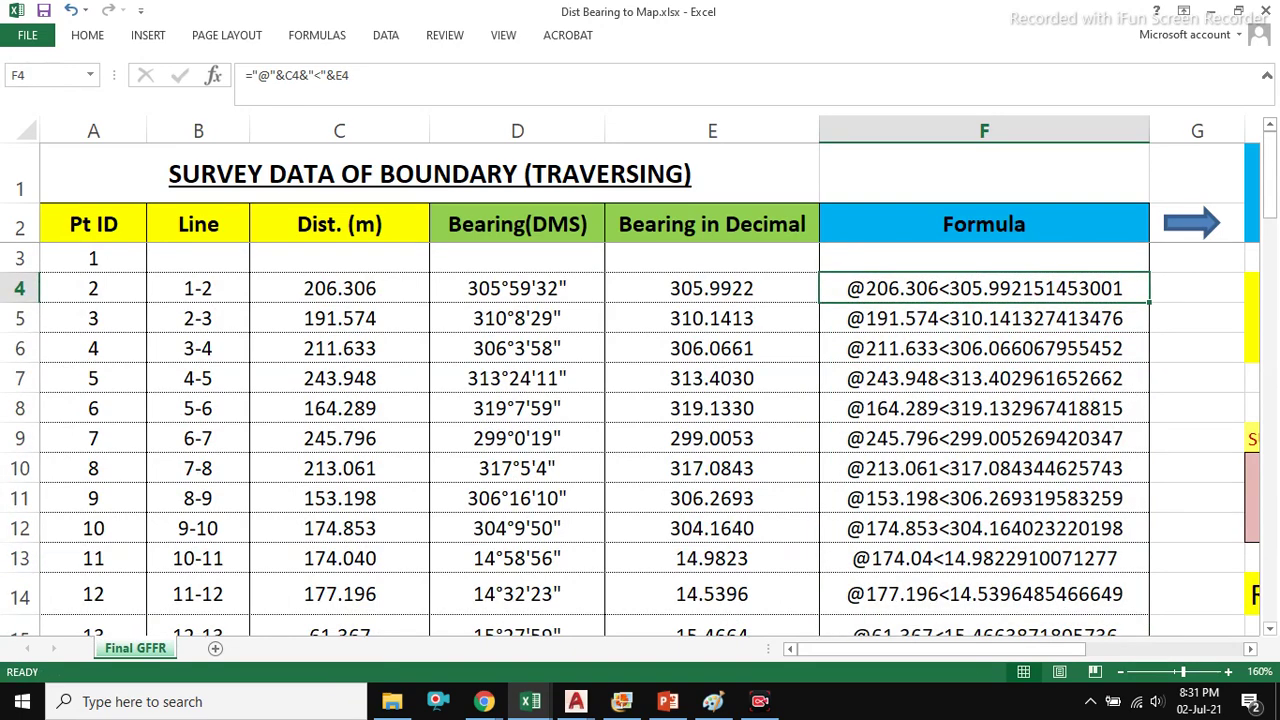
pyautogui.hotkey('ctrl', 'shift', 'Down')
pyautogui.scroll(-7, 640, 440)
pyautogui.scroll(7, 640, 440)
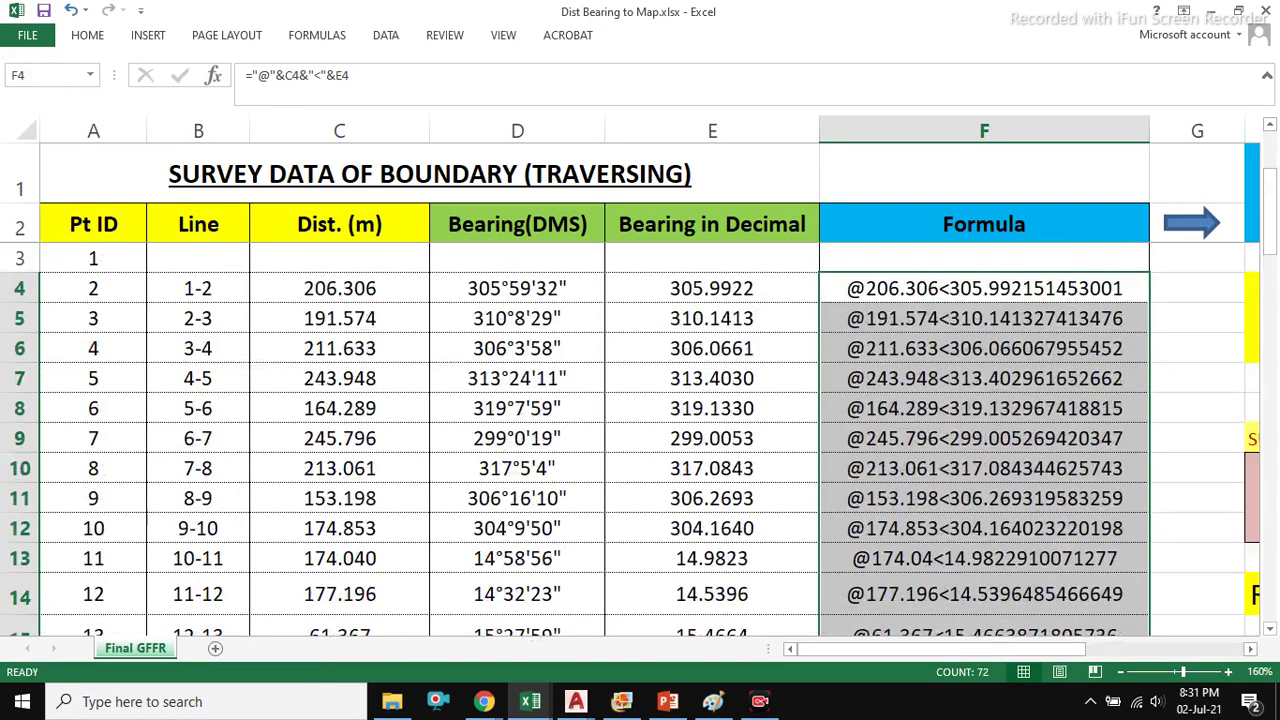
pyautogui.rightClick(993, 331)
pyautogui.click(1035, 363)
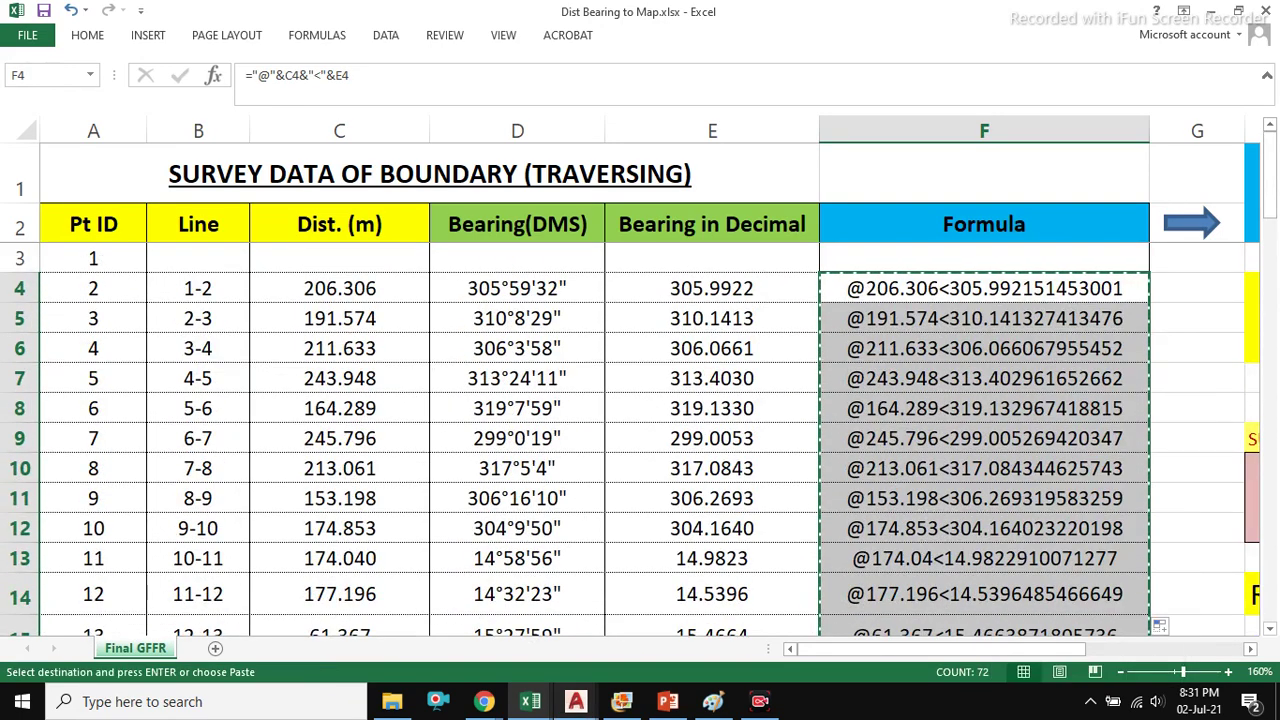
# - Switch to Drawing6 in AutoCAD and start a polyline at about 72.63, 24.03
pyautogui.moveTo(576, 701)
pyautogui.click(678, 625)
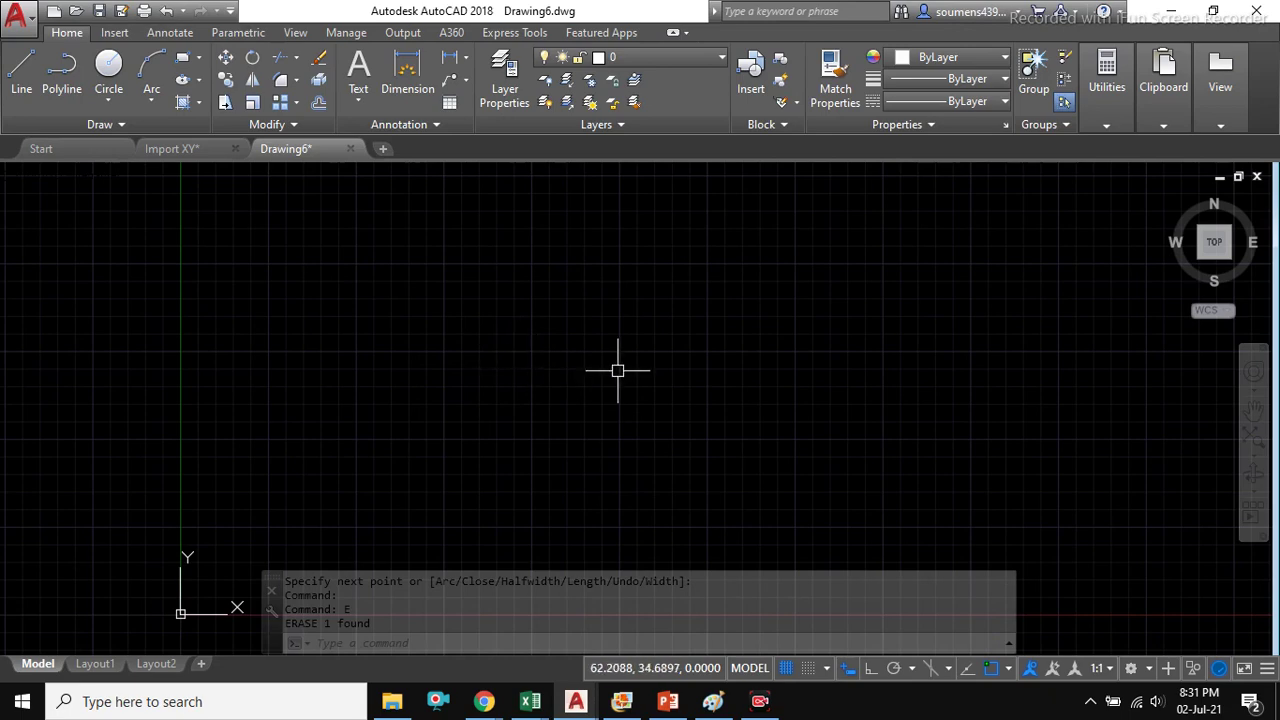
pyautogui.write('PL')
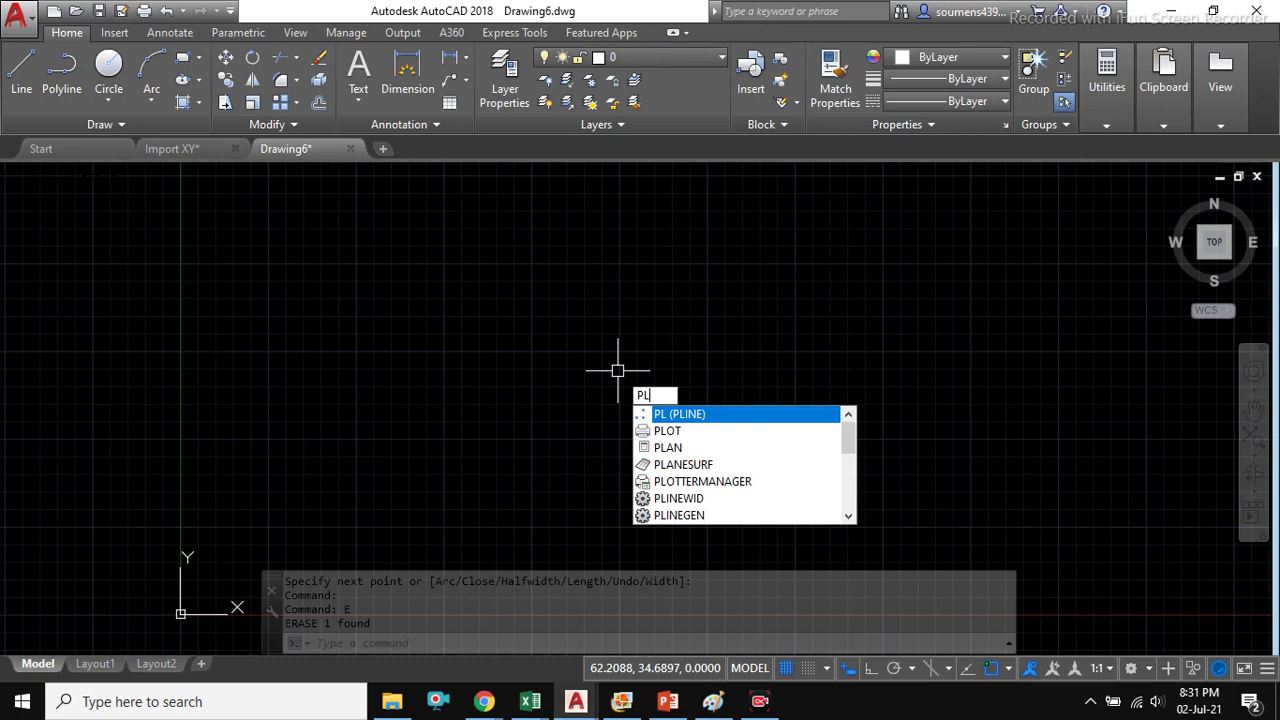
pyautogui.press('Return')
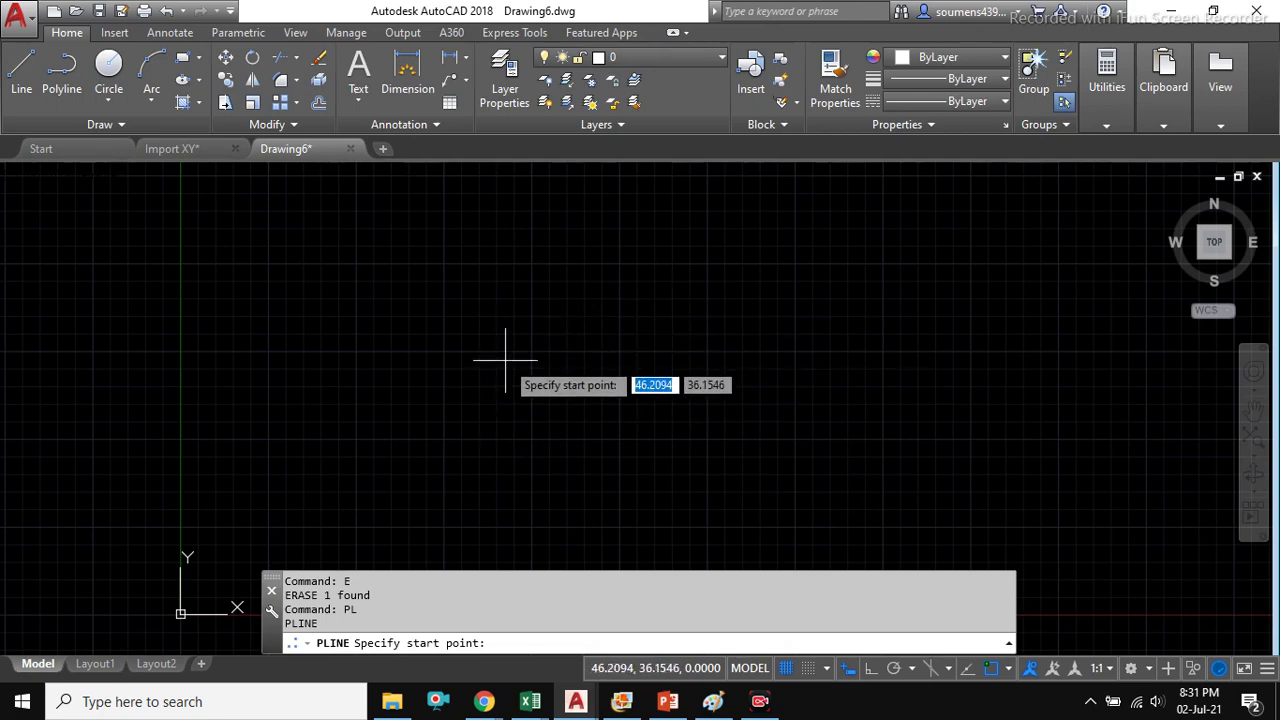
pyautogui.scroll(-3, 427, 416)
pyautogui.scroll(-2, 510, 428)
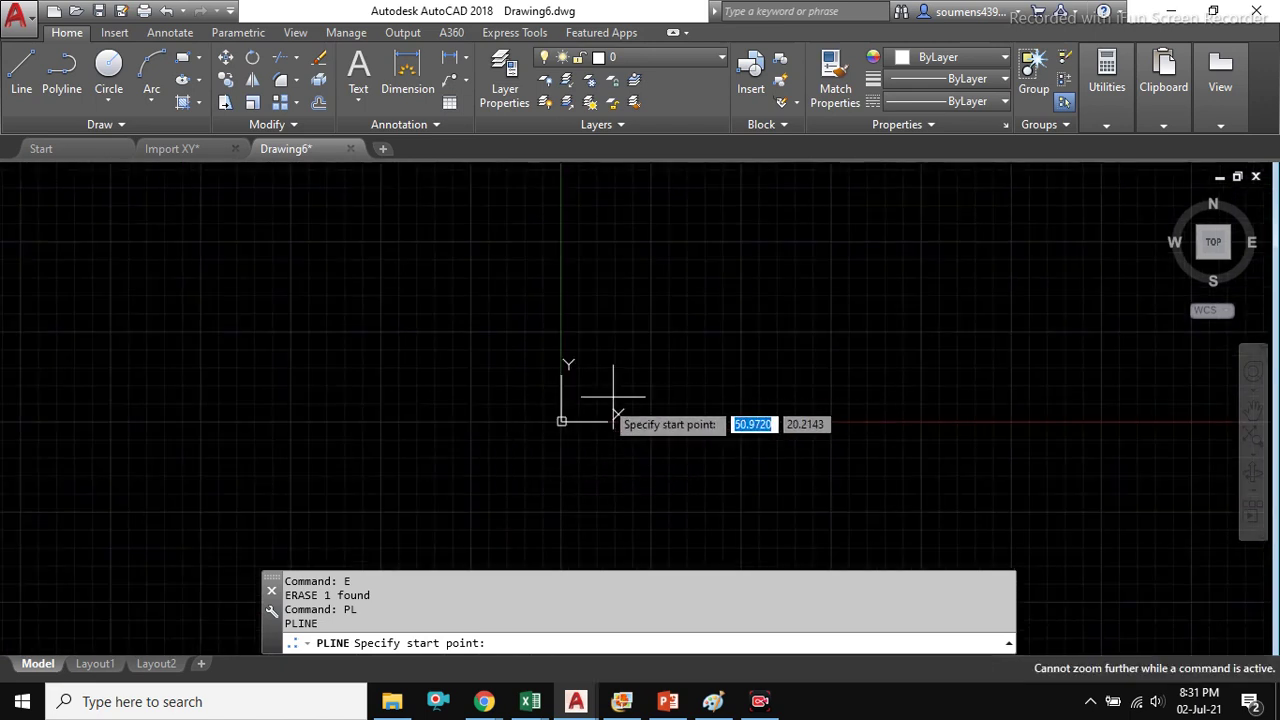
pyautogui.scroll(2, 640, 405)
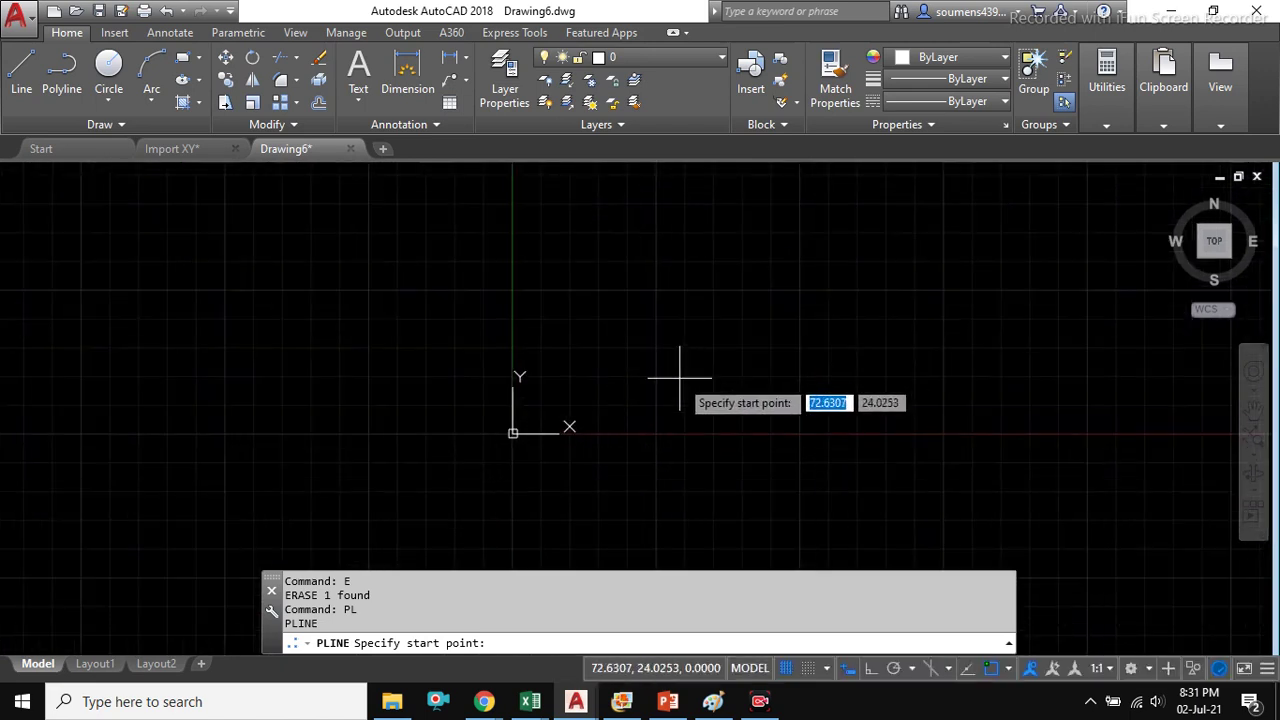
pyautogui.click(680, 378)
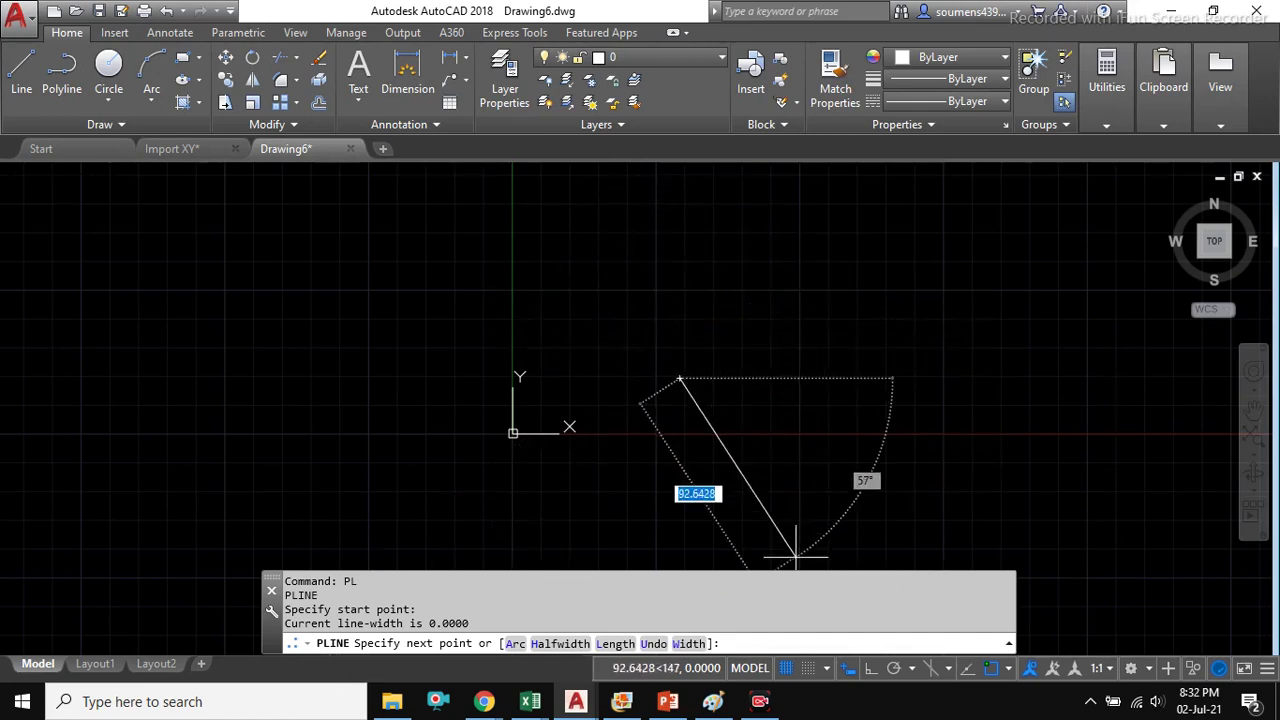
# - Paste the copied distance-and-bearing strings as the polyline's next points and finish the polyline
pyautogui.rightClick(803, 636)
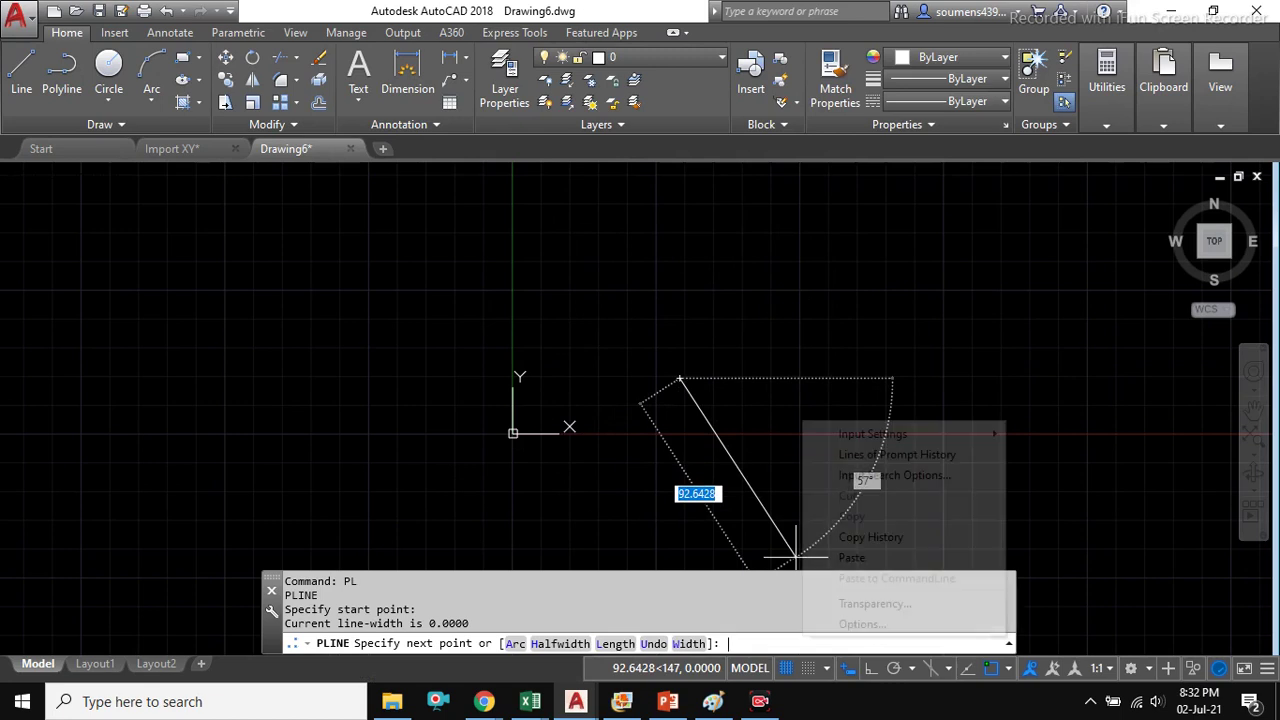
pyautogui.click(851, 557)
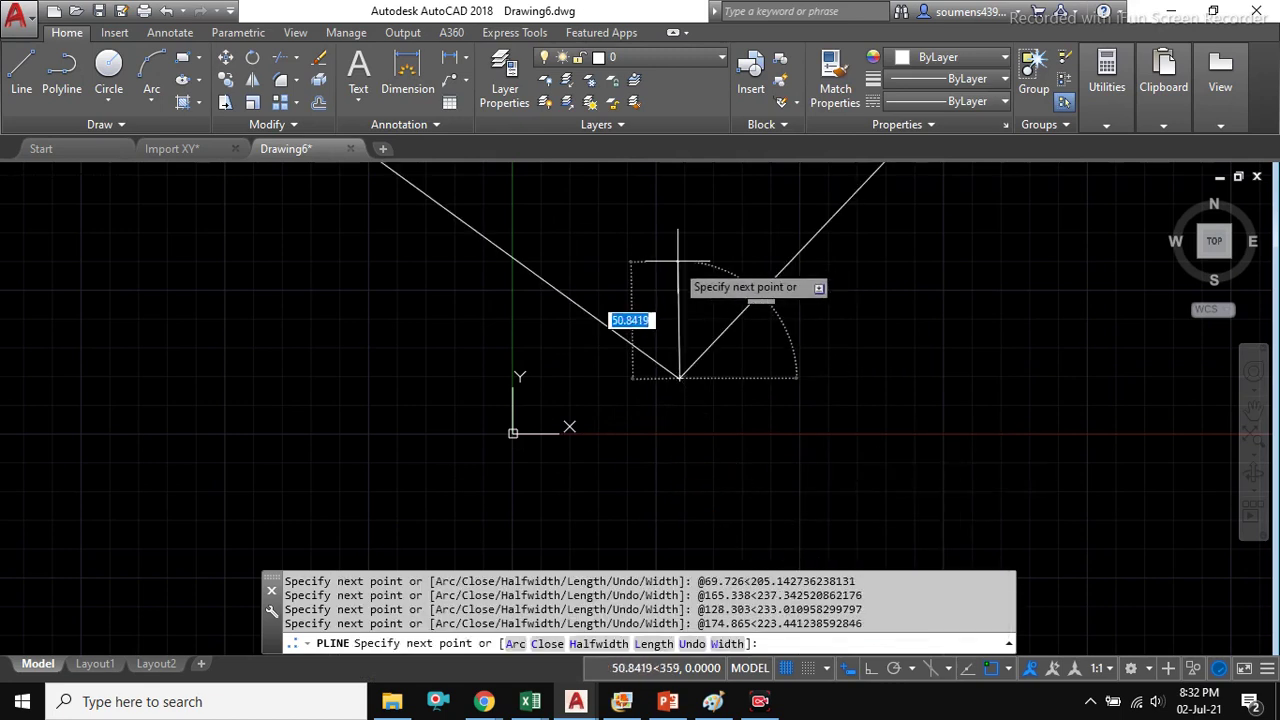
pyautogui.scroll(-1, 674, 366)
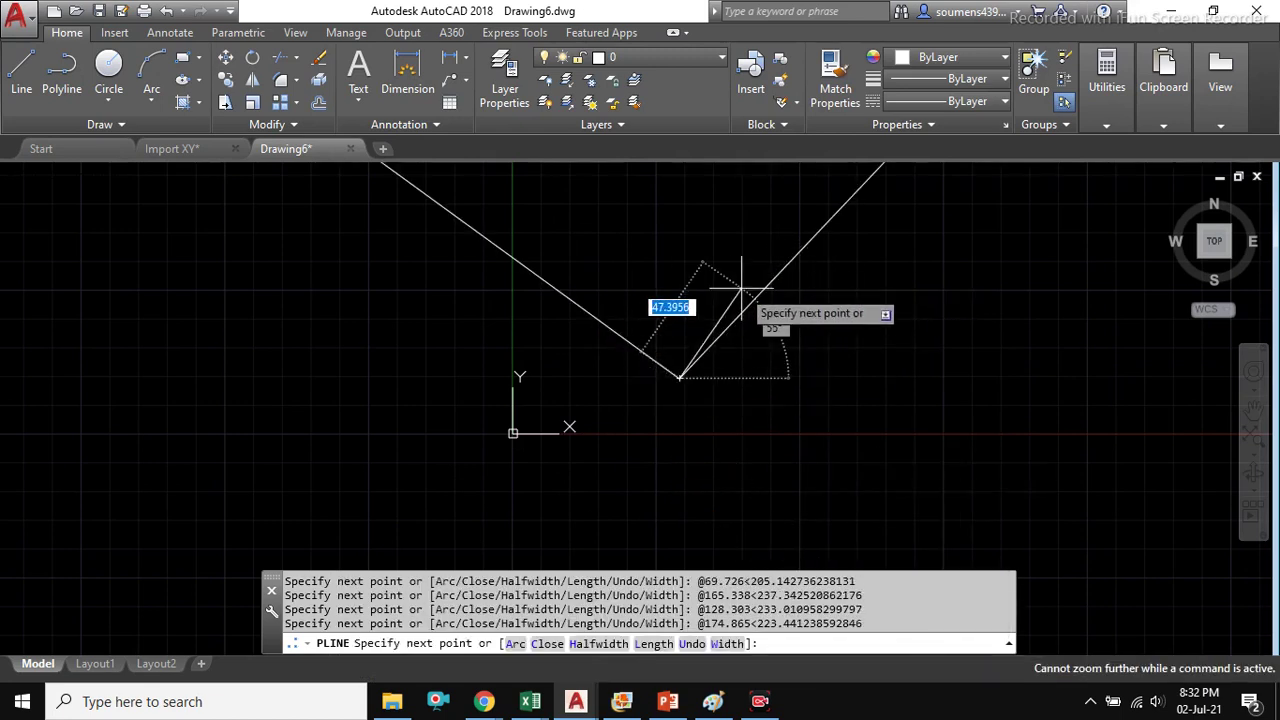
pyautogui.press('Return')
# - Zoom to the drawing extents to view the whole plotted boundary
pyautogui.scroll(-5, 688, 375)
pyautogui.write('Z')
pyautogui.press('Return')
pyautogui.write('E')
pyautogui.press('Return')
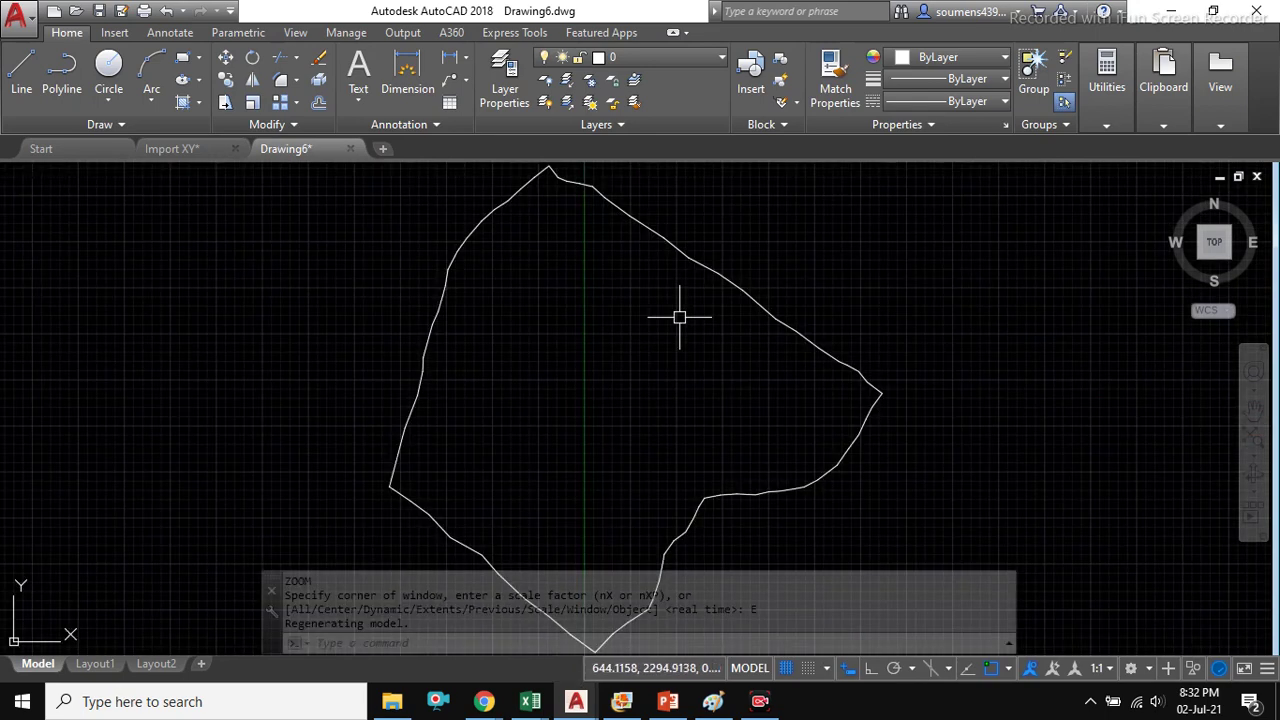
pyautogui.press('Escape')
pyautogui.scroll(-4, 680, 377)
pyautogui.scroll(8, 680, 451)
# - Select the boundary polyline and examine its start and closing vertex near the origin and the adjoining segments
pyautogui.click(609, 459)
pyautogui.scroll(8, 523, 530)
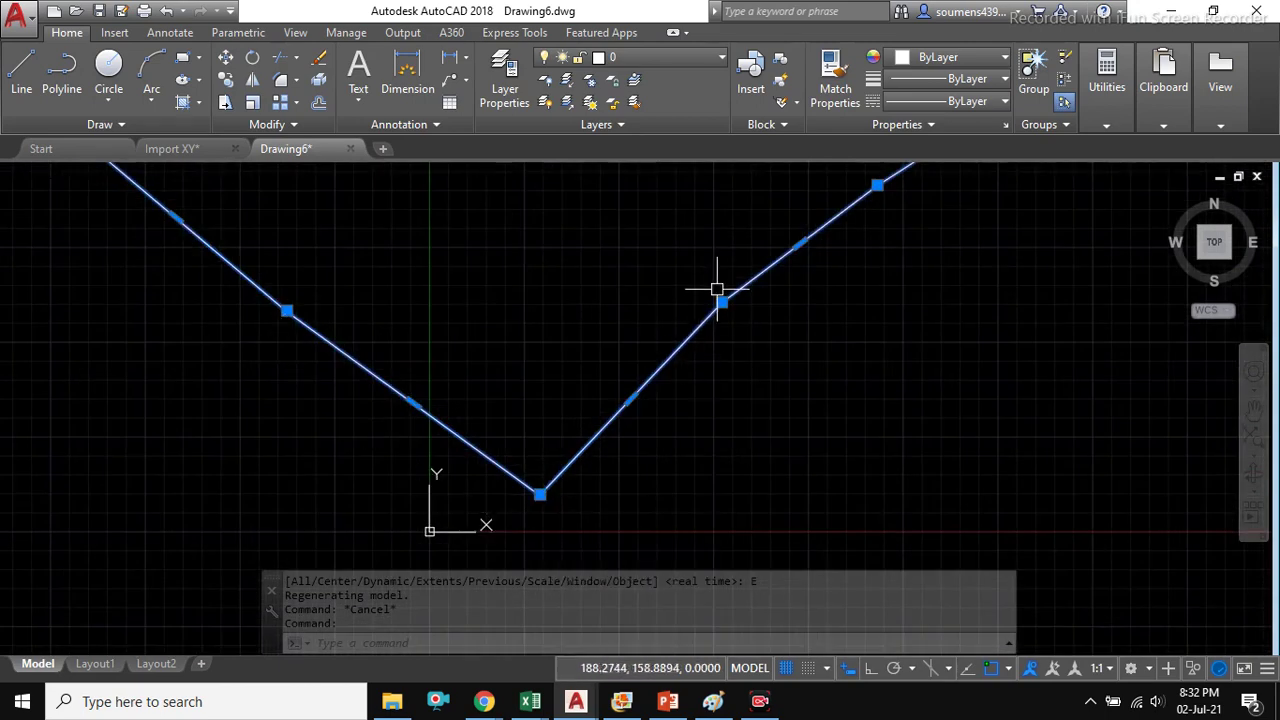
pyautogui.scroll(-2, 460, 497)
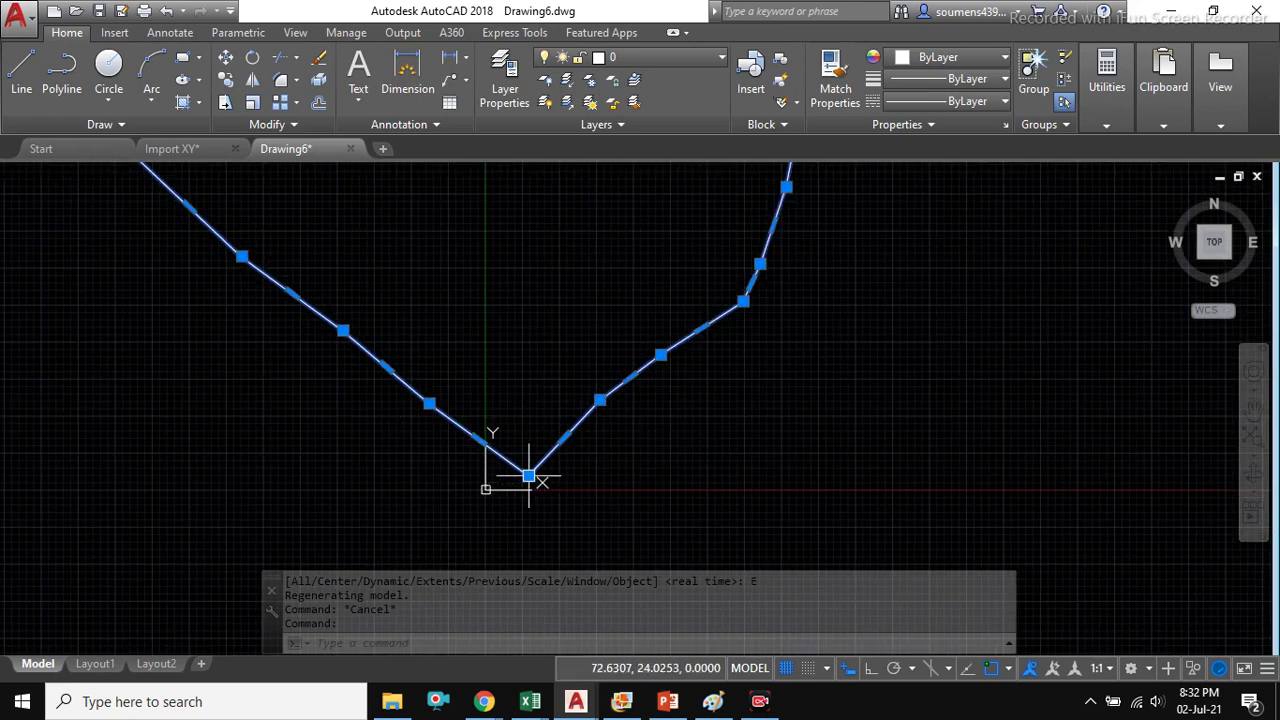
pyautogui.moveTo(528, 476)
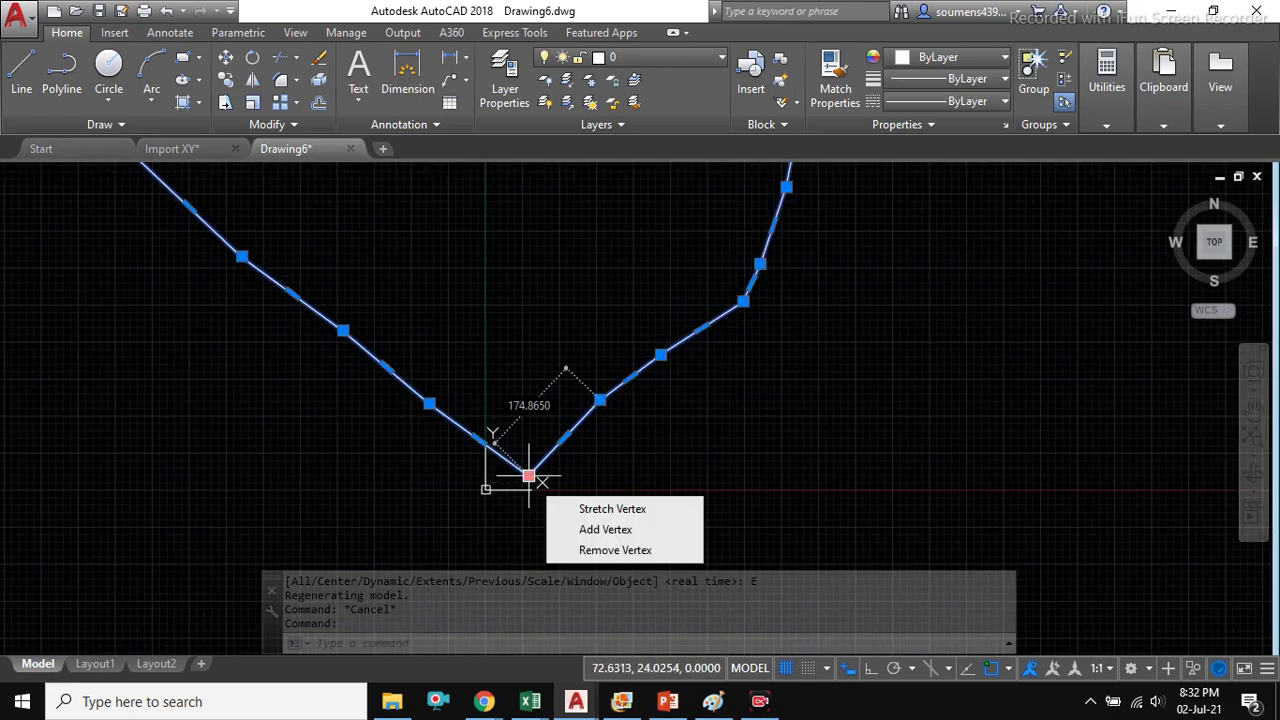
pyautogui.press('Escape')
pyautogui.scroll(3, 510, 485)
pyautogui.click(540, 466)
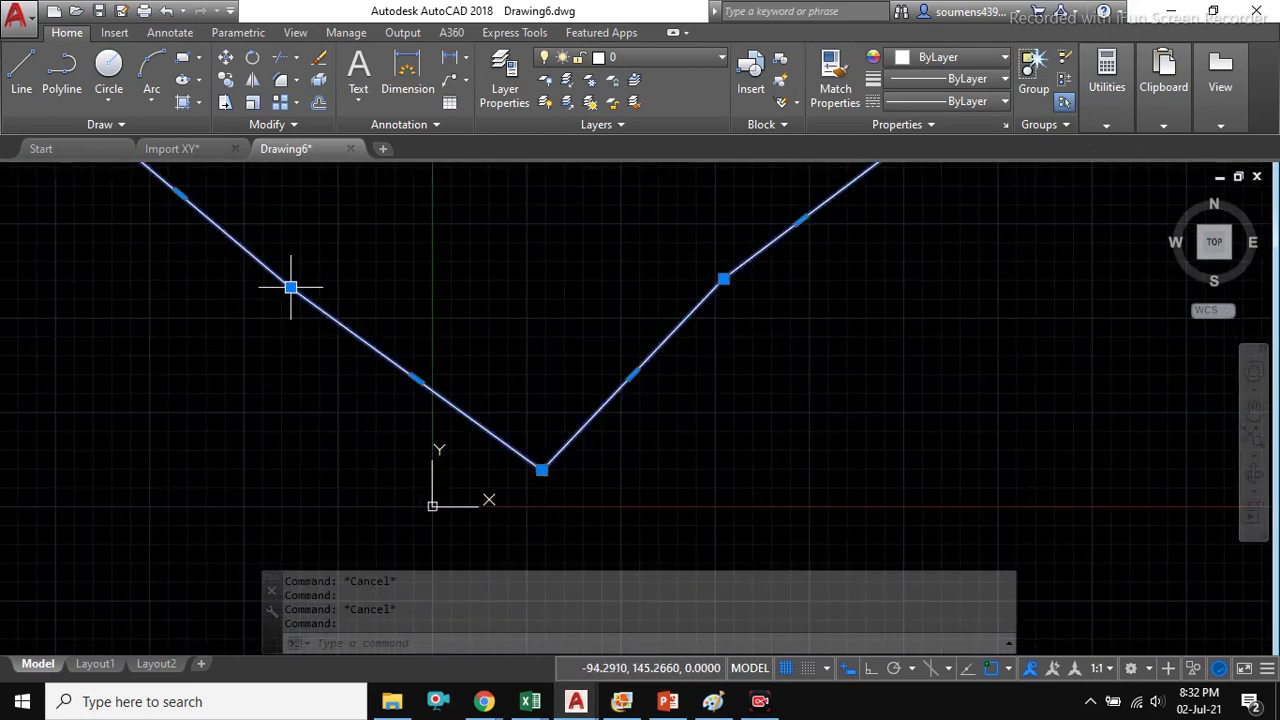
pyautogui.scroll(-2, 356, 425)
pyautogui.moveTo(345, 411); pyautogui.dragTo(520, 460, button='middle')
pyautogui.moveTo(466, 379)
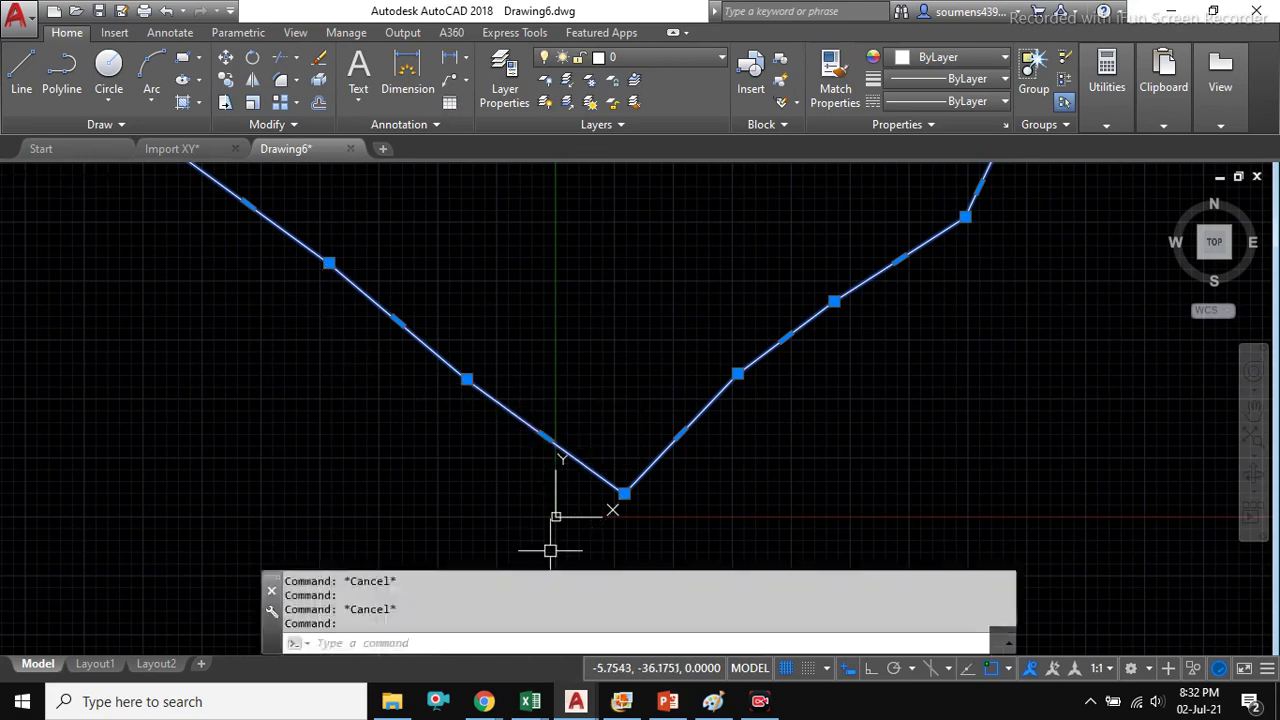
# - Switch to the Dist Bearing to Map workbook and review the distances and Formula strings of the first traverse lines
pyautogui.moveTo(530, 701)
pyautogui.click(530, 624)
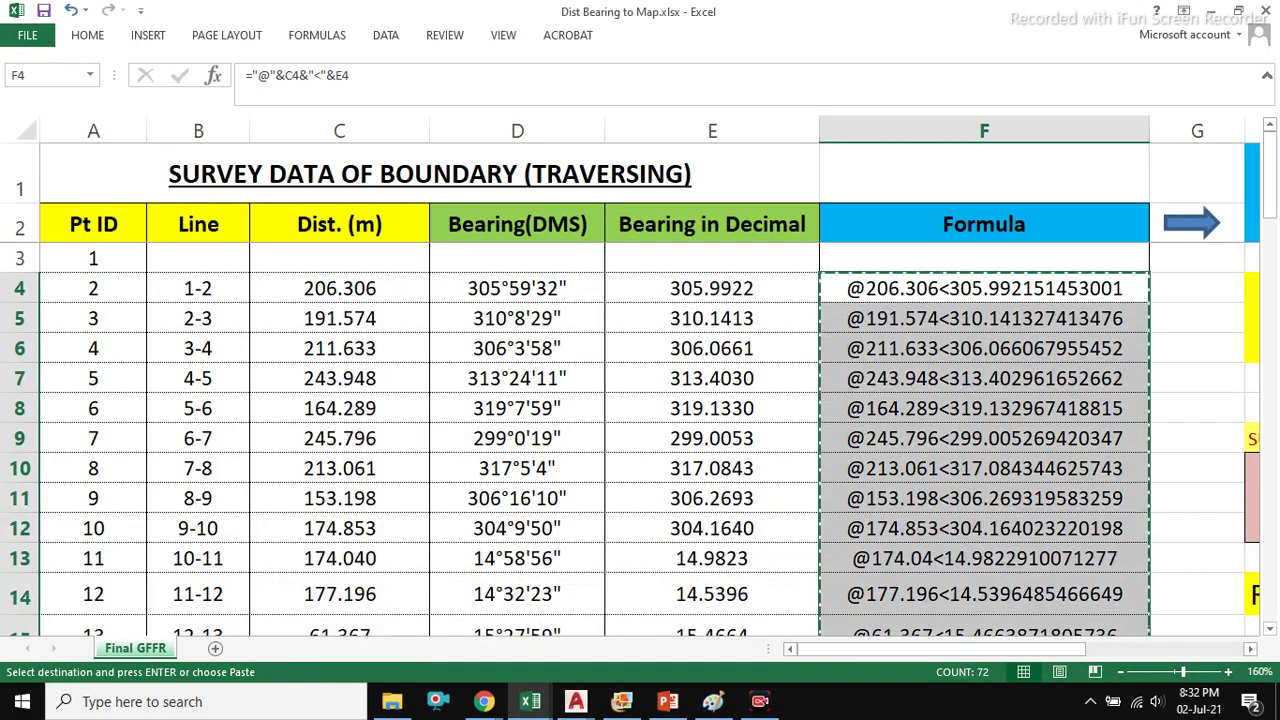
pyautogui.click(340, 288)
pyautogui.click(340, 318)
pyautogui.moveTo(984, 288); pyautogui.dragTo(984, 349)
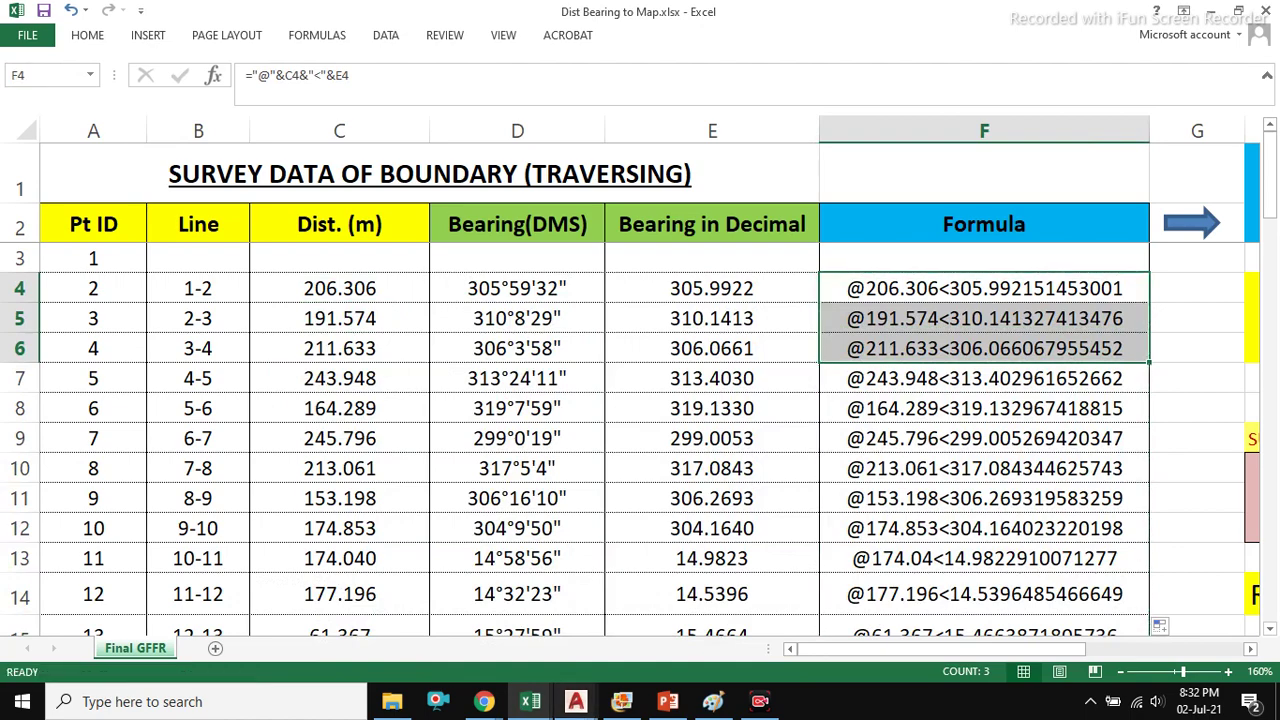
# - Switch to Drawing6 in AutoCAD and erase the selected boundary polyline
pyautogui.moveTo(576, 701)
pyautogui.click(680, 622)
pyautogui.scroll(-6, 663, 424)
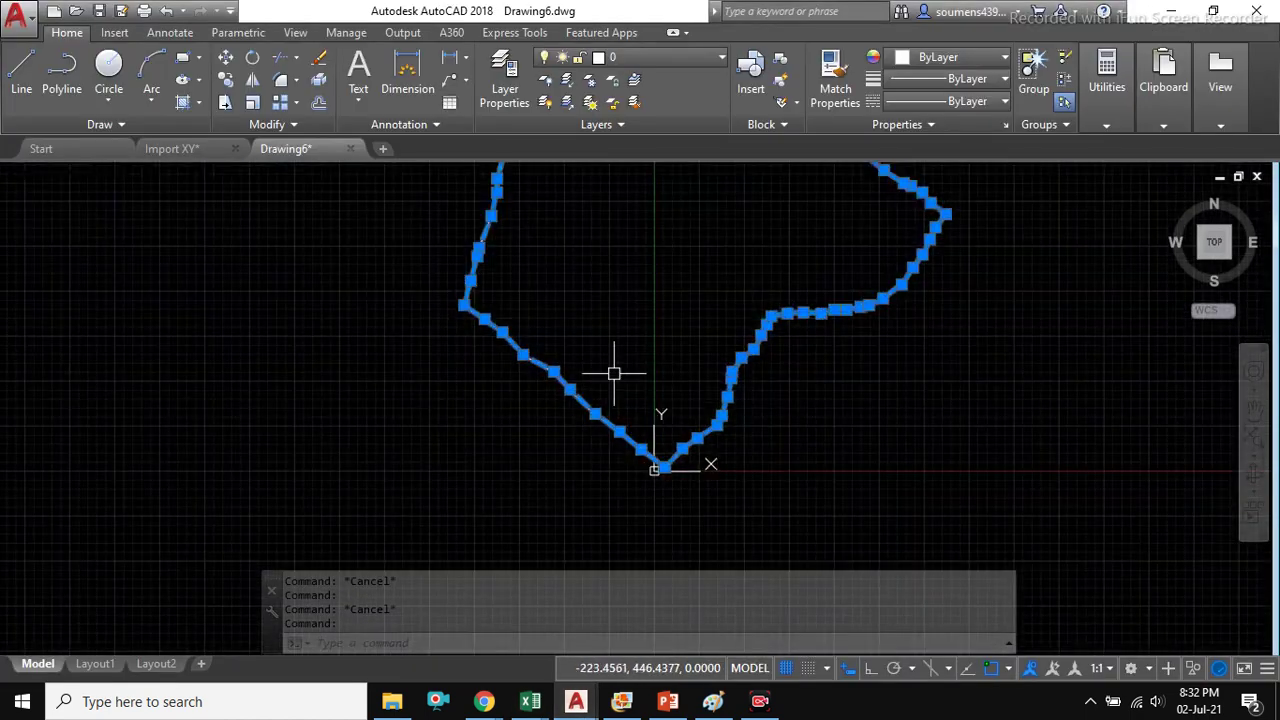
pyautogui.scroll(3, 611, 314)
pyautogui.scroll(-2, 657, 286)
pyautogui.scroll(2, 709, 366)
pyautogui.scroll(-2, 640, 334)
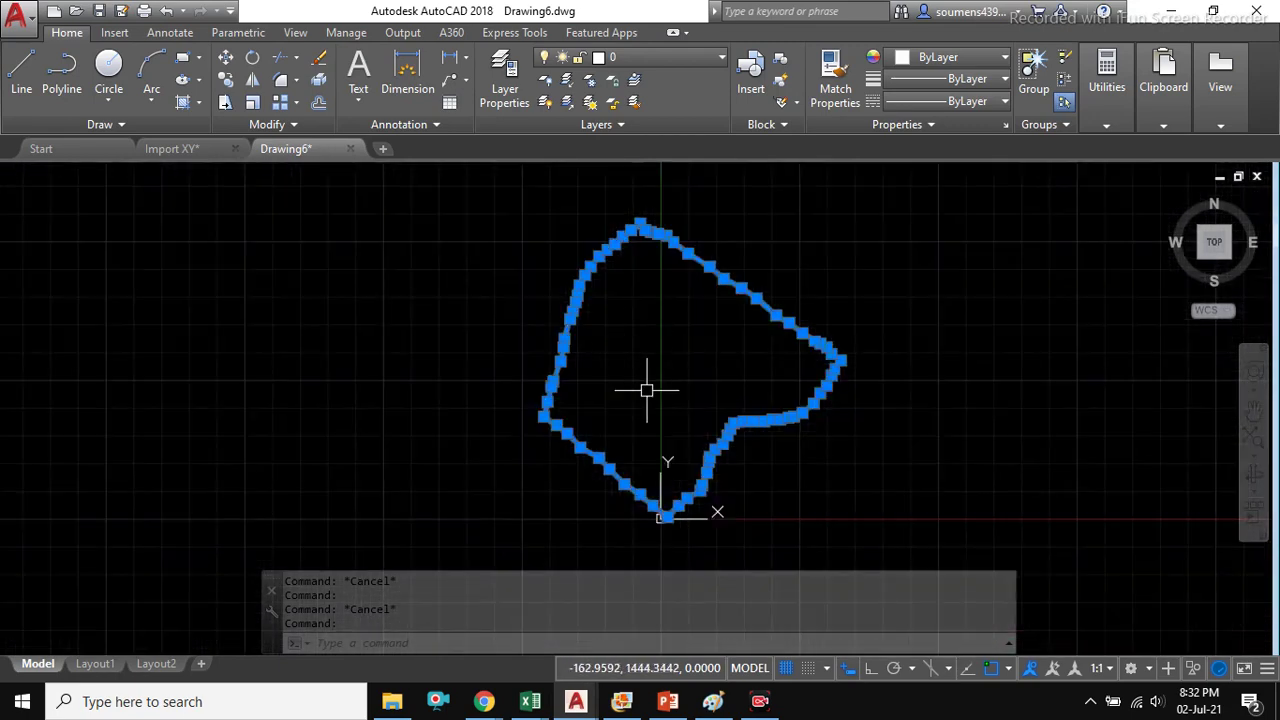
pyautogui.write('E')
pyautogui.press('Return')
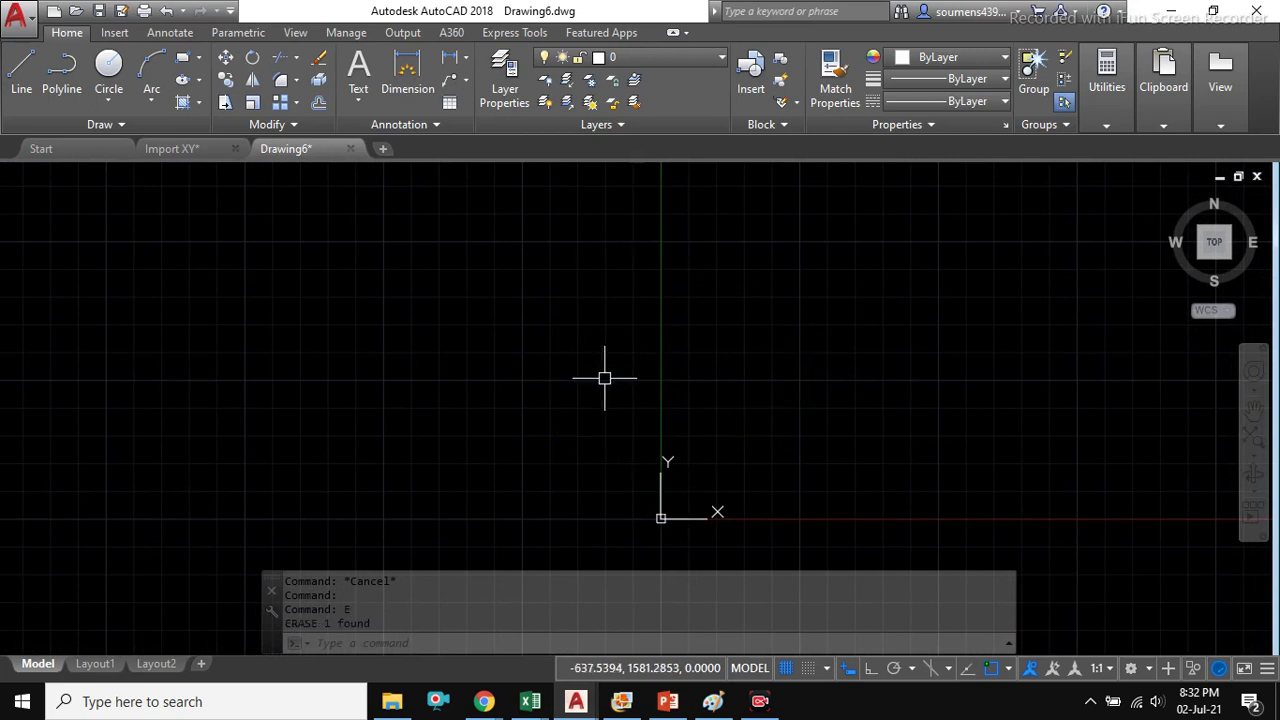
pyautogui.write('PL')
pyautogui.press('Return')
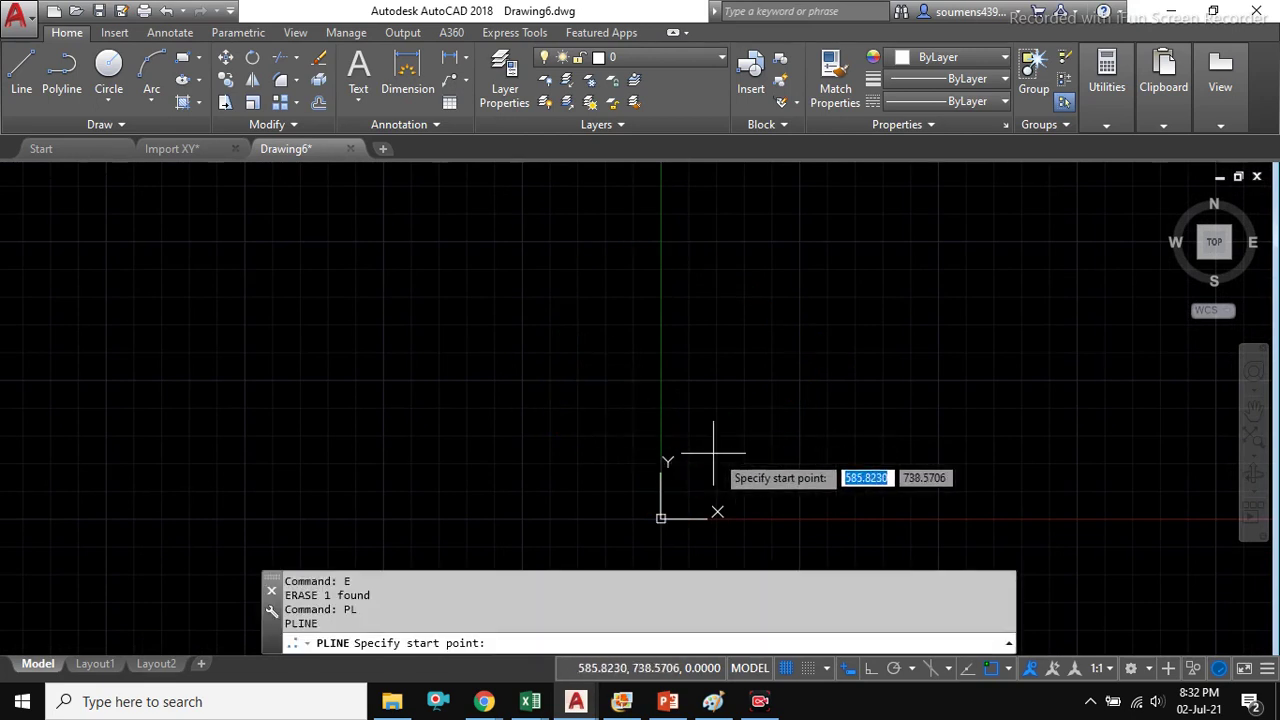
pyautogui.click(778, 434)
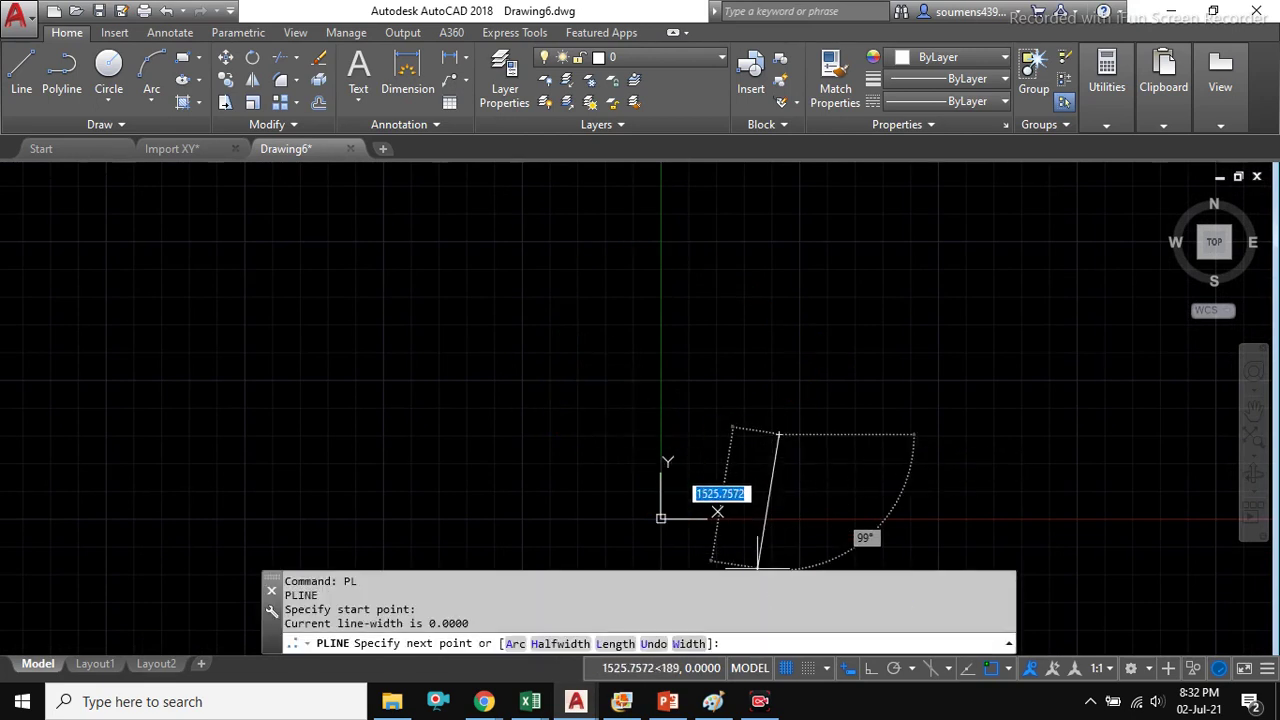
pyautogui.rightClick(758, 641)
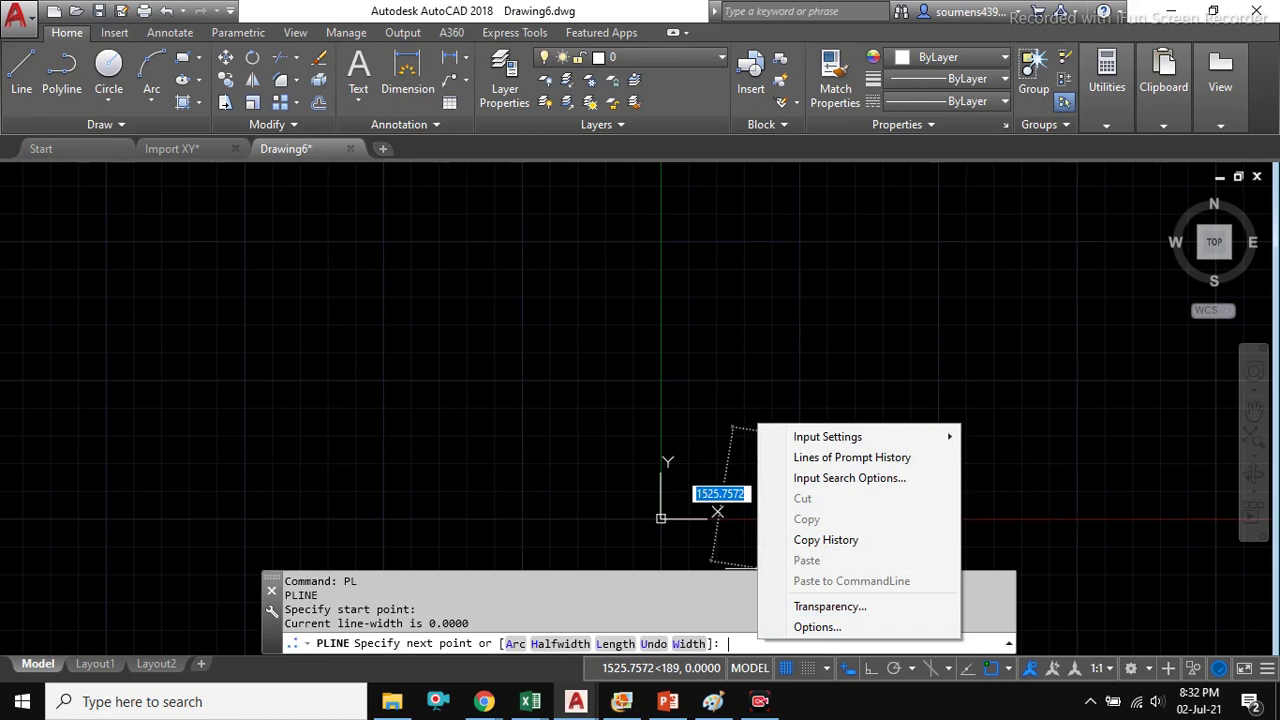
# - Switch to the Dist Bearing to Map workbook and copy all Formula column strings from F4 down
pyautogui.click(530, 701)
pyautogui.click(612, 560)
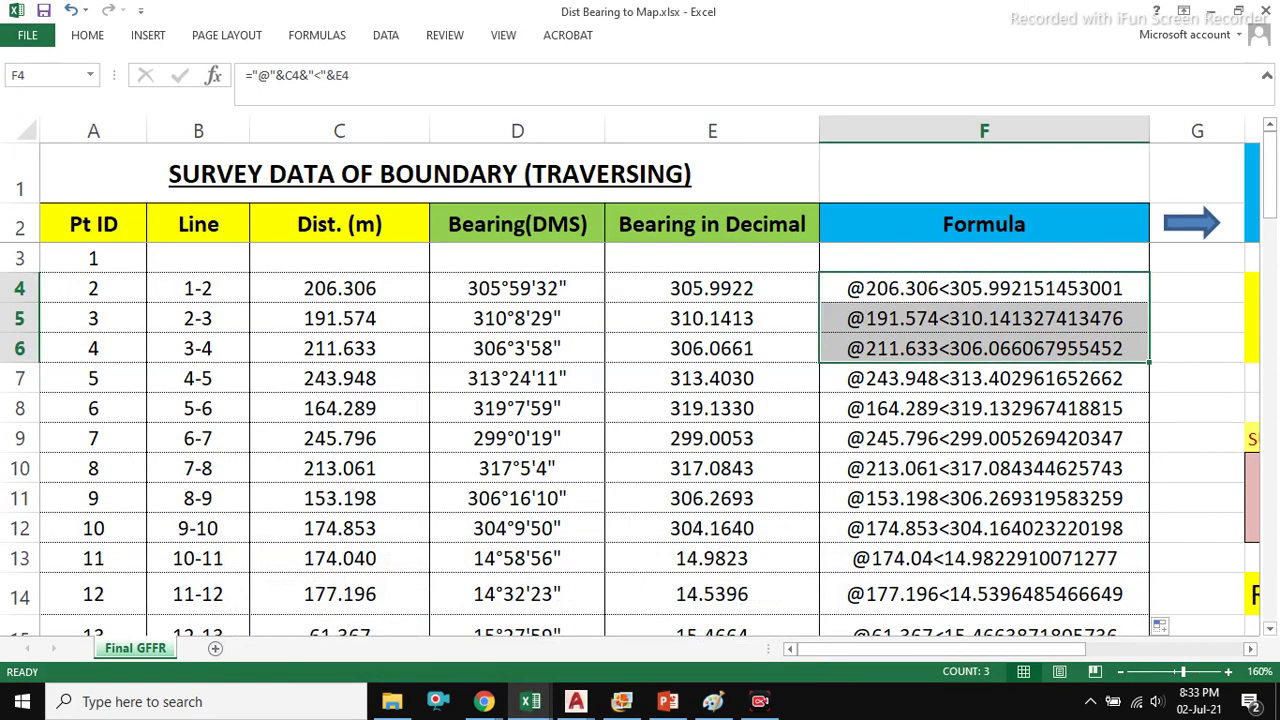
pyautogui.click(984, 288)
pyautogui.hotkey('ctrl', 'shift', 'Down')
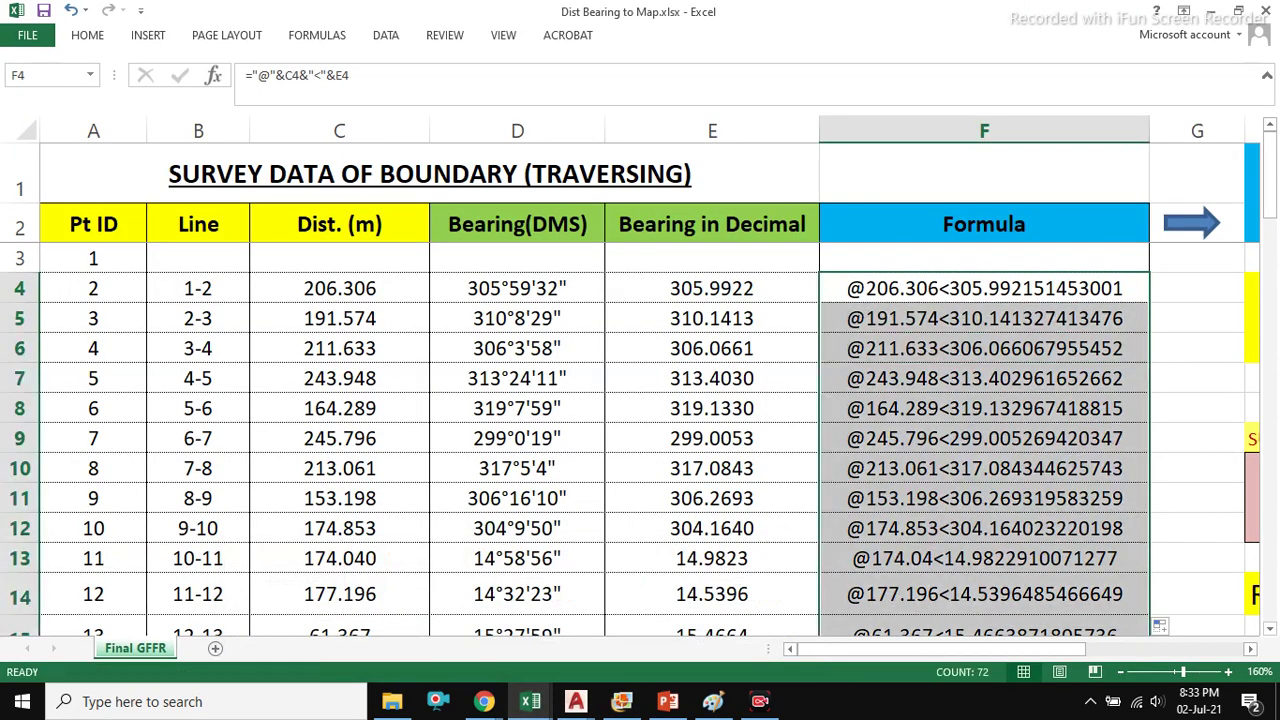
pyautogui.rightClick(1050, 312)
pyautogui.click(1090, 342)
# - Return to Drawing6, cancel the open polyline and start a new polyline at a point northeast of the origin
pyautogui.moveTo(576, 701)
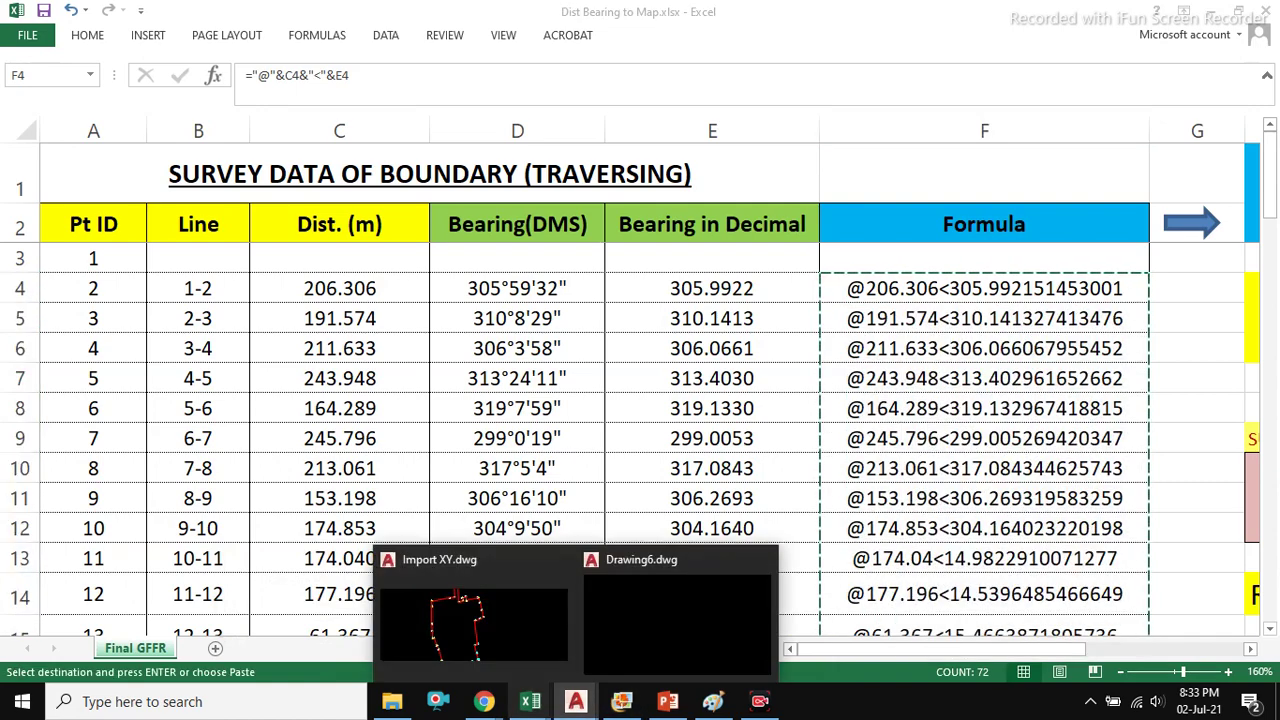
pyautogui.click(674, 614)
pyautogui.press('Escape')
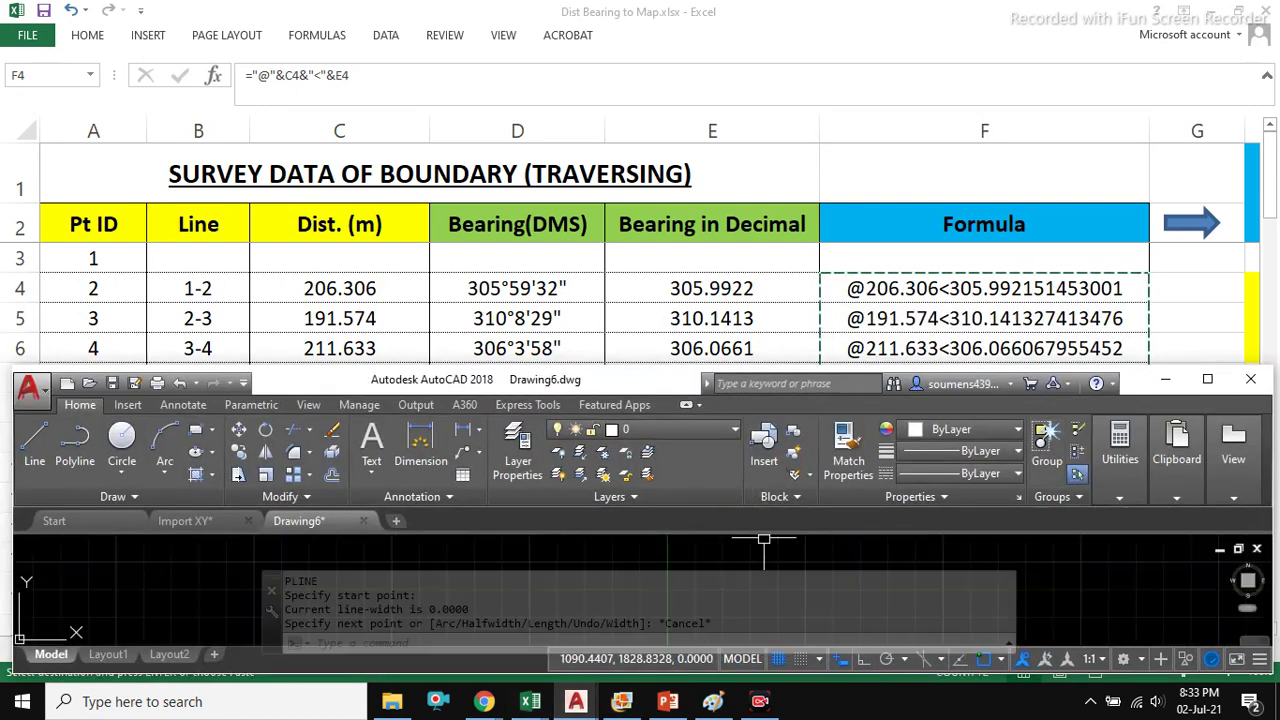
pyautogui.click(1207, 379)
pyautogui.write('pl')
pyautogui.press('Return')
pyautogui.click(761, 433)
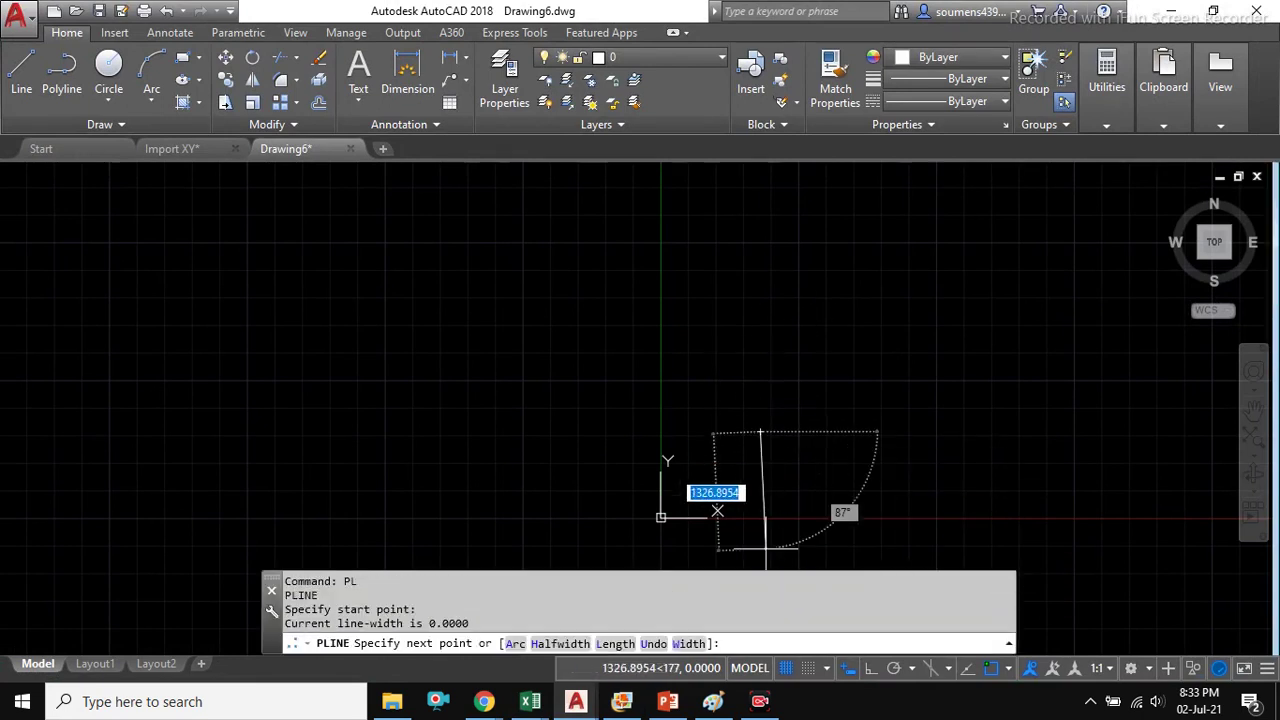
# - Paste the copied distance-and-bearing strings as the polyline's next points and finish the polyline
pyautogui.rightClick(766, 548)
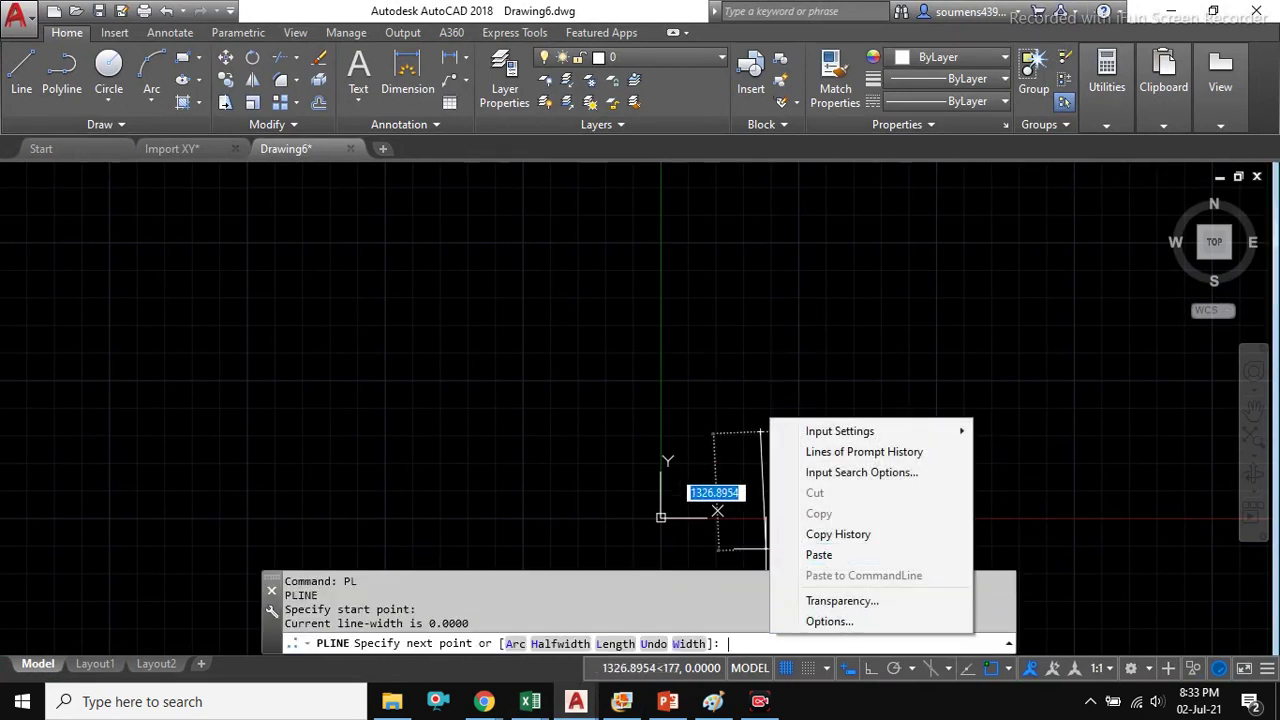
pyautogui.click(814, 551)
pyautogui.press('Return')
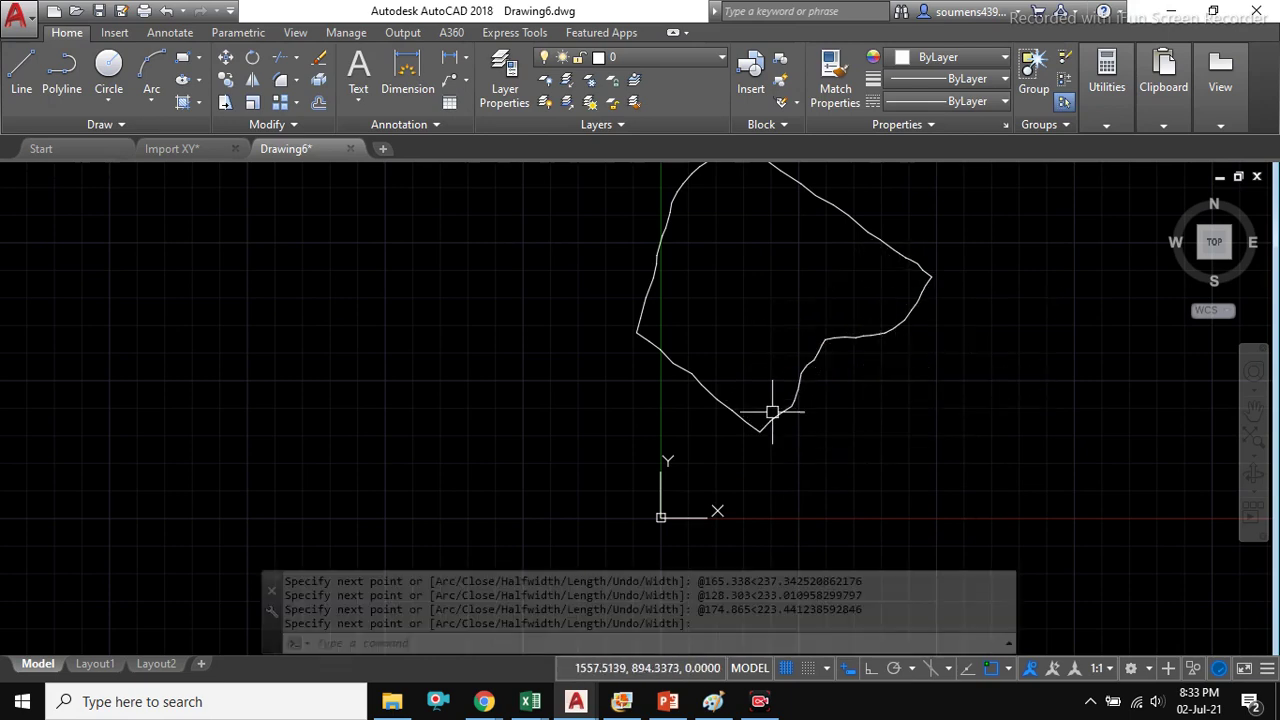
# - Erase the newly plotted boundary polyline from Drawing6
pyautogui.scroll(-2, 791, 350)
pyautogui.click(897, 466)
pyautogui.click(820, 434)
pyautogui.write('E')
pyautogui.press('Return')
# - Switch to the Dist Bearing to Map workbook and clear all Formula column strings from F4 down
pyautogui.moveTo(530, 701)
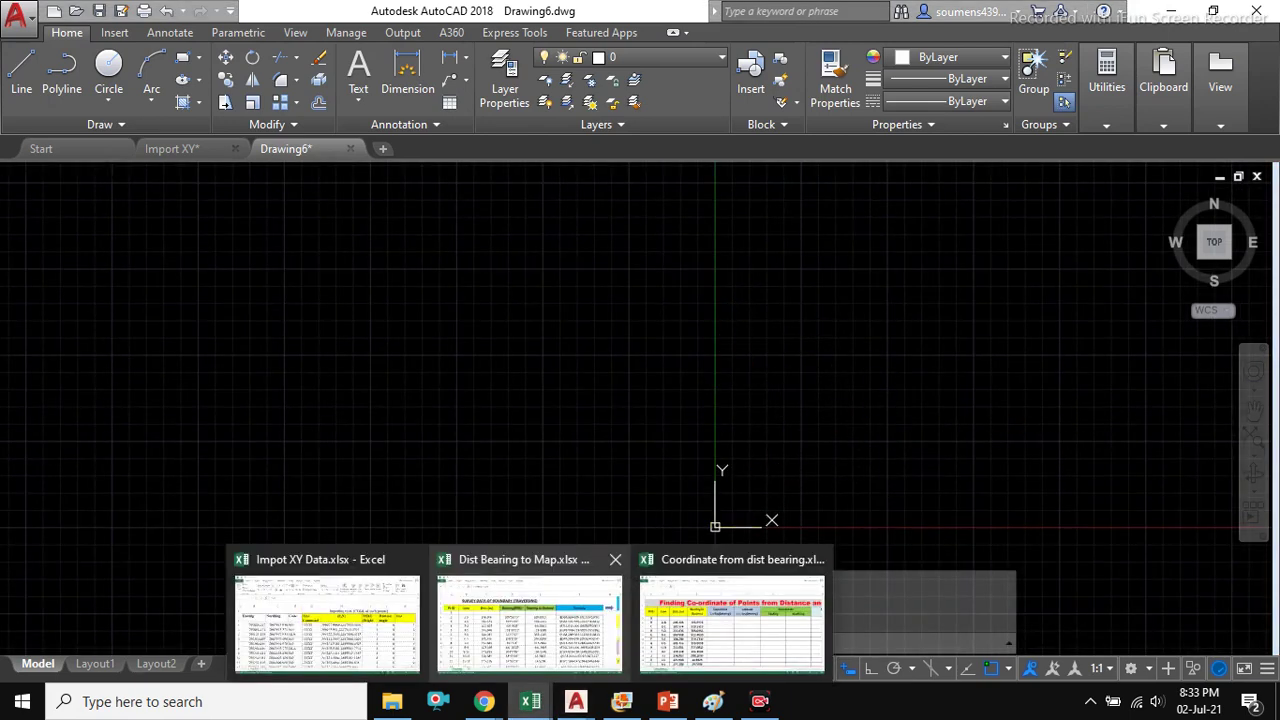
pyautogui.click(529, 612)
pyautogui.press('Escape')
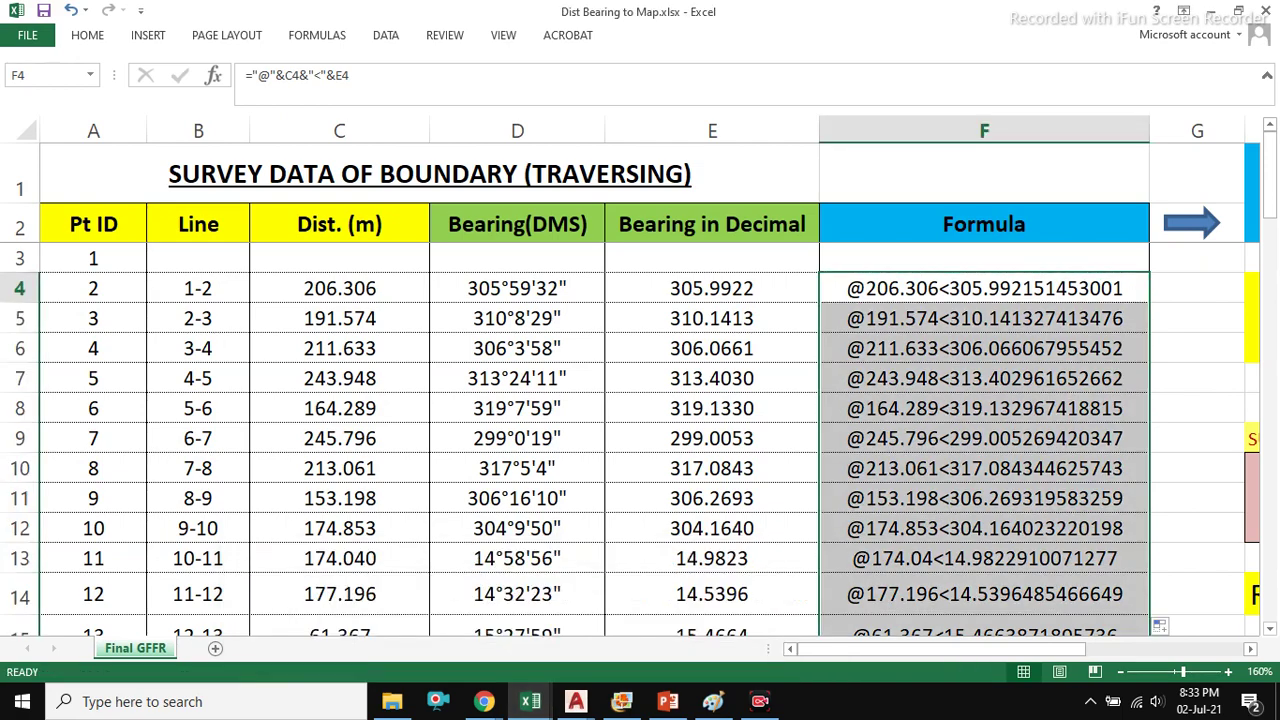
pyautogui.click(984, 288)
pyautogui.hotkey('ctrl', 'shift', 'Down')
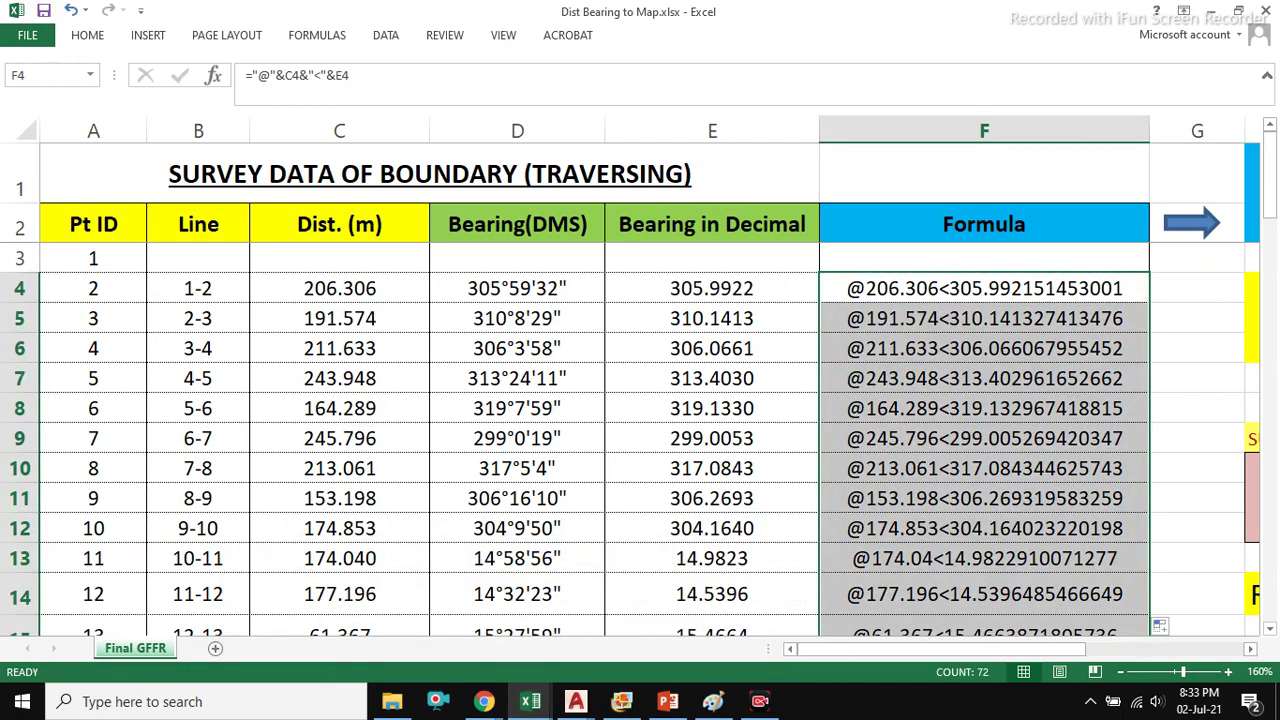
pyautogui.press('Delete')
# - Enter the formula ="@" in cell F4
pyautogui.click(984, 288)
pyautogui.write('=')
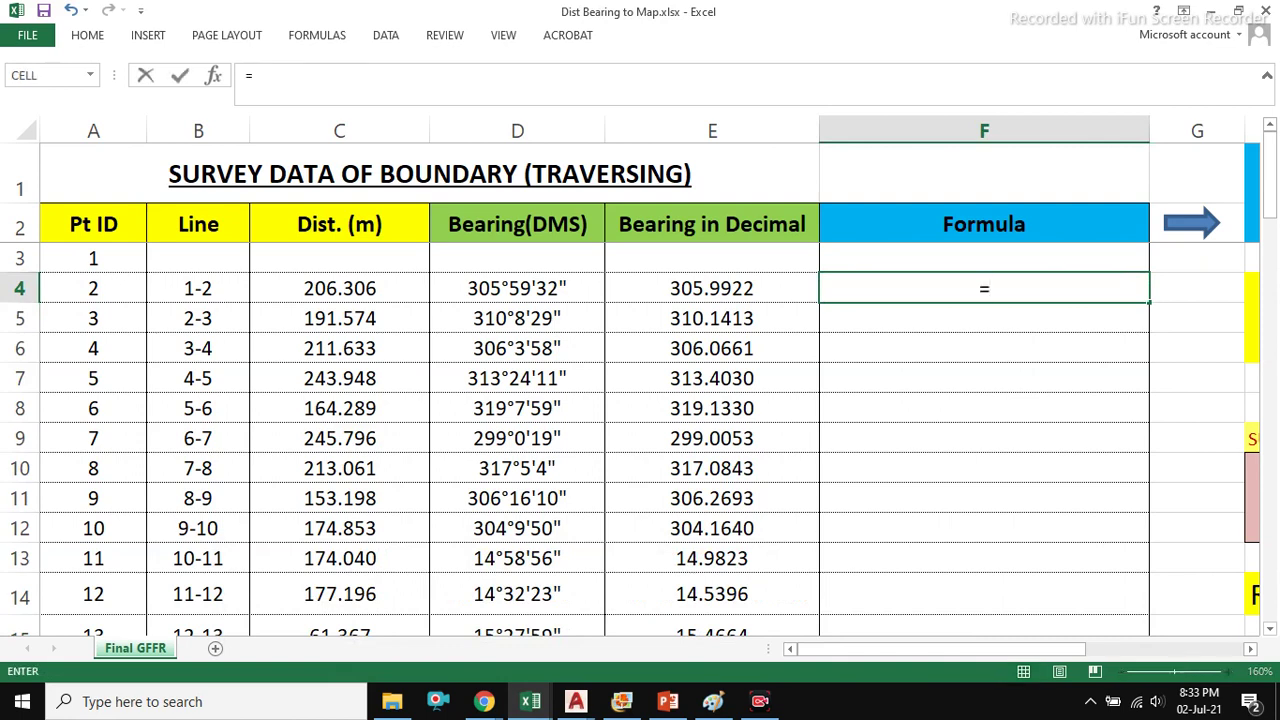
pyautogui.write('"@')
pyautogui.press('Up')
pyautogui.click(984, 288)
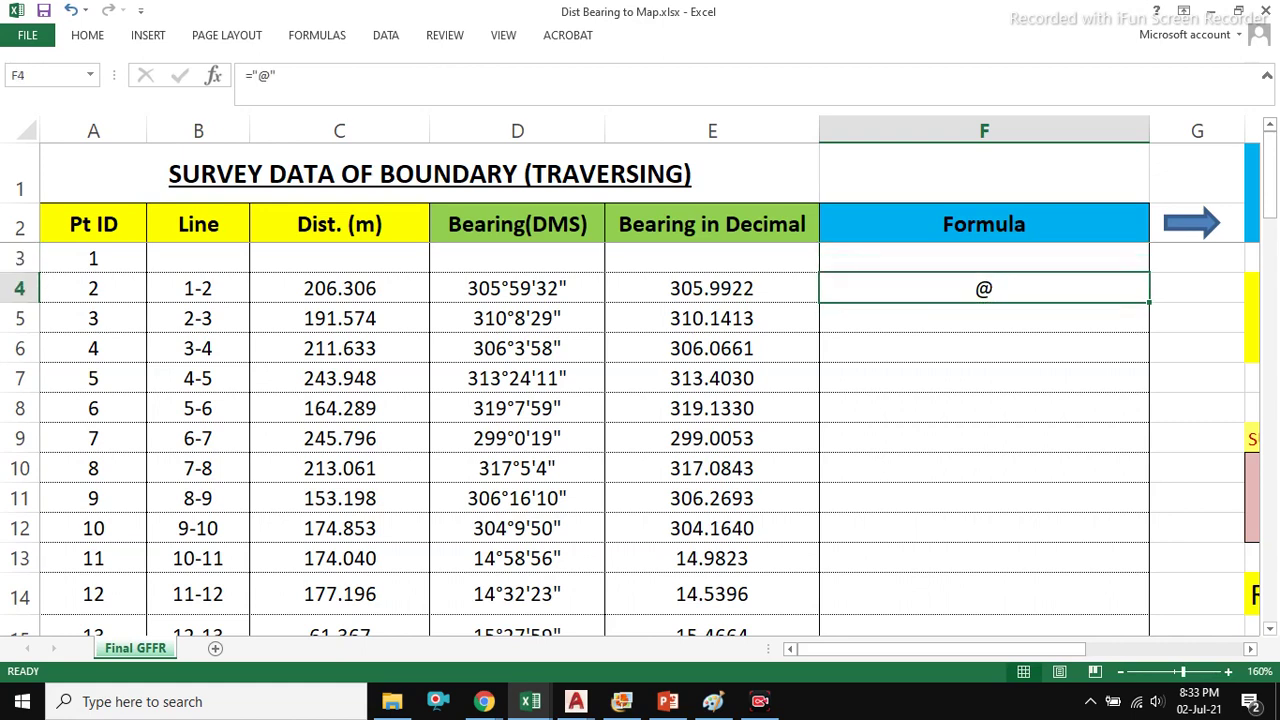
# - Extend the F4 formula to ="@"&C4&"<"&E4 so it joins the distance and decimal bearing
pyautogui.press('F2')
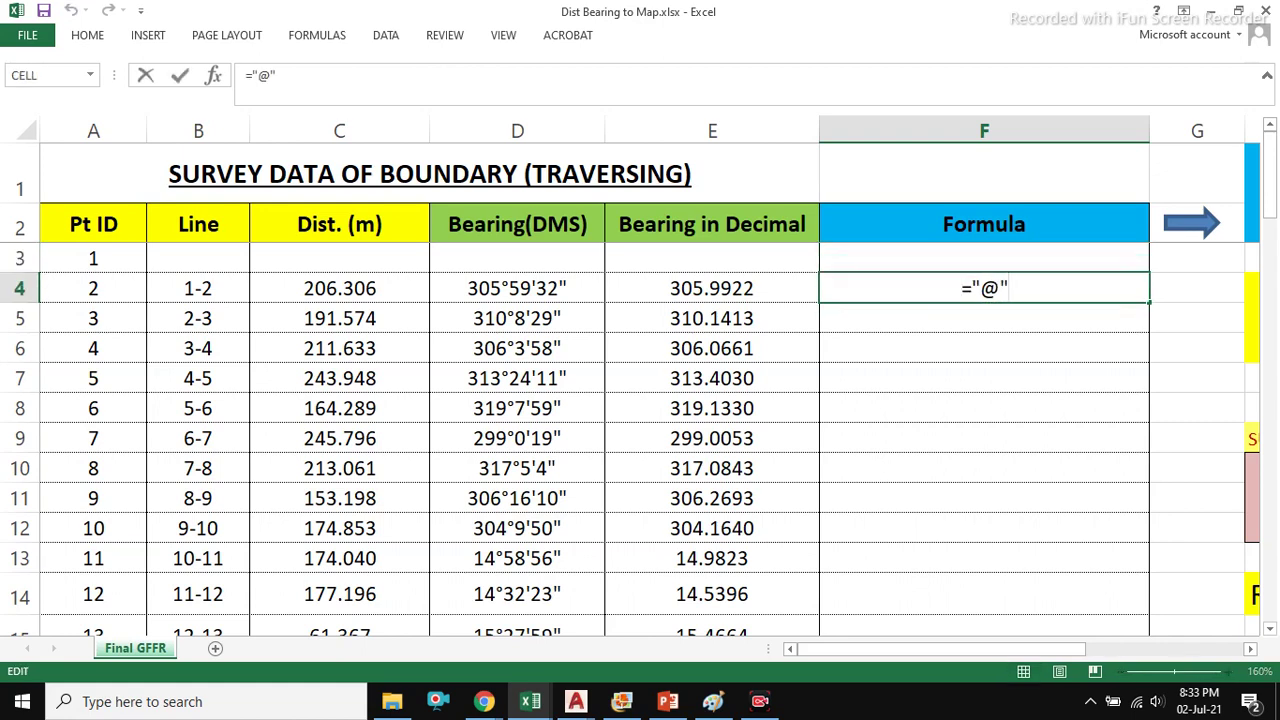
pyautogui.write('&')
pyautogui.click(340, 288)
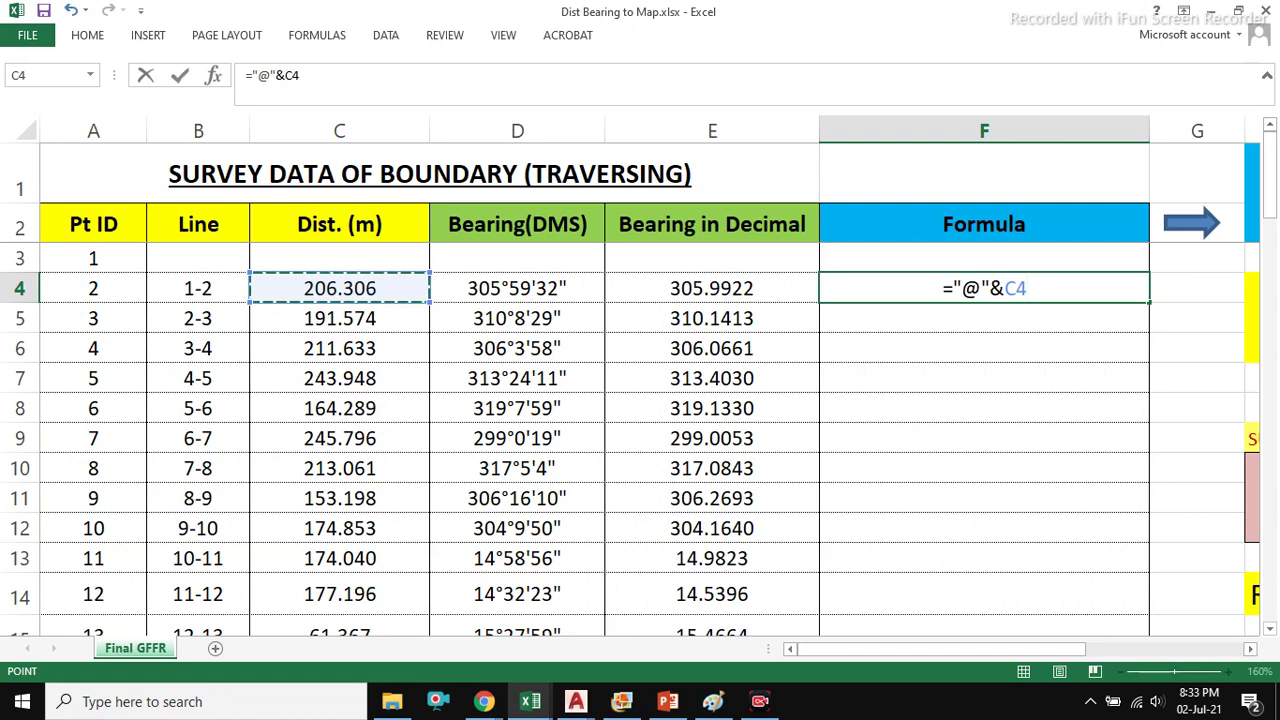
pyautogui.write('&')
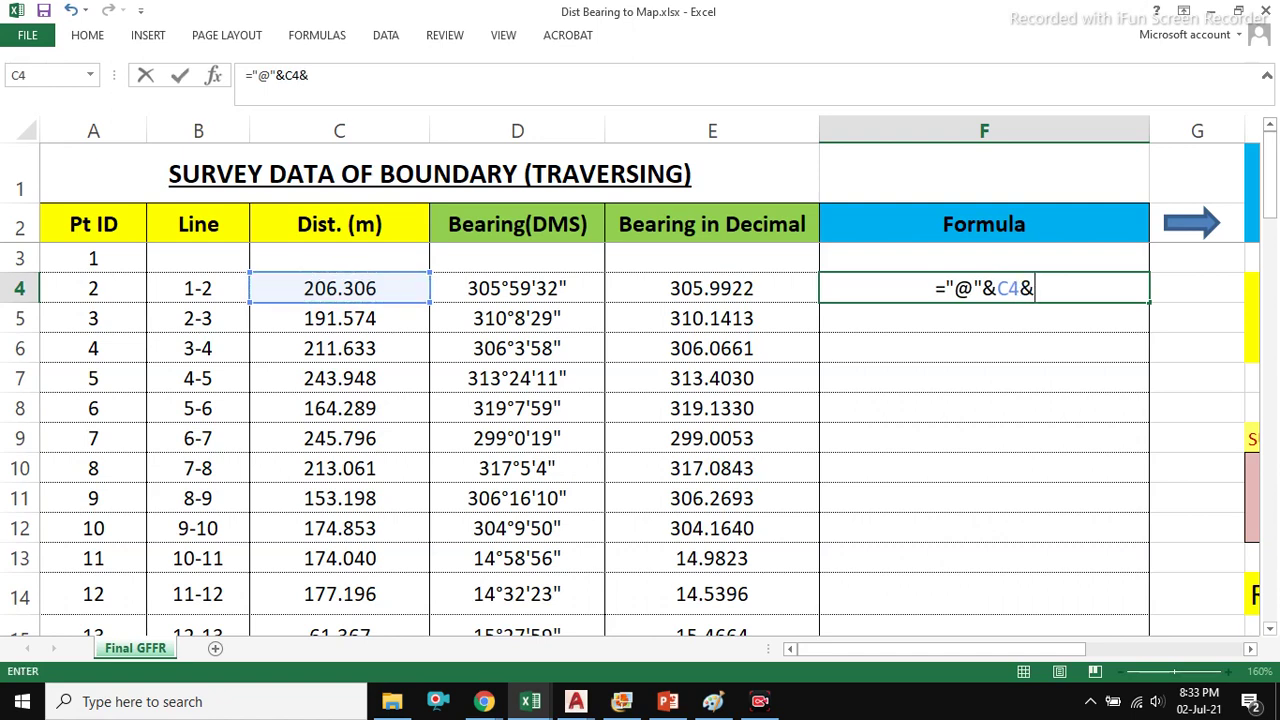
pyautogui.write('"<"')
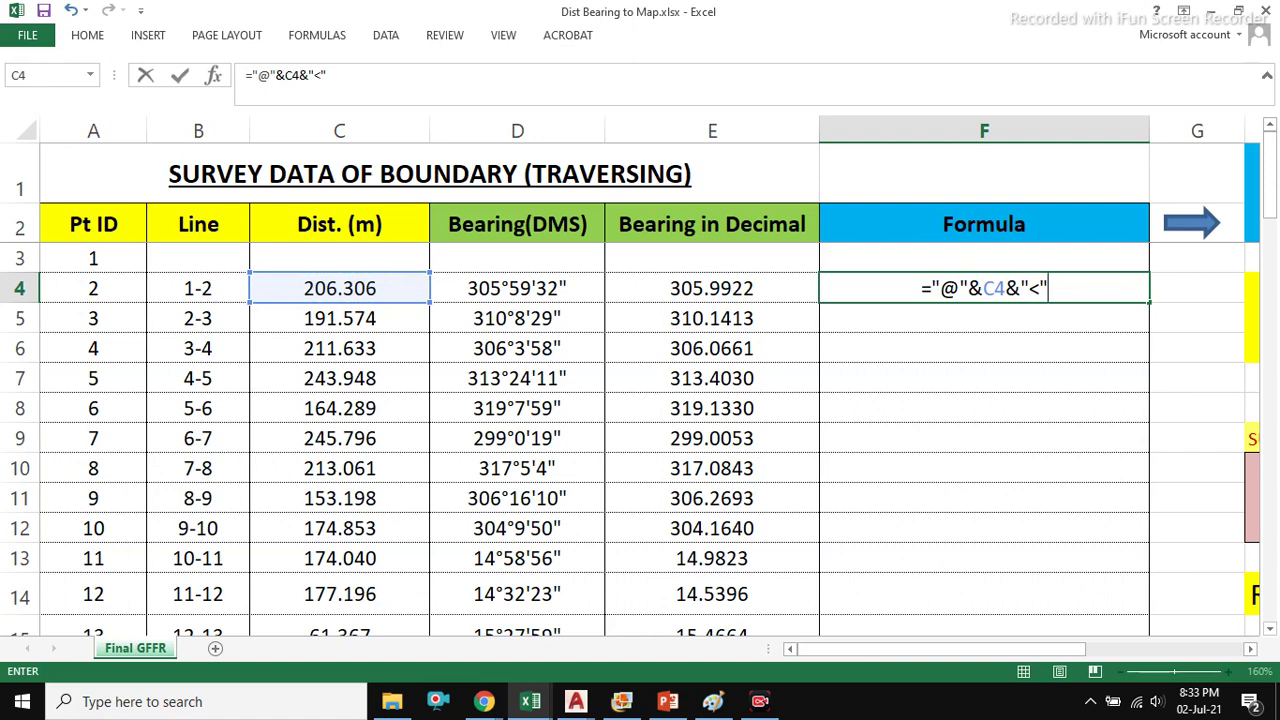
pyautogui.write('&')
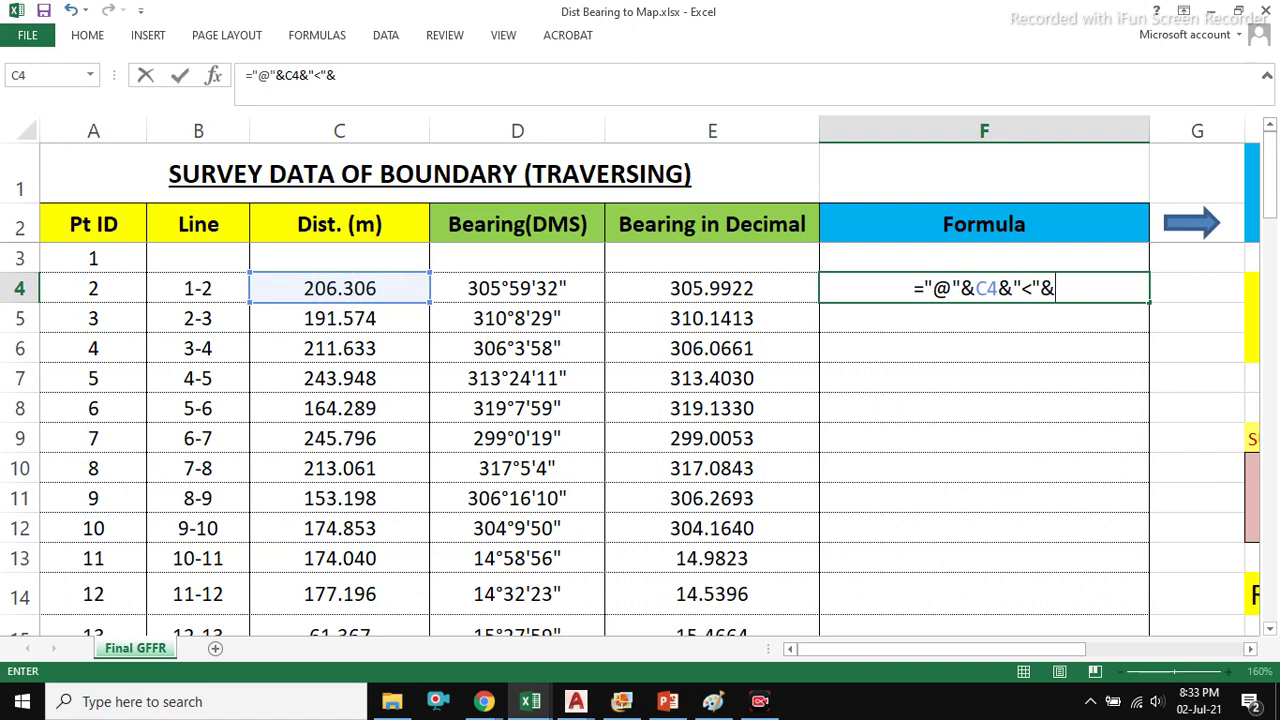
pyautogui.press('Left')
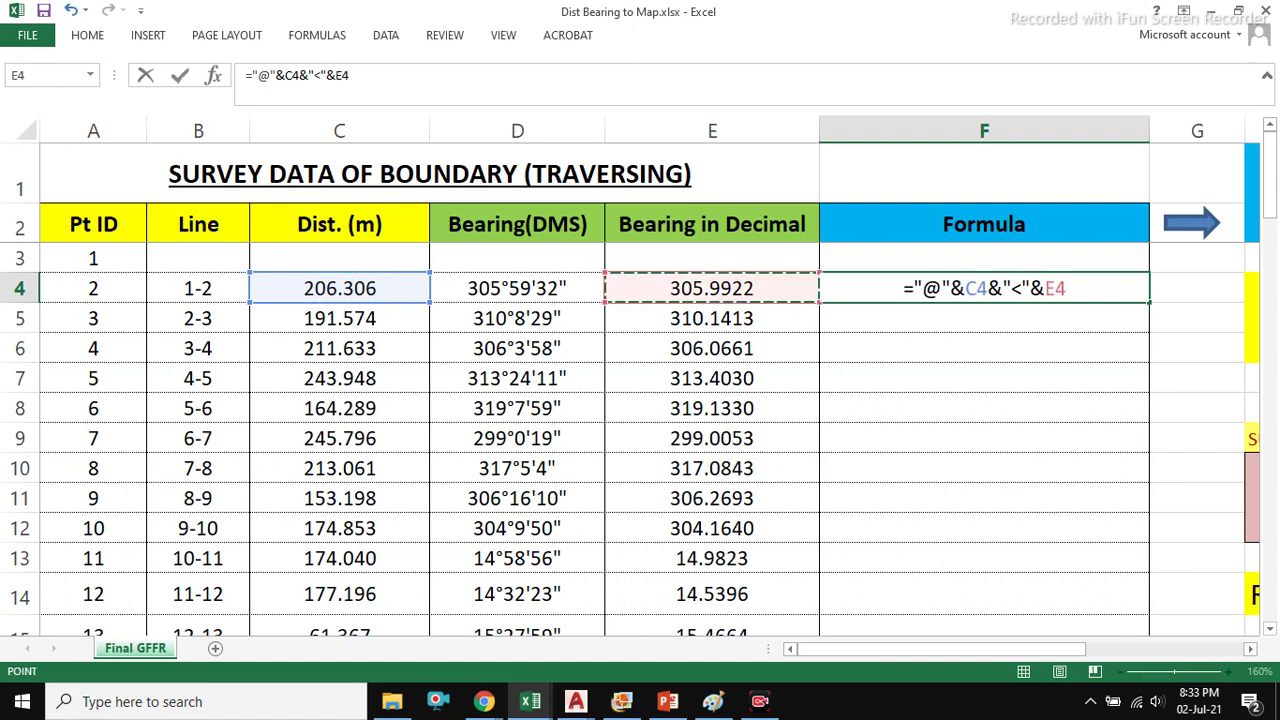
pyautogui.press('Return')
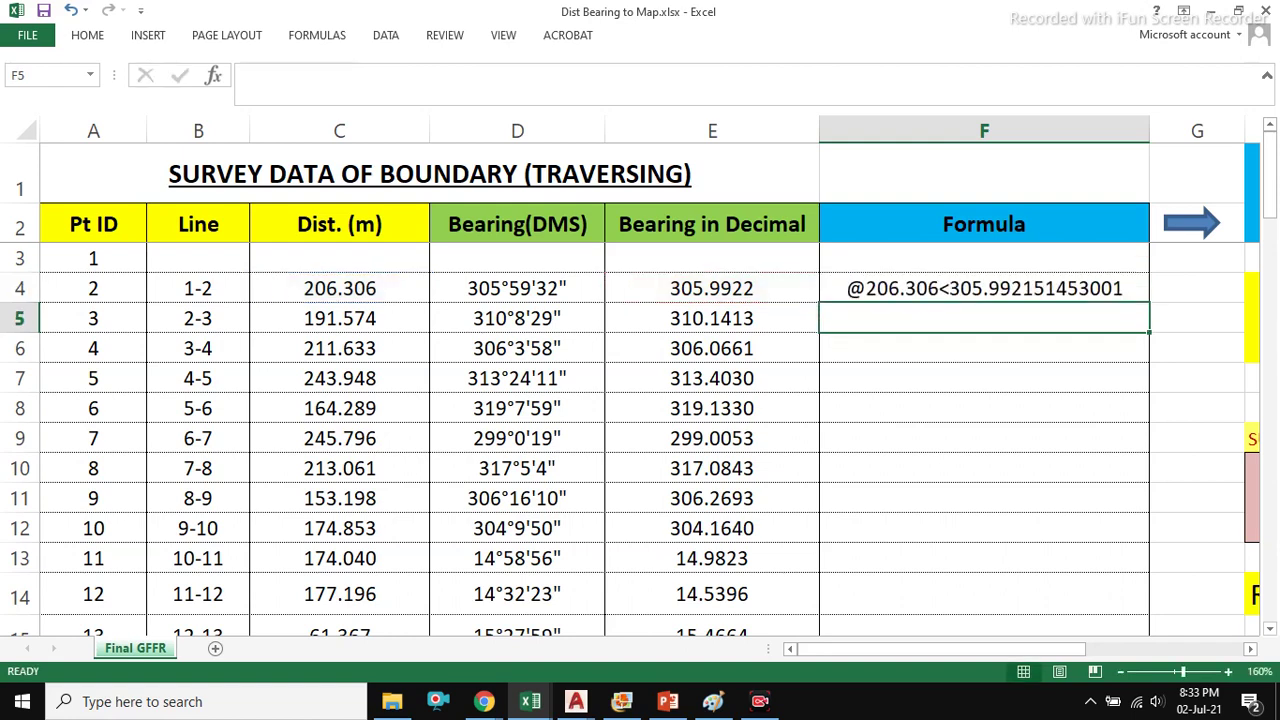
# - Check the F4 formula's references and fill it down the Formula column for the remaining traverse lines
pyautogui.press('Up')
pyautogui.press('F2')
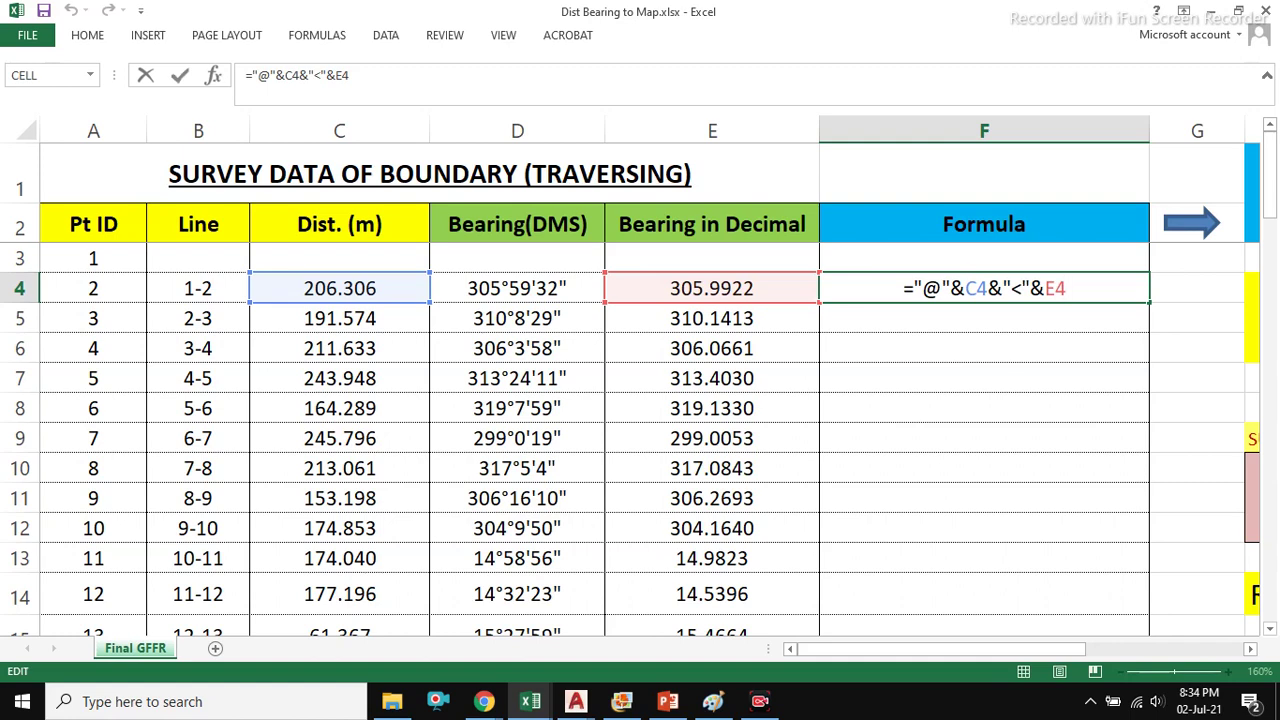
pyautogui.press('Return')
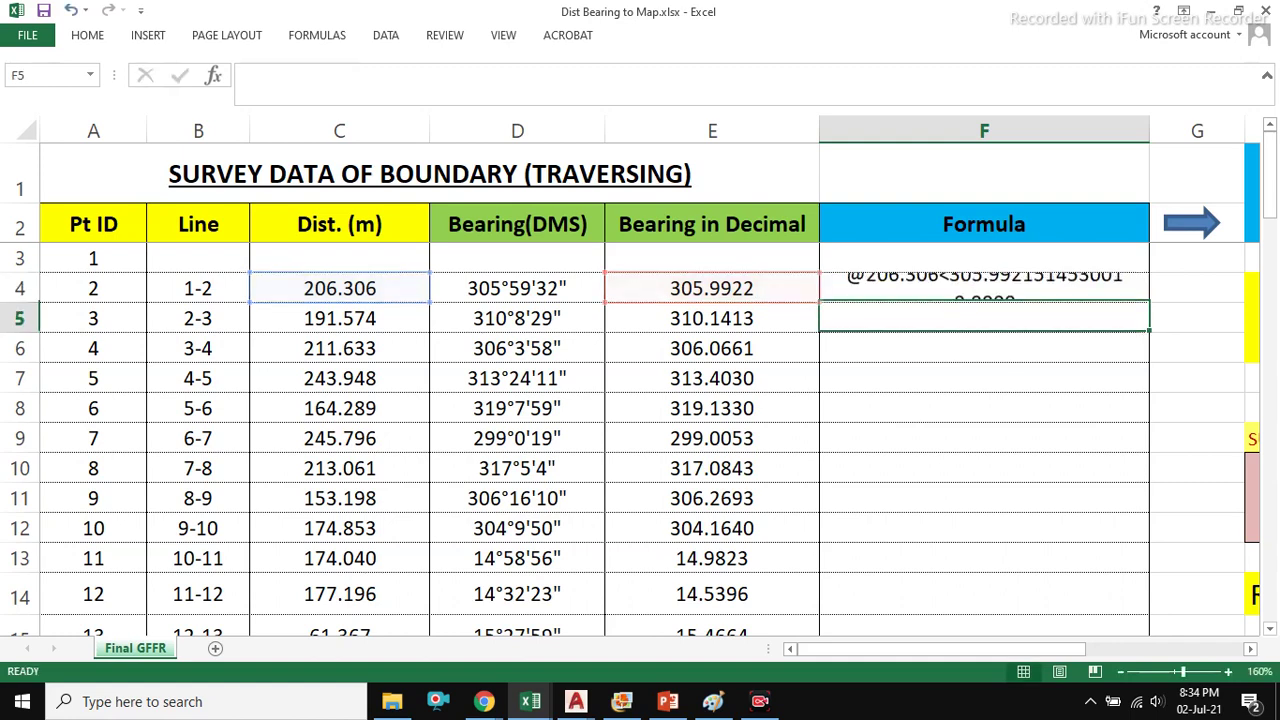
pyautogui.click(984, 288)
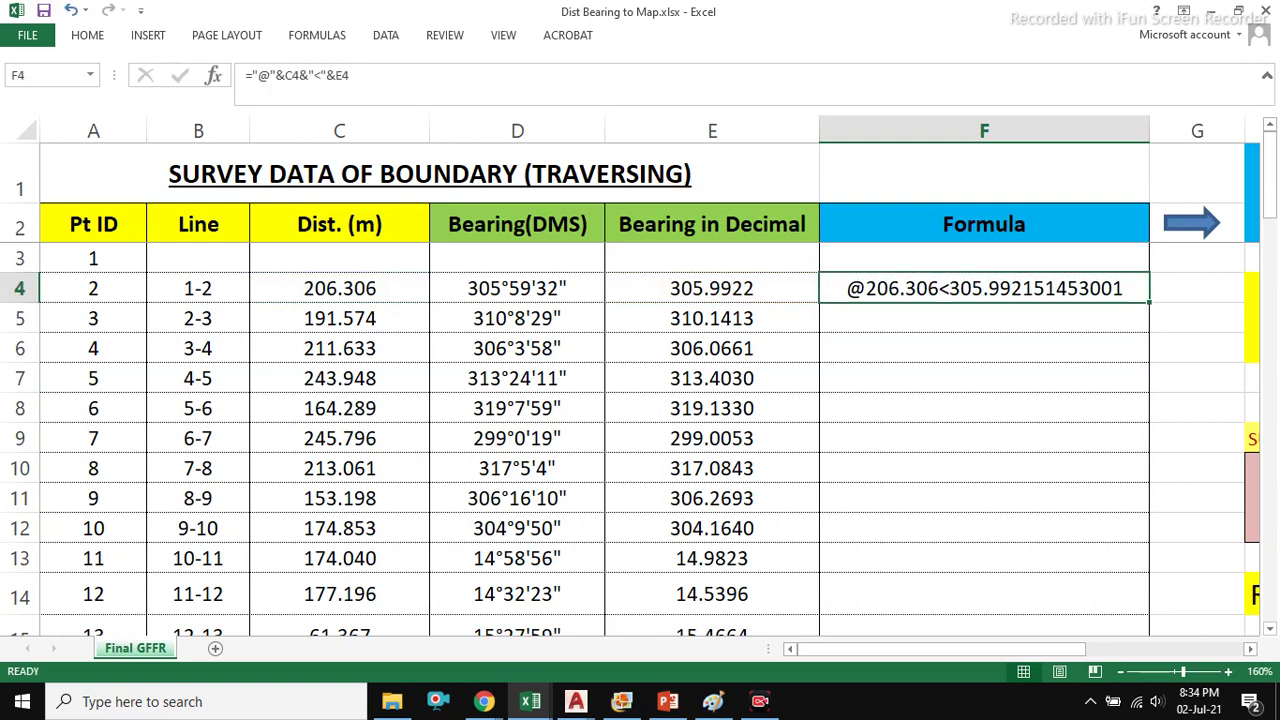
pyautogui.doubleClick(1149, 302)
pyautogui.click(984, 318)
pyautogui.click(984, 288)
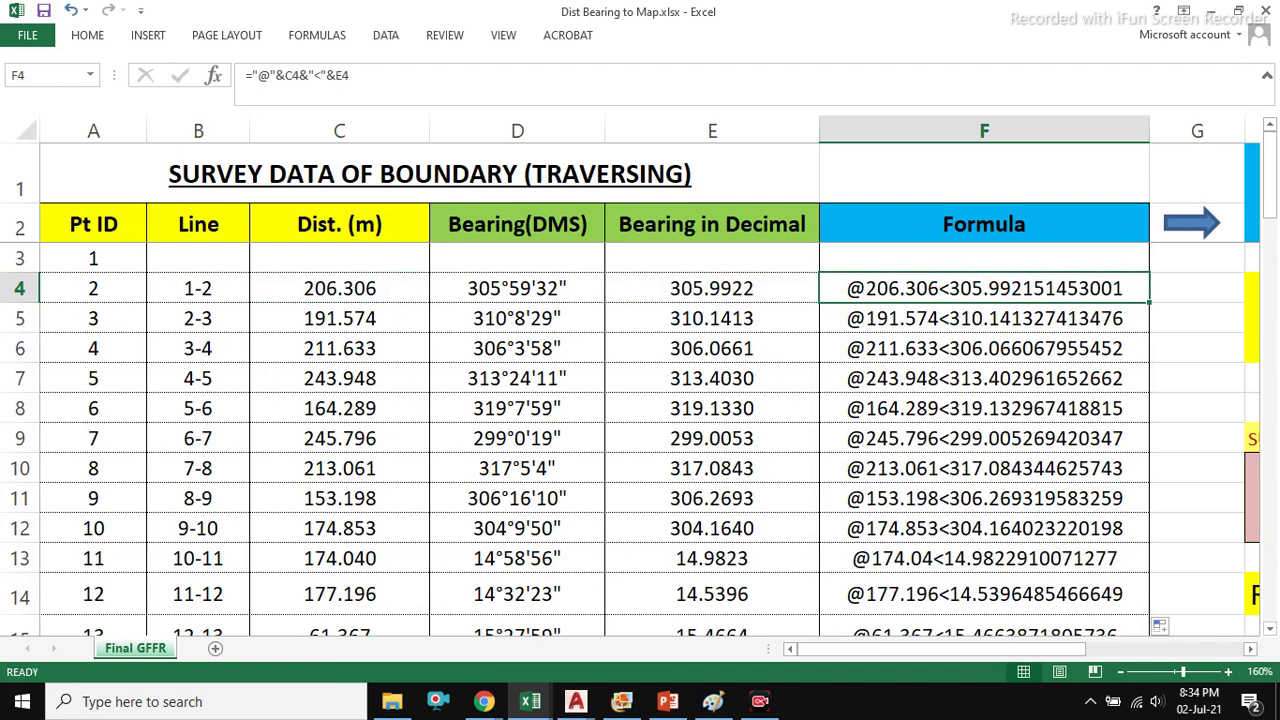
# - Review line 1-2's DMS bearing and the Formula strings, and glance at the Impot XY Data workbook
pyautogui.click(517, 288)
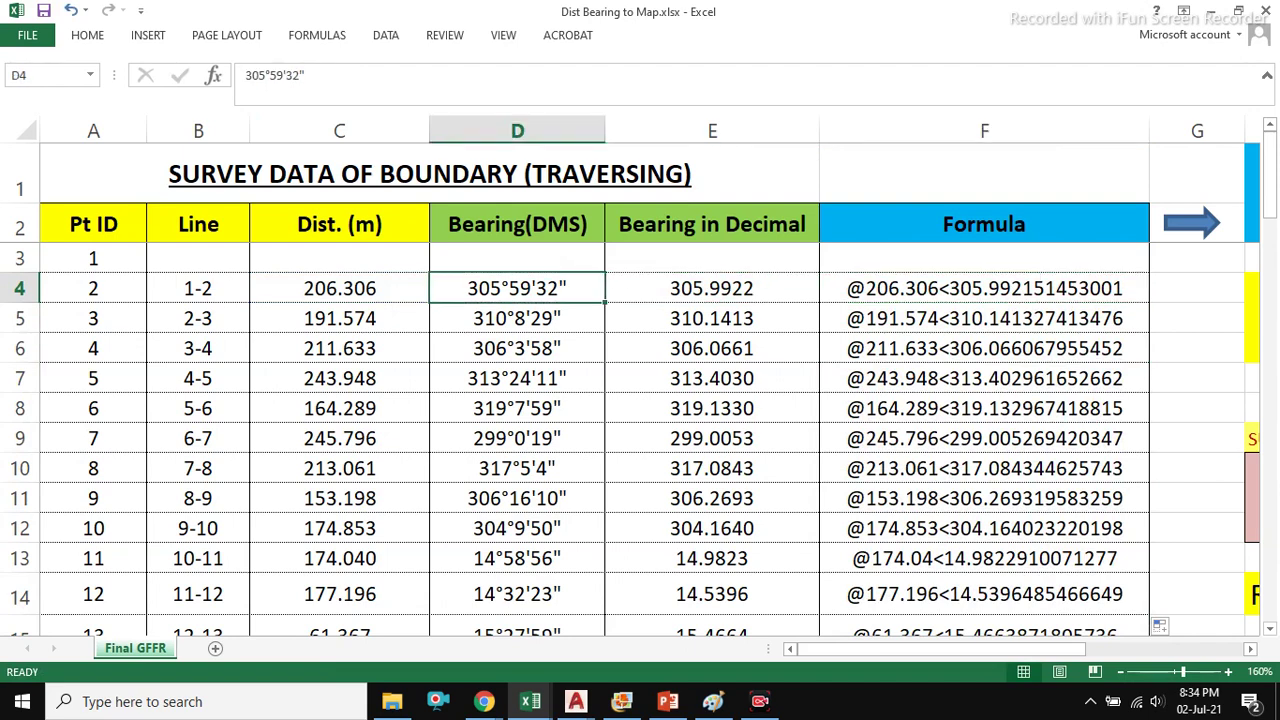
pyautogui.click(984, 288)
pyautogui.click(984, 378)
pyautogui.click(984, 288)
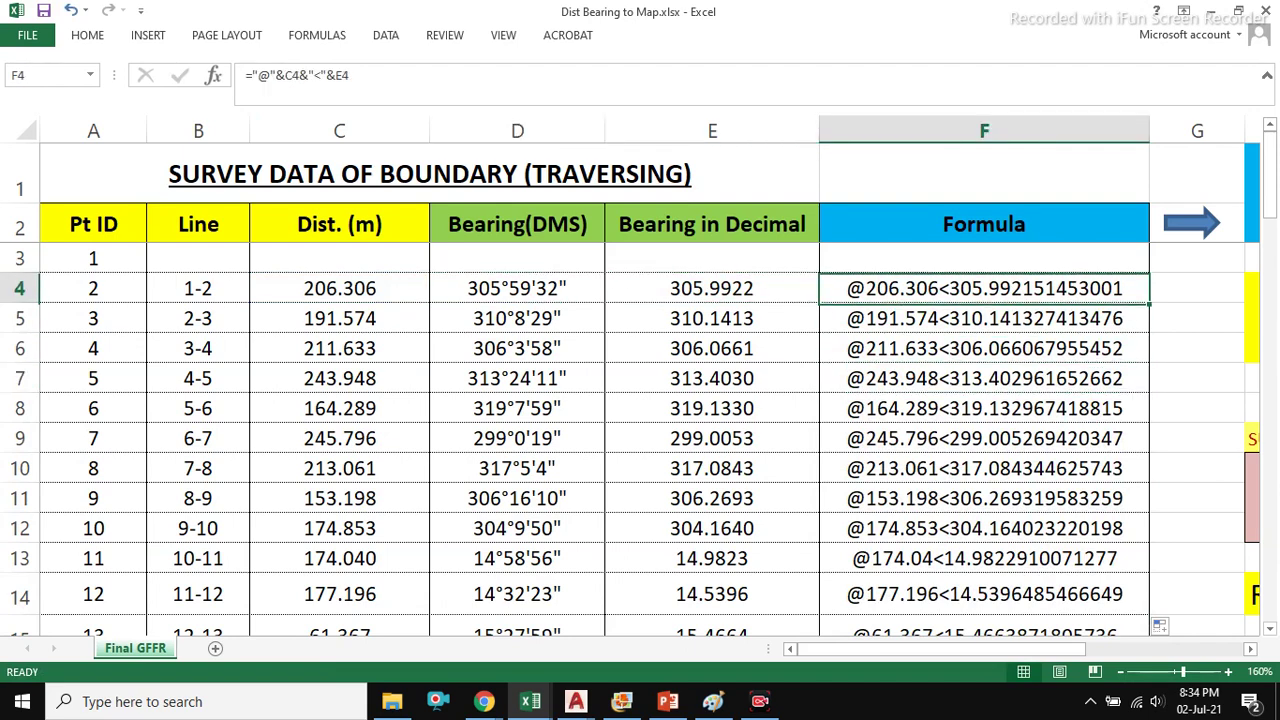
pyautogui.moveTo(530, 701)
pyautogui.click(330, 610)
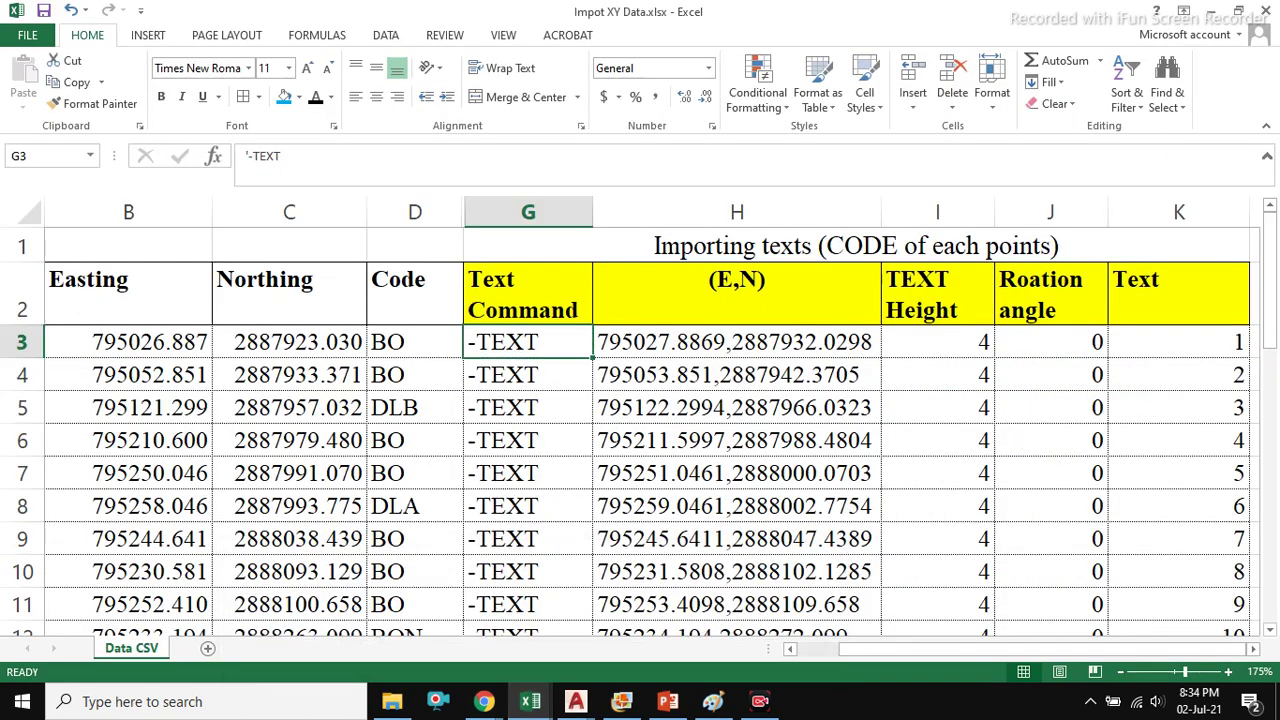
pyautogui.click(522, 620)
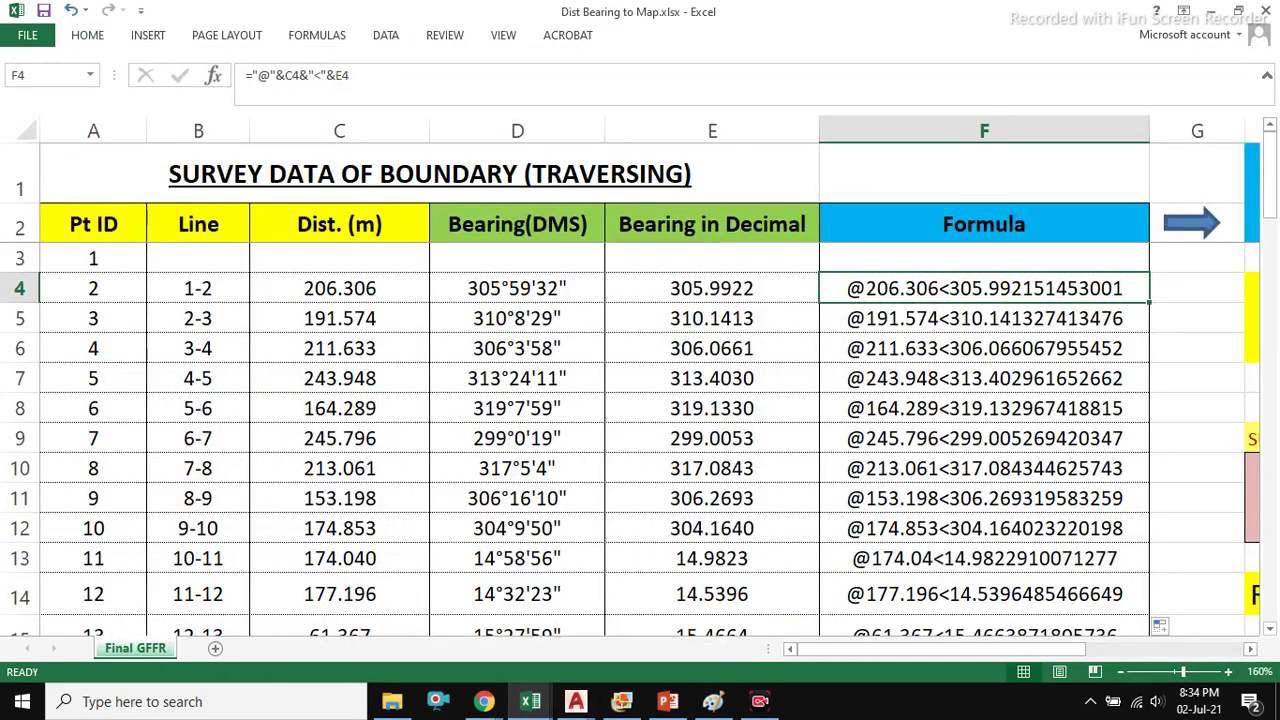
# - Advance the Photo Gallery slides to topic 6, Bearing Distance to Coordinate Cal., and return to the Dist Bearing to Map workbook
pyautogui.click(984, 348)
pyautogui.click(984, 288)
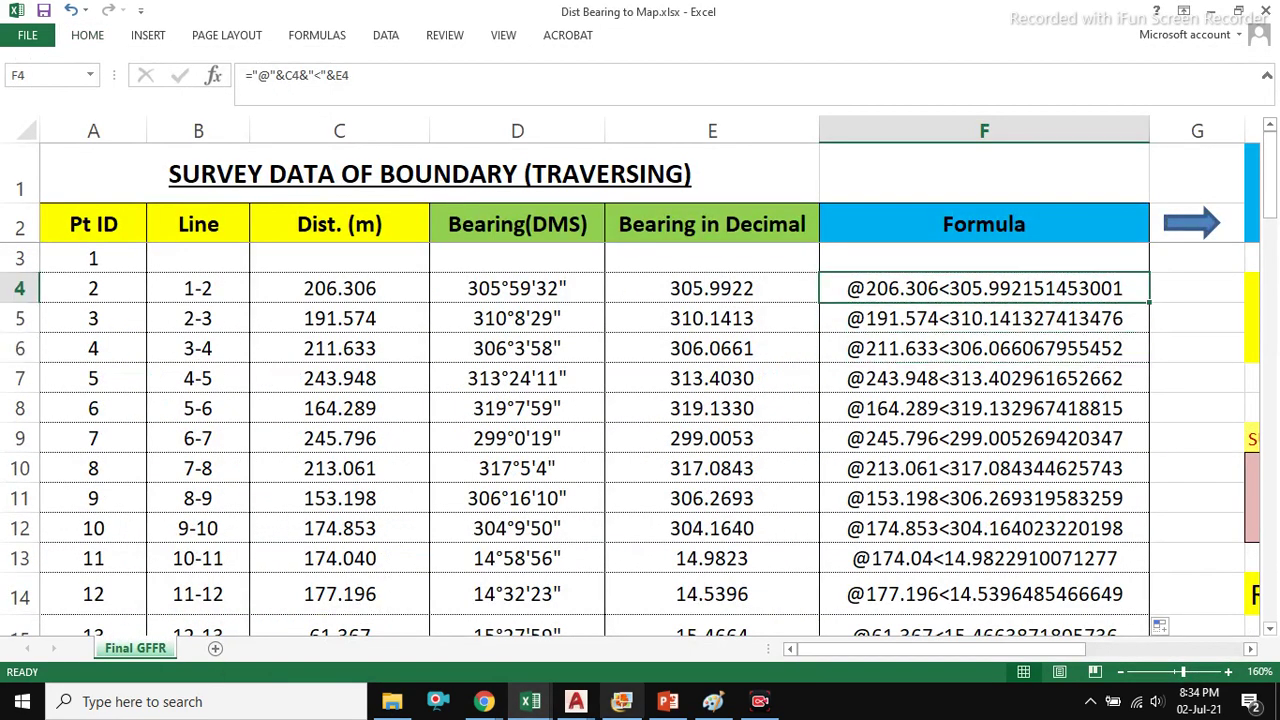
pyautogui.click(622, 701)
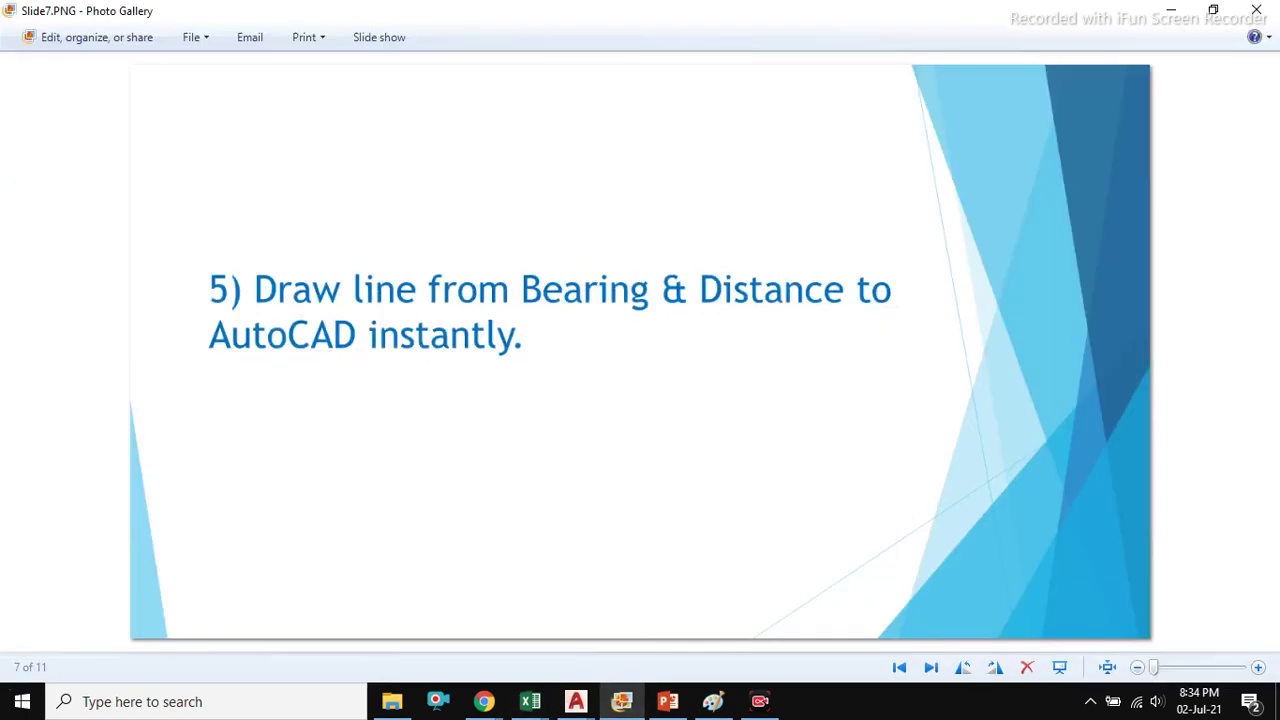
pyautogui.press('Right')
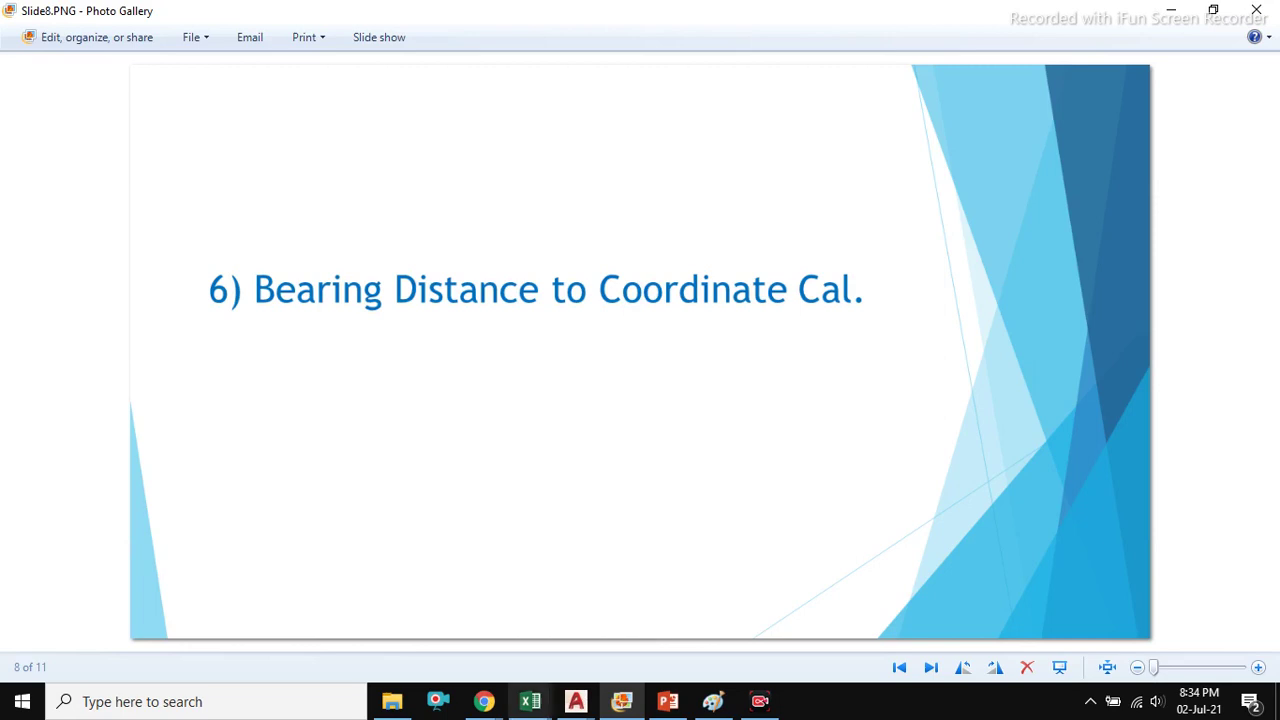
pyautogui.moveTo(530, 701)
pyautogui.click(528, 620)
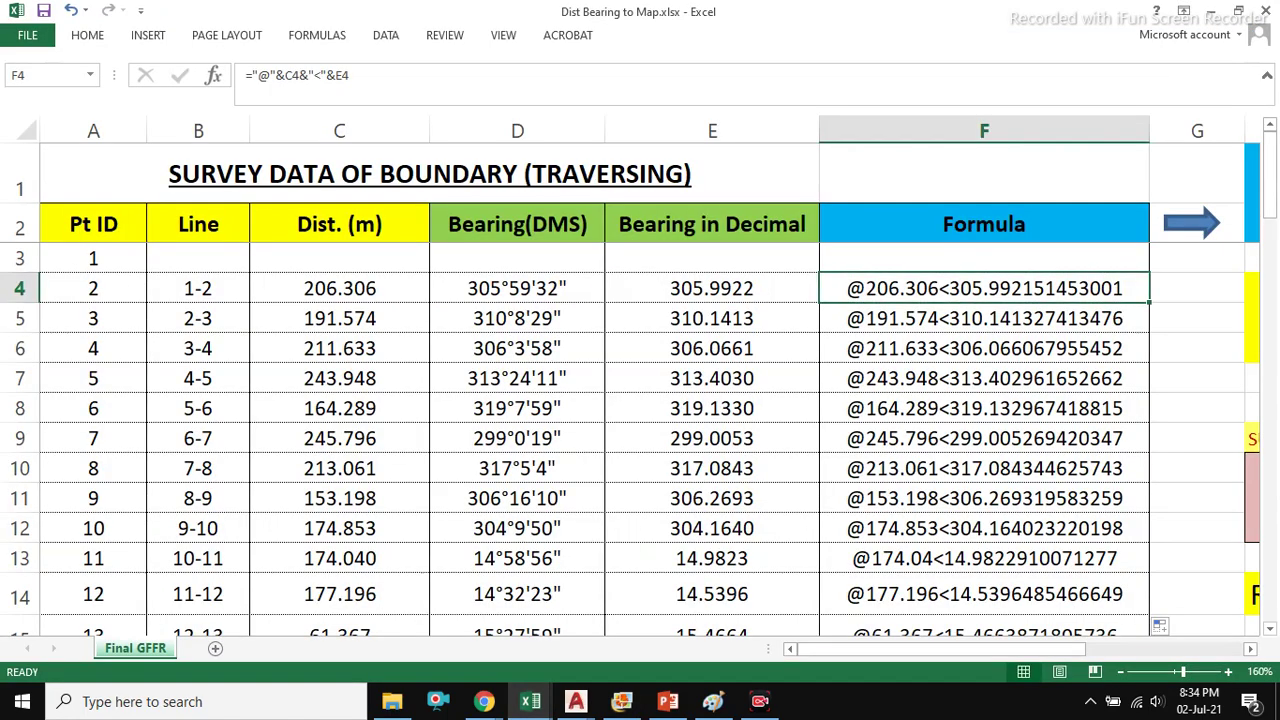
# - Examine line 1-2's distance in C4, decimal bearing in E4 and combined string in F4
pyautogui.click(340, 288)
pyautogui.click(712, 288)
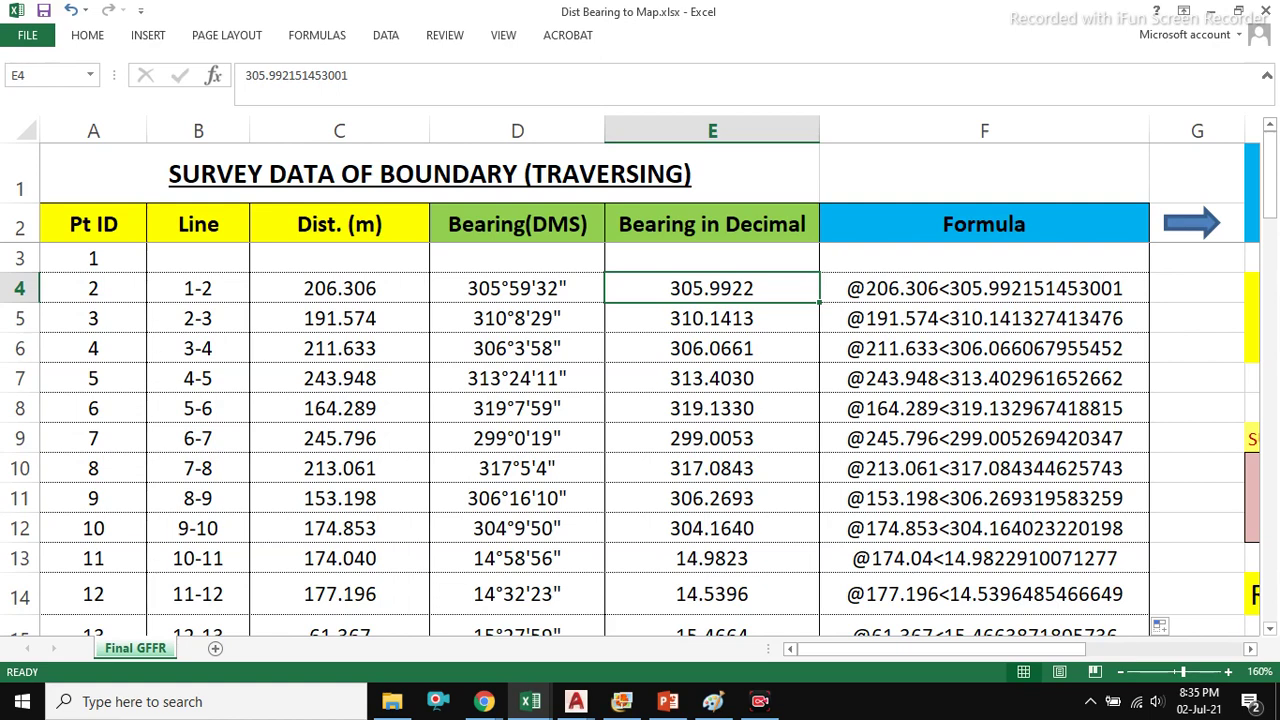
pyautogui.click(339, 288)
pyautogui.click(712, 288)
pyautogui.click(984, 288)
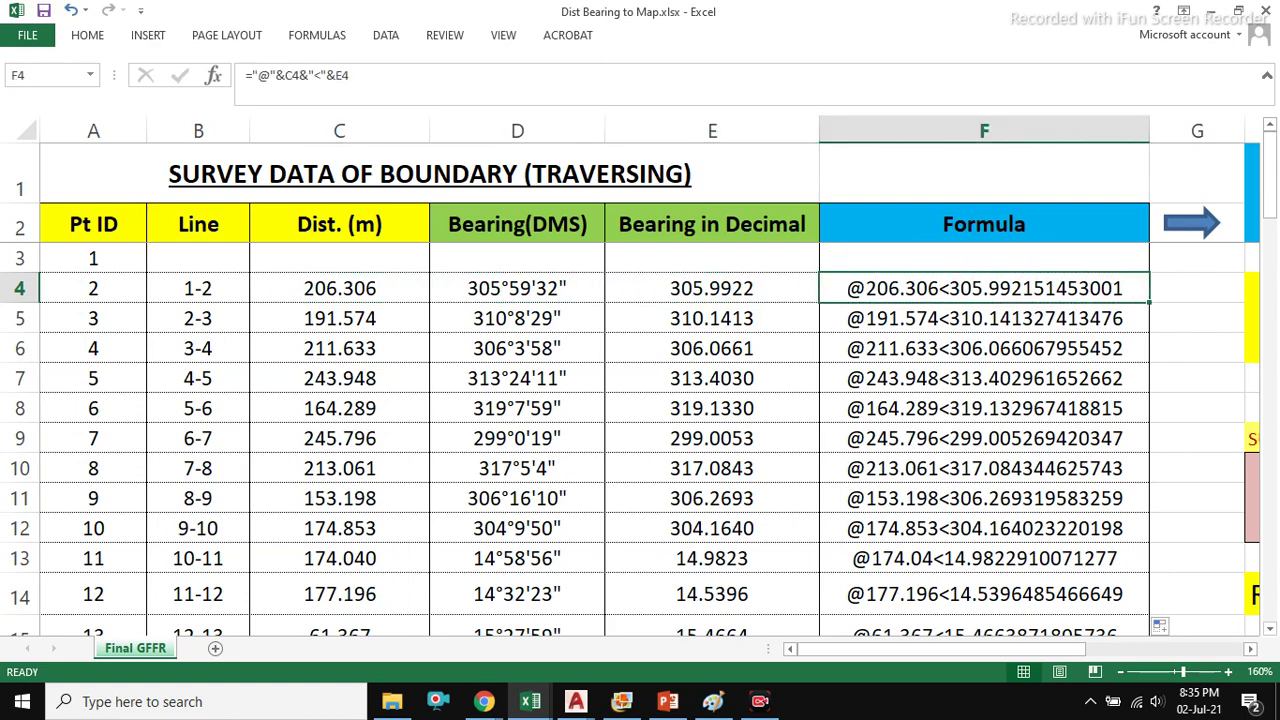
pyautogui.click(339, 288)
pyautogui.click(712, 288)
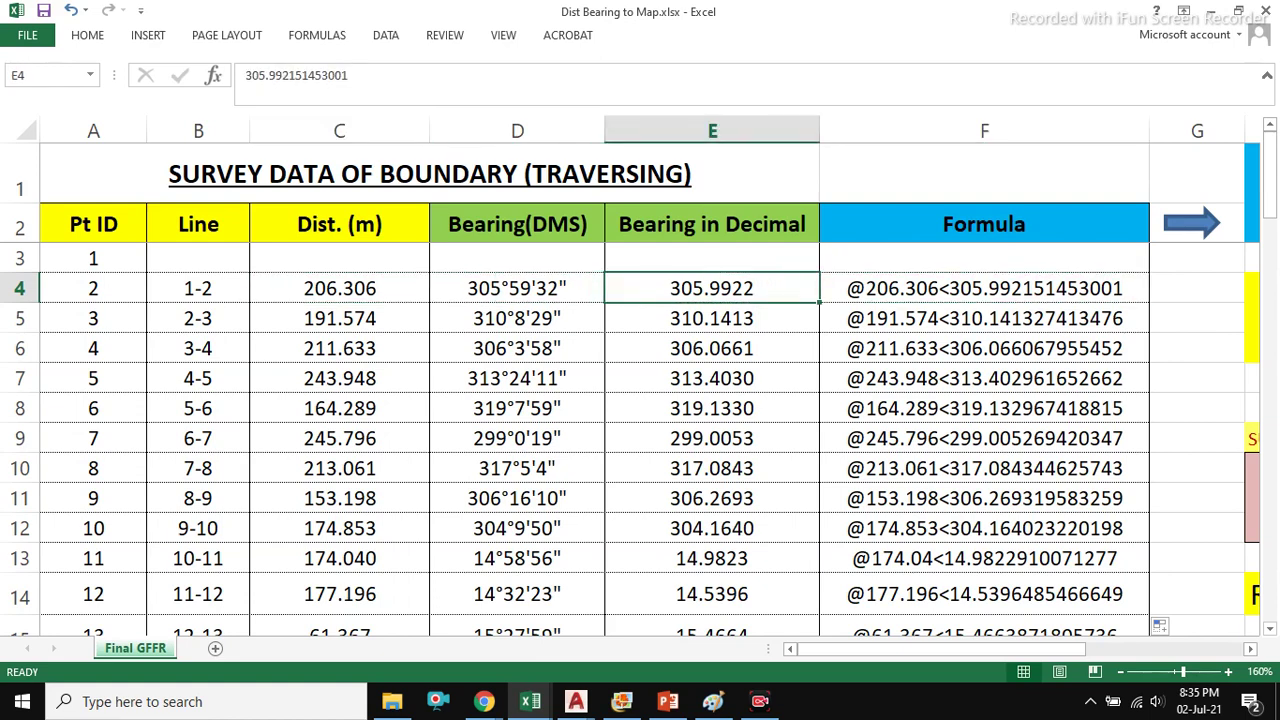
pyautogui.click(339, 288)
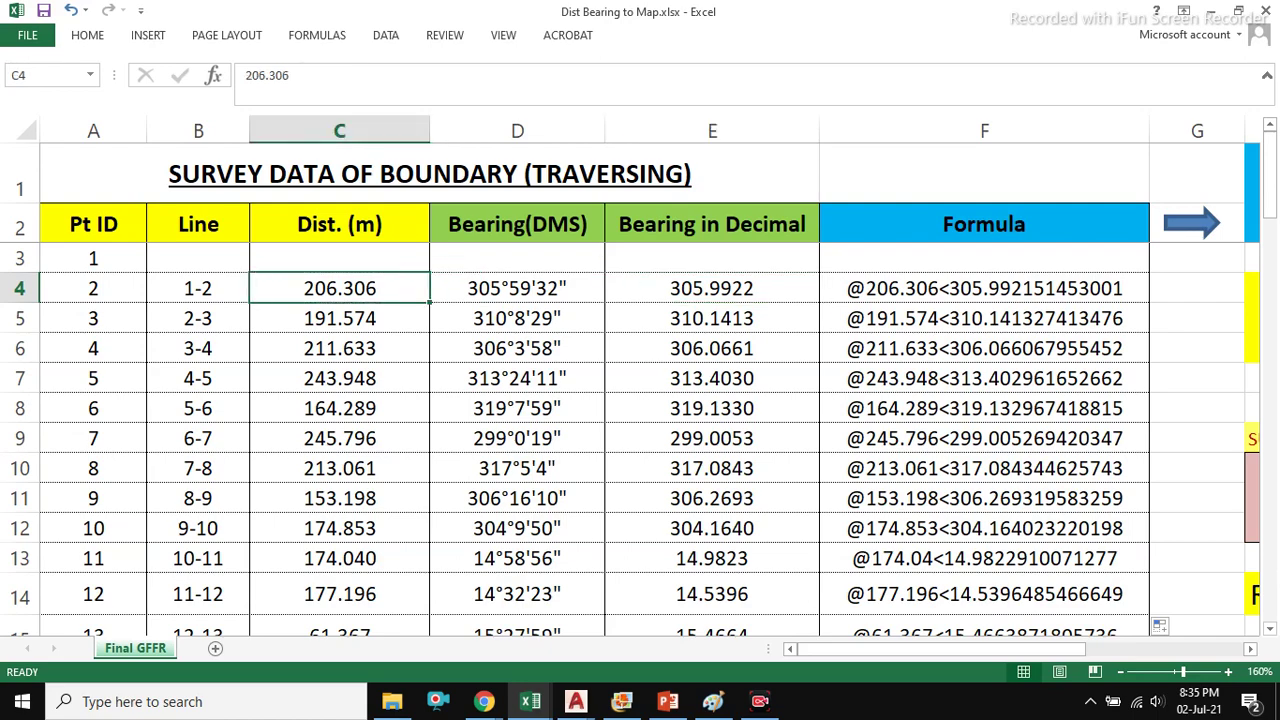
# - Switch to the Coordinate from dist bearing workbook and review its Line, distance and decimal bearing columns
pyautogui.click(530, 701)
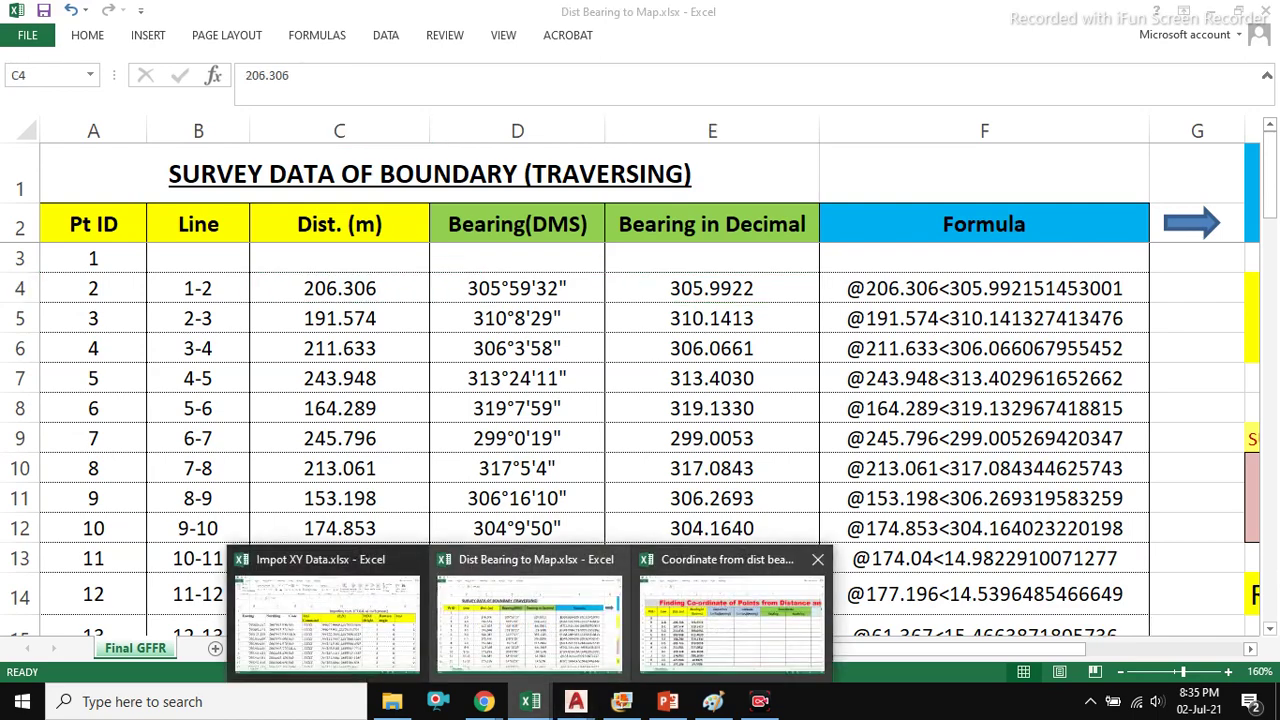
pyautogui.click(732, 610)
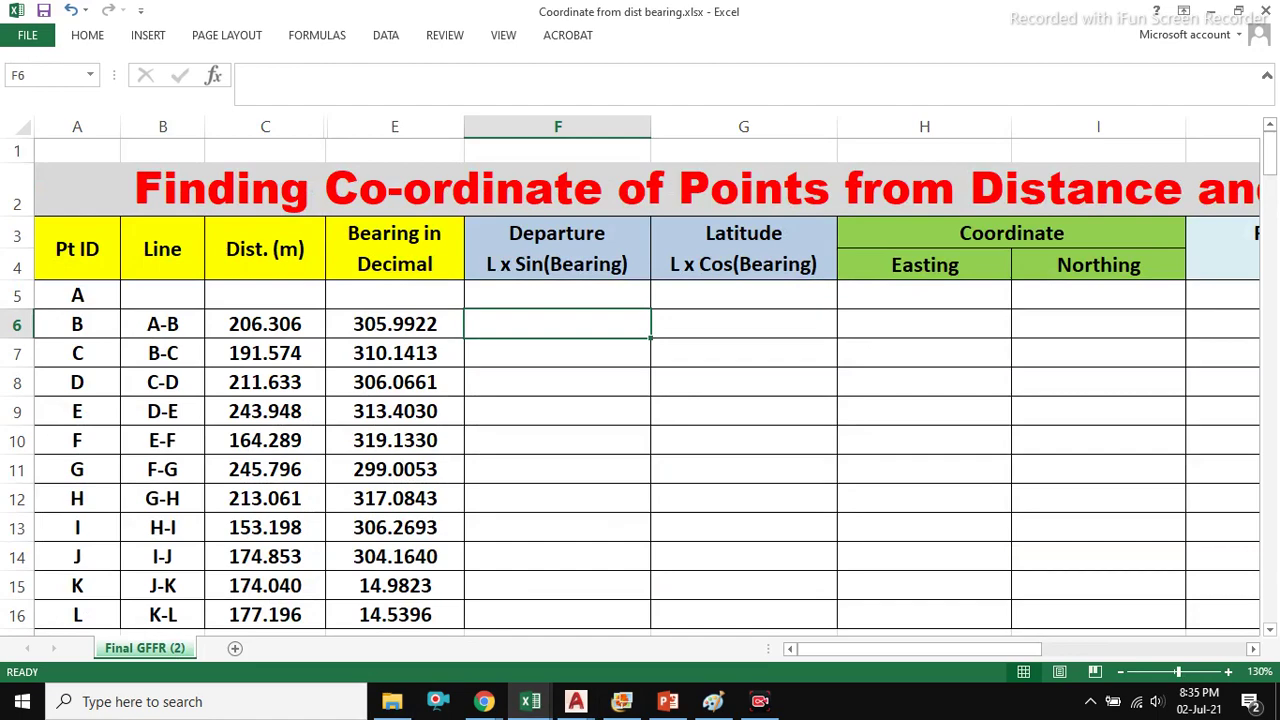
pyautogui.click(163, 324)
pyautogui.scroll(-2, 163, 387)
pyautogui.click(163, 415)
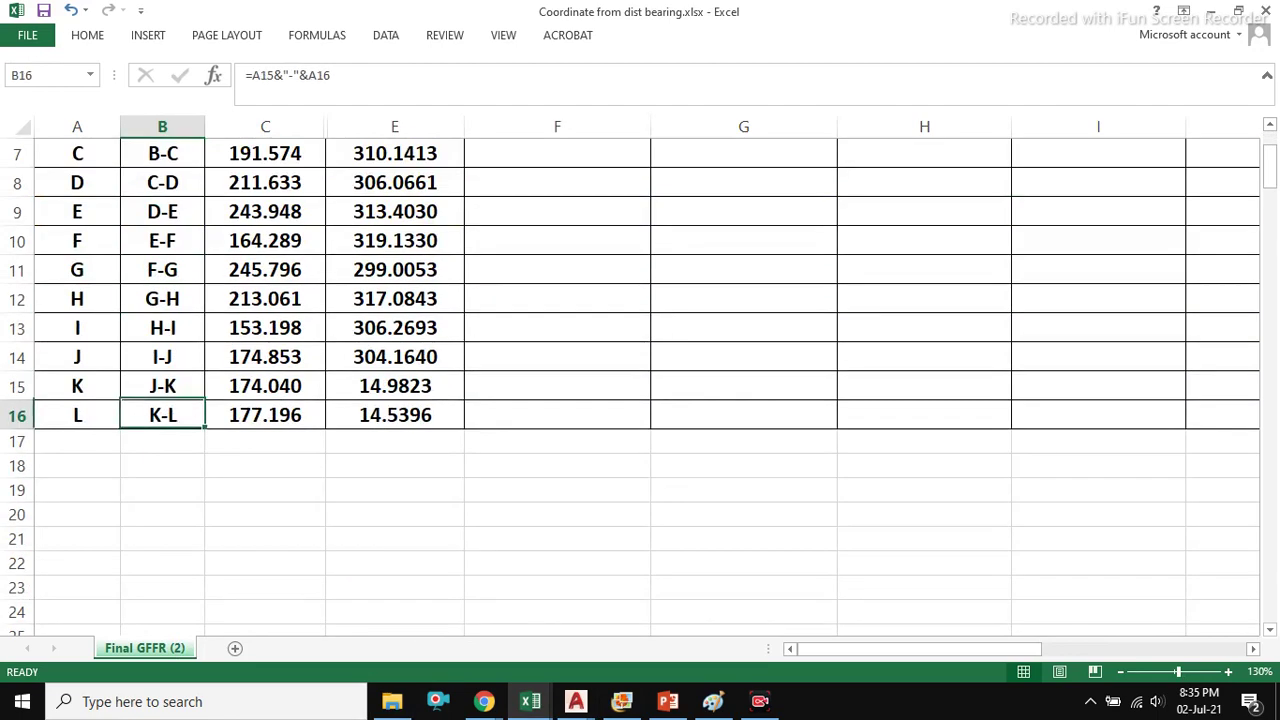
pyautogui.scroll(2, 163, 415)
pyautogui.click(265, 324)
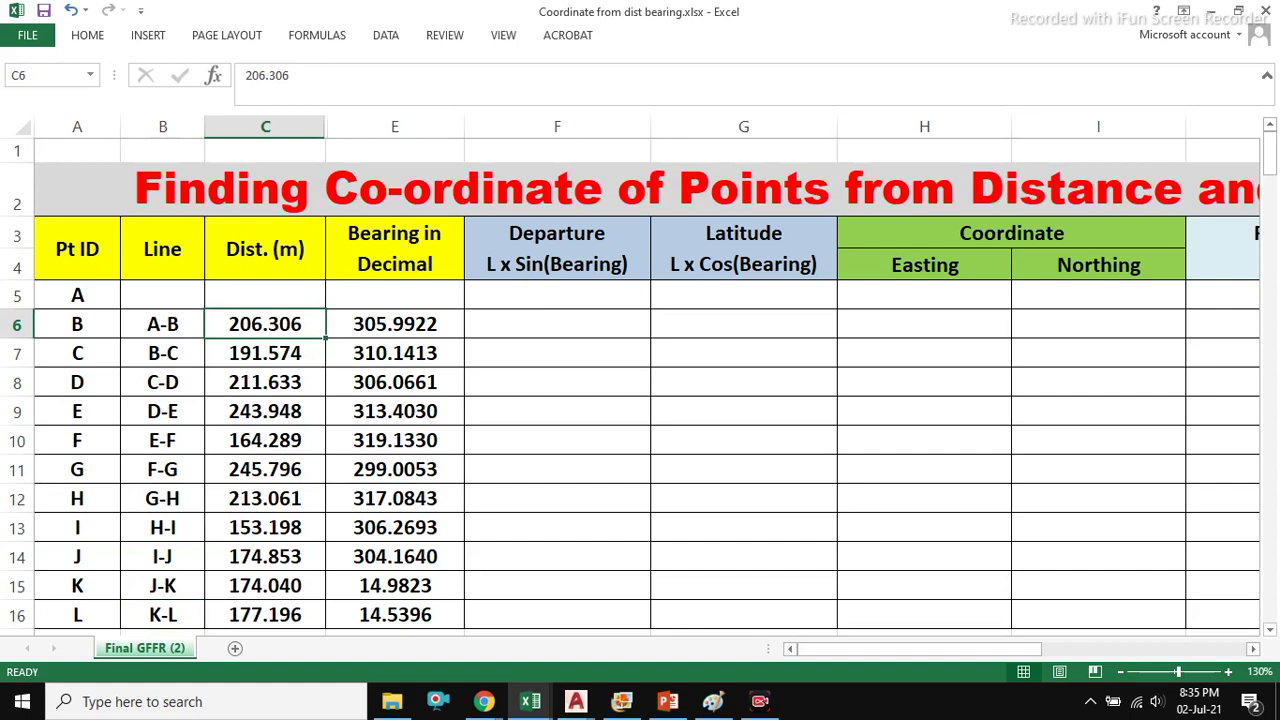
pyautogui.click(395, 324)
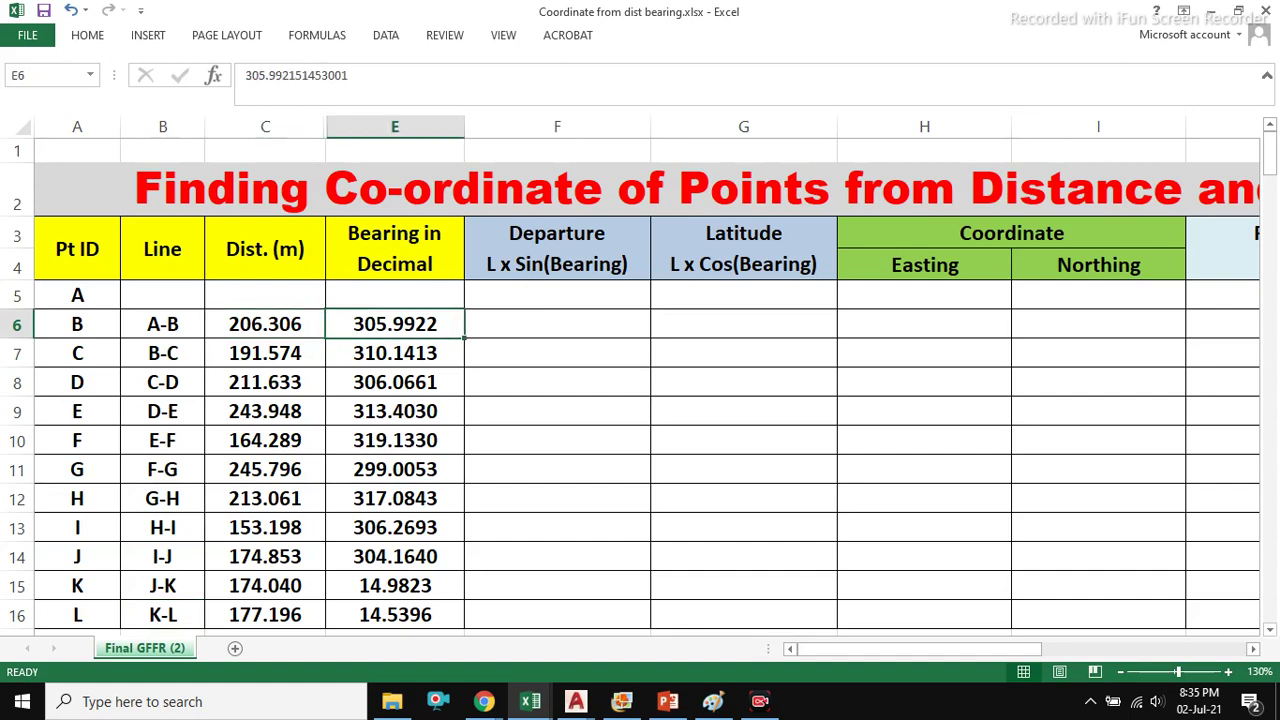
pyautogui.moveTo(395, 324); pyautogui.dragTo(395, 527)
pyautogui.click(395, 324)
# - Compare the DMS bearings with the decimal bearings in the Dist Bearing to Map workbook
pyautogui.moveTo(530, 701)
pyautogui.click(528, 560)
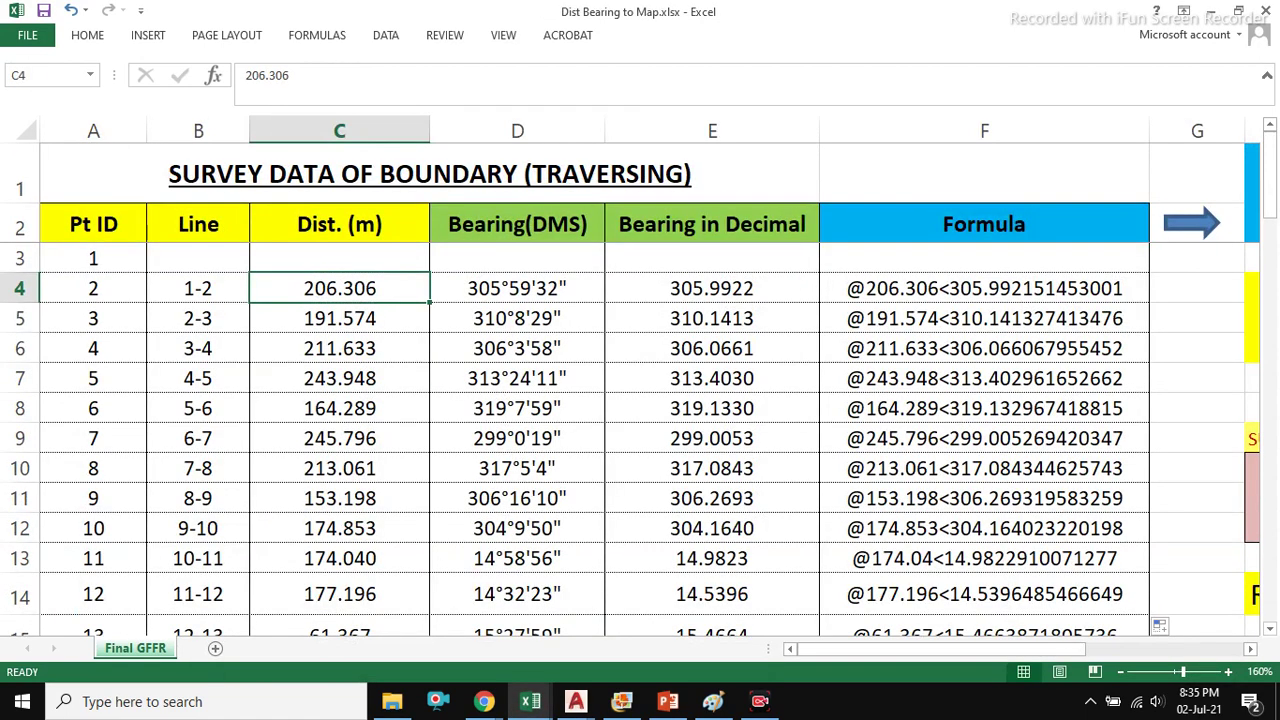
pyautogui.moveTo(712, 288); pyautogui.dragTo(712, 468)
pyautogui.click(517, 288)
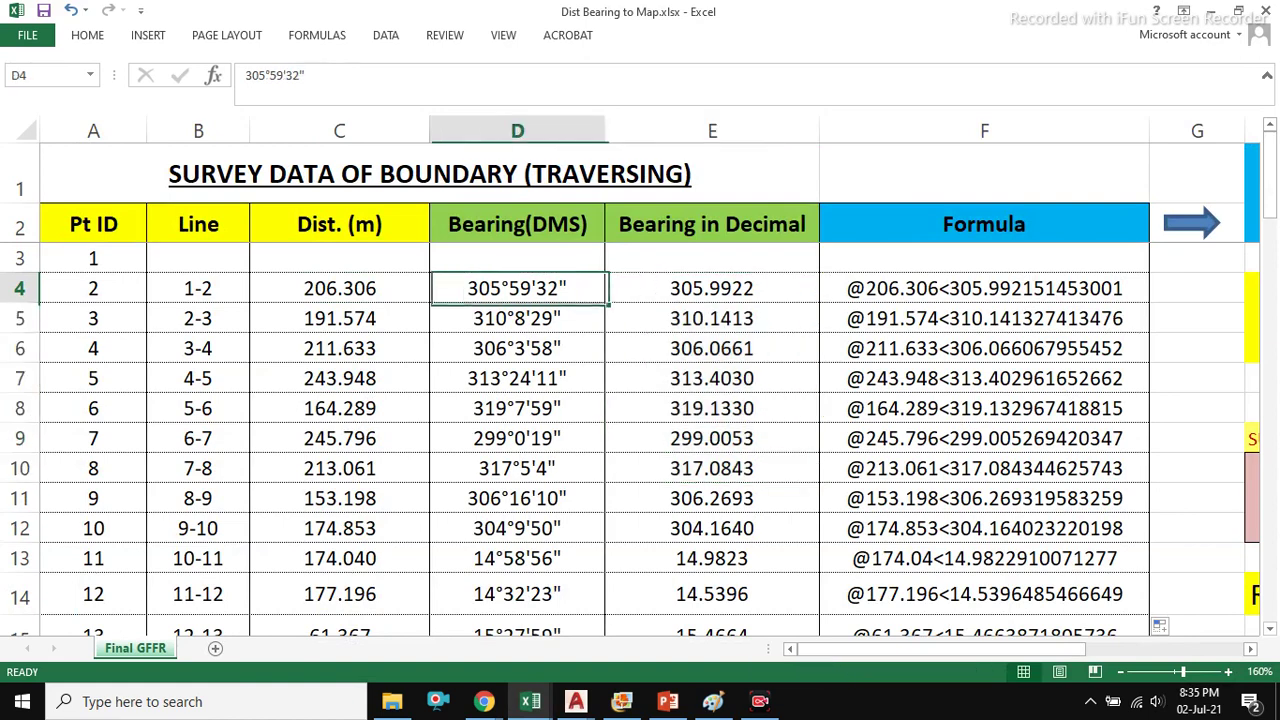
pyautogui.moveTo(517, 288); pyautogui.dragTo(517, 408)
pyautogui.moveTo(712, 288); pyautogui.dragTo(712, 408)
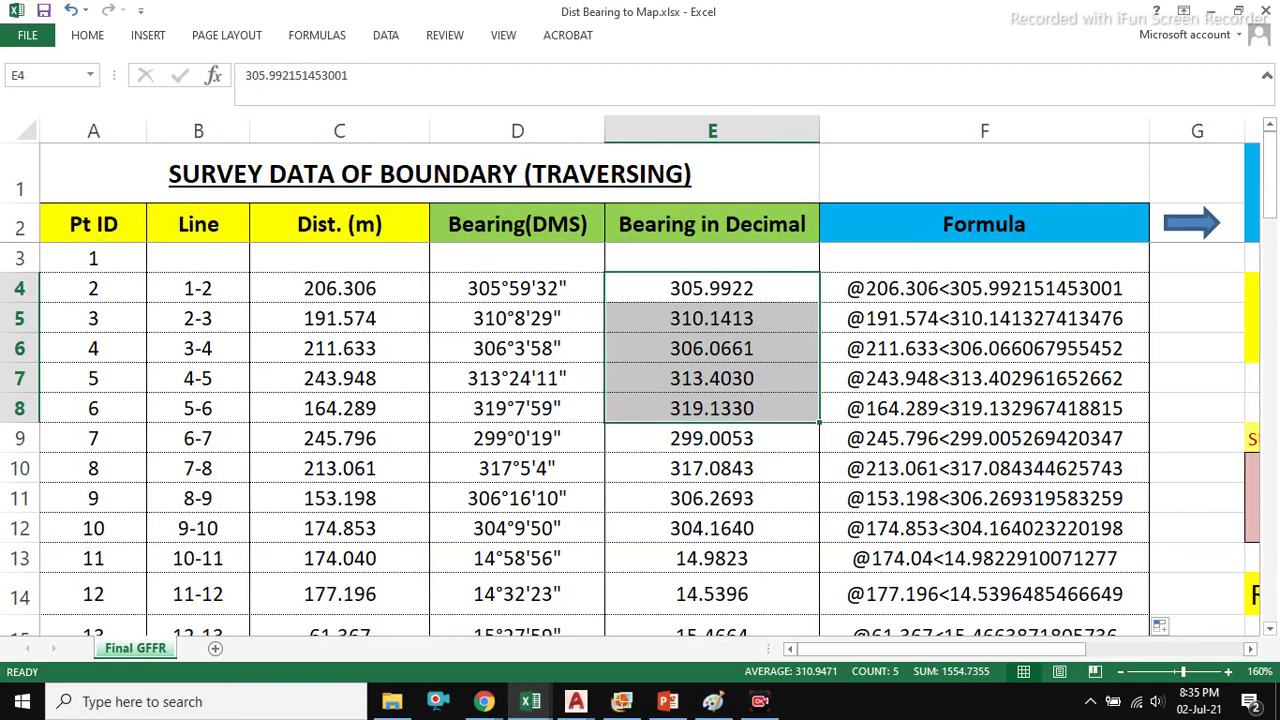
pyautogui.click(517, 288)
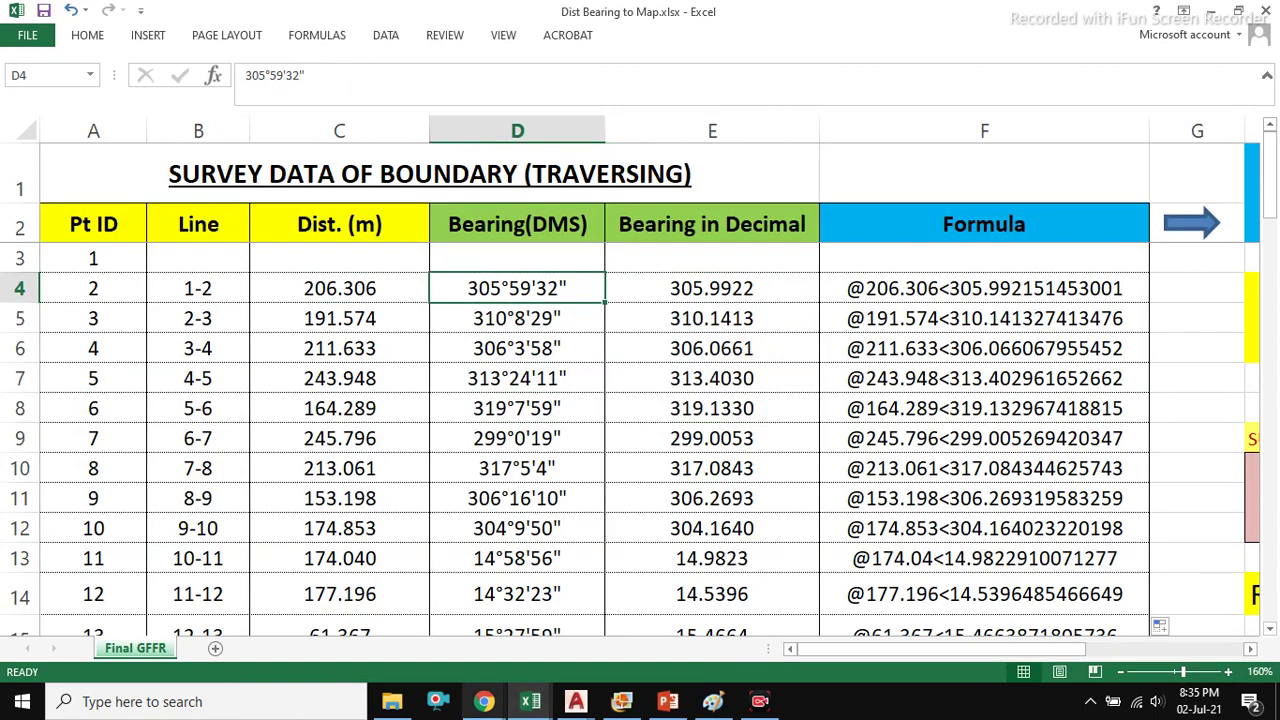
# - Return to the Coordinate from dist bearing workbook and check the Departure column and lines A-B and B-C
pyautogui.moveTo(530, 701)
pyautogui.click(737, 612)
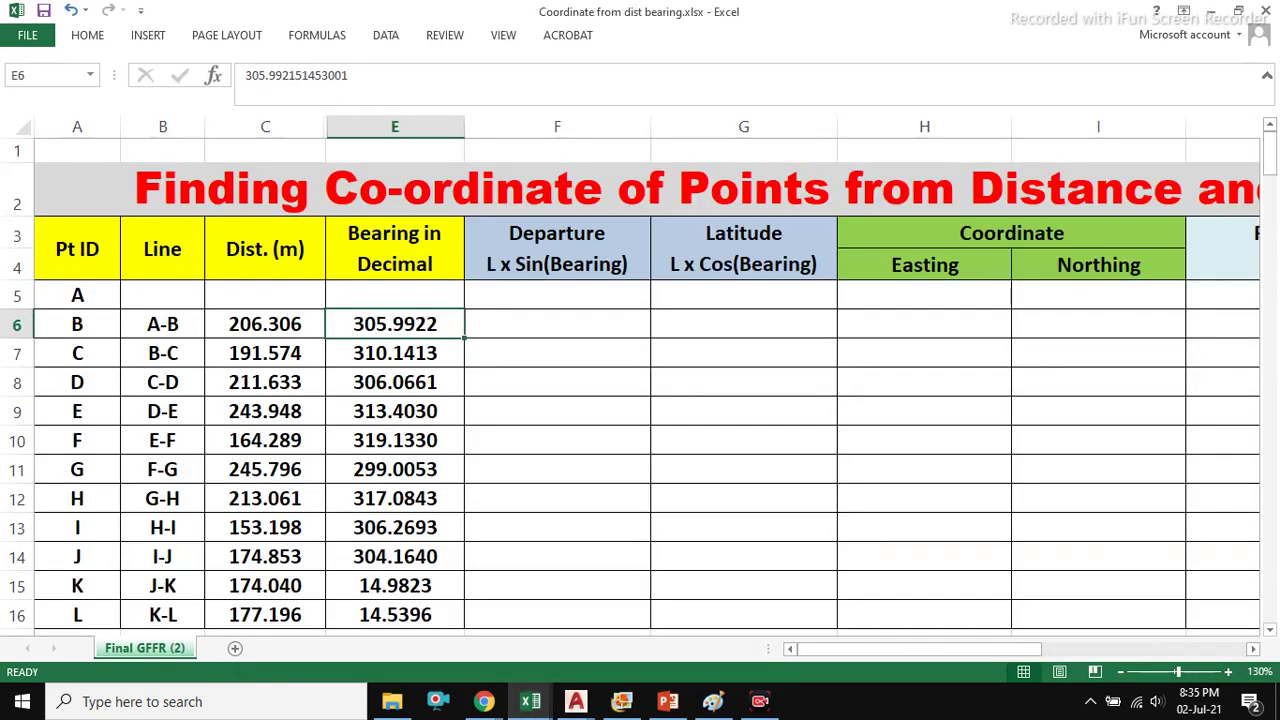
pyautogui.click(557, 411)
pyautogui.click(557, 324)
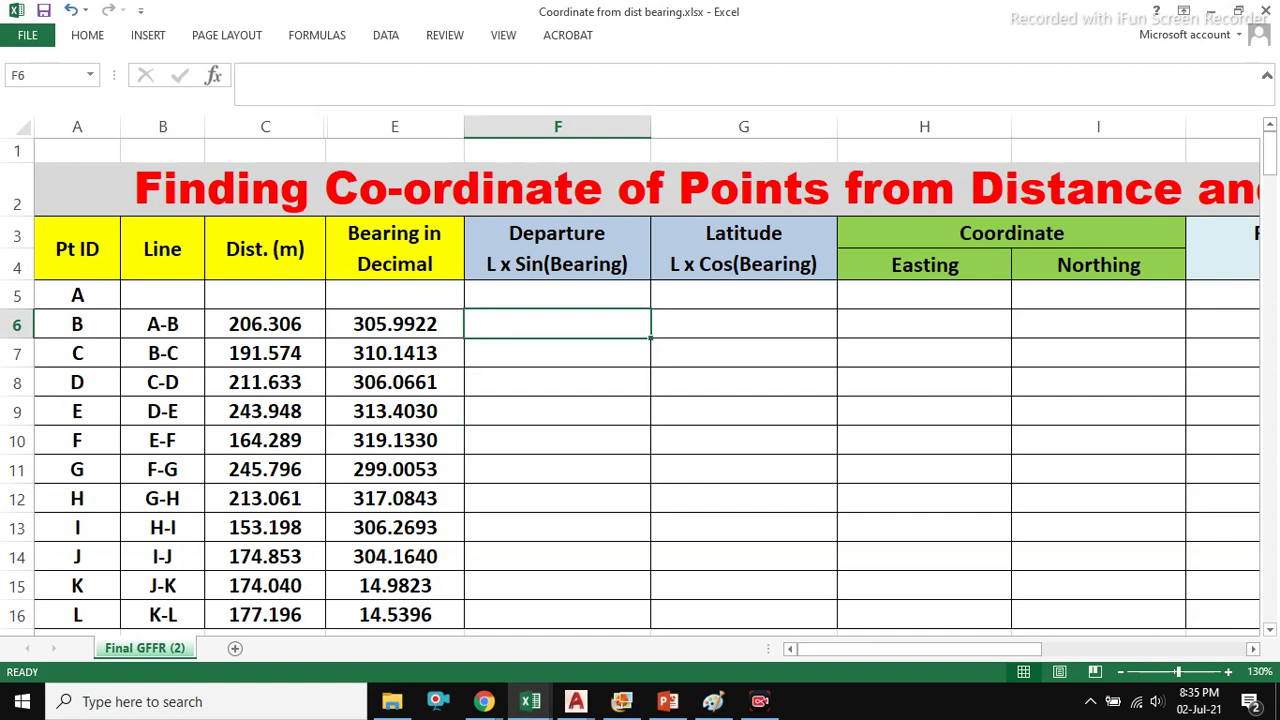
pyautogui.click(162, 324)
pyautogui.click(162, 353)
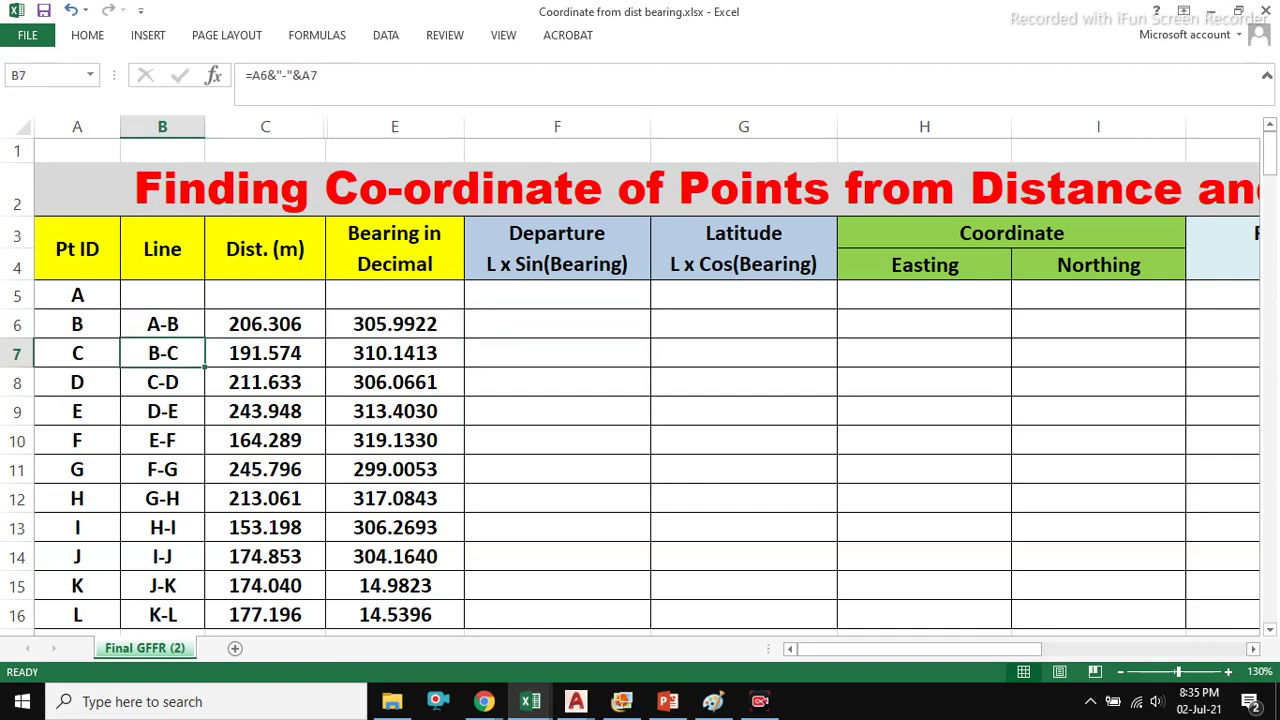
pyautogui.click(557, 324)
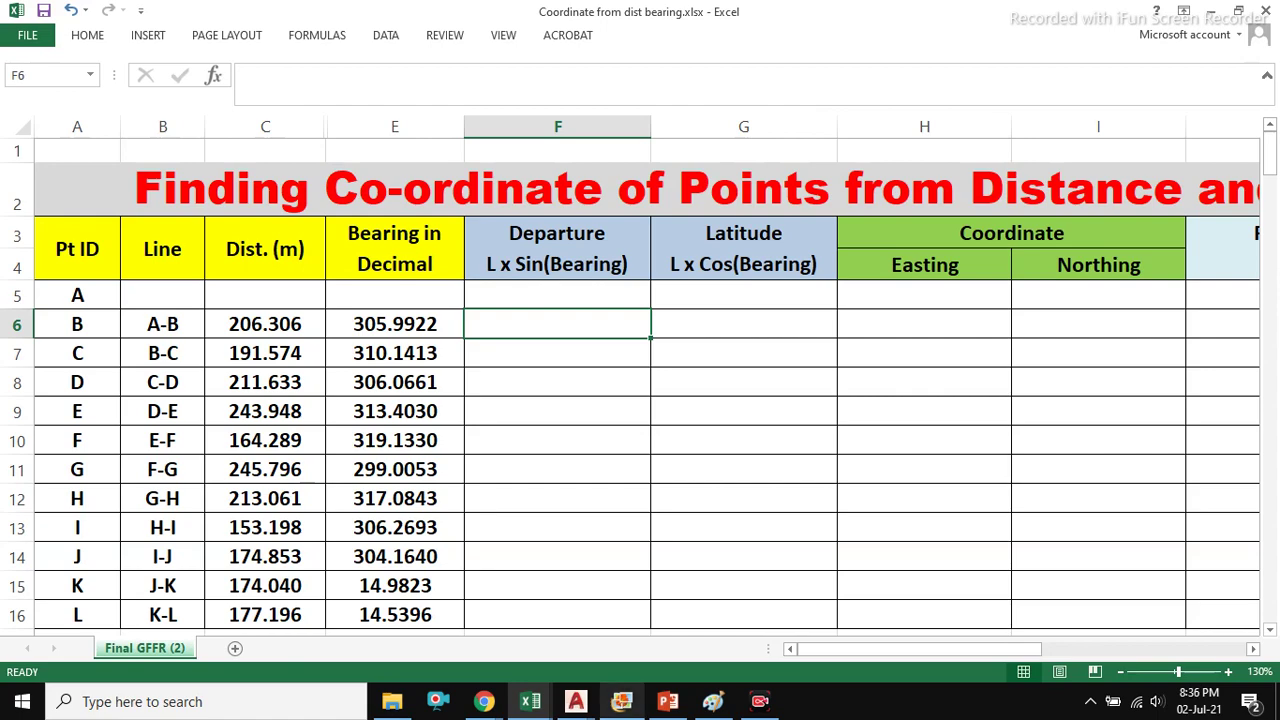
# - Switch to the PowerPoint file Departure and Latitude concept in Surveying and start its slide show
pyautogui.click(621, 701)
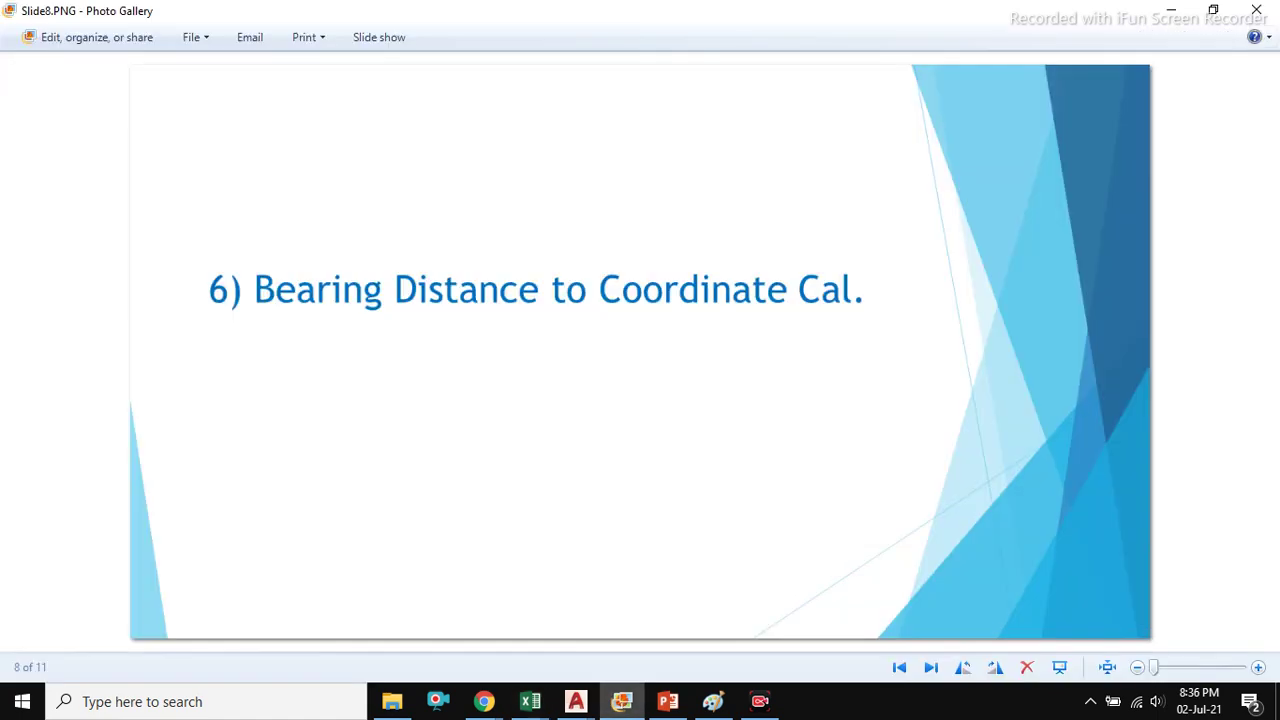
pyautogui.click(668, 701)
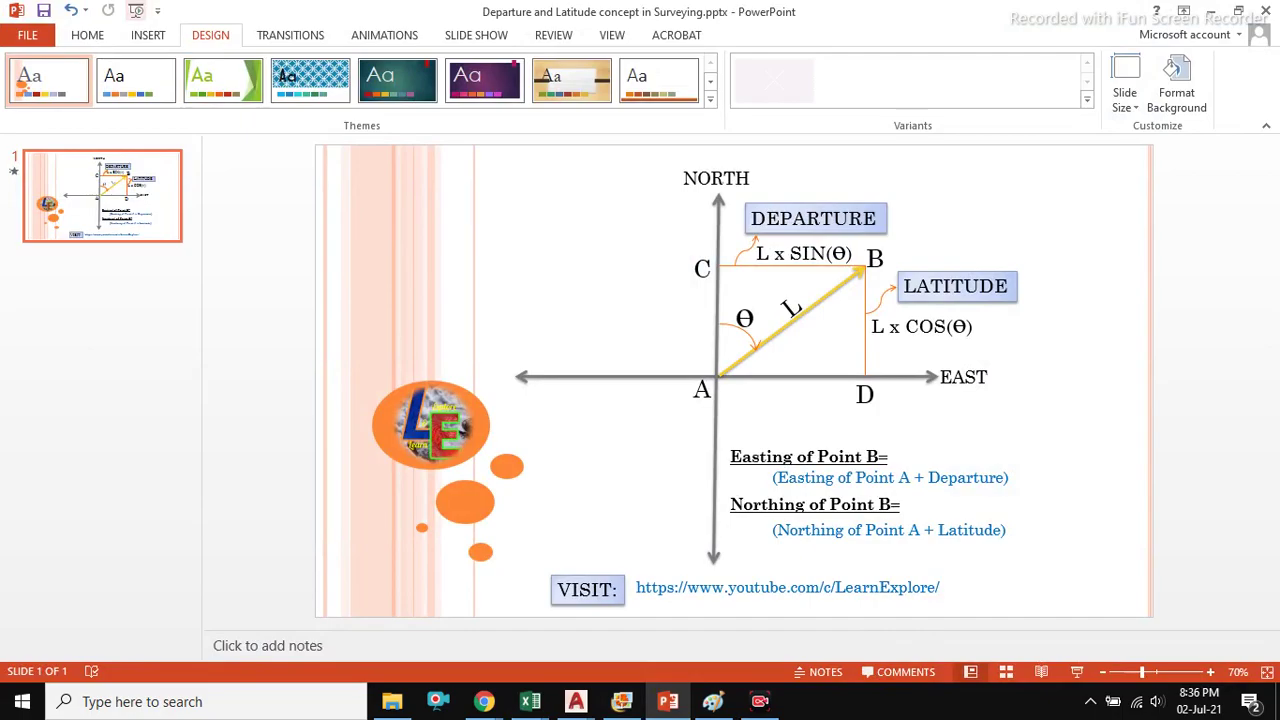
pyautogui.press('F5')
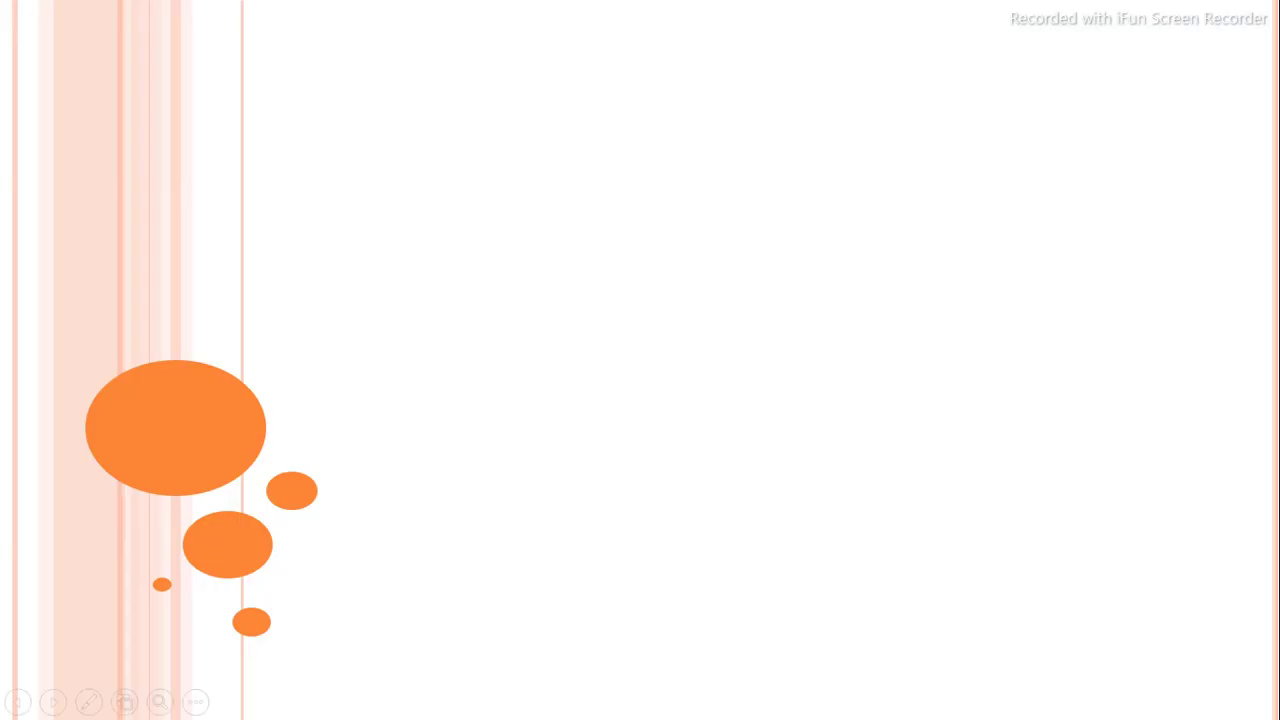
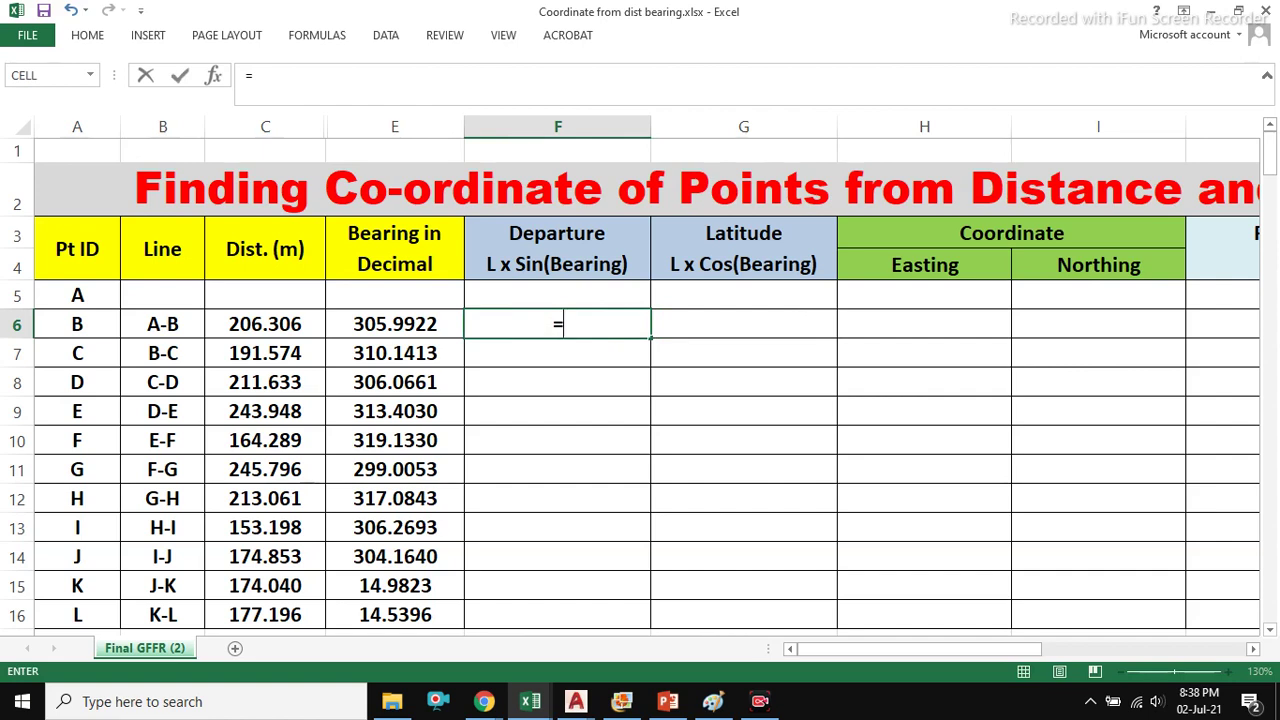
# - Enter the departure formula =C6*SIN(RADIANS(E6)) for line A-B in cell F6
pyautogui.click(265, 324)
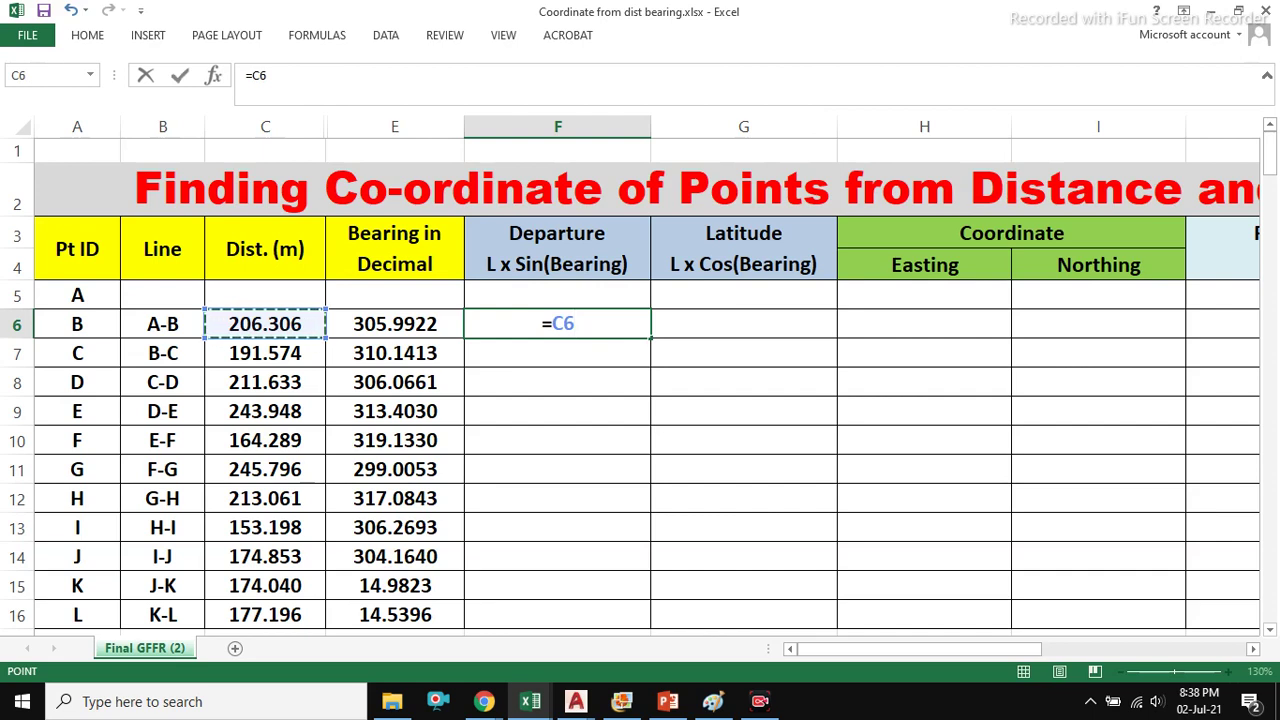
pyautogui.write('*')
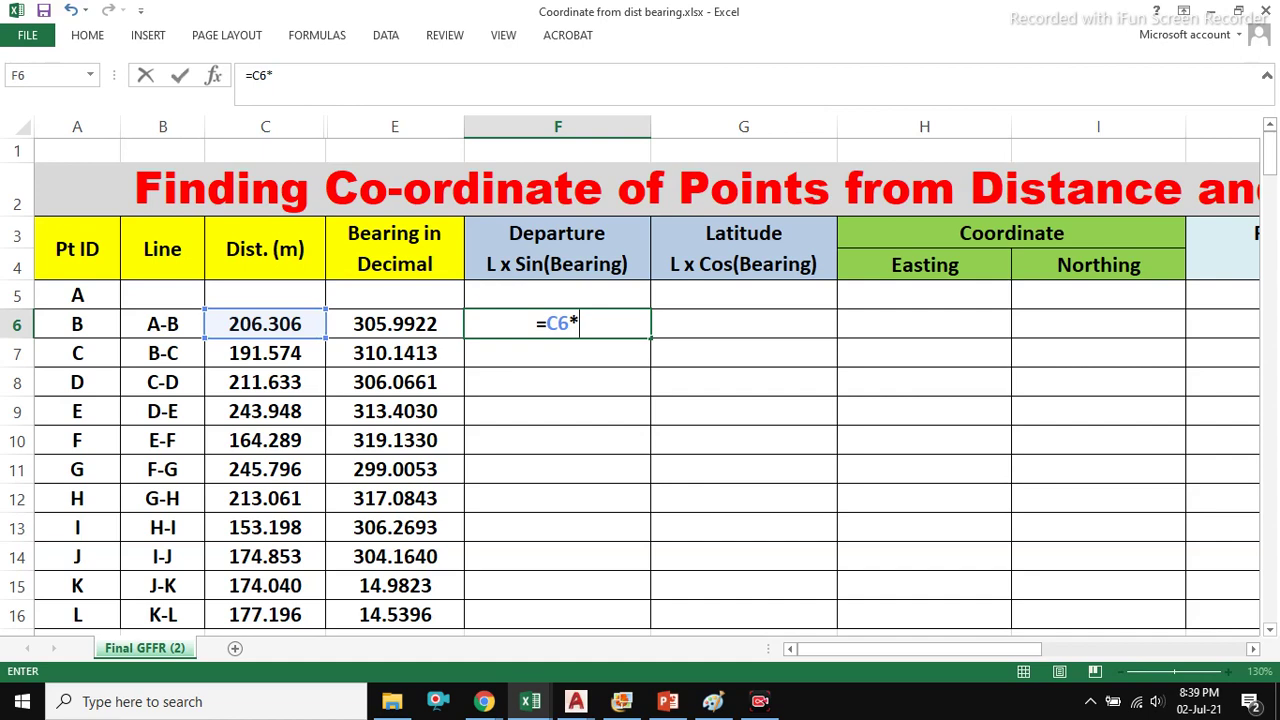
pyautogui.write('SIN')
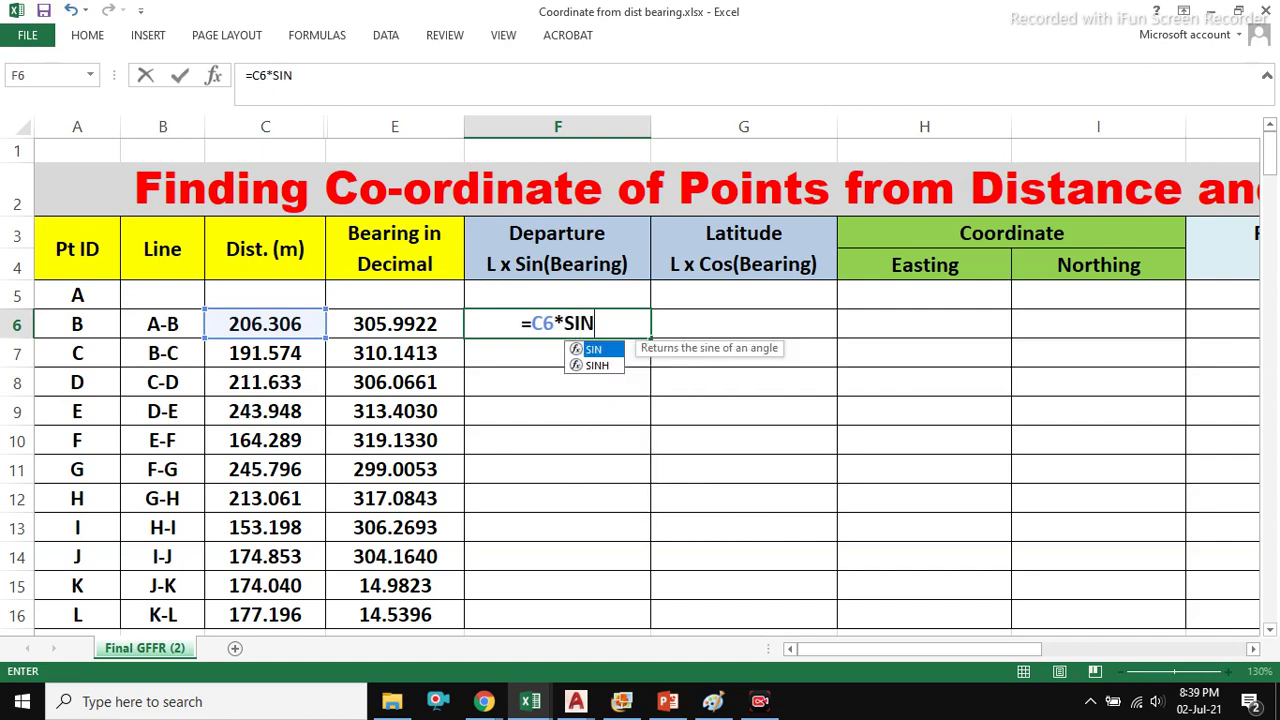
pyautogui.write('(')
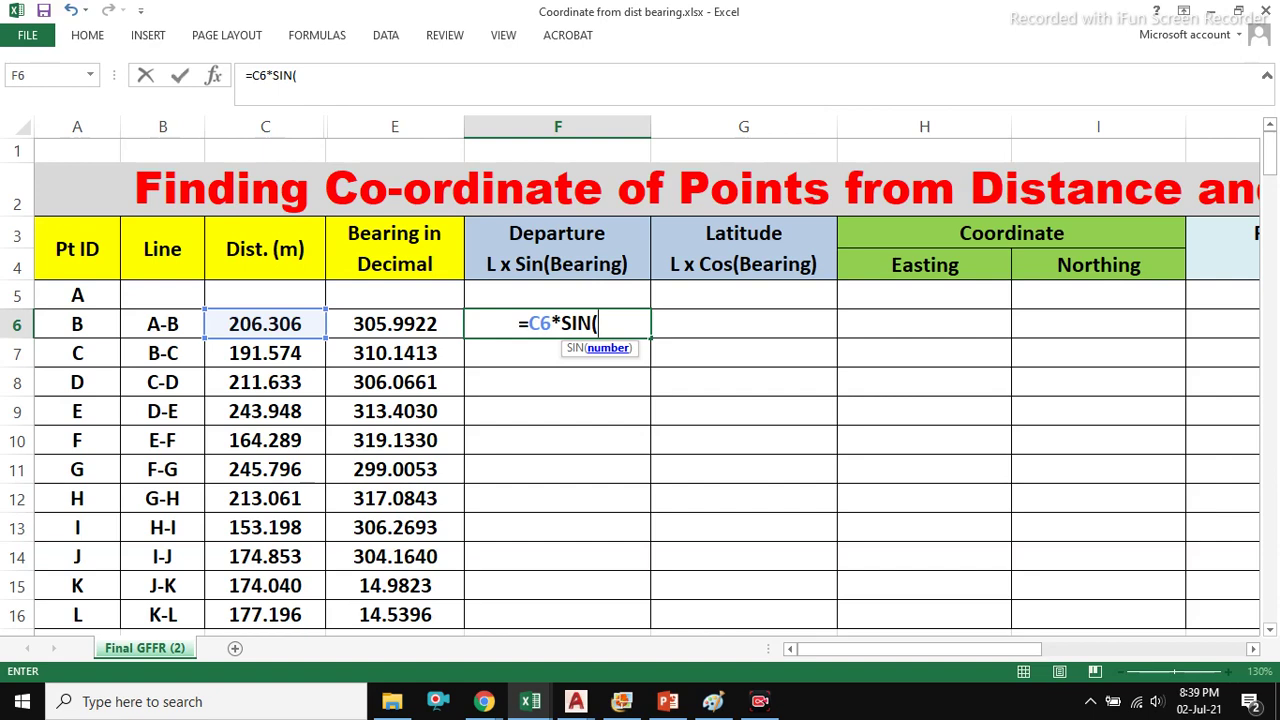
pyautogui.write('RAD')
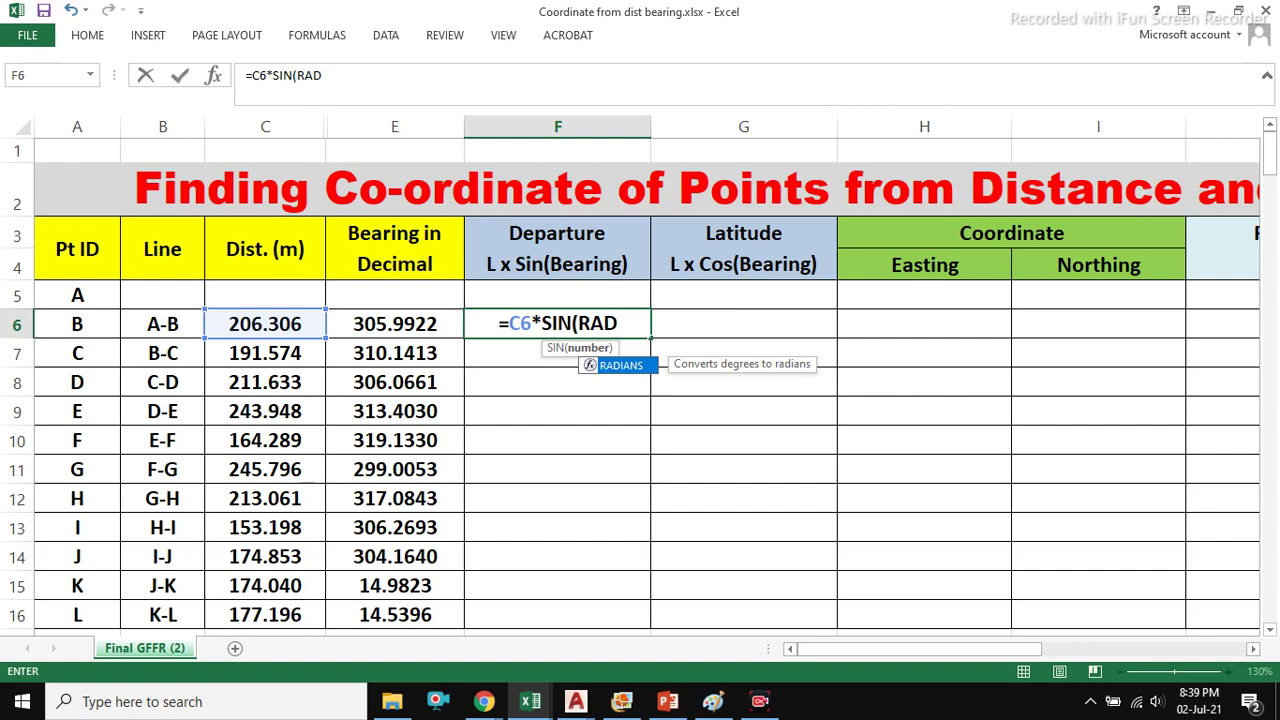
pyautogui.press('Tab')
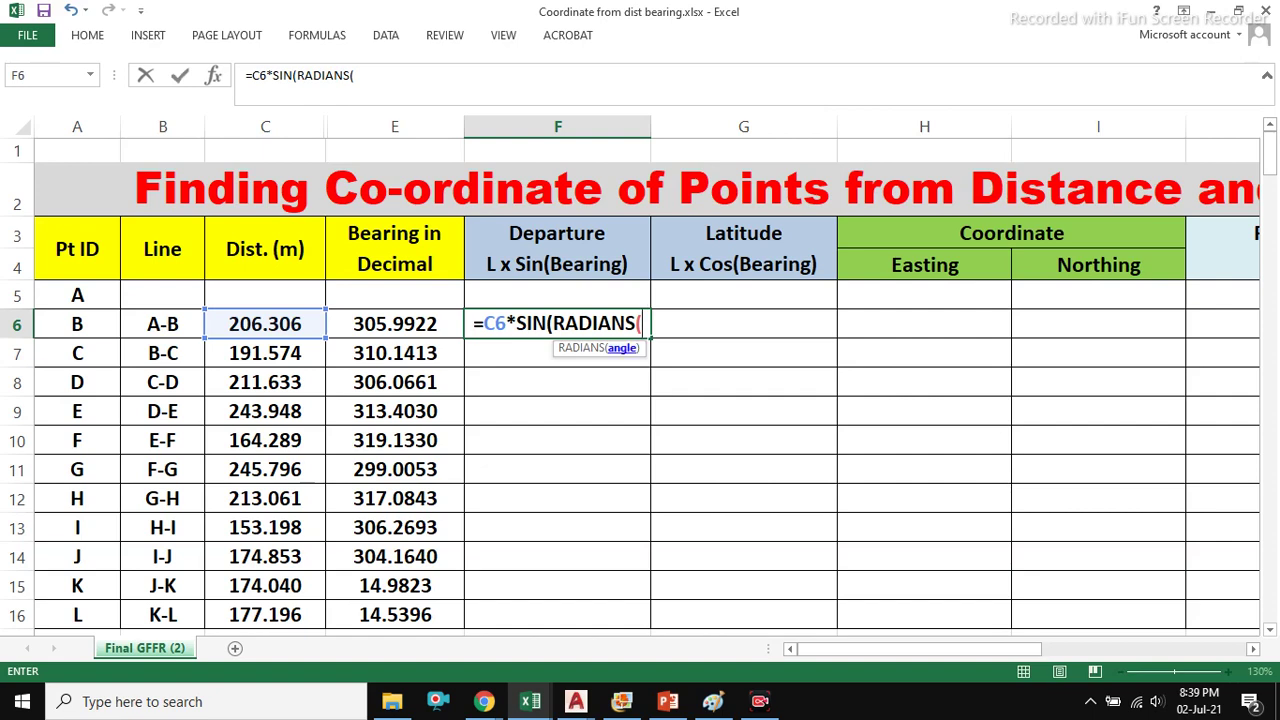
pyautogui.click(394, 323)
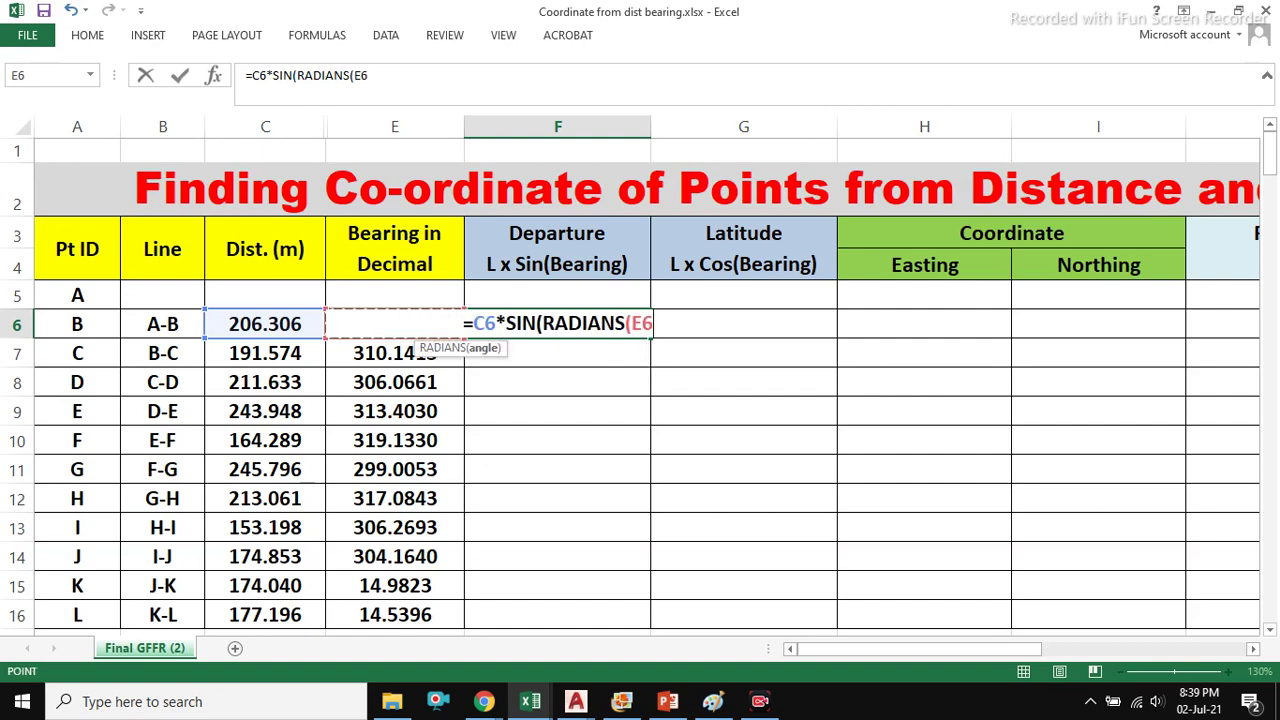
pyautogui.write(')')
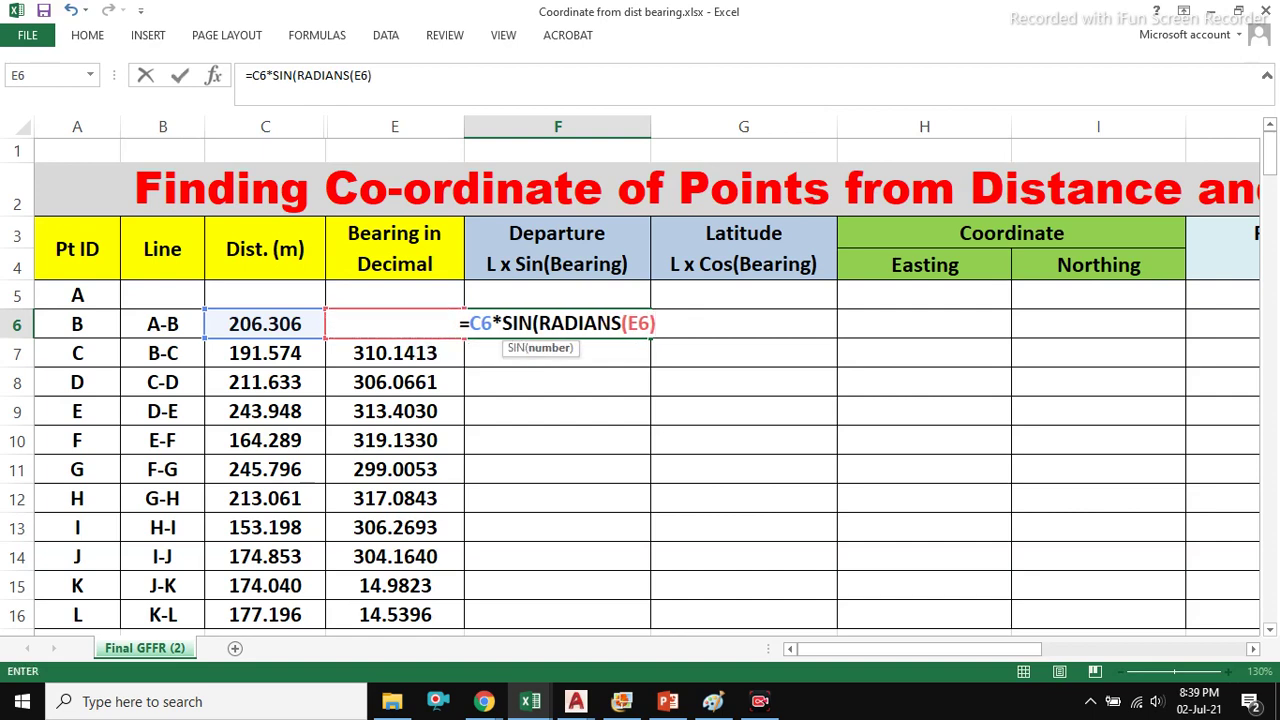
pyautogui.write(')')
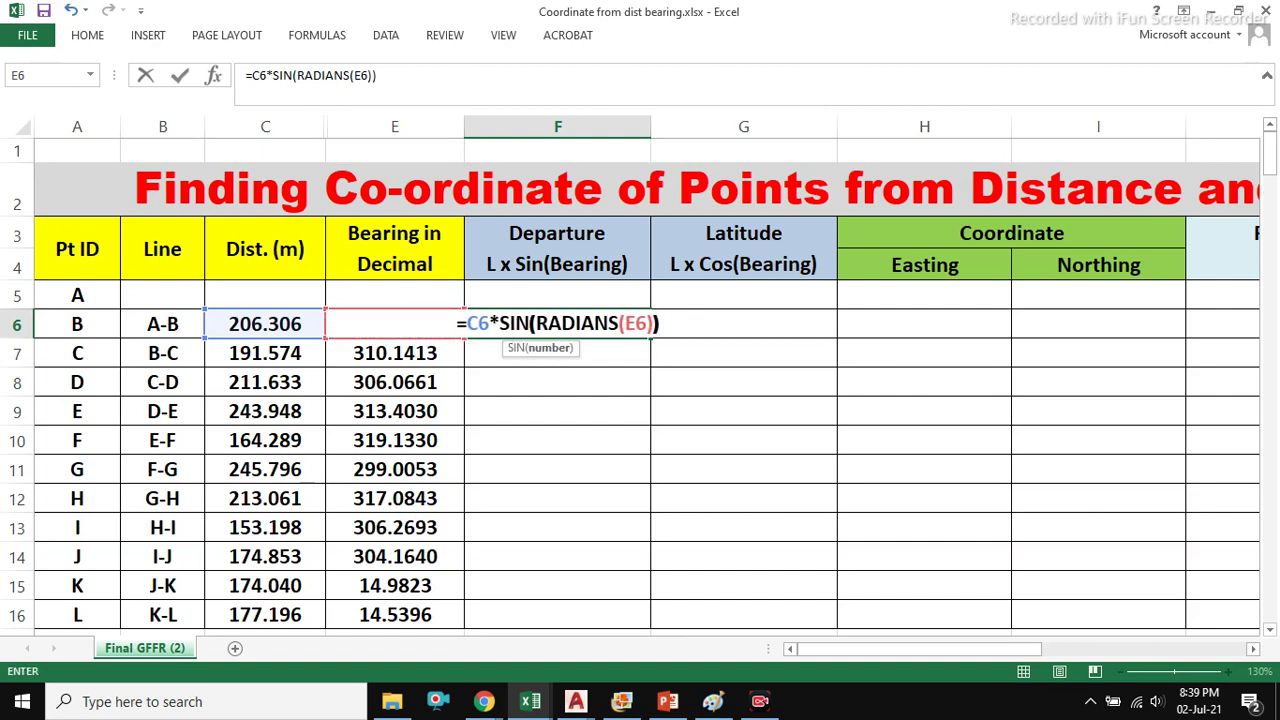
pyautogui.press('Return')
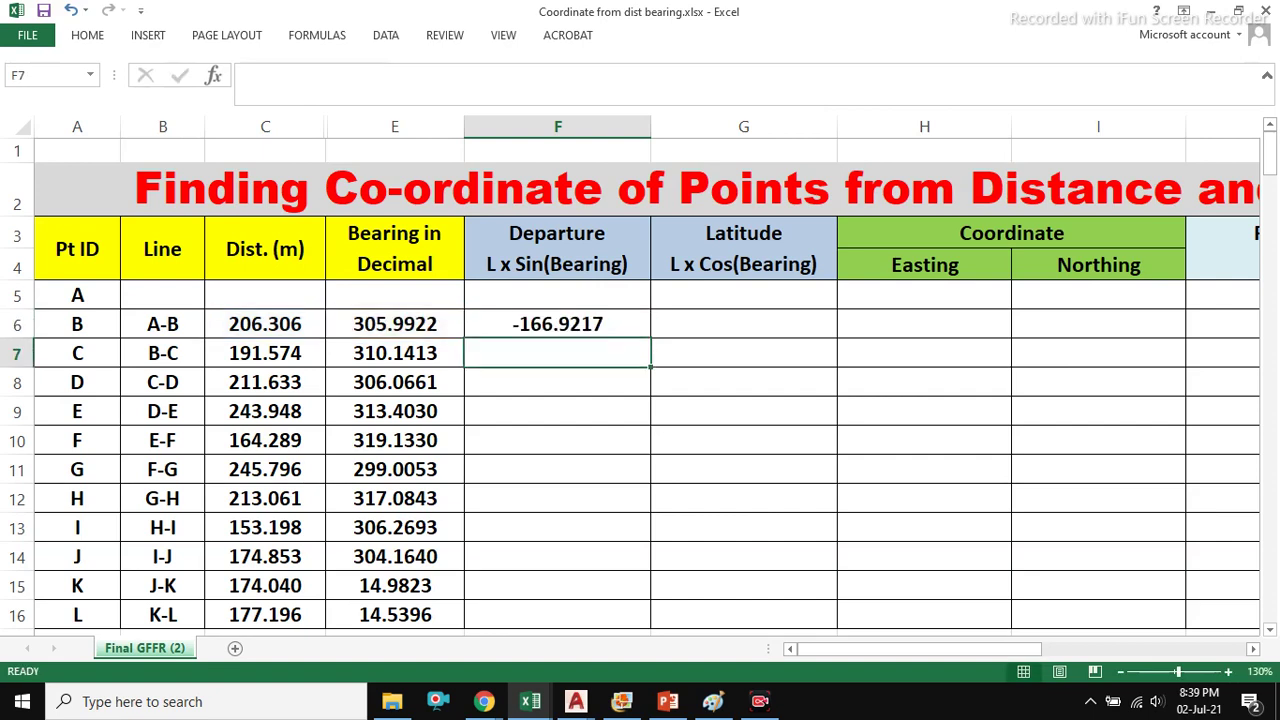
# - Review the departure formula in F6 and fill it down the Departure column through line K-L
pyautogui.doubleClick(636, 324)
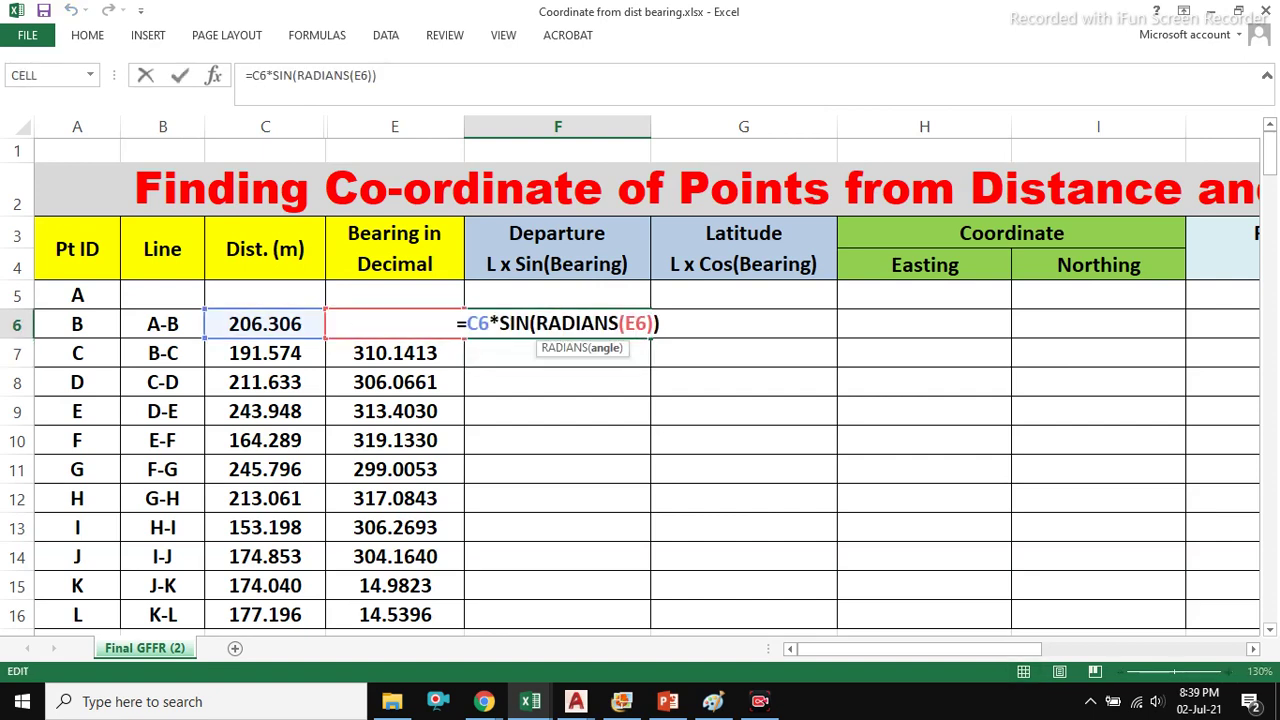
pyautogui.press('End')
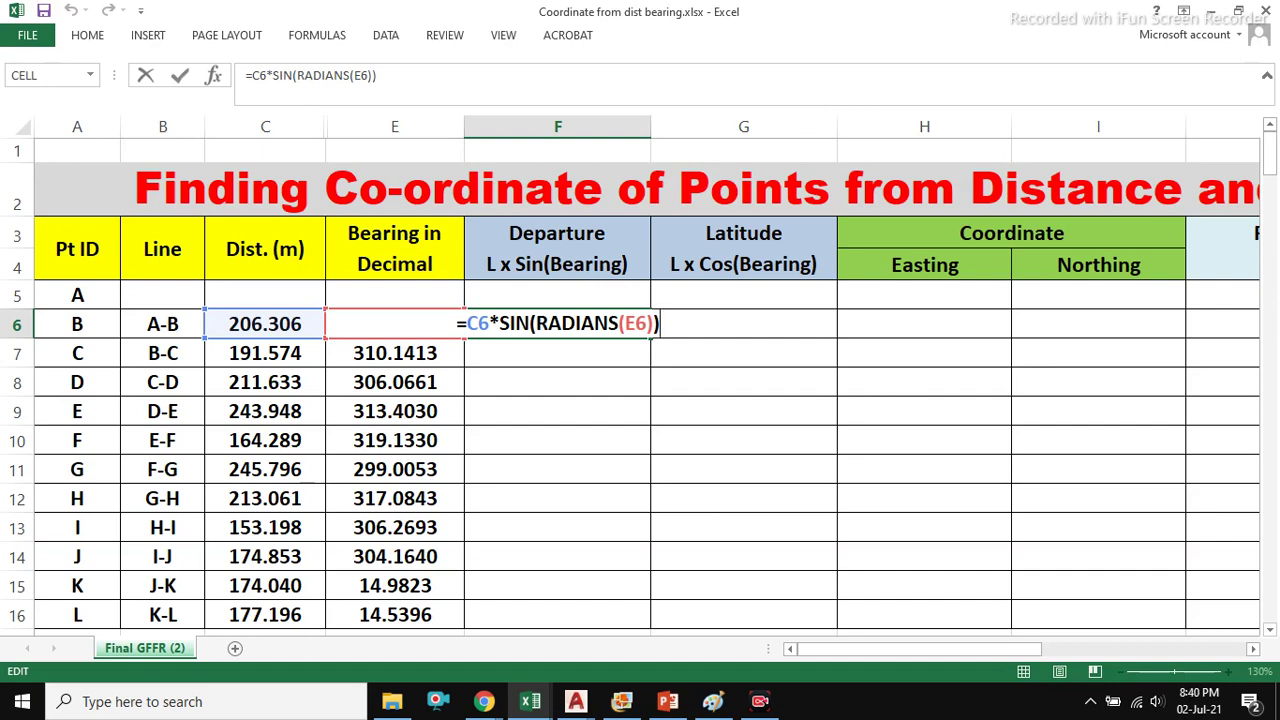
pyautogui.press('Return')
pyautogui.click(557, 324)
pyautogui.doubleClick(650, 338)
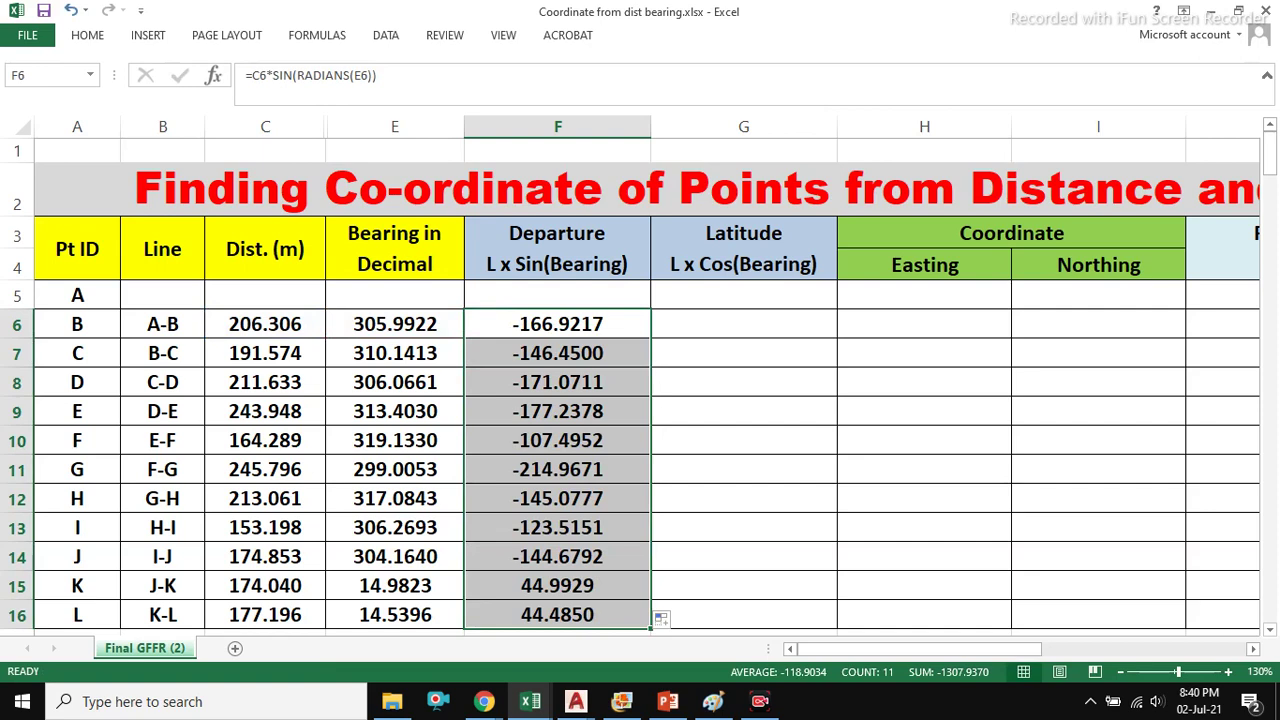
# - Check the cell references in the departure formulas for lines A-B and B-C
pyautogui.click(557, 498)
pyautogui.doubleClick(581, 324)
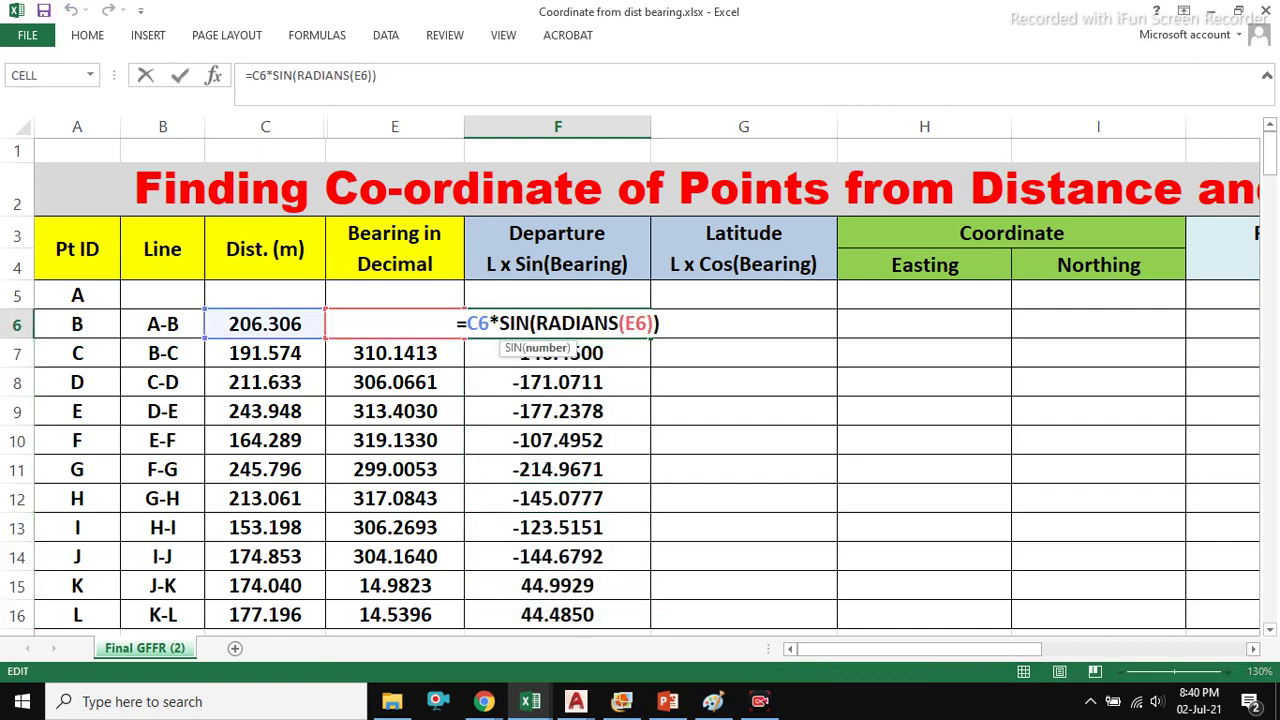
pyautogui.press('Escape')
pyautogui.click(617, 352)
pyautogui.doubleClick(617, 352)
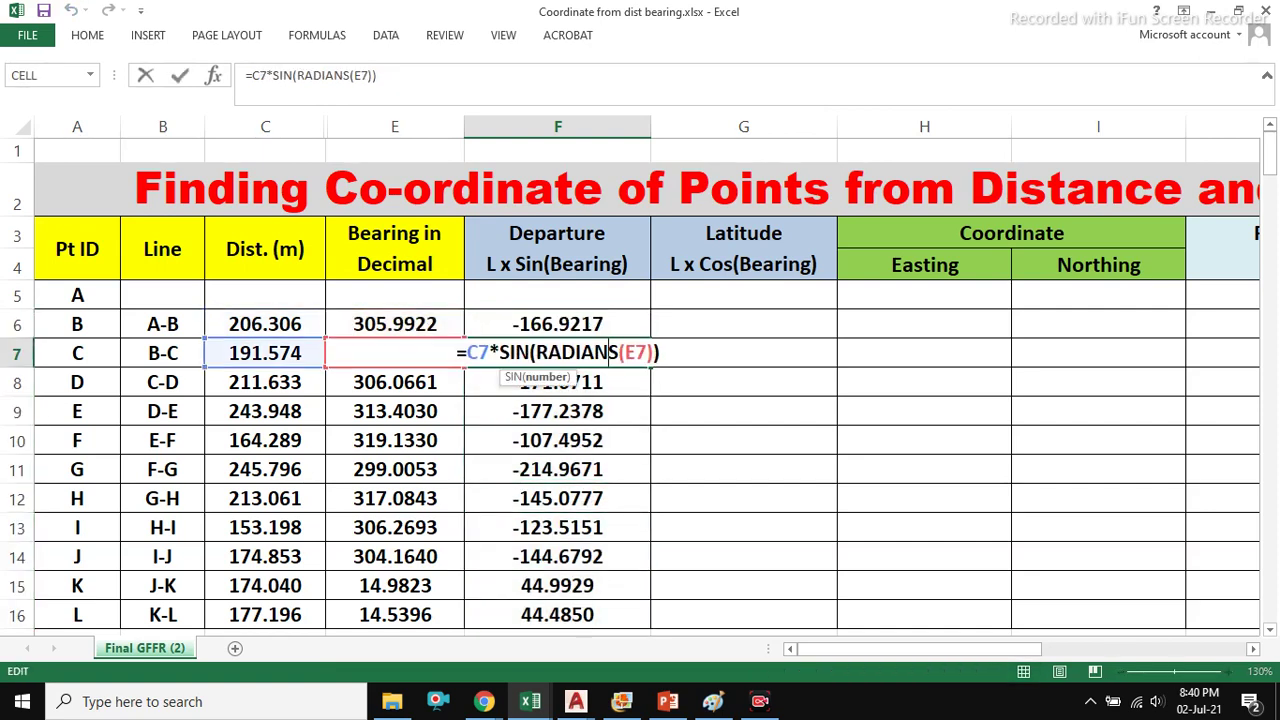
pyautogui.press('Escape')
pyautogui.press('Up')
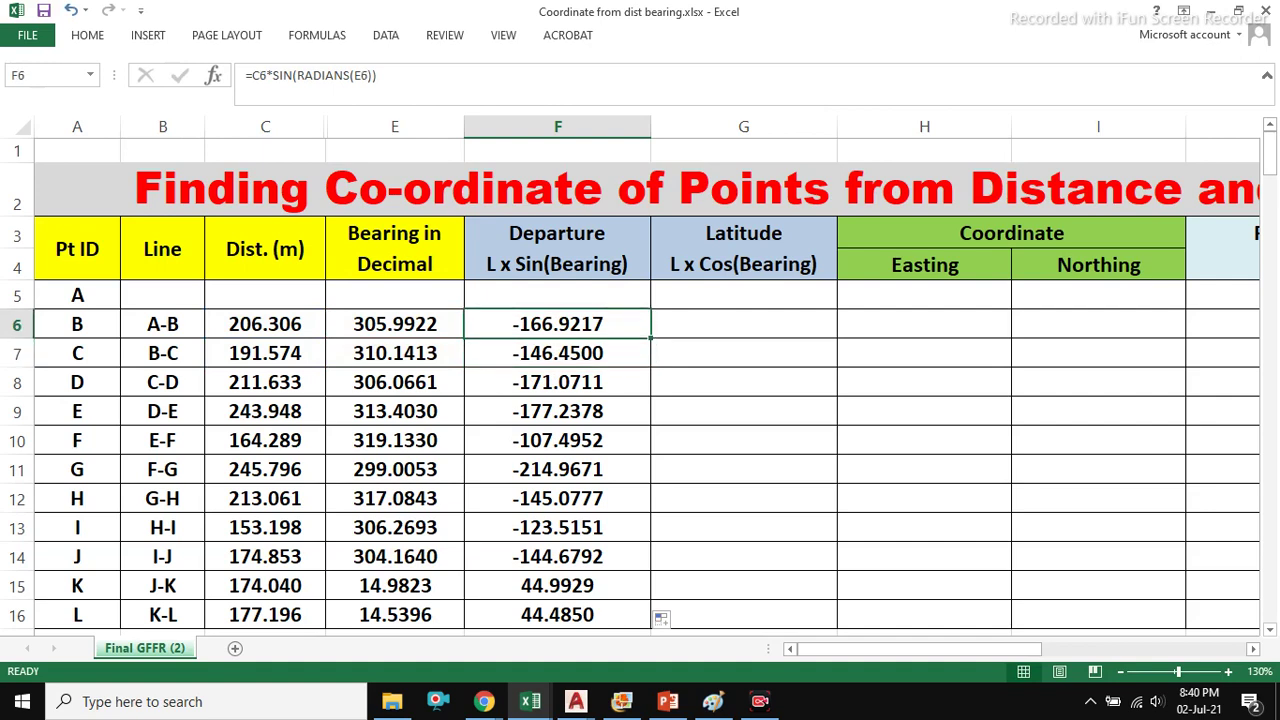
# - Enter the latitude formula =C6*COS(RADIANS(E6)) for line A-B in cell G6
pyautogui.press('Right')
pyautogui.write('=')
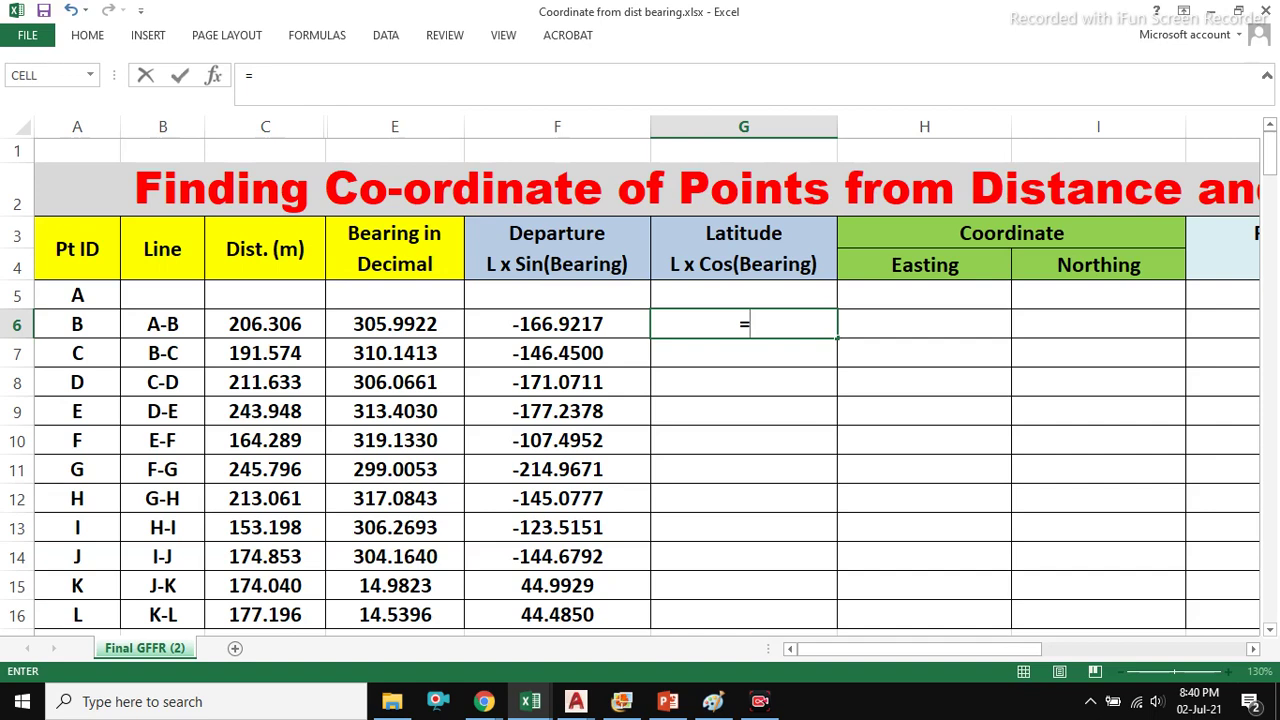
pyautogui.click(265, 324)
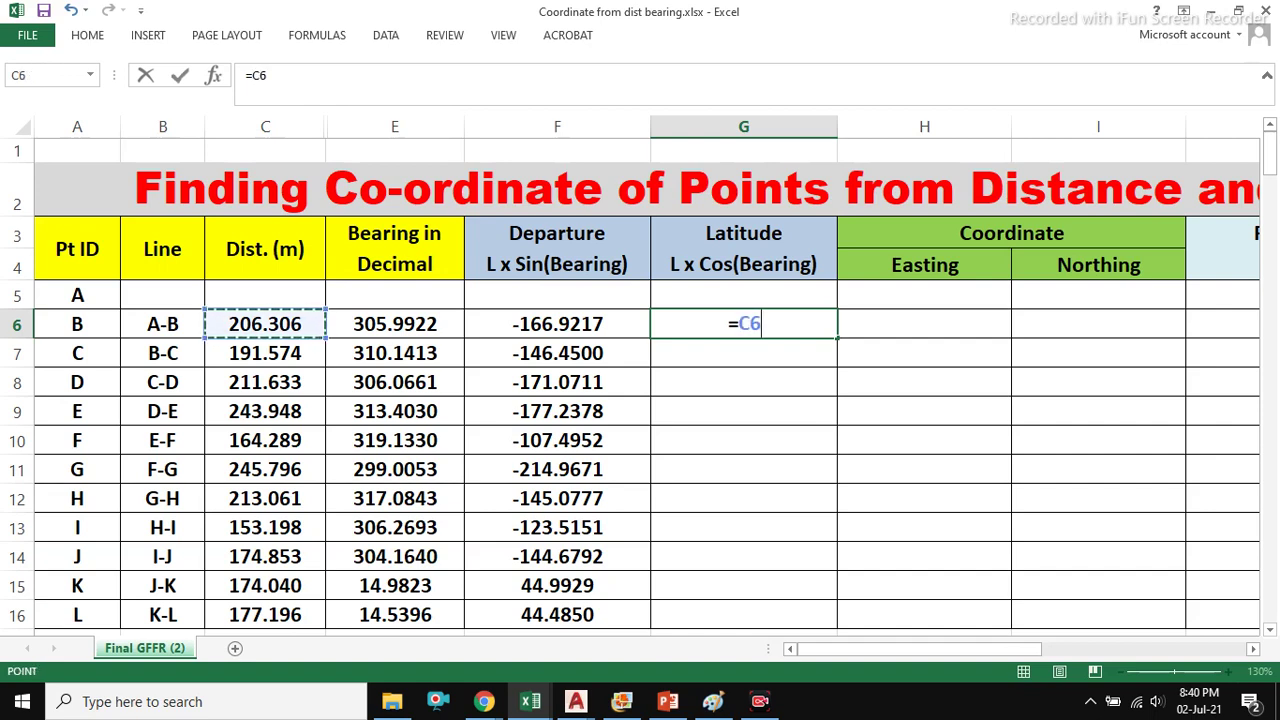
pyautogui.write('*')
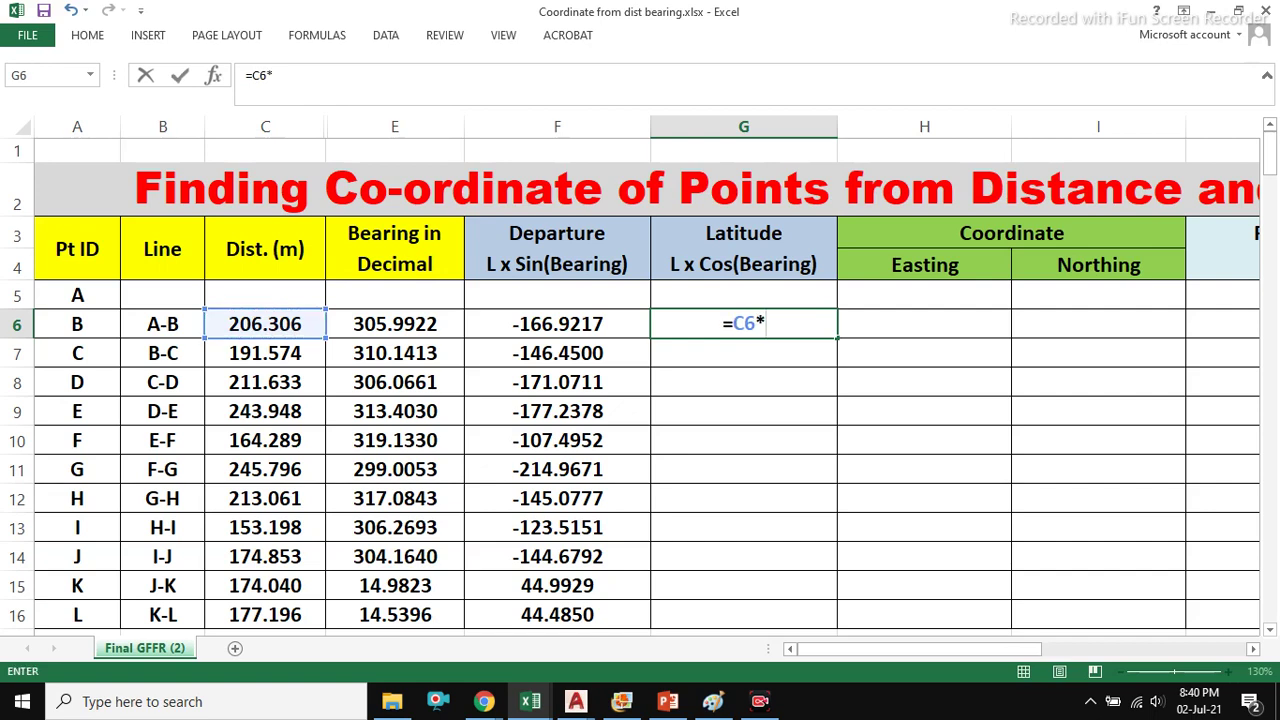
pyautogui.write('COS(')
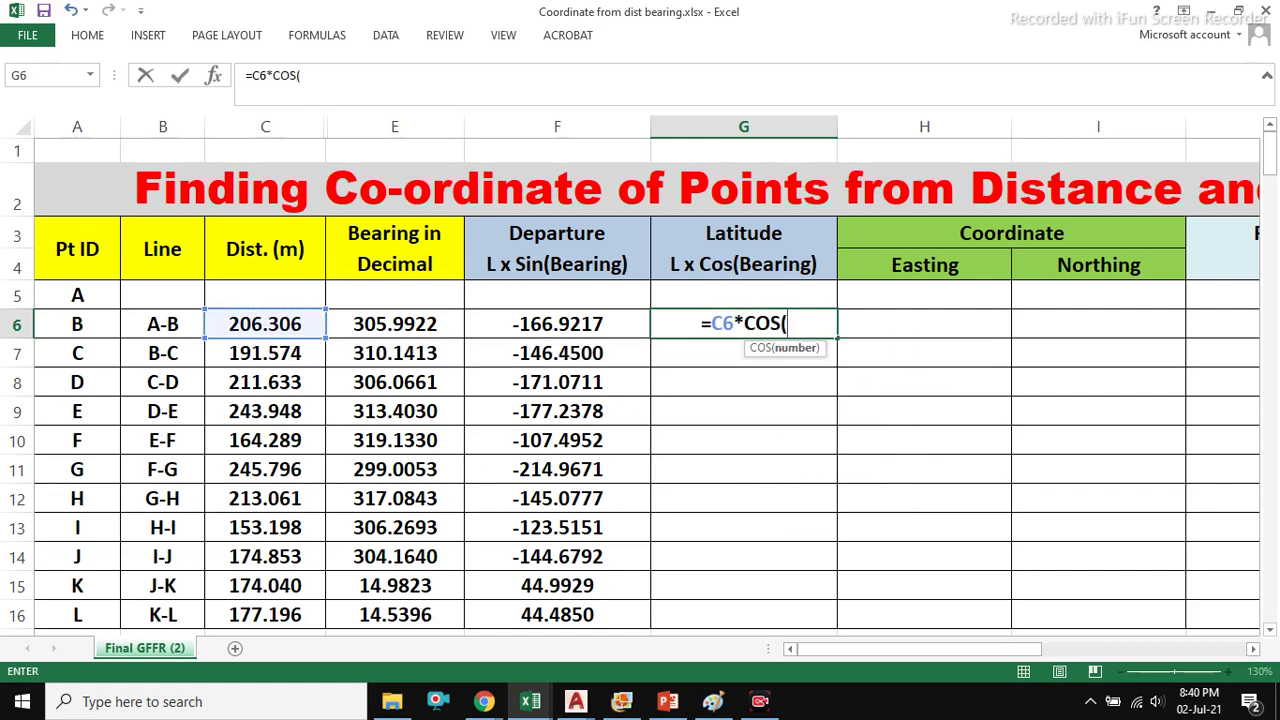
pyautogui.write('RA')
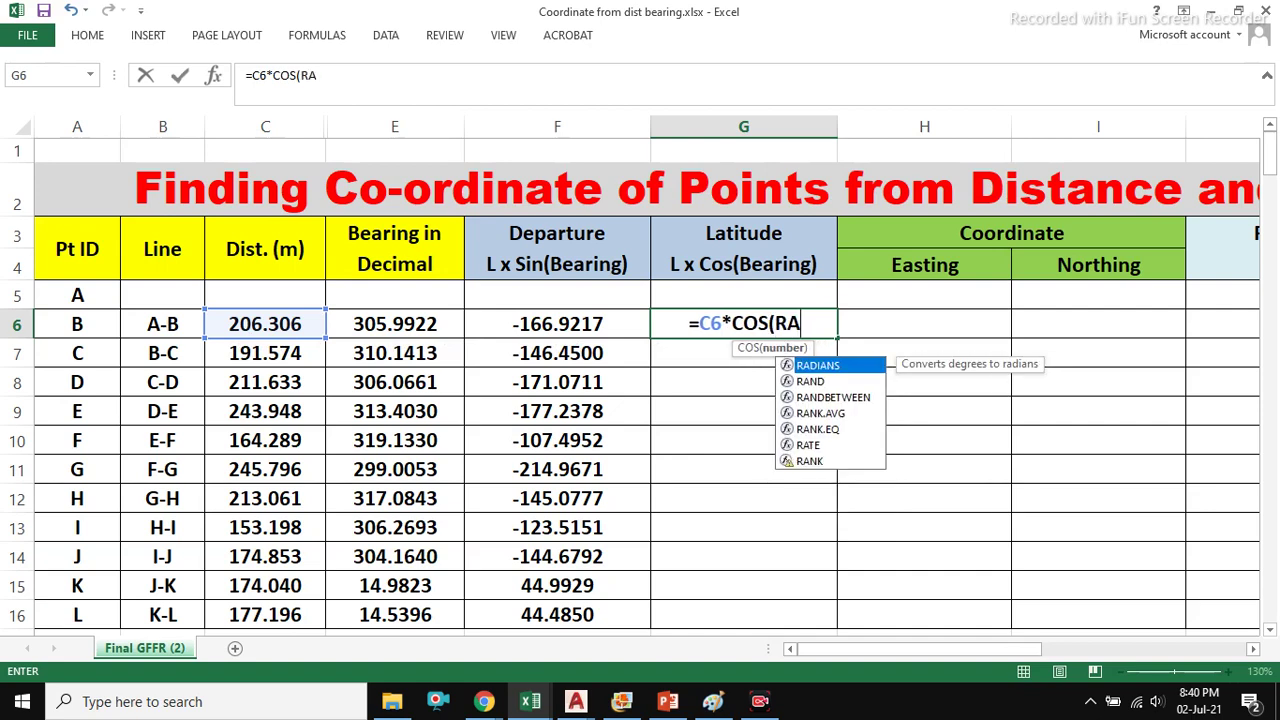
pyautogui.press('Tab')
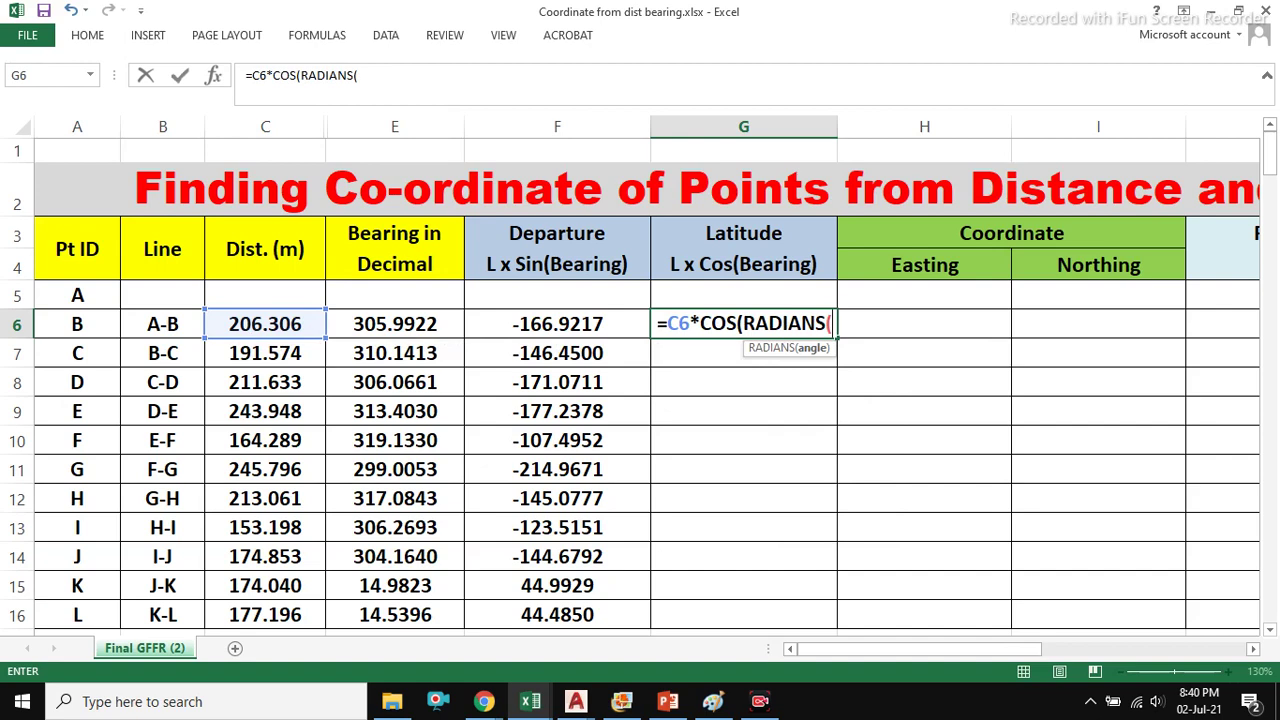
pyautogui.click(395, 324)
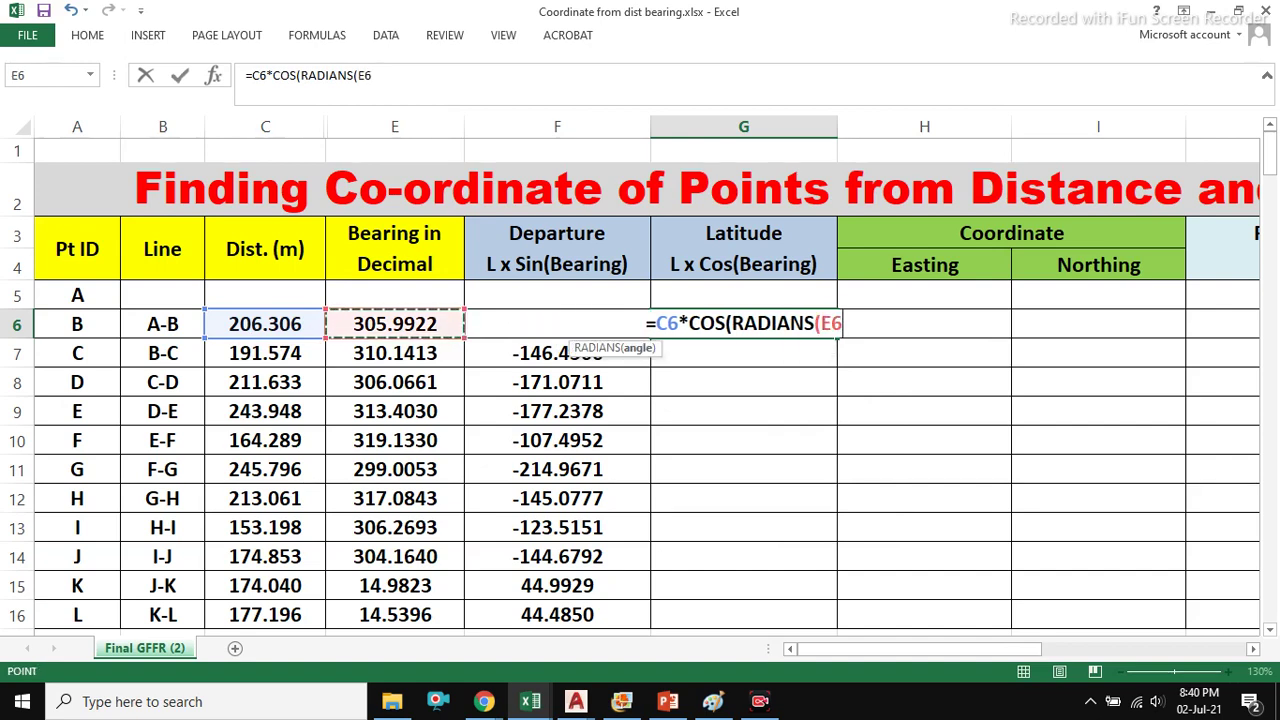
pyautogui.write('))')
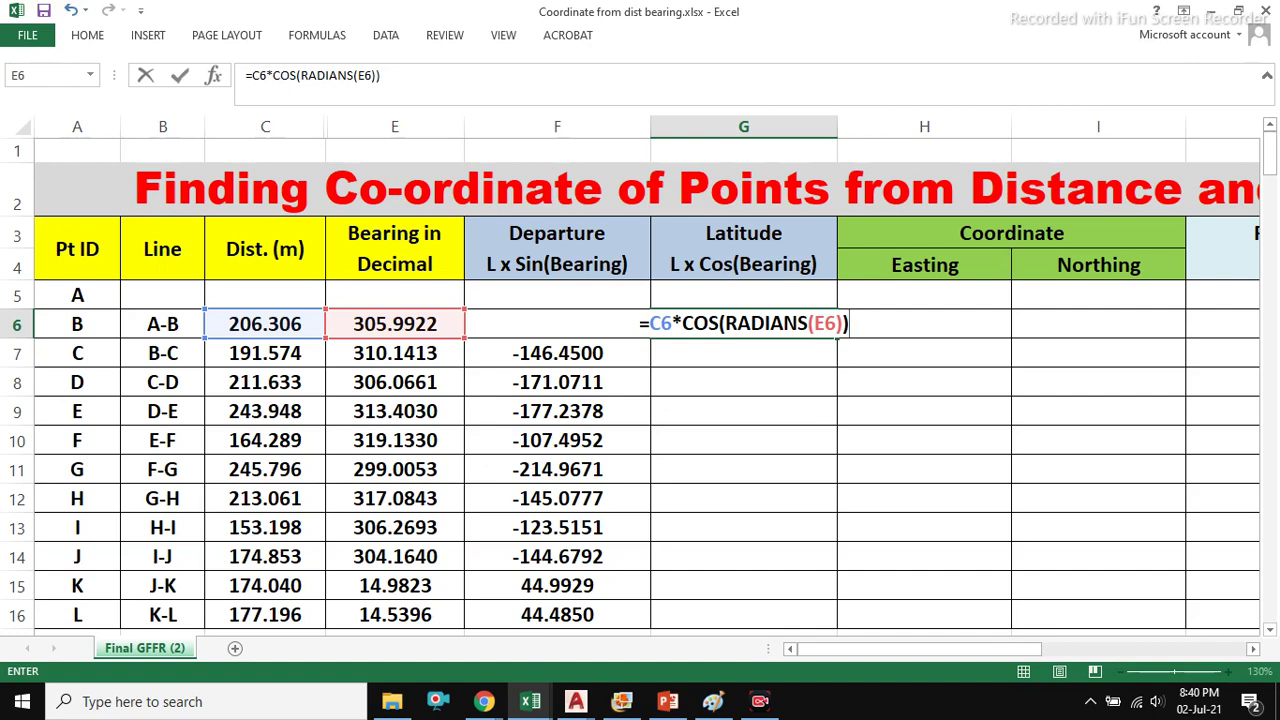
pyautogui.press('Return')
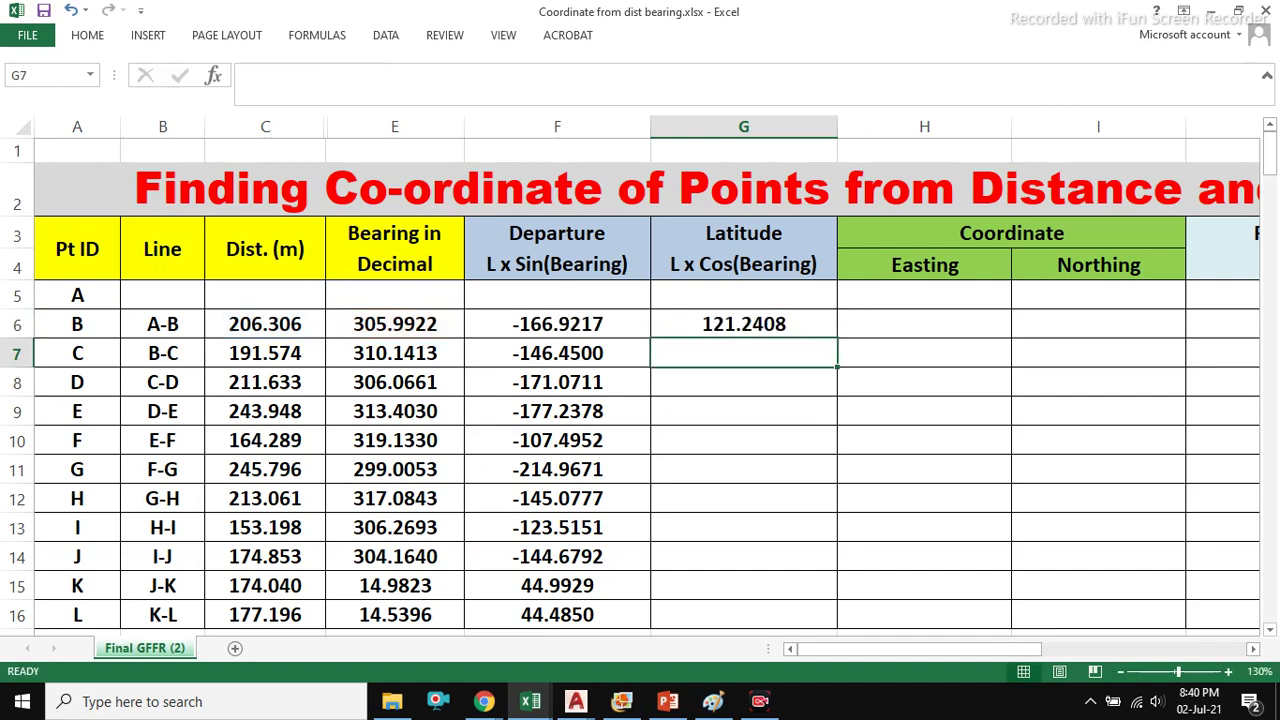
# - Fill the latitude formula from G6 down the Latitude column through line K-L
pyautogui.click(744, 324)
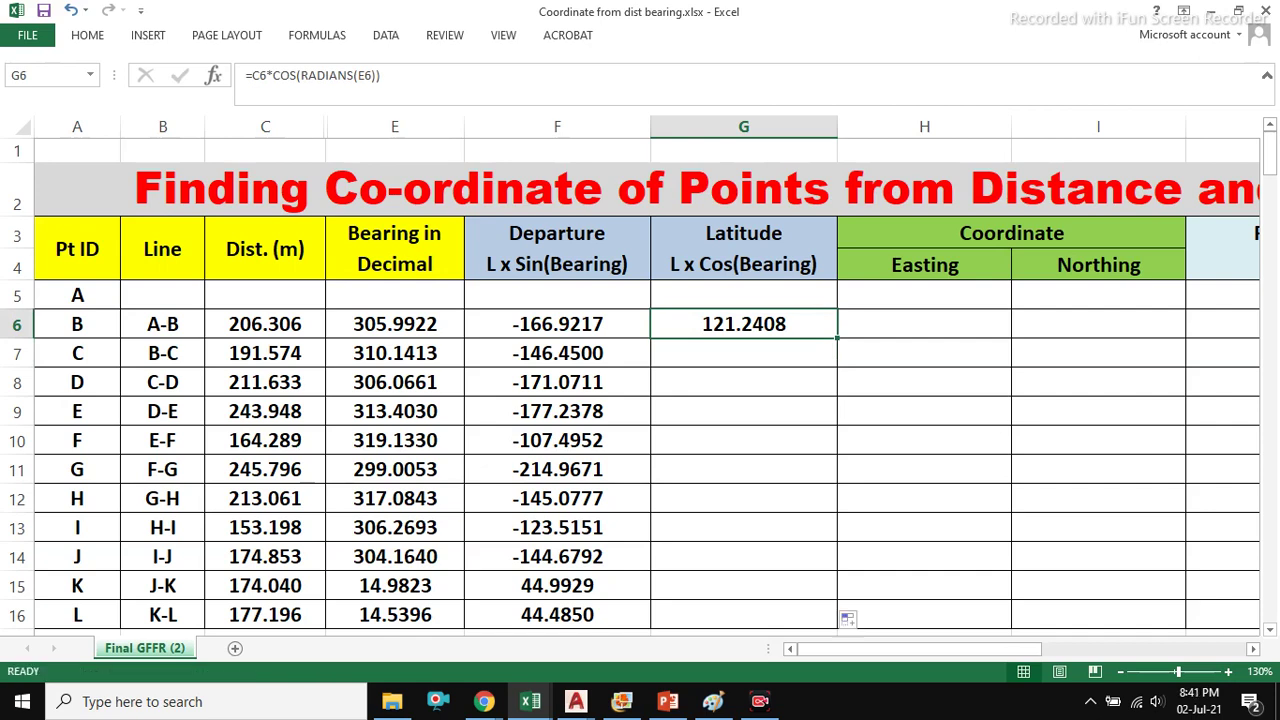
pyautogui.doubleClick(837, 338)
pyautogui.click(744, 324)
# - Examine the distance and bearing of line A-B, its starting point A, and line B-C
pyautogui.click(924, 324)
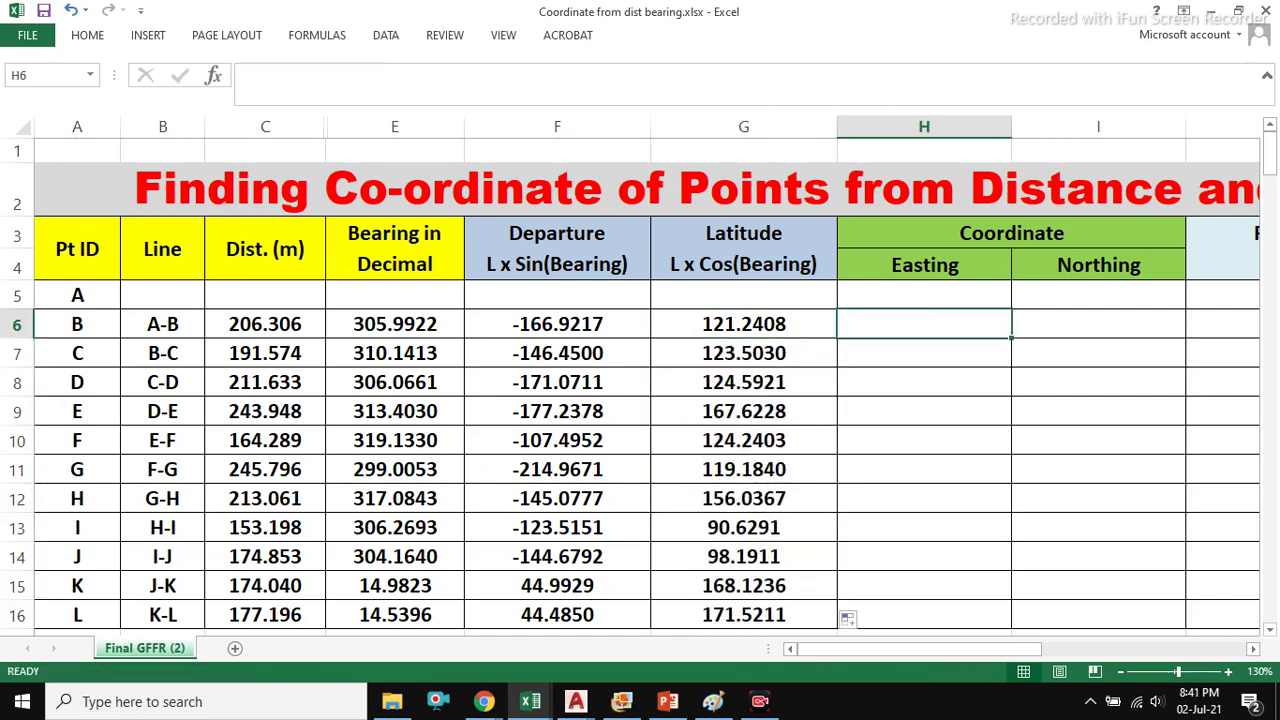
pyautogui.click(162, 324)
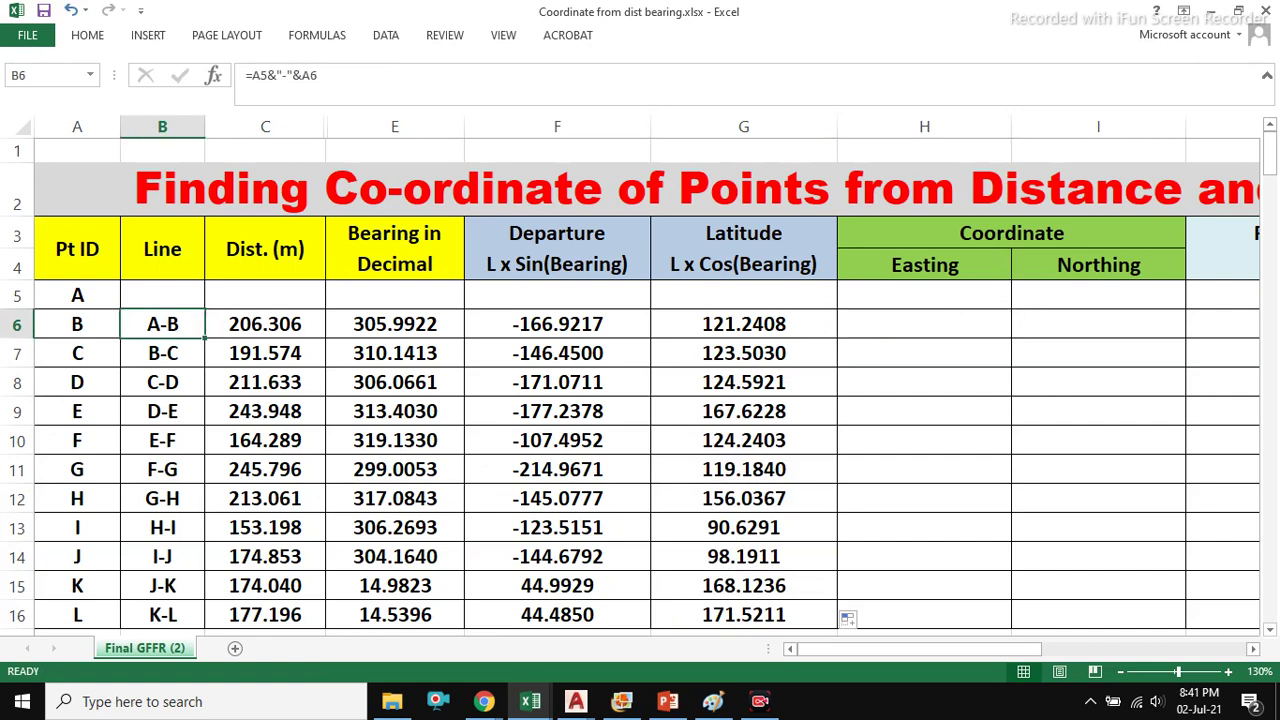
pyautogui.press('Right')
pyautogui.press('Right')
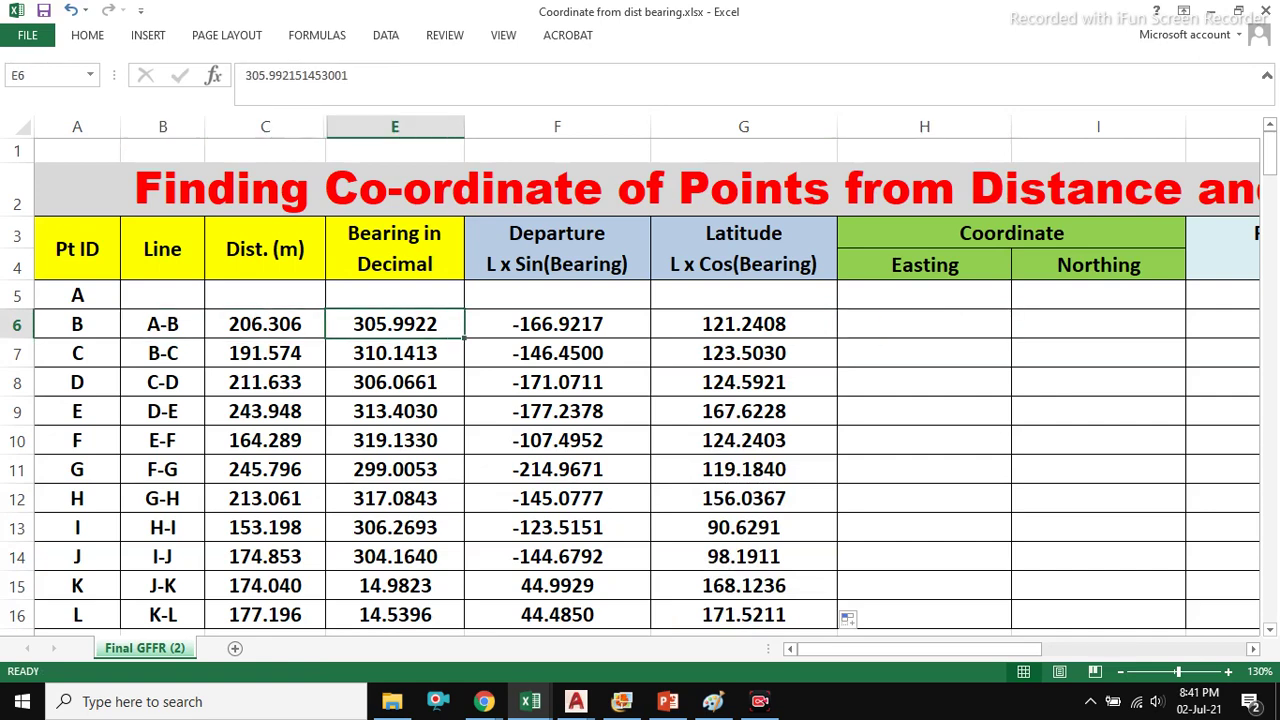
pyautogui.click(162, 324)
pyautogui.click(77, 295)
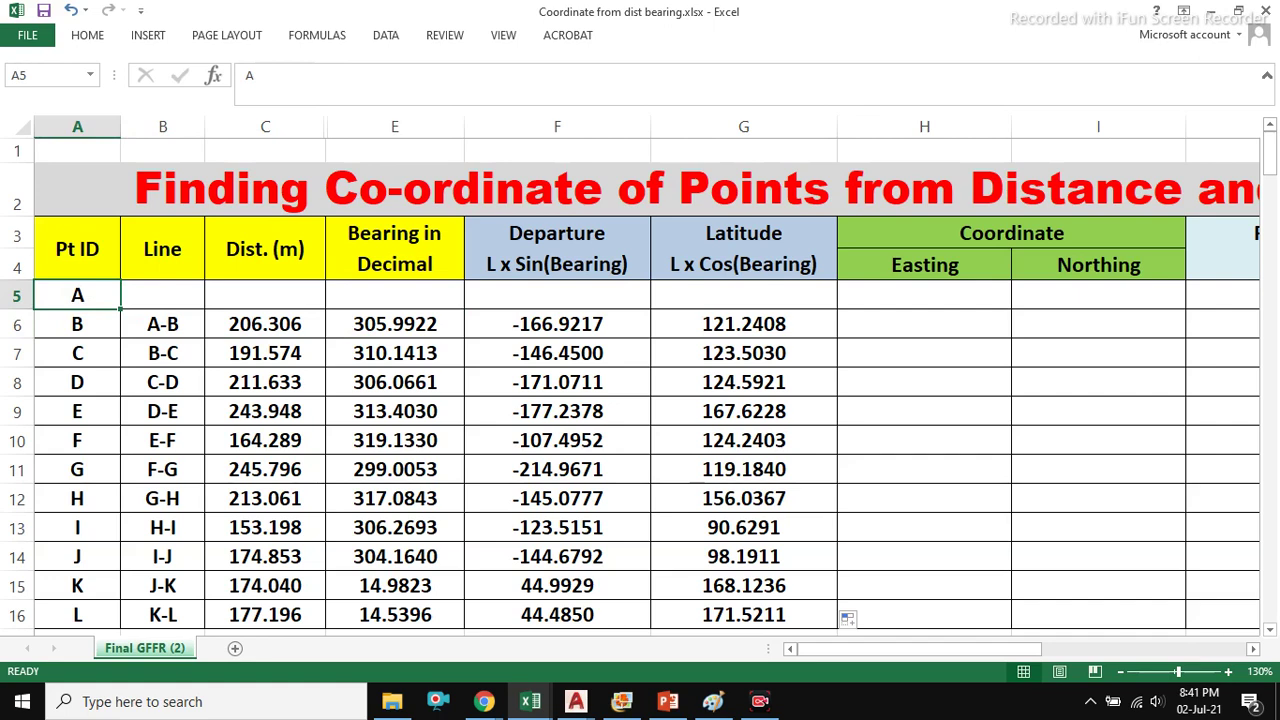
pyautogui.click(162, 353)
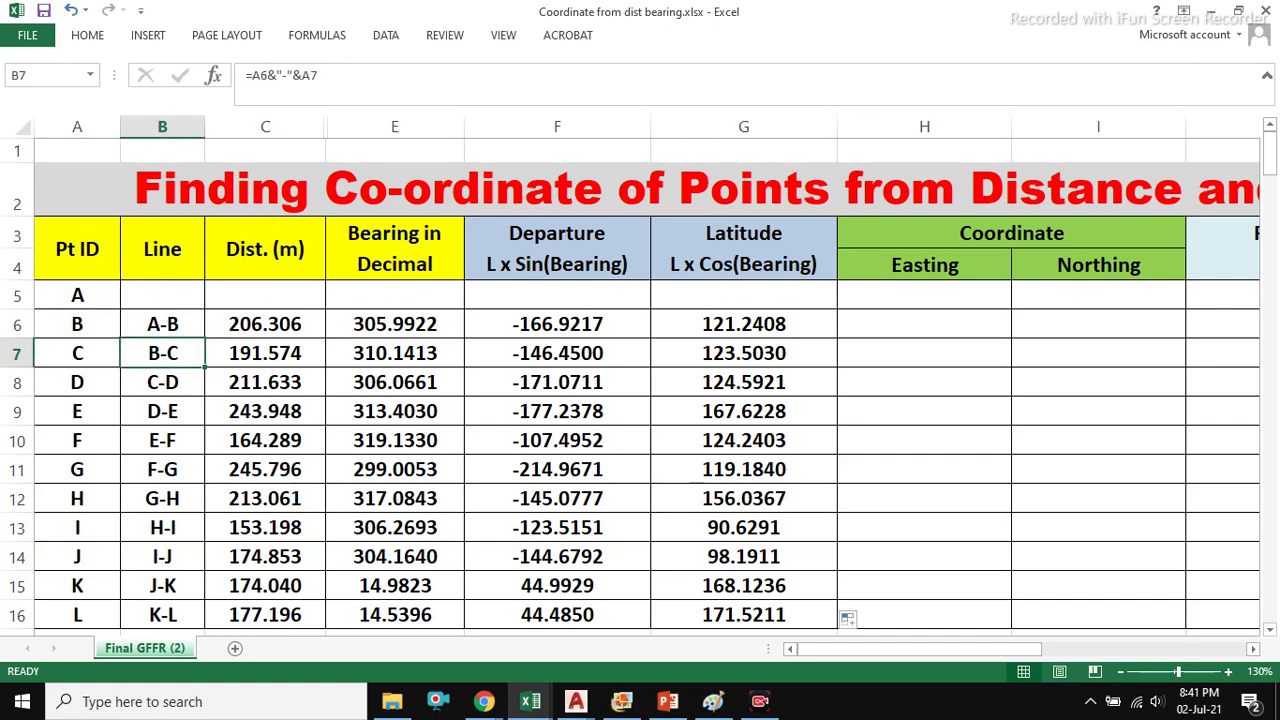
# - Set the starting coordinate of point A to Easting 10000 and Northing 10000
pyautogui.click(924, 295)
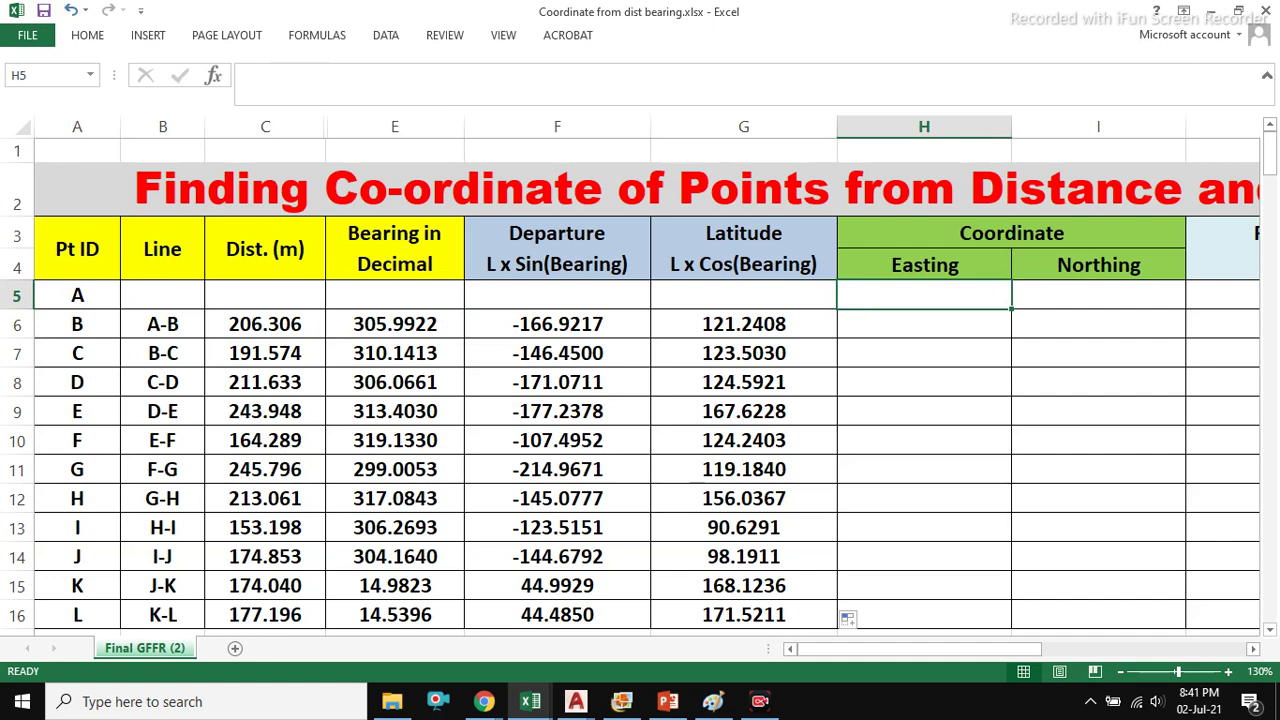
pyautogui.write('10000')
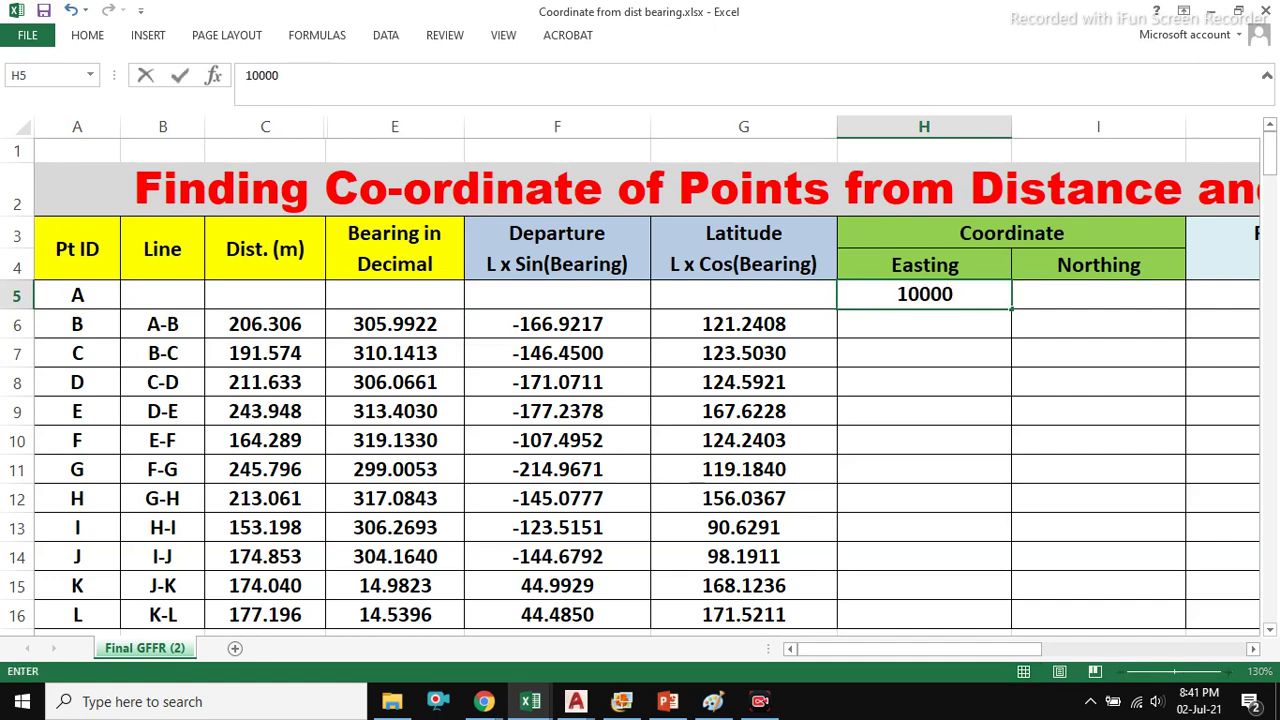
pyautogui.press('Tab')
pyautogui.write('10000')
pyautogui.press('Return')
pyautogui.click(924, 324)
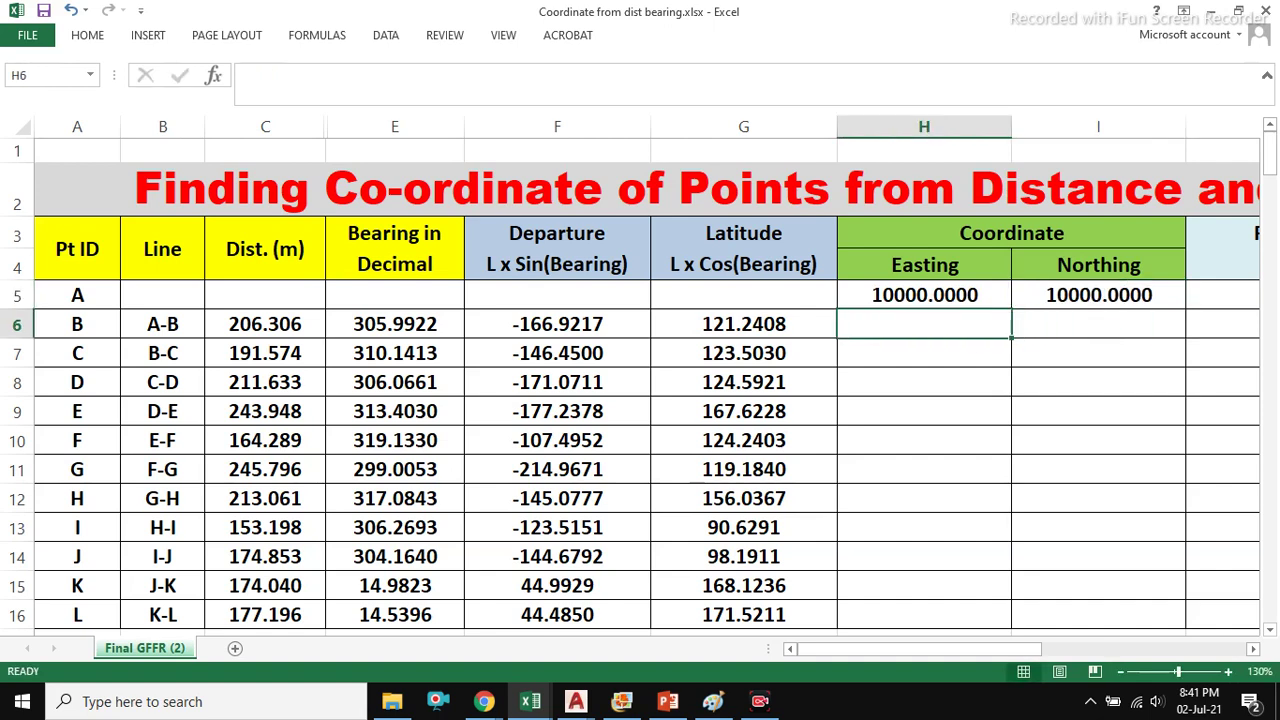
pyautogui.moveTo(924, 295); pyautogui.dragTo(1098, 324)
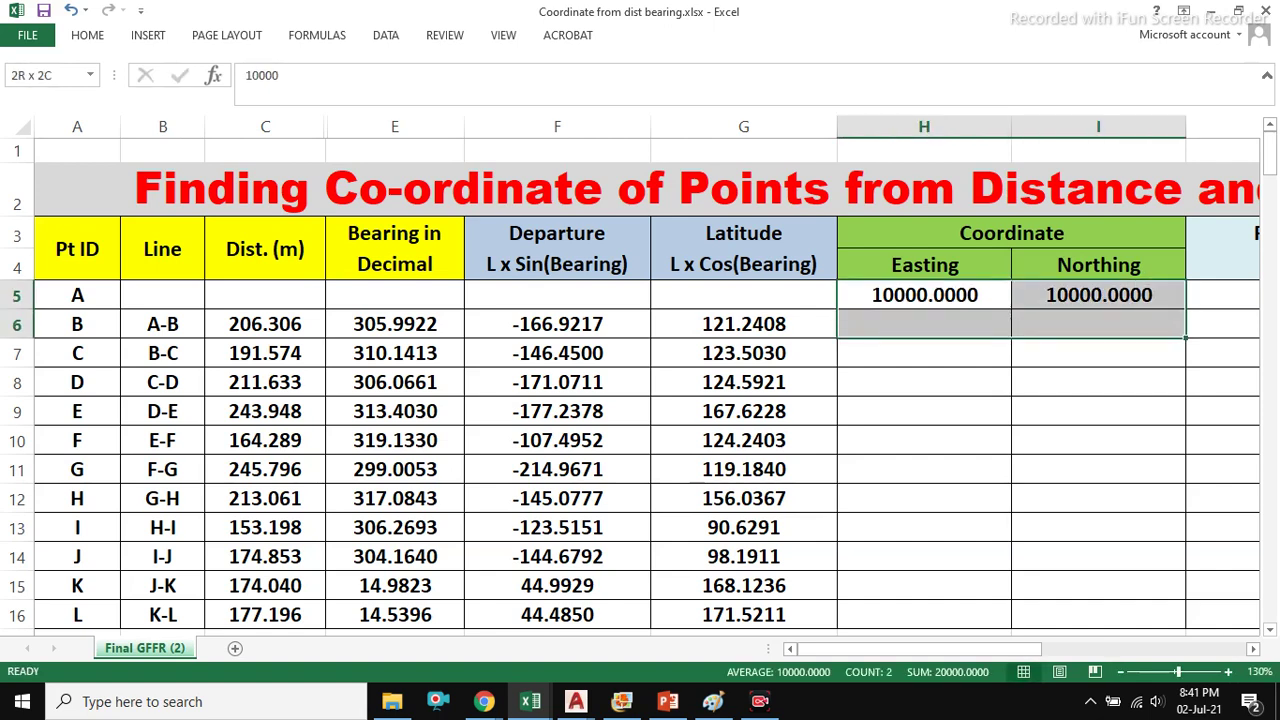
pyautogui.click(924, 295)
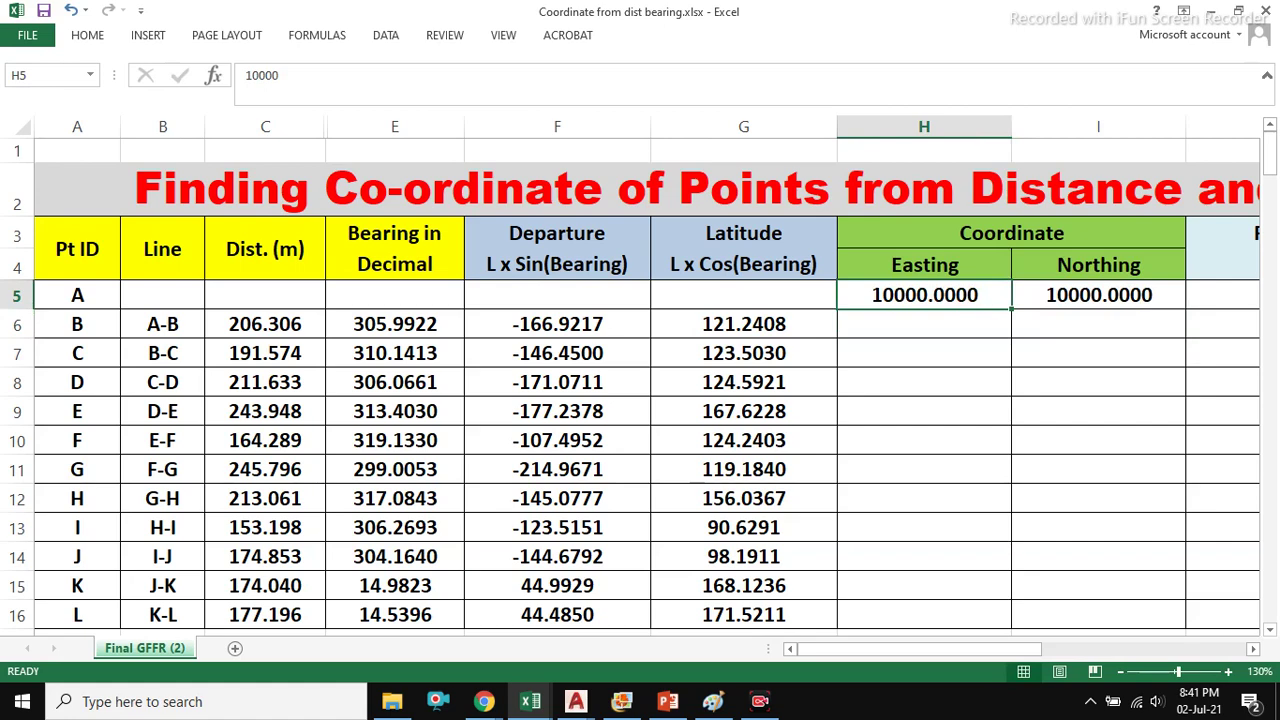
pyautogui.click(924, 324)
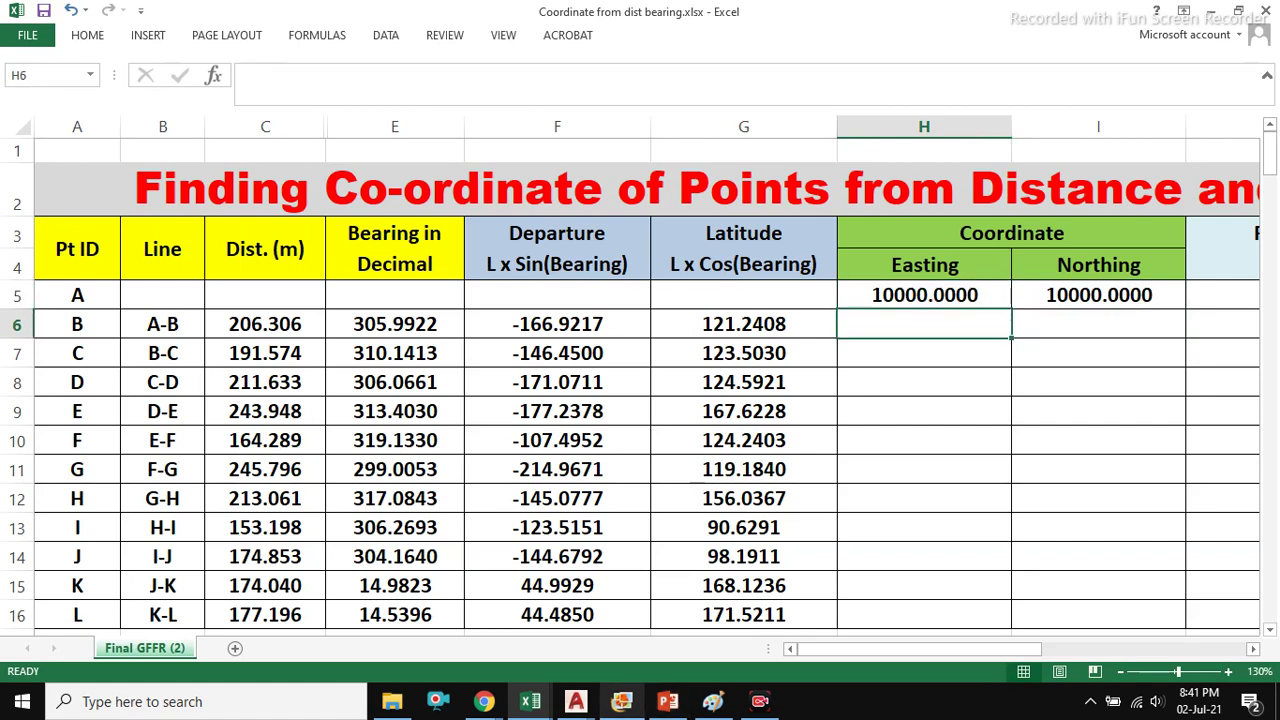
# - Consult the easting and northing rules for point B in the PowerPoint slide and return to the Coordinate from dist bearing workbook in Excel
pyautogui.click(622, 702)
pyautogui.click(668, 702)
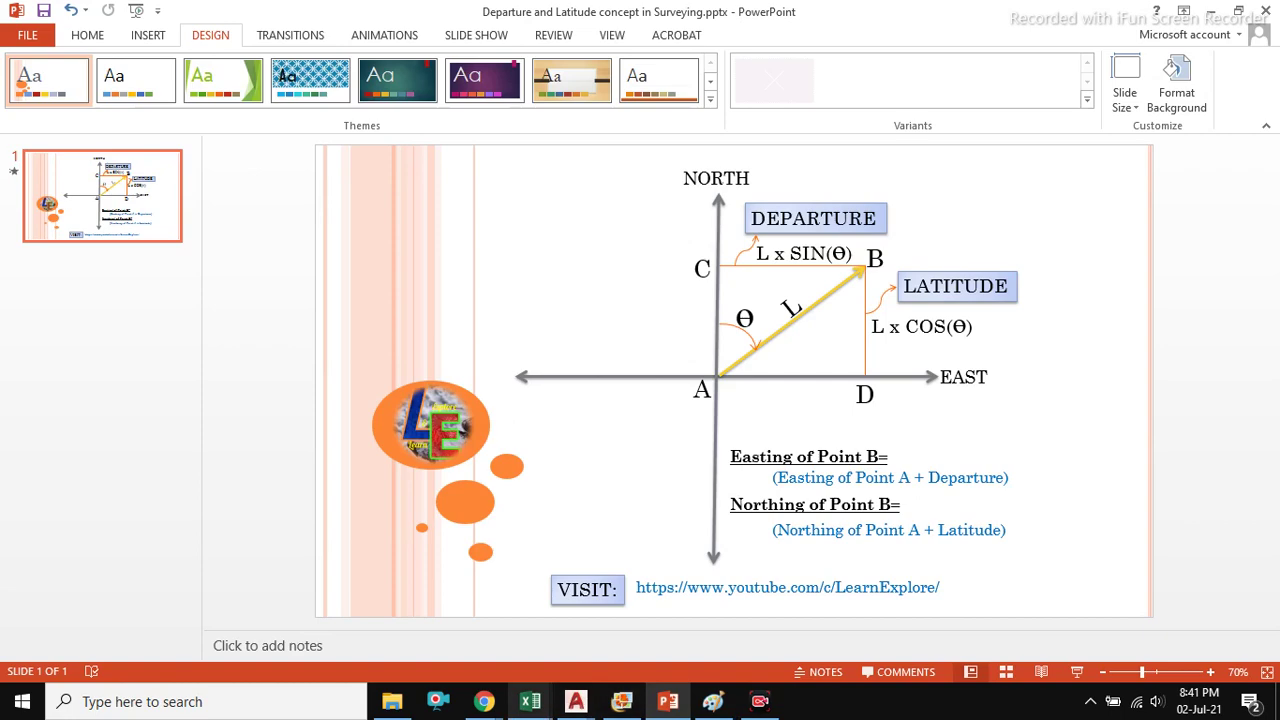
pyautogui.moveTo(530, 701)
pyautogui.click(528, 612)
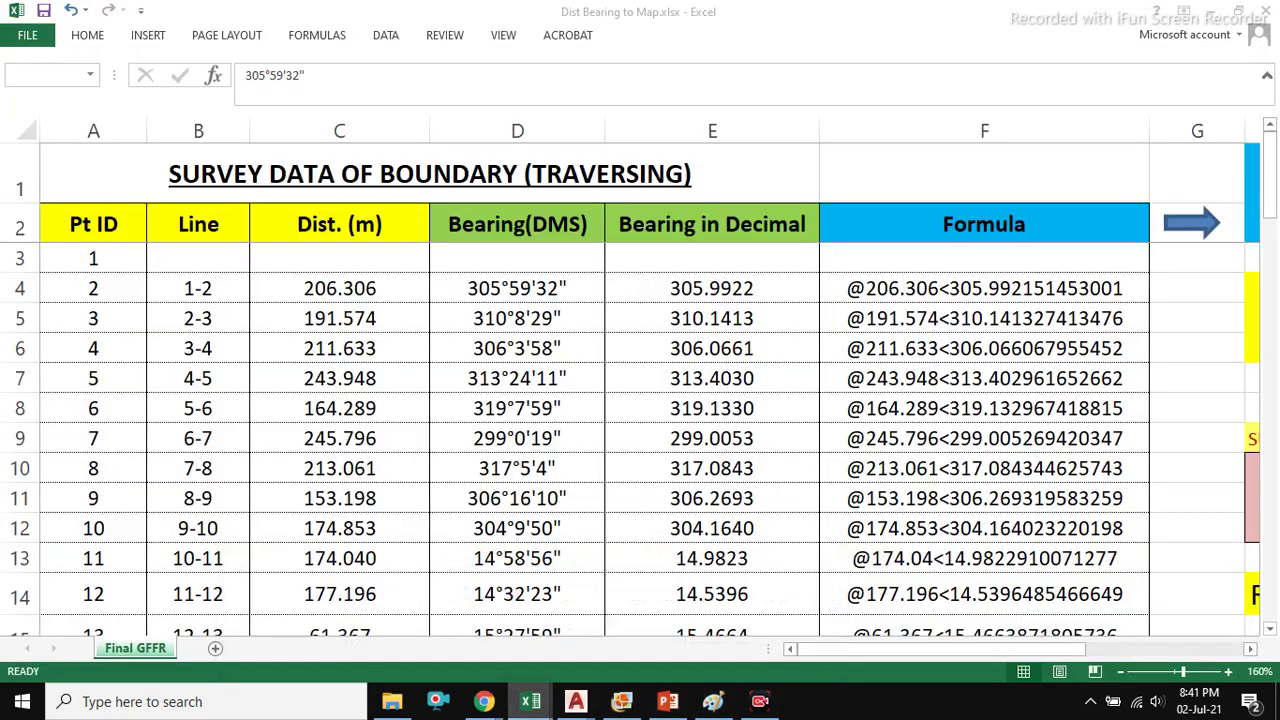
pyautogui.moveTo(530, 701)
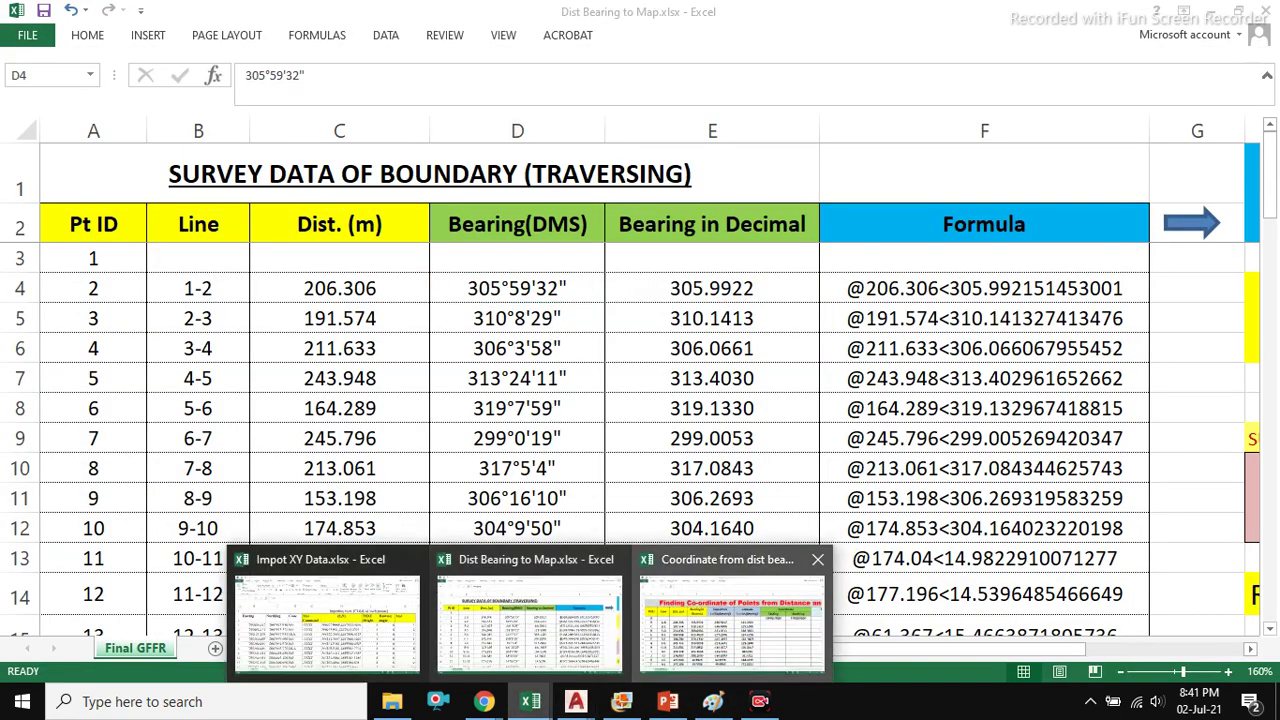
pyautogui.click(823, 540)
# - Calculate the Easting of point B in H6 with =H5+F6, adding the departure to the Easting of point A
pyautogui.write('=')
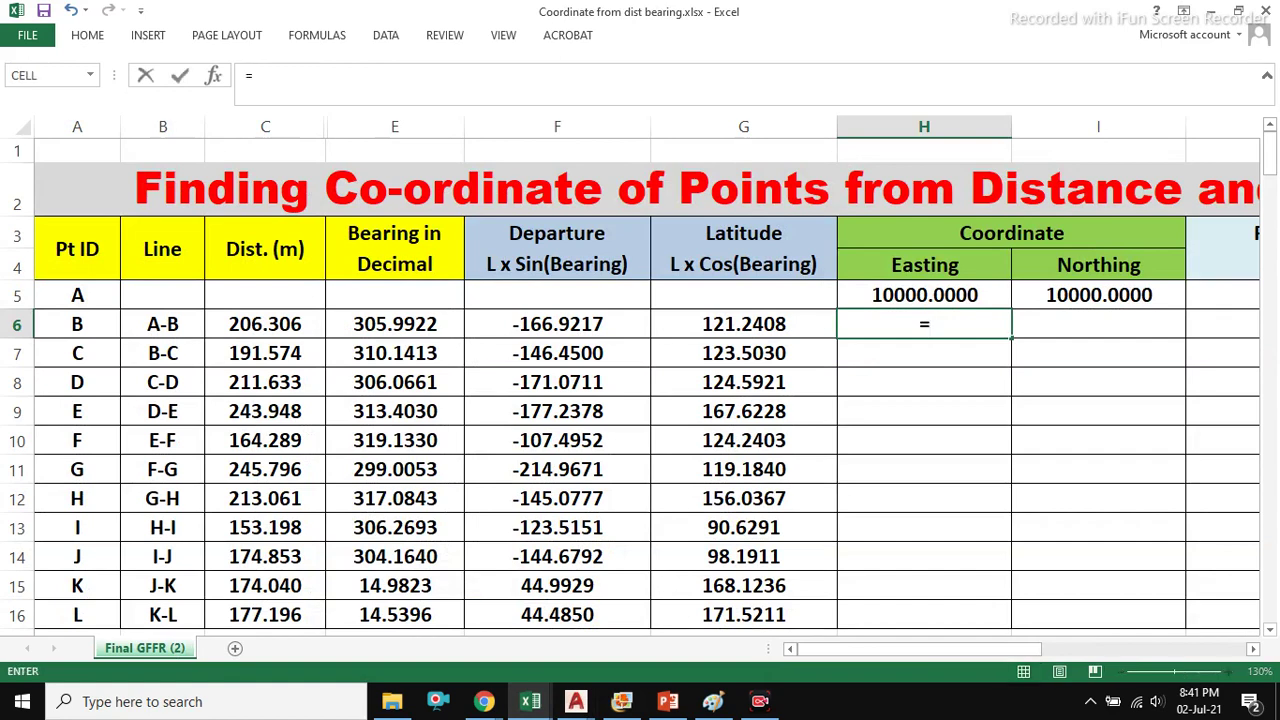
pyautogui.press('Up')
pyautogui.write('+')
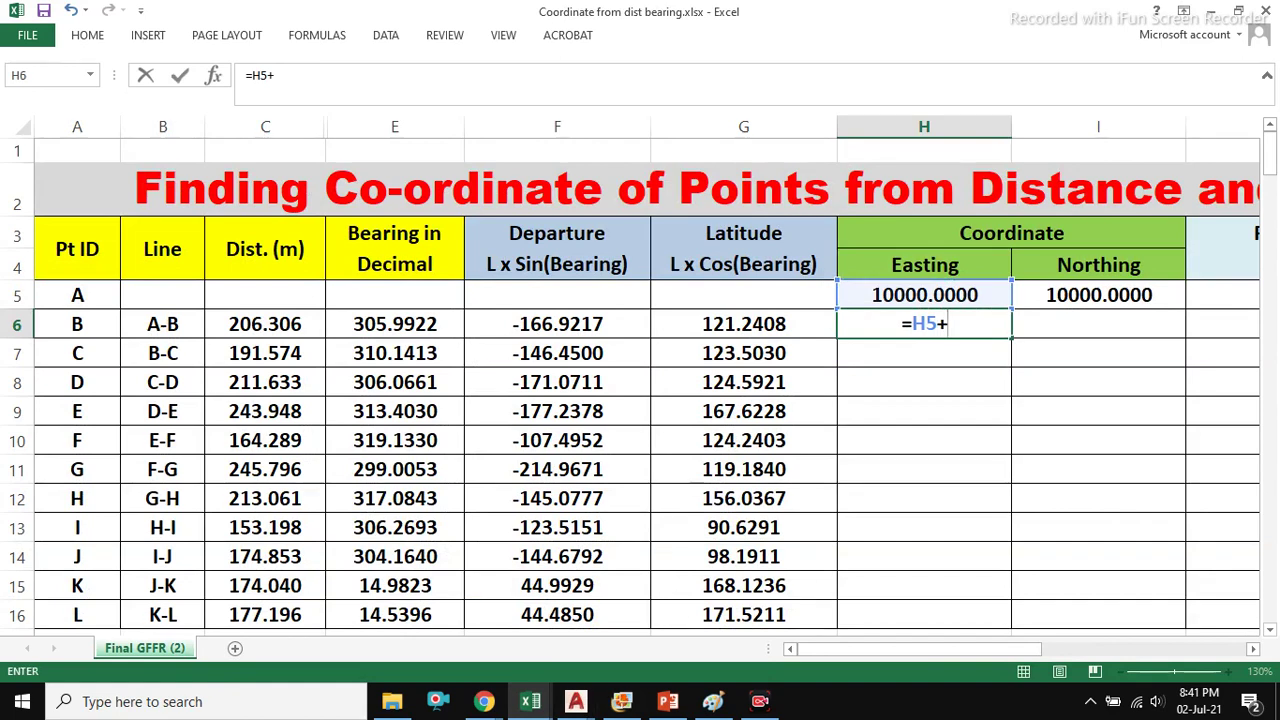
pyautogui.press('Left')
pyautogui.press('Left')
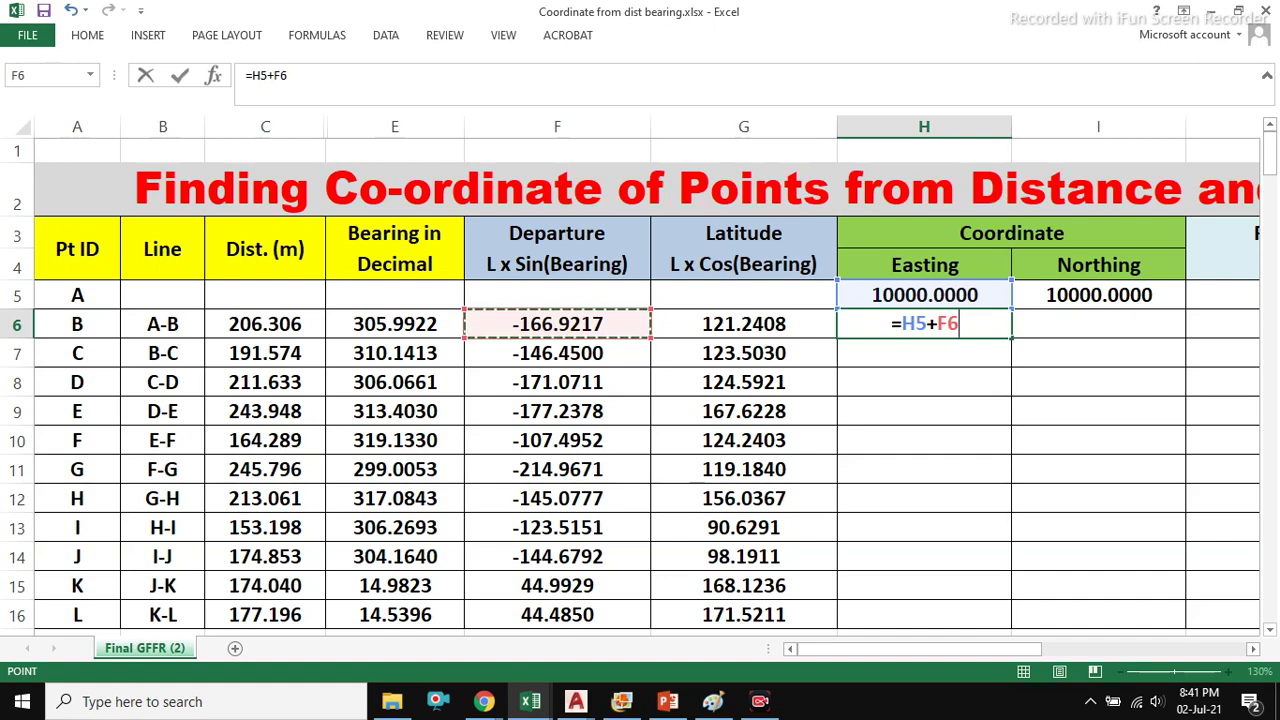
pyautogui.press('Return')
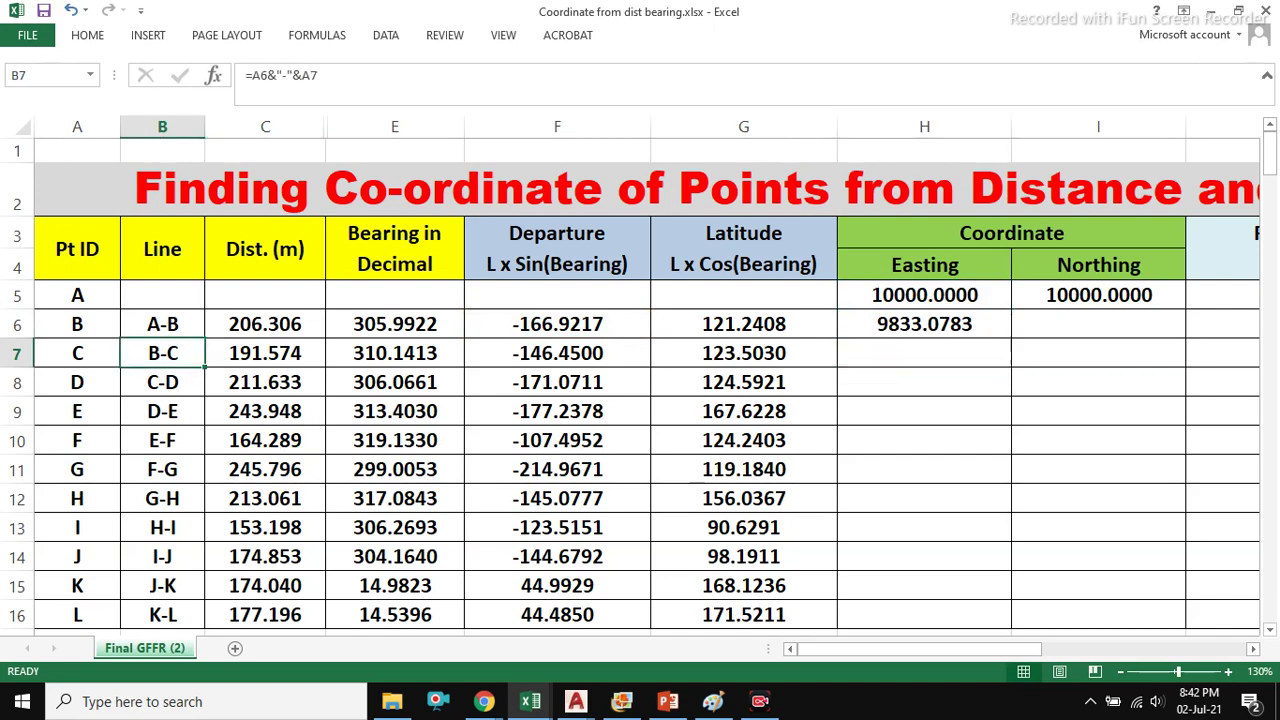
pyautogui.click(162, 324)
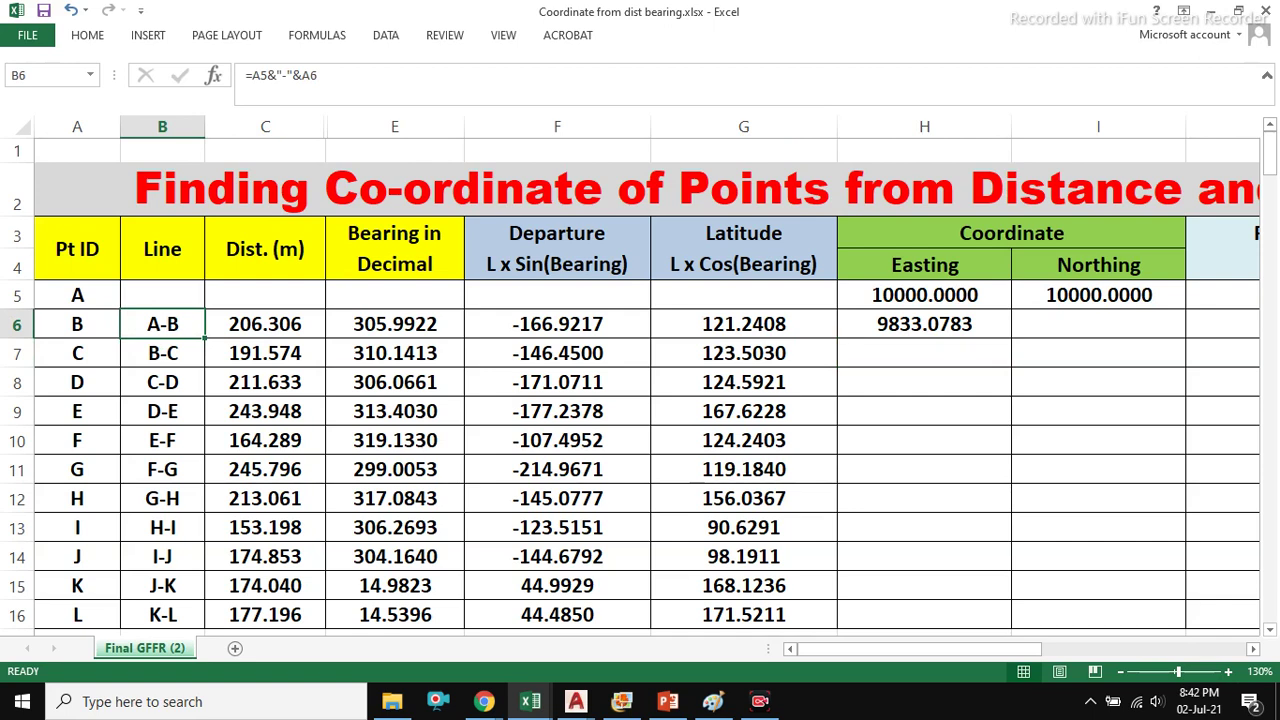
# - Calculate the Easting of point C in H7 with =H6+F7, adding the departure of line B-C to point B's Easting
pyautogui.click(162, 353)
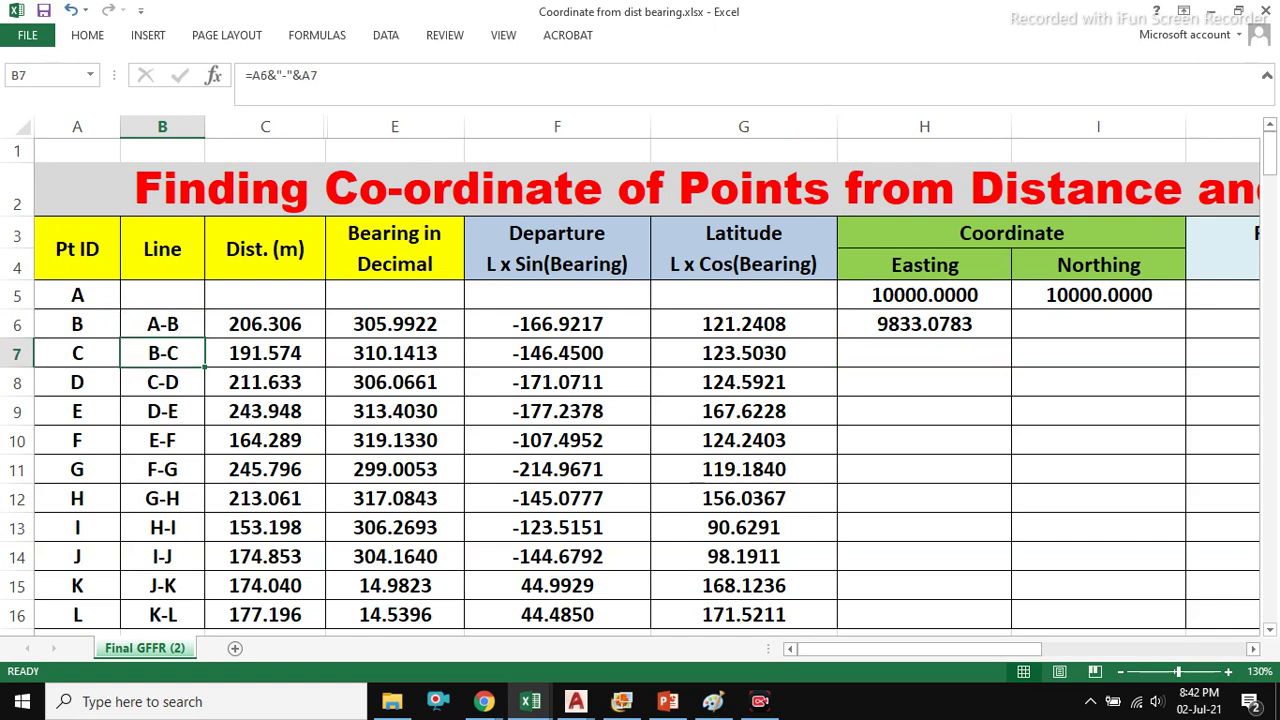
pyautogui.click(924, 353)
pyautogui.write('=')
pyautogui.press('Up')
pyautogui.write('+')
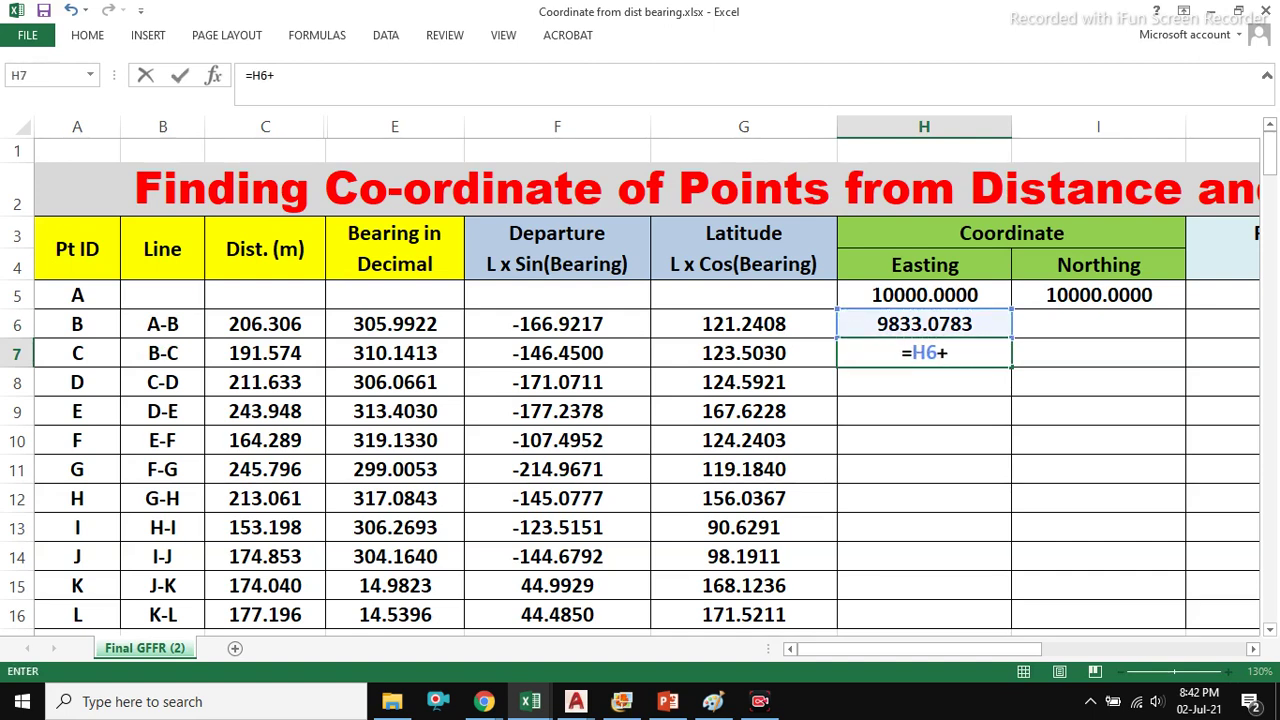
pyautogui.press('Left')
pyautogui.press('Left')
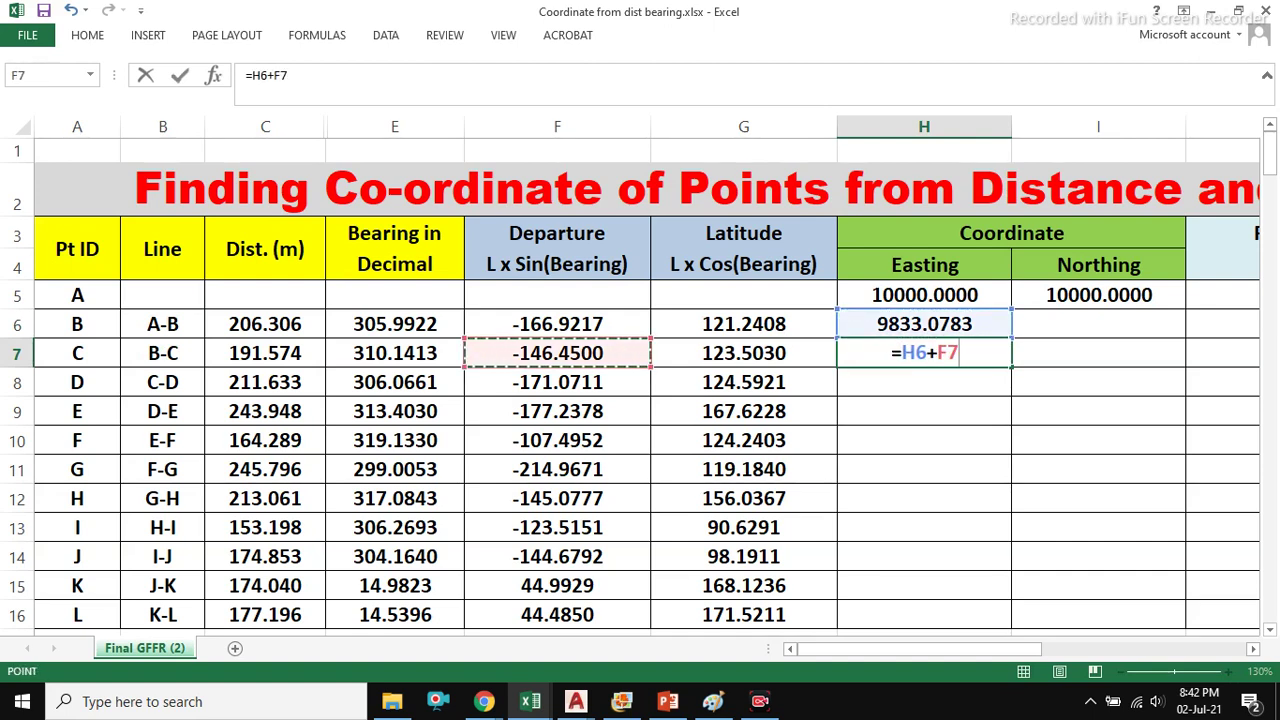
pyautogui.press('Return')
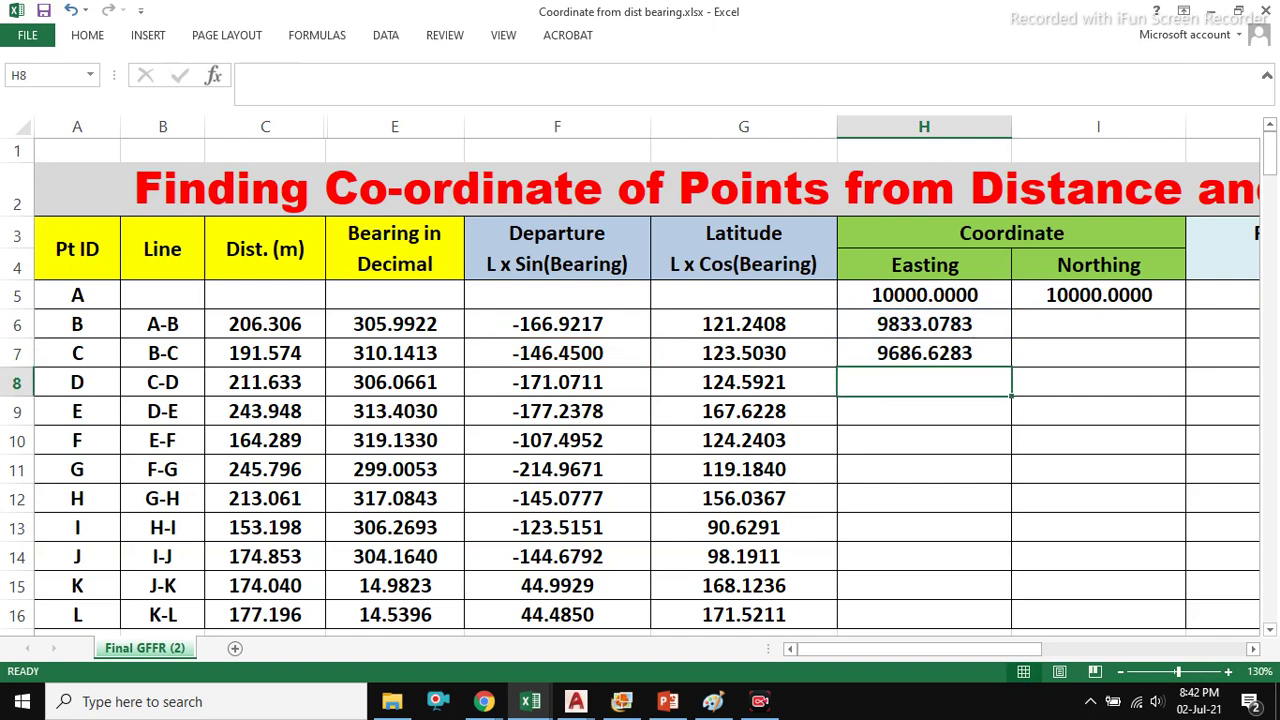
# - Fill the Easting formula from H7 down the column to point L and check the formula in H12
pyautogui.click(924, 353)
pyautogui.click(924, 324)
pyautogui.doubleClick(1011, 338)
pyautogui.click(924, 353)
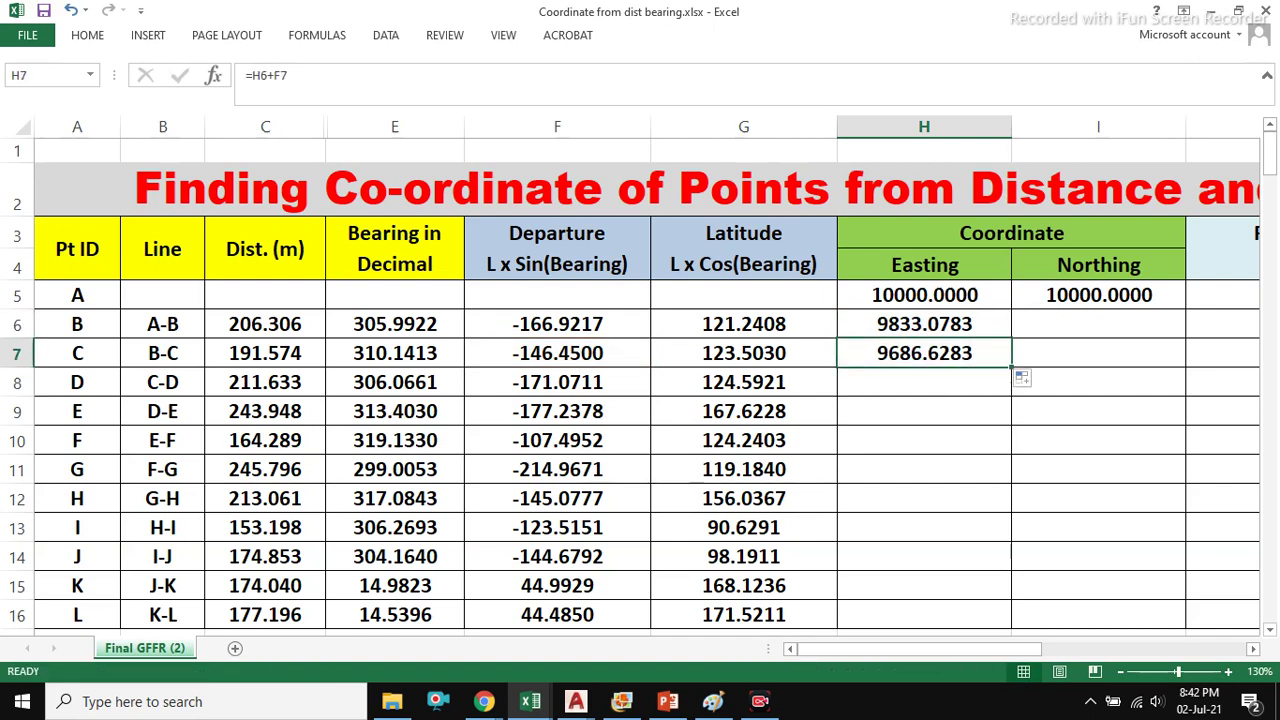
pyautogui.doubleClick(1011, 367)
pyautogui.click(924, 527)
pyautogui.click(924, 498)
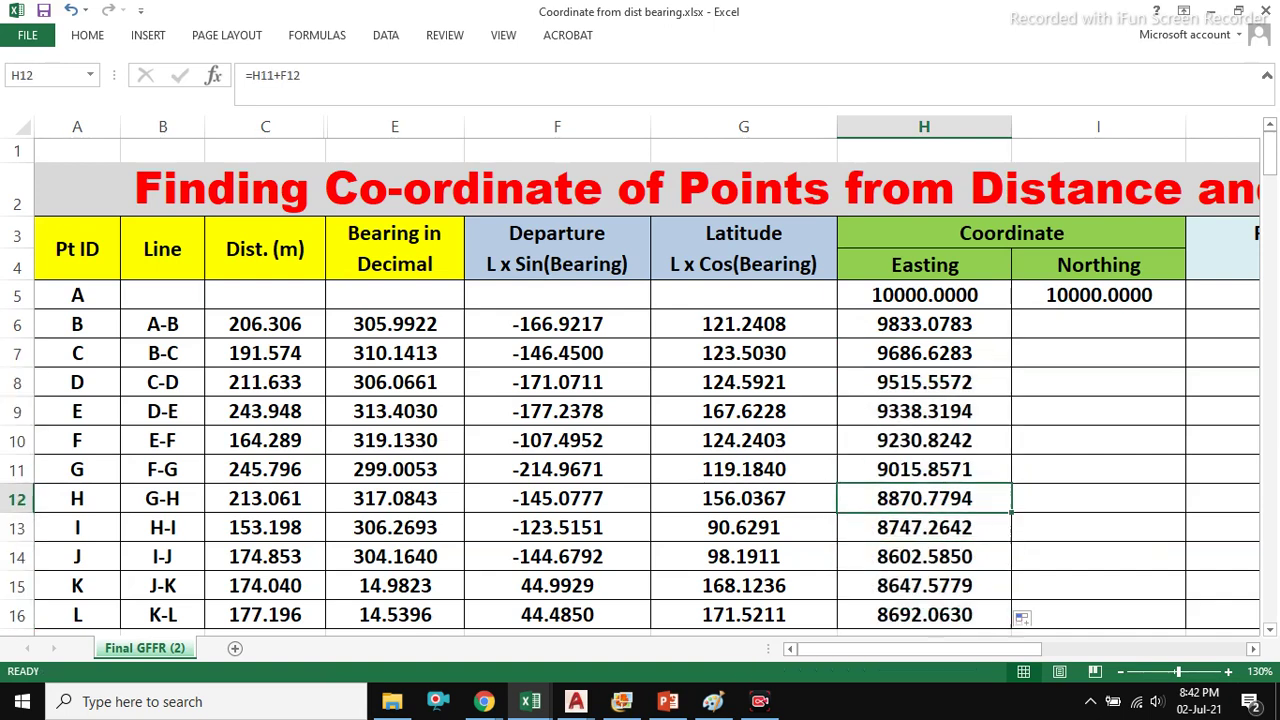
pyautogui.doubleClick(927, 498)
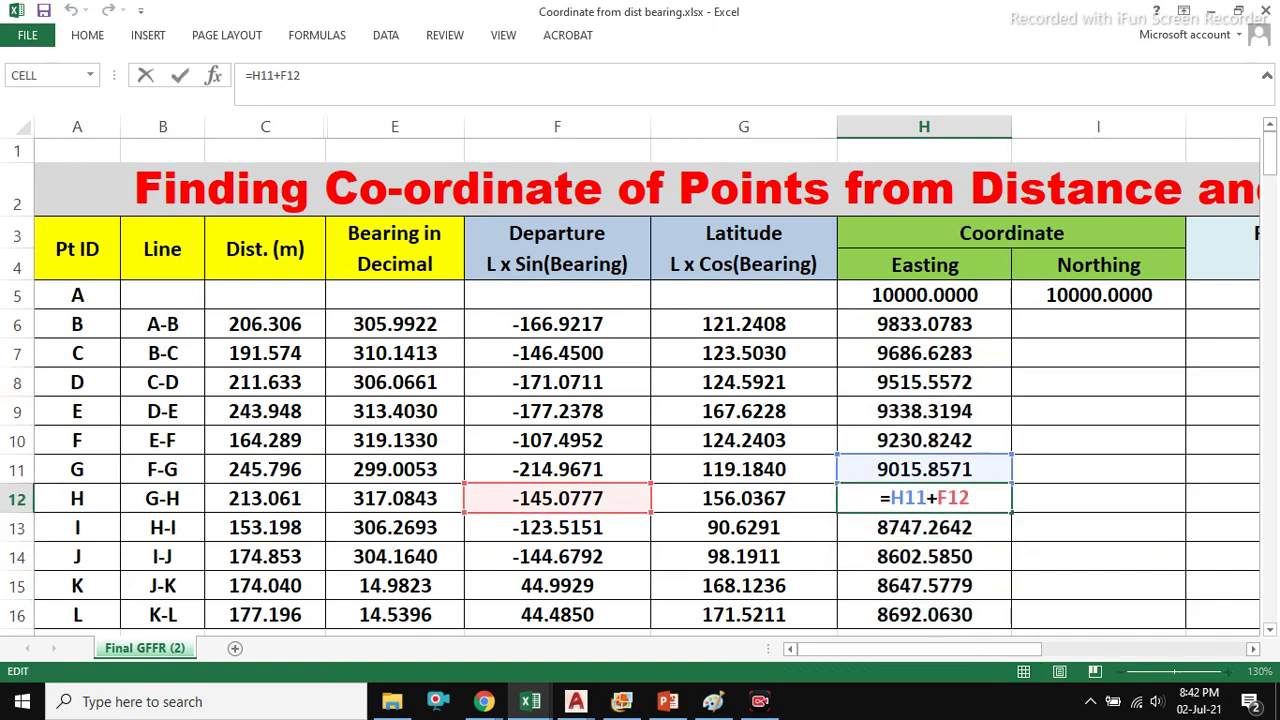
pyautogui.press('Escape')
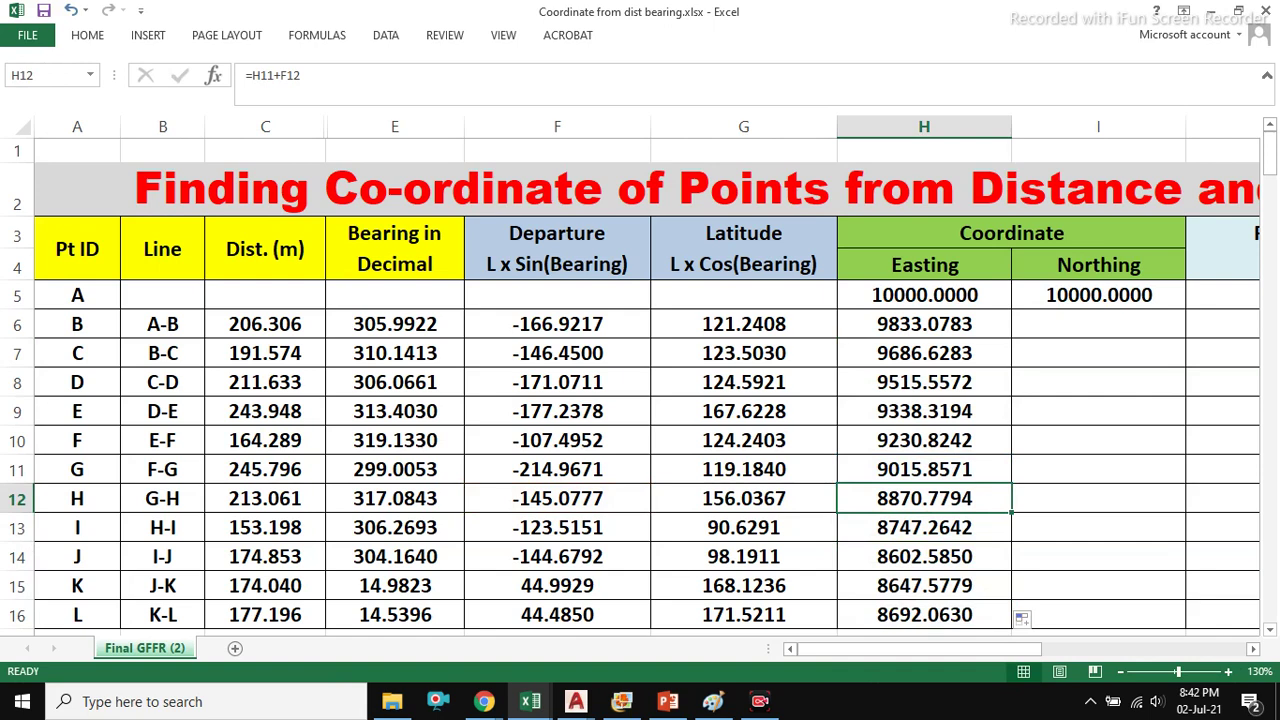
# - Calculate the Northing of point B in I6 with =I5+G6, adding the latitude to point A's Northing
pyautogui.click(924, 324)
pyautogui.click(1098, 324)
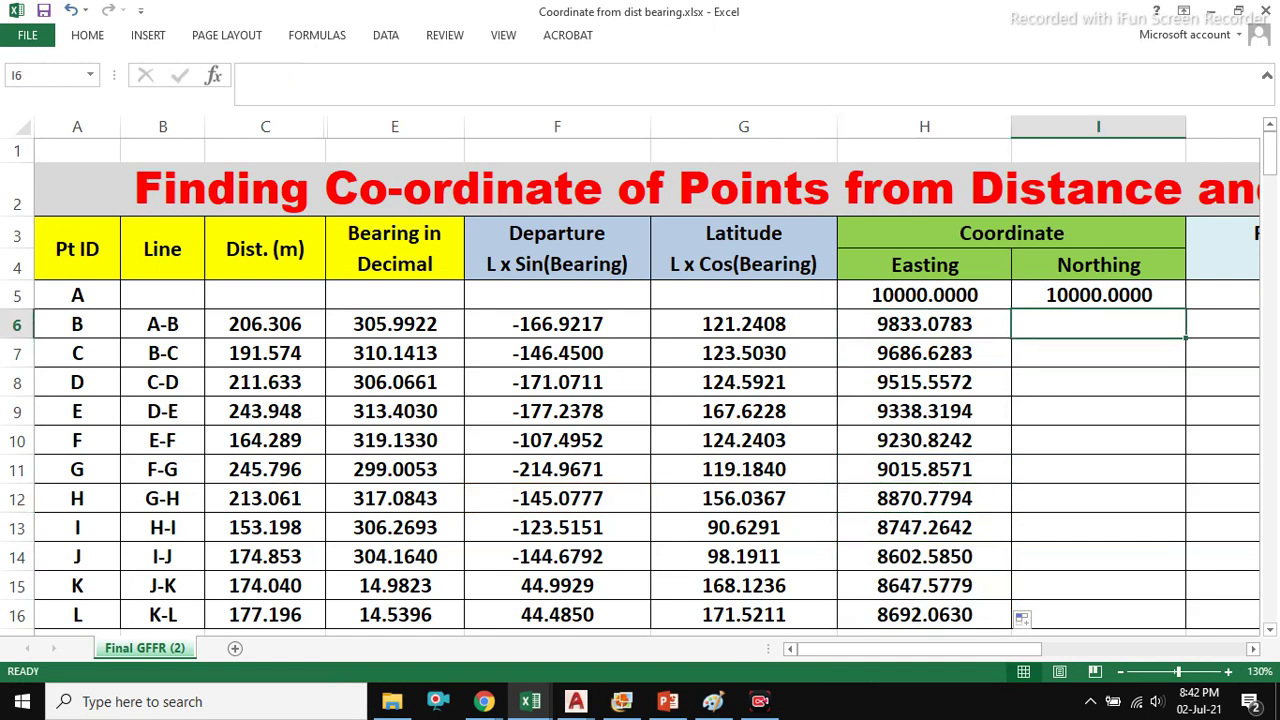
pyautogui.write('=')
pyautogui.press('Up')
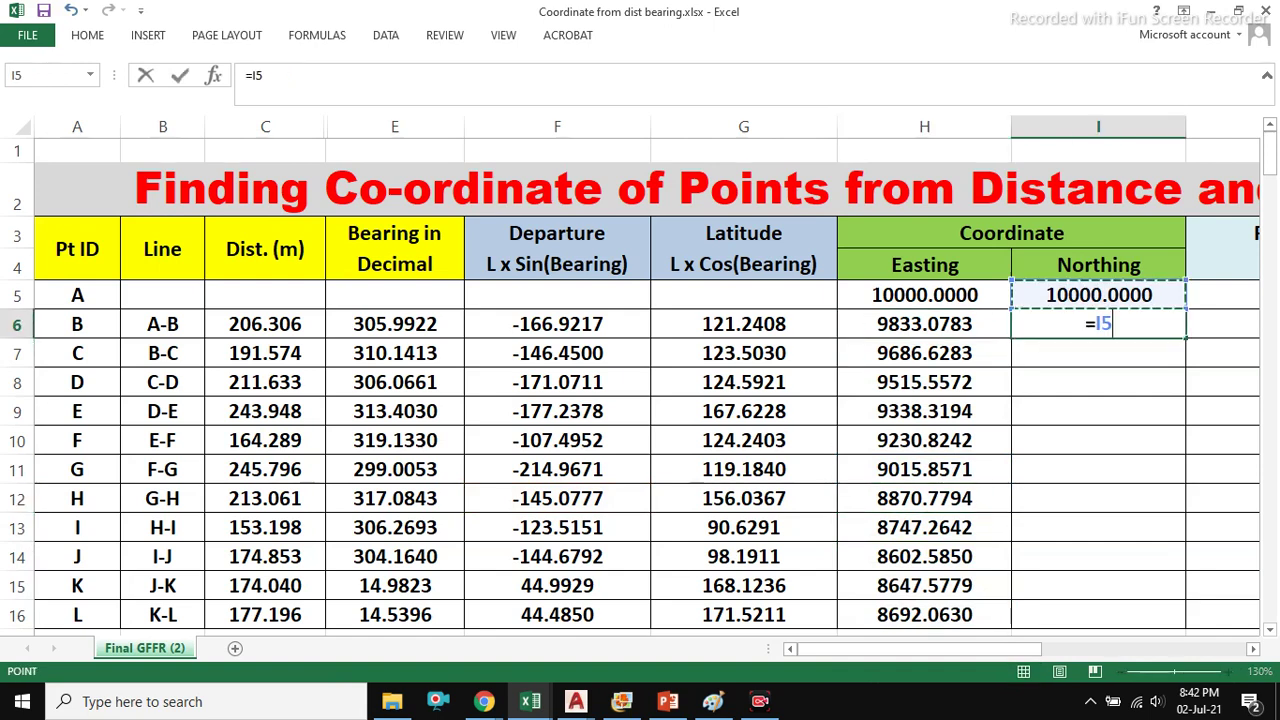
pyautogui.write('+')
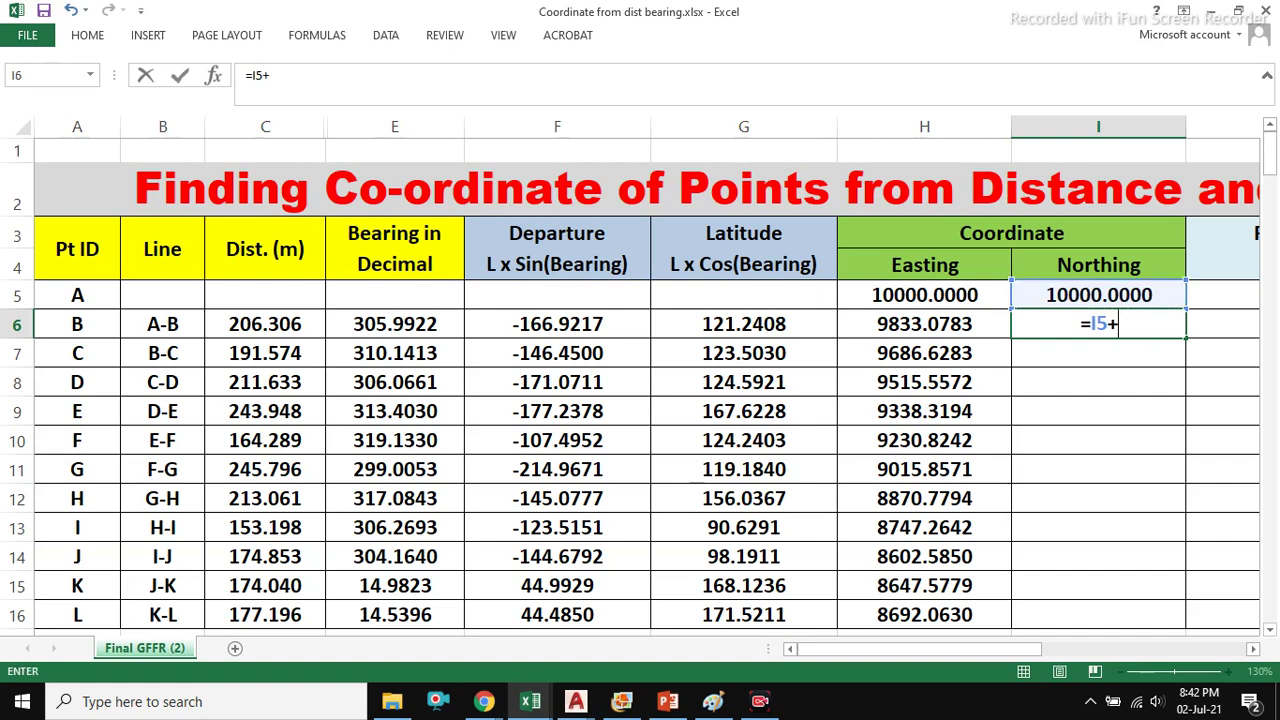
pyautogui.press('Left')
pyautogui.press('Left')
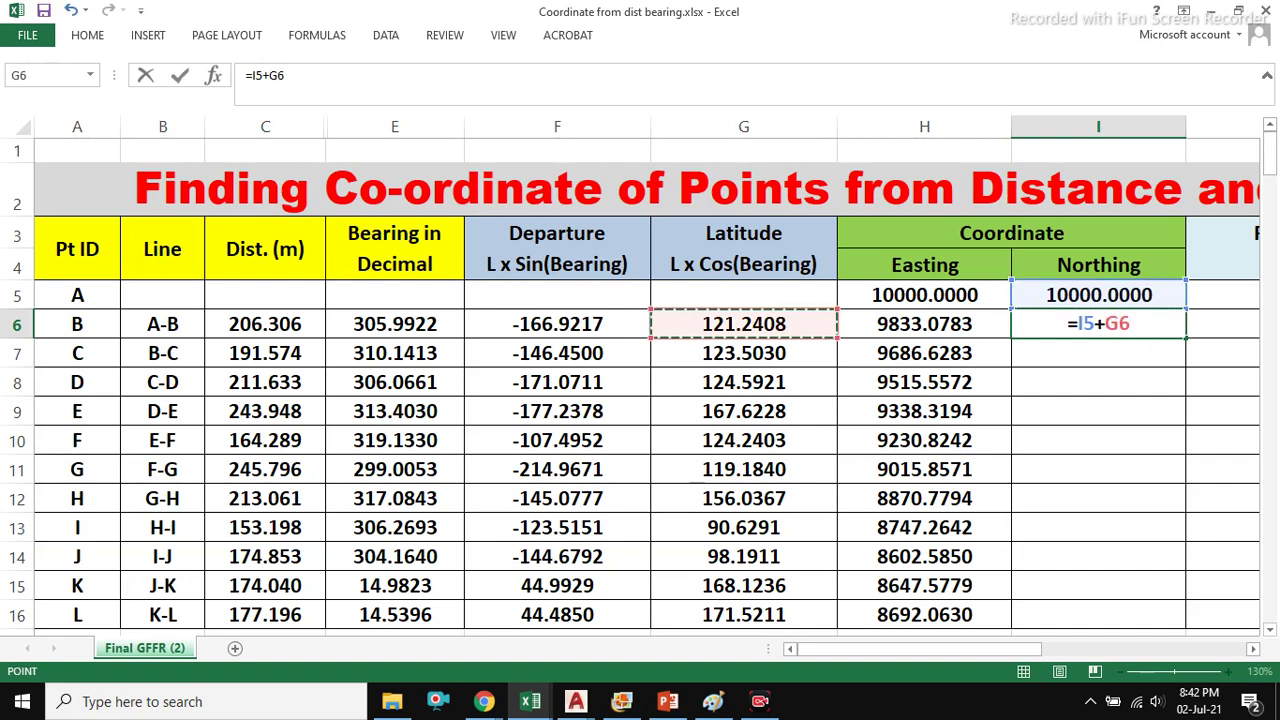
pyautogui.press('Return')
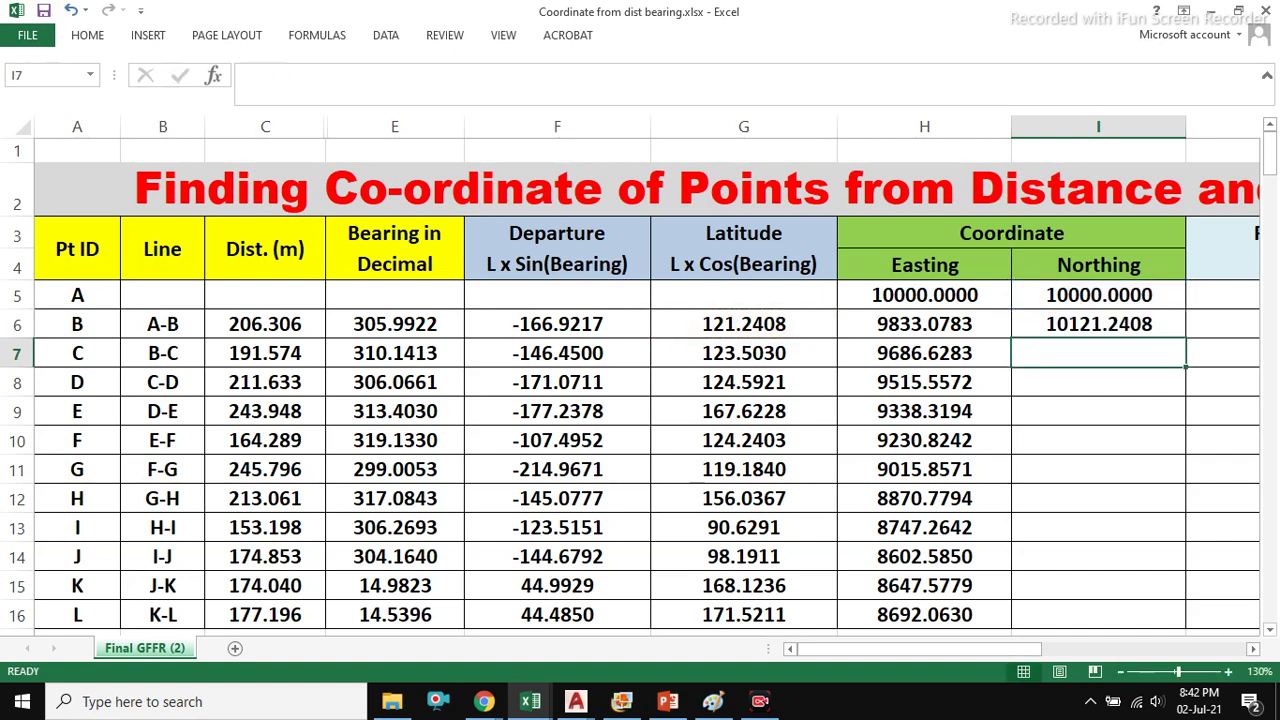
# - Fill the Northing formula from I6 down the column for the remaining points and review the coordinates
pyautogui.click(1098, 324)
pyautogui.doubleClick(1185, 338)
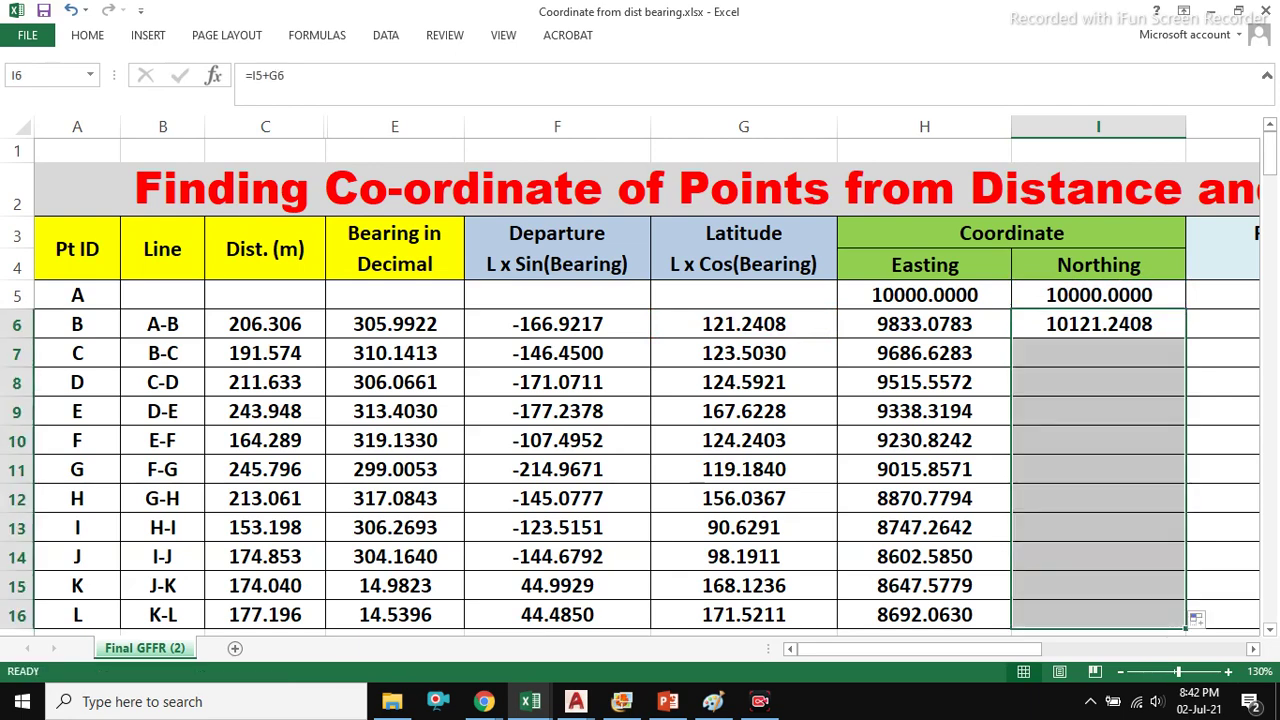
pyautogui.click(1098, 411)
pyautogui.scroll(-7, 640, 380)
pyautogui.scroll(7, 640, 380)
pyautogui.moveTo(924, 295); pyautogui.dragTo(1098, 295)
pyautogui.click(924, 353)
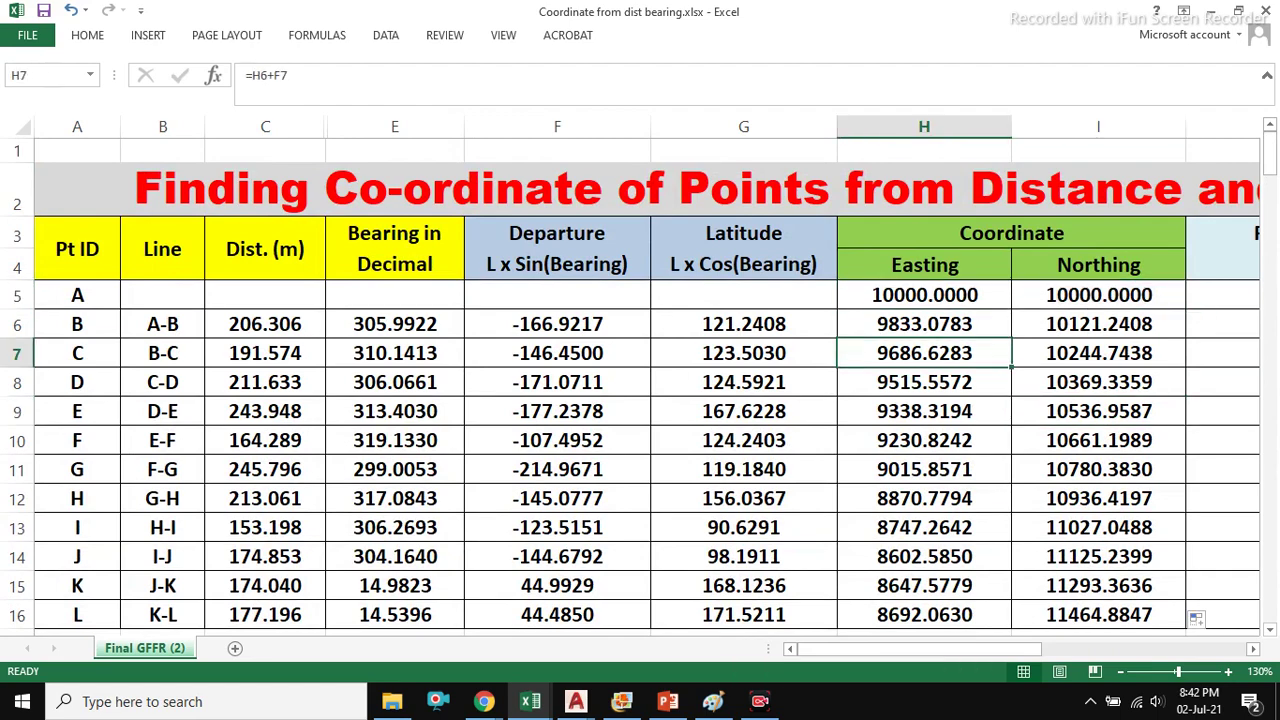
# - Set the decimal bearing of line C-D in E8 to 310
pyautogui.moveTo(265, 324); pyautogui.dragTo(394, 585)
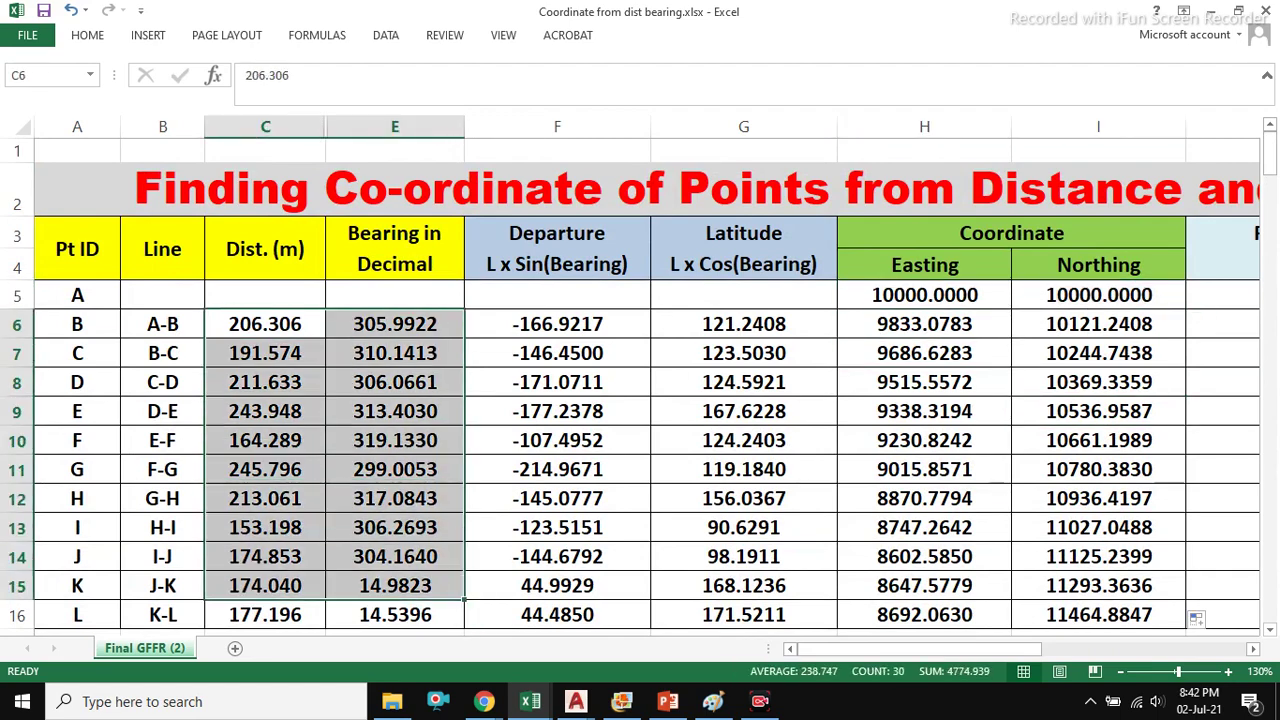
pyautogui.click(394, 353)
pyautogui.click(394, 382)
pyautogui.write('310')
pyautogui.press('Return')
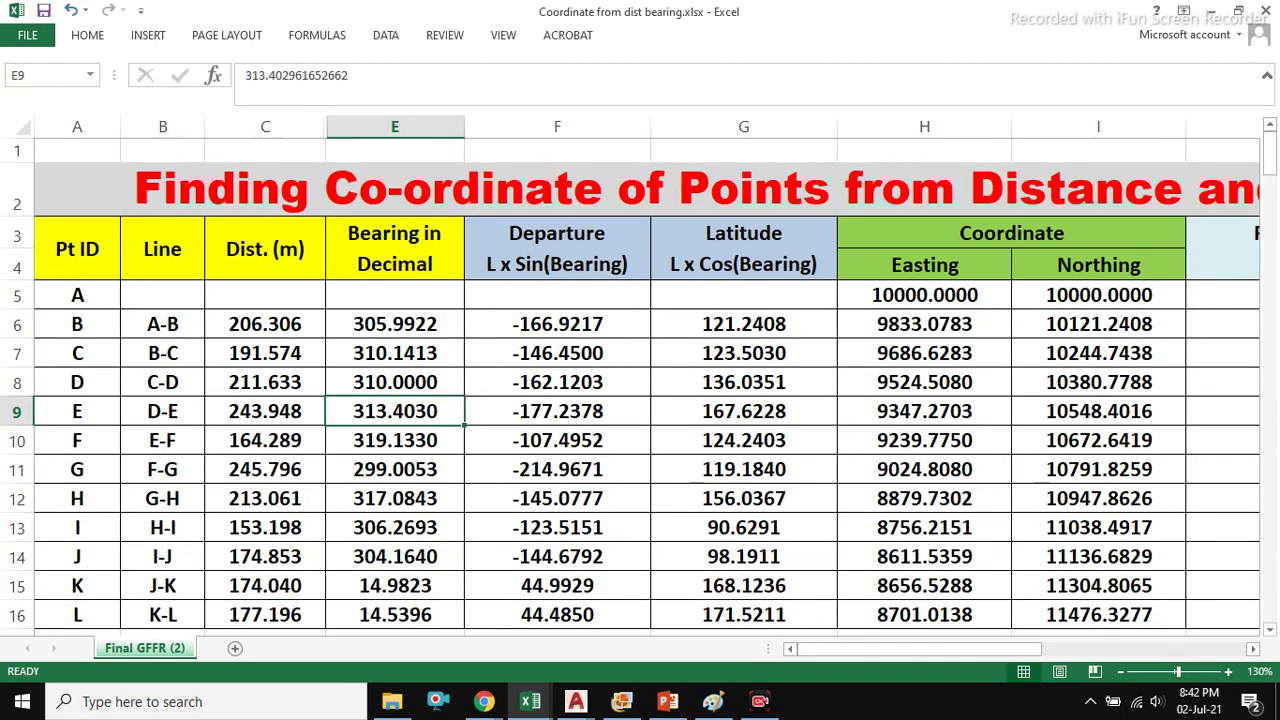
# - Set the decimal bearing of line C-D in E8 to 320
pyautogui.click(394, 382)
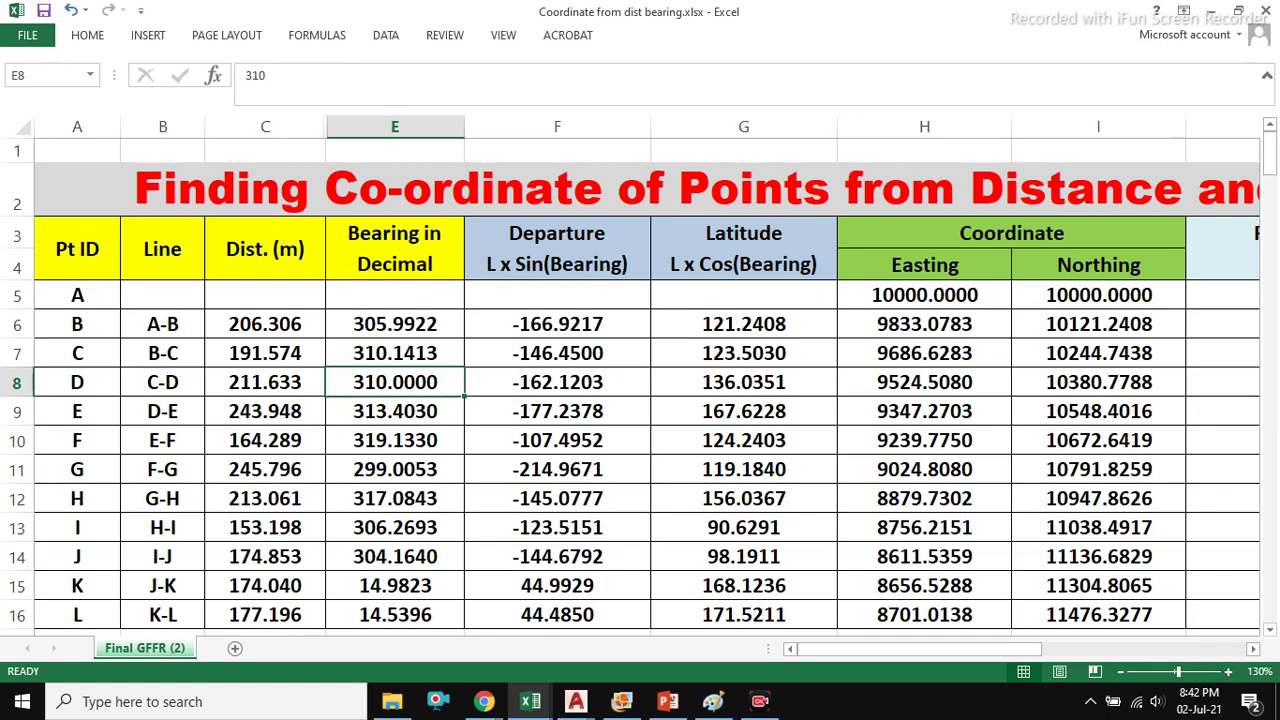
pyautogui.write('320')
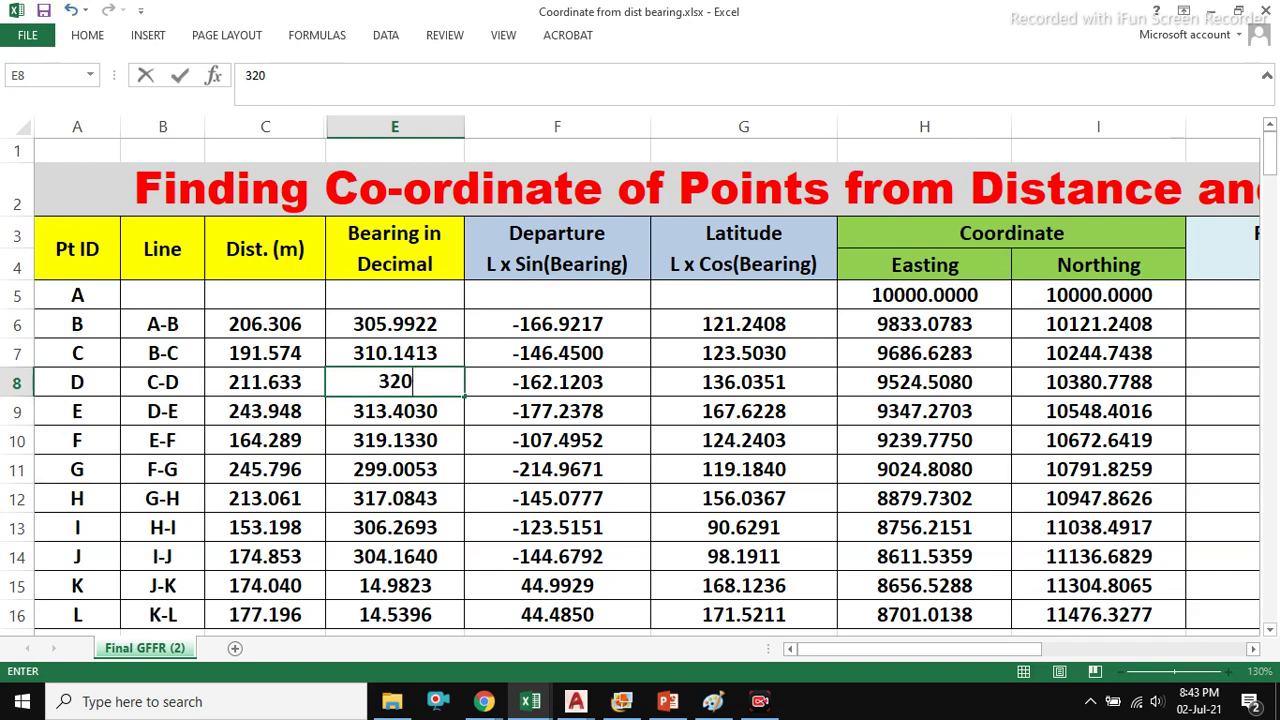
pyautogui.press('Return')
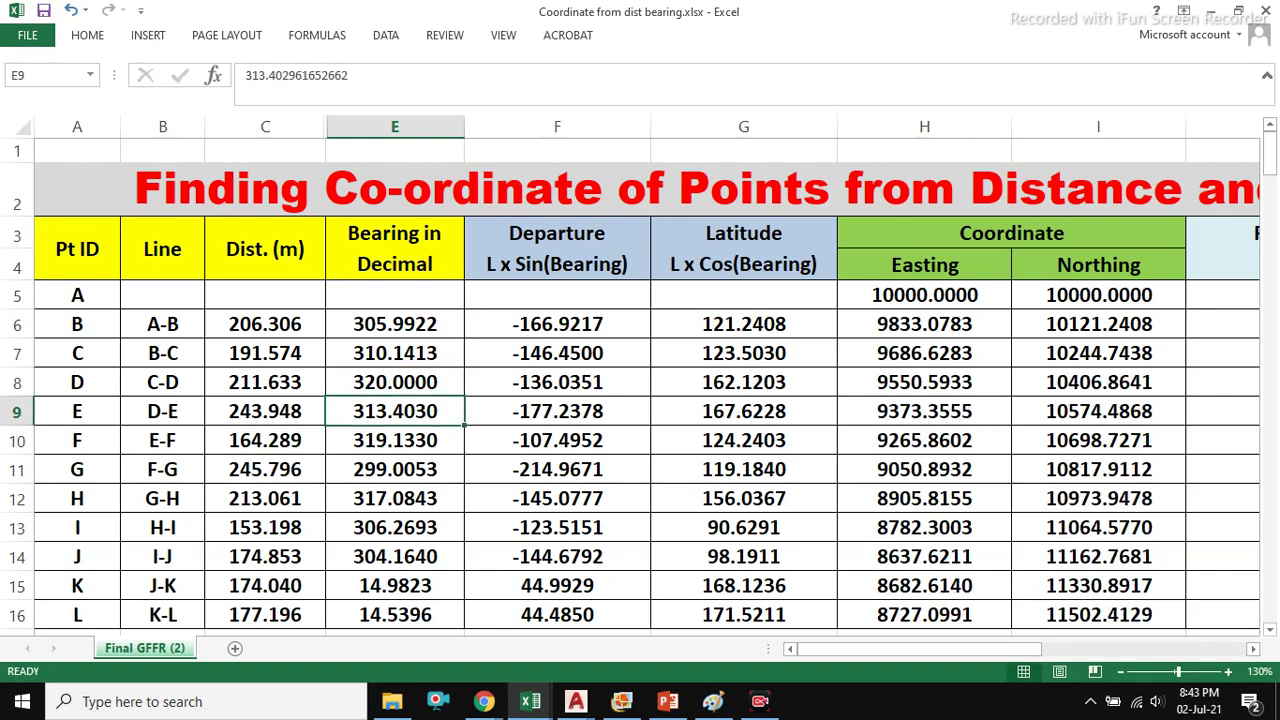
# - Join point A's Easting and Northing with a comma in J5 using =H5&","&I5 for the AutoCAD format column
pyautogui.click(924, 295)
pyautogui.press('Right')
pyautogui.press('Right')
pyautogui.press('Right')
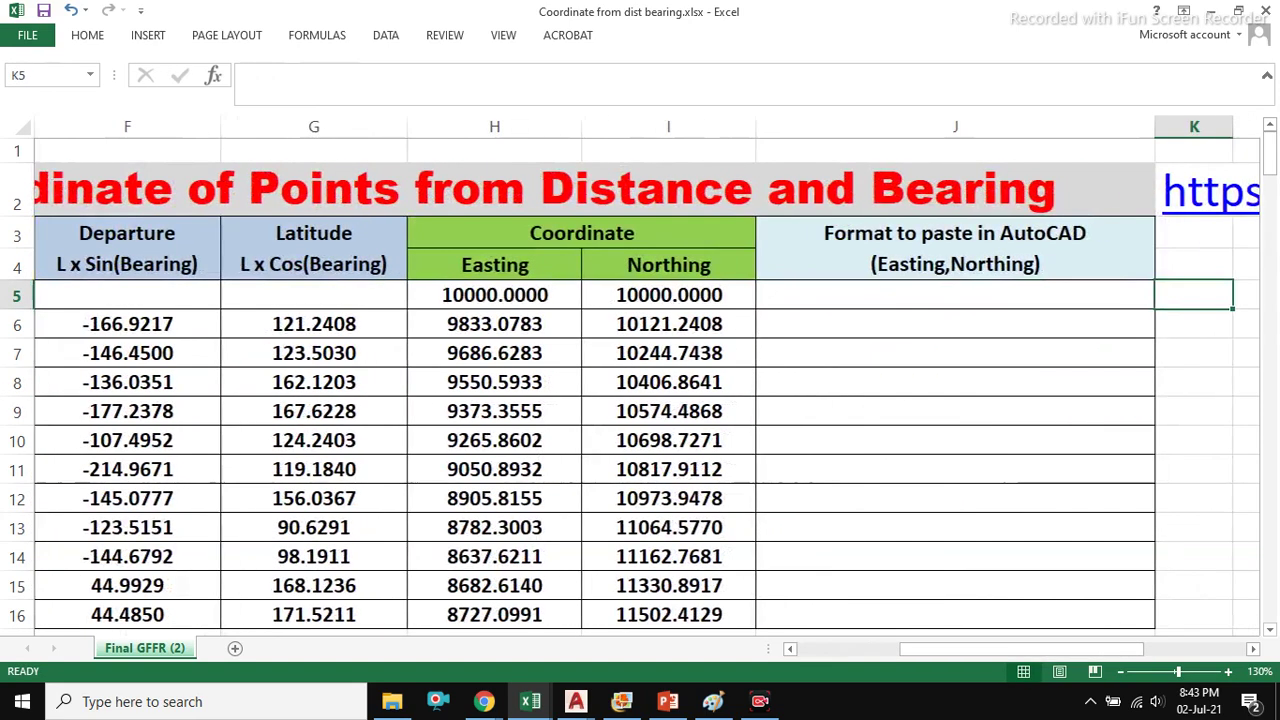
pyautogui.click(955, 295)
pyautogui.click(494, 295)
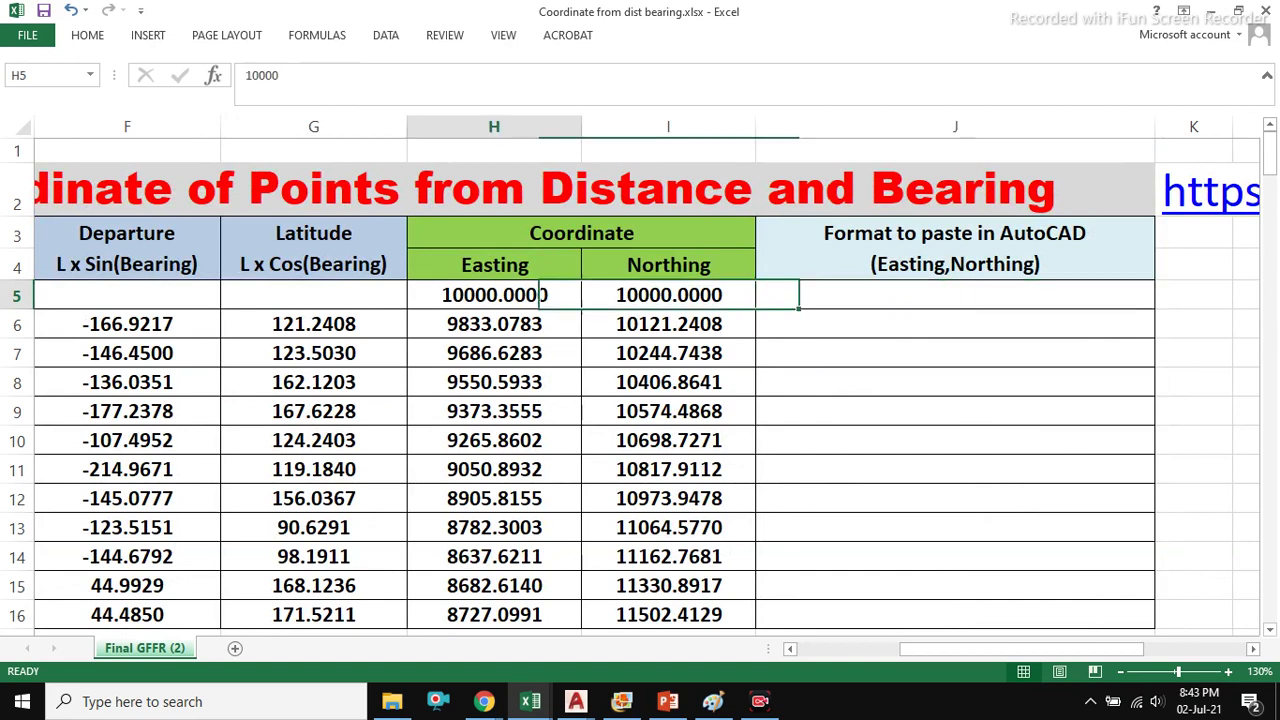
pyautogui.click(955, 295)
pyautogui.write('=')
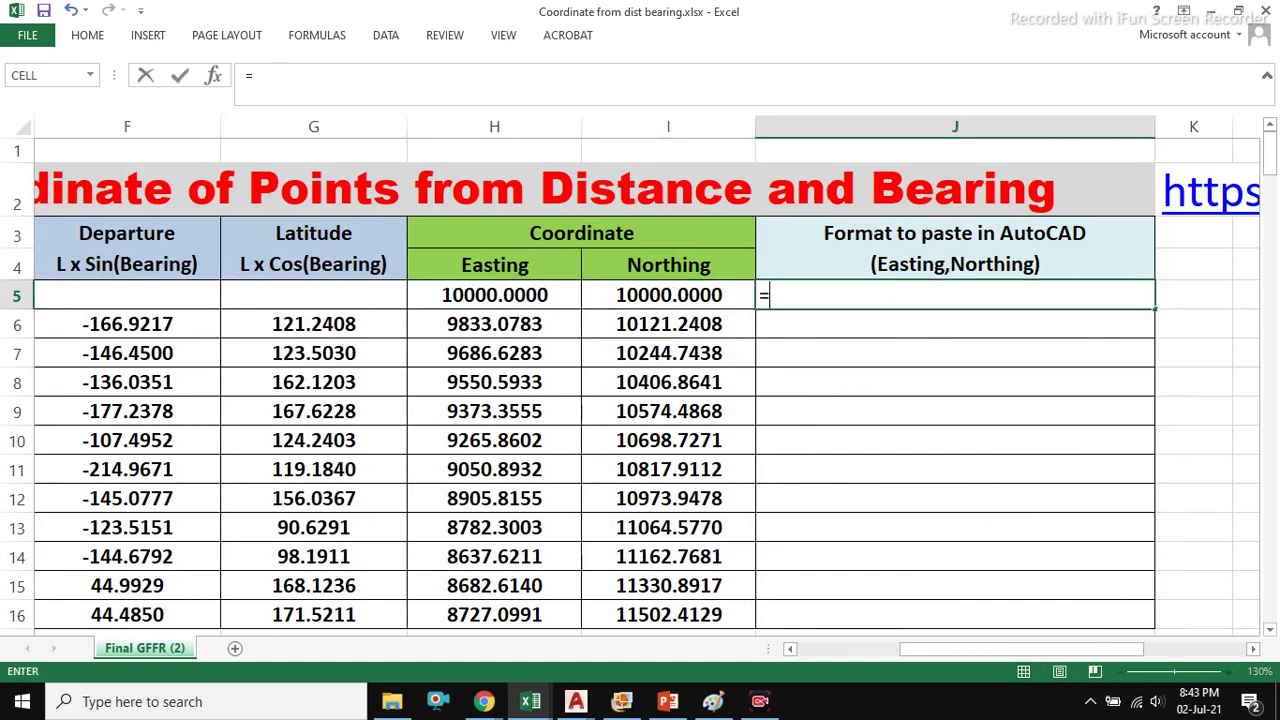
pyautogui.click(494, 295)
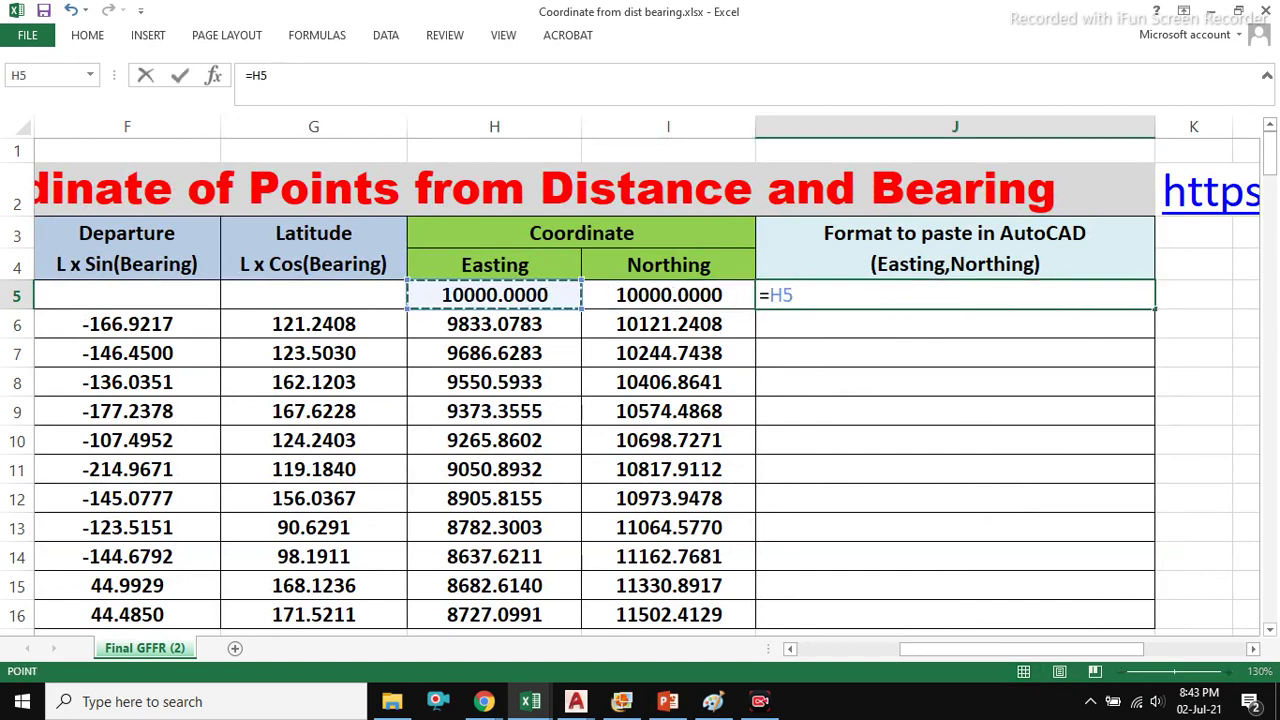
pyautogui.write('&","&')
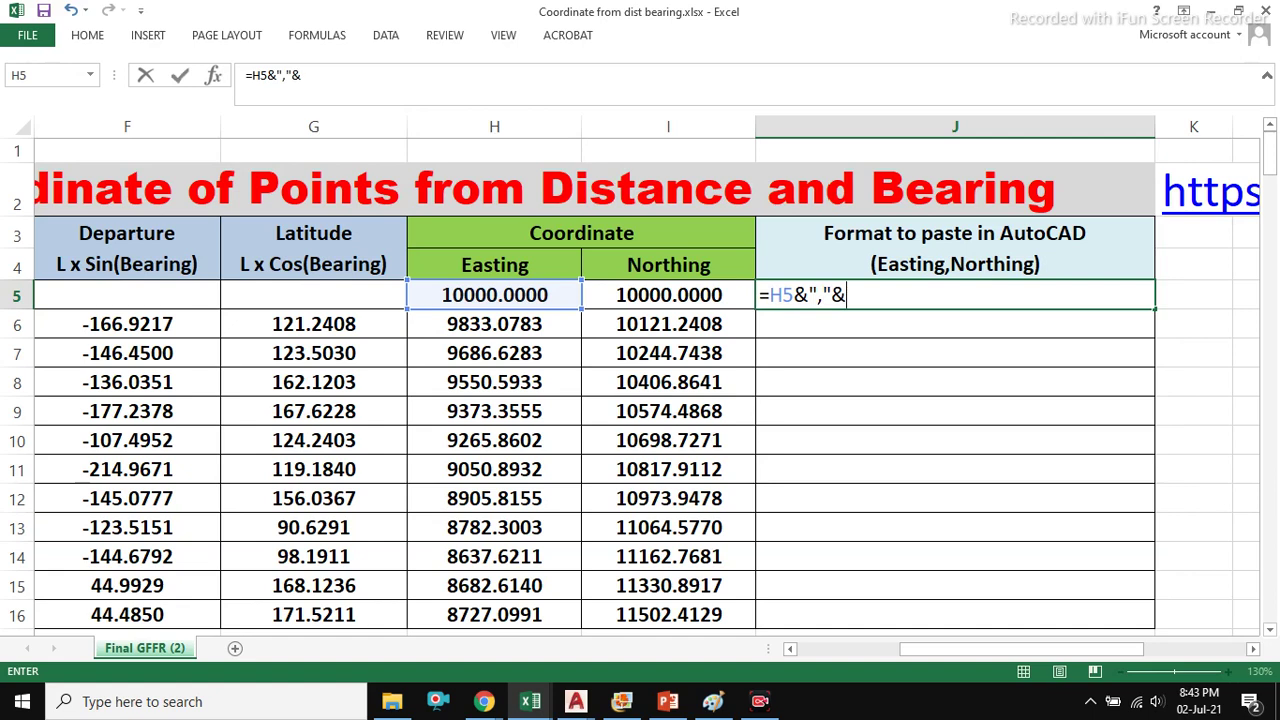
pyautogui.write('I5')
pyautogui.hotkey('ctrl', 'Return')
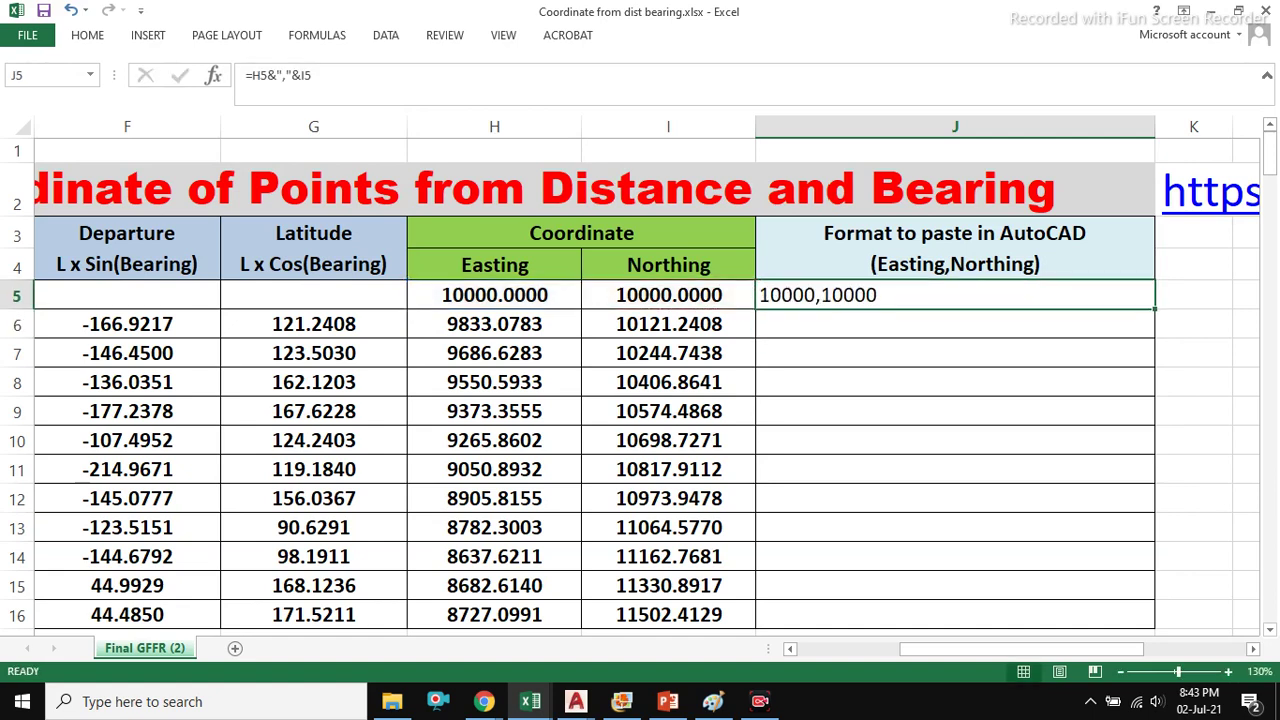
# - Fill the AutoCAD format formula from J5 down to J16 and copy the resulting range
pyautogui.moveTo(1155, 309); pyautogui.dragTo(1155, 622)
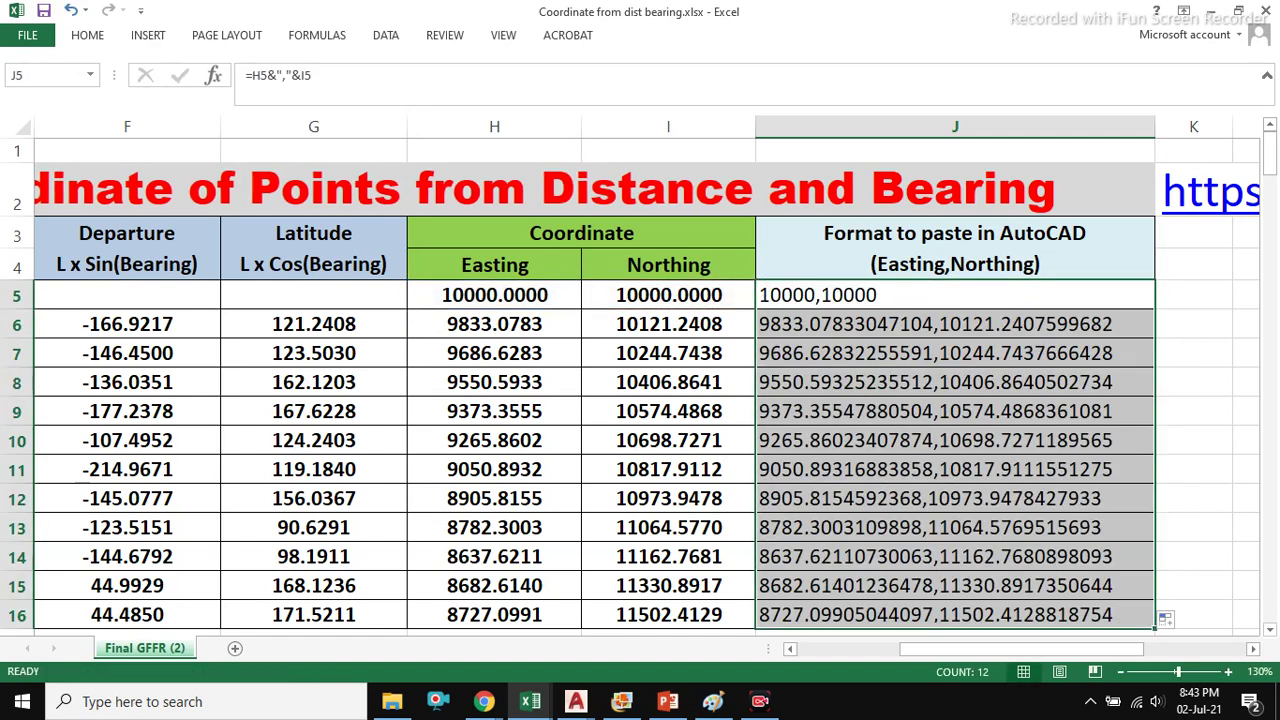
pyautogui.rightClick(1018, 300)
pyautogui.click(1045, 338)
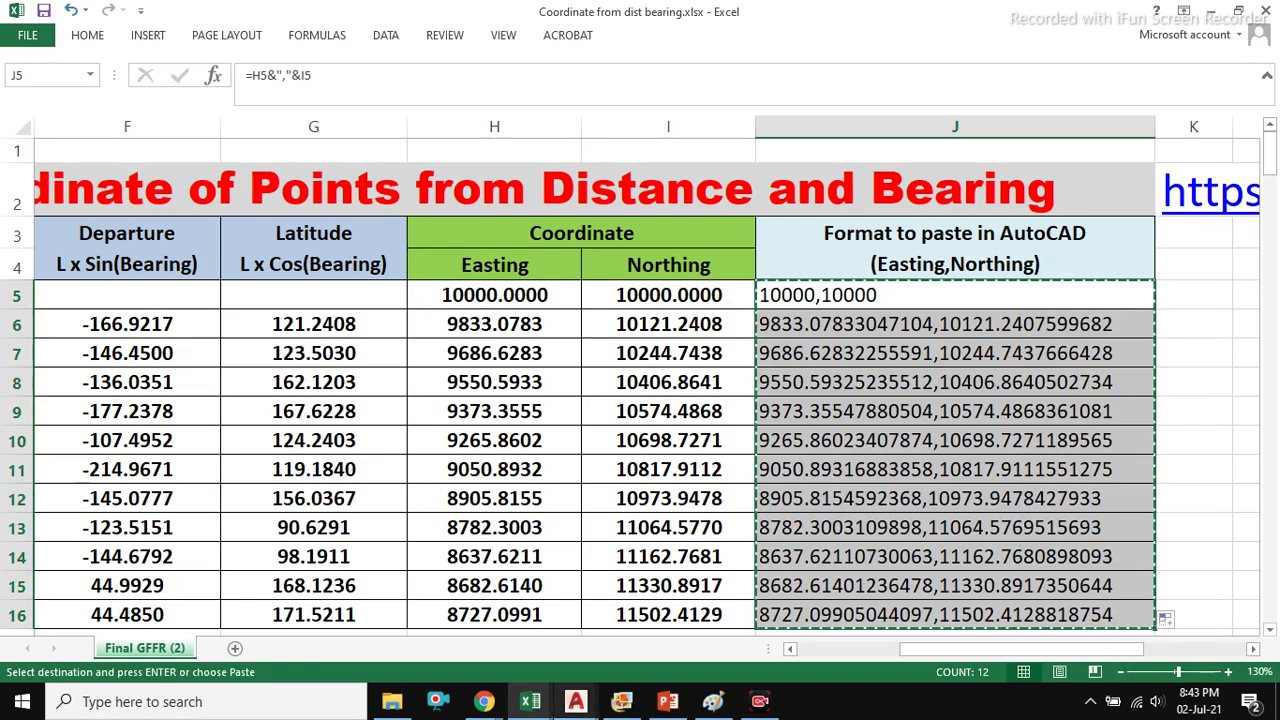
# - Switch to AutoCAD and create a new blank drawing
pyautogui.moveTo(576, 703)
pyautogui.click(676, 625)
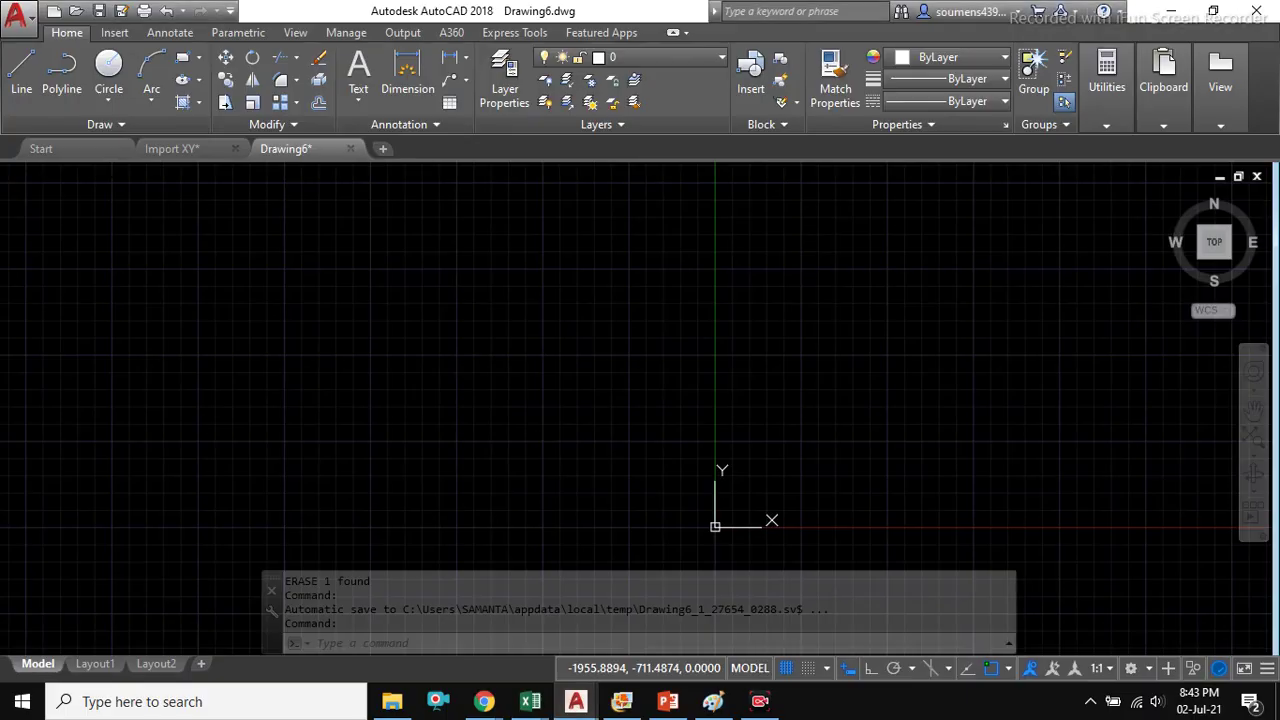
pyautogui.click(382, 148)
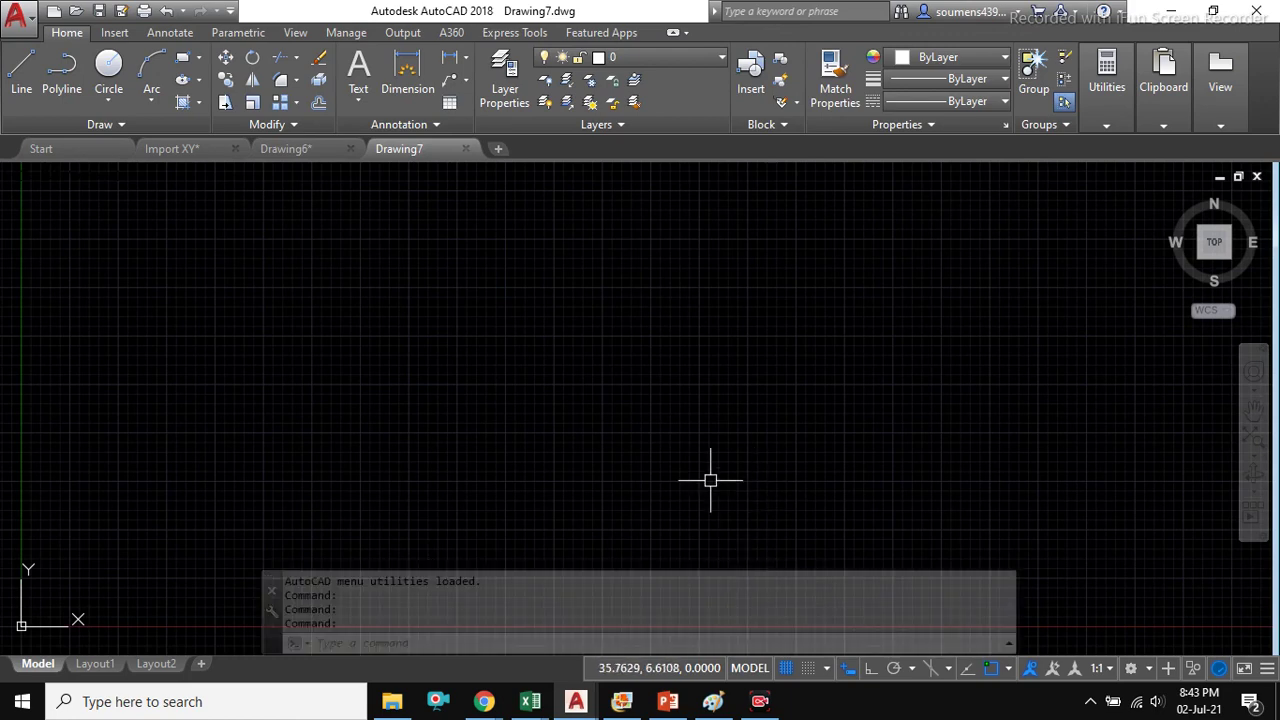
# - Draw a polyline through the copied Easting,Northing coordinates and zoom to the drawing extents
pyautogui.write('PL')
pyautogui.press('Return')
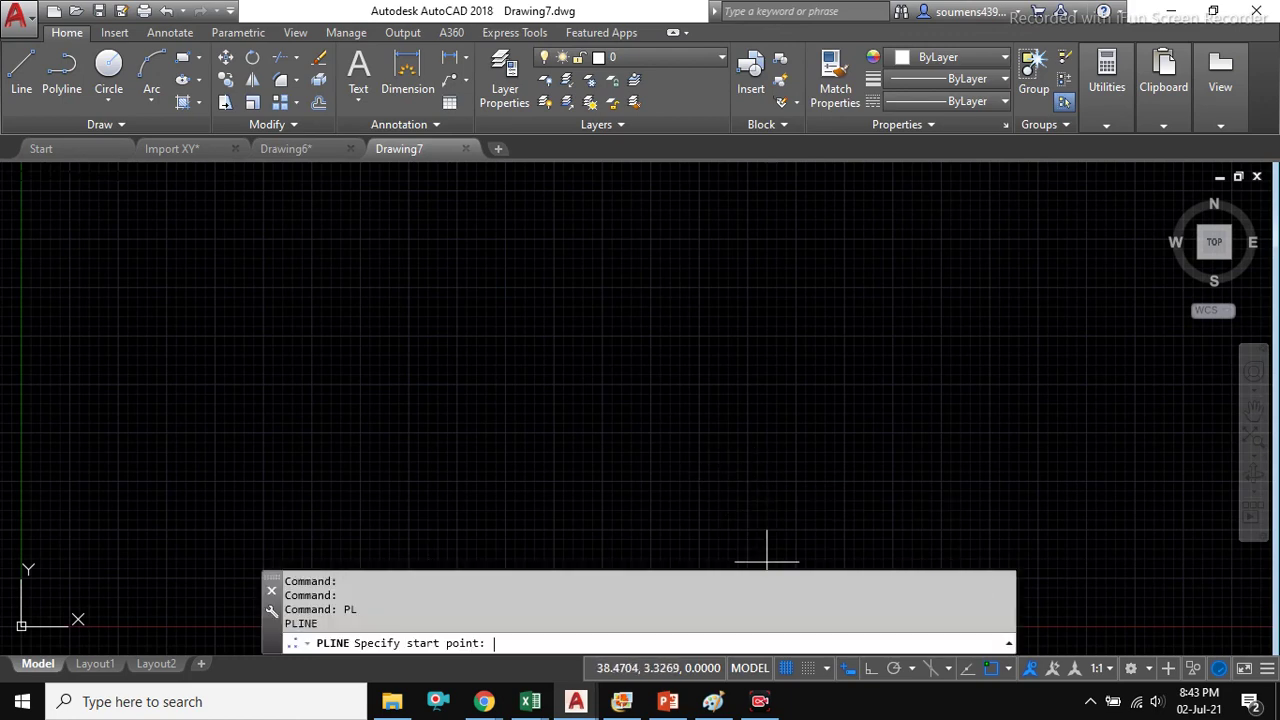
pyautogui.rightClick(766, 561)
pyautogui.click(843, 474)
pyautogui.press('Return')
pyautogui.write('Z')
pyautogui.press('Return')
pyautogui.write('E')
pyautogui.press('Return')
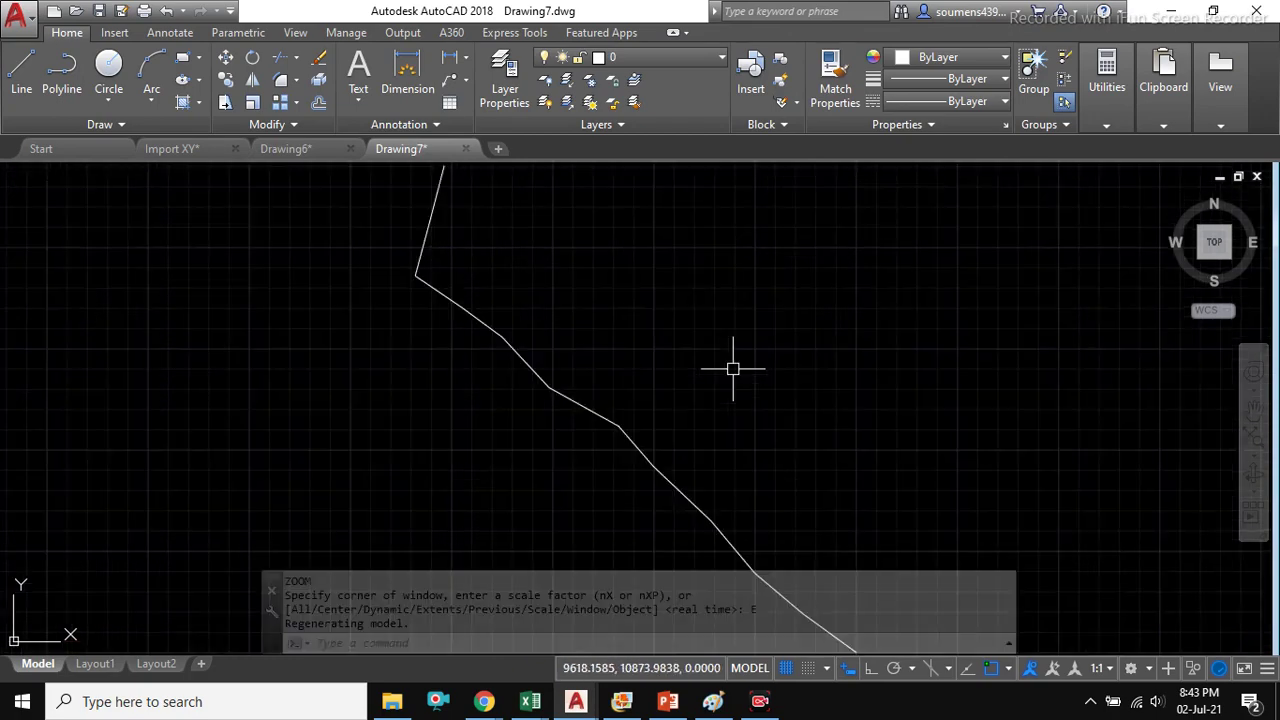
# - Erase the plotted traverse polyline from the drawing
pyautogui.click(597, 380)
pyautogui.click(511, 486)
pyautogui.write('E')
pyautogui.press('Return')
# - Draw the traverse polyline again by pasting the copied Easting,Northing coordinates as its points, and finish it
pyautogui.write('PL')
pyautogui.press('Return')
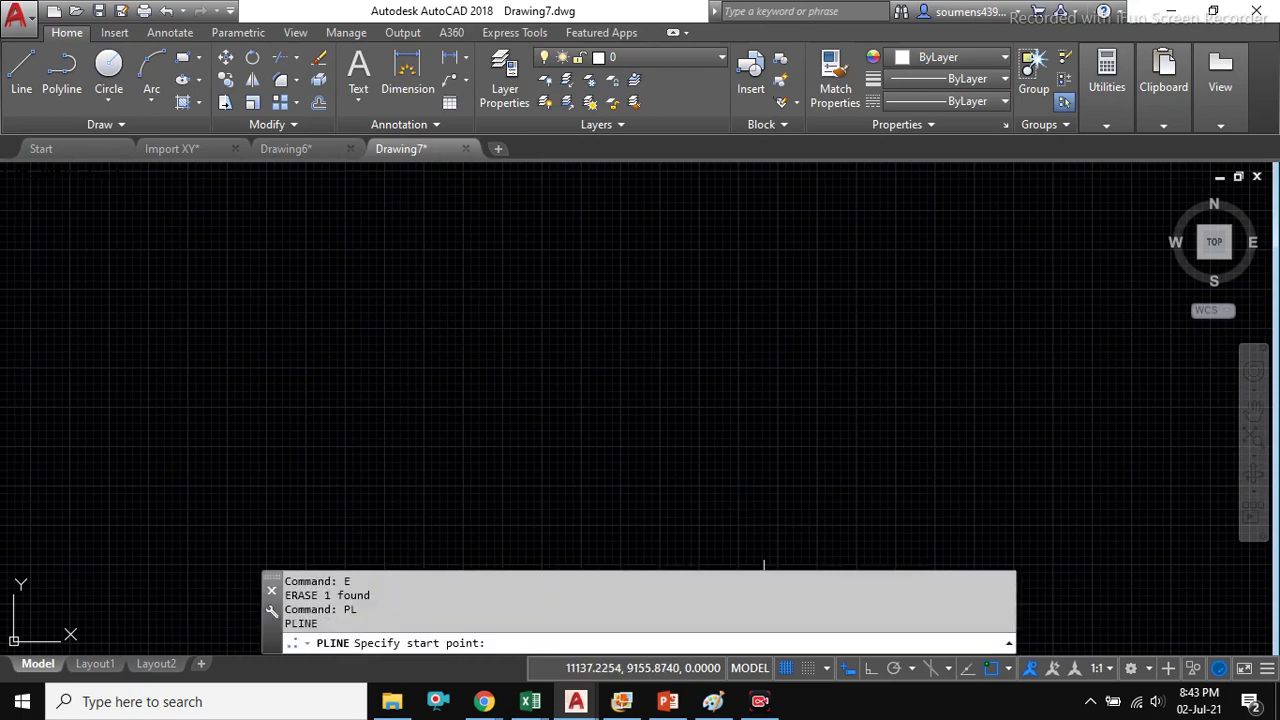
pyautogui.rightClick(789, 632)
pyautogui.click(840, 554)
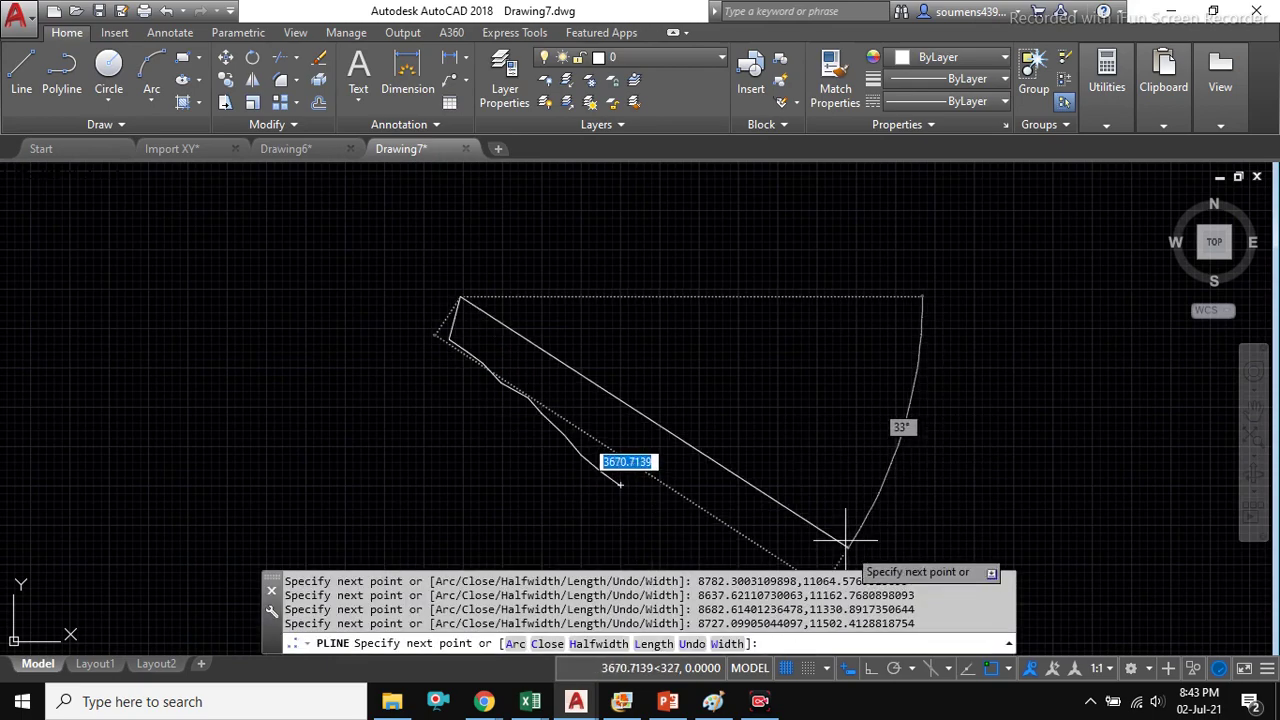
pyautogui.press('Return')
# - Select the traverse polyline and examine its vertices near starting point A
pyautogui.scroll(5, 569, 410)
pyautogui.scroll(-5, 585, 325)
pyautogui.click(686, 417)
pyautogui.click(603, 366)
pyautogui.scroll(5, 590, 372)
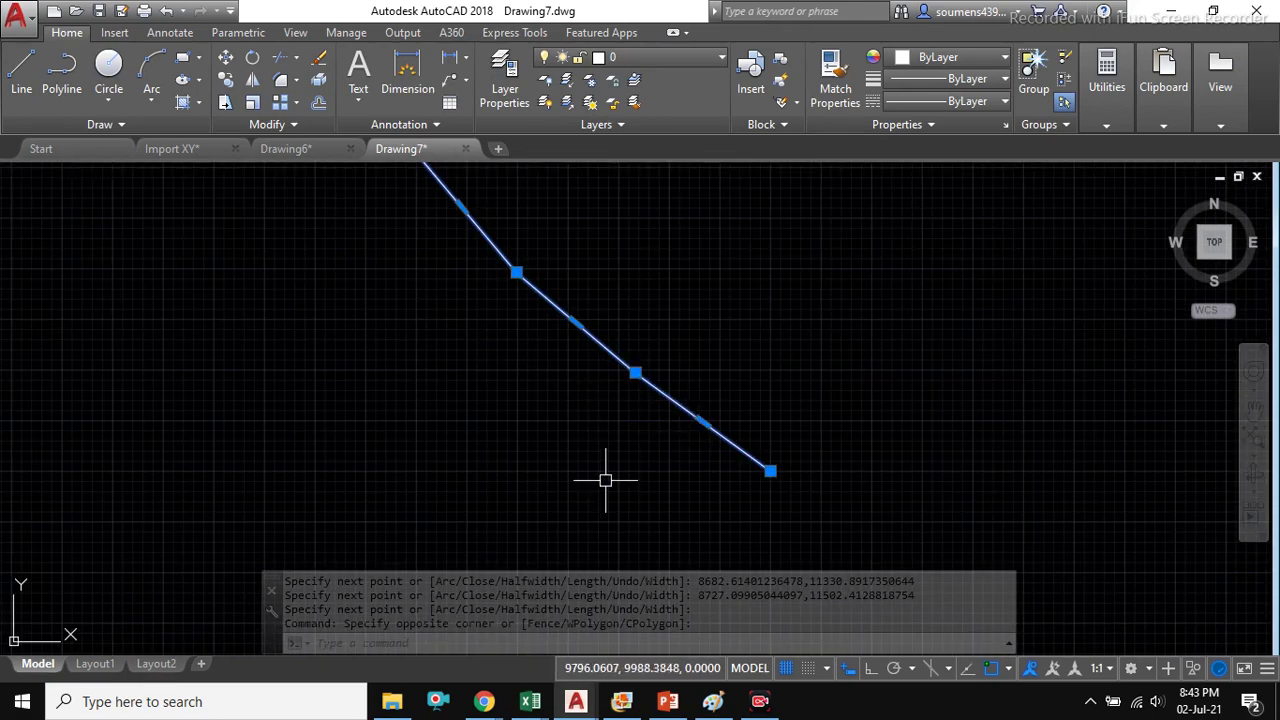
# - Erase the selected traverse polyline from the drawing
pyautogui.write('E')
pyautogui.press('Return')
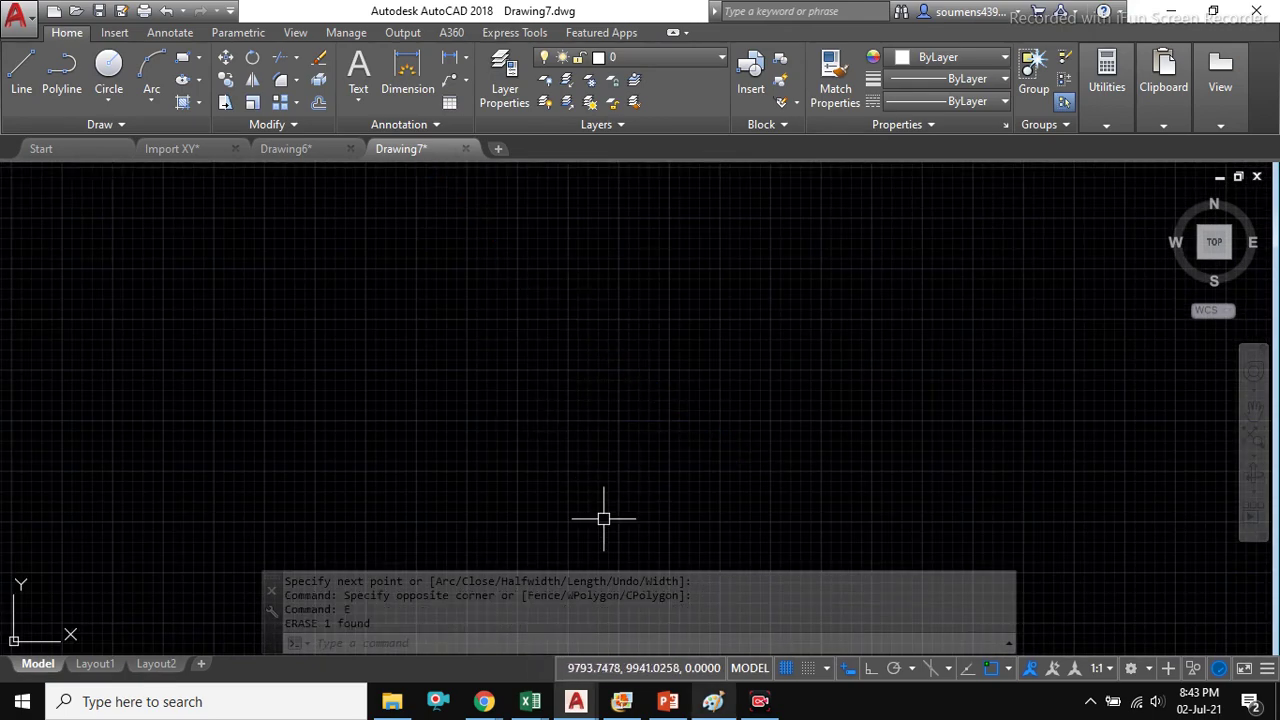
# - Switch to the "Coordinate from dist bearing" workbook in Excel and review the distance, bearing, coordinate and joined Easting,Northing columns
pyautogui.moveTo(530, 701)
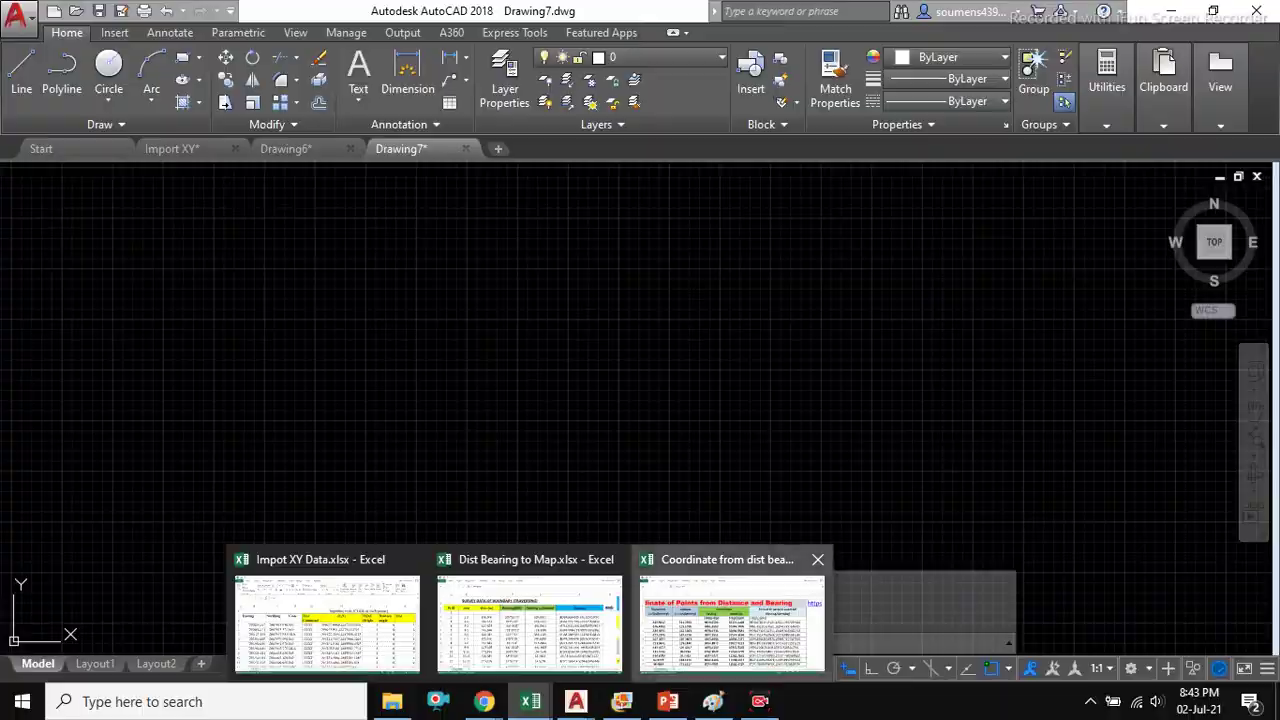
pyautogui.click(731, 615)
pyautogui.click(955, 353)
pyautogui.moveTo(955, 324); pyautogui.dragTo(60, 297)
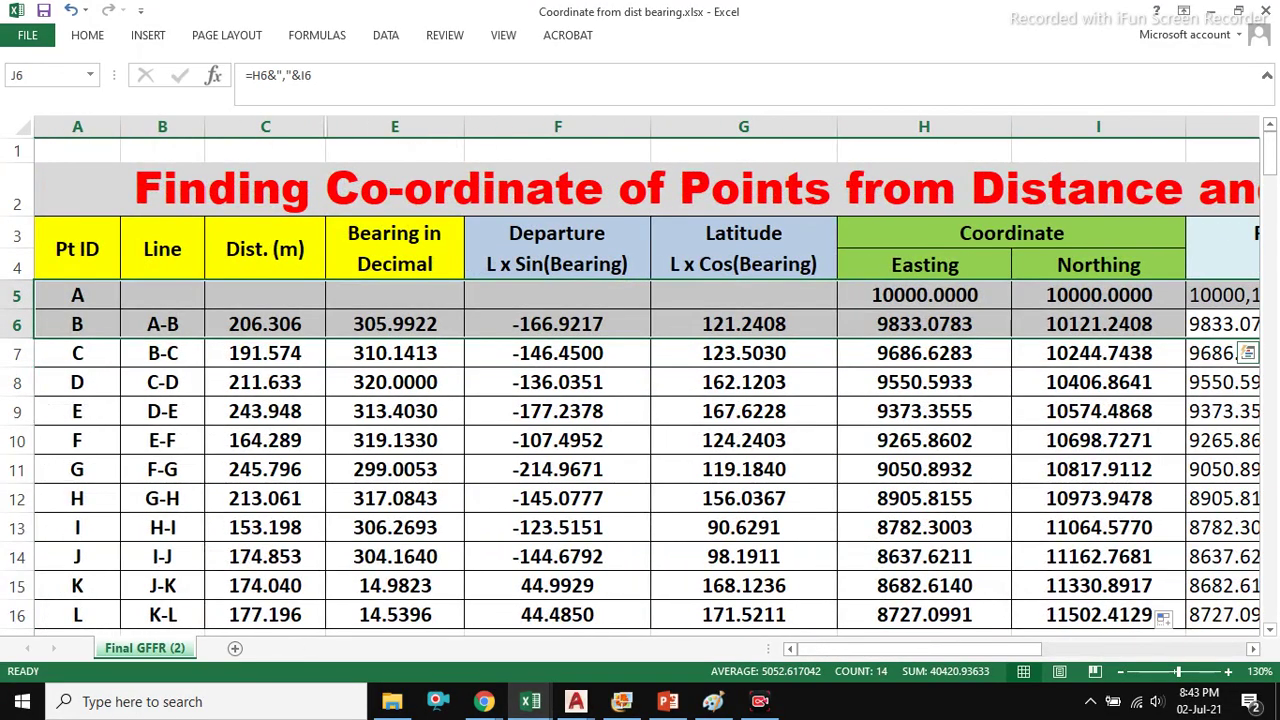
pyautogui.click(265, 353)
pyautogui.click(925, 295)
pyautogui.click(1222, 324)
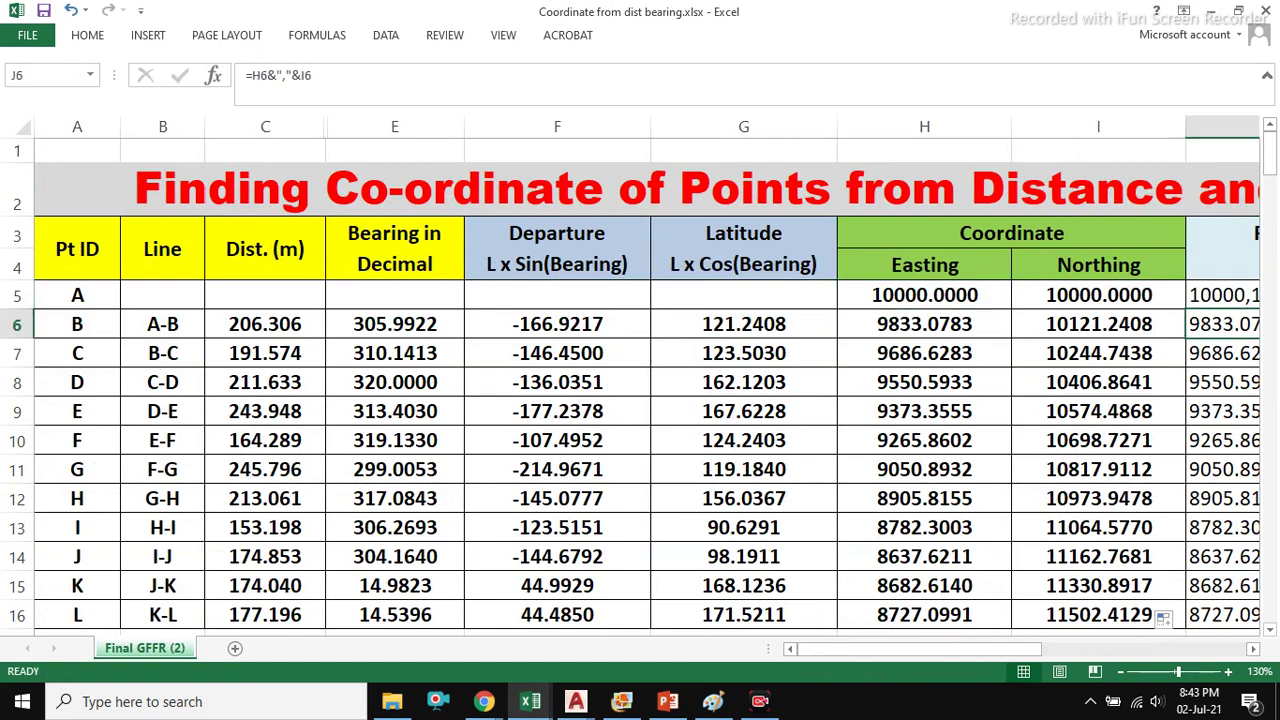
# - Switch to Photo Gallery and advance to the slide on exporting coordinates from AutoCAD to Excel
pyautogui.click(621, 701)
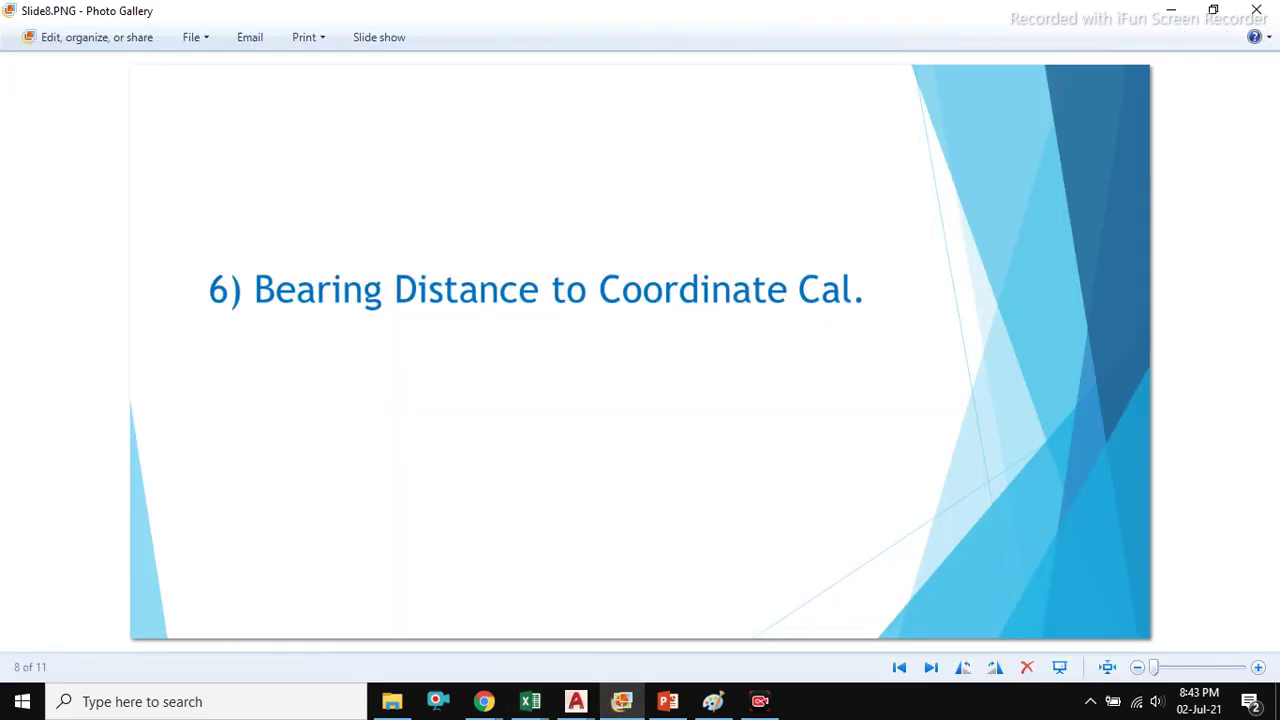
pyautogui.press('Right')
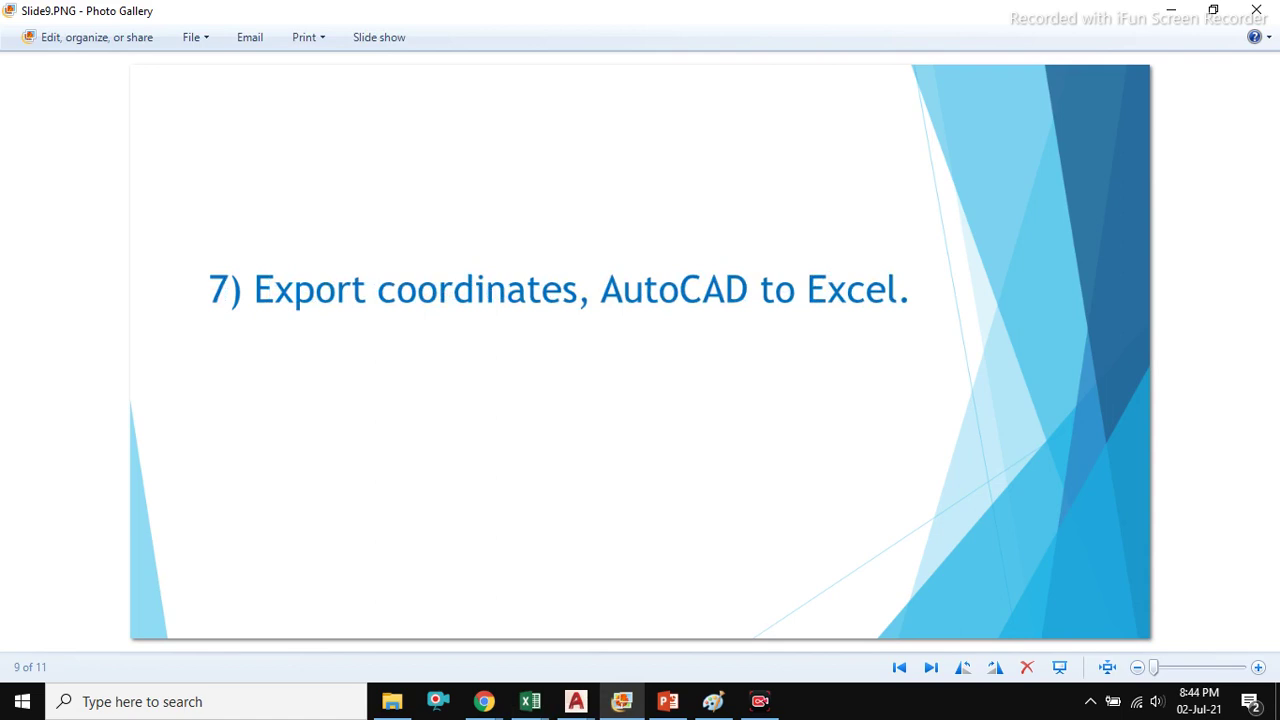
# - Switch to the Import XY drawing in AutoCAD and examine the red boundary polyline and its numbered points around point 1
pyautogui.moveTo(576, 701)
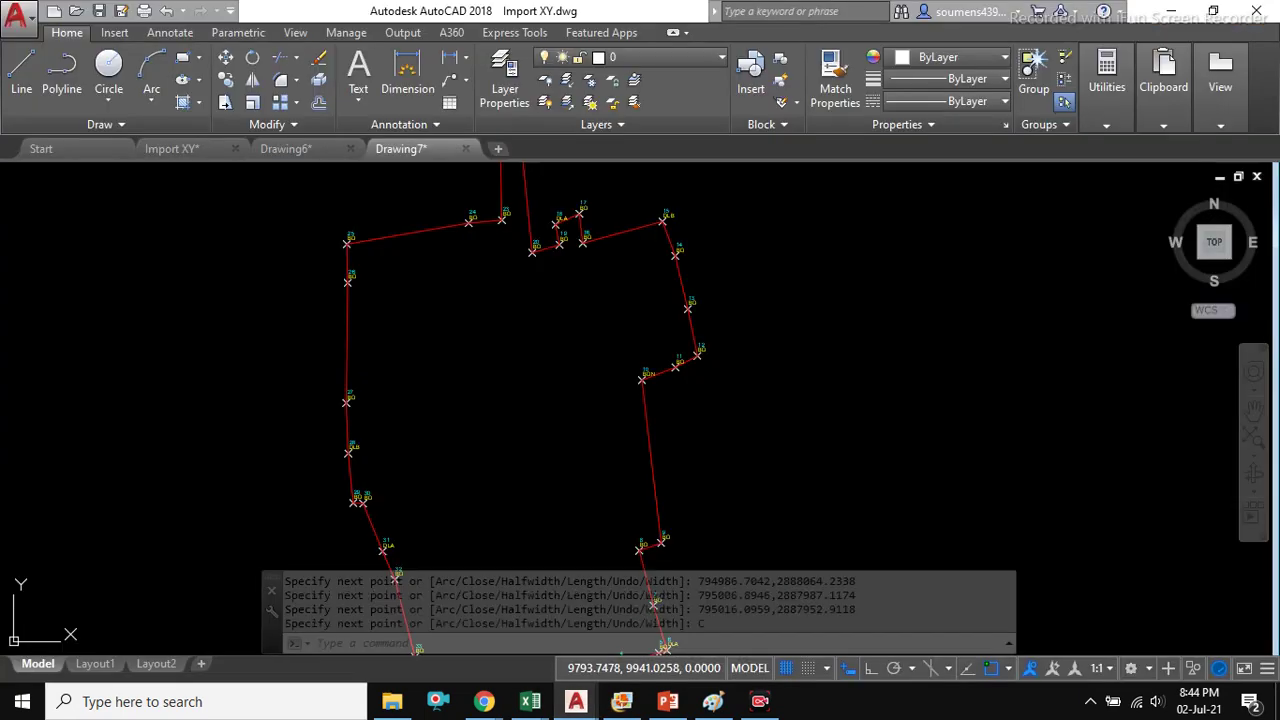
pyautogui.scroll(-3, 554, 280)
pyautogui.click(491, 232)
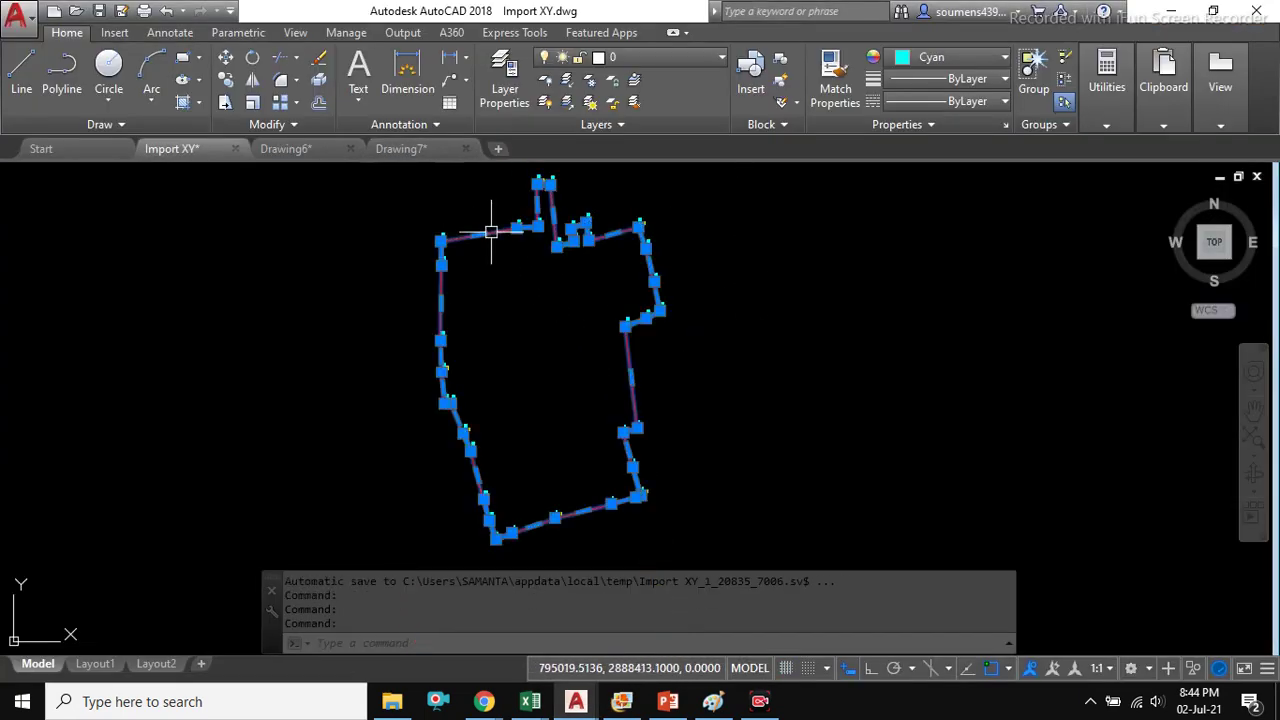
pyautogui.scroll(1, 520, 430)
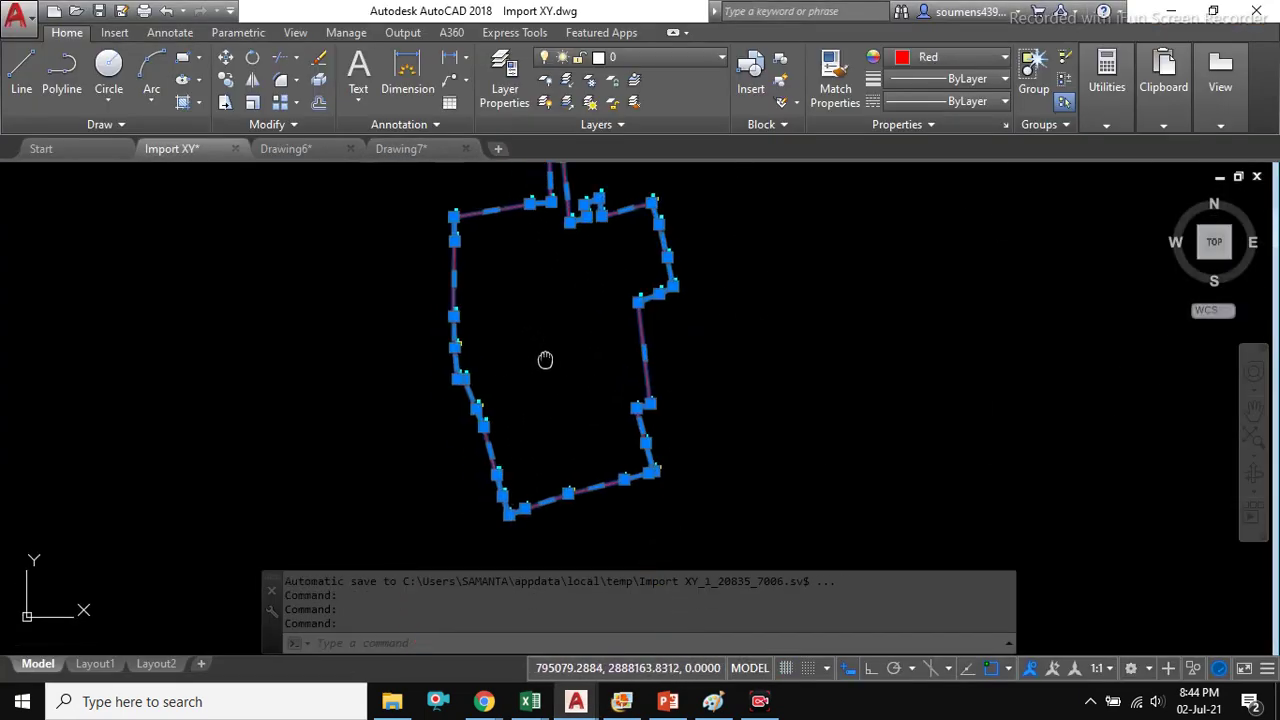
pyautogui.press('Escape')
pyautogui.scroll(3, 534, 443)
pyautogui.moveTo(543, 529); pyautogui.dragTo(543, 409, button='middle')
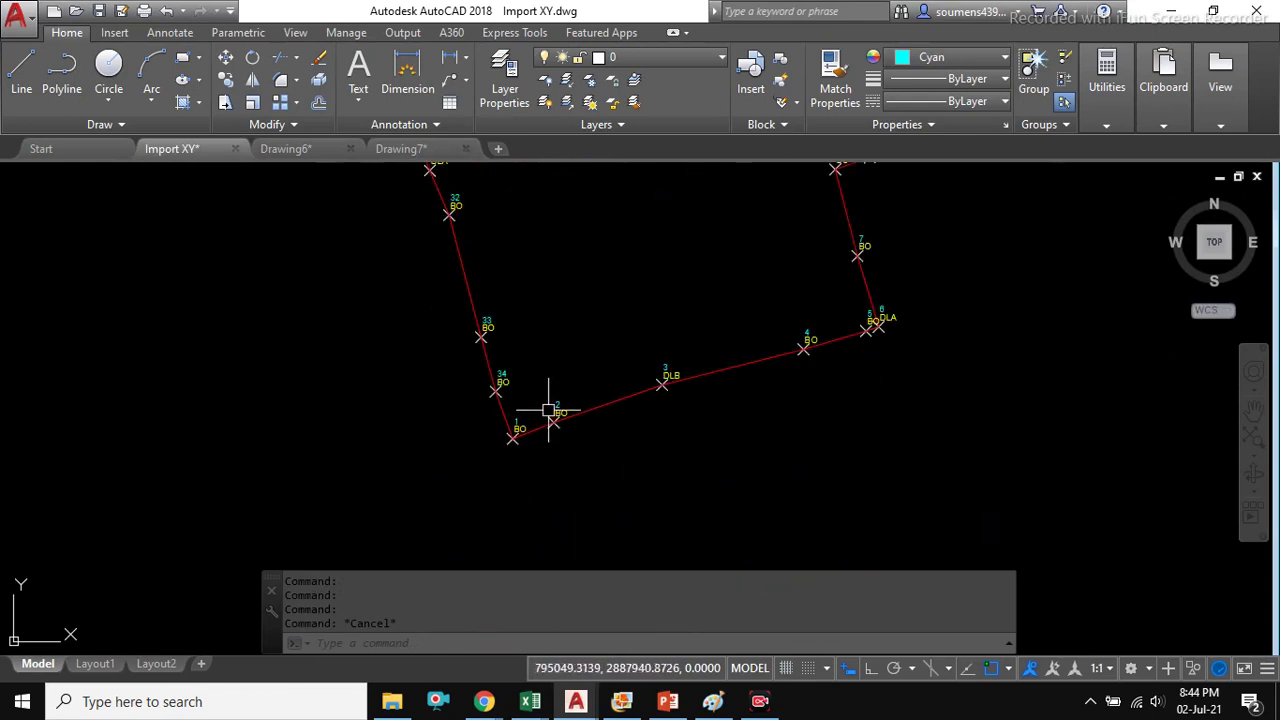
pyautogui.click(586, 412)
pyautogui.press('Escape')
pyautogui.click(594, 409)
pyautogui.scroll(-4, 618, 492)
pyautogui.scroll(-2, 580, 294)
pyautogui.press('Escape')
pyautogui.click(541, 247)
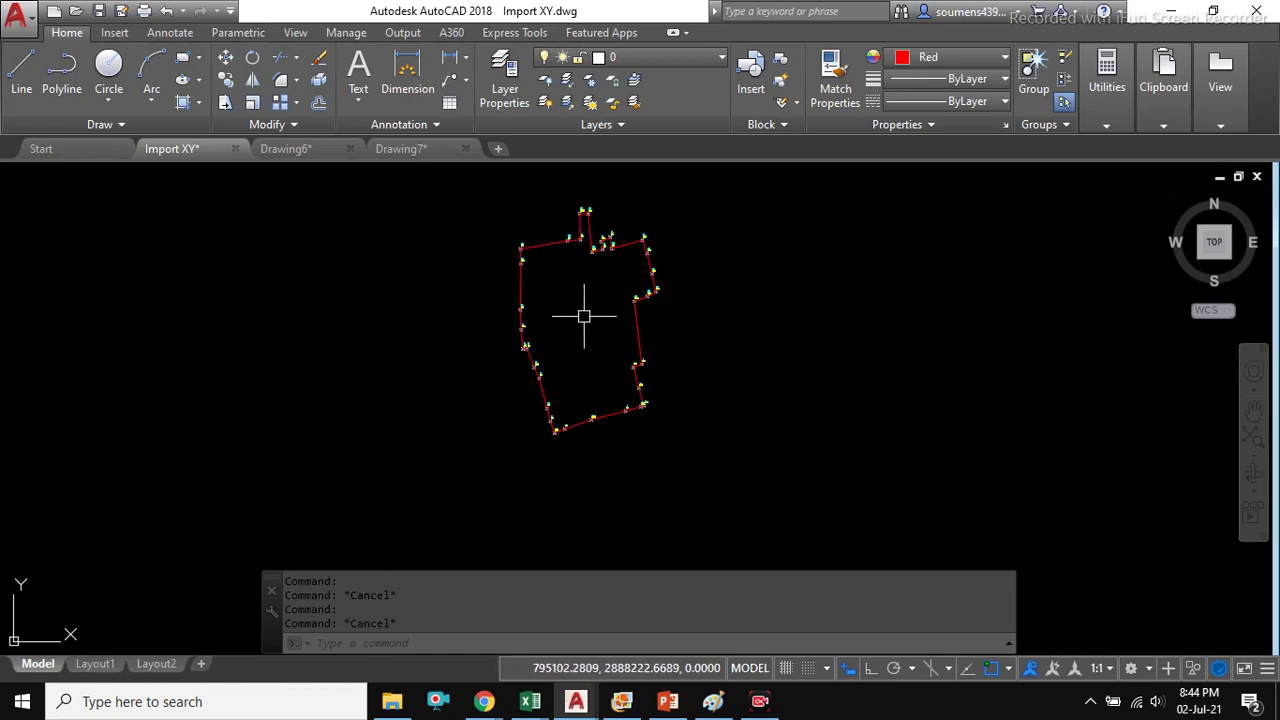
pyautogui.scroll(8, 574, 443)
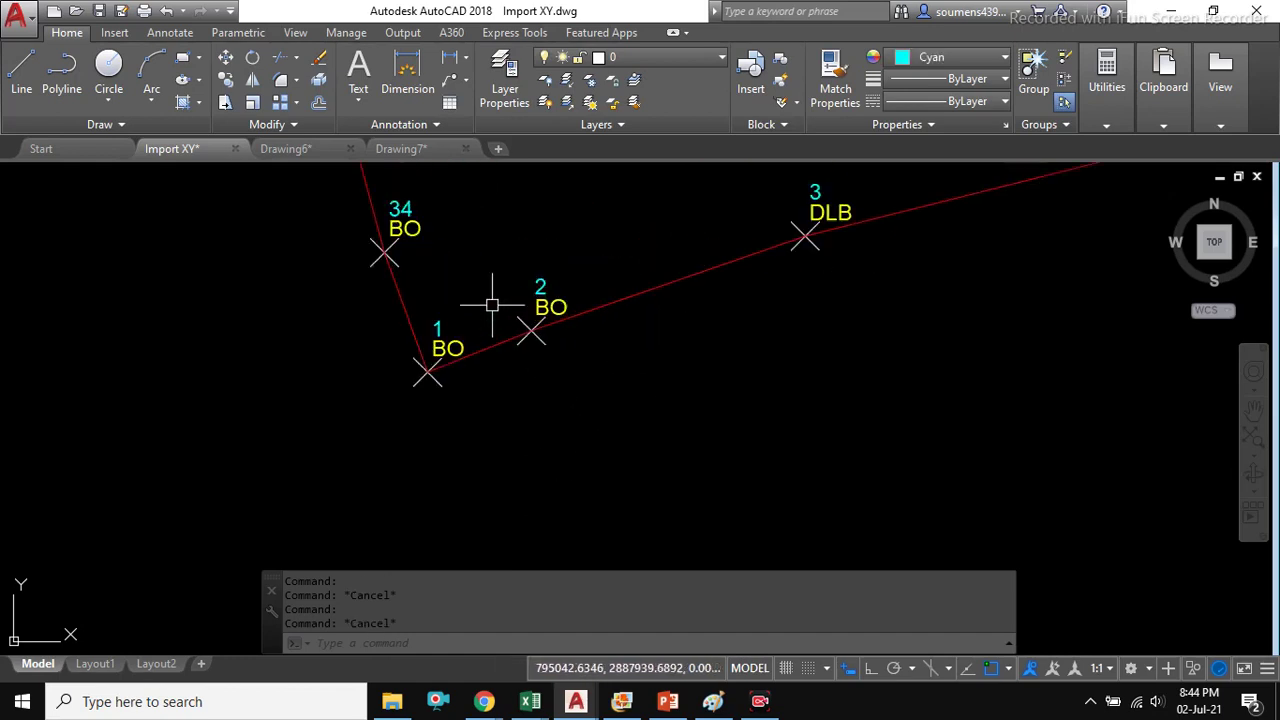
pyautogui.scroll(-3, 535, 395)
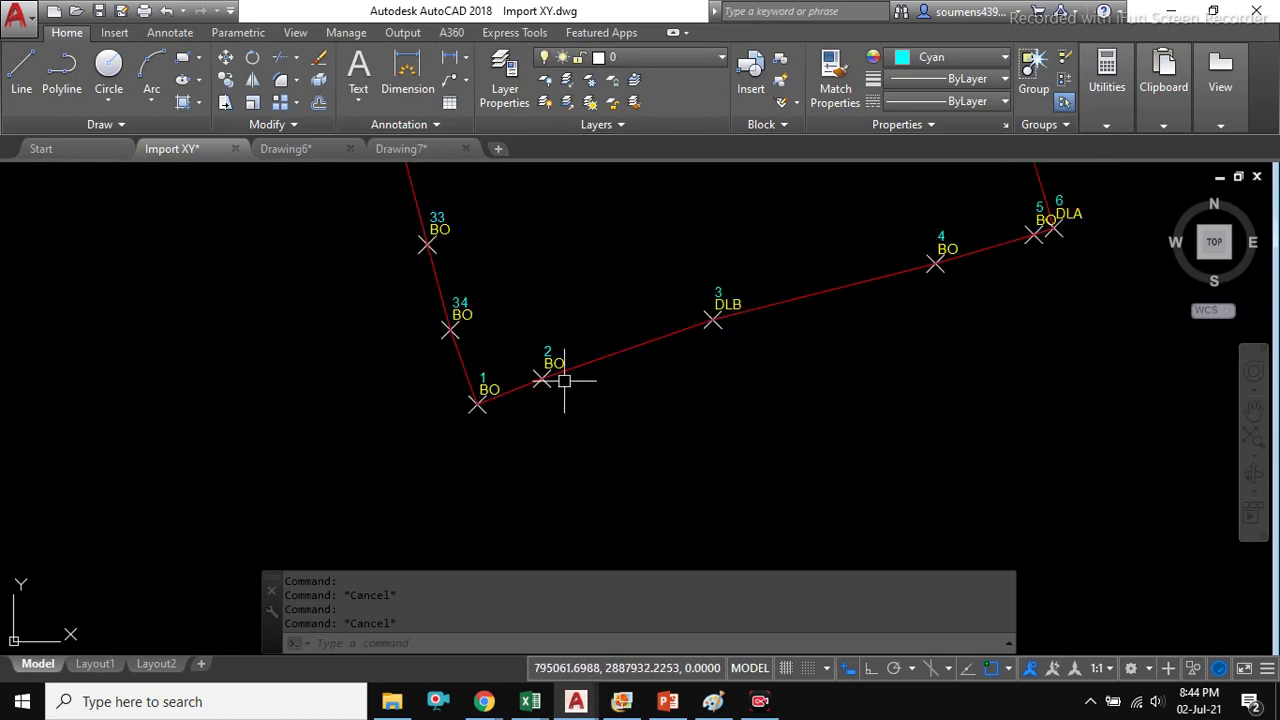
pyautogui.scroll(4, 455, 390)
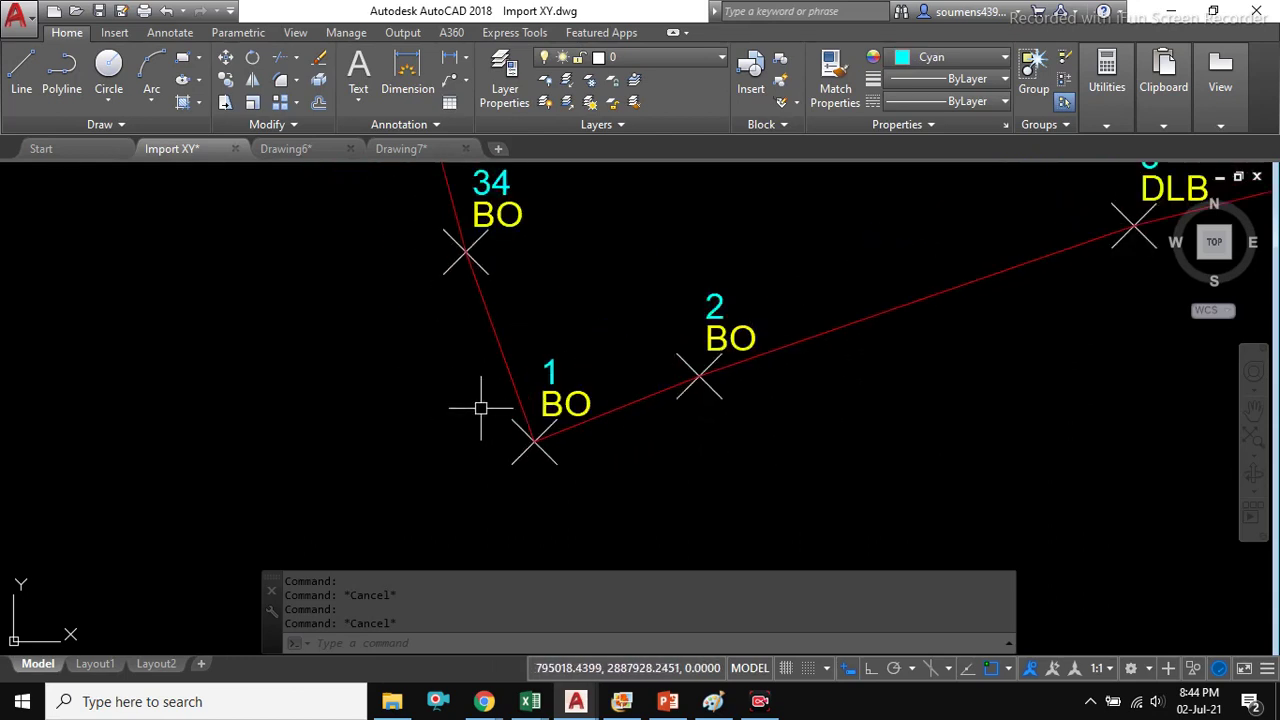
# - Switch to the "Impot XY Data" workbook in Excel and add a new blank worksheet
pyautogui.moveTo(530, 701)
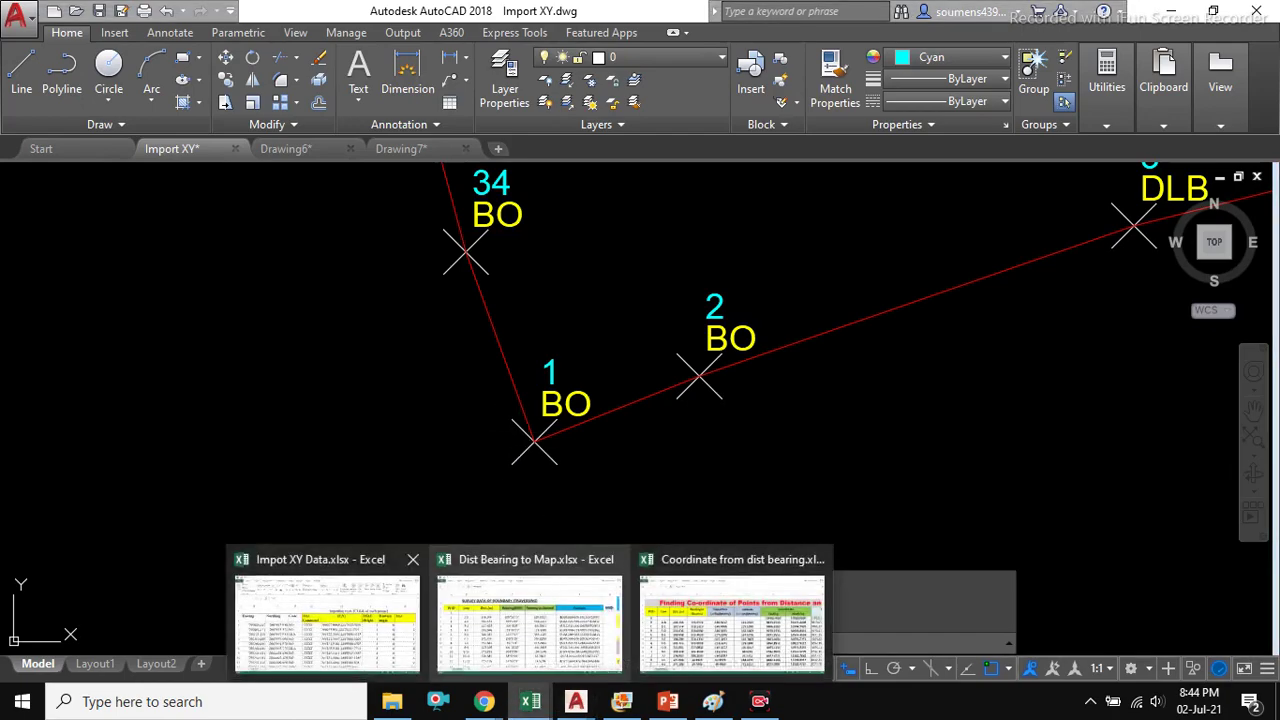
pyautogui.click(320, 615)
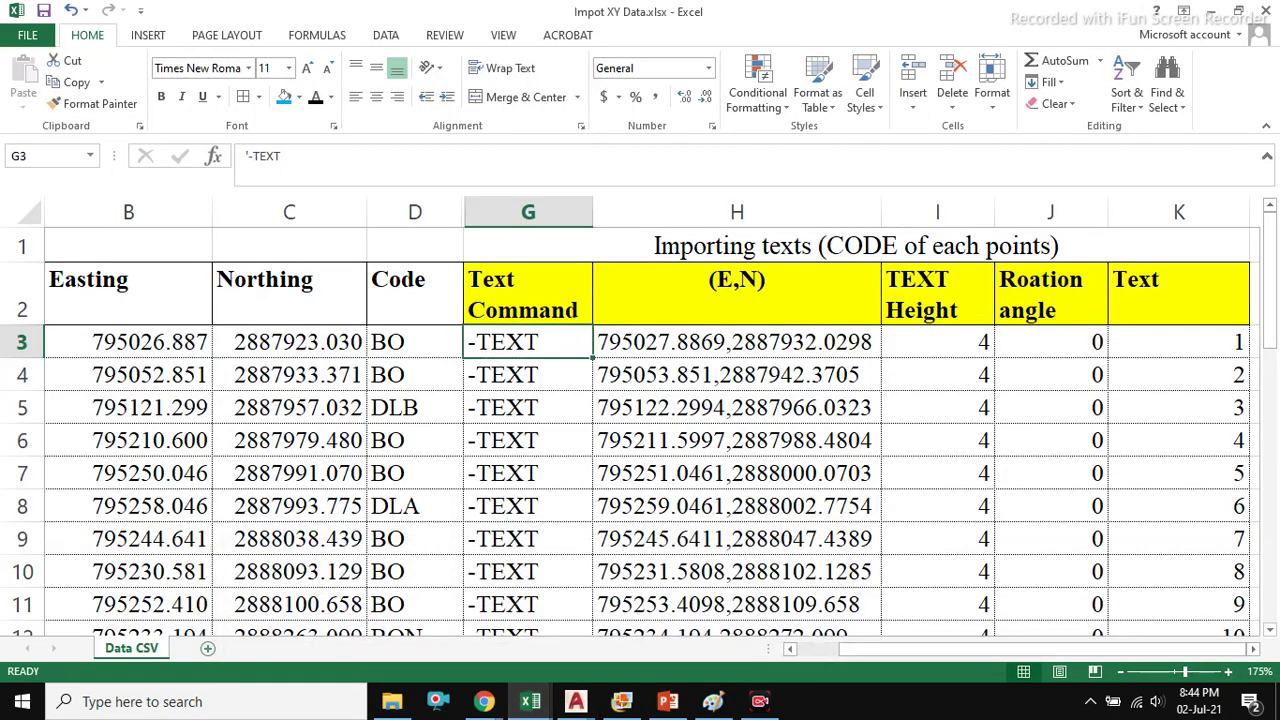
pyautogui.click(208, 648)
pyautogui.keyDown('ctrl'); pyautogui.scroll(2, 640, 417); pyautogui.keyUp('ctrl')
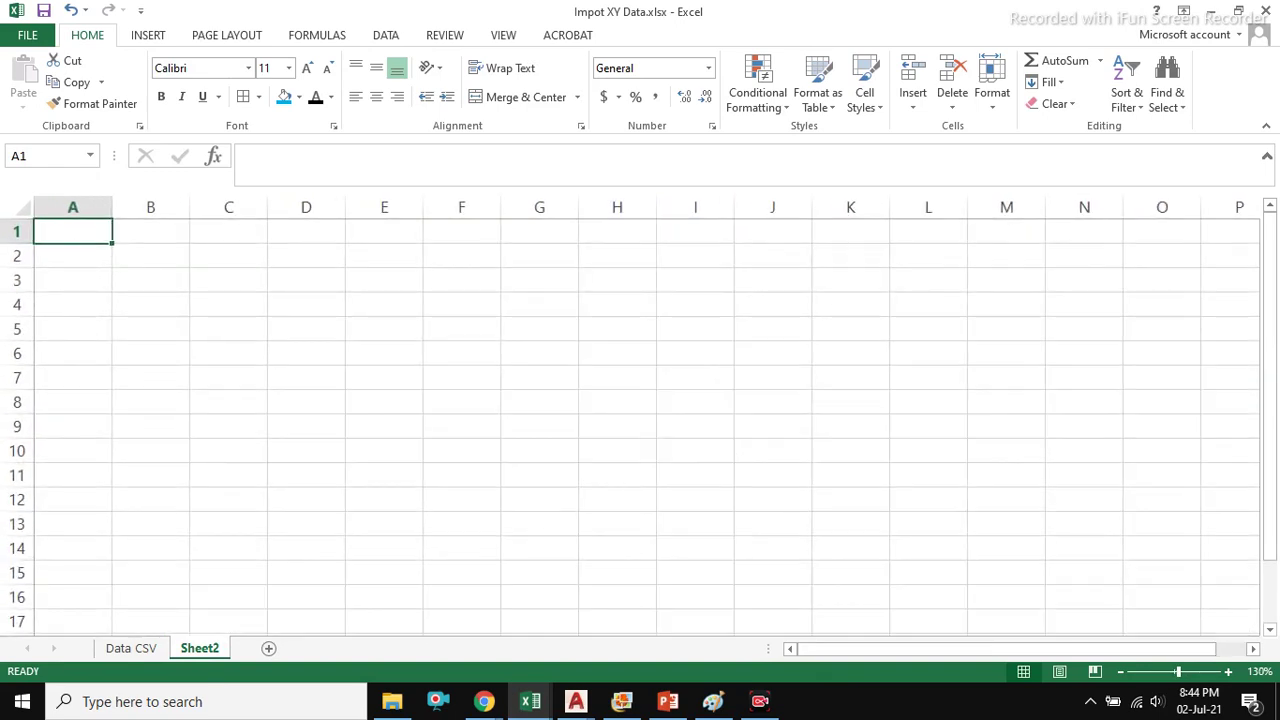
# - Enter the point numbers 1, 2, 3 and 4 in cells A1 to A4
pyautogui.write('1')
pyautogui.press('Return')
pyautogui.write('2')
pyautogui.press('Return')
pyautogui.write('3')
pyautogui.press('Return')
pyautogui.write('4')
pyautogui.press('Return')
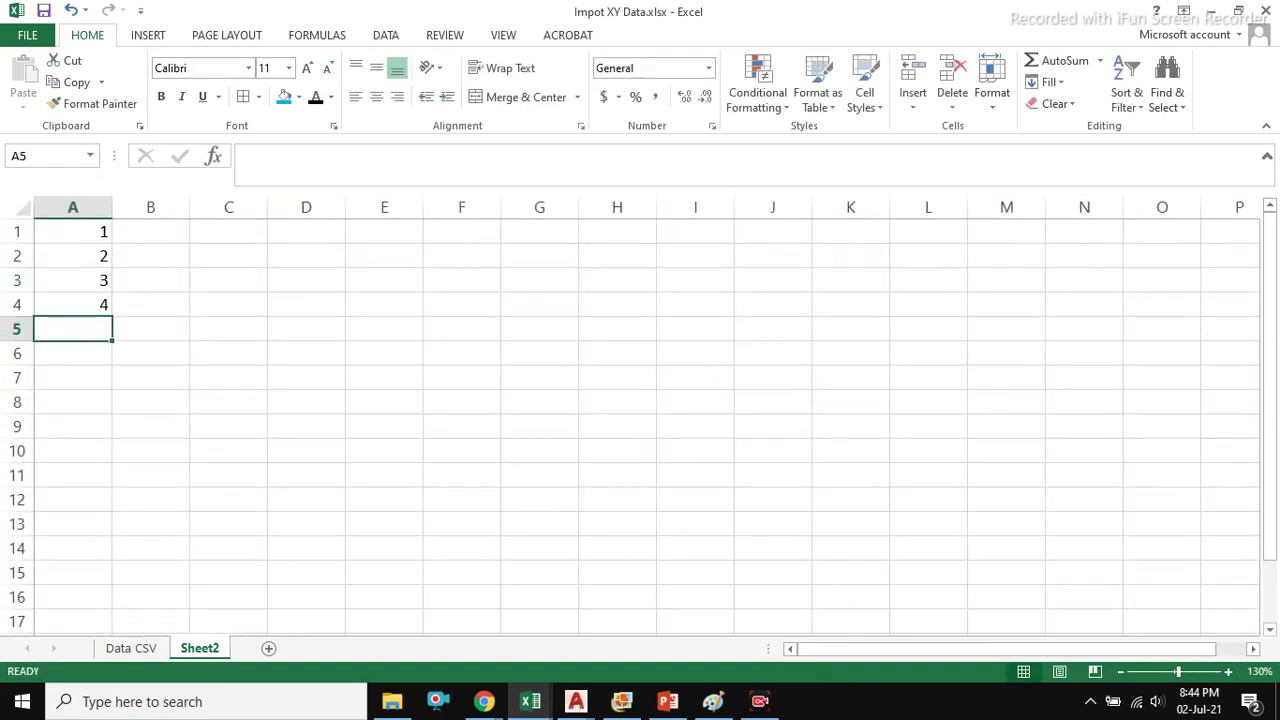
# - Widen columns B and C of the new sheet to about double their width
pyautogui.click(151, 232)
pyautogui.moveTo(151, 207); pyautogui.dragTo(266, 207)
pyautogui.click(458, 280)
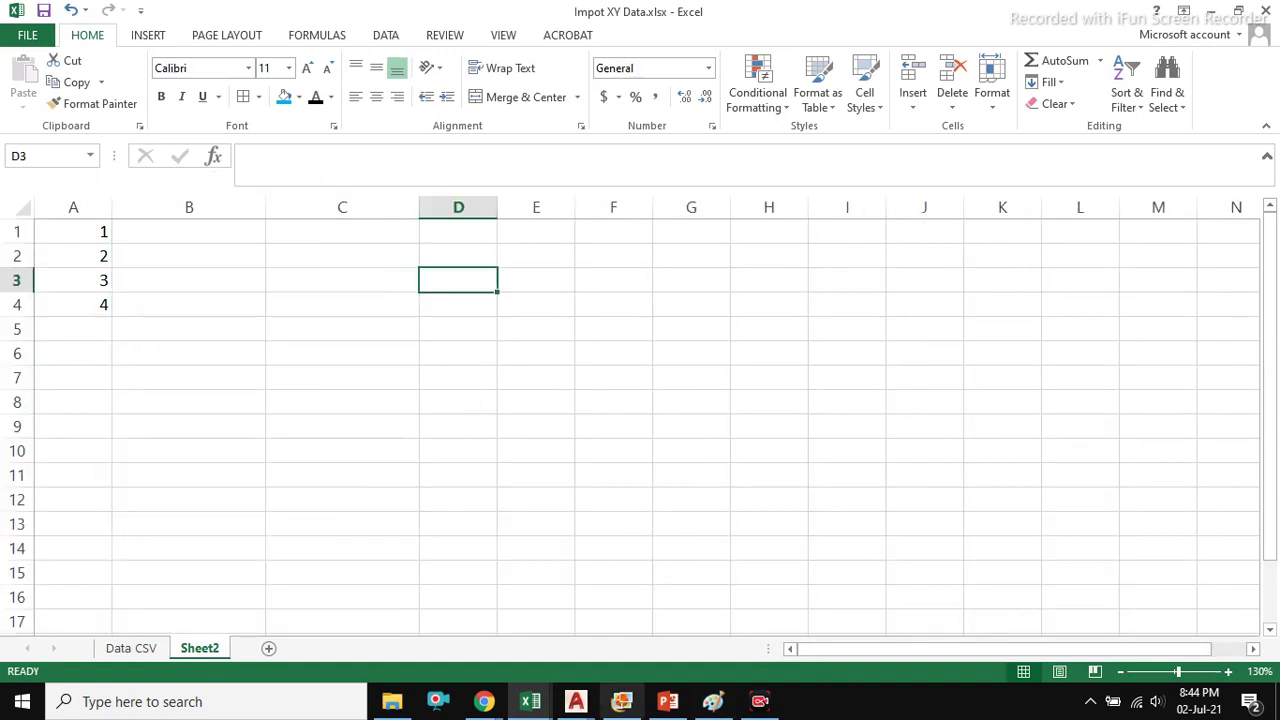
# - Switch to the Import XY drawing in AutoCAD and query the coordinates of boundary point 1 with the ID command
pyautogui.moveTo(576, 701)
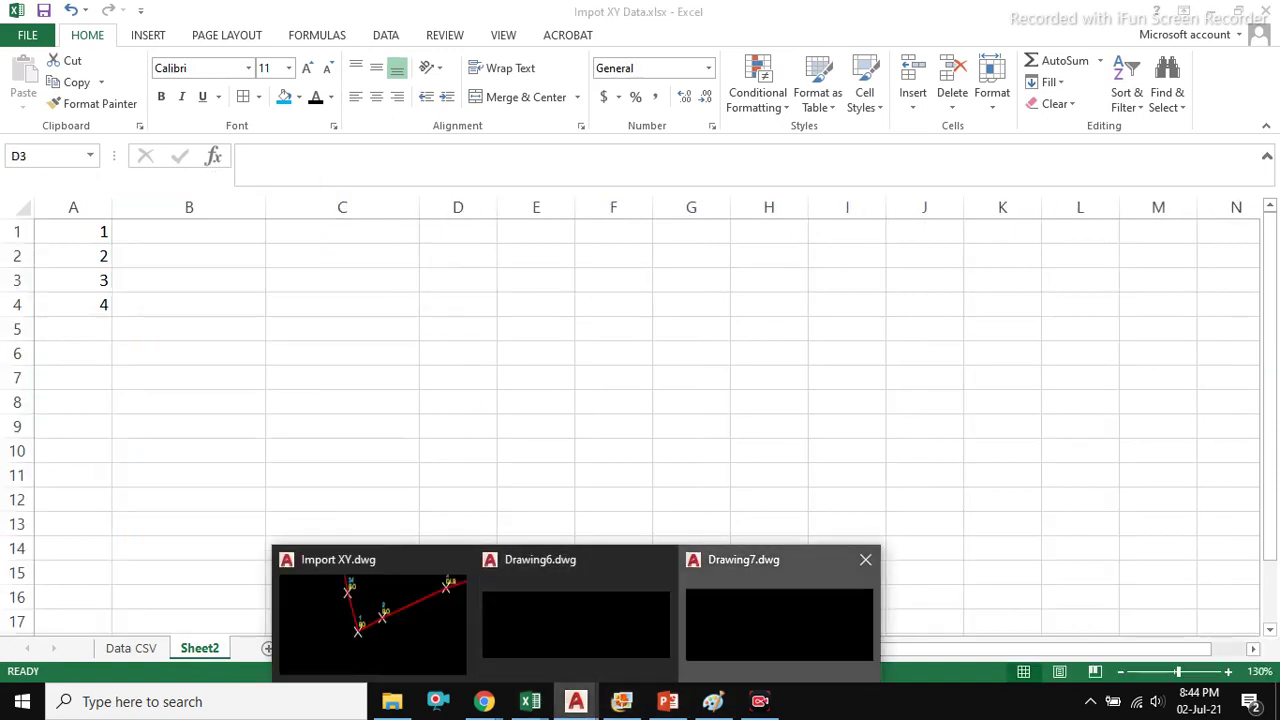
pyautogui.click(371, 614)
pyautogui.click(371, 617)
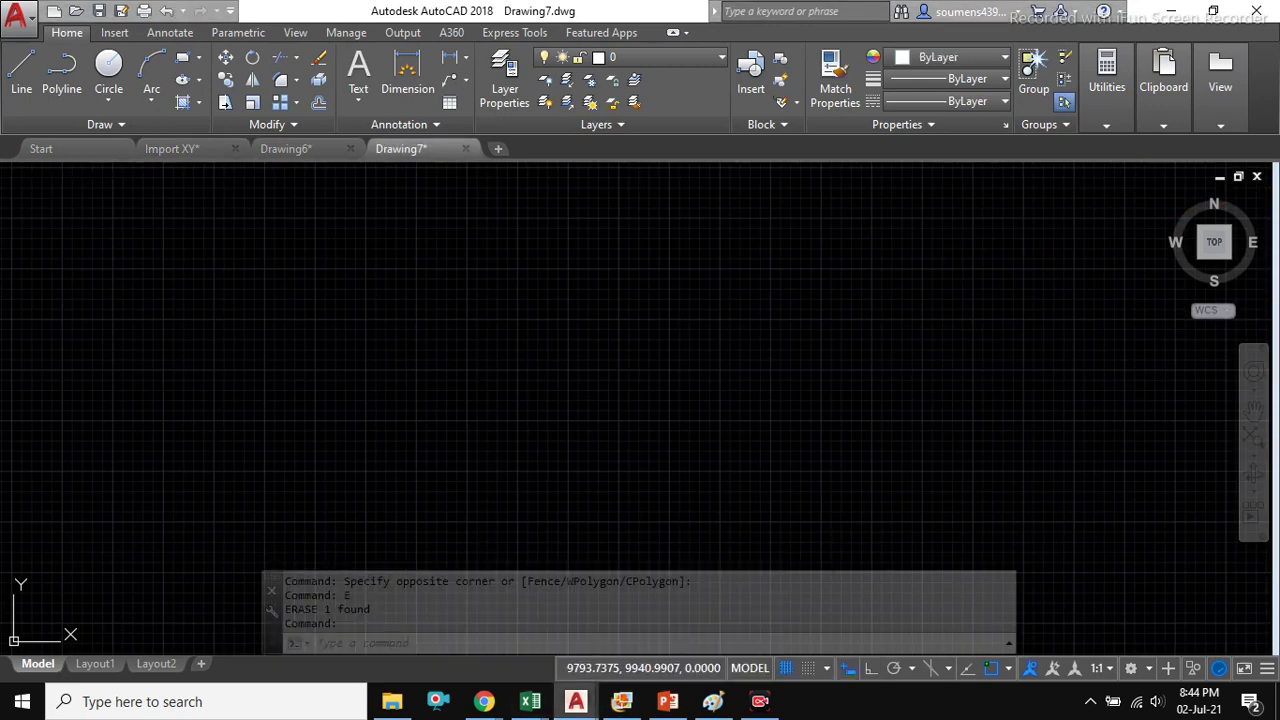
pyautogui.press('Escape')
pyautogui.press('Escape')
pyautogui.write('ID')
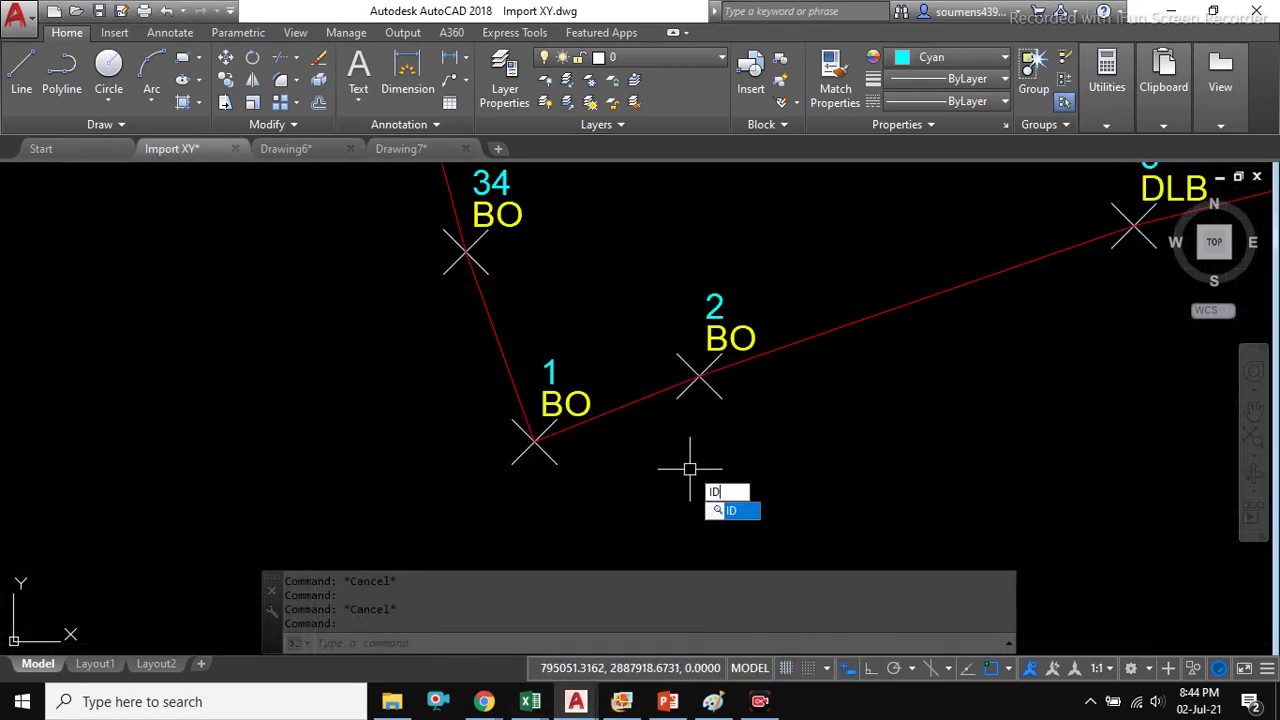
pyautogui.press('Return')
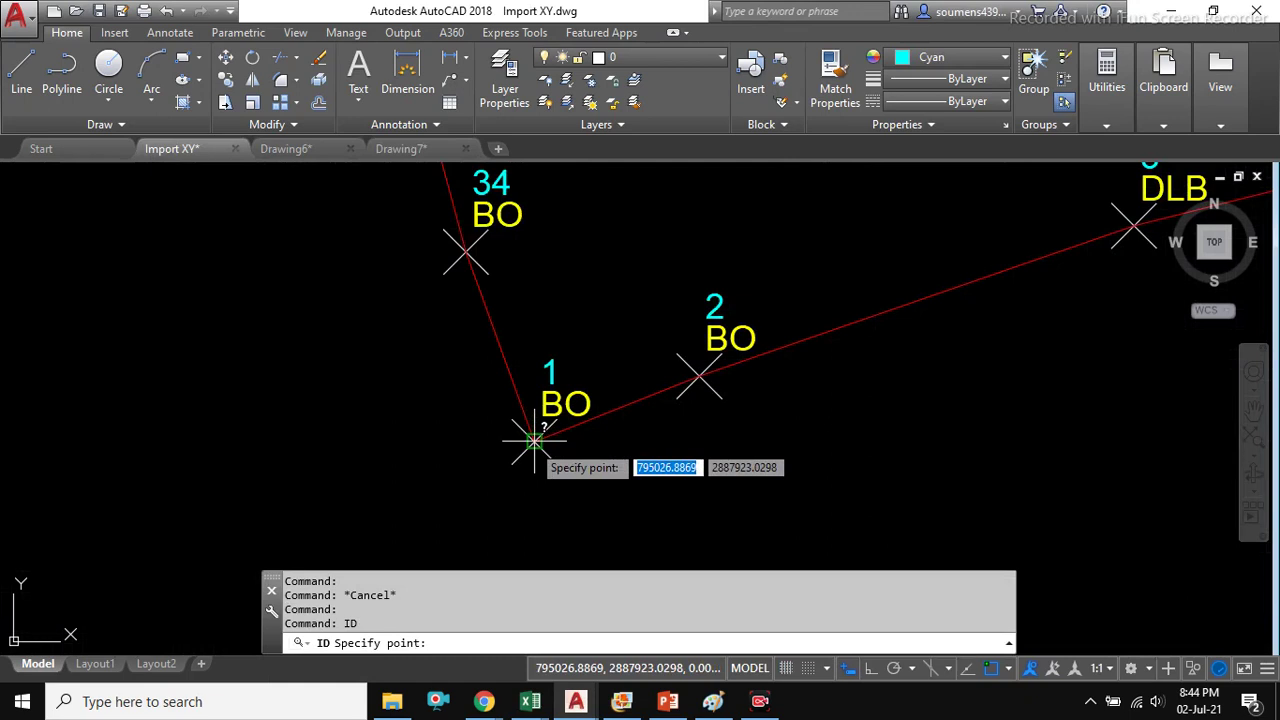
pyautogui.click(533, 441)
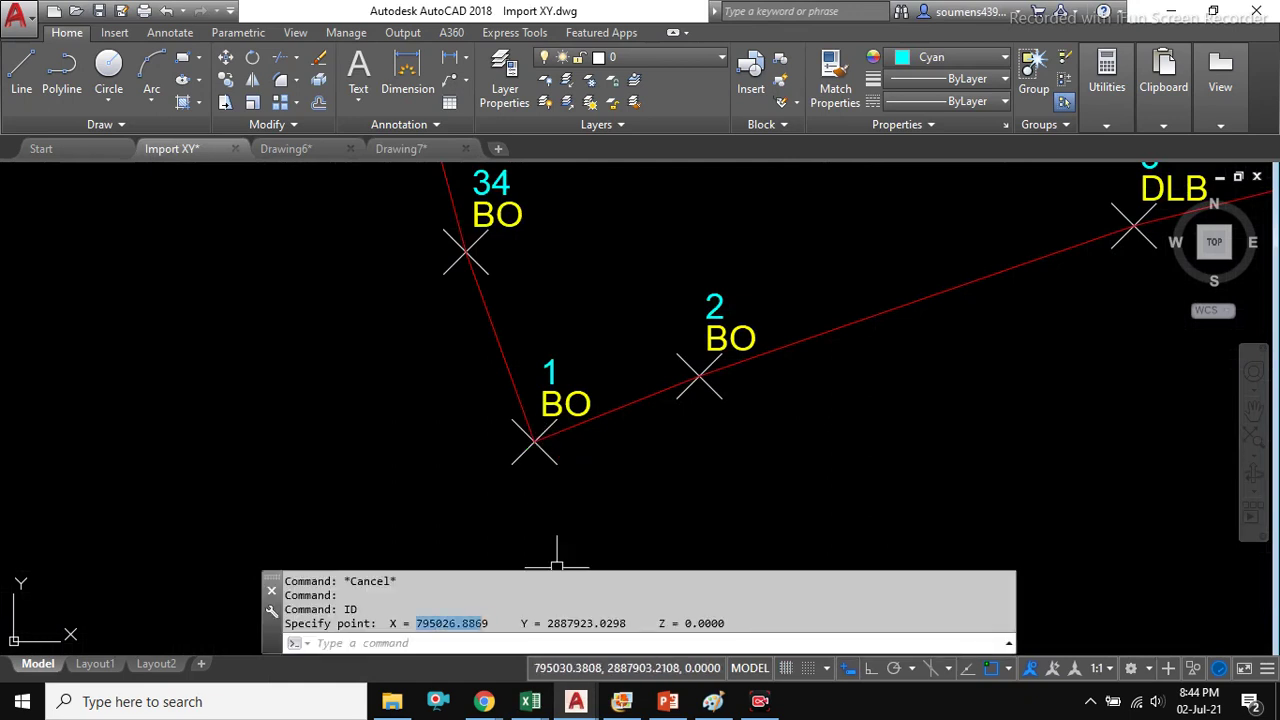
# - Copy point 1's X coordinate from the command history and paste it into cell B1 of Sheet2 in Excel
pyautogui.rightClick(483, 620)
pyautogui.click(540, 496)
pyautogui.moveTo(530, 701)
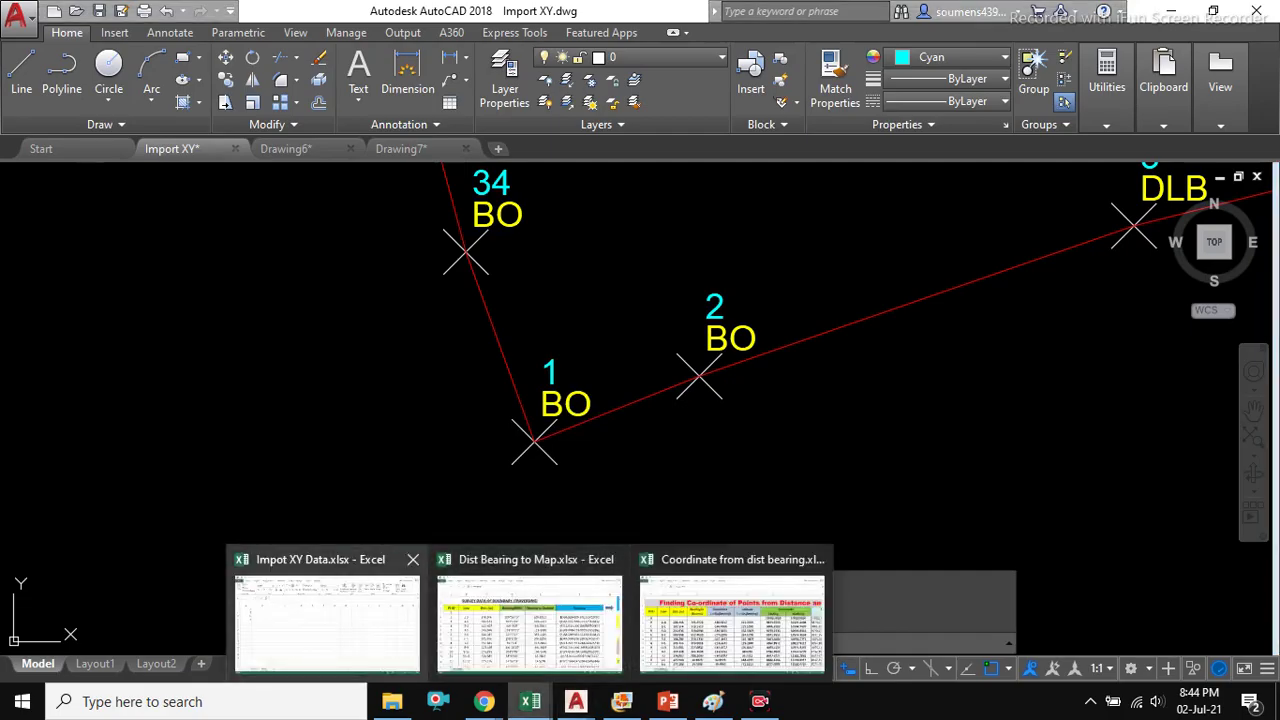
pyautogui.click(329, 600)
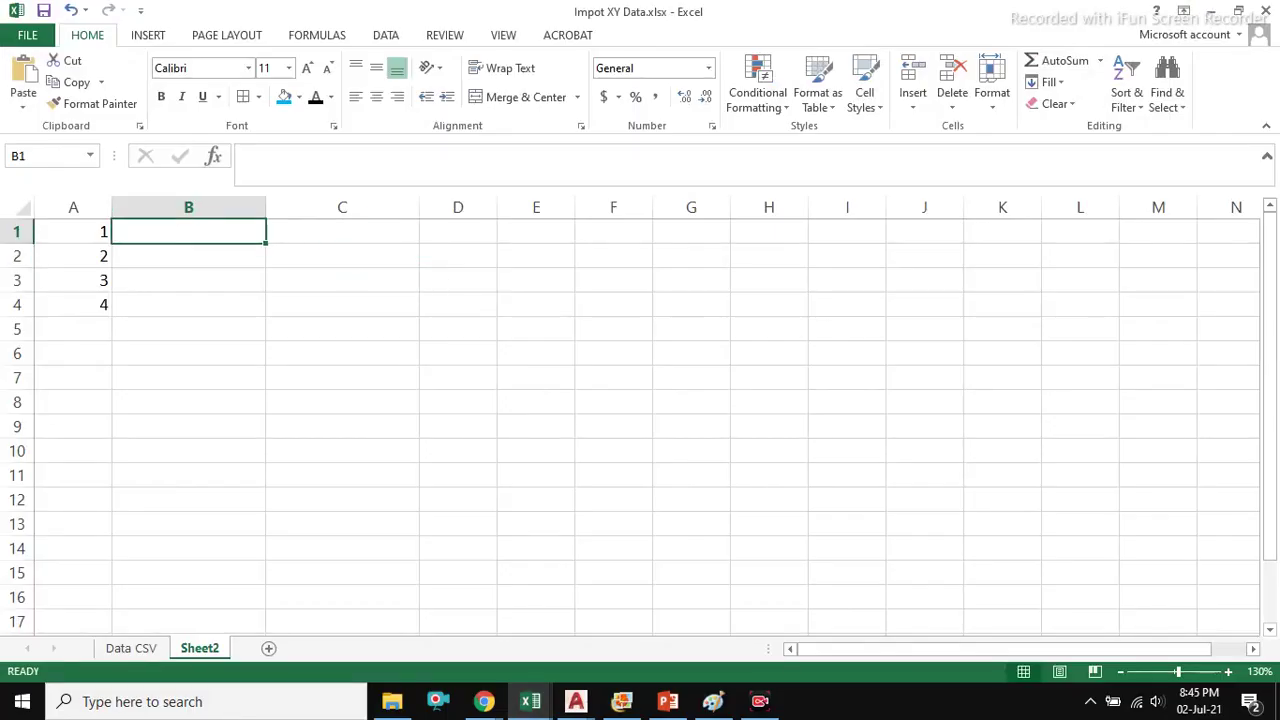
pyautogui.hotkey('ctrl', 'v')
# - Clear the point numbers and any pasted coordinate from Sheet2
pyautogui.click(188, 281)
pyautogui.click(342, 232)
pyautogui.moveTo(342, 355); pyautogui.dragTo(188, 304)
pyautogui.press('Delete')
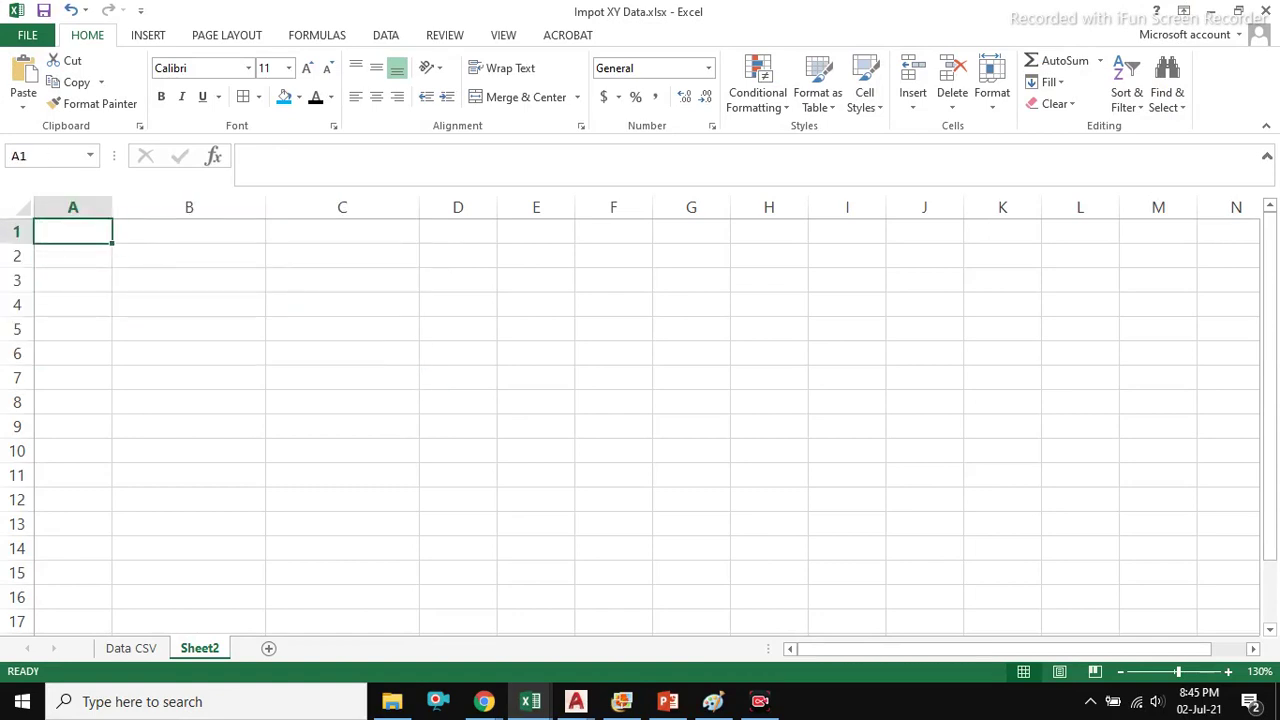
# - Switch back to the Import XY drawing in AutoCAD and select the red boundary polyline near point 1
pyautogui.click(576, 702)
pyautogui.click(372, 615)
pyautogui.scroll(-3, 629, 471)
pyautogui.scroll(5, 611, 408)
pyautogui.click(600, 392)
pyautogui.moveTo(542, 409)
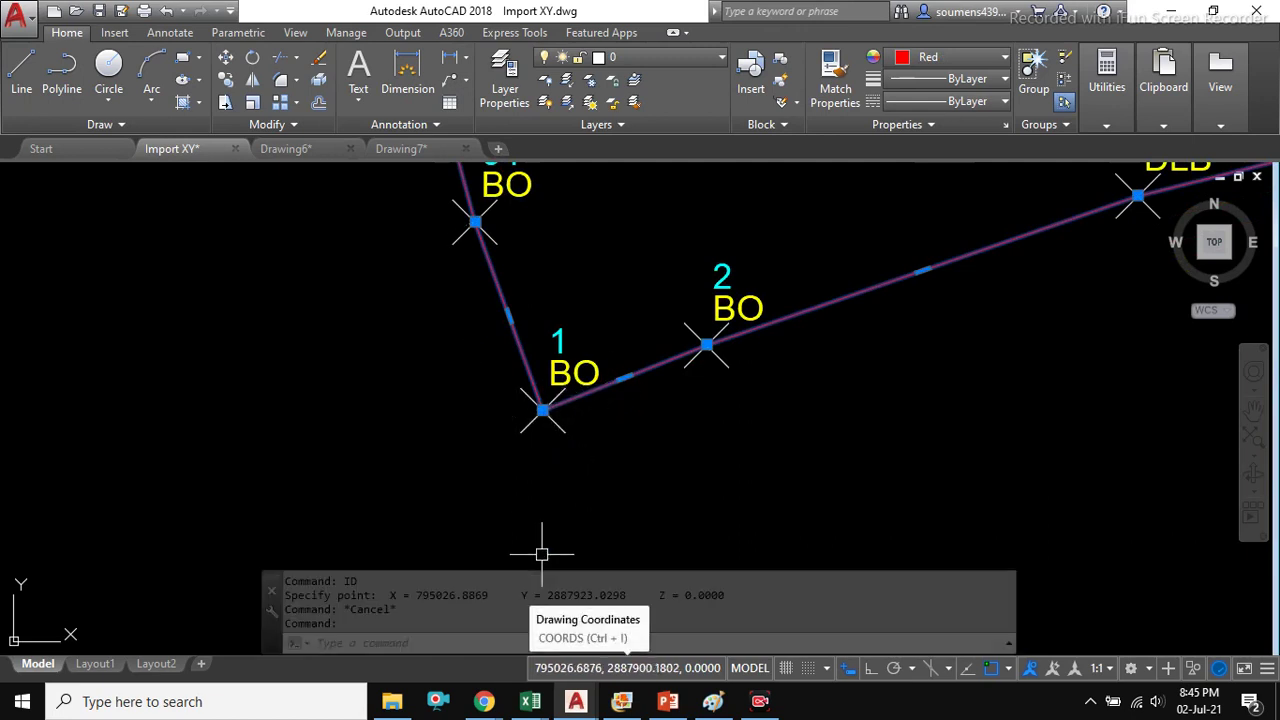
# - Run the LIST command on the selected red boundary polyline
pyautogui.scroll(-4, 588, 452)
pyautogui.scroll(-6, 731, 451)
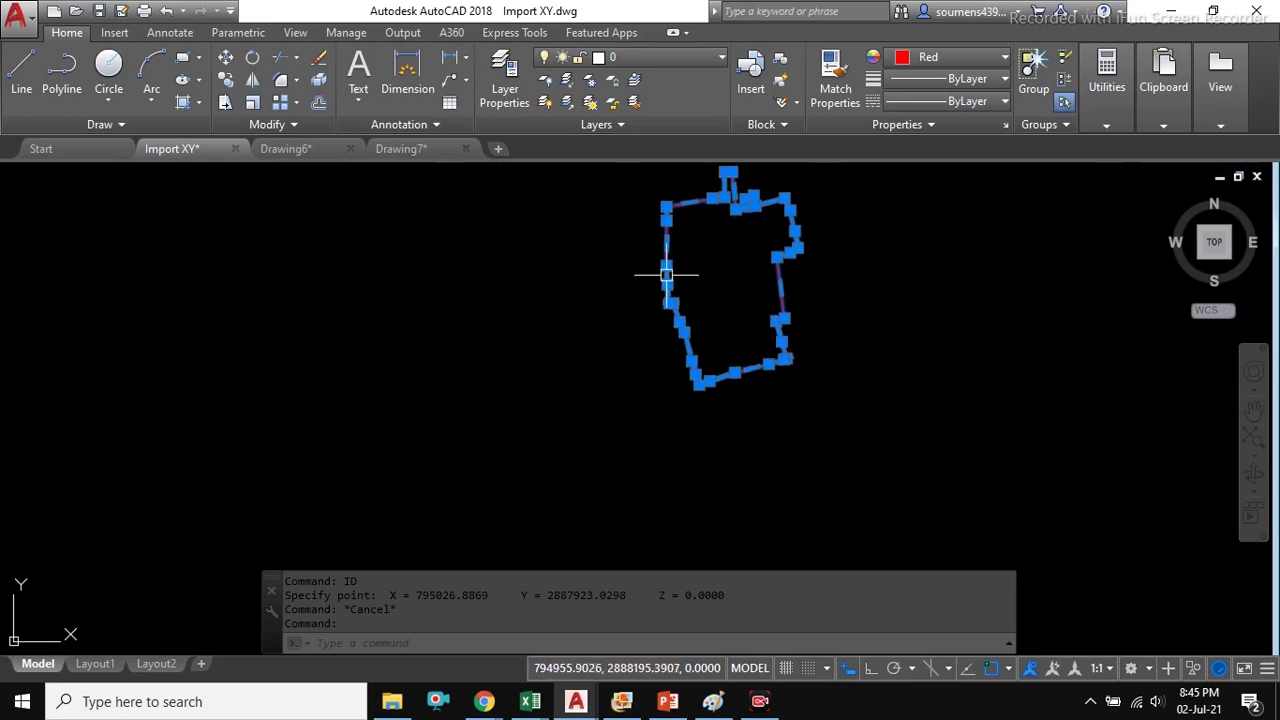
pyautogui.scroll(-3, 477, 397)
pyautogui.scroll(5, 530, 300)
pyautogui.scroll(-3, 531, 334)
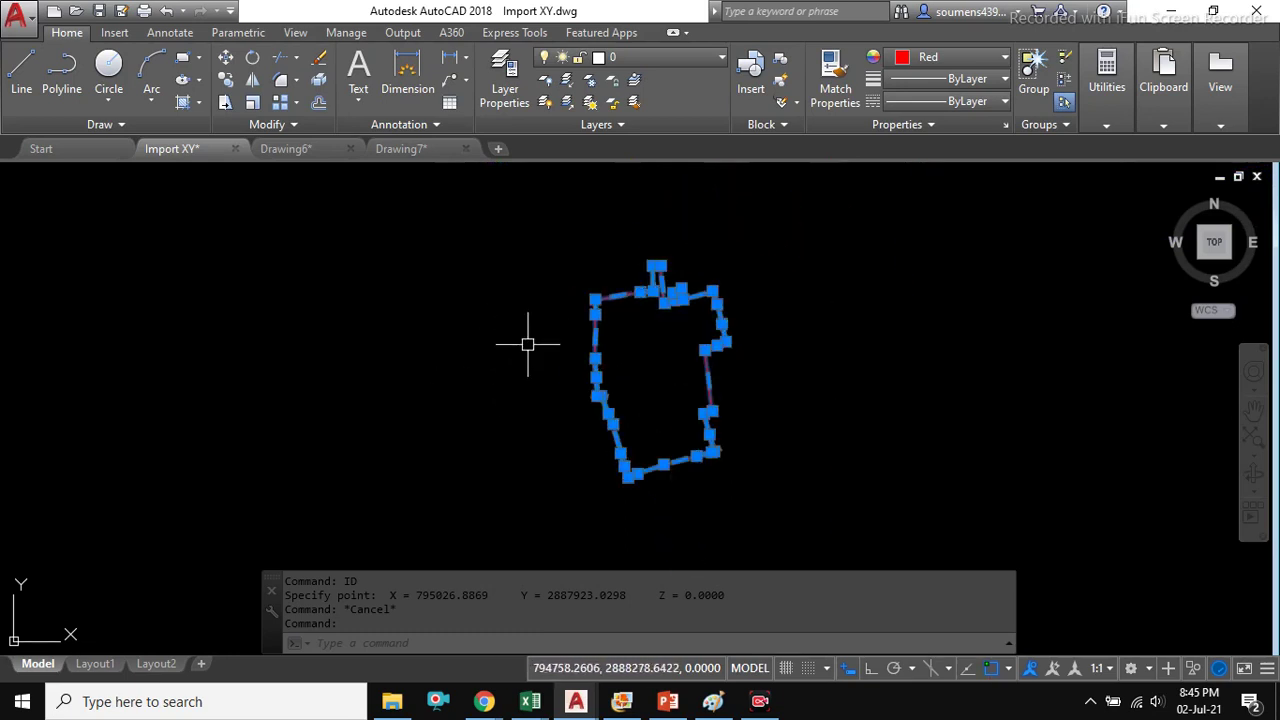
pyautogui.write('LIST')
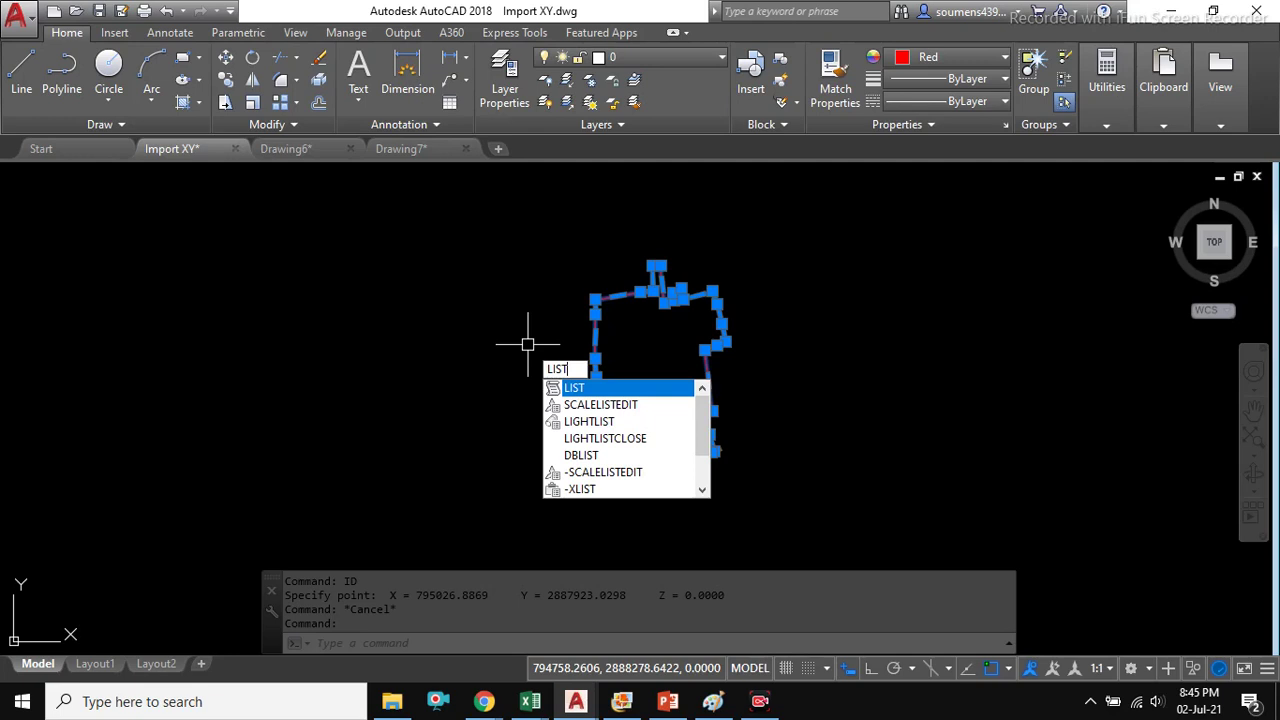
pyautogui.press('Return')
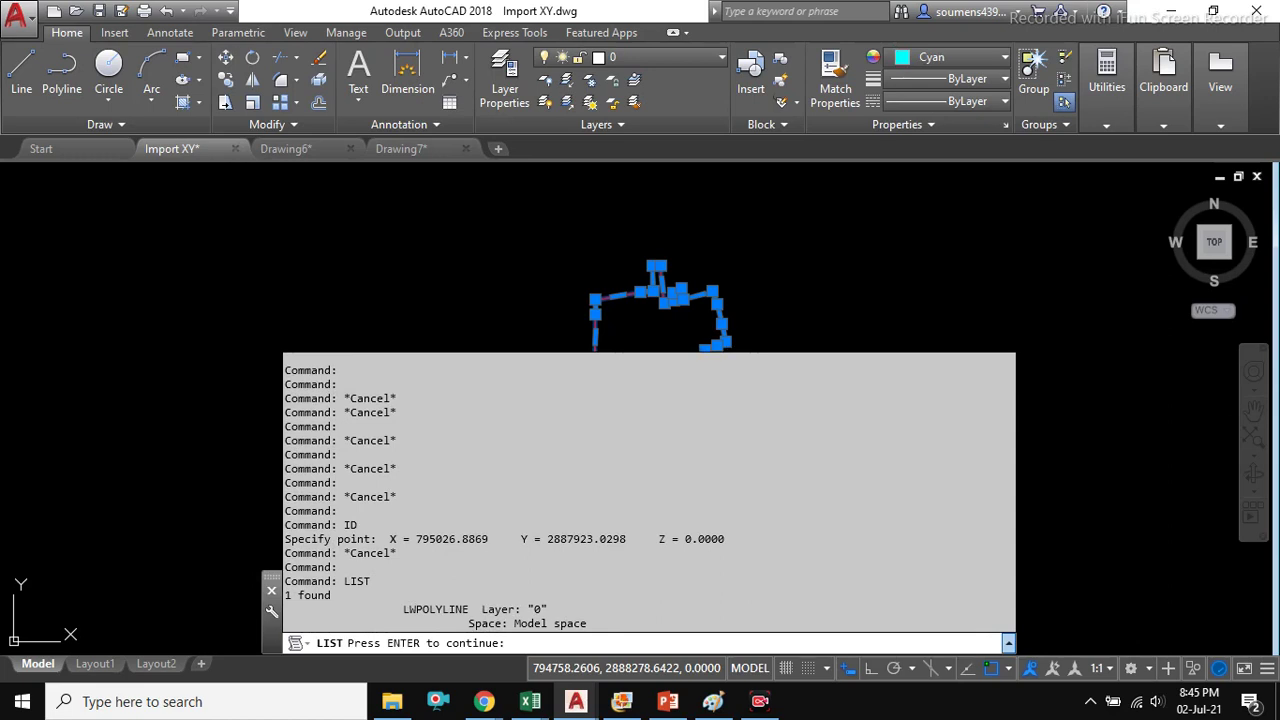
# - Page through the boundary polyline's entire LIST output to its last vertex and end the command
pyautogui.press('F2')
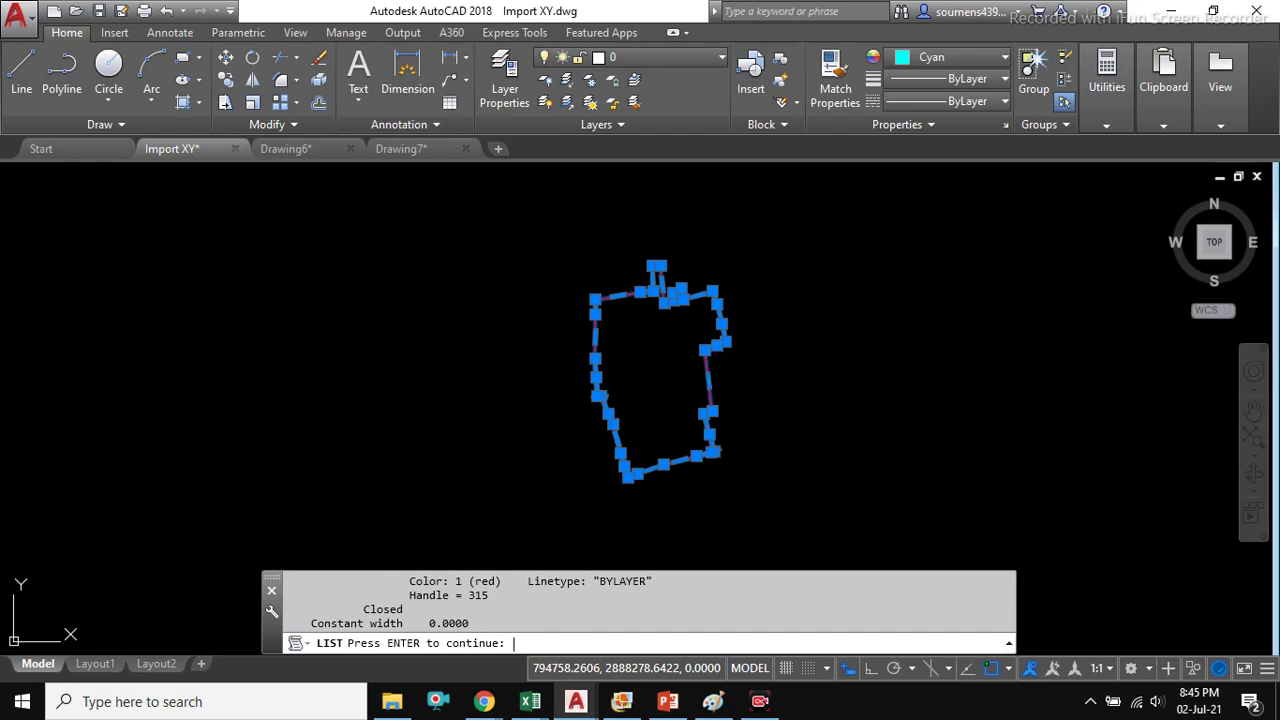
pyautogui.press('Return')
pyautogui.press('Return')
pyautogui.press('Return')
pyautogui.press('Return')
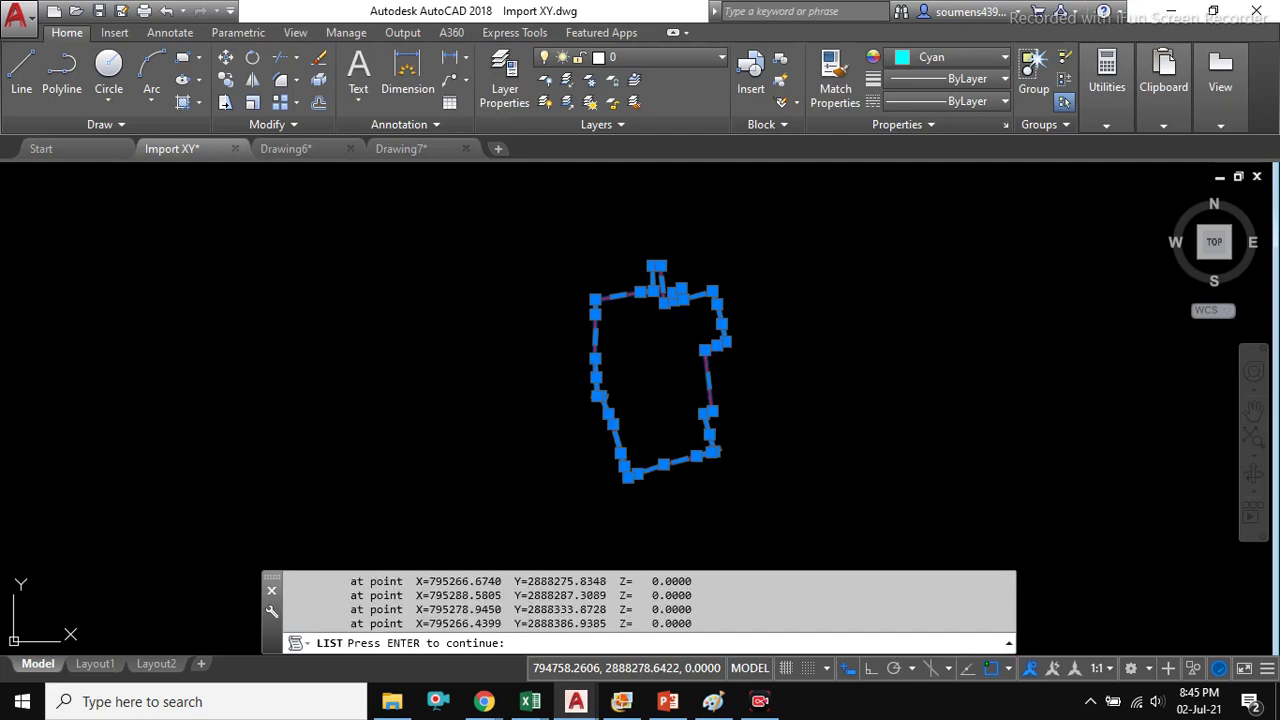
pyautogui.press('Return')
pyautogui.press('Return')
pyautogui.press('Return')
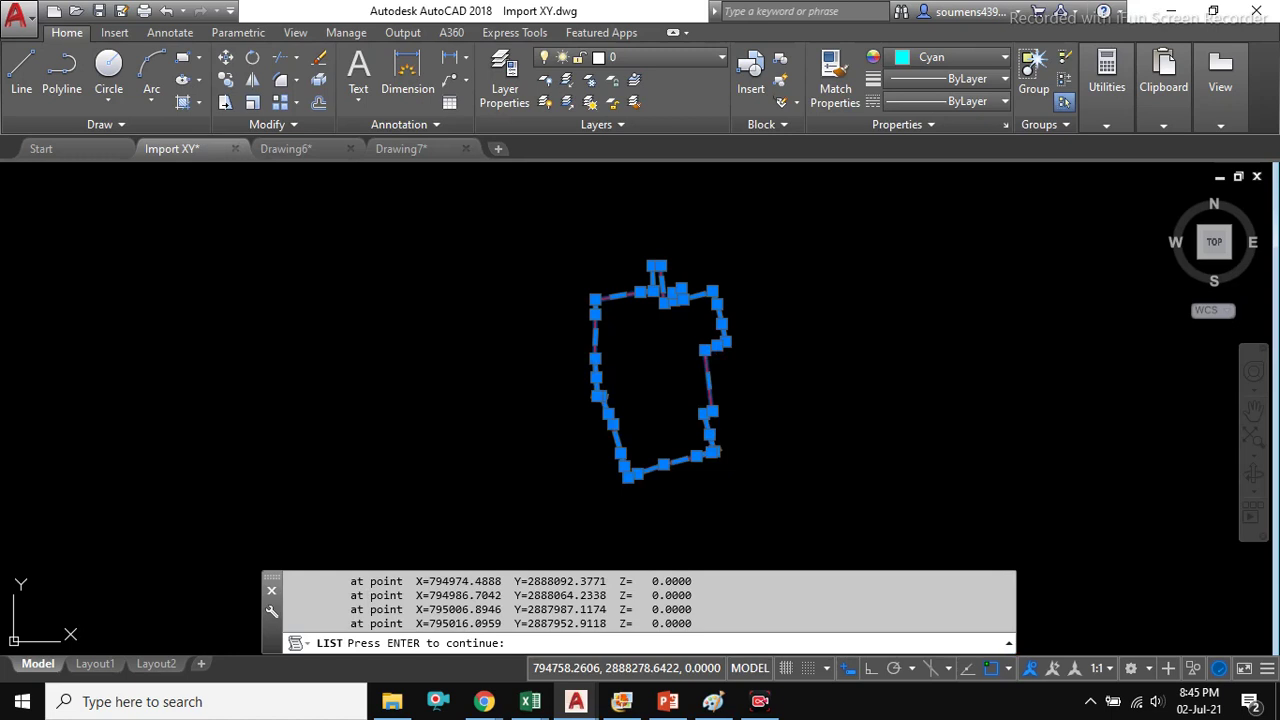
pyautogui.press('Return')
pyautogui.press('Return')
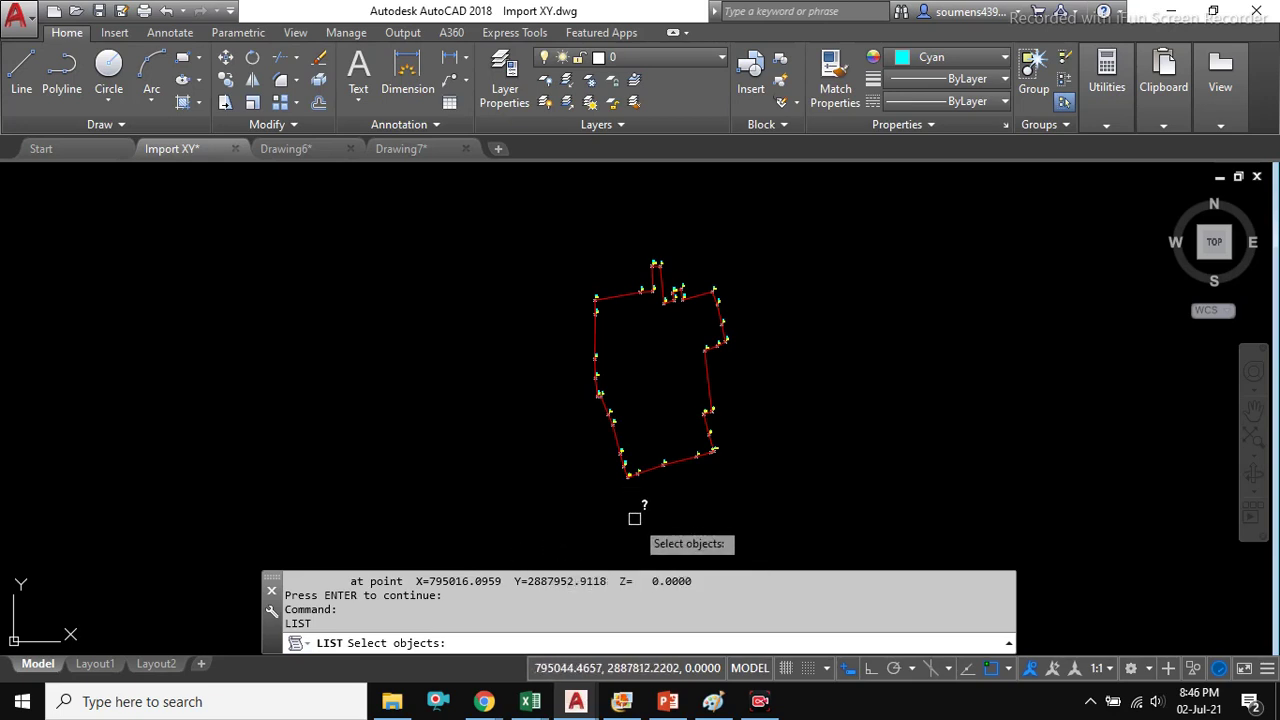
pyautogui.press('Escape')
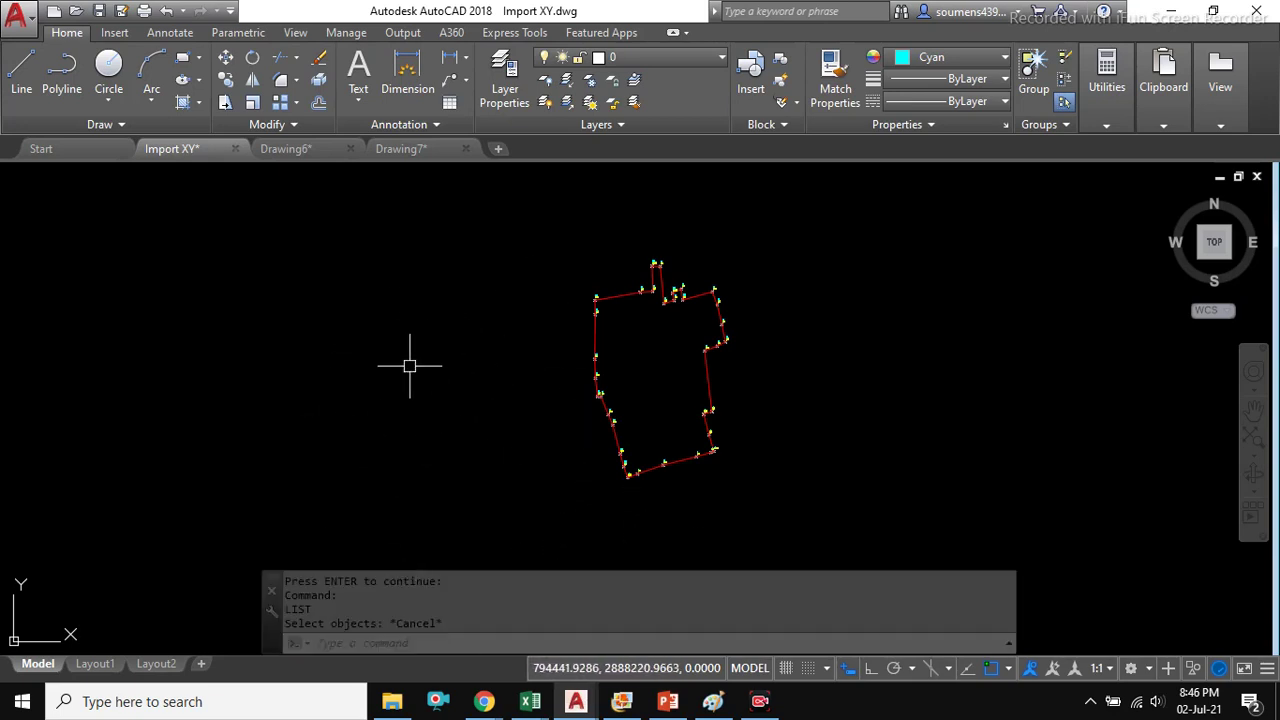
# - Copy all of the polyline's "at point" vertex coordinate lines from the expanded command history
pyautogui.press('F2')
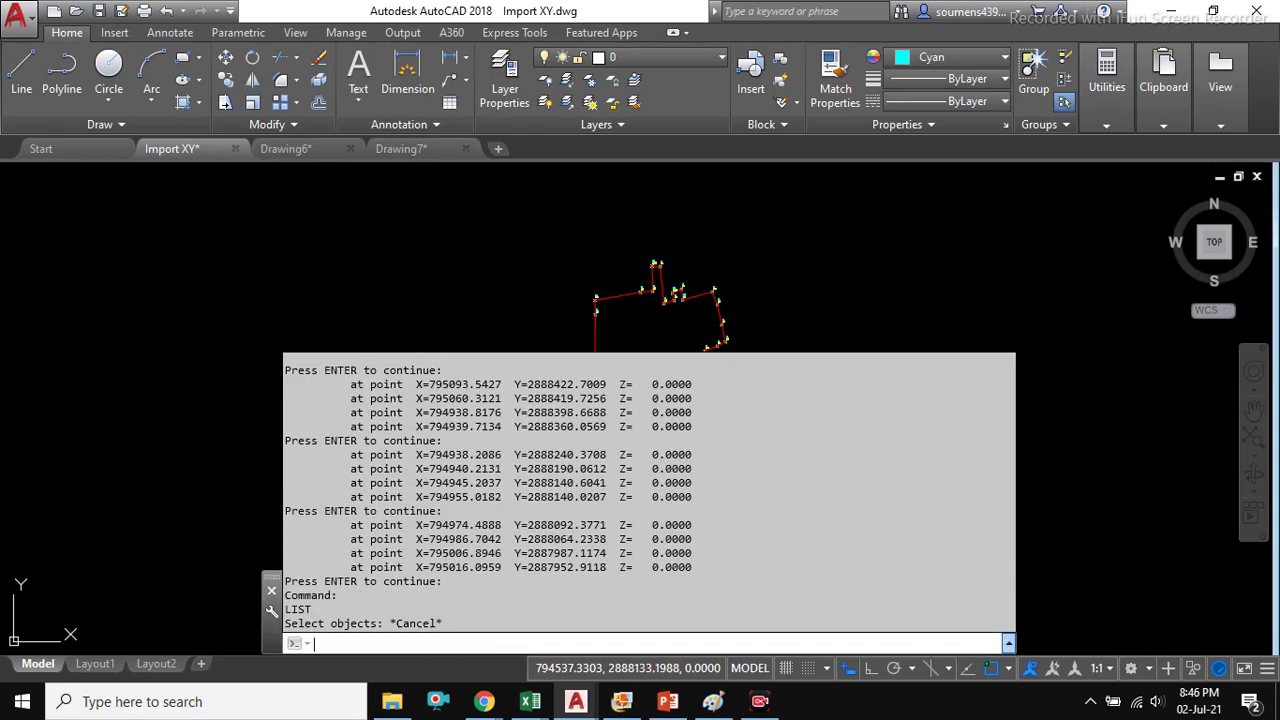
pyautogui.moveTo(445, 581); pyautogui.dragTo(304, 458)
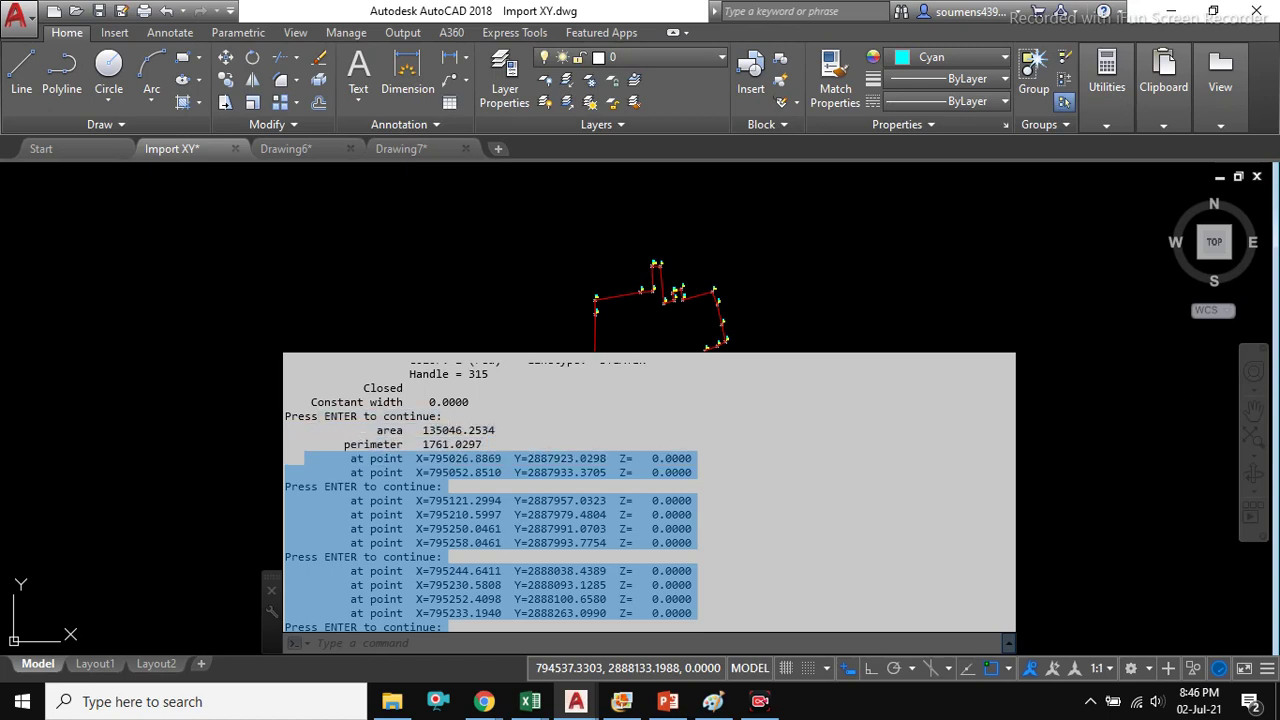
pyautogui.rightClick(328, 468)
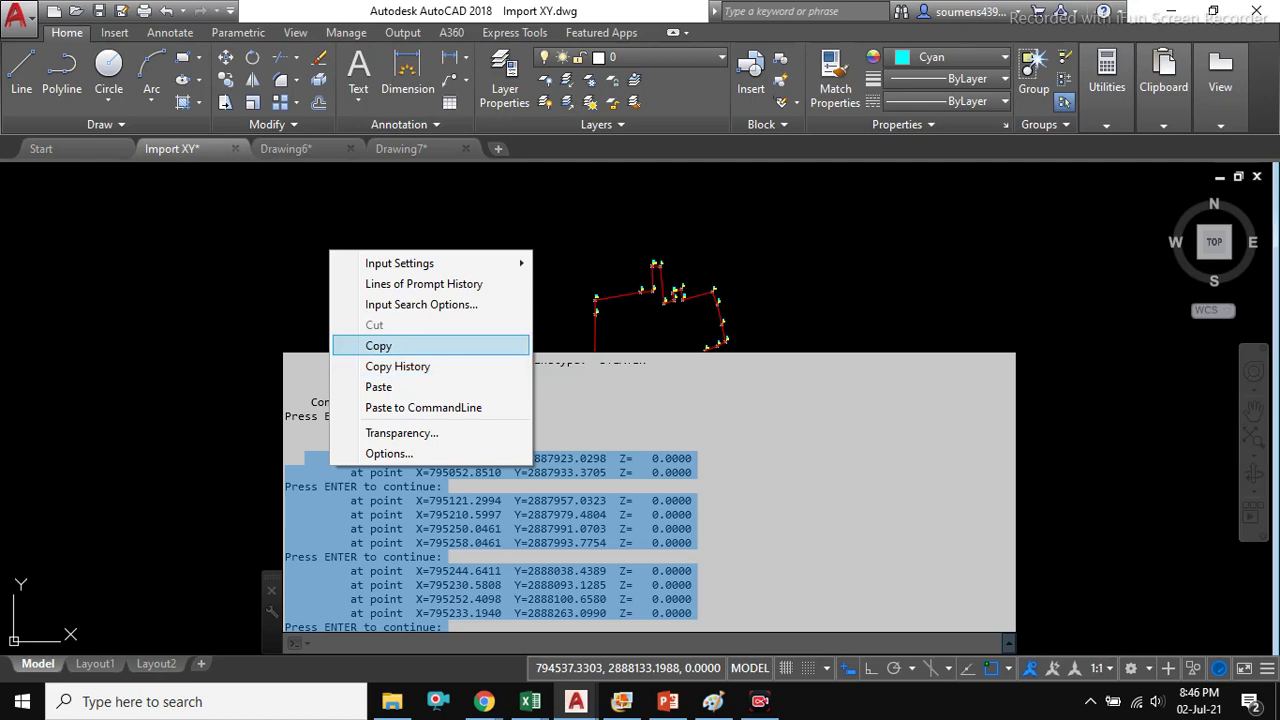
pyautogui.click(360, 343)
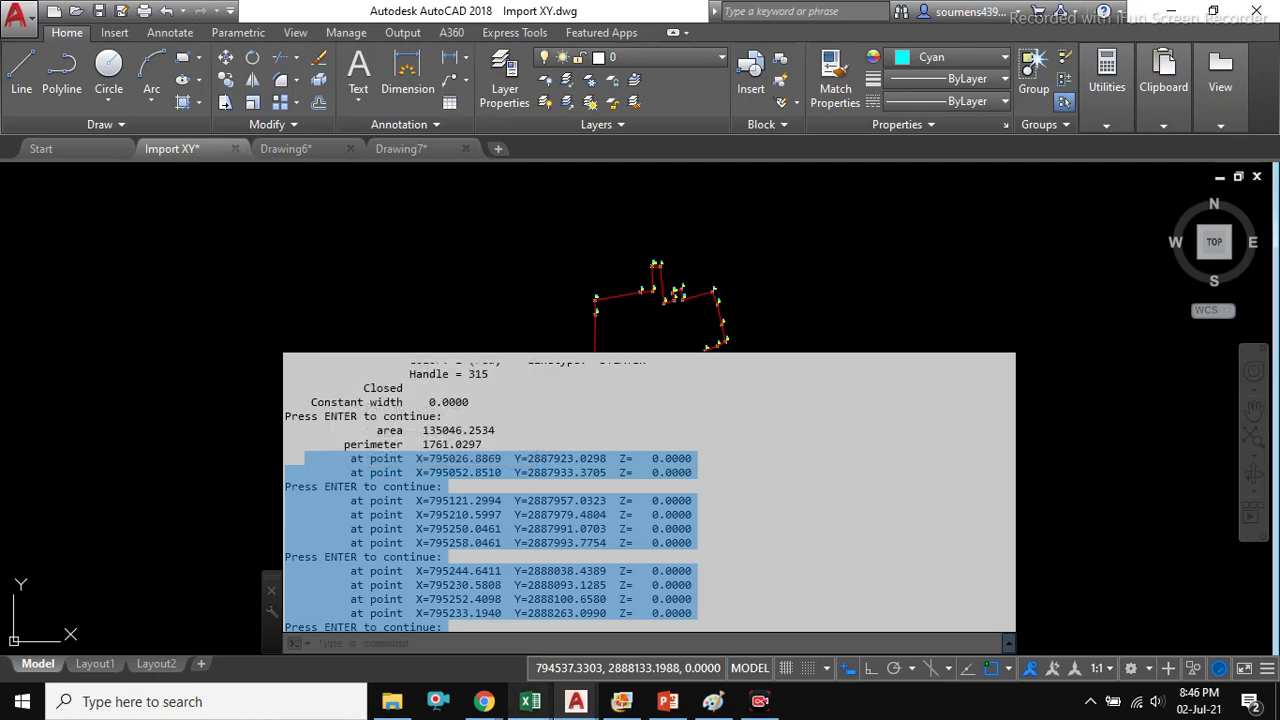
# - Switch to Excel and paste the copied vertex listing into Sheet2 starting at cell A1
pyautogui.click(530, 701)
pyautogui.click(327, 615)
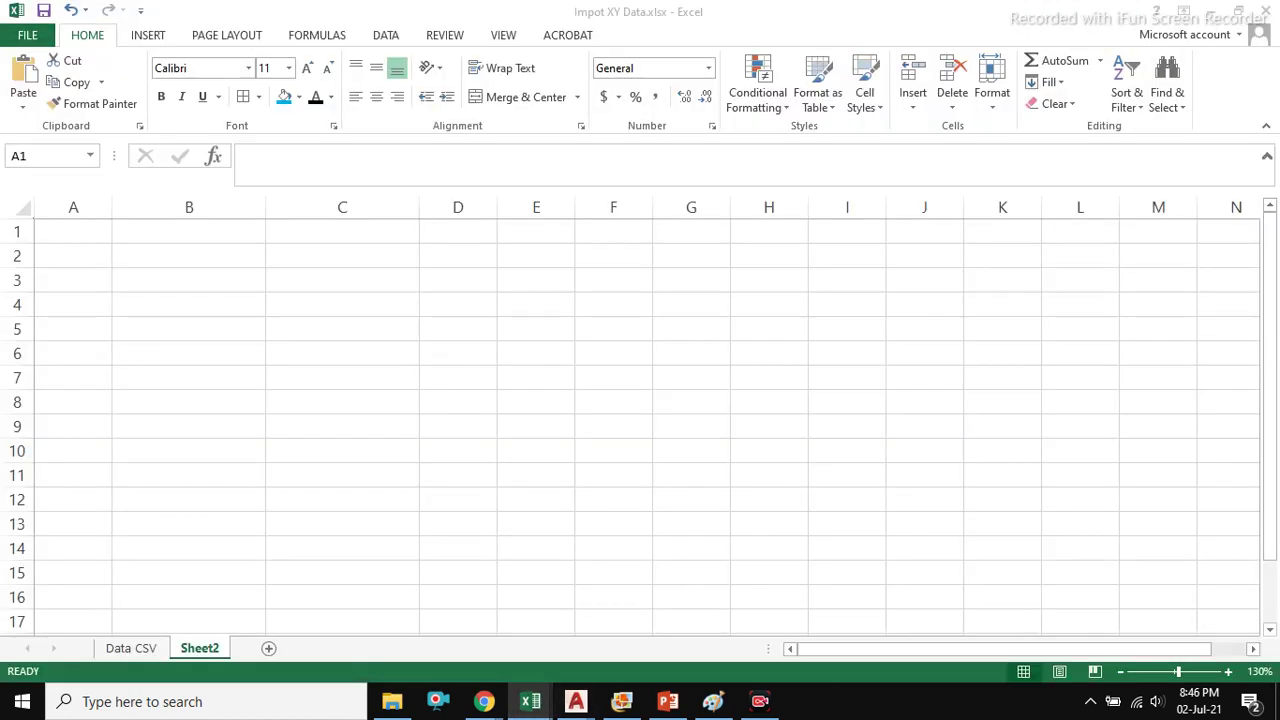
pyautogui.hotkey('ctrl', 'v')
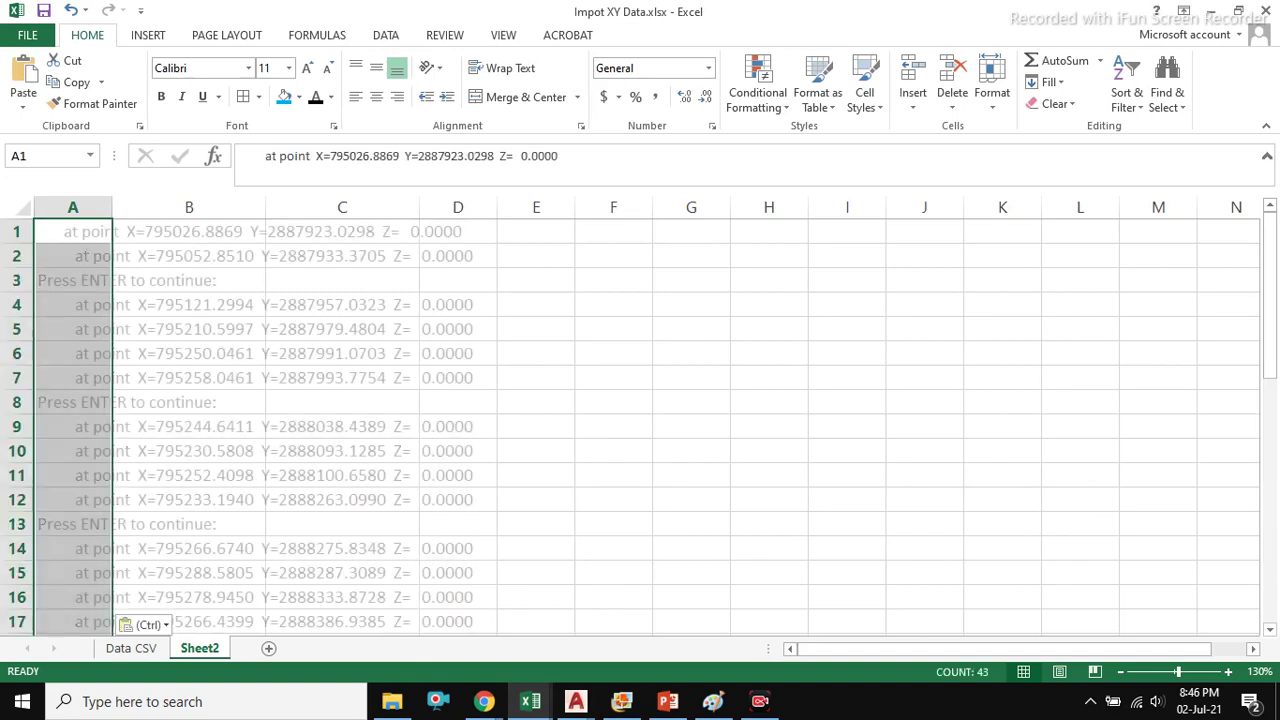
pyautogui.scroll(-5, 72, 377)
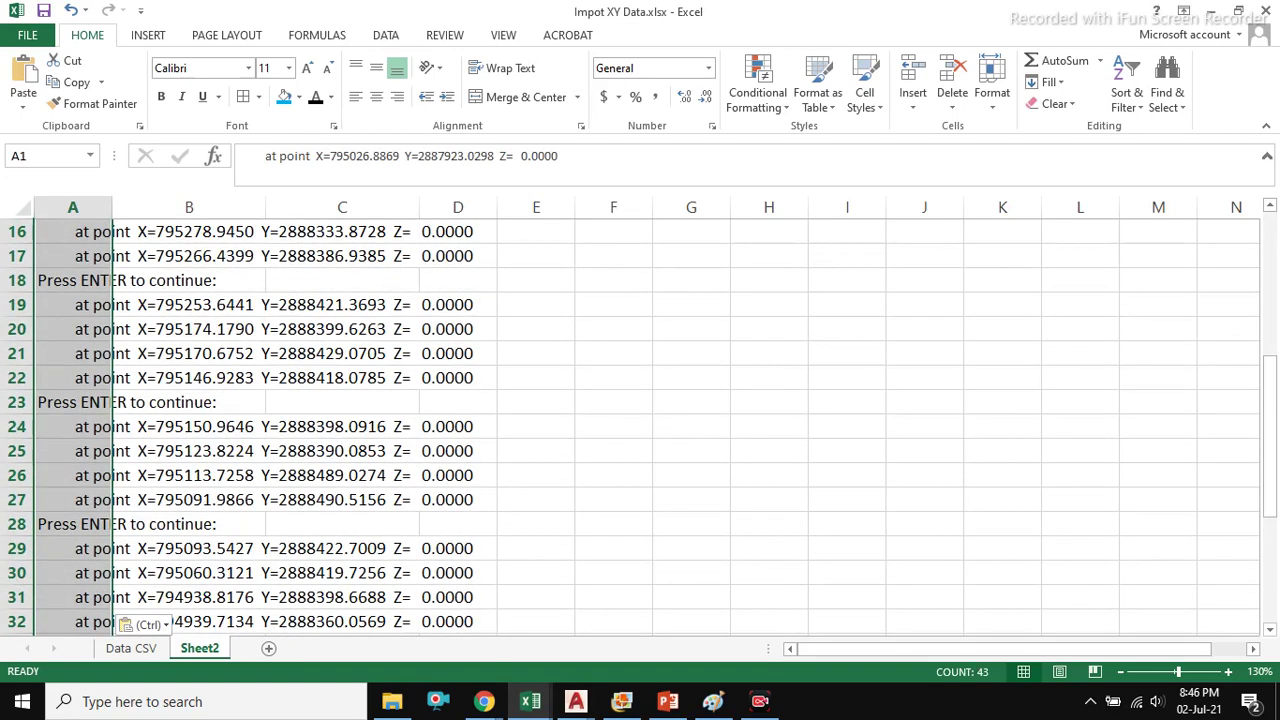
pyautogui.click(72, 377)
pyautogui.scroll(5, 72, 377)
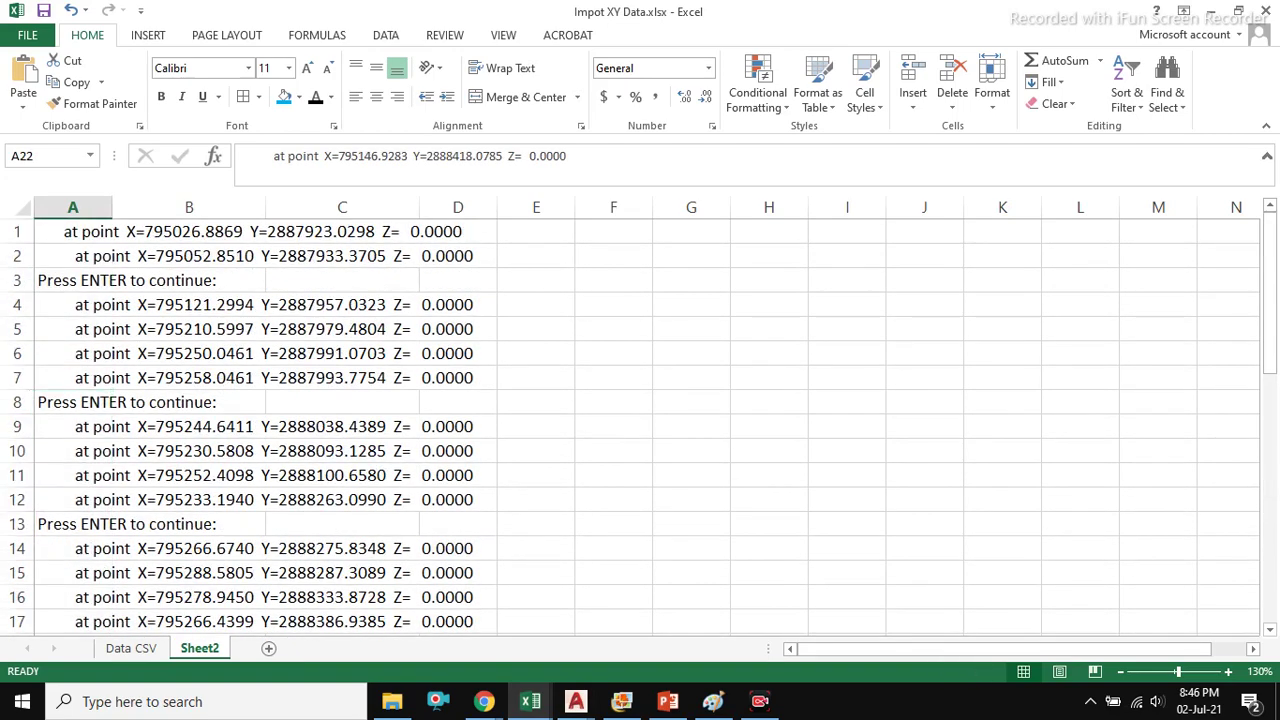
# - Autofit column A to the pasted coordinate lines, check several rows, and narrow the column to about half that width
pyautogui.doubleClick(112, 207)
pyautogui.click(261, 256)
pyautogui.click(261, 378)
pyautogui.click(261, 427)
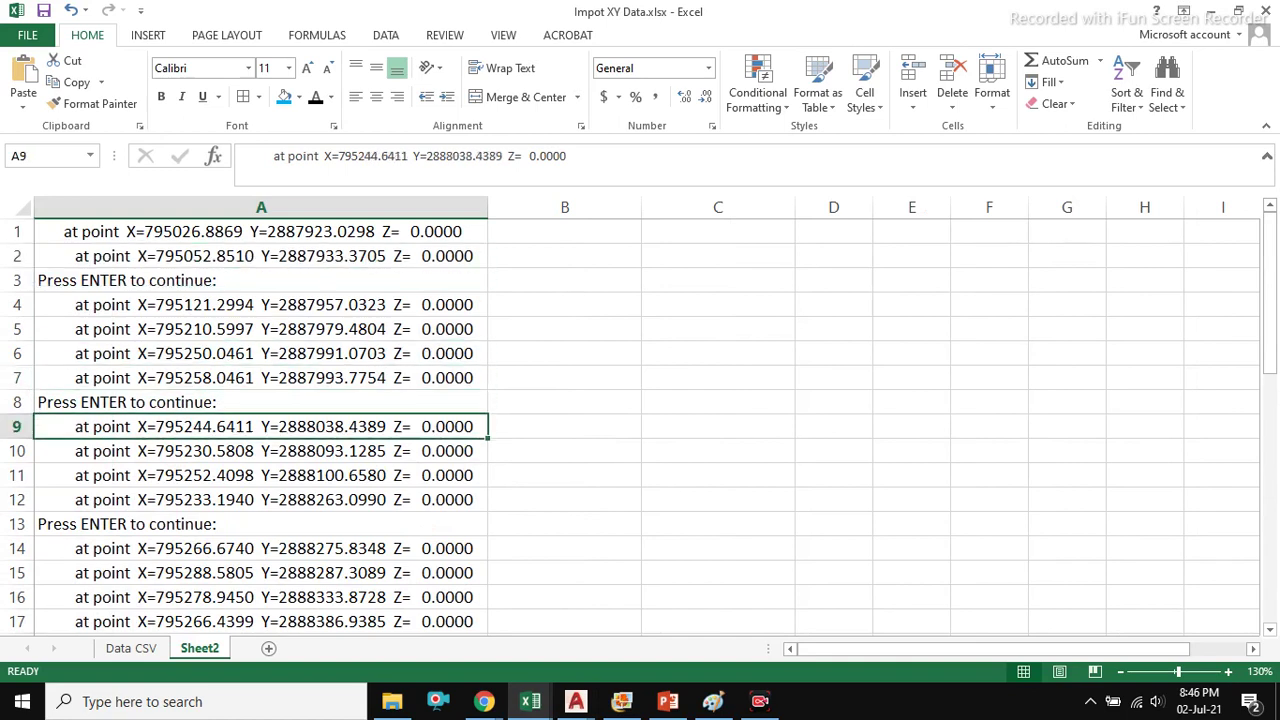
pyautogui.click(261, 305)
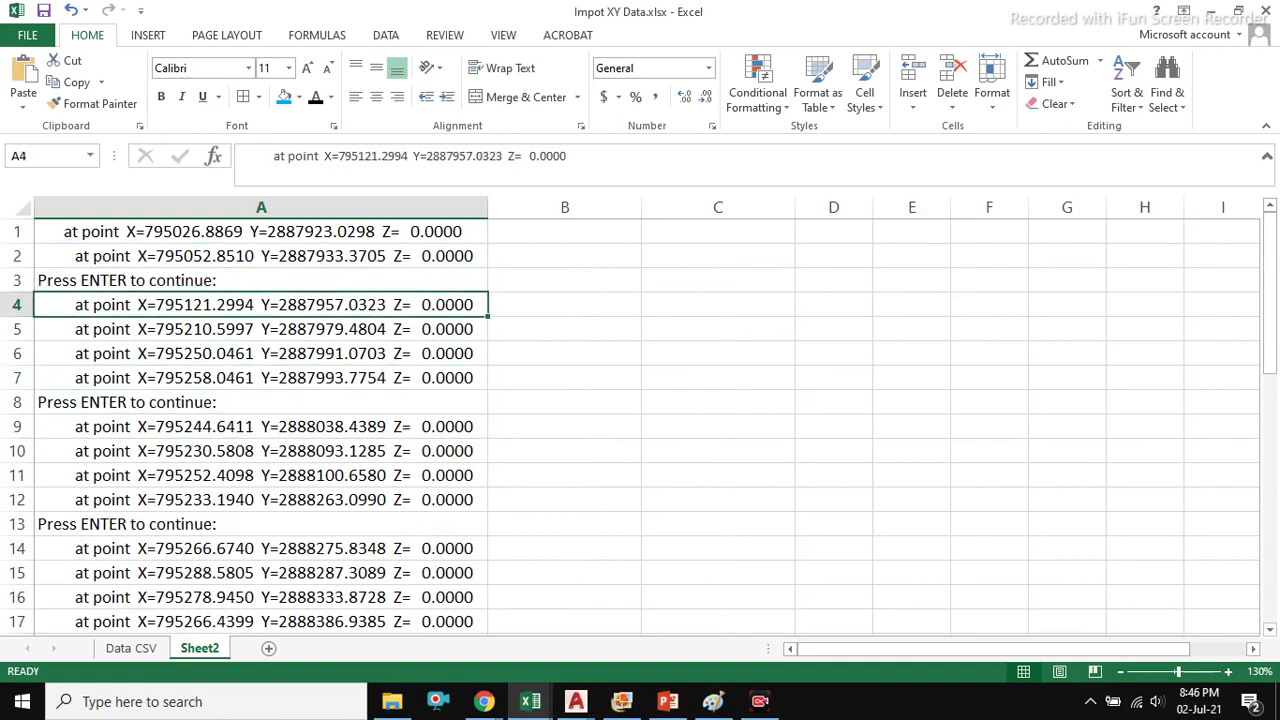
pyautogui.moveTo(488, 207); pyautogui.dragTo(233, 207)
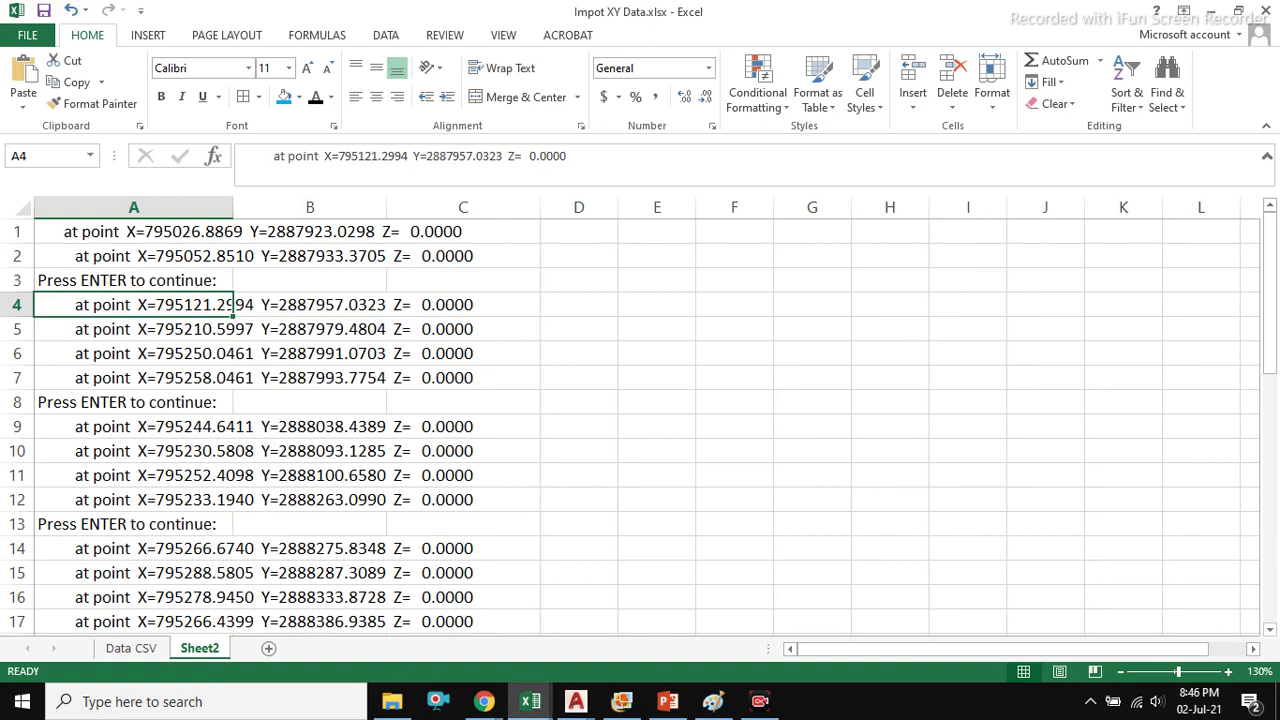
# - Split column A with Text to Columns as delimited data, using tab, semicolon, comma, space and "=" as delimiters, treating consecutive delimiters as one
pyautogui.click(133, 207)
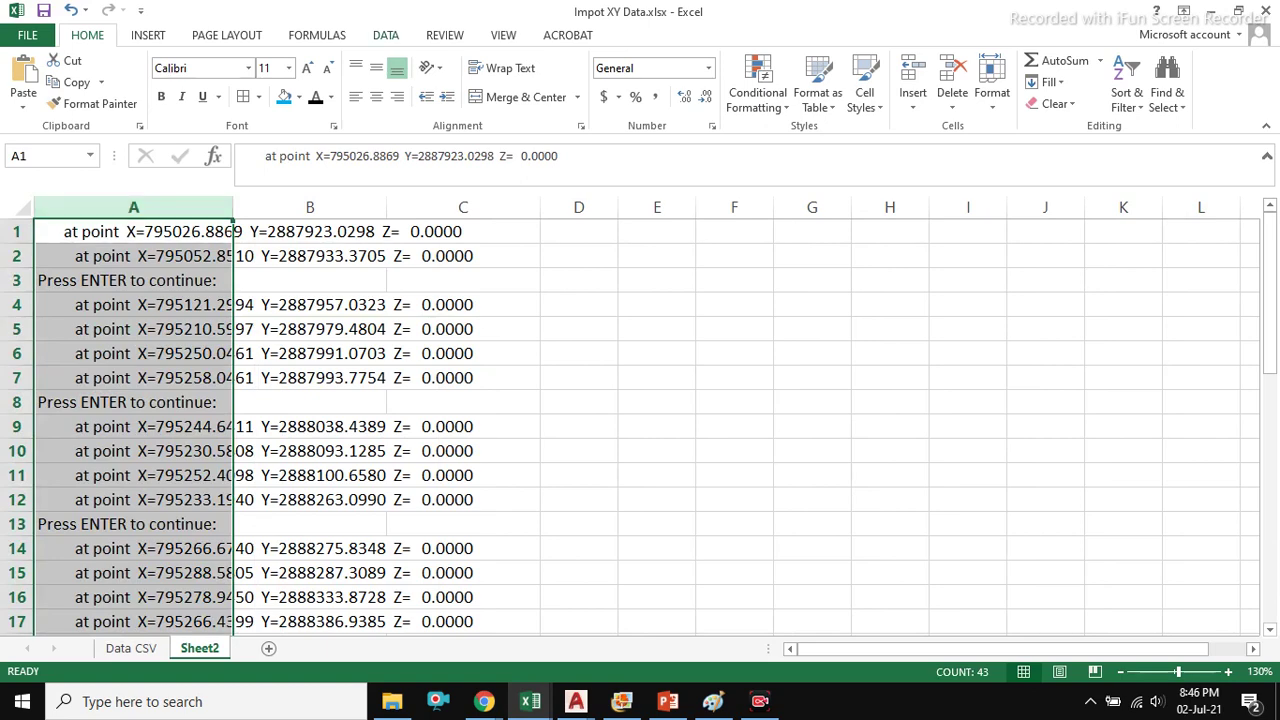
pyautogui.click(385, 35)
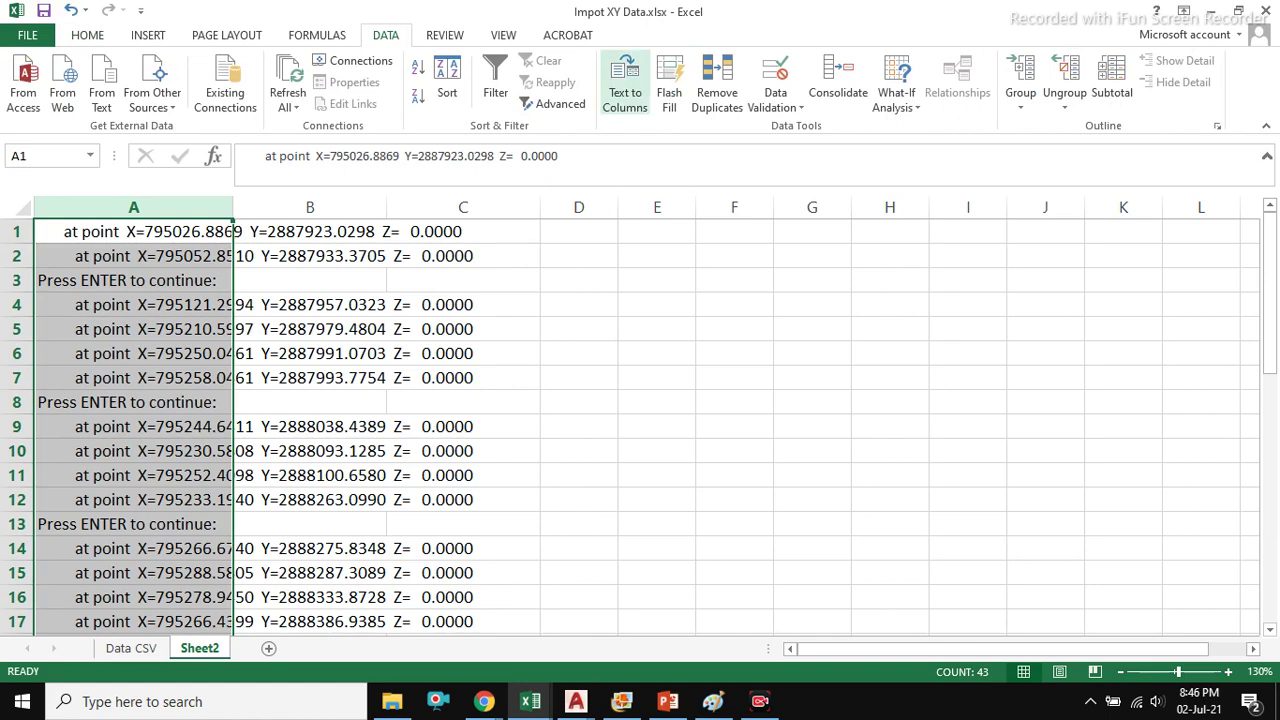
pyautogui.click(624, 82)
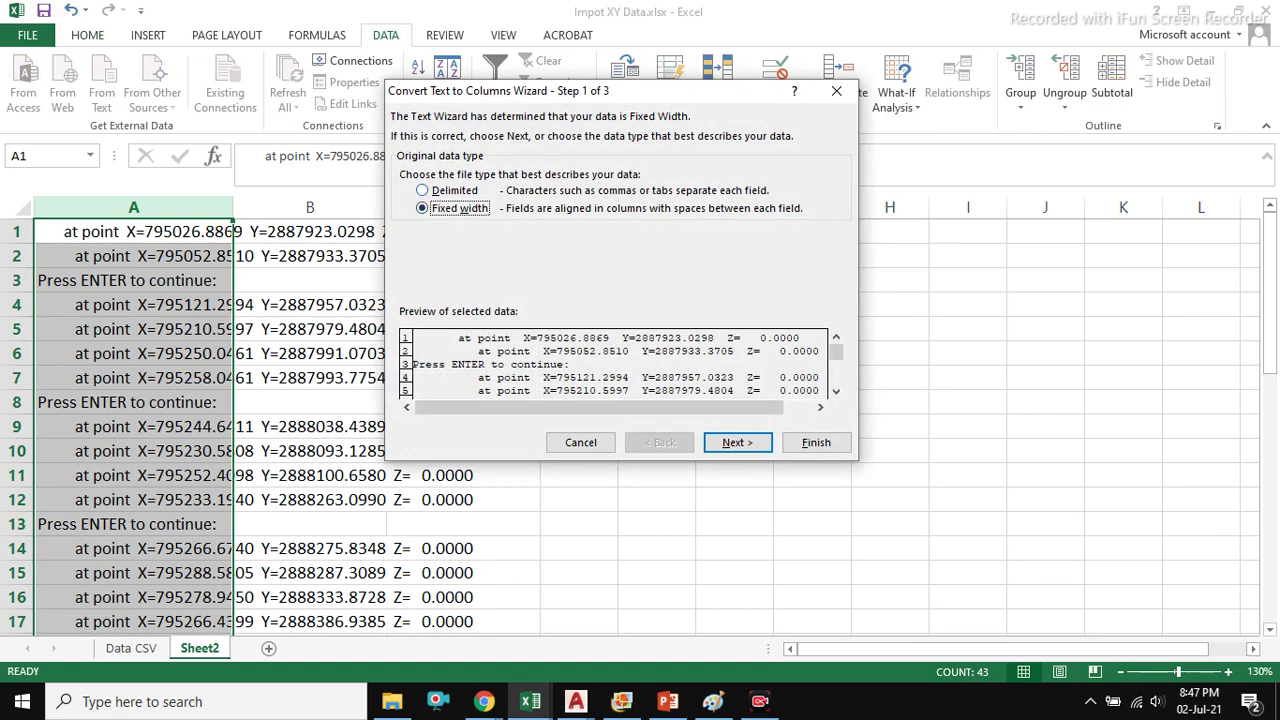
pyautogui.press('Up')
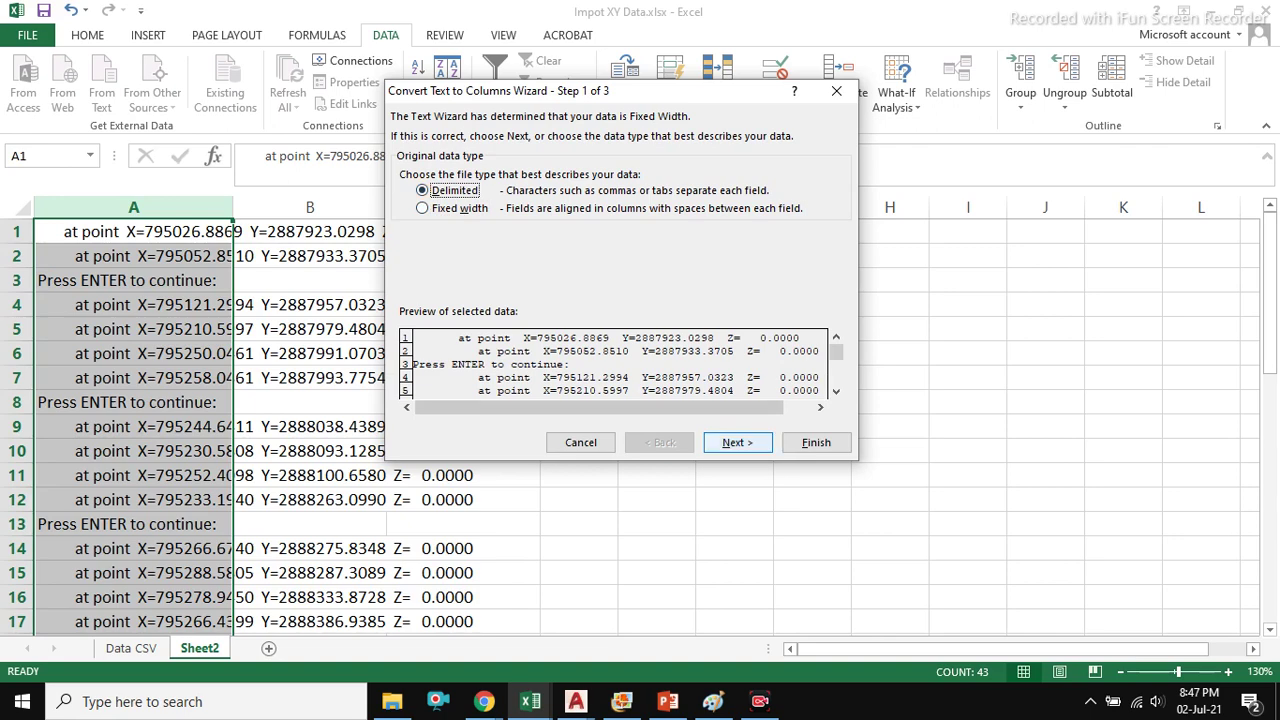
pyautogui.press('Return')
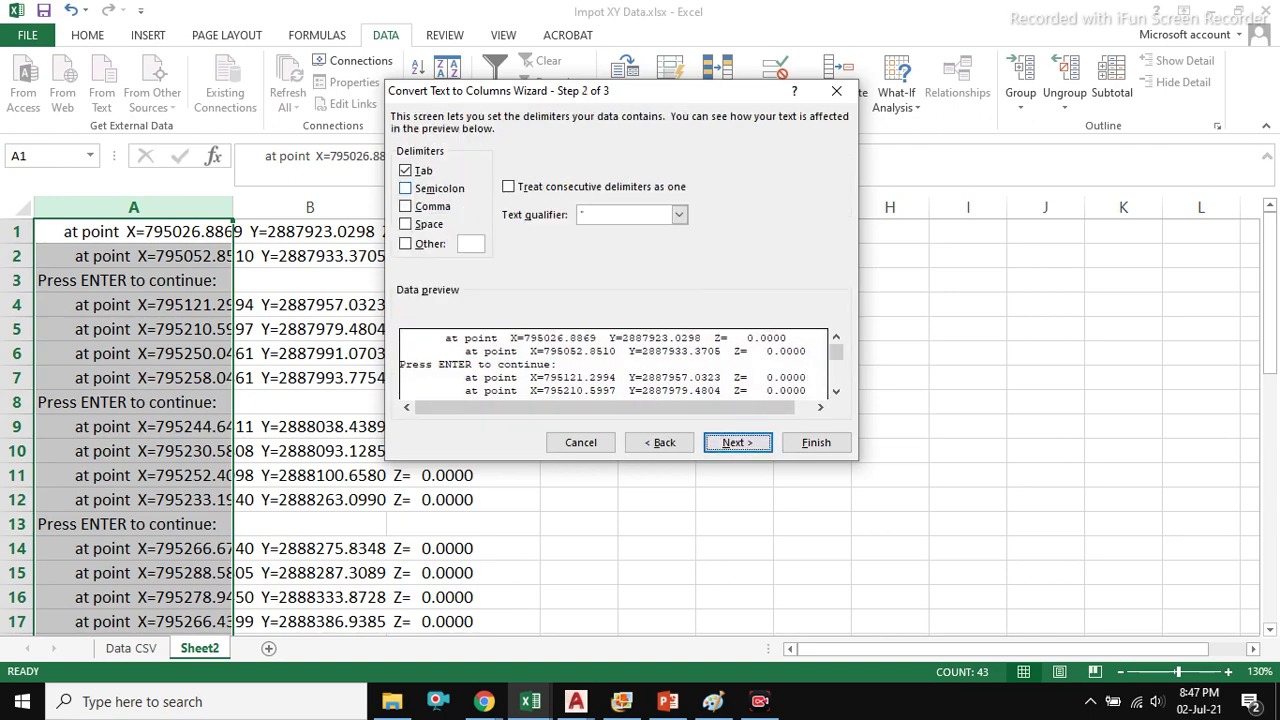
pyautogui.click(406, 188)
pyautogui.click(406, 206)
pyautogui.click(406, 224)
pyautogui.click(406, 243)
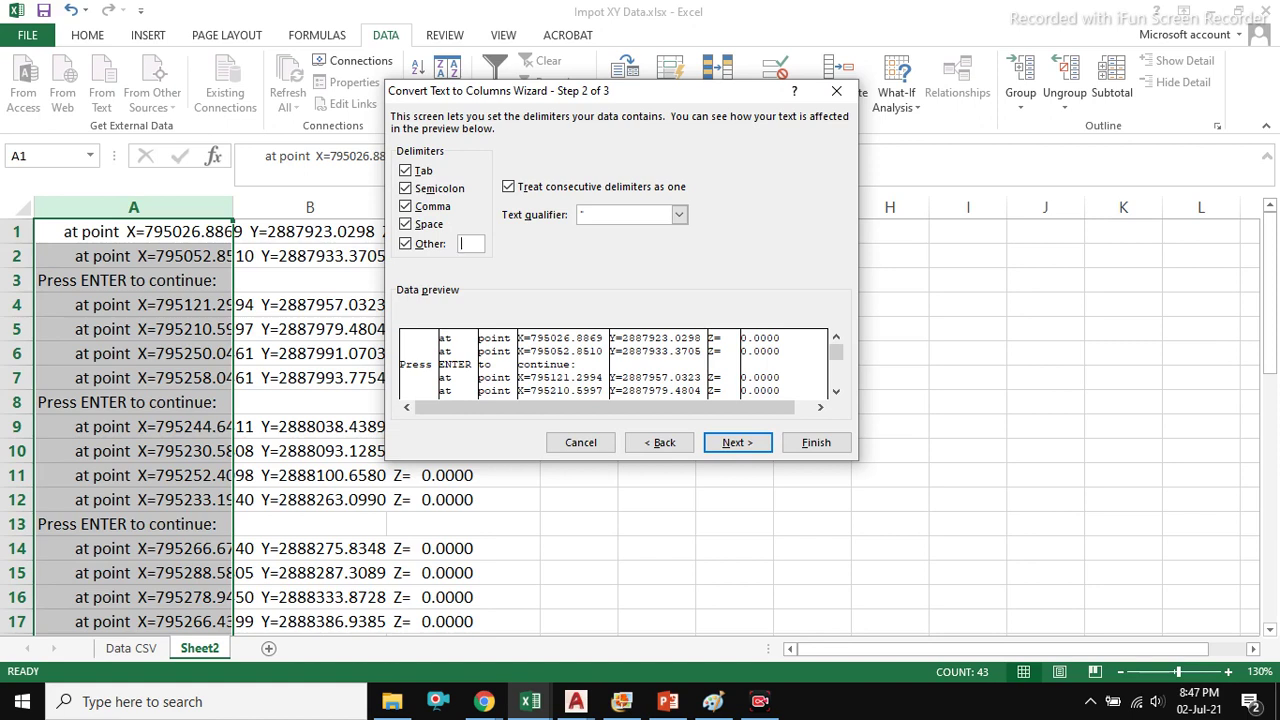
pyautogui.write('=')
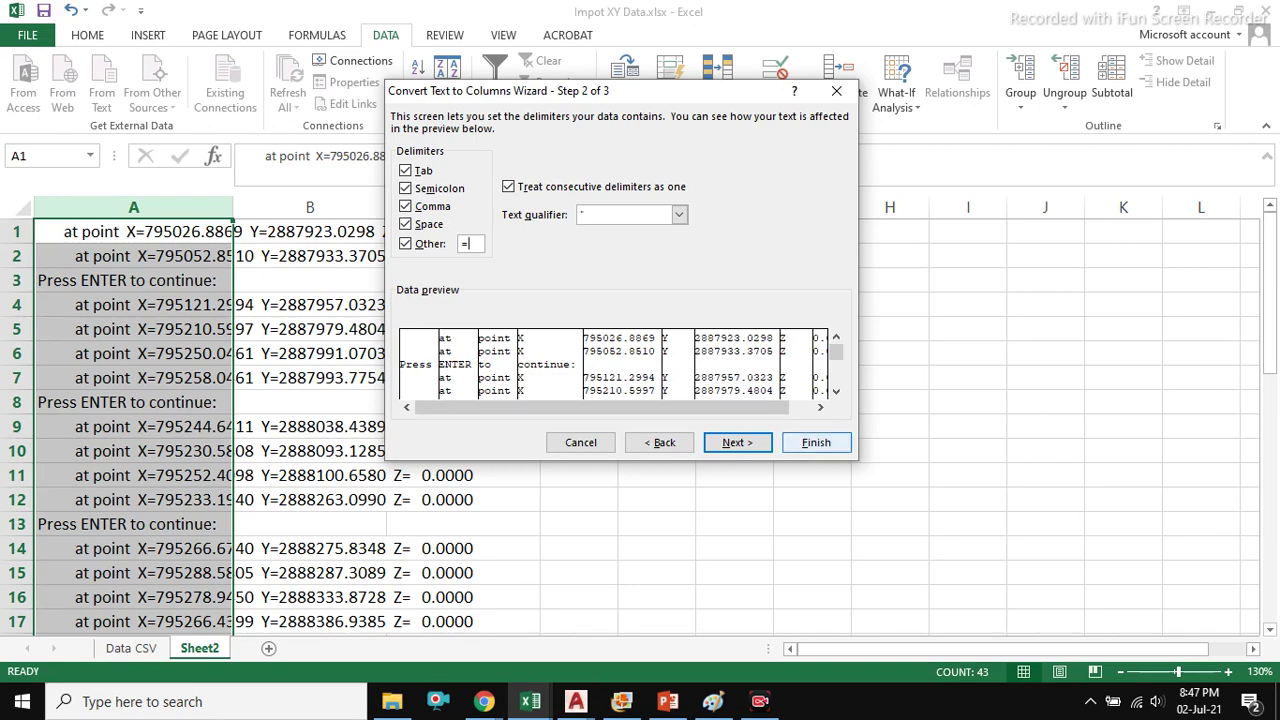
pyautogui.click(816, 442)
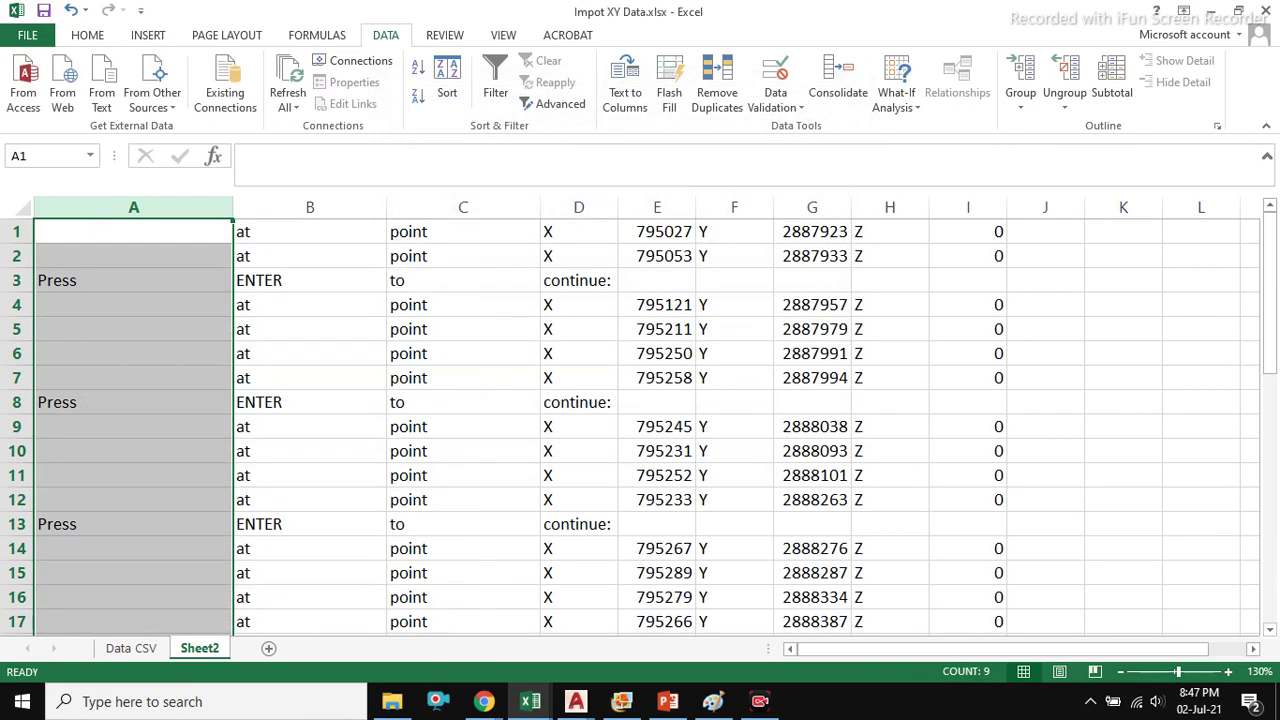
pyautogui.moveTo(578, 304); pyautogui.dragTo(578, 280)
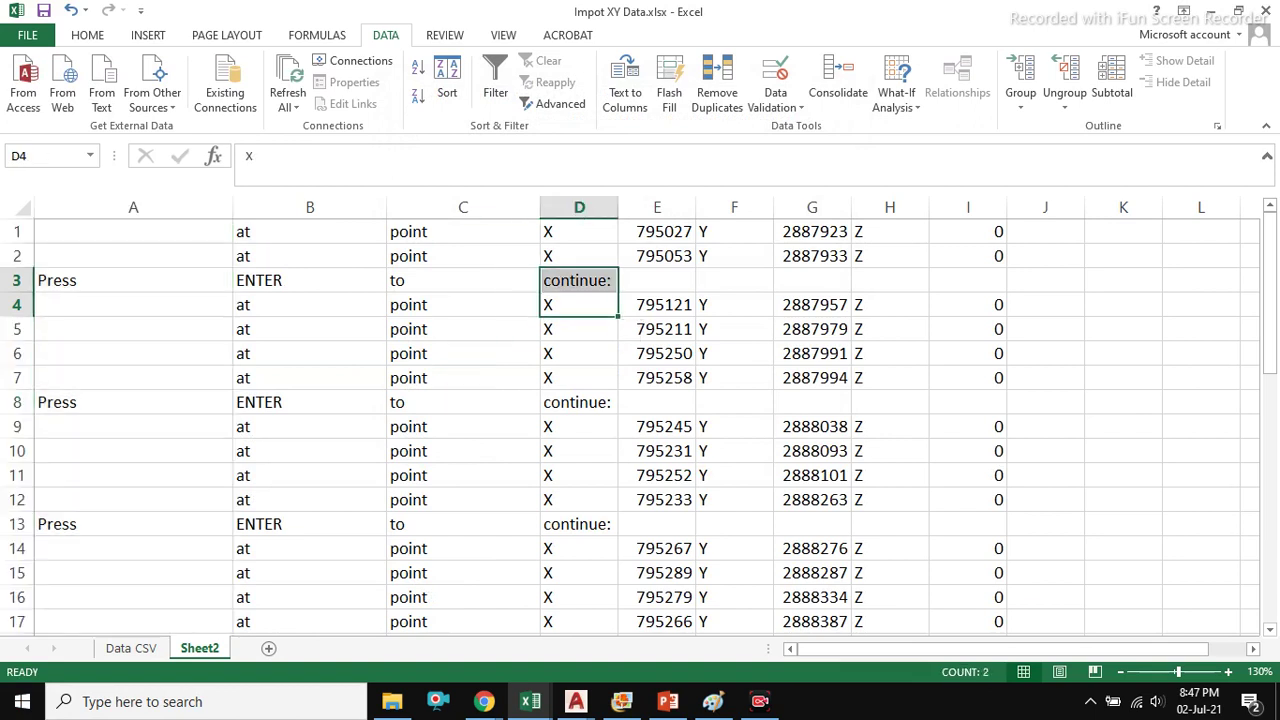
pyautogui.click(309, 280)
pyautogui.click(657, 280)
pyautogui.click(657, 402)
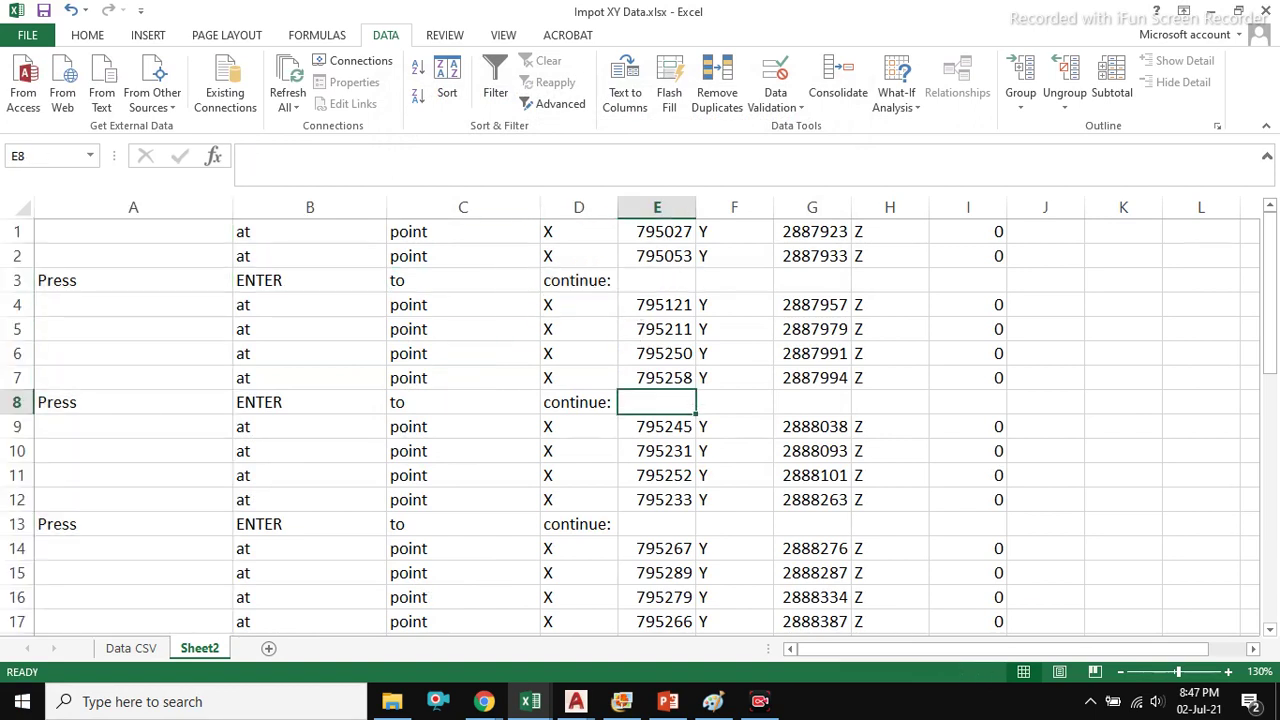
pyautogui.click(578, 475)
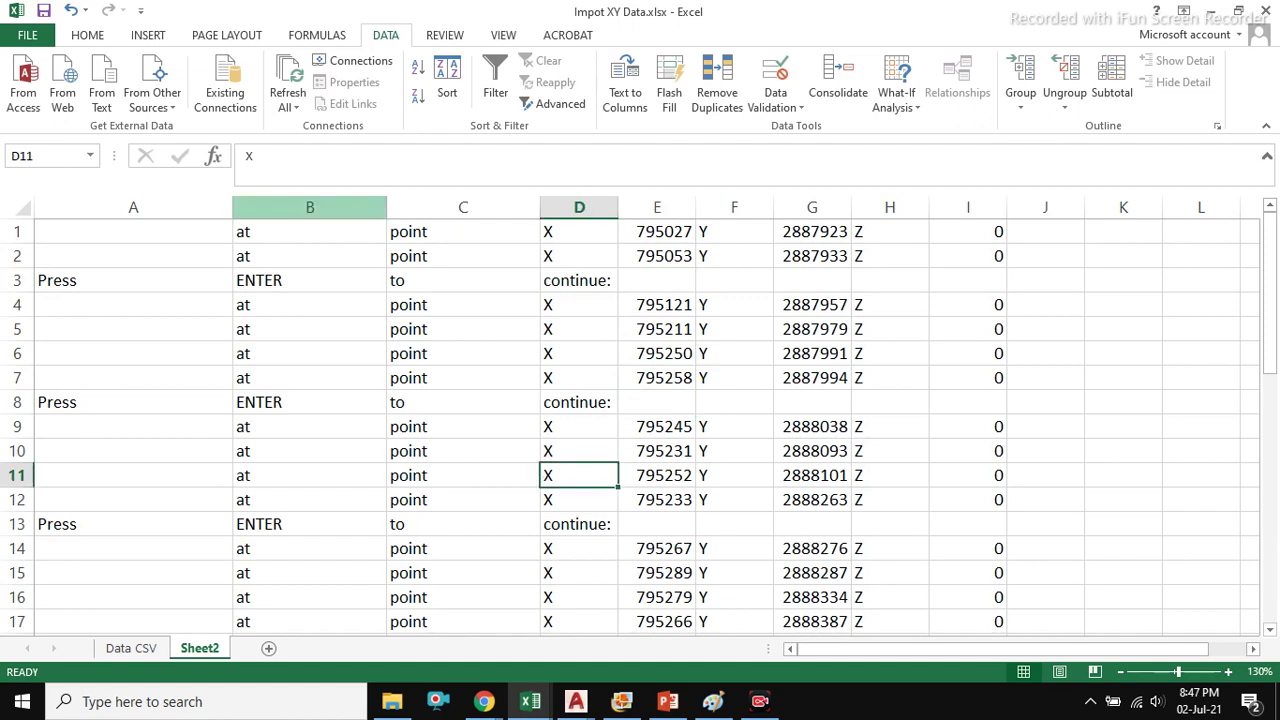
# - Add a filter to column B of Sheet2, which holds the "at" and "ENTER" entries
pyautogui.click(309, 207)
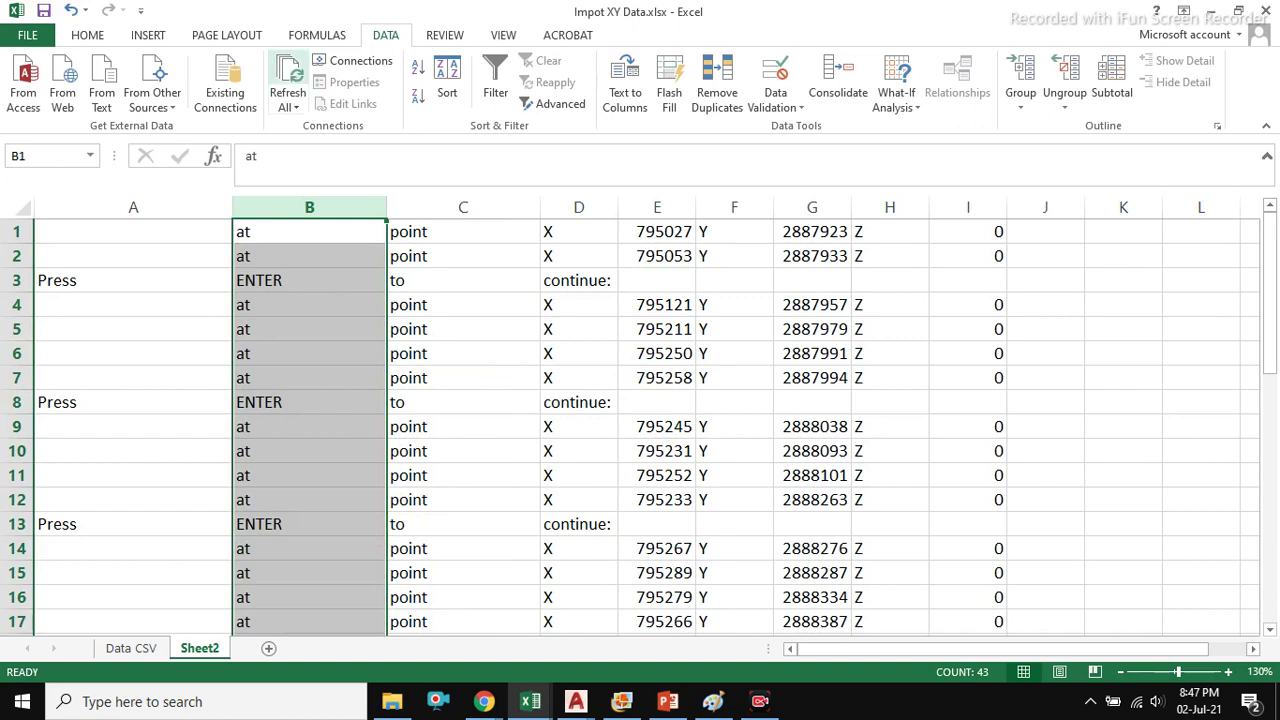
pyautogui.click(87, 35)
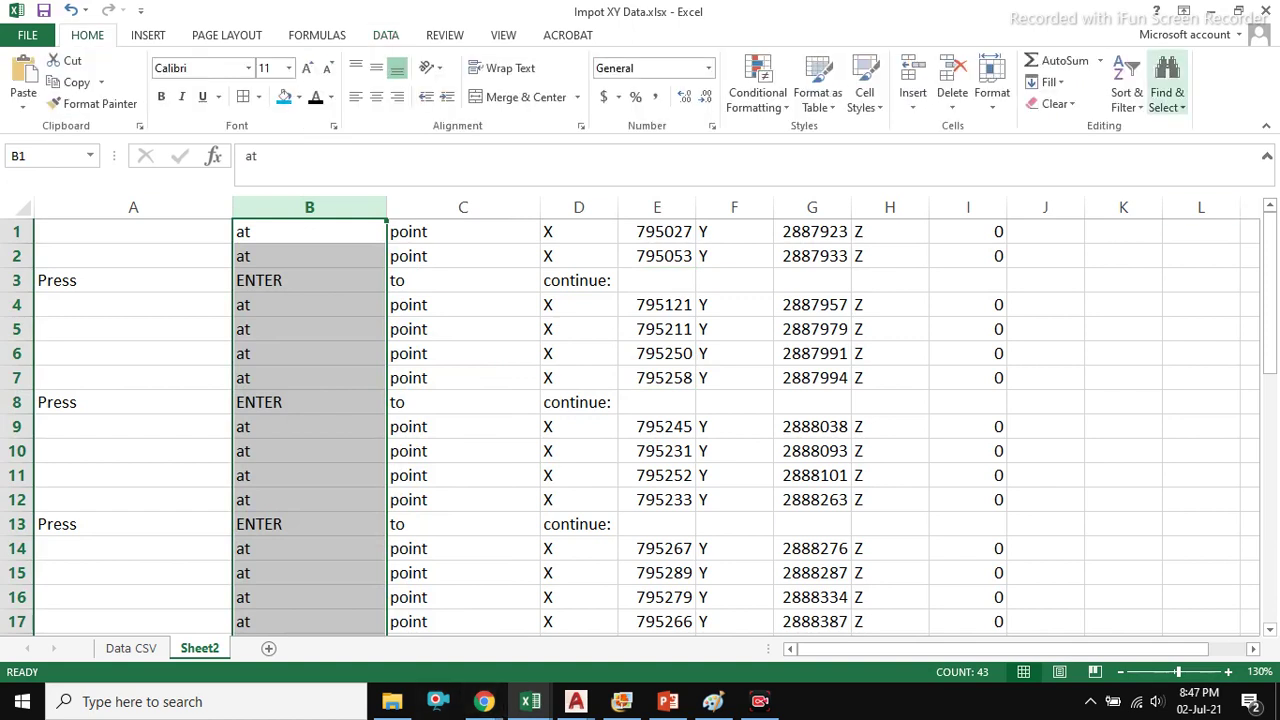
pyautogui.click(1127, 98)
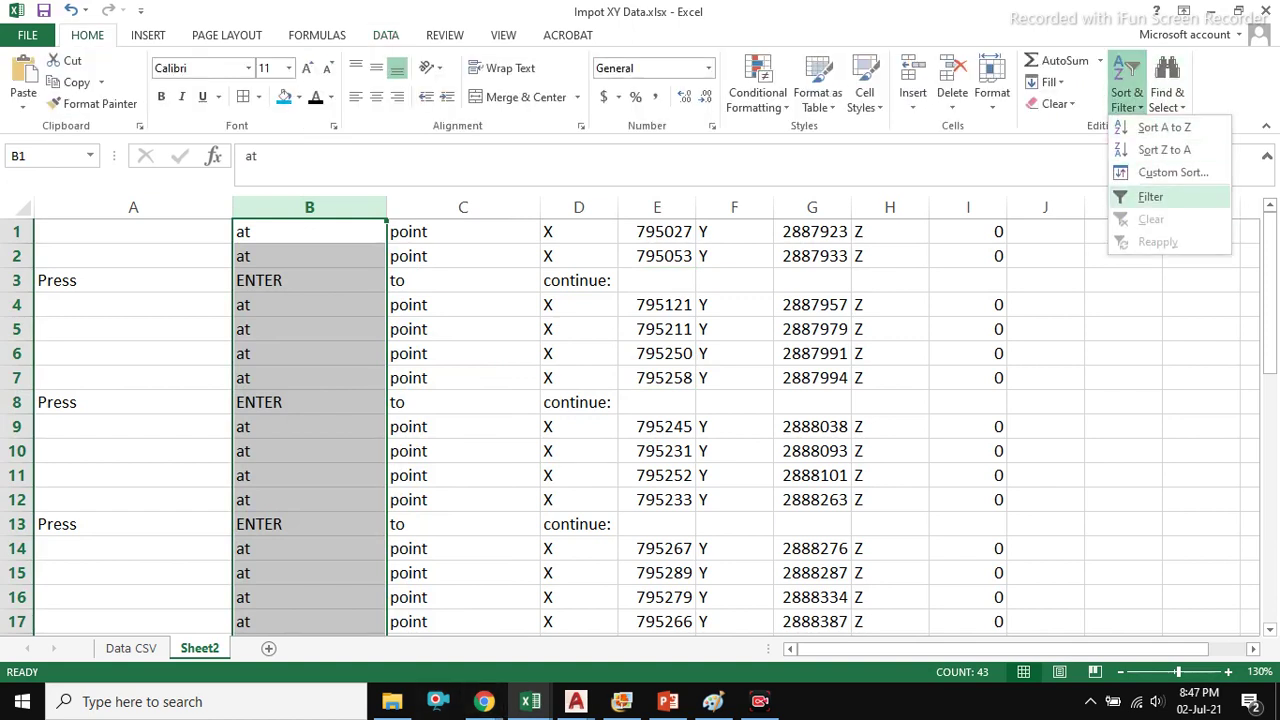
pyautogui.click(1150, 197)
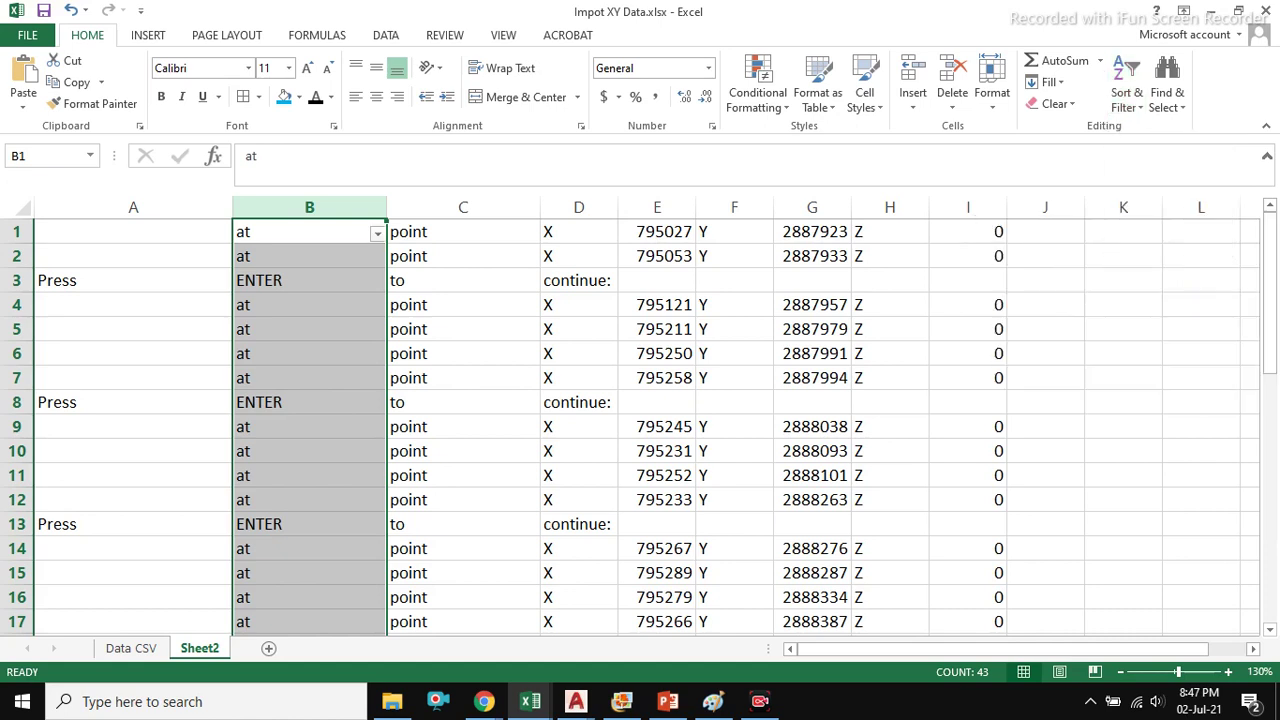
# - Filter column B to hide the "ENTER" rows and keep only the "at" rows
pyautogui.click(463, 256)
pyautogui.click(309, 256)
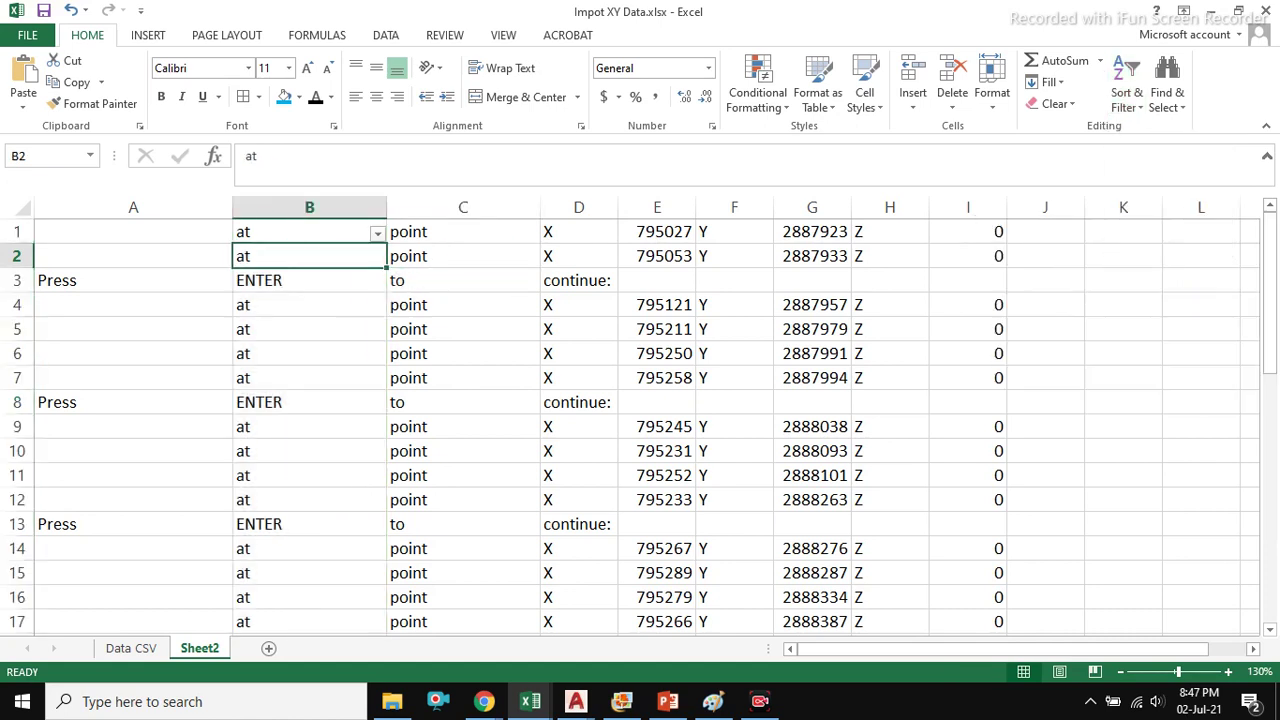
pyautogui.moveTo(657, 231); pyautogui.dragTo(657, 256)
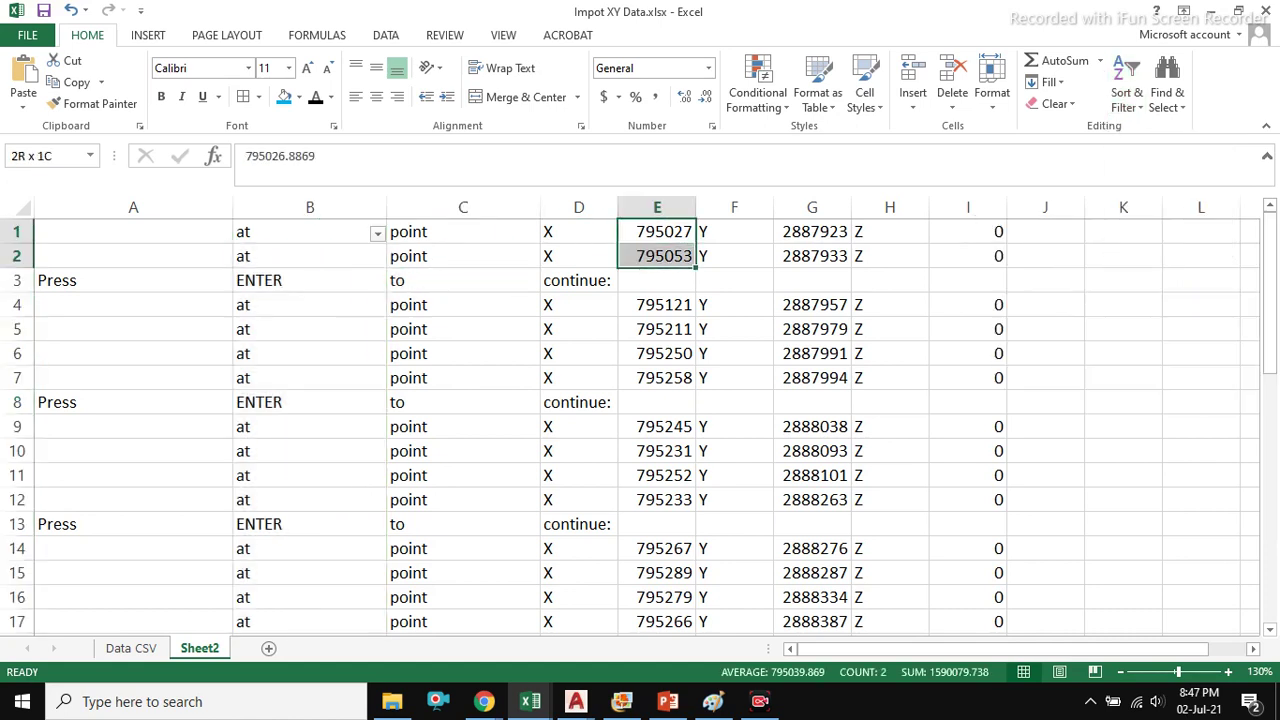
pyautogui.click(657, 280)
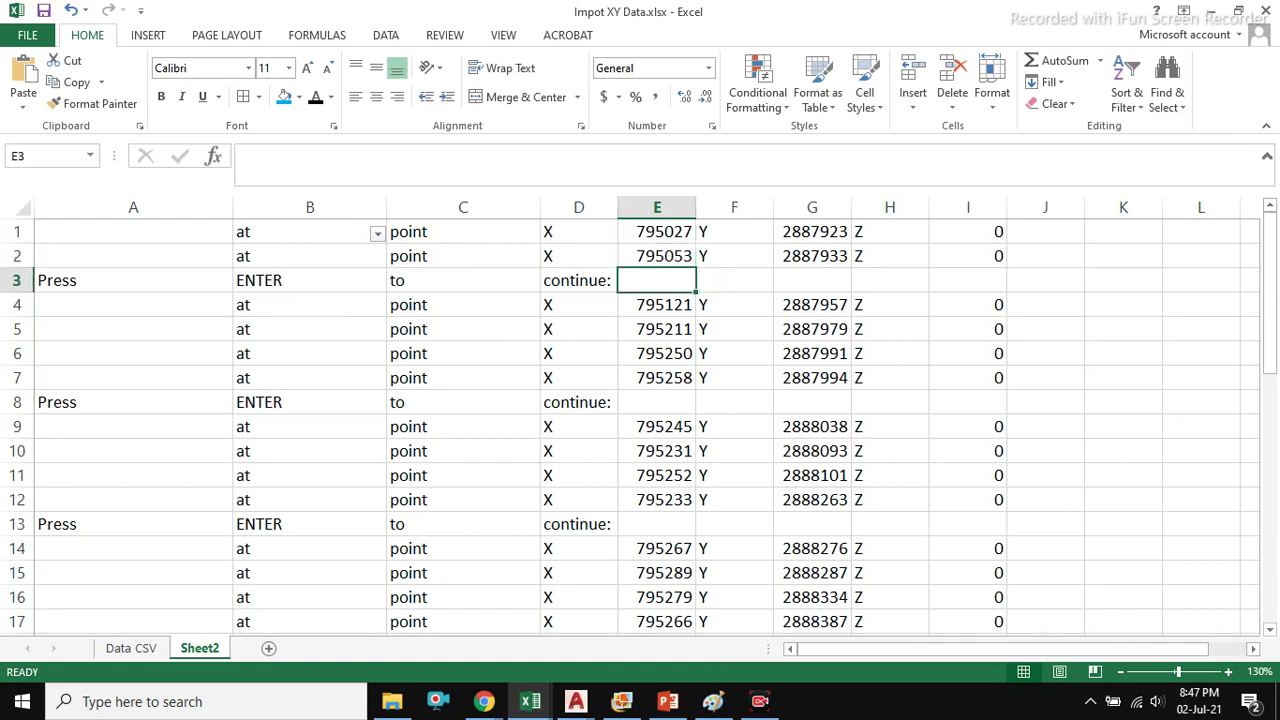
pyautogui.click(309, 280)
pyautogui.click(377, 232)
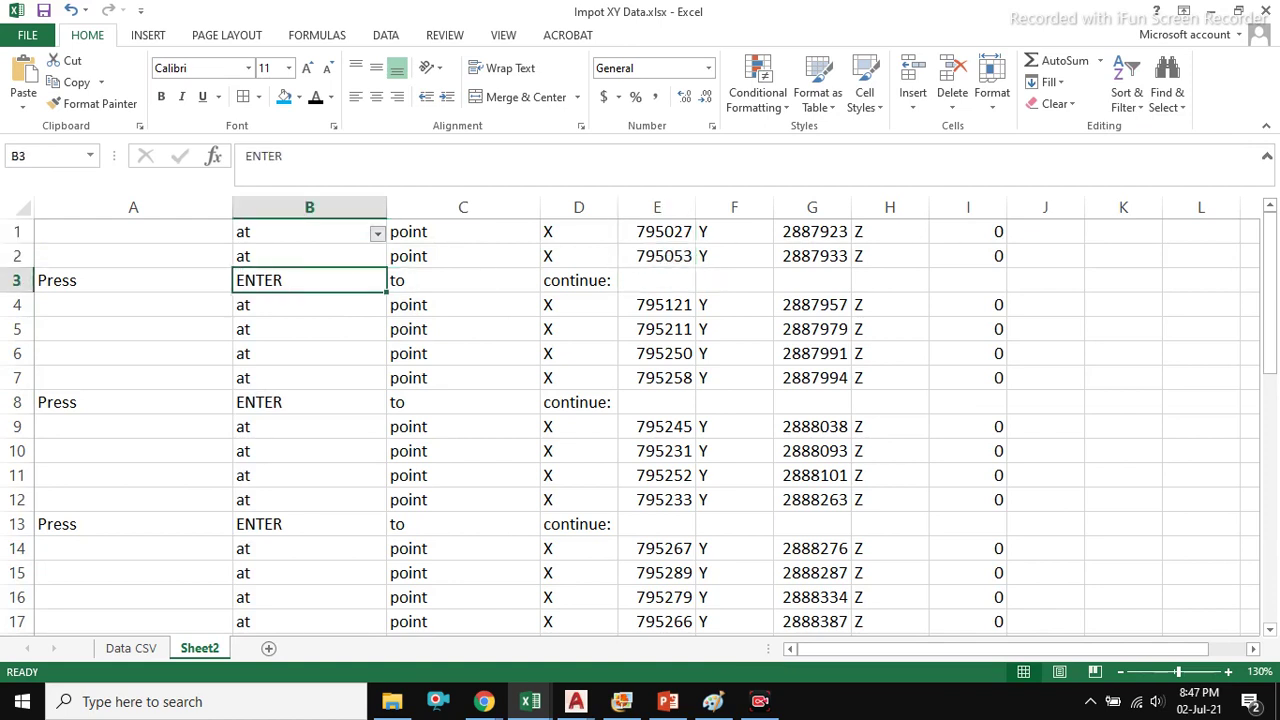
pyautogui.click(191, 446)
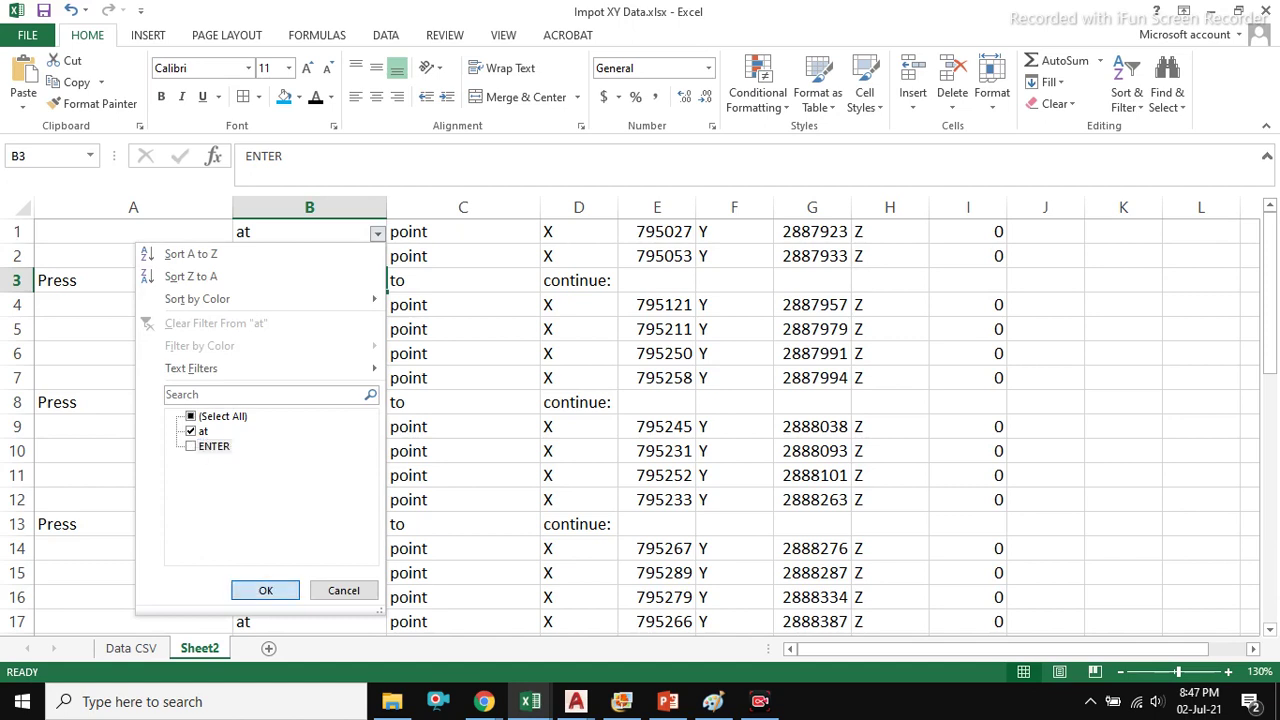
pyautogui.click(265, 590)
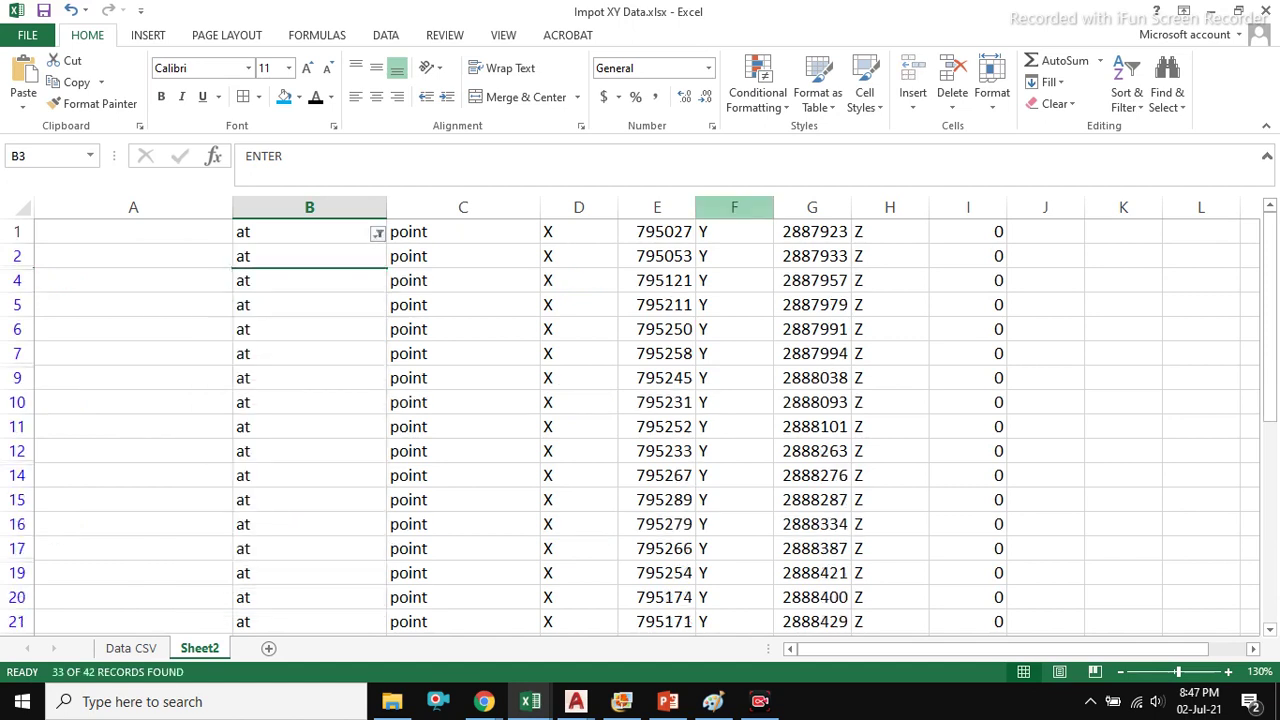
# - Delete column F with the Y labels and copy the X and Y values in columns E and F from row 1 to the last row
pyautogui.click(734, 208)
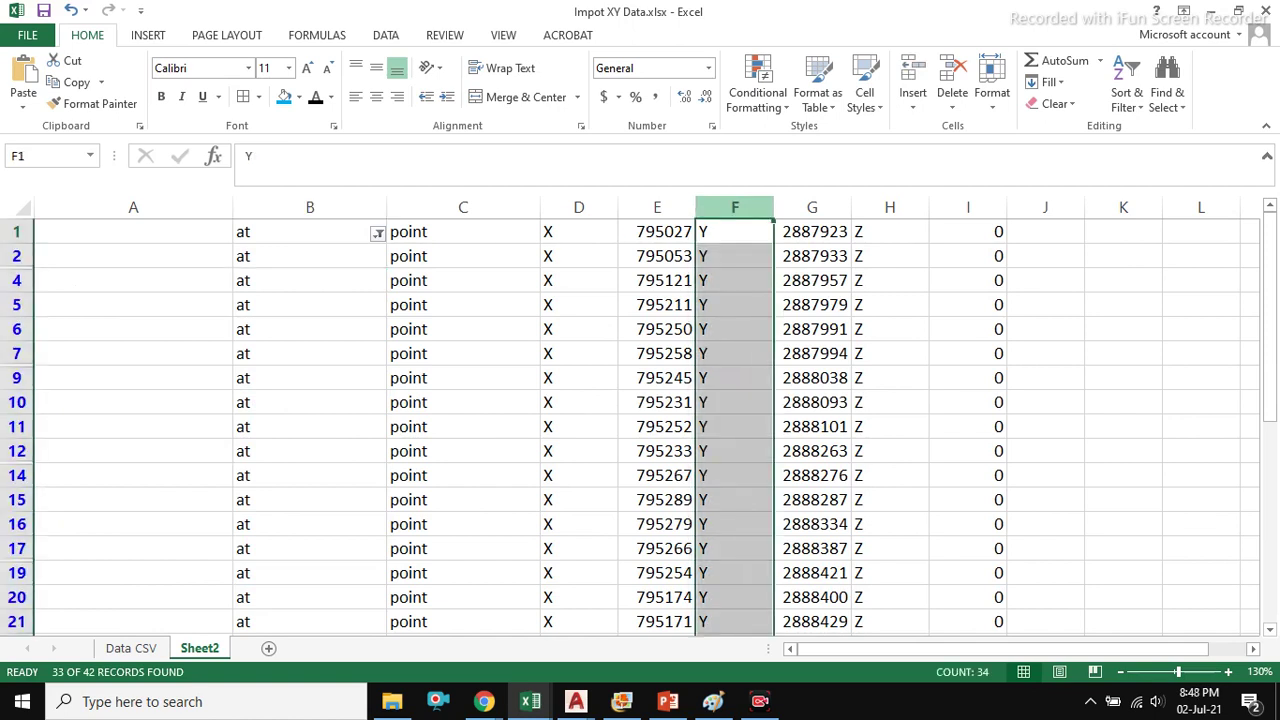
pyautogui.hotkey('ctrl', '-')
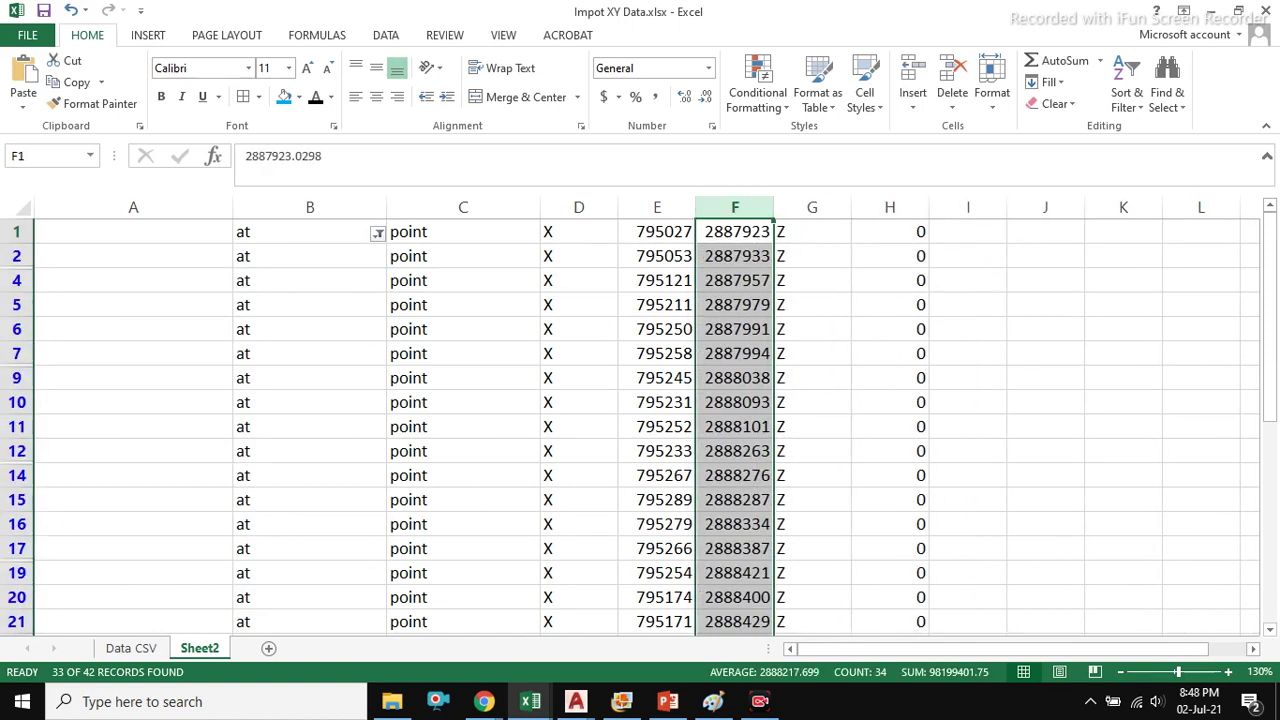
pyautogui.moveTo(657, 232); pyautogui.dragTo(737, 330)
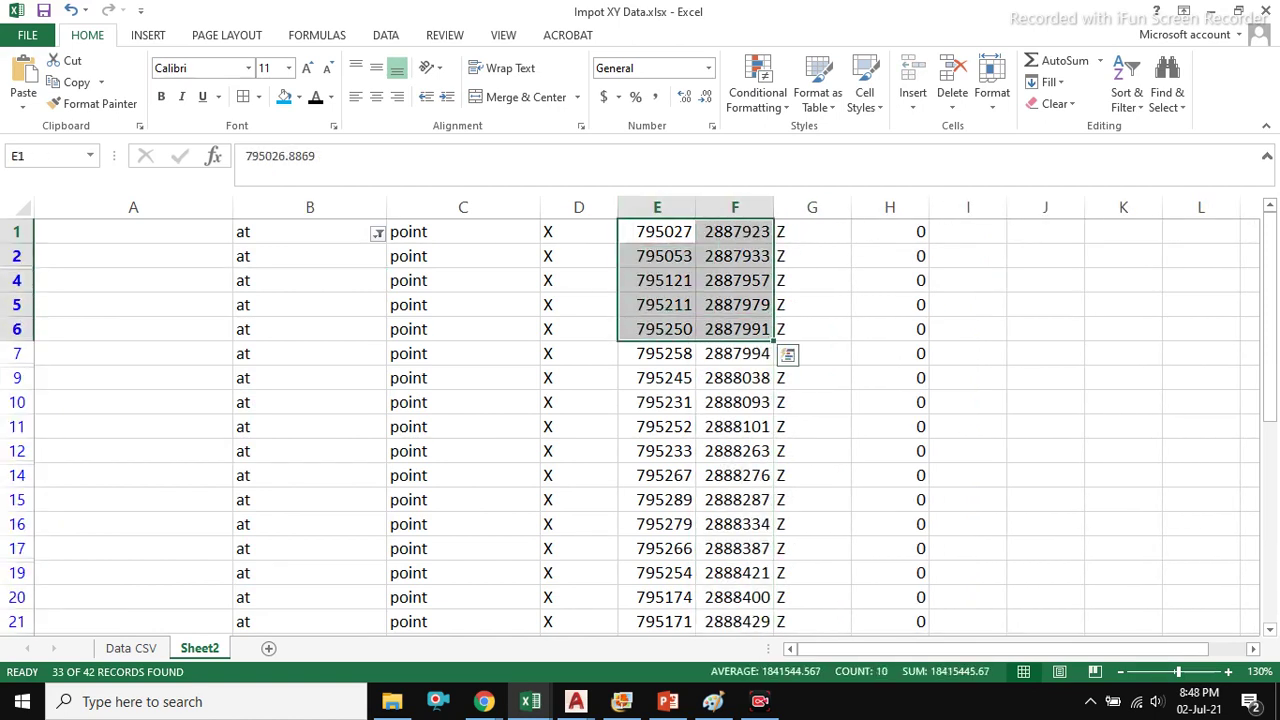
pyautogui.hotkey('ctrl', 'shift', 'Down')
pyautogui.hotkey('ctrl', 'c')
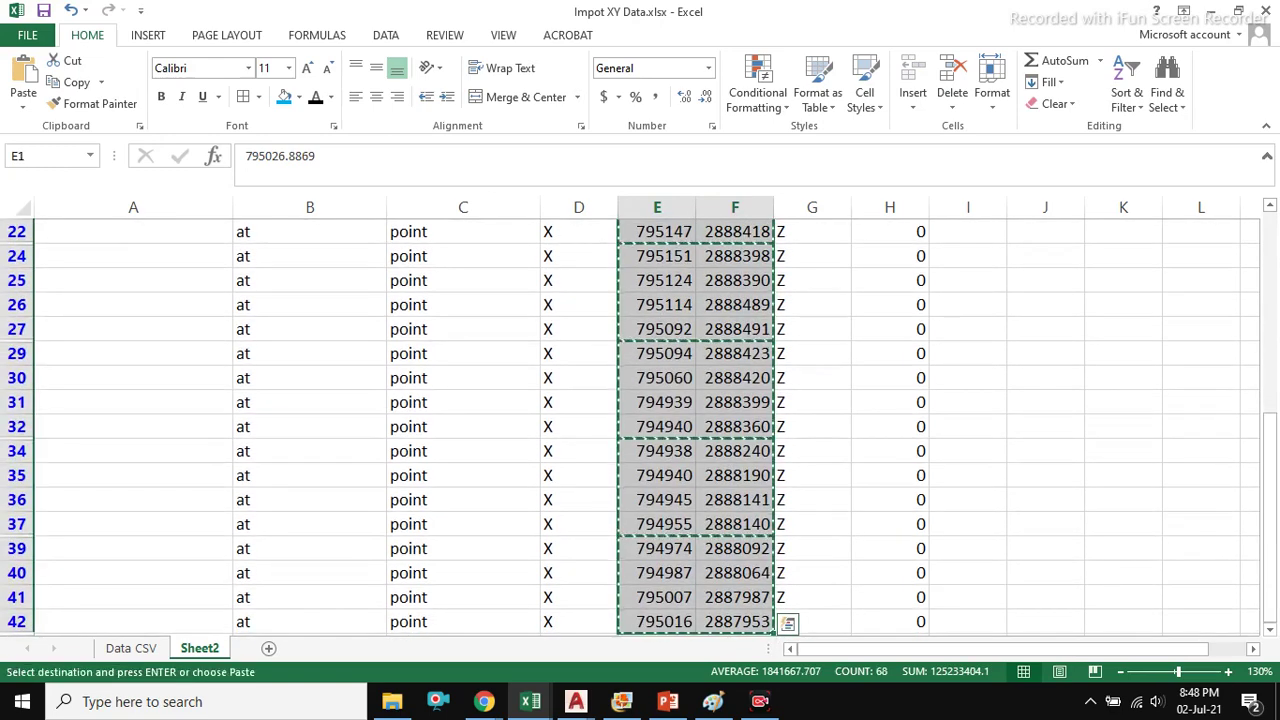
# - Add a new sheet, paste the copied coordinates starting at cell B2, and widen columns B and C to show the decimals
pyautogui.click(268, 648)
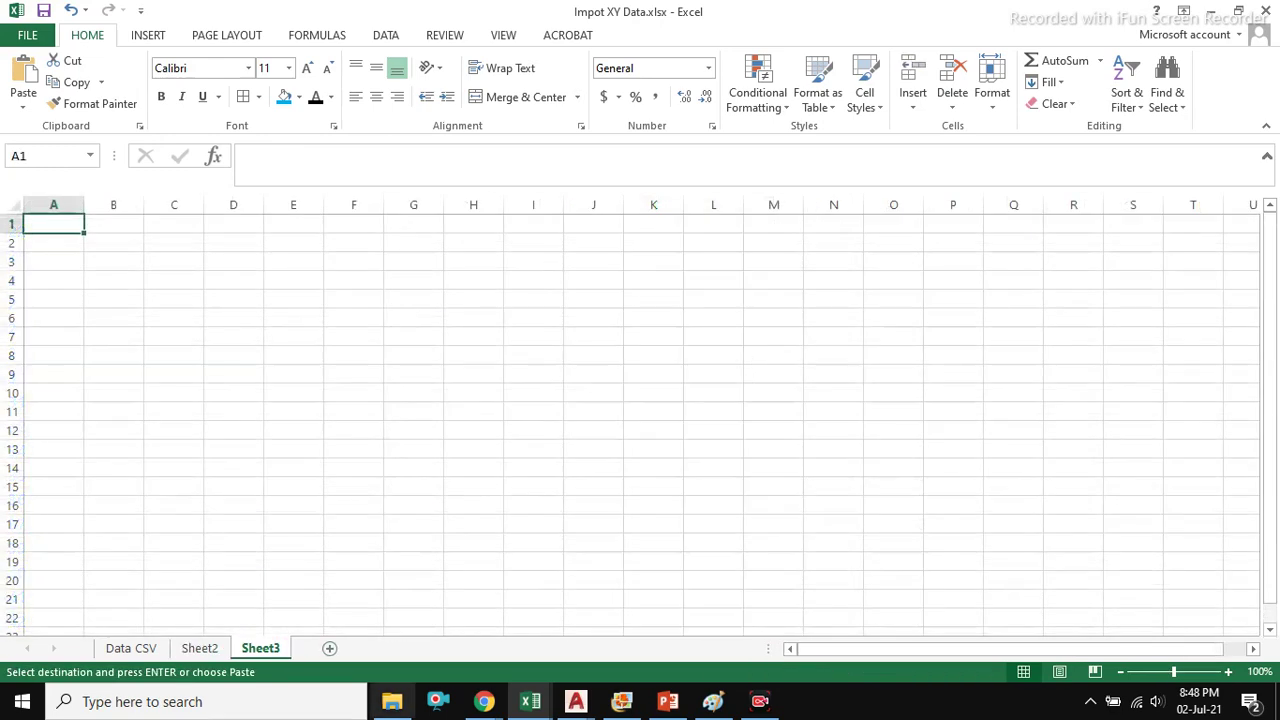
pyautogui.rightClick(113, 242)
pyautogui.click(151, 321)
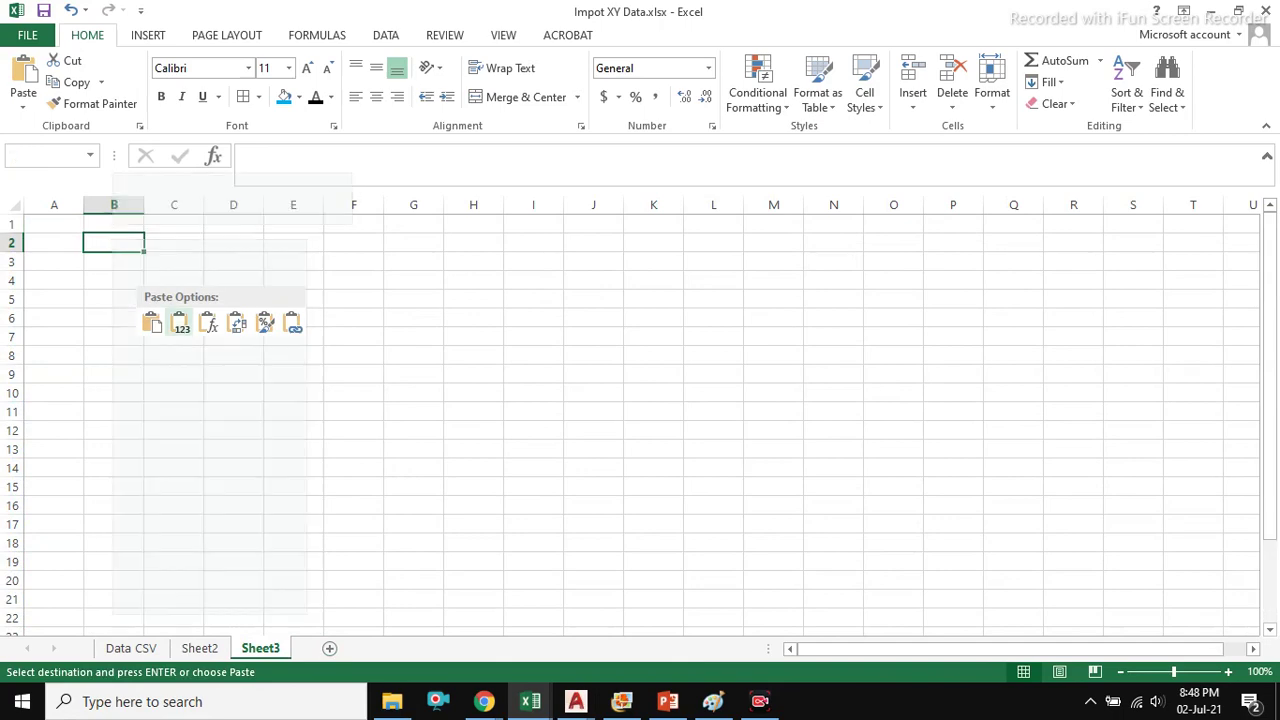
pyautogui.moveTo(114, 204); pyautogui.dragTo(311, 205)
pyautogui.keyDown('ctrl'); pyautogui.scroll(4, 640, 416); pyautogui.keyUp('ctrl')
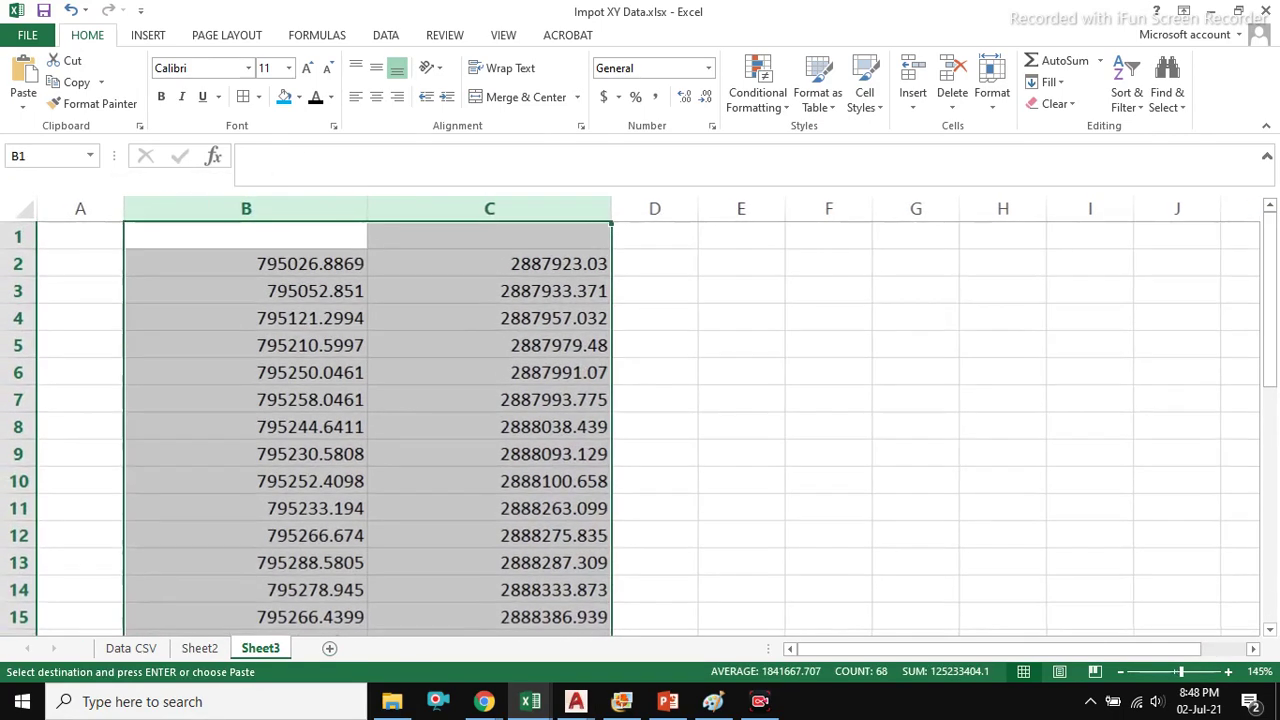
# - Number the points in column A by entering 1, 2 and 3 from A2 and filling the series down to the last coordinate
pyautogui.click(87, 269)
pyautogui.write('1')
pyautogui.press('Return')
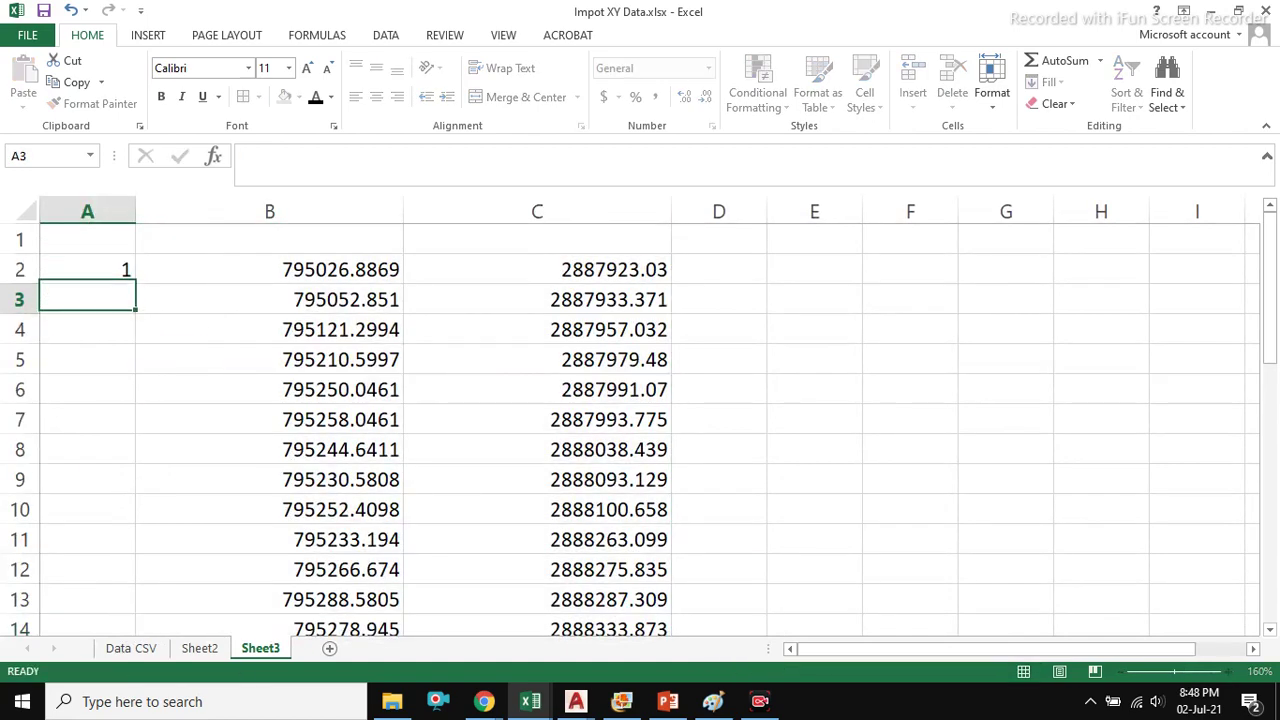
pyautogui.press('Return')
pyautogui.click(87, 299)
pyautogui.write('2')
pyautogui.press('Return')
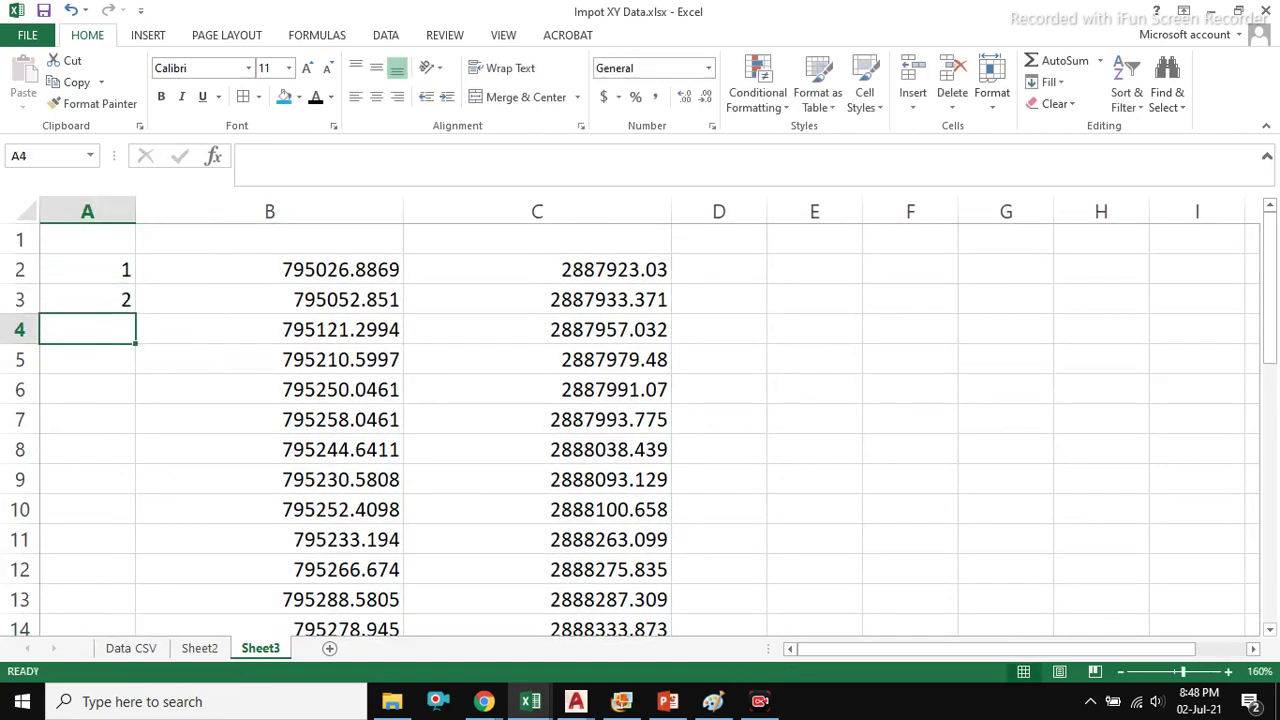
pyautogui.write('3')
pyautogui.press('Return')
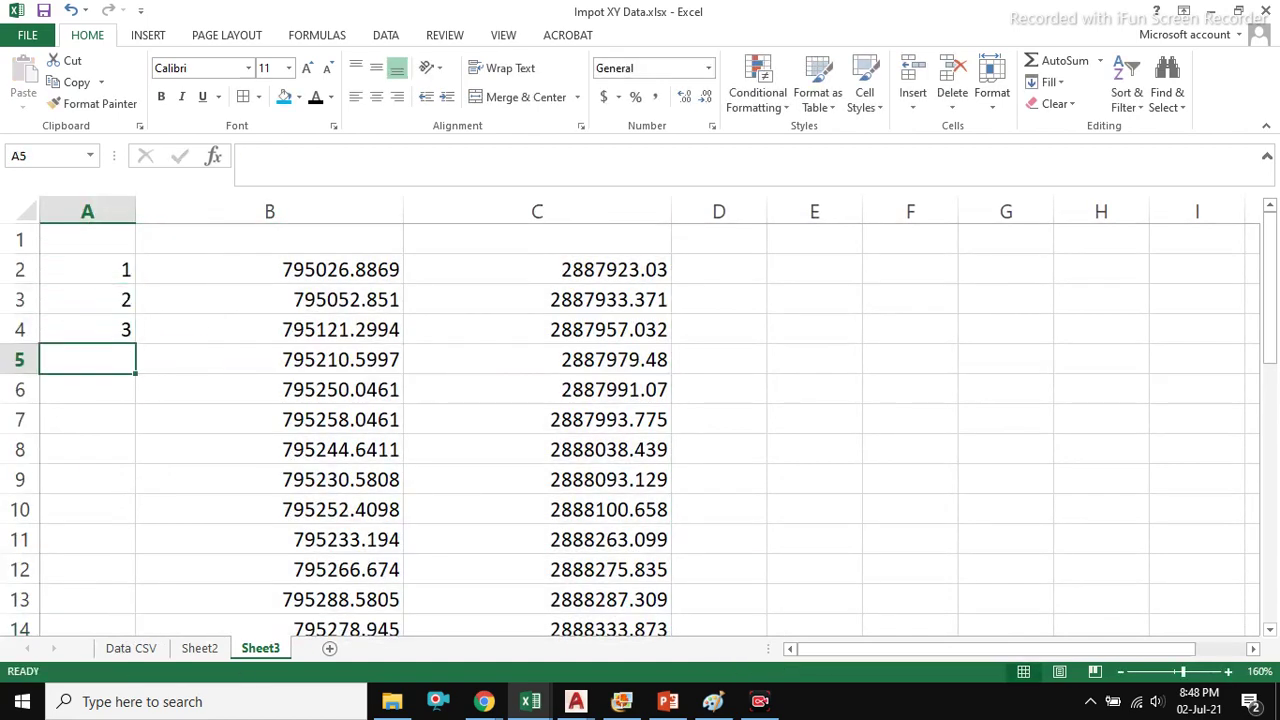
pyautogui.moveTo(87, 299); pyautogui.dragTo(87, 329)
pyautogui.doubleClick(136, 344)
pyautogui.scroll(-1, 140, 350)
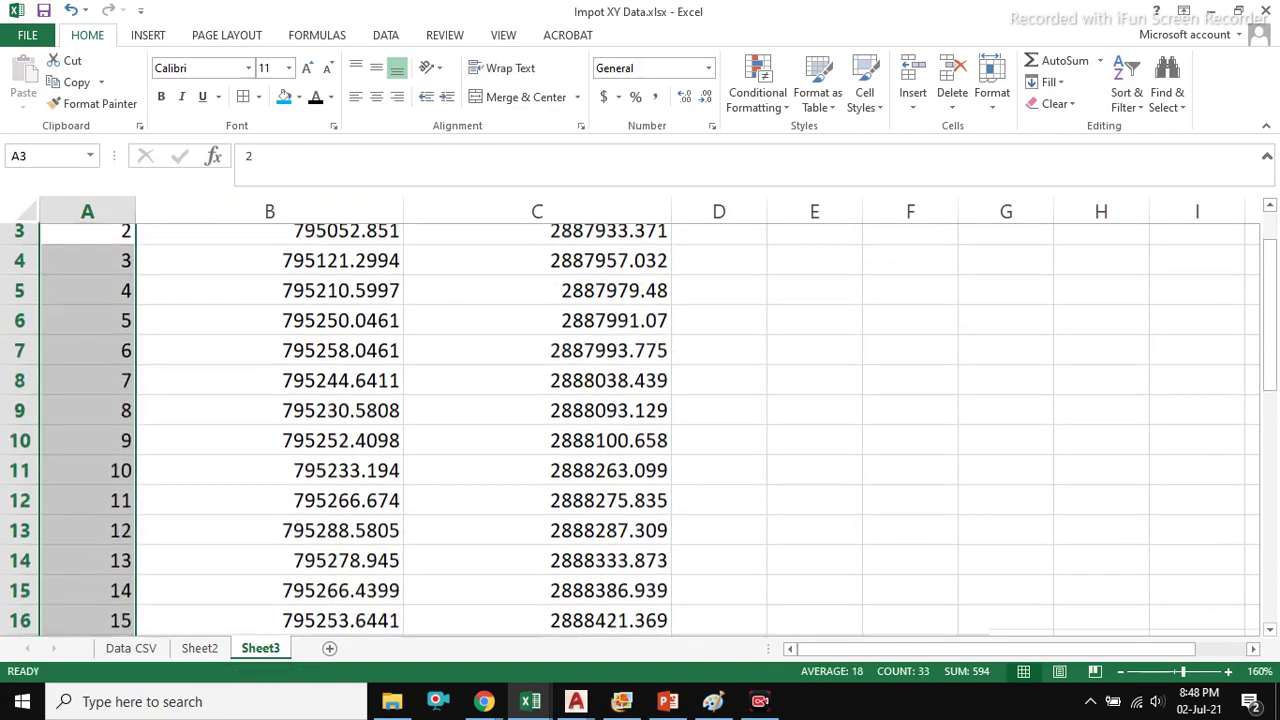
pyautogui.keyDown('ctrl'); pyautogui.scroll(-3, 650, 430); pyautogui.keyUp('ctrl')
pyautogui.keyDown('ctrl'); pyautogui.scroll(2, 650, 430); pyautogui.keyUp('ctrl')
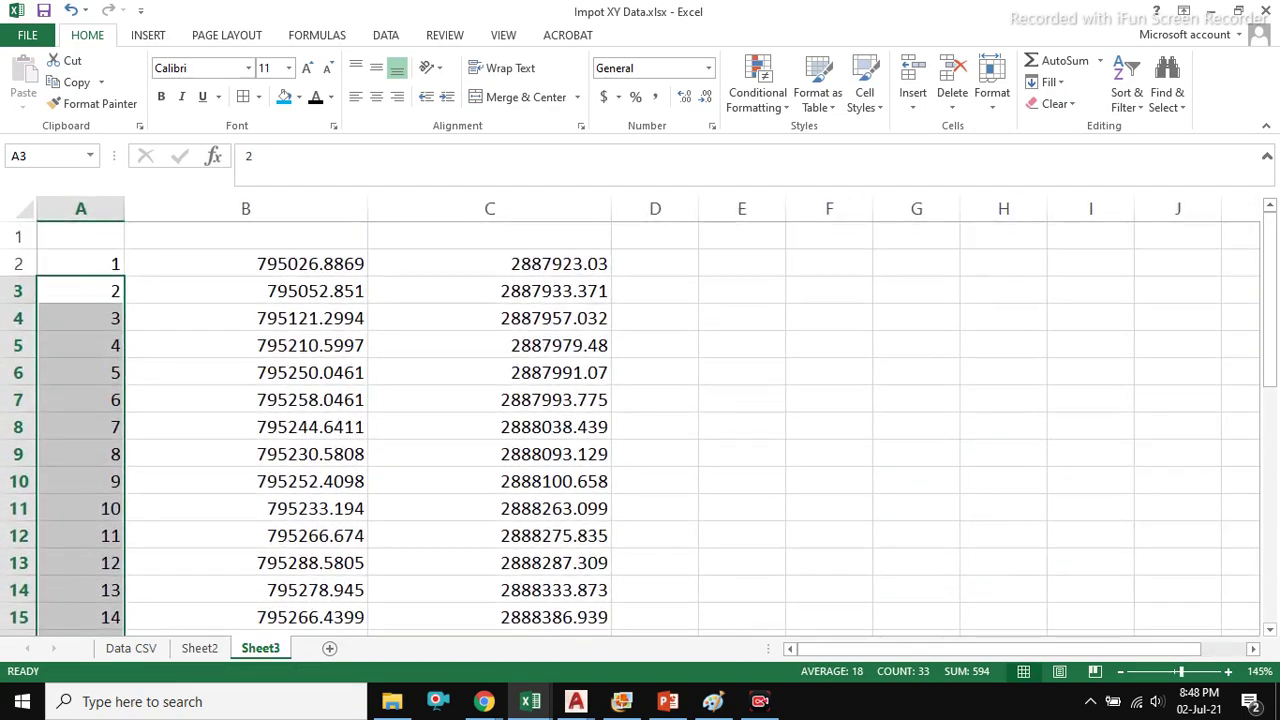
# - On the Data CSV sheet, widen the Easting and Northing columns and show B3:C11 with four decimal places
pyautogui.moveTo(81, 263); pyautogui.dragTo(560, 398)
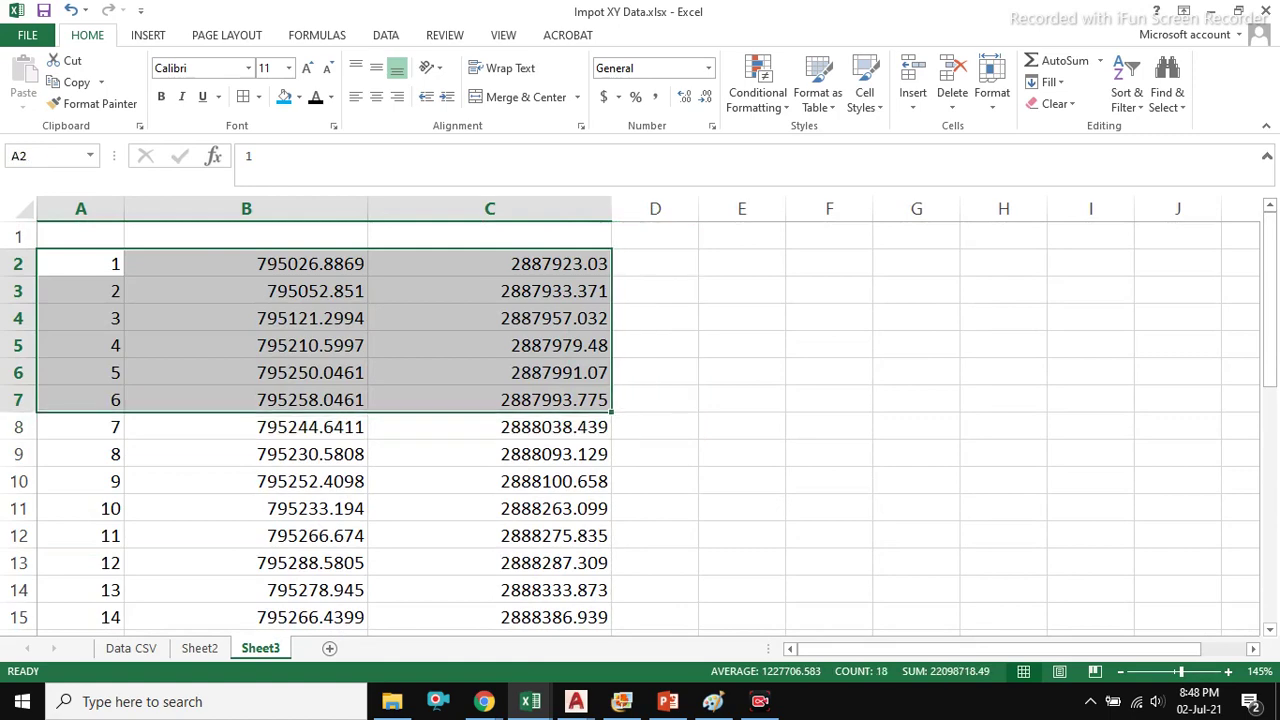
pyautogui.click(131, 648)
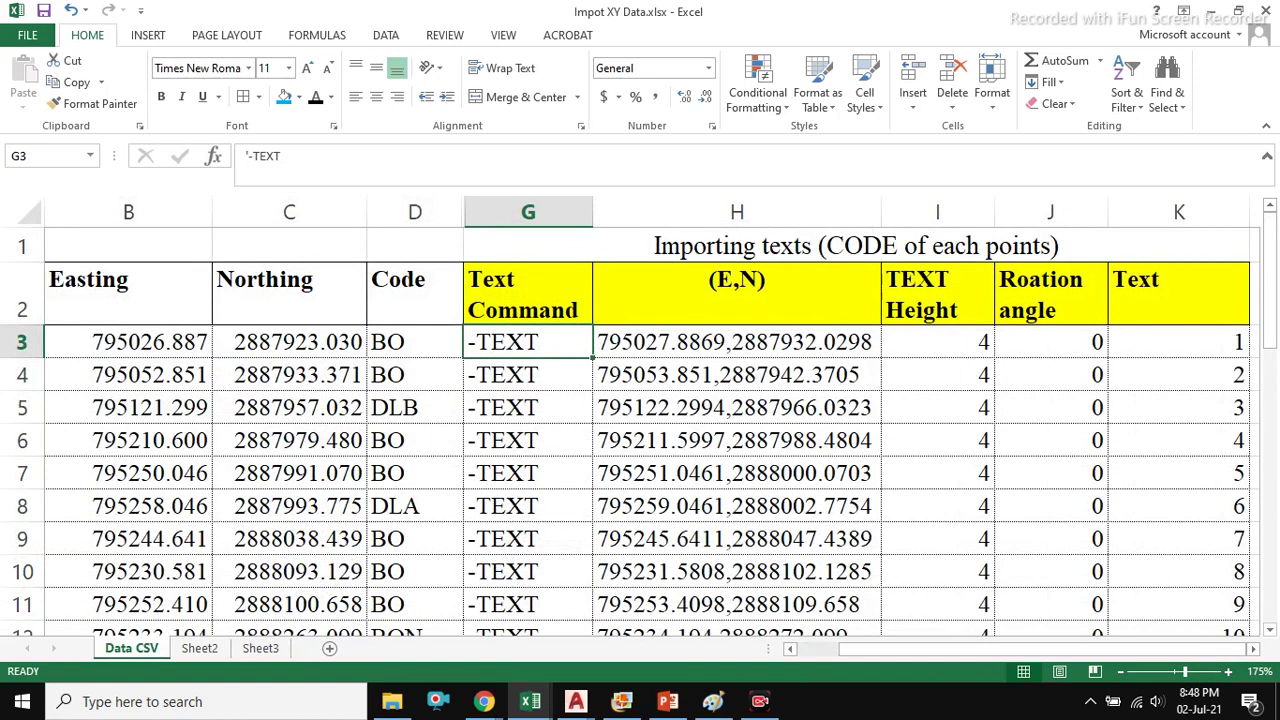
pyautogui.moveTo(128, 212); pyautogui.dragTo(427, 212)
pyautogui.moveTo(150, 342); pyautogui.dragTo(420, 604)
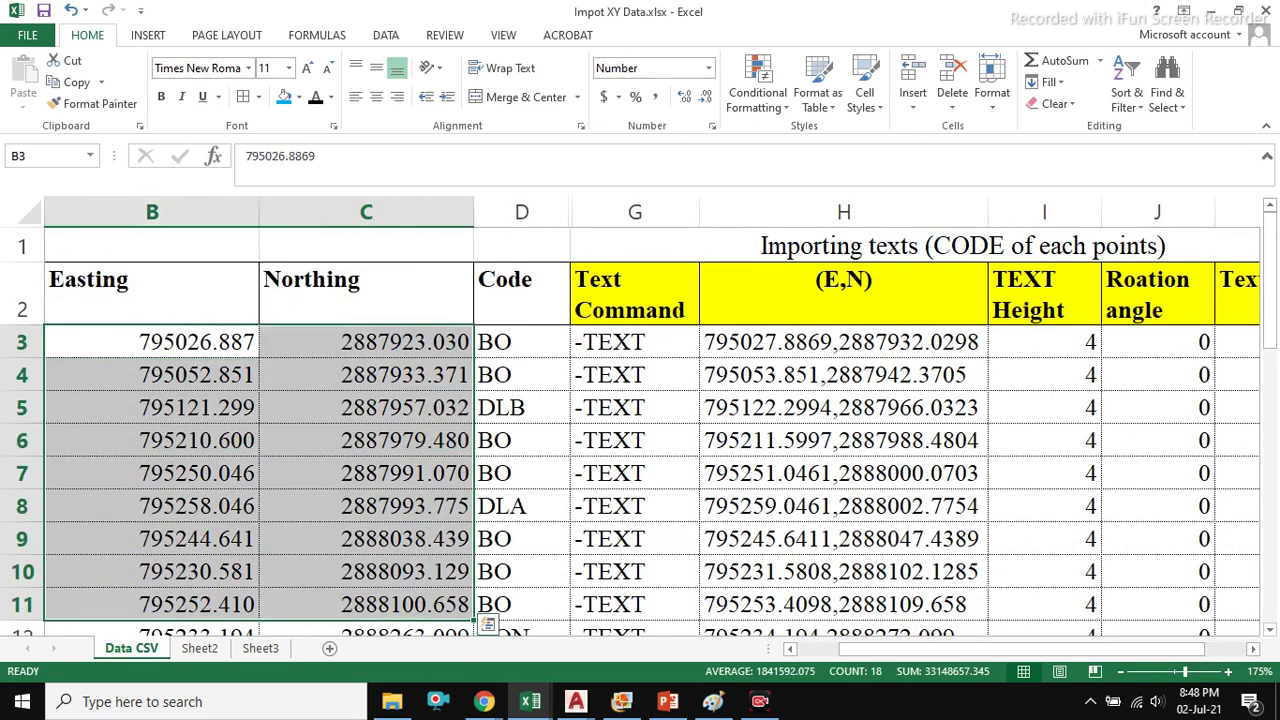
pyautogui.click(705, 96)
pyautogui.click(684, 96)
pyautogui.click(684, 96)
pyautogui.click(366, 375)
pyautogui.click(152, 342)
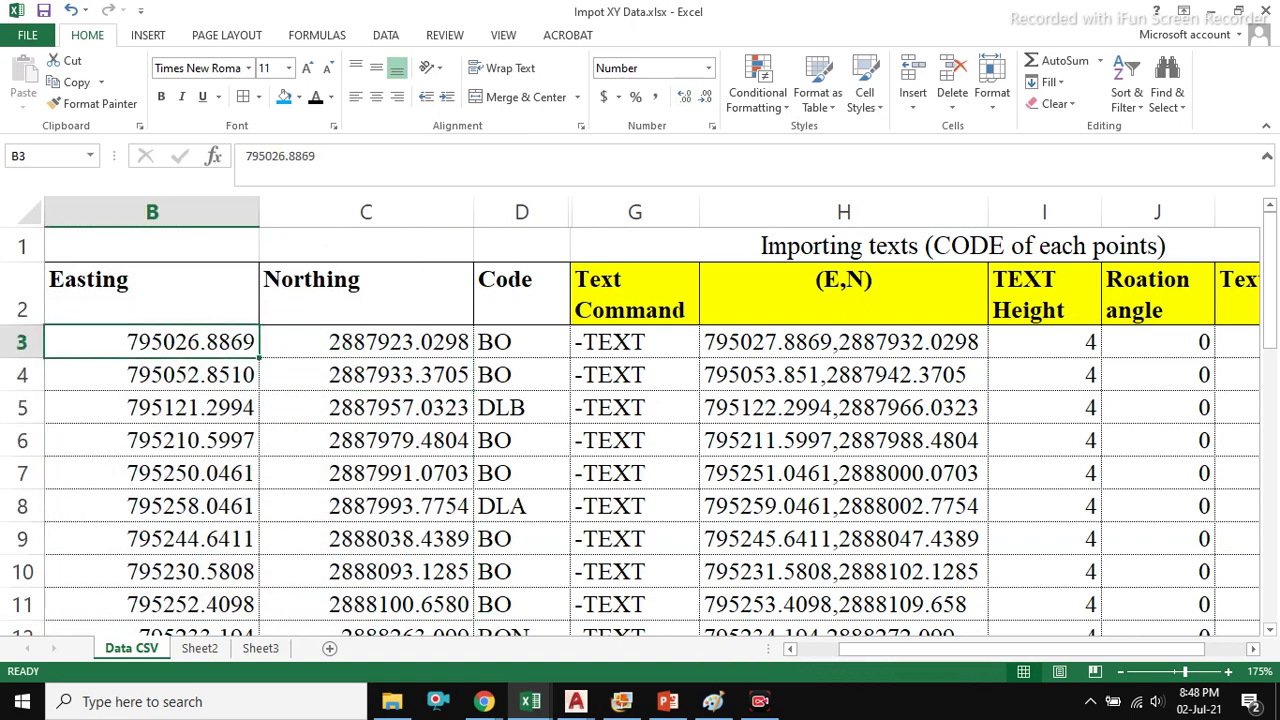
# - Compare the first point's full easting and northing values between Sheet3 and the Data CSV sheet
pyautogui.click(260, 648)
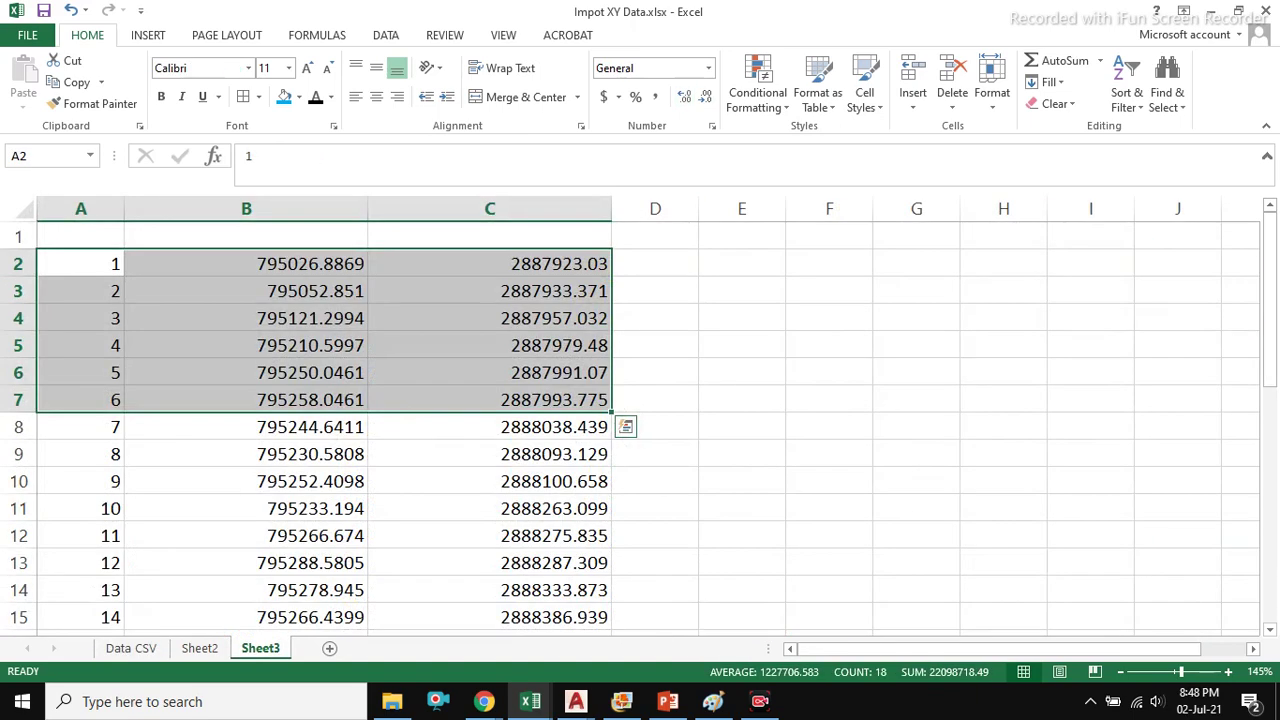
pyautogui.click(246, 264)
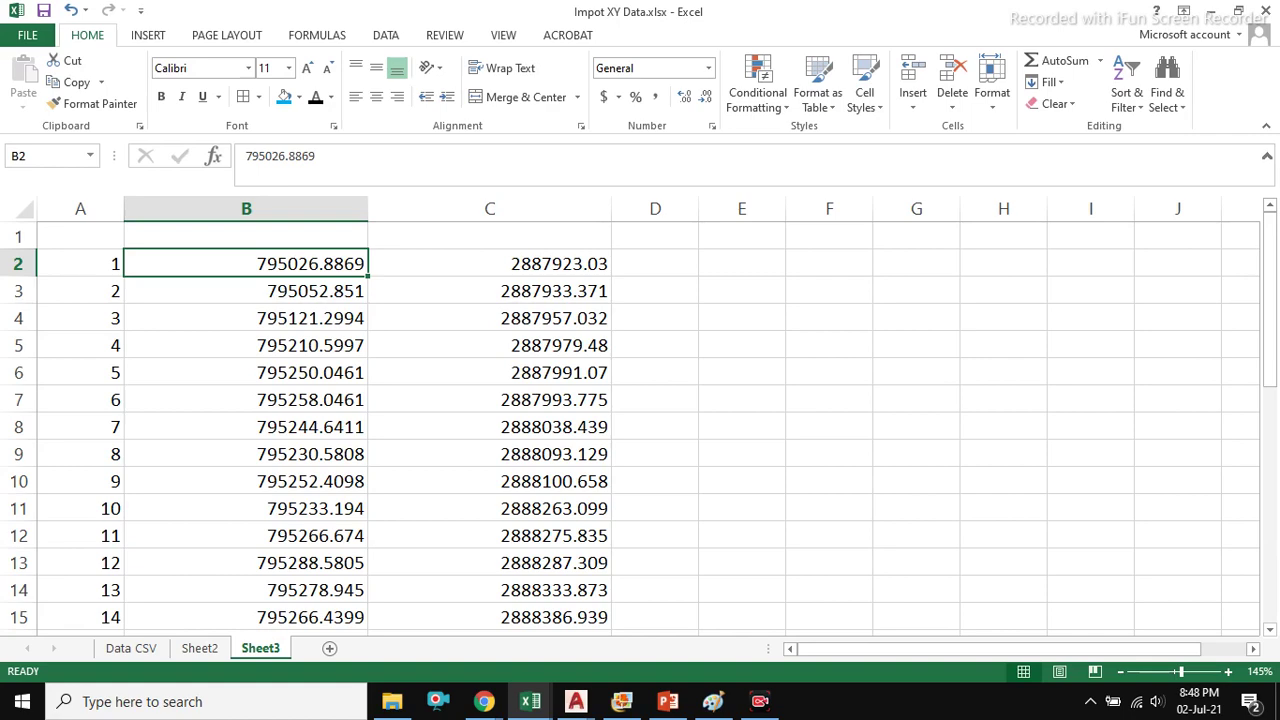
pyautogui.click(490, 264)
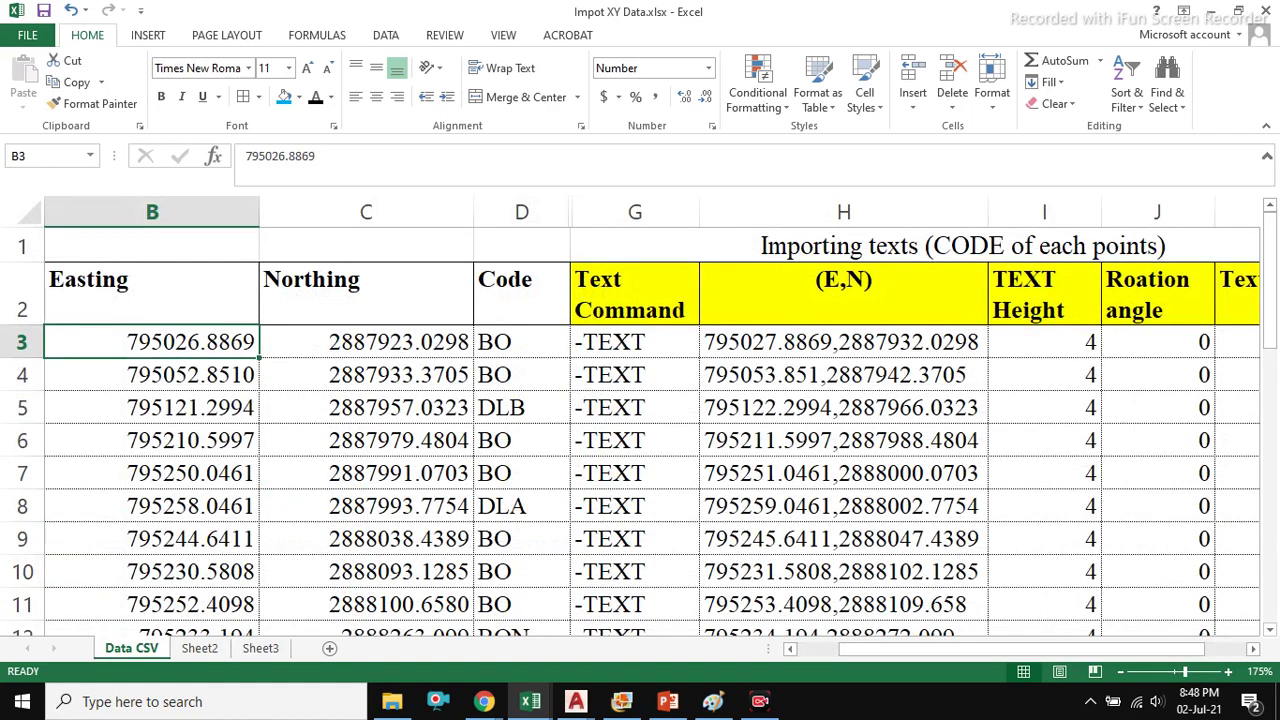
pyautogui.click(366, 341)
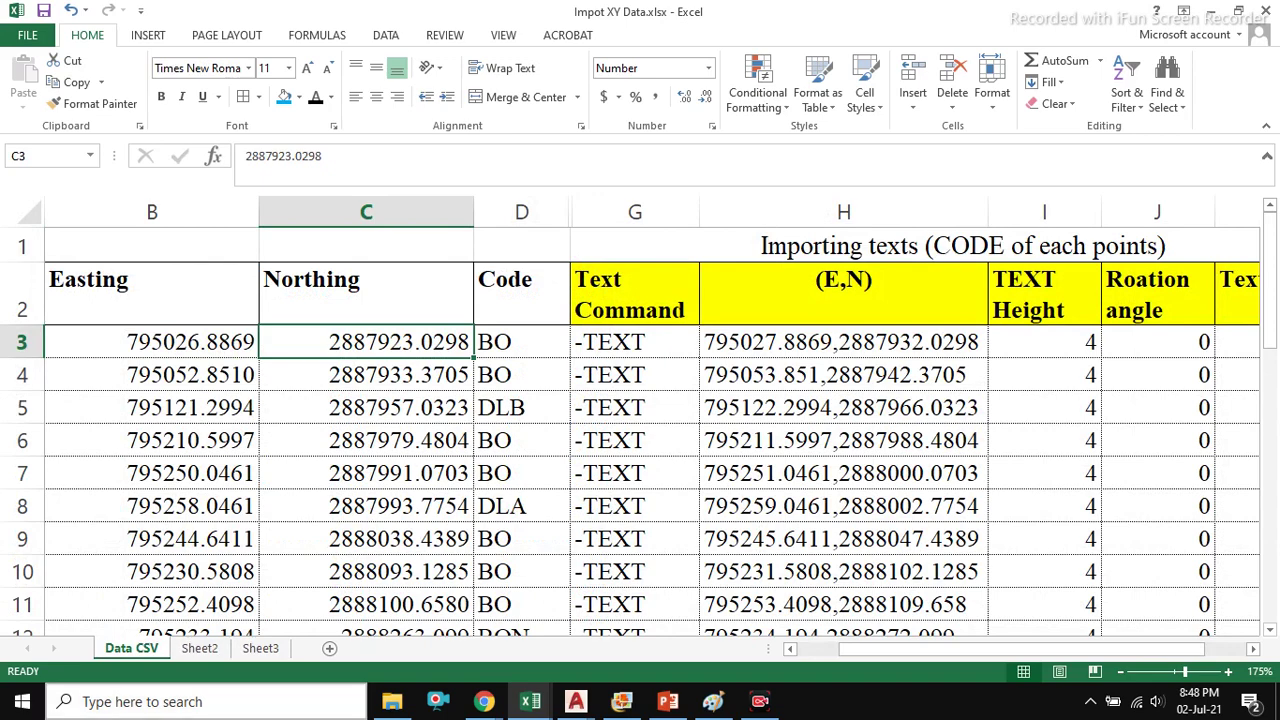
pyautogui.click(260, 648)
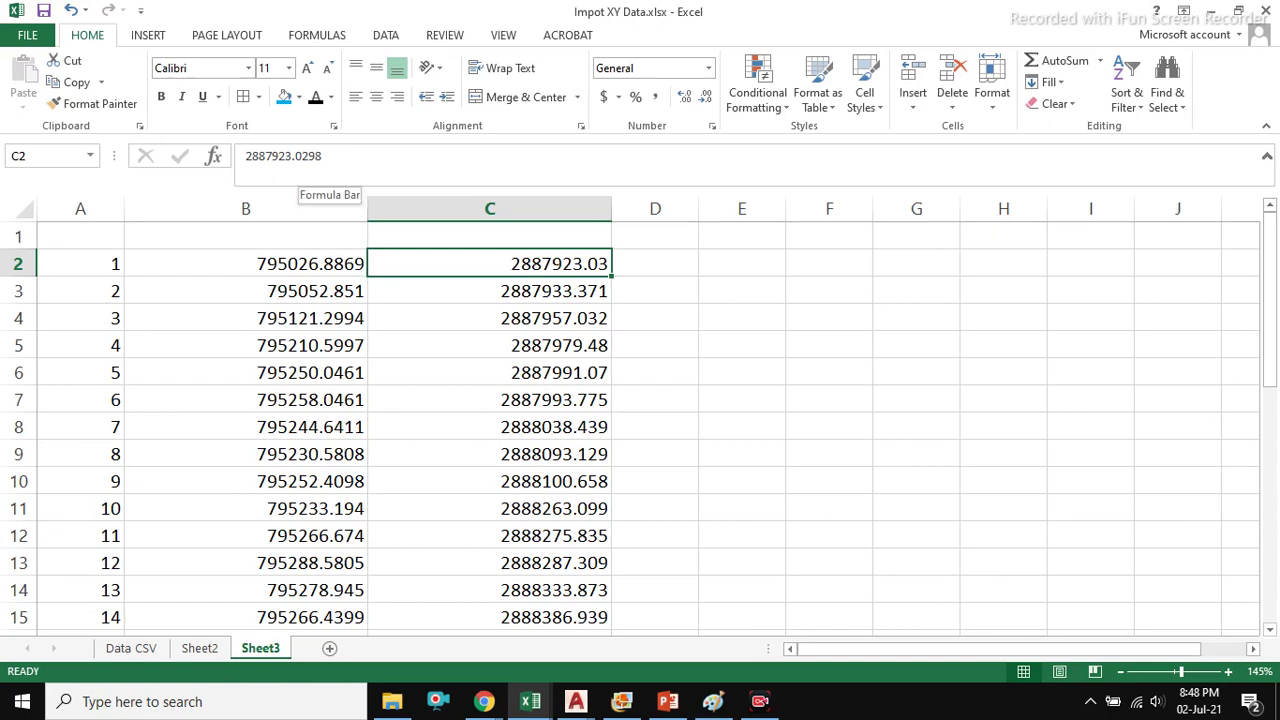
# - Show the coordinates in B2:C9 of Sheet3 with four decimal places
pyautogui.moveTo(246, 263); pyautogui.dragTo(490, 454)
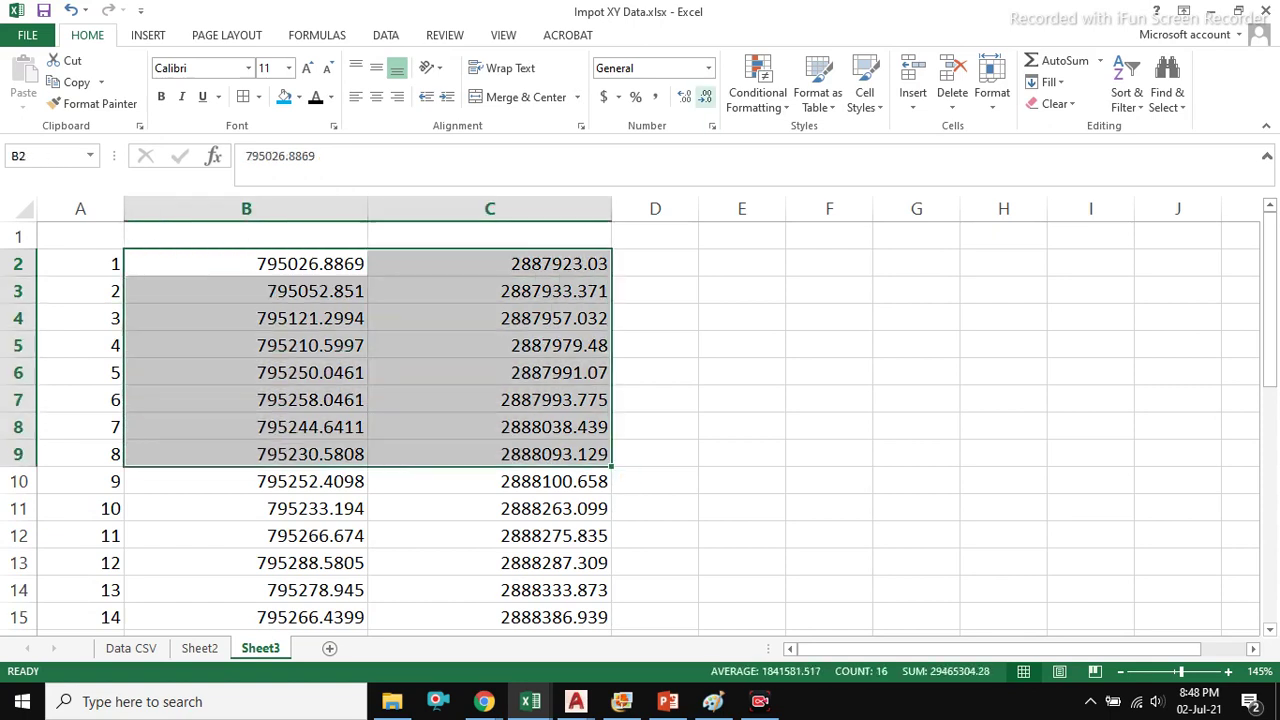
pyautogui.click(684, 96)
pyautogui.click(684, 96)
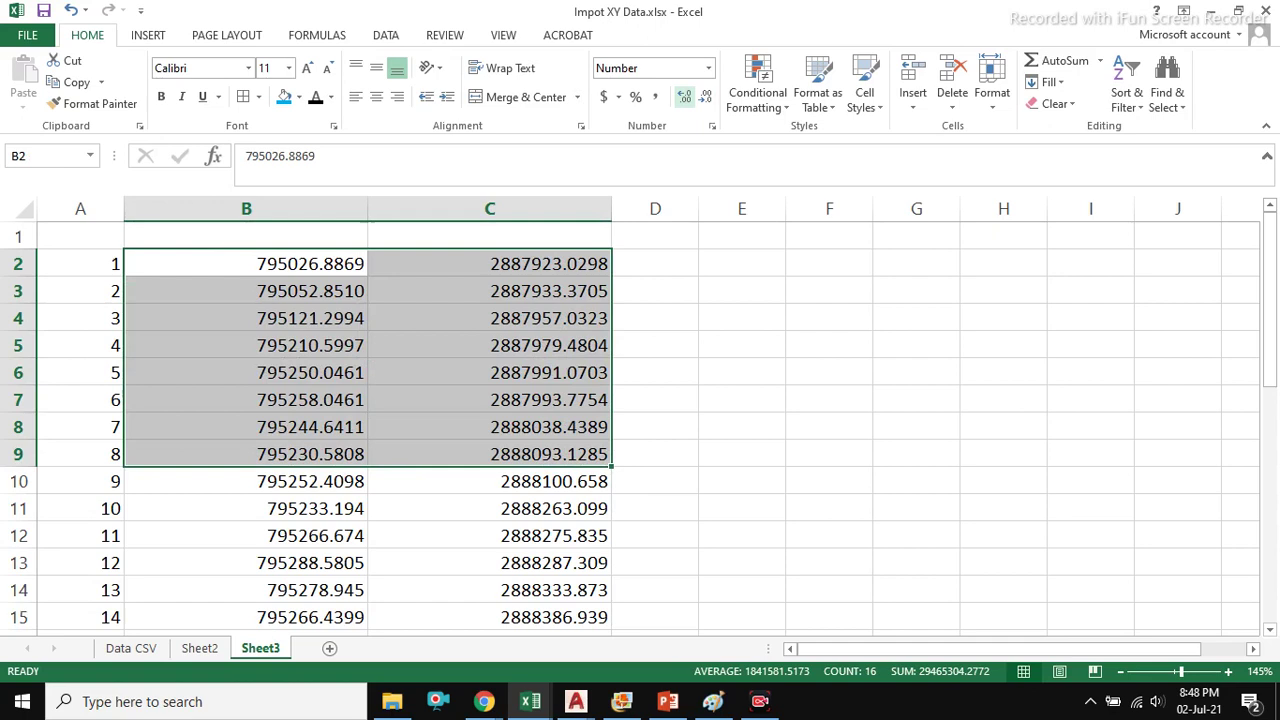
pyautogui.click(684, 96)
pyautogui.click(705, 97)
pyautogui.click(655, 318)
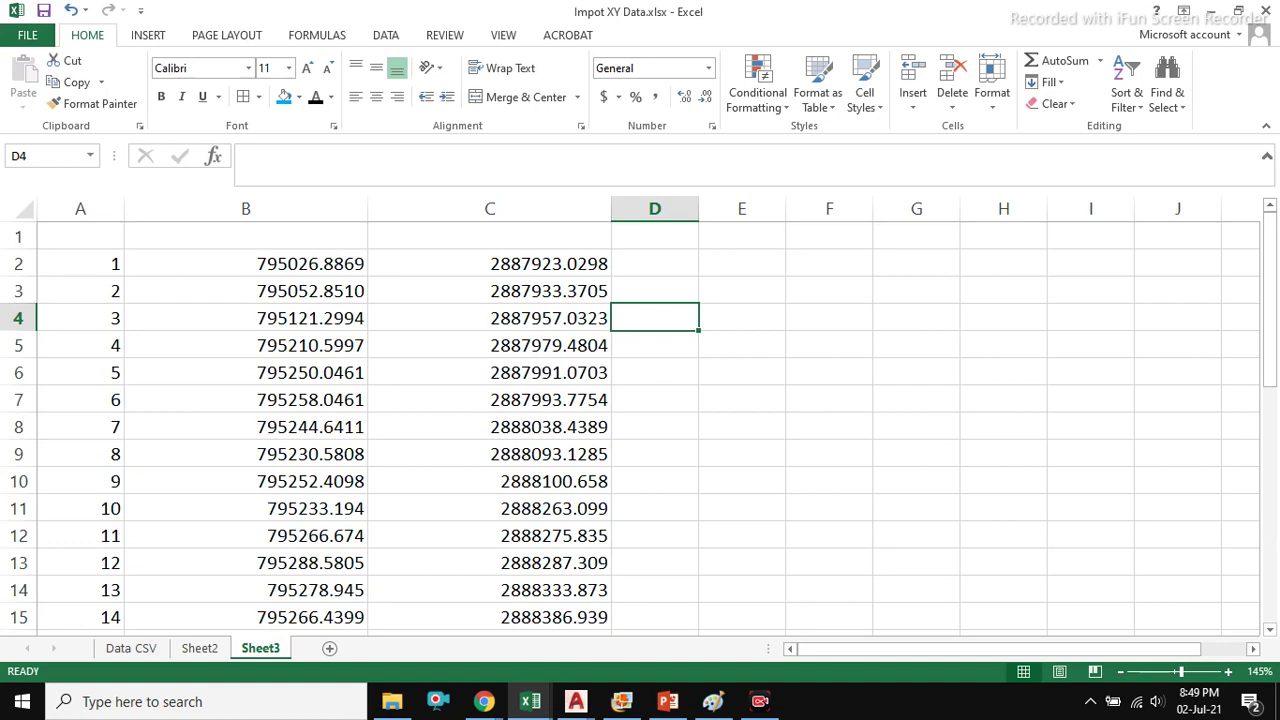
# - Compare the Data CSV coordinates with the exported list on Sheet3, highlighting its rows A2 to C14
pyautogui.hotkey('ctrl', 'pageup')
pyautogui.hotkey('ctrl', 'pageup')
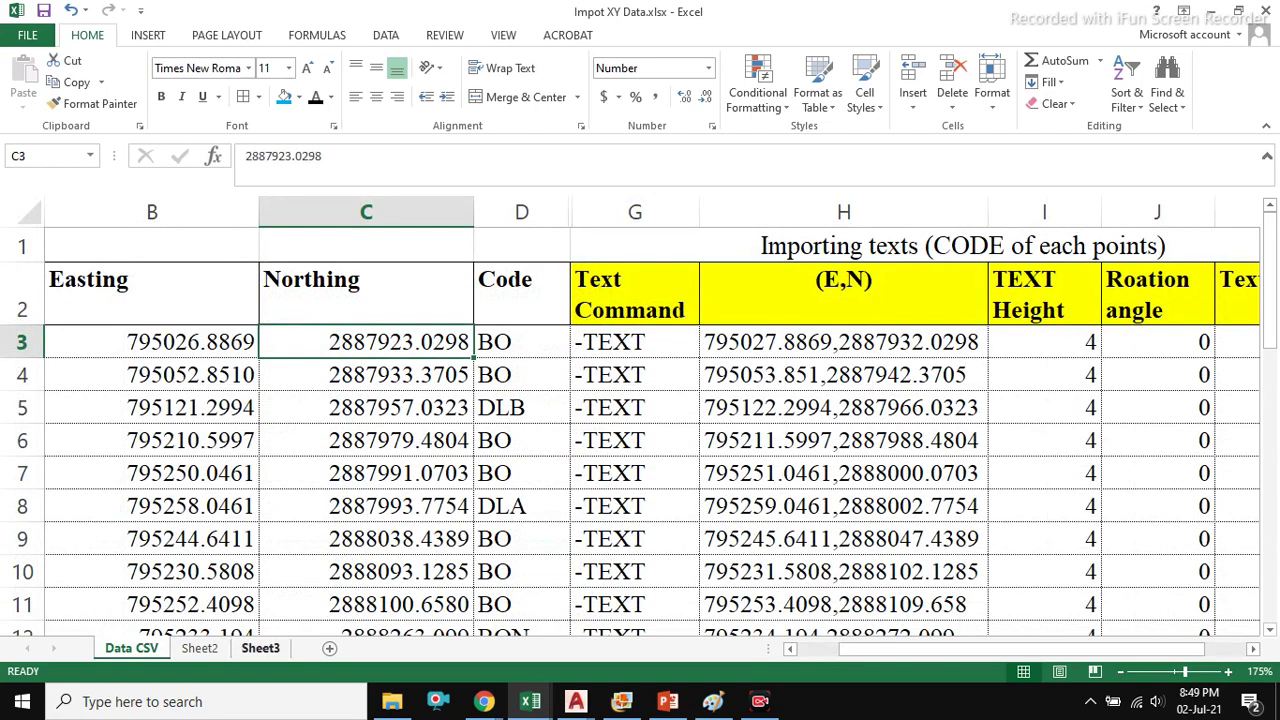
pyautogui.hotkey('ctrl', 'pagedown')
pyautogui.hotkey('ctrl', 'pagedown')
pyautogui.moveTo(80, 263); pyautogui.dragTo(490, 590)
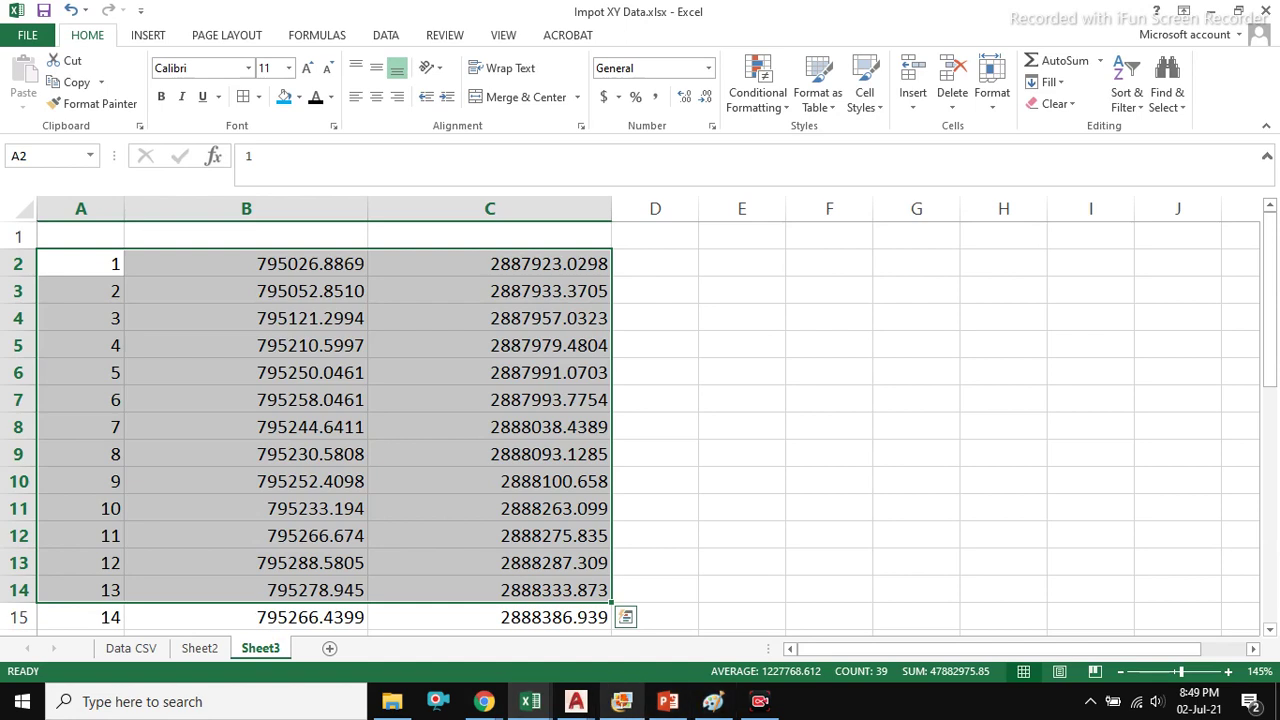
# - Switch to the slides in Photo Gallery and advance to the "8) Feedback & QnA" slide
pyautogui.hotkey('alt', 'Tab')
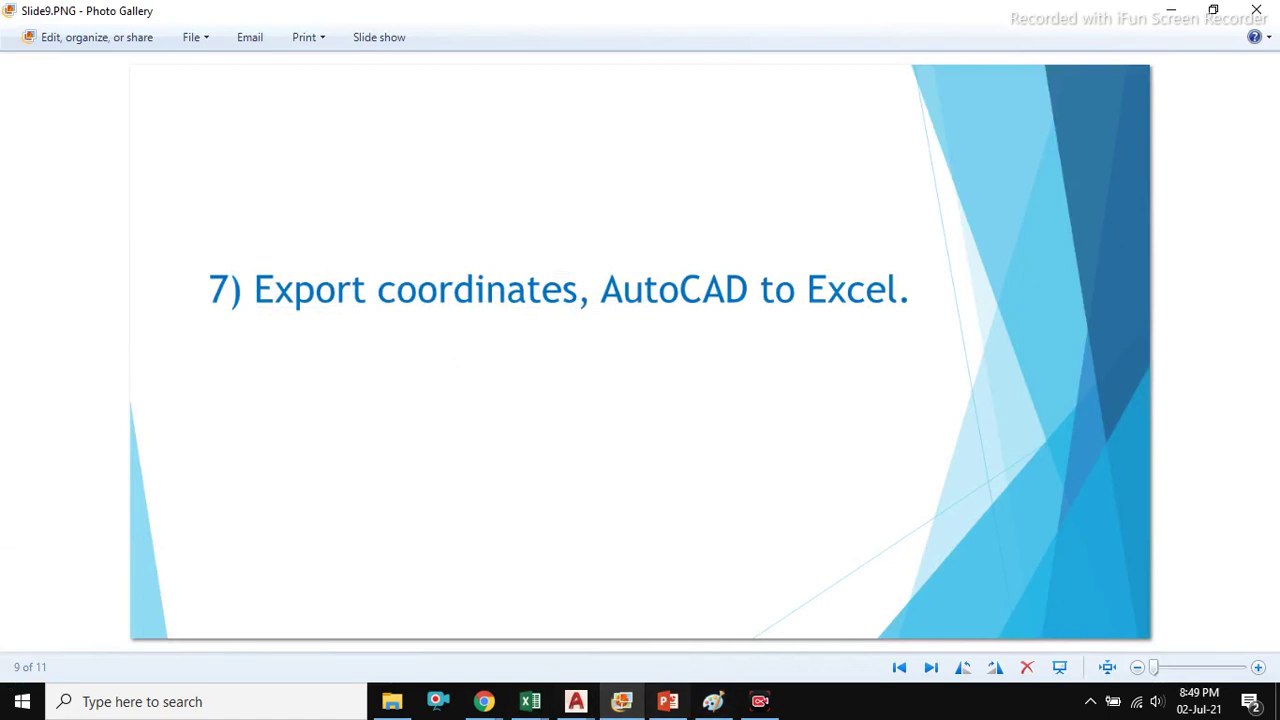
pyautogui.press('Right')
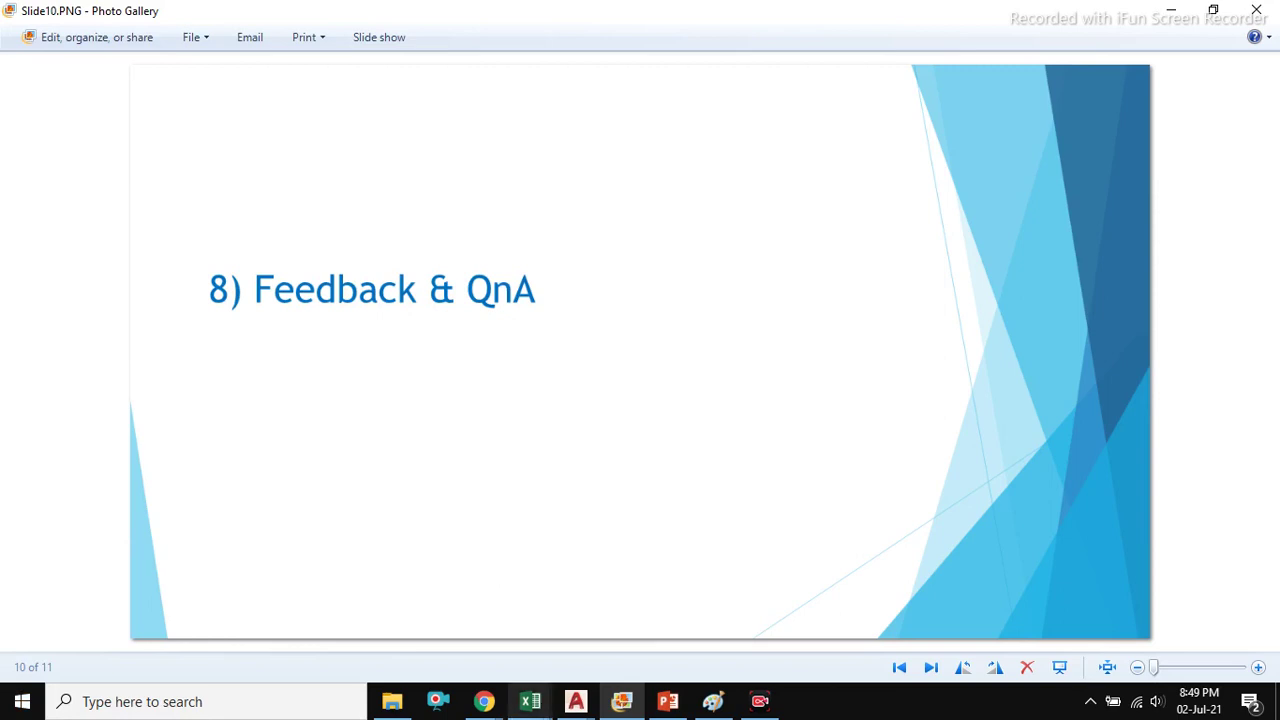
pyautogui.moveTo(530, 701)
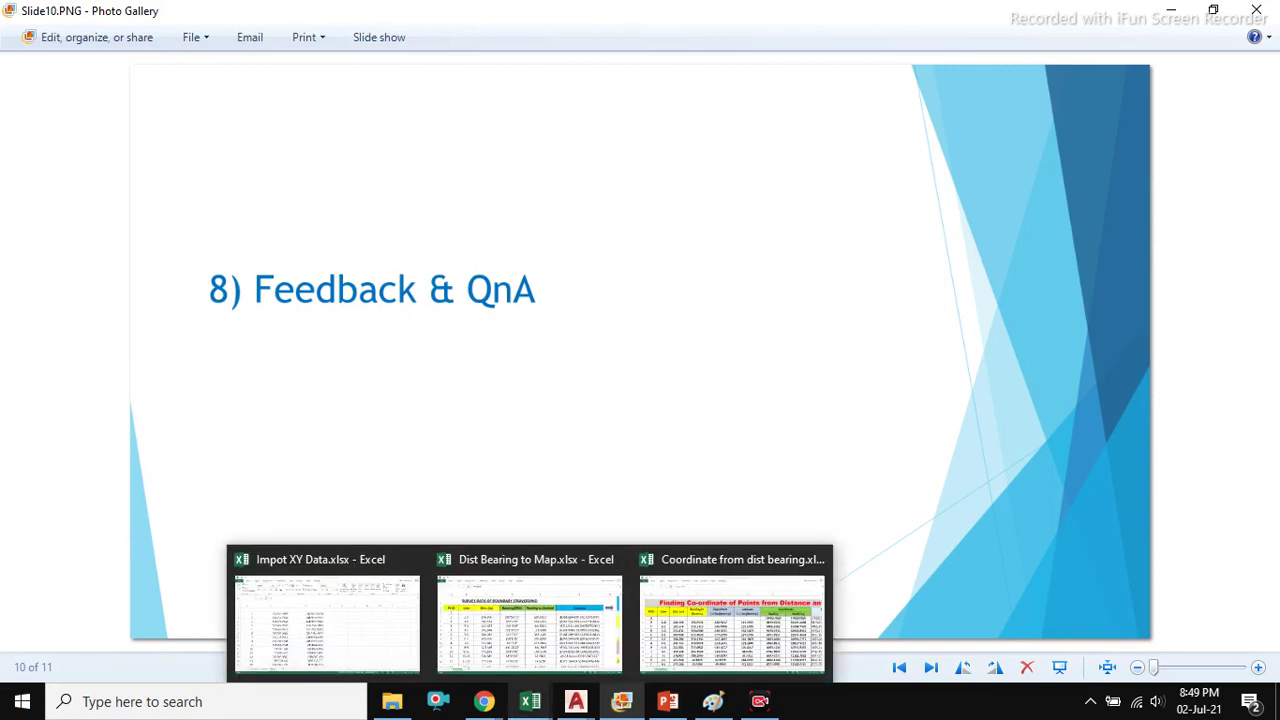
# - Switch to the Impot XY Data workbook in Excel and show its Data CSV sheet
pyautogui.moveTo(668, 701)
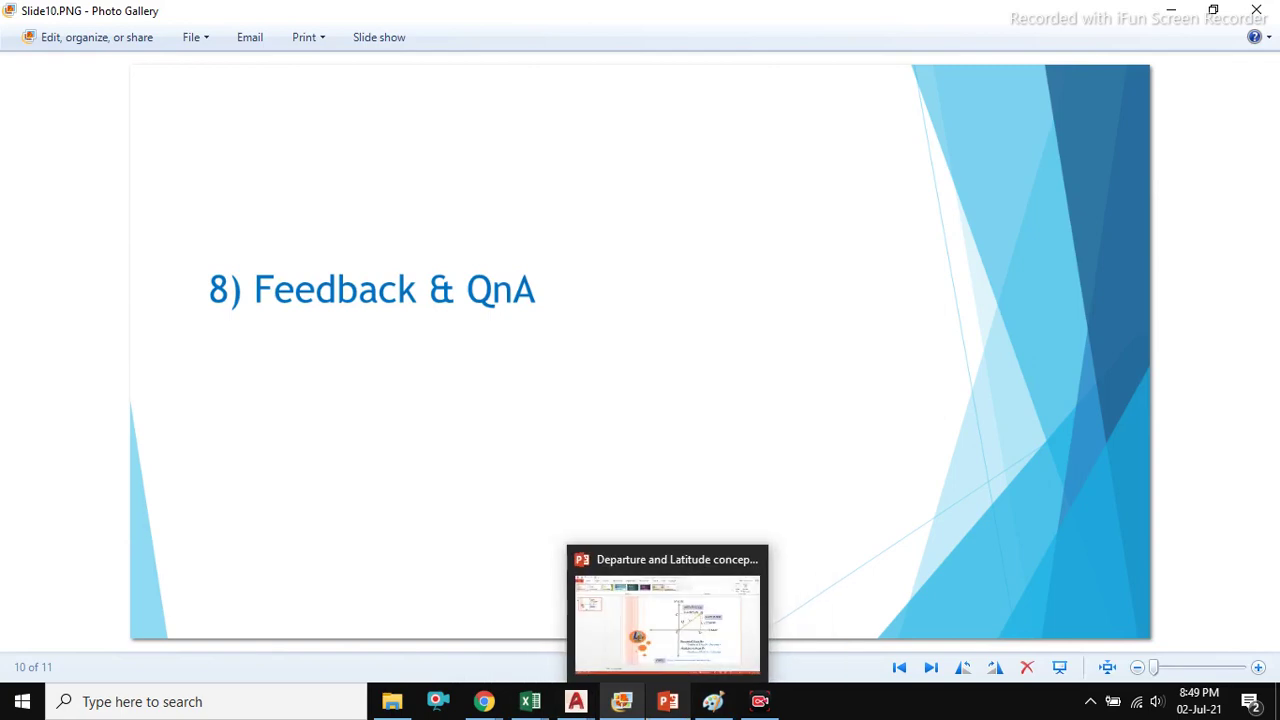
pyautogui.click(322, 618)
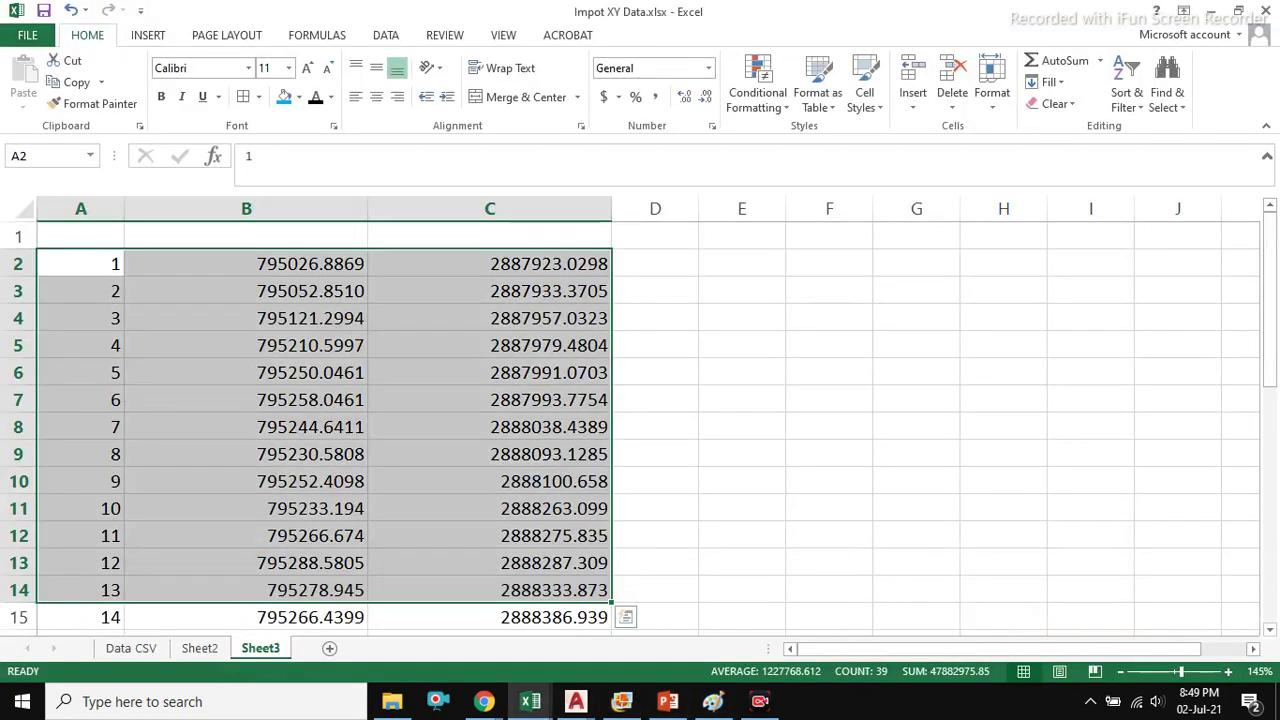
pyautogui.click(742, 399)
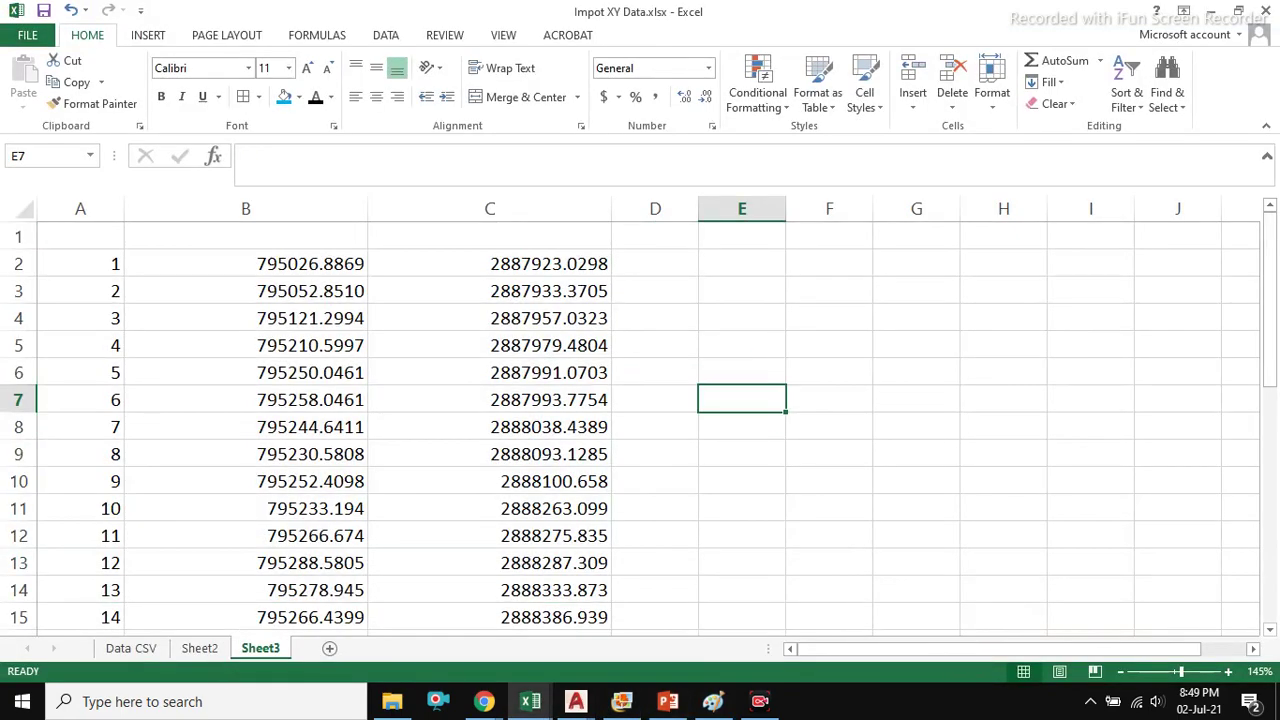
pyautogui.hotkey('ctrl', 'pageup')
pyautogui.hotkey('ctrl', 'pageup')
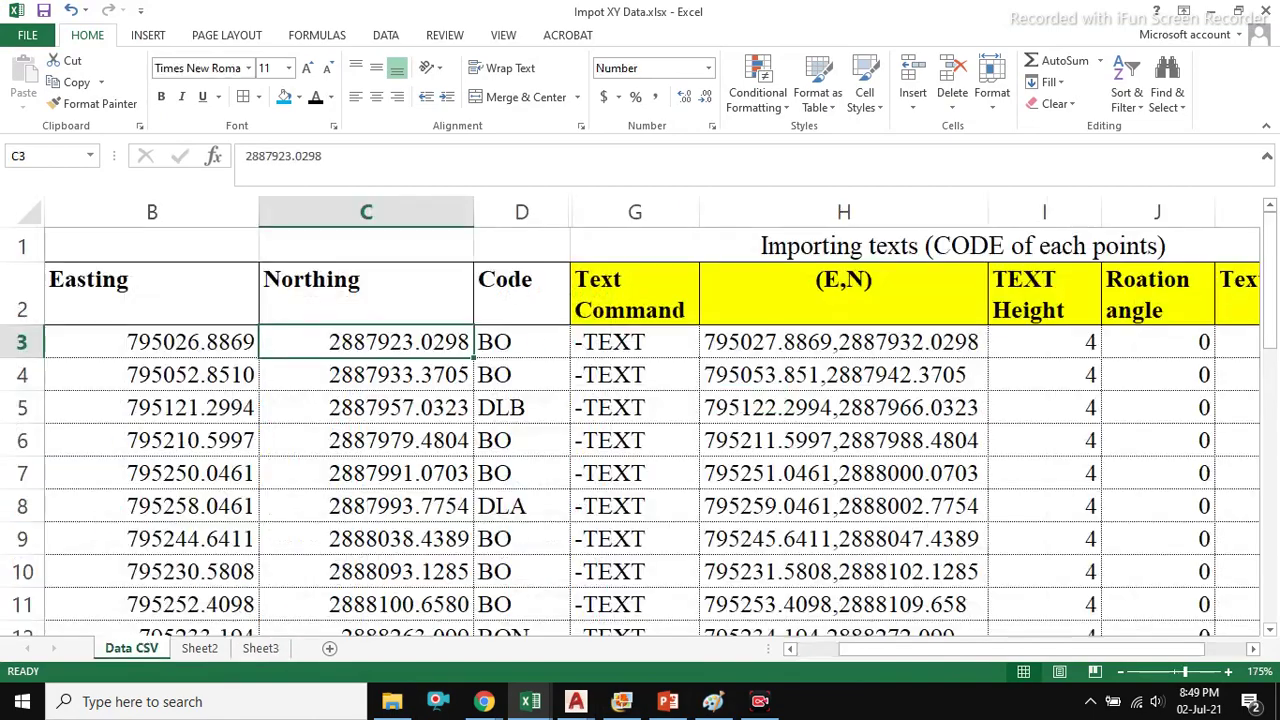
# - Switch to File Explorer and open the "#85 L Sec advertise" folder inside the youtube folder
pyautogui.click(392, 701)
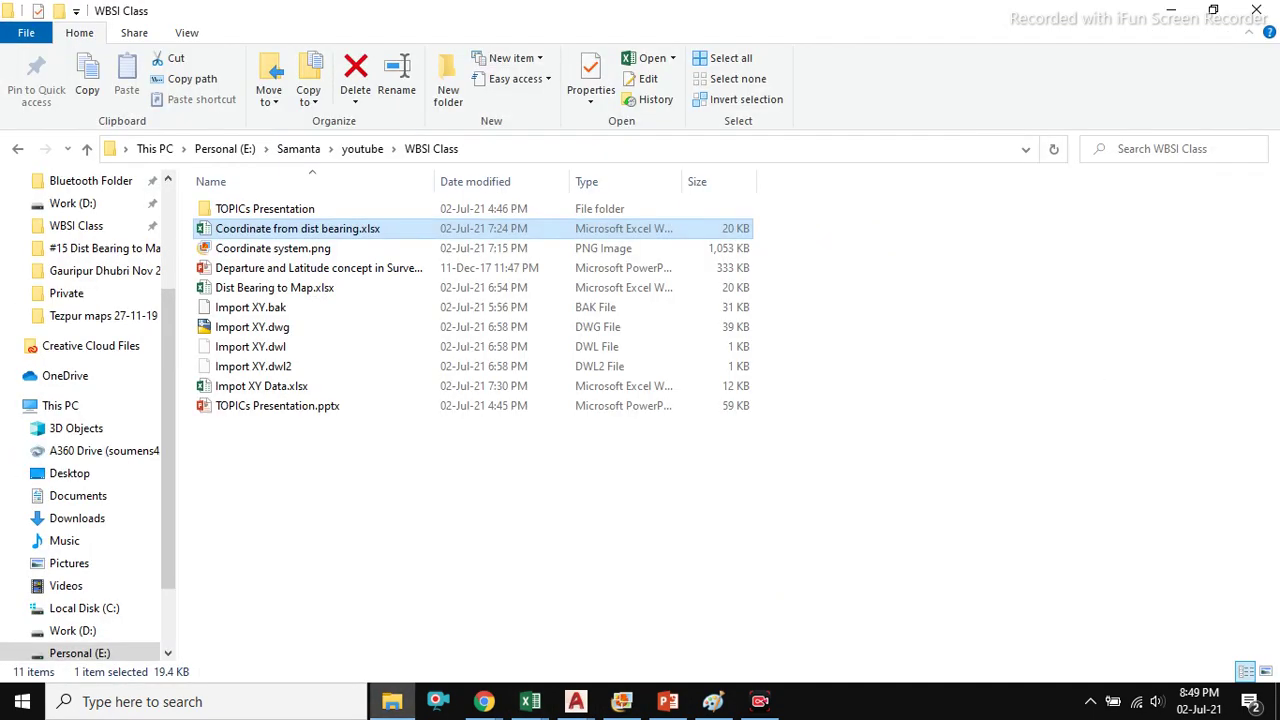
pyautogui.click(70, 248)
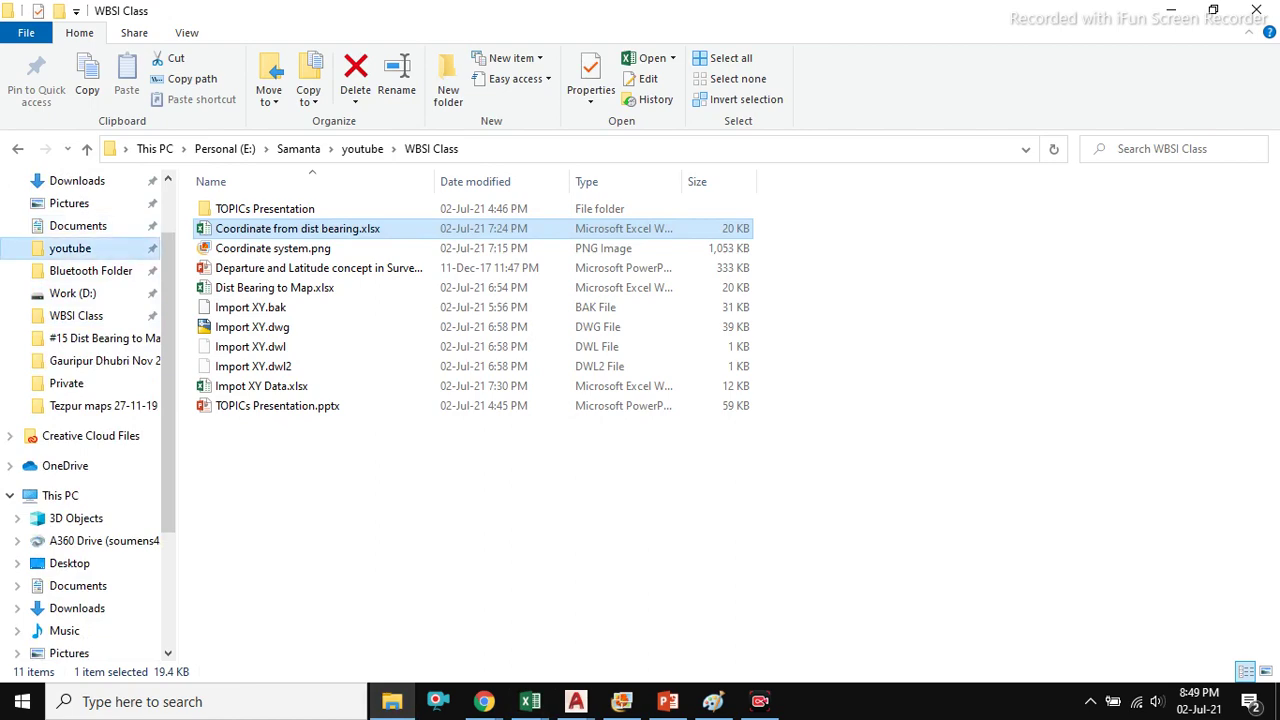
pyautogui.scroll(-8, 450, 374)
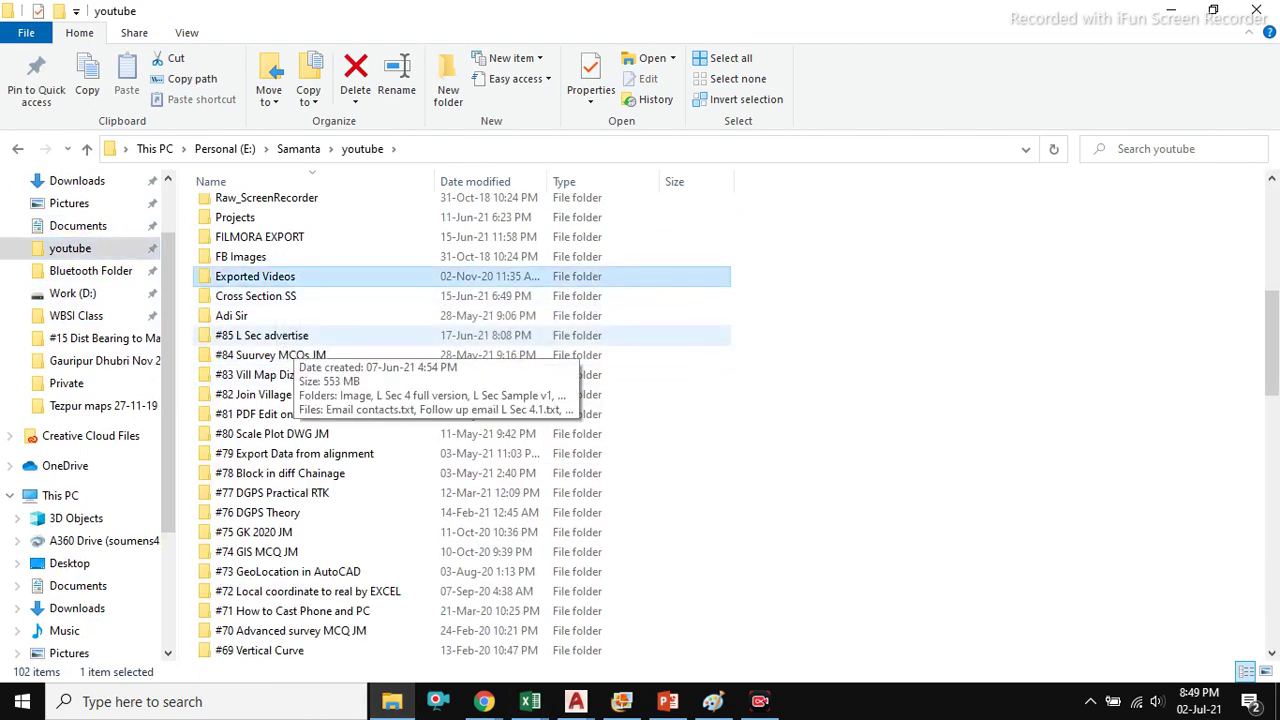
pyautogui.doubleClick(262, 335)
pyautogui.click(350, 236)
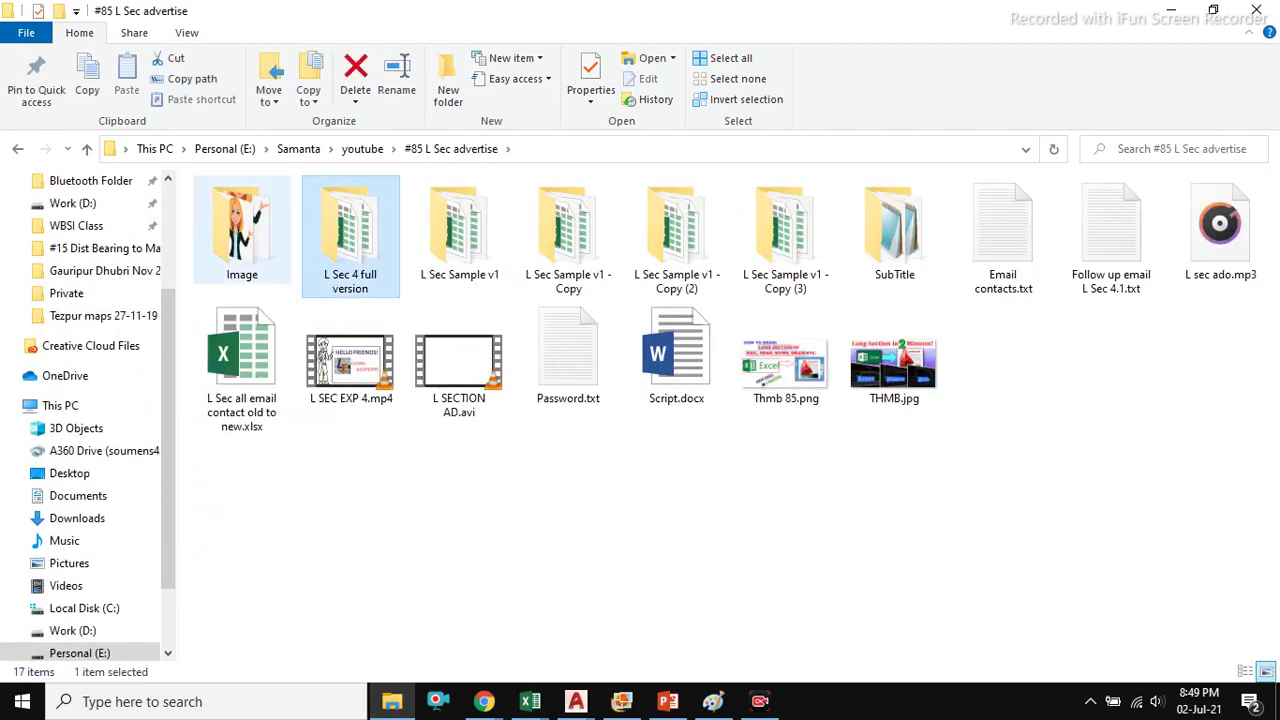
# - Open the workbook L Section Rail v1.xlsx from the "L Sec Sample v1" folder
pyautogui.click(242, 232)
pyautogui.click(459, 232)
pyautogui.doubleClick(459, 232)
pyautogui.click(262, 208)
pyautogui.click(270, 228)
pyautogui.click(265, 248)
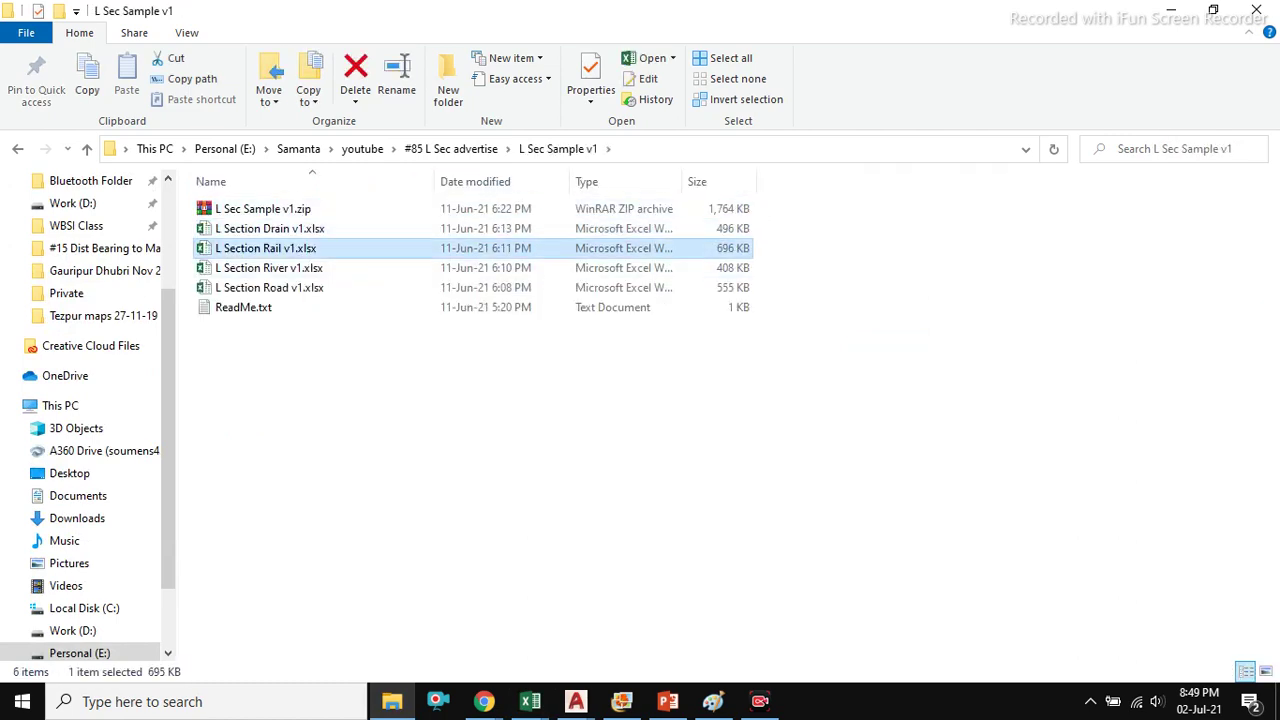
pyautogui.doubleClick(345, 248)
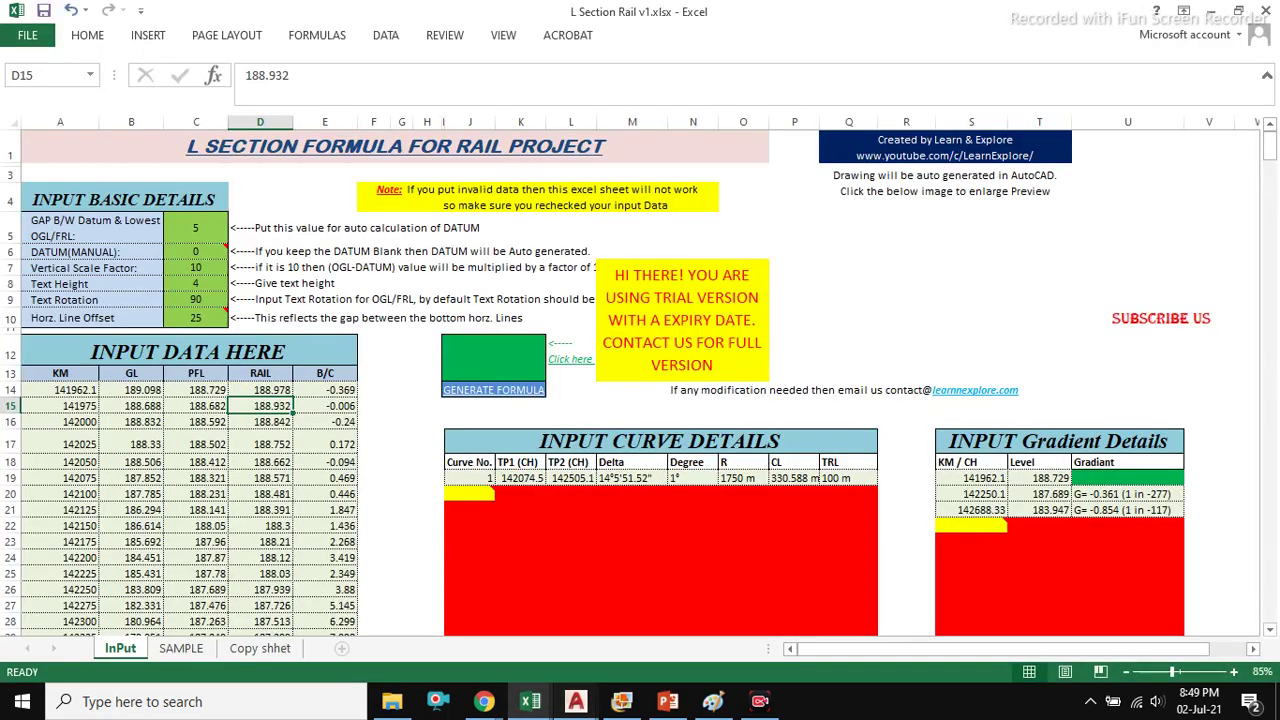
# - Switch to AutoCAD, maximize its window and create a new blank drawing
pyautogui.moveTo(576, 701)
pyautogui.click(322, 625)
pyautogui.click(1213, 11)
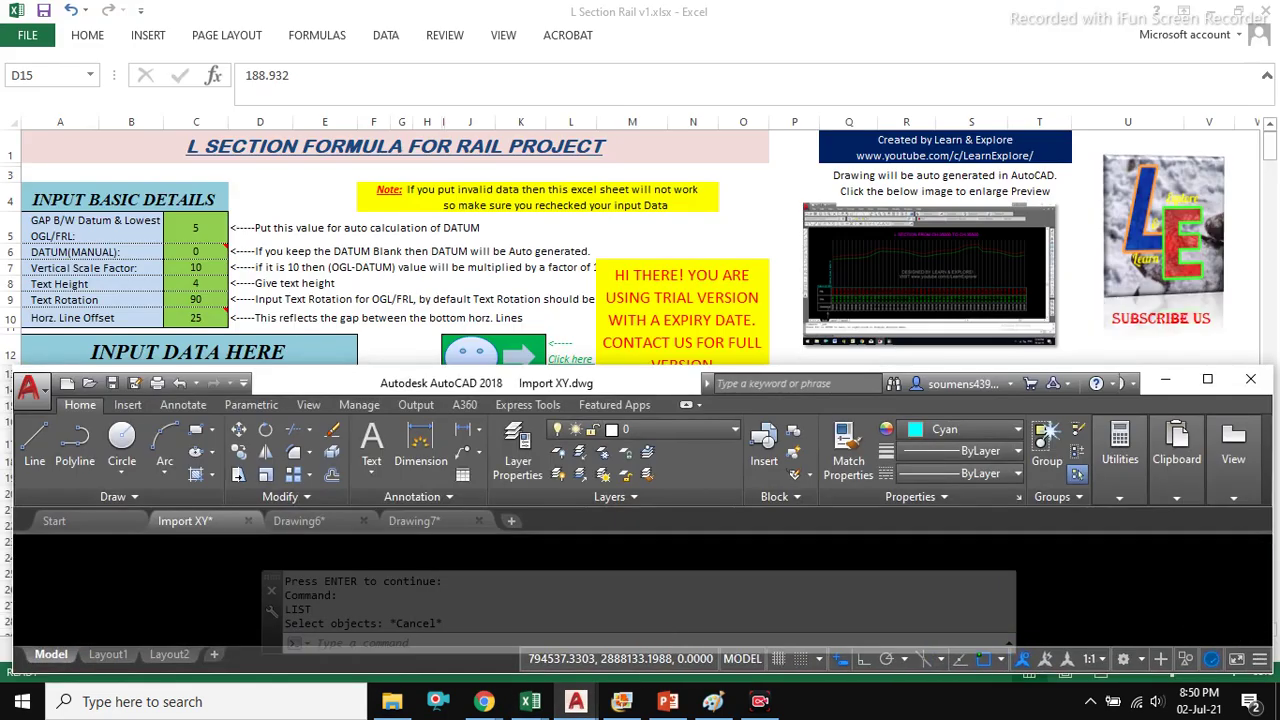
pyautogui.click(1210, 381)
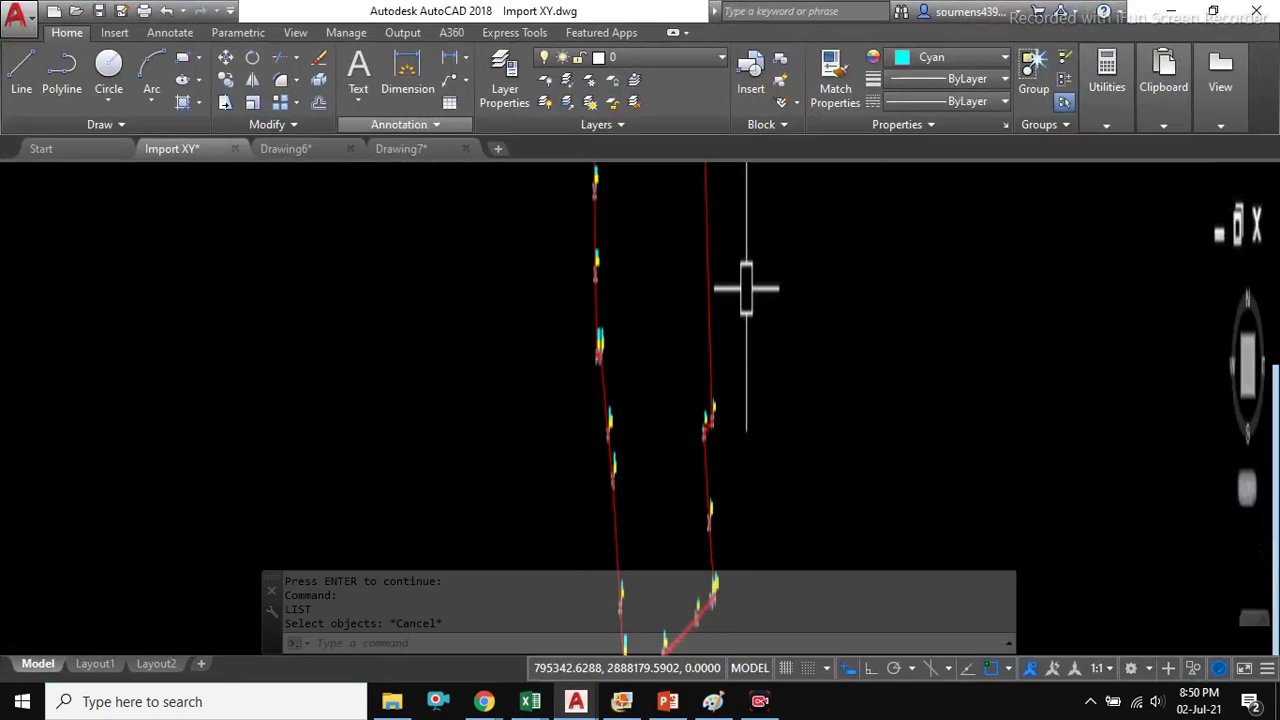
pyautogui.click(498, 148)
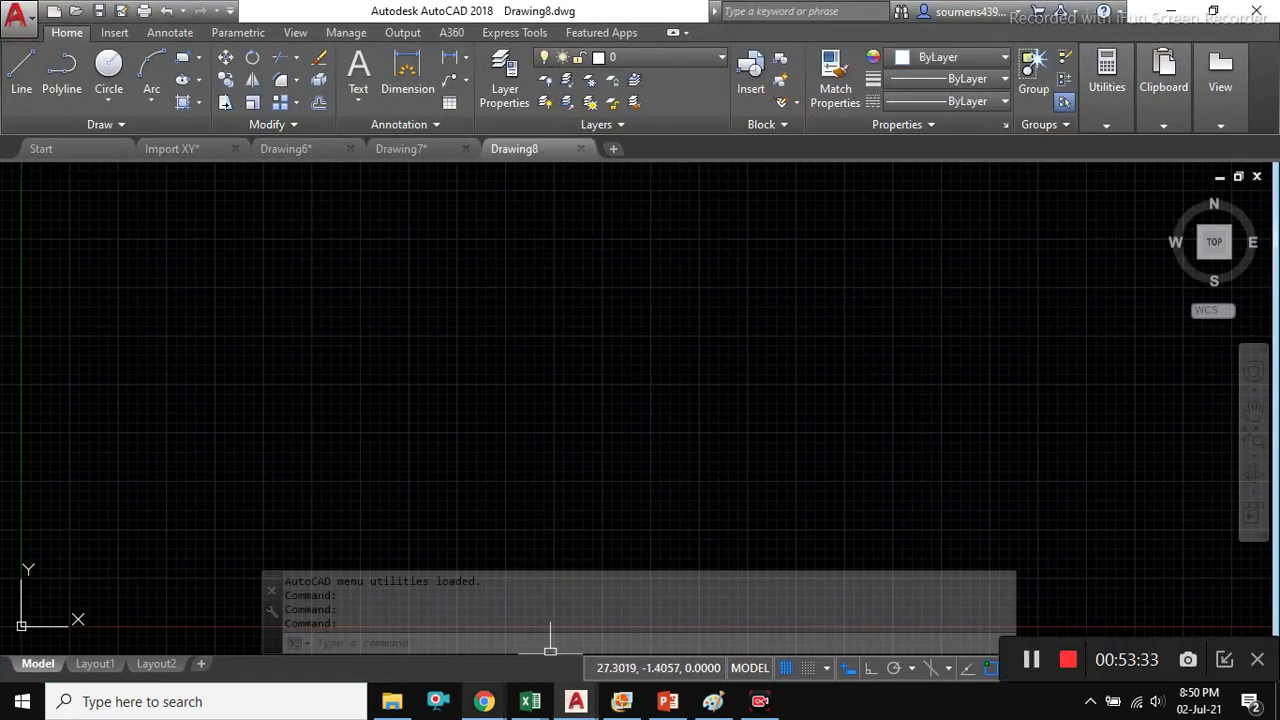
# - Switch back to the L Section Rail v1 workbook and look at the first KM and GL rows of the input data
pyautogui.moveTo(484, 701)
pyautogui.moveTo(530, 701)
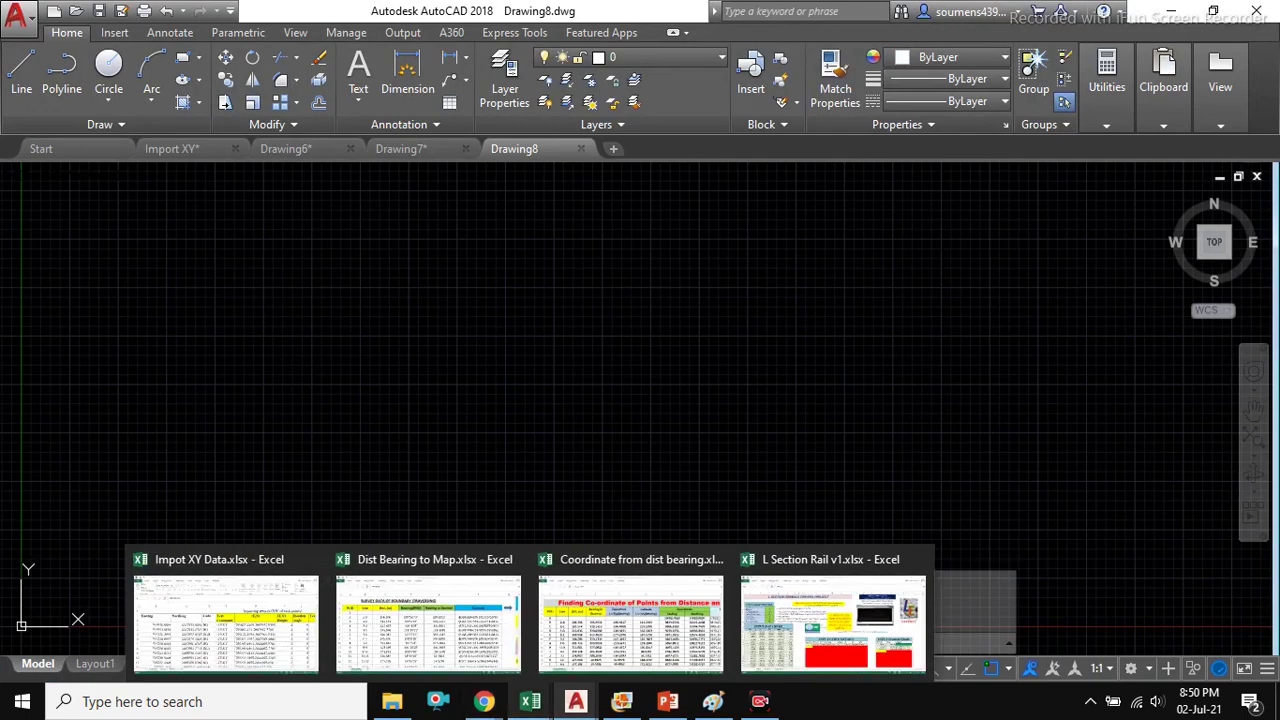
pyautogui.click(833, 620)
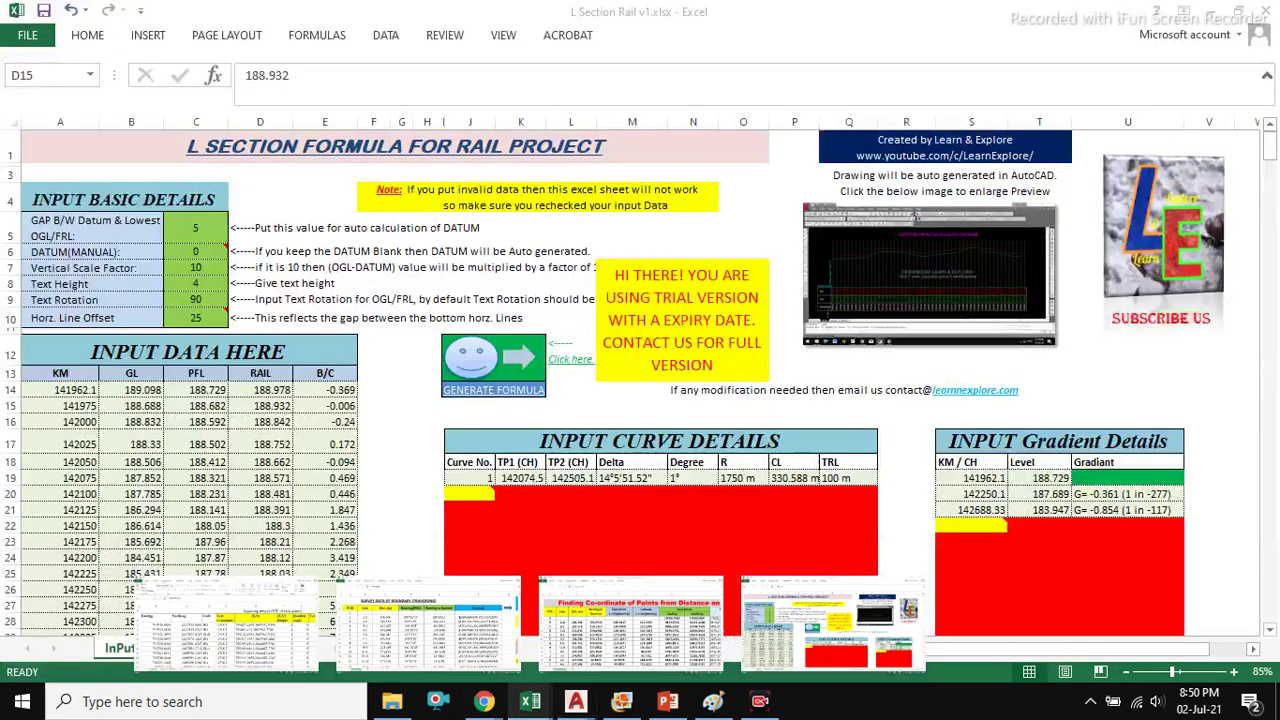
pyautogui.scroll(-2, 640, 380)
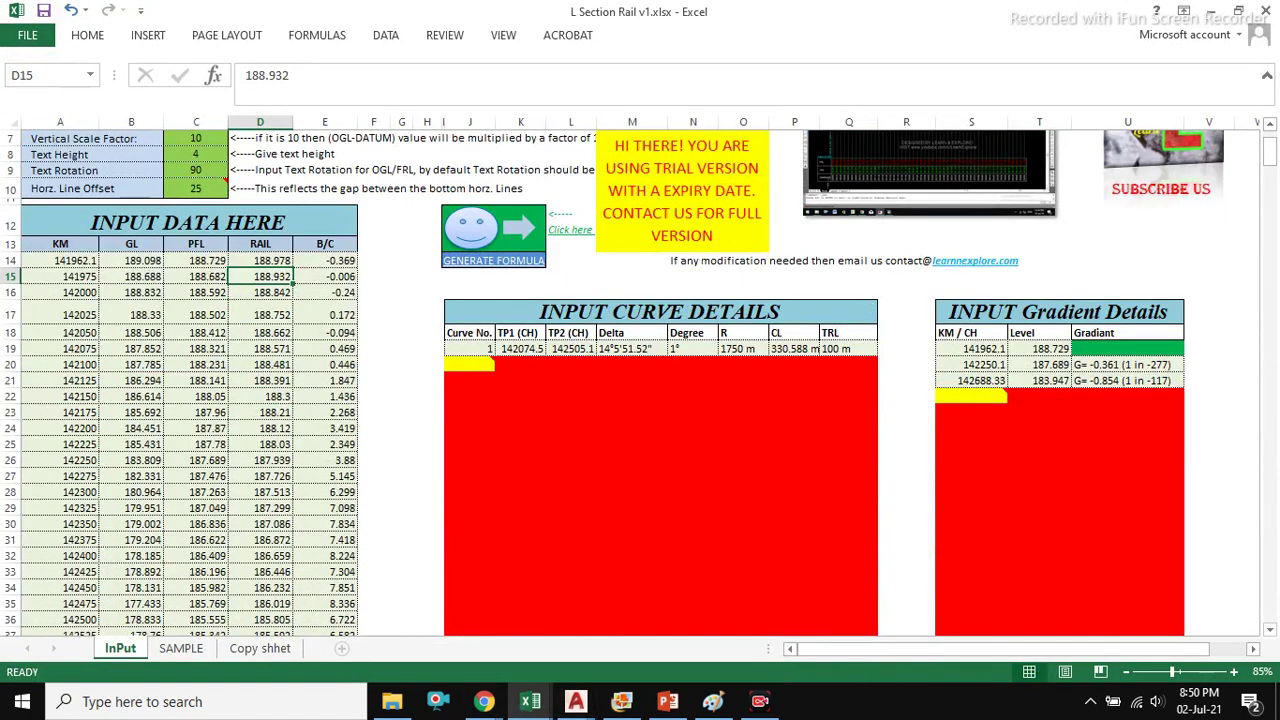
pyautogui.click(131, 276)
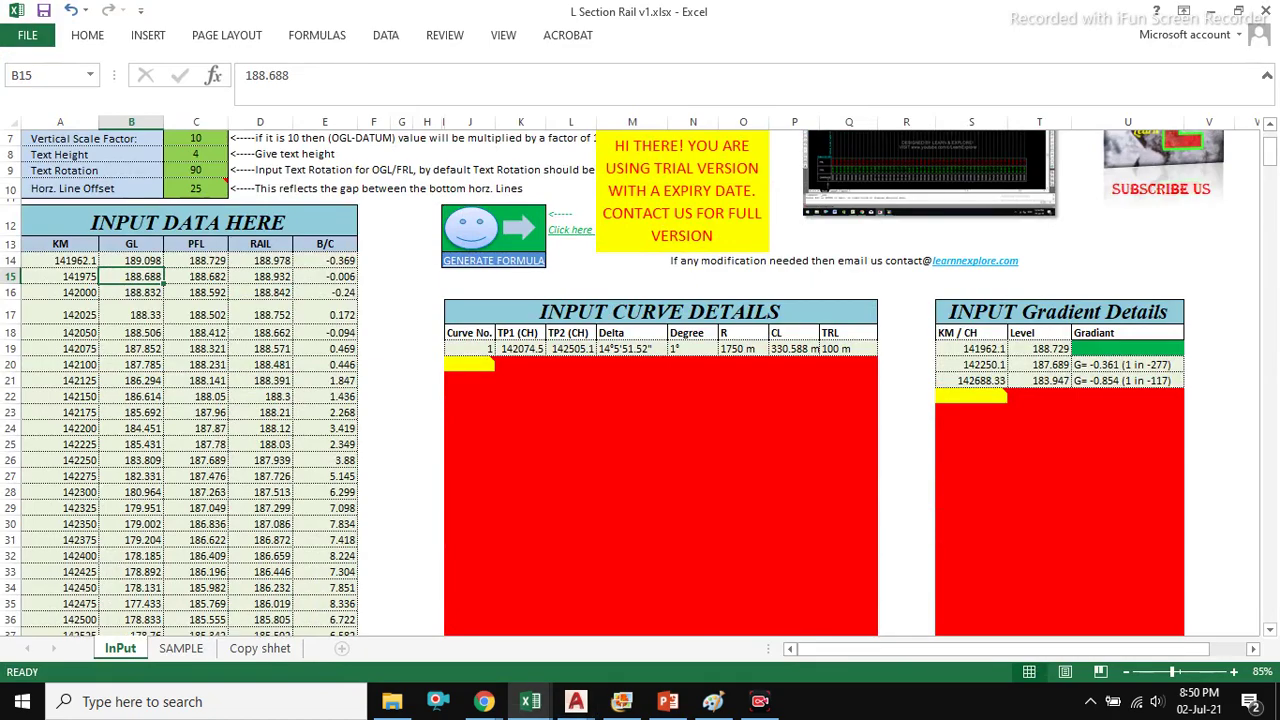
pyautogui.click(60, 261)
# - Enlarge the InPut sheet to 130% and review the basic details, including the manual datum note, and the input data table
pyautogui.keyDown('ctrl'); pyautogui.scroll(3, 630, 380); pyautogui.keyUp('ctrl')
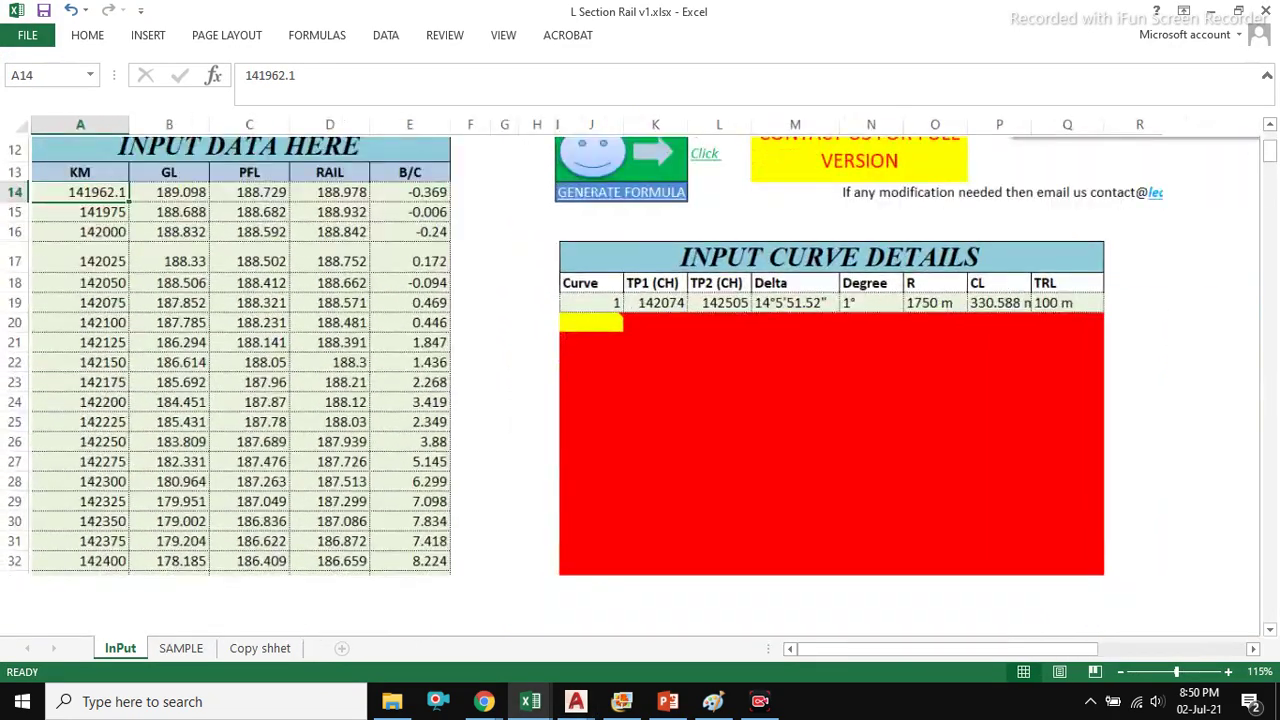
pyautogui.scroll(4, 630, 380)
pyautogui.moveTo(354, 311)
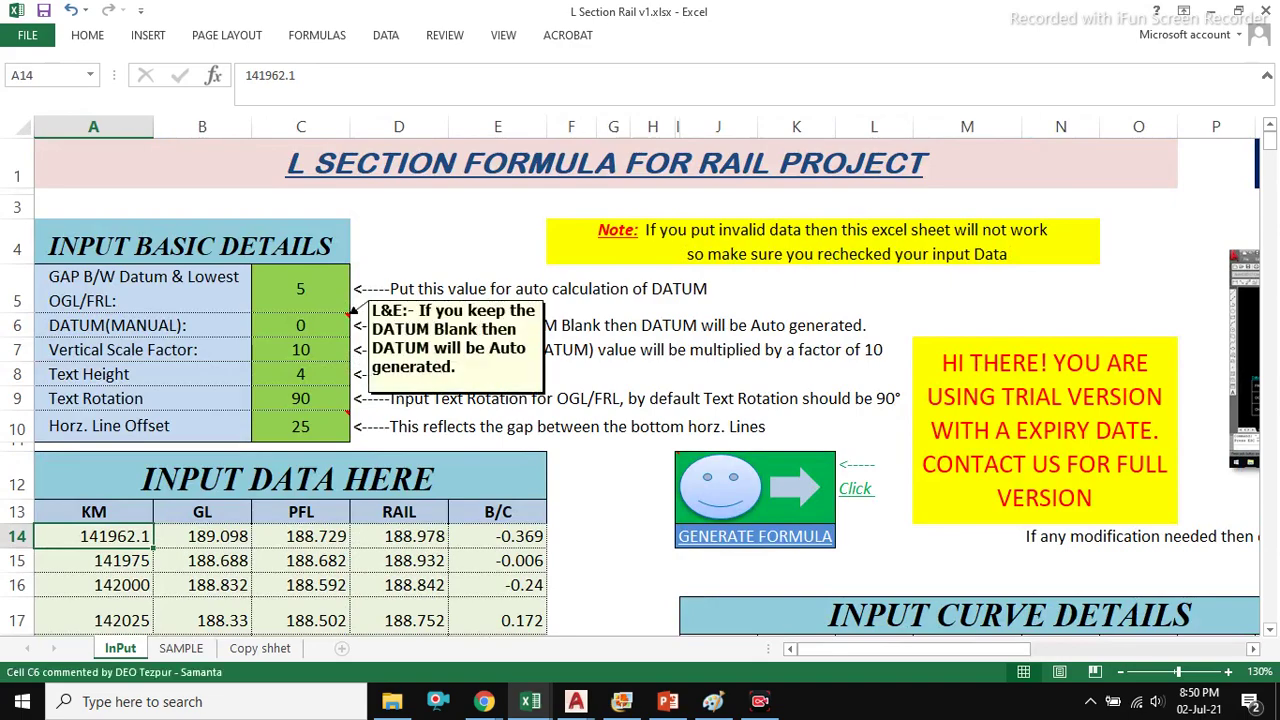
pyautogui.scroll(-1, 354, 311)
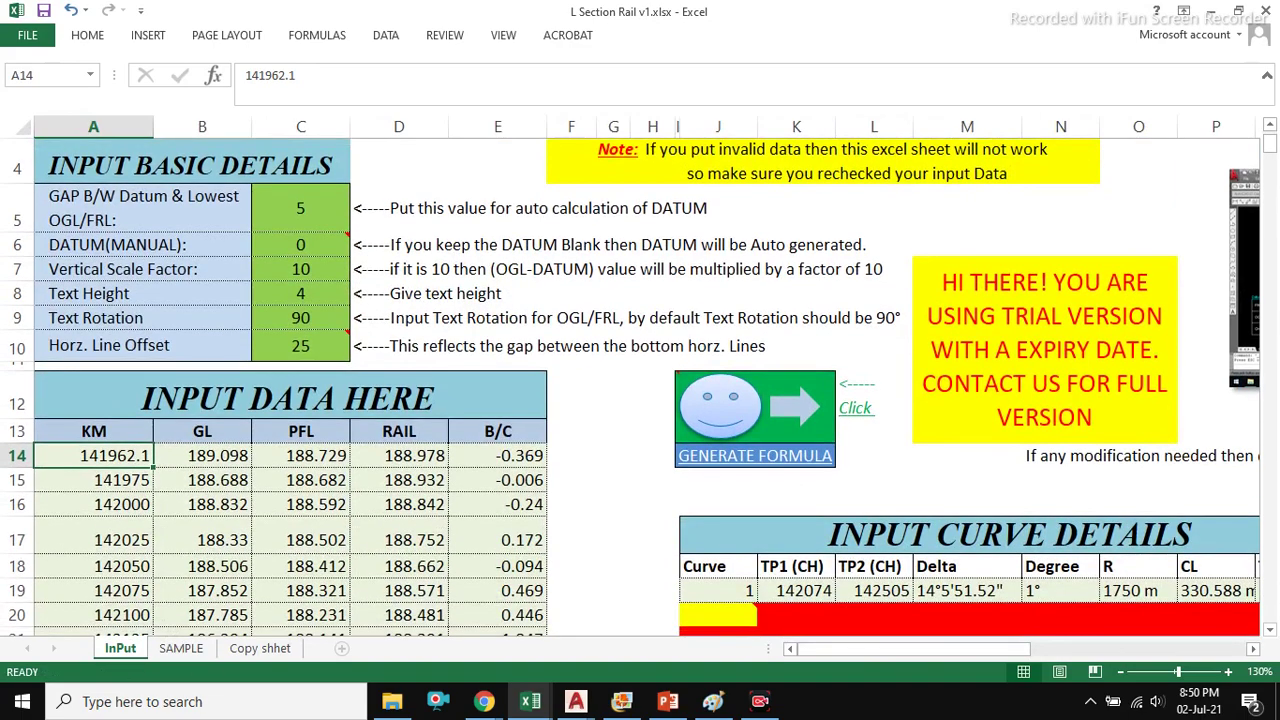
pyautogui.keyDown('ctrl'); pyautogui.scroll(1, 354, 311); pyautogui.keyUp('ctrl')
pyautogui.keyDown('ctrl'); pyautogui.scroll(-1, 354, 311); pyautogui.keyUp('ctrl')
pyautogui.scroll(-1, 354, 311)
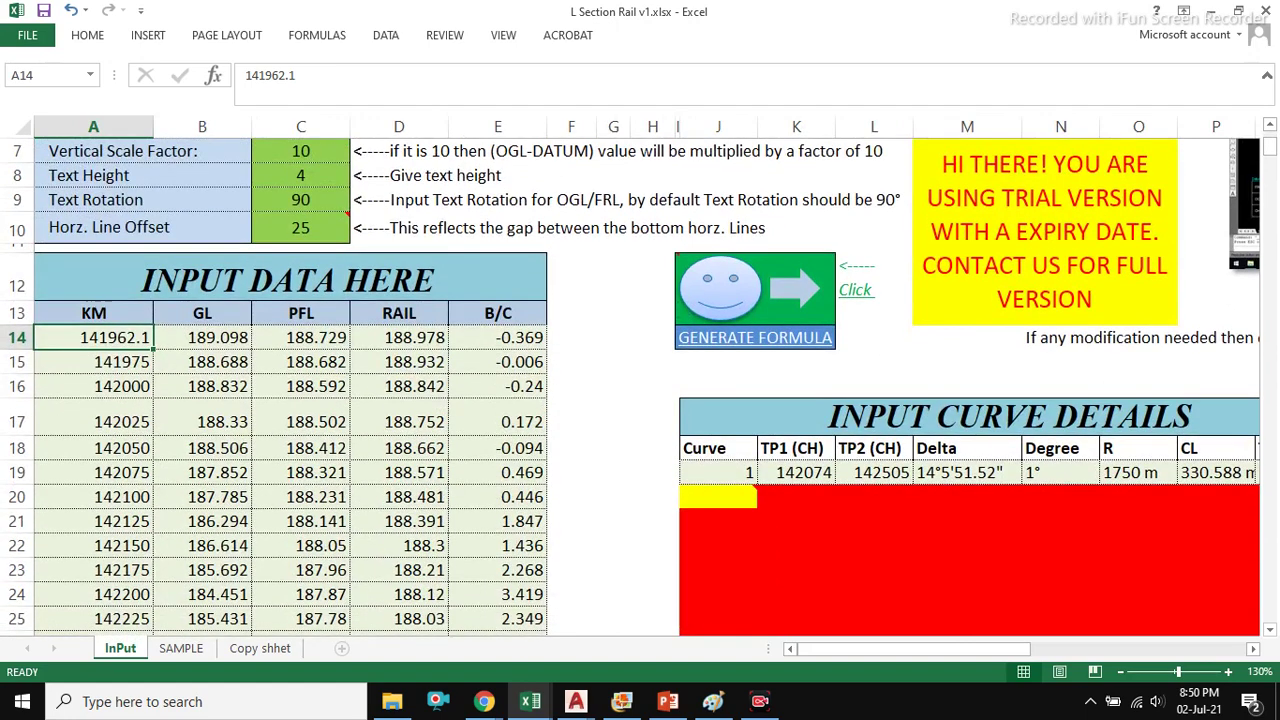
# - Go through the GL, PFL, RAIL and B/C columns of the input data table
pyautogui.click(202, 338)
pyautogui.click(301, 313)
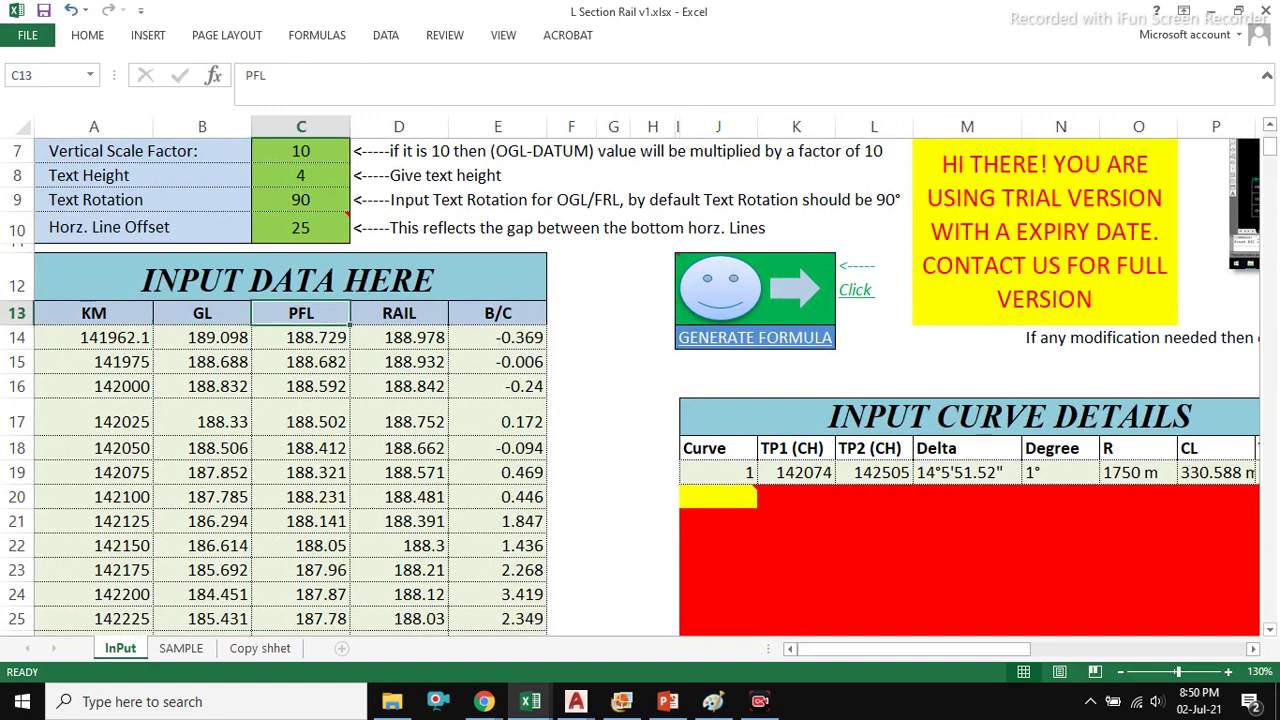
pyautogui.click(301, 338)
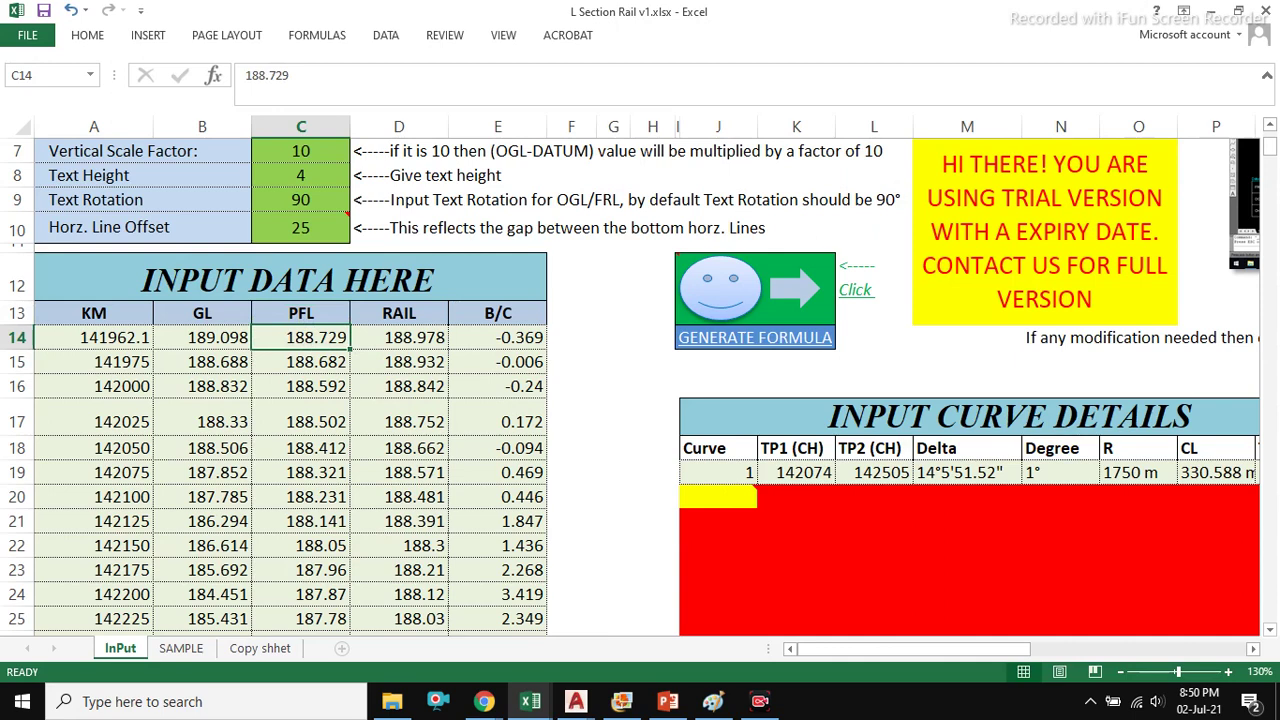
pyautogui.click(399, 313)
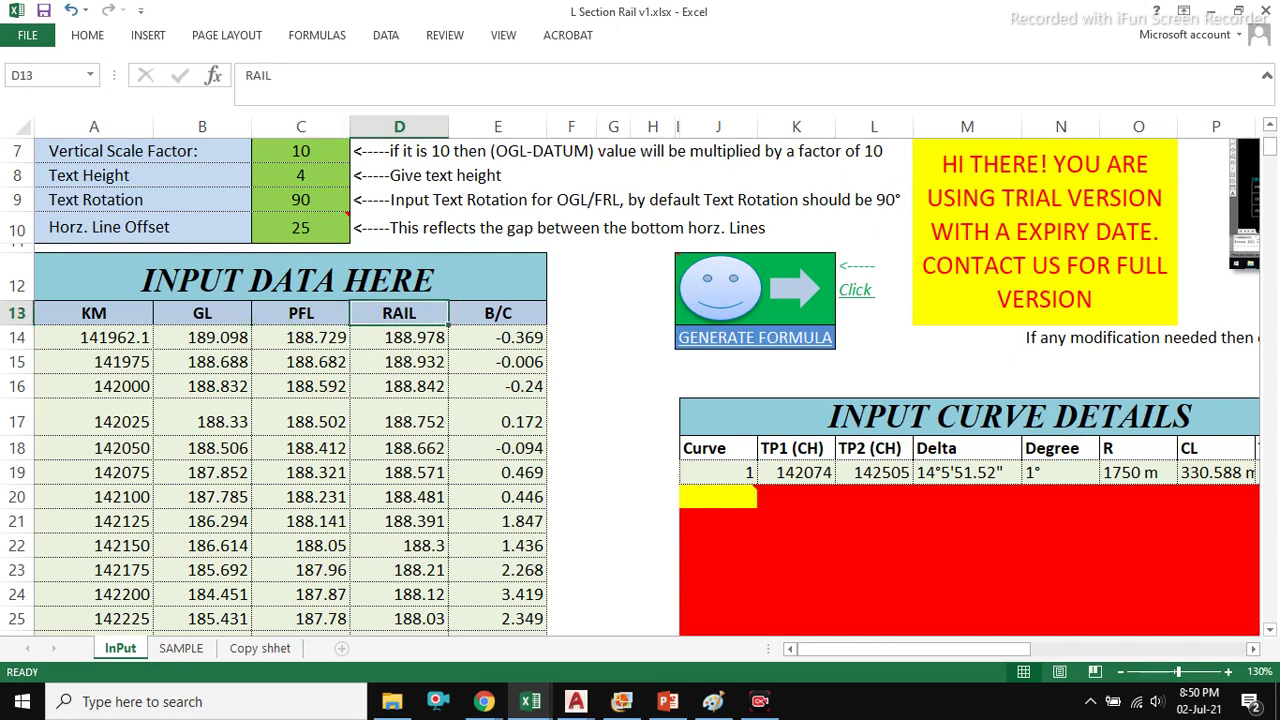
pyautogui.click(498, 313)
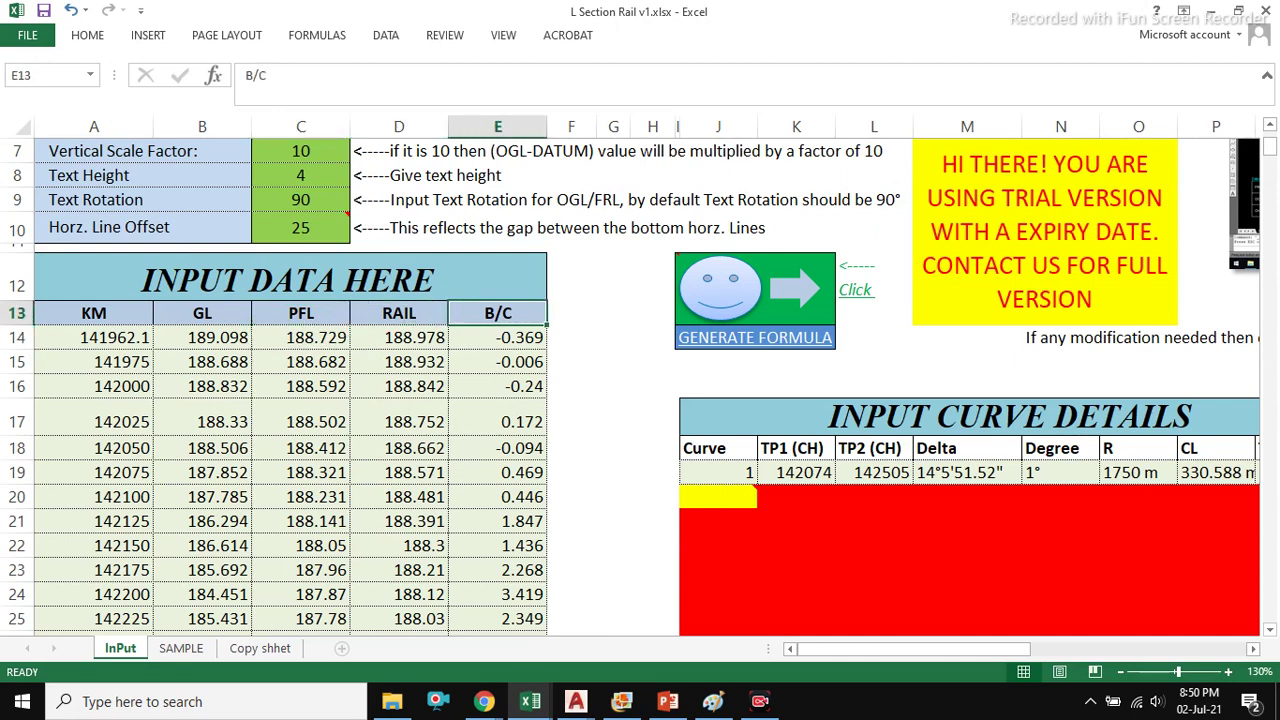
# - Review the input data and the basic details settings in C5:C10, ending at the horizontal line offset
pyautogui.scroll(2, 640, 380)
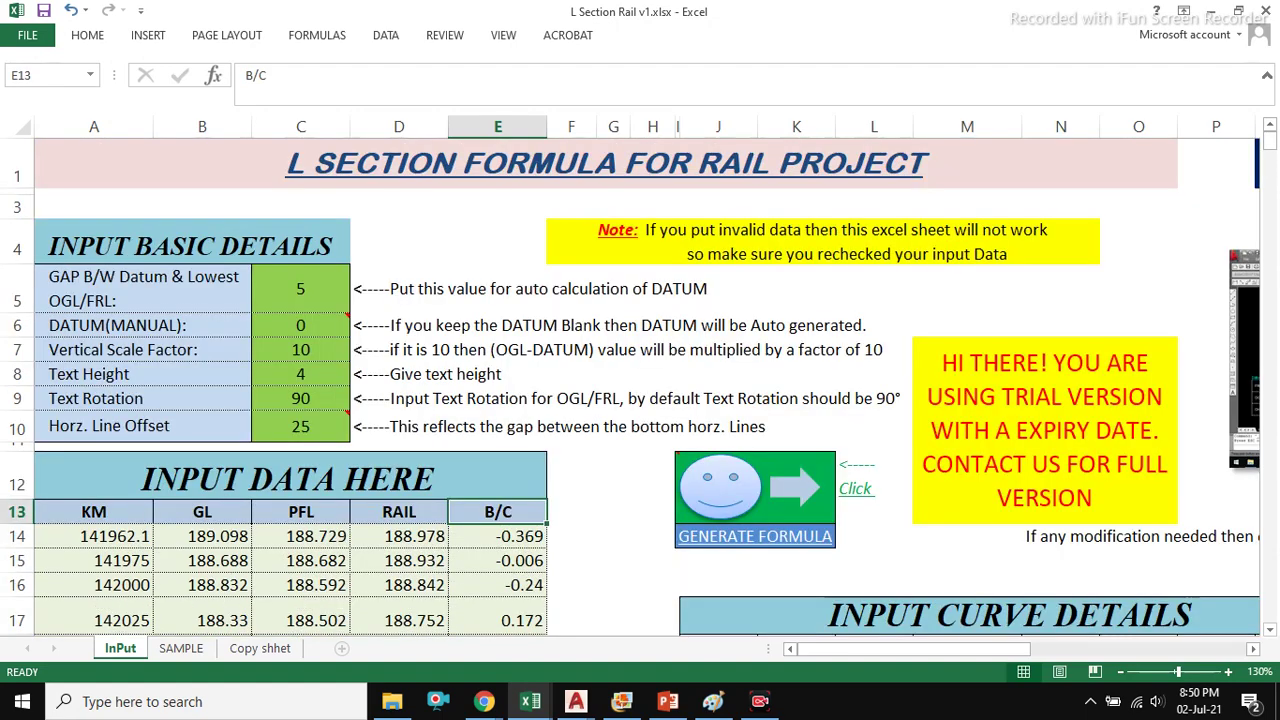
pyautogui.scroll(-1, 640, 380)
pyautogui.moveTo(202, 314); pyautogui.dragTo(399, 363)
pyautogui.scroll(1, 399, 363)
pyautogui.moveTo(300, 288); pyautogui.dragTo(301, 427)
pyautogui.click(301, 427)
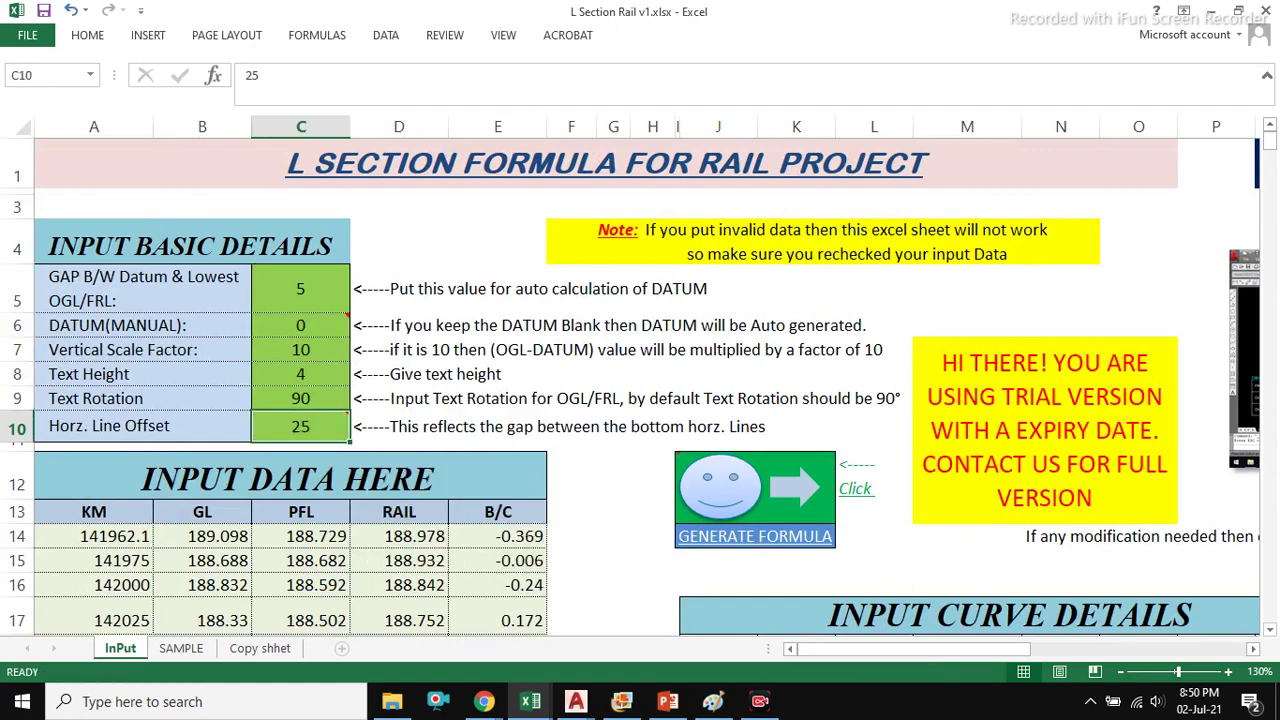
# - Generate the L section formula and copy the green script column on the "Copy shhet" sheet
pyautogui.click(755, 492)
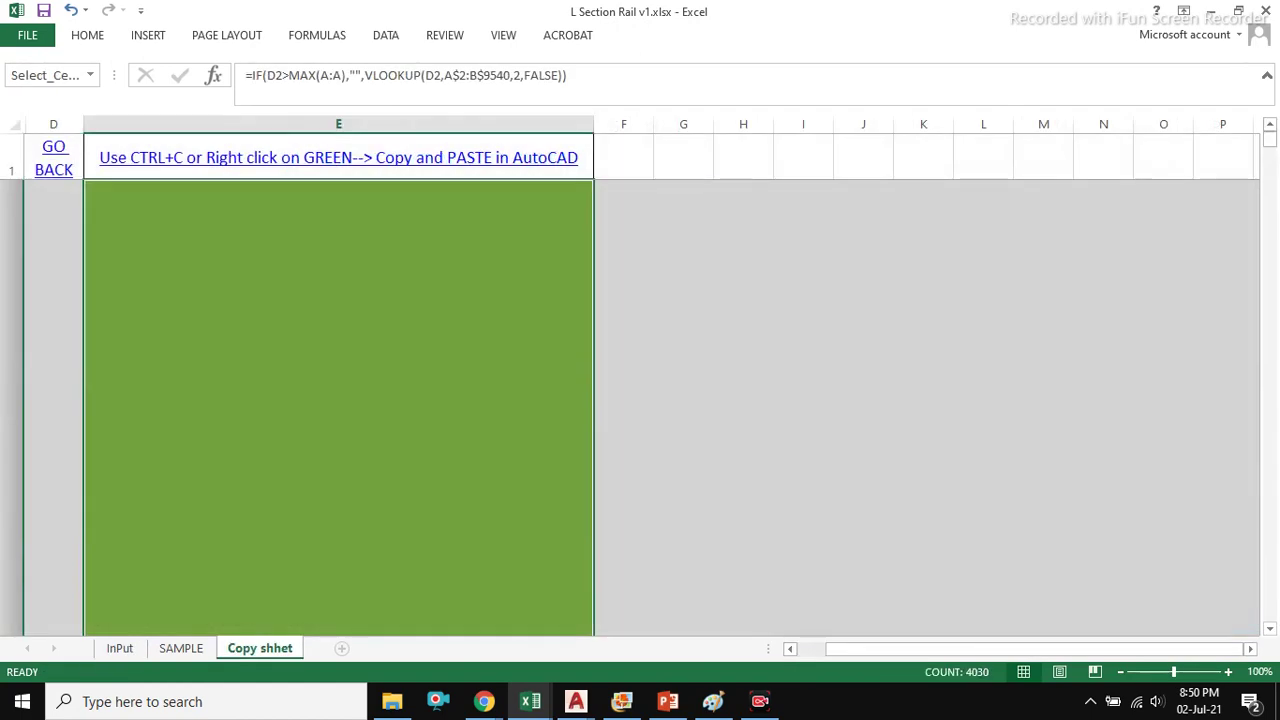
pyautogui.rightClick(316, 294)
pyautogui.click(350, 329)
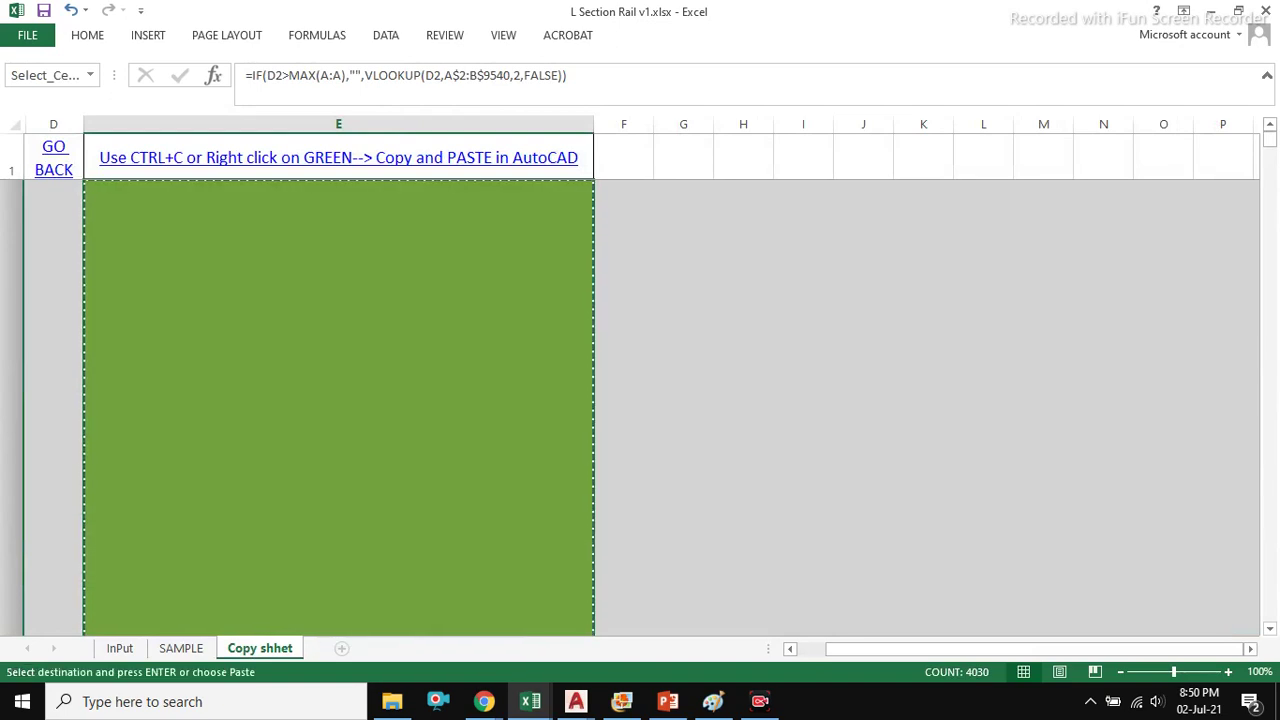
# - Switch to Drawing8 in AutoCAD and paste the copied script at the command line to draw the rail L section
pyautogui.click(576, 702)
pyautogui.click(880, 622)
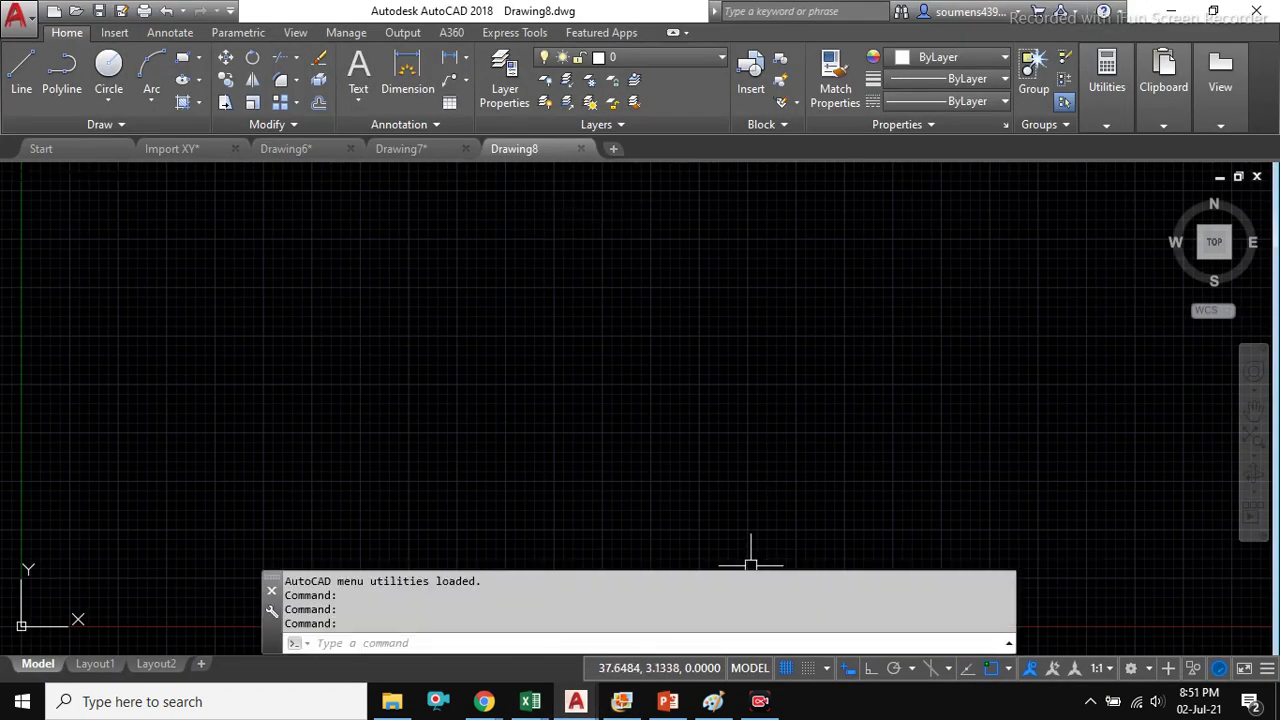
pyautogui.rightClick(852, 640)
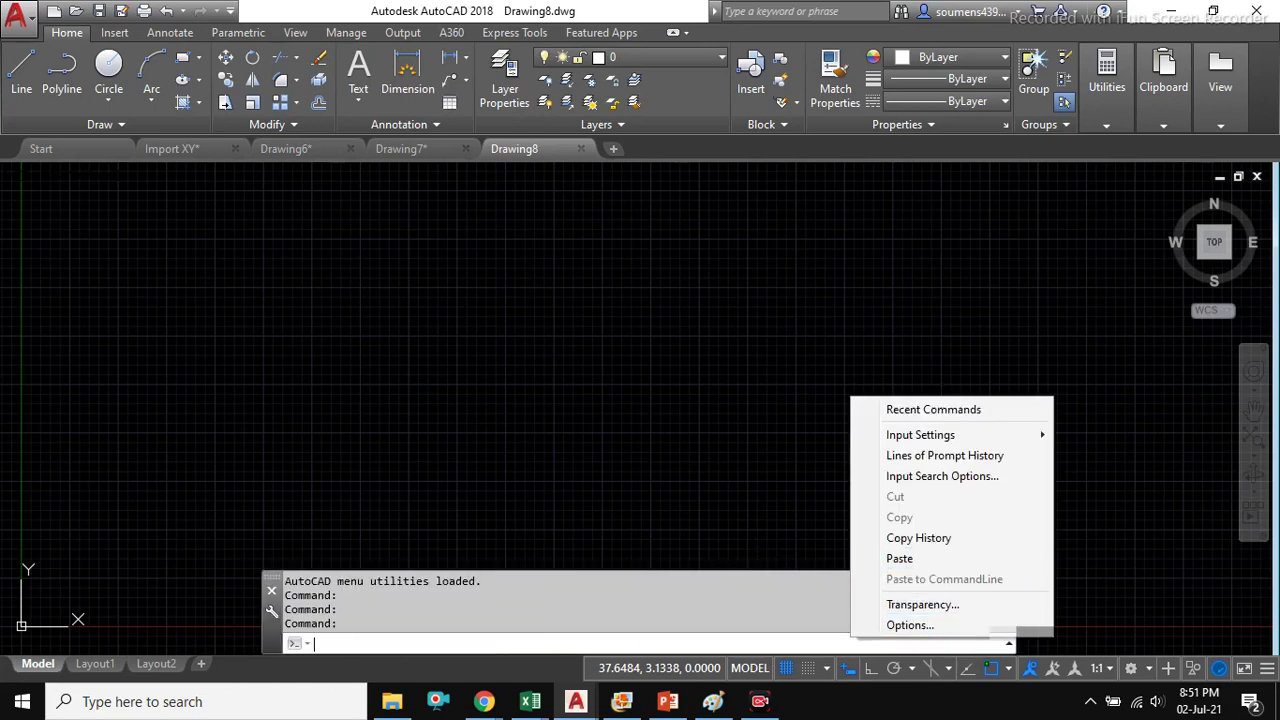
pyautogui.write('-COLOR')
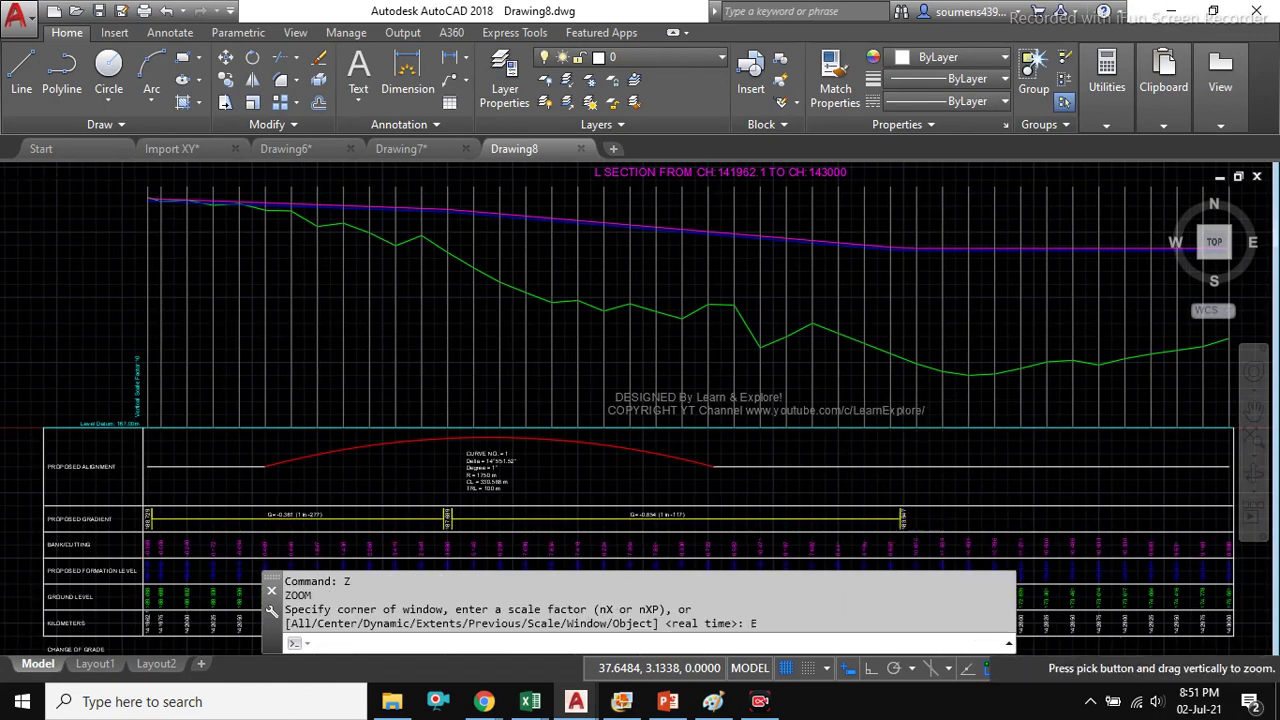
# - Exit the zoom command and examine the L section's level and kilometre rows and the curve details
pyautogui.press('Escape')
pyautogui.scroll(-2, 507, 423)
pyautogui.scroll(8, 340, 480)
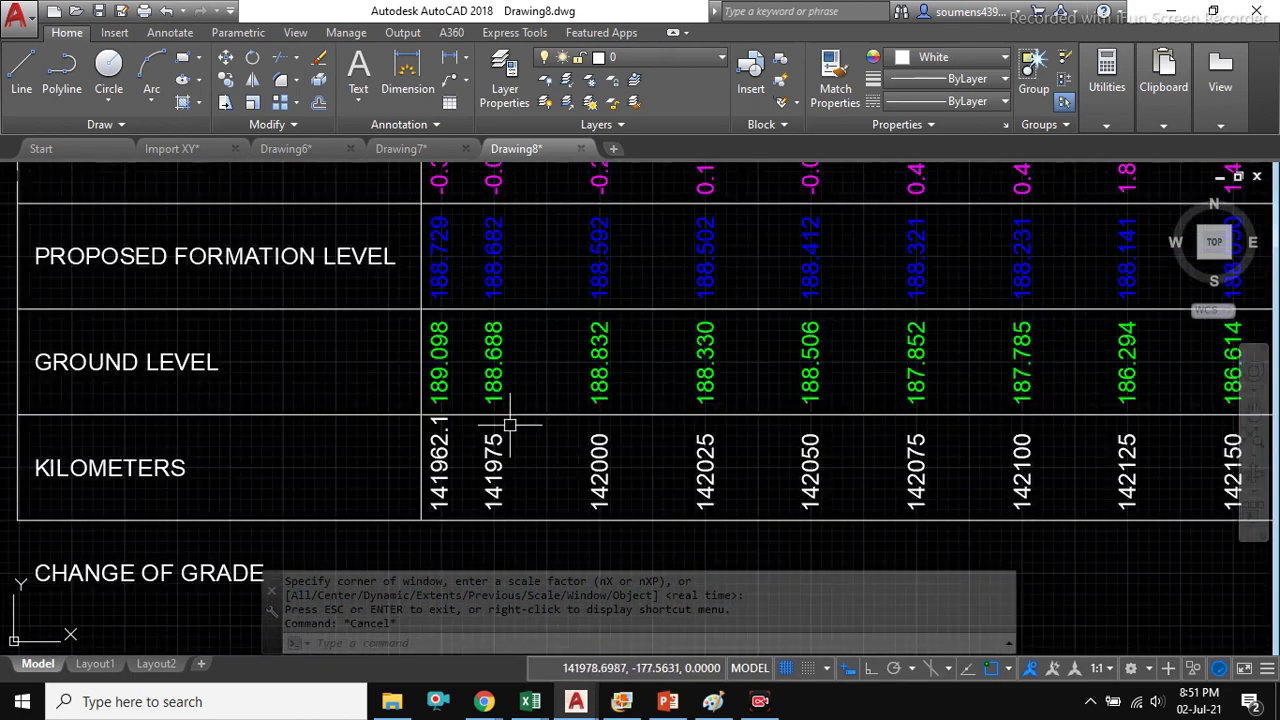
pyautogui.scroll(2, 280, 403)
pyautogui.scroll(-3, 571, 366)
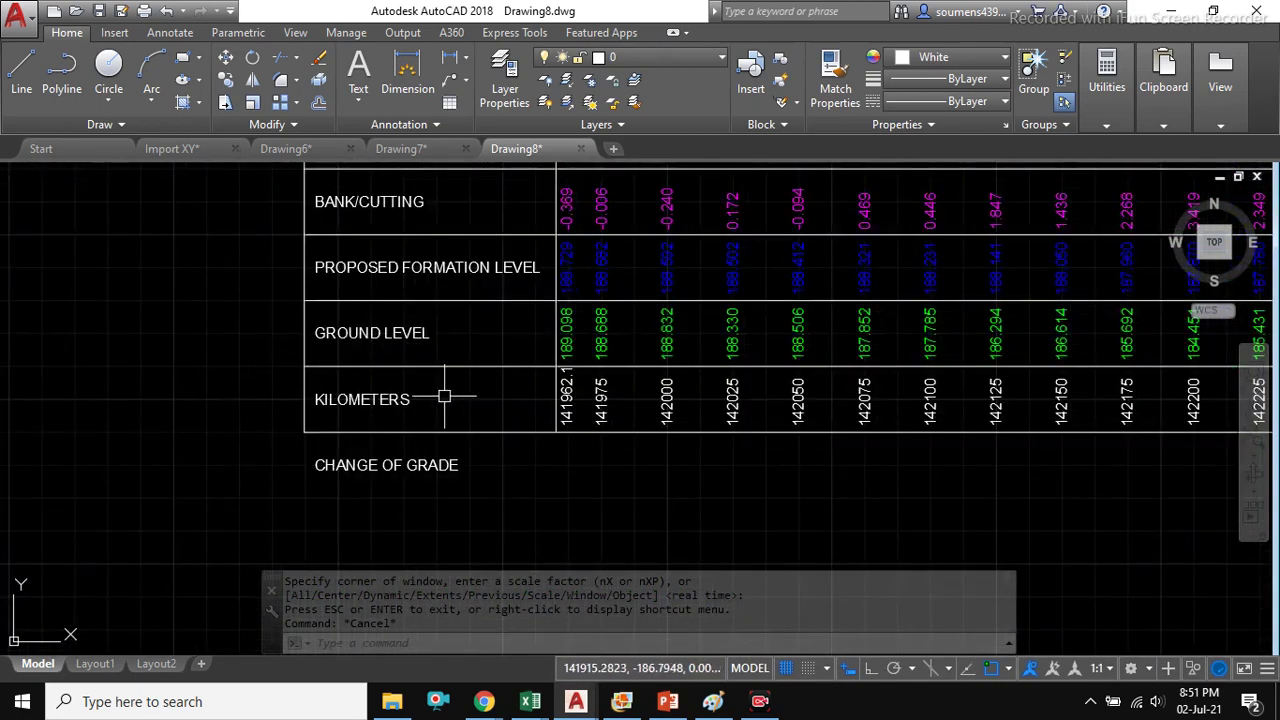
pyautogui.scroll(-5, 466, 446)
pyautogui.scroll(6, 785, 271)
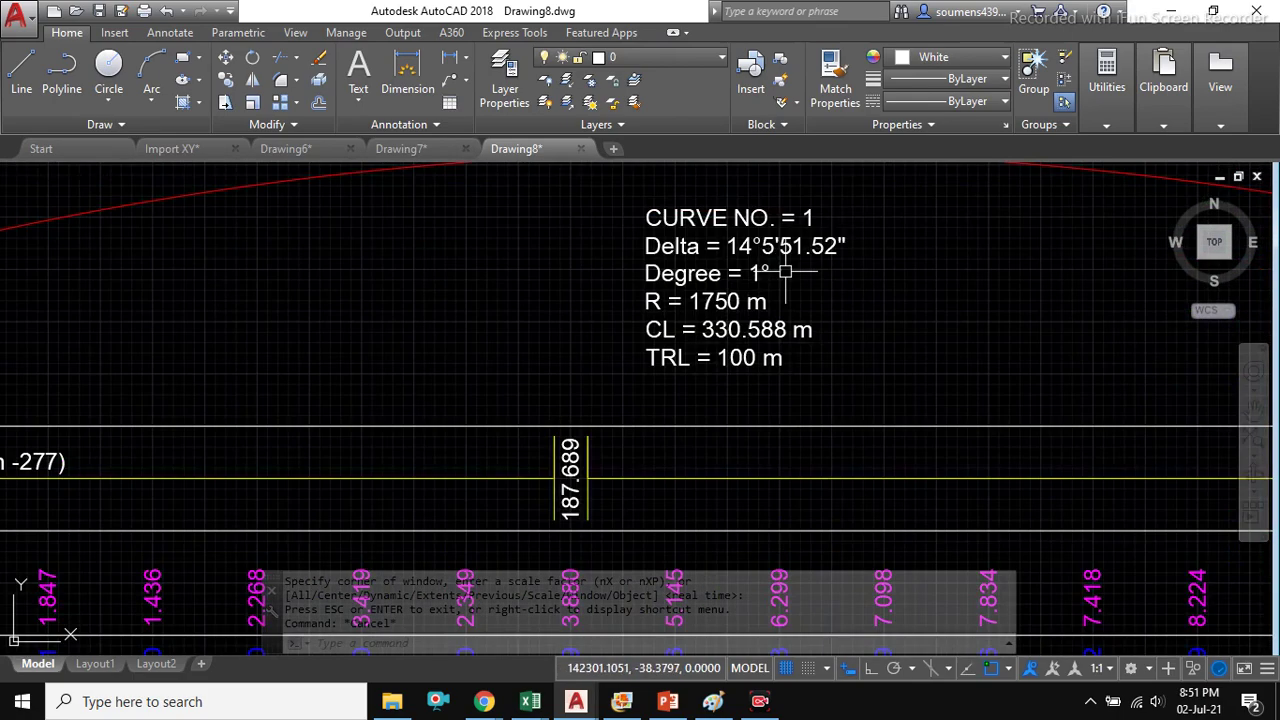
# - Examine the L section's curve details, row labels and the ground and formation profile lines
pyautogui.scroll(2, 475, 528)
pyautogui.scroll(-8, 705, 450)
pyautogui.scroll(5, 366, 452)
pyautogui.moveTo(430, 310); pyautogui.dragTo(535, 191, button='middle')
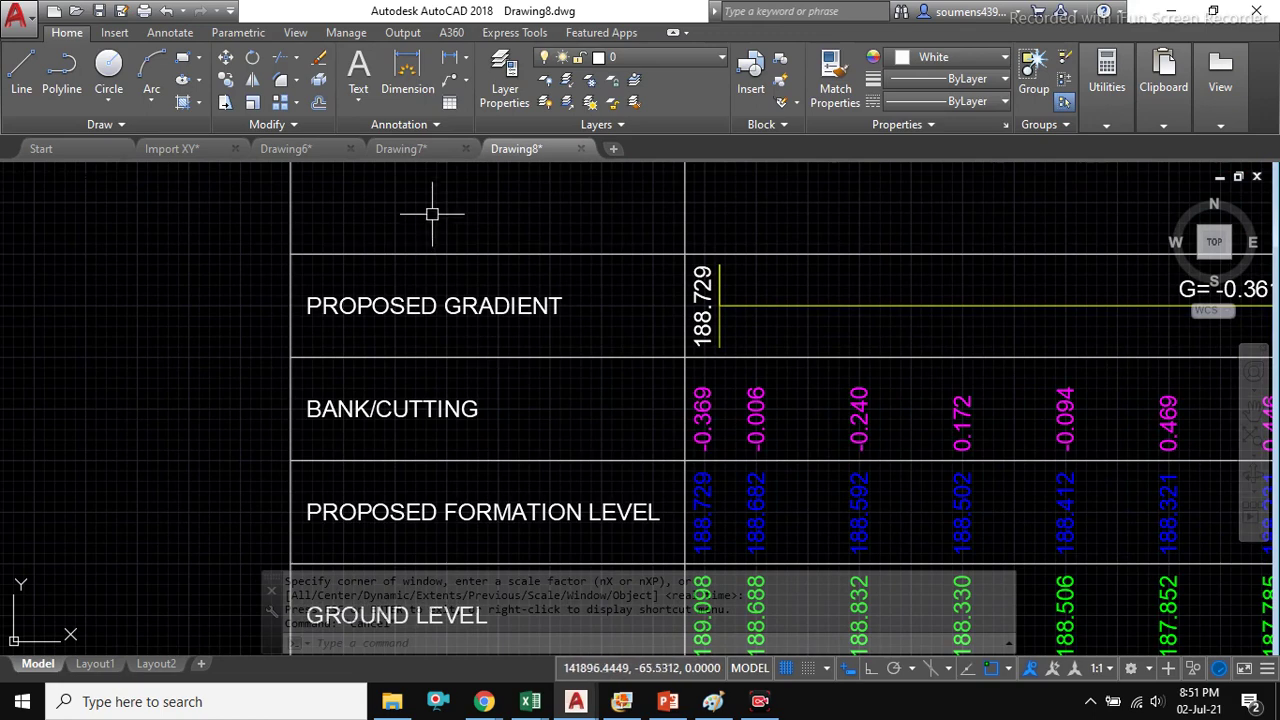
pyautogui.scroll(-8, 466, 354)
pyautogui.scroll(7, 682, 207)
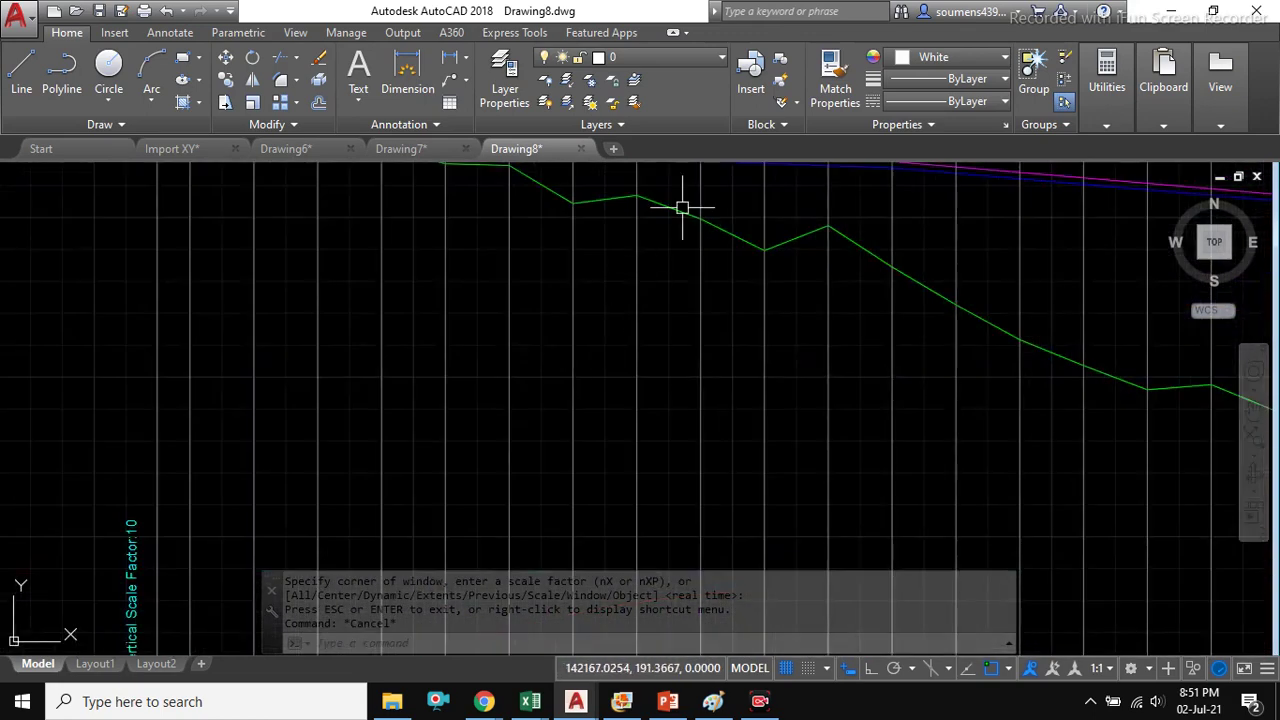
pyautogui.scroll(-5, 682, 207)
pyautogui.scroll(-2, 510, 287)
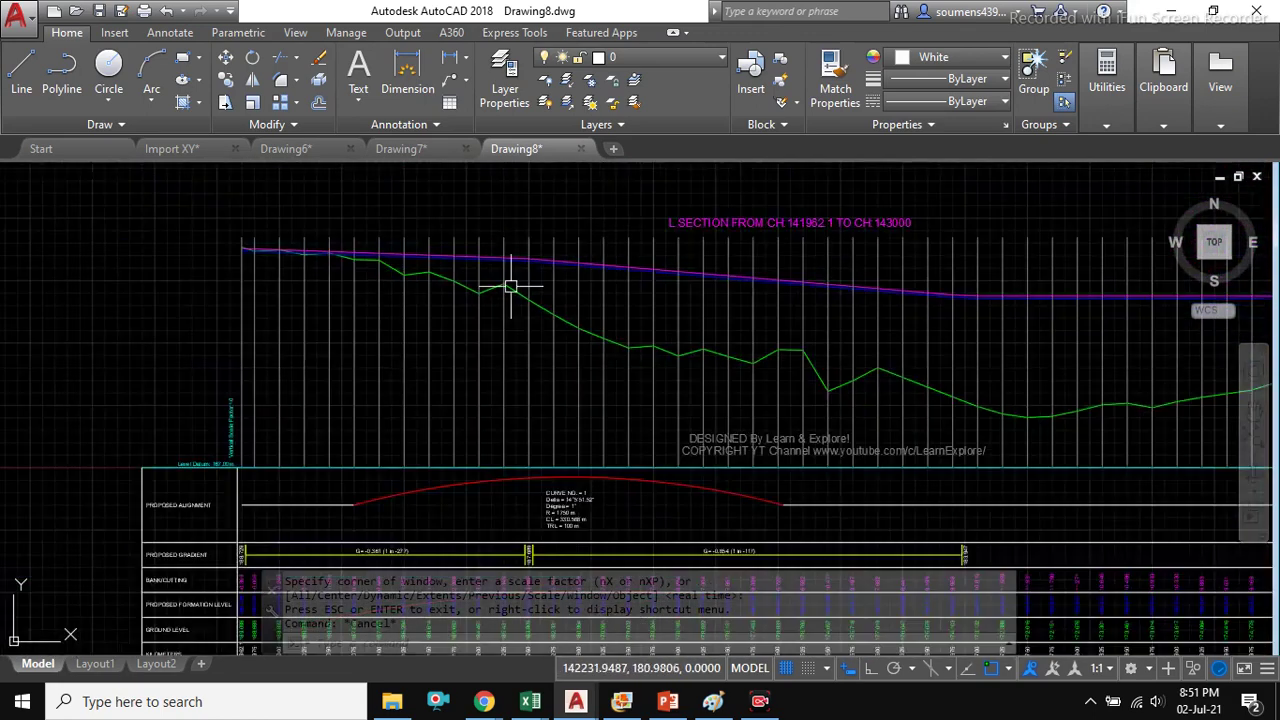
# - Select four of the vertical grid lines in the L section to inspect them, and clear the selection
pyautogui.click(603, 366)
pyautogui.click(394, 351)
pyautogui.click(323, 373)
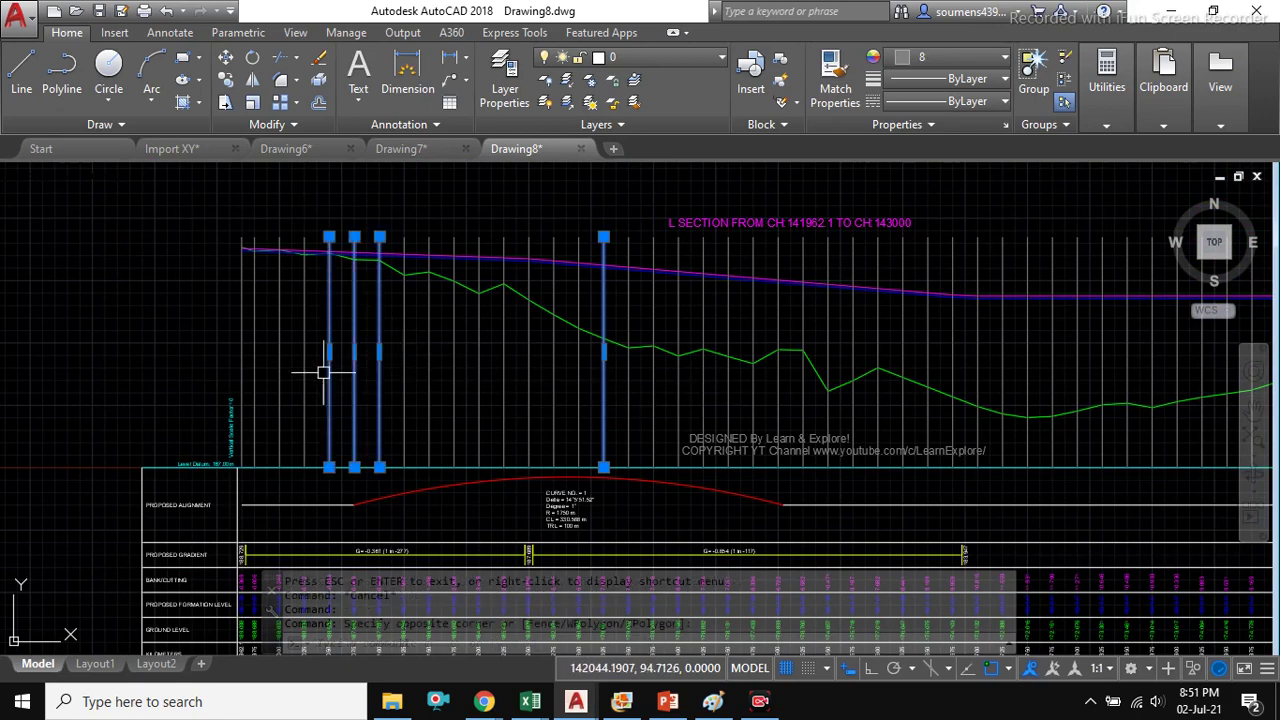
pyautogui.press('Escape')
# - Examine the L section to its end at chainage 143000, including the alignment, gradient, level and kilometre rows
pyautogui.scroll(2, 776, 418)
pyautogui.scroll(2, 936, 435)
pyautogui.scroll(-2, 783, 337)
pyautogui.moveTo(783, 337); pyautogui.dragTo(336, 382, button='middle')
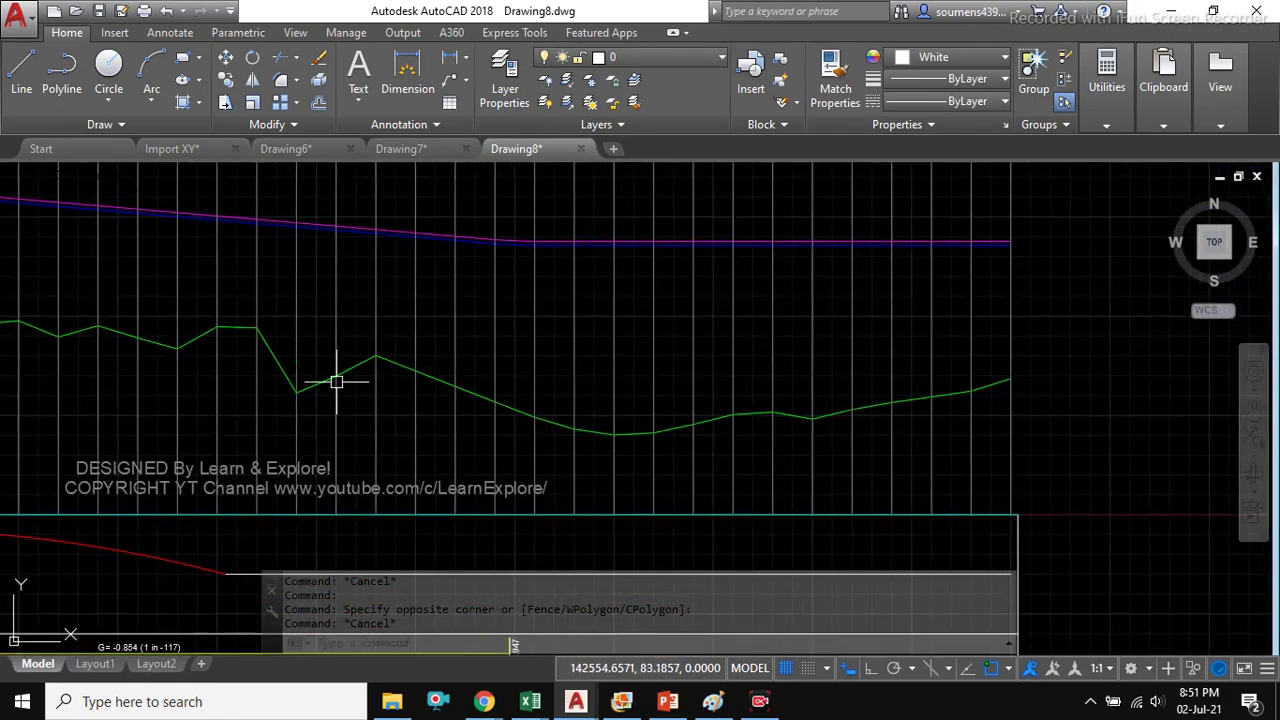
pyautogui.scroll(-2, 908, 295)
pyautogui.scroll(-2, 881, 301)
pyautogui.scroll(2, 950, 505)
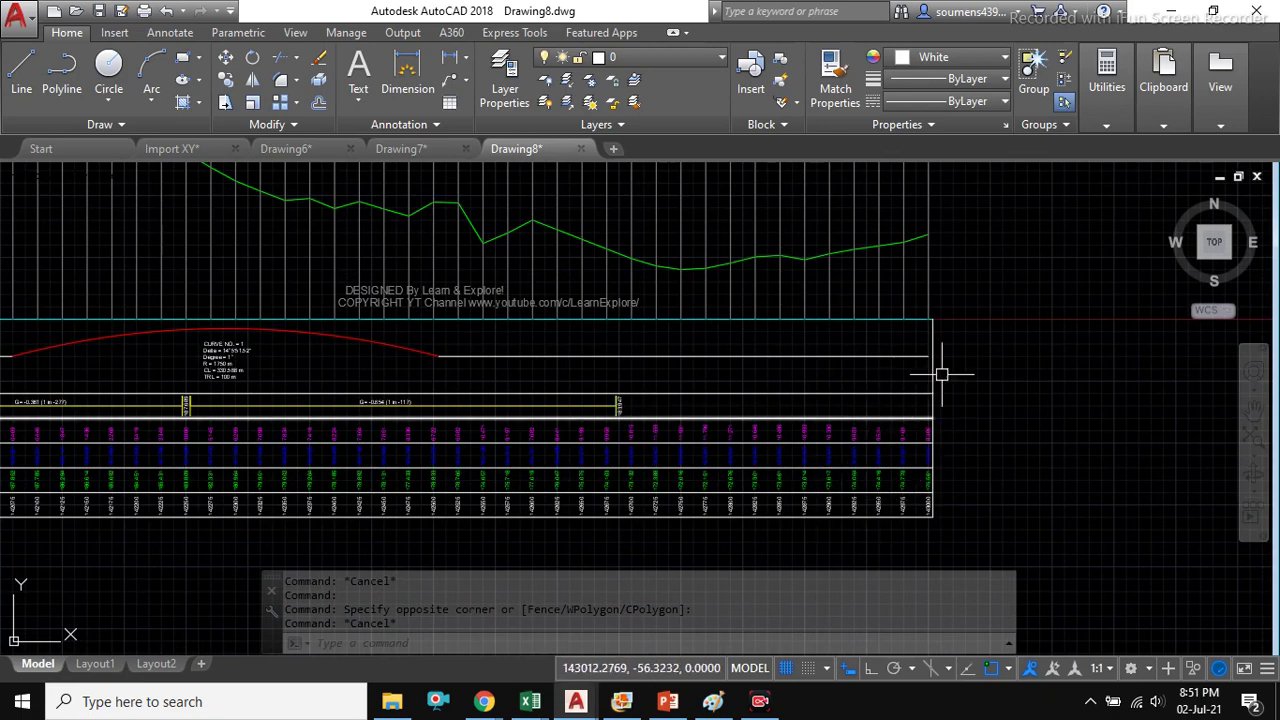
pyautogui.scroll(-2, 940, 374)
pyautogui.scroll(3, 510, 395)
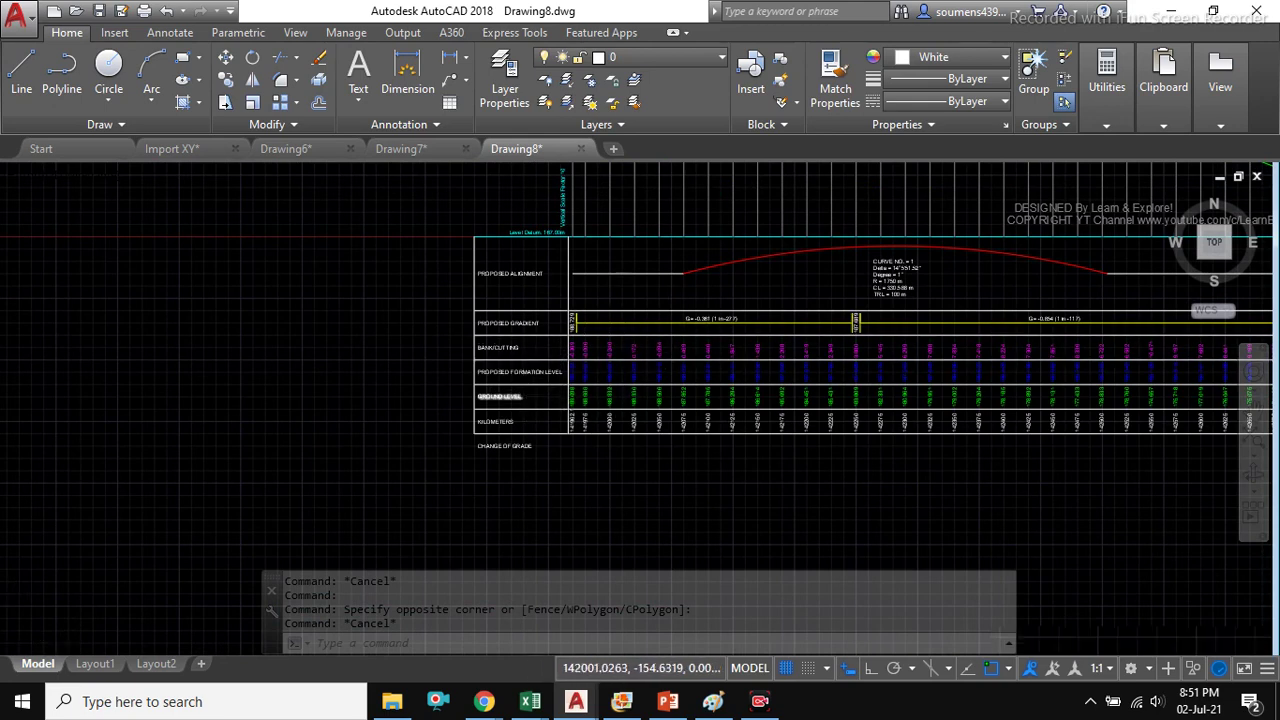
pyautogui.scroll(2, 612, 390)
pyautogui.scroll(-2, 563, 394)
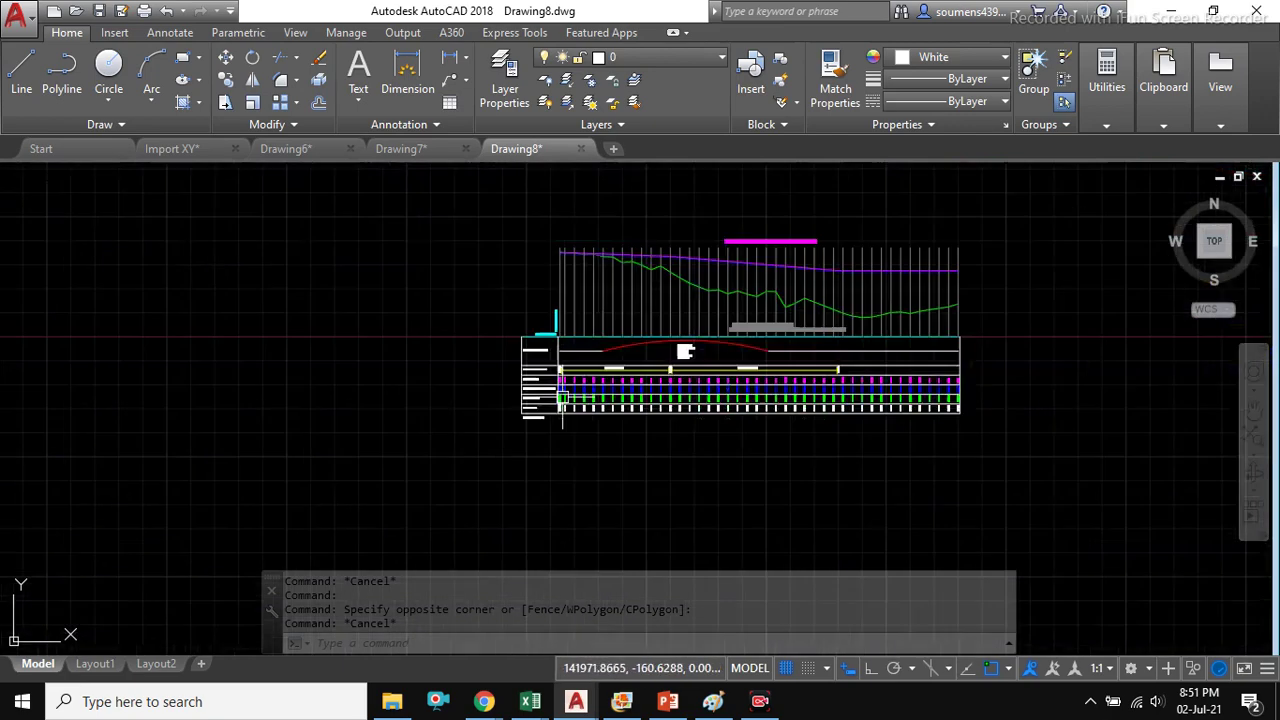
pyautogui.scroll(3, 543, 400)
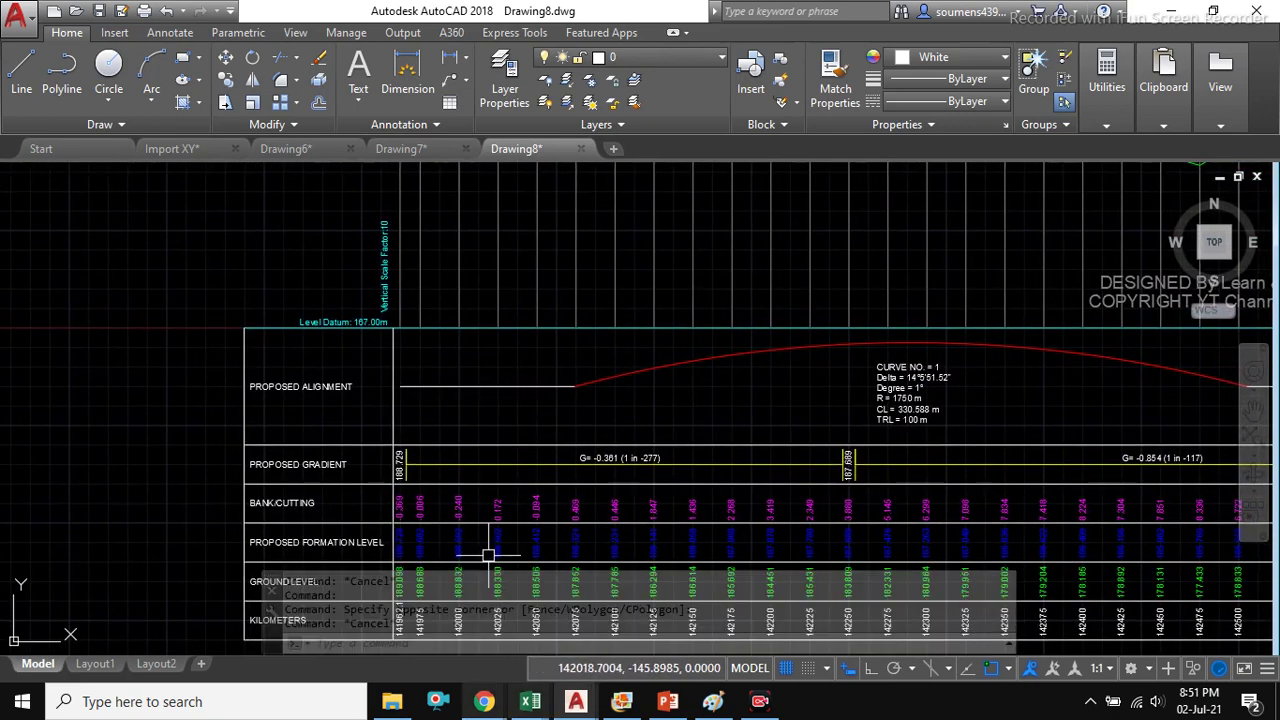
# - Switch to the L Section Rail v1 workbook in Excel and unprotect its structure with the workbook password
pyautogui.moveTo(530, 701)
pyautogui.click(833, 622)
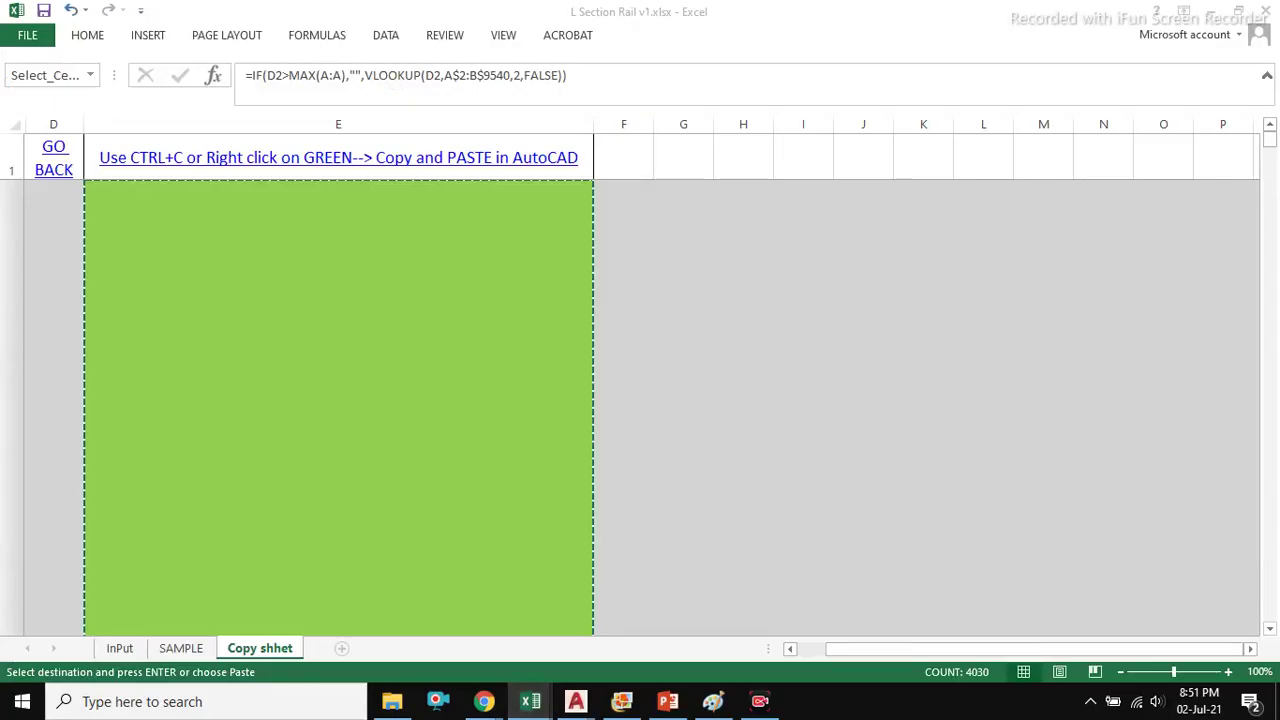
pyautogui.press('Delete')
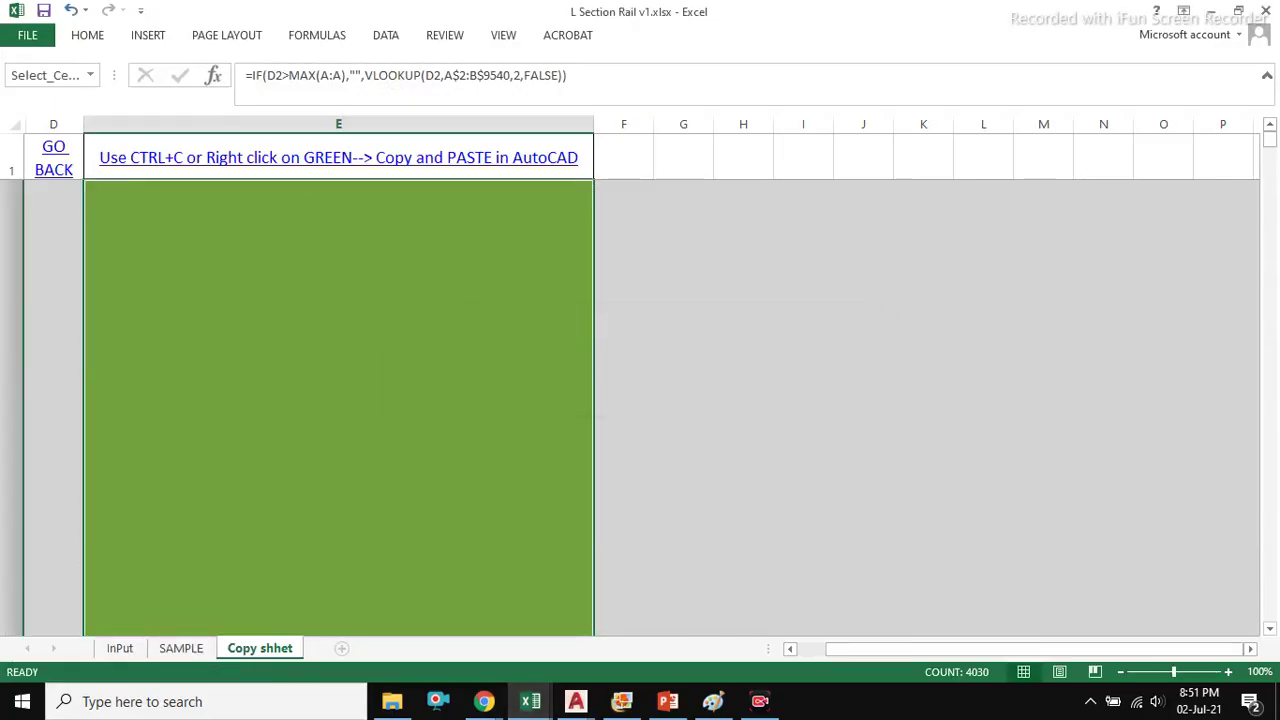
pyautogui.click(120, 648)
pyautogui.click(27, 35)
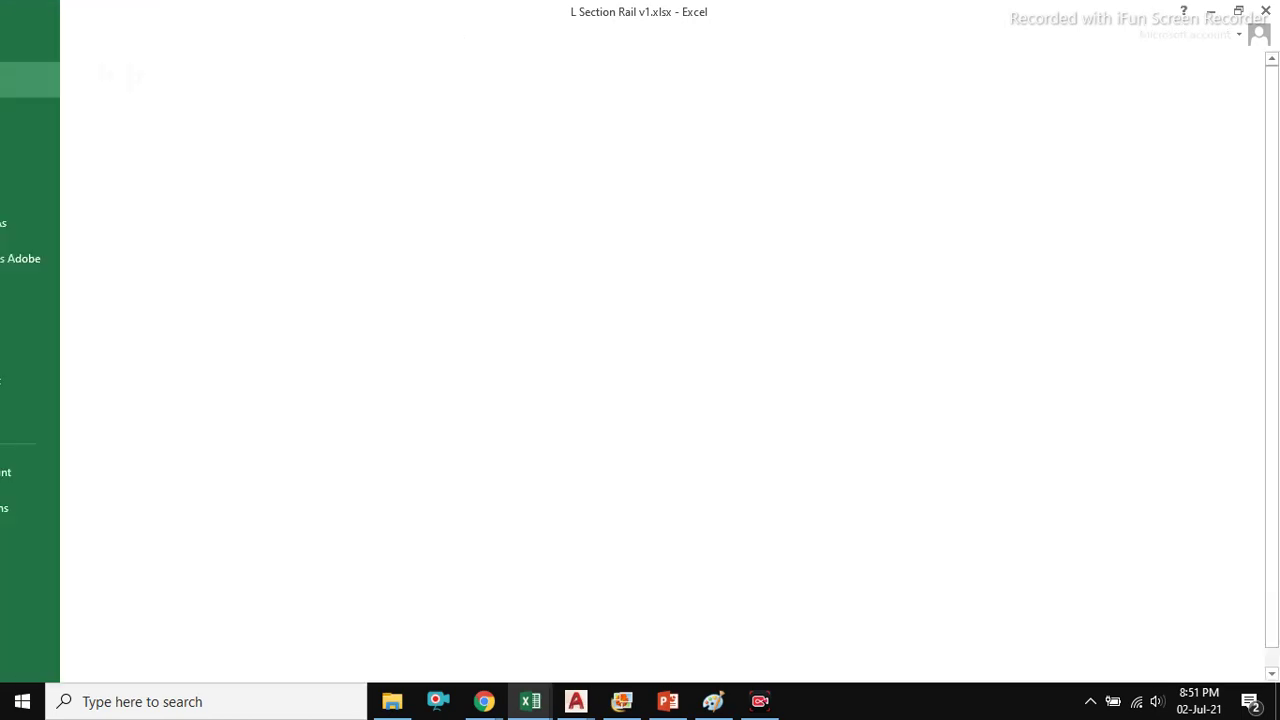
pyautogui.click(201, 215)
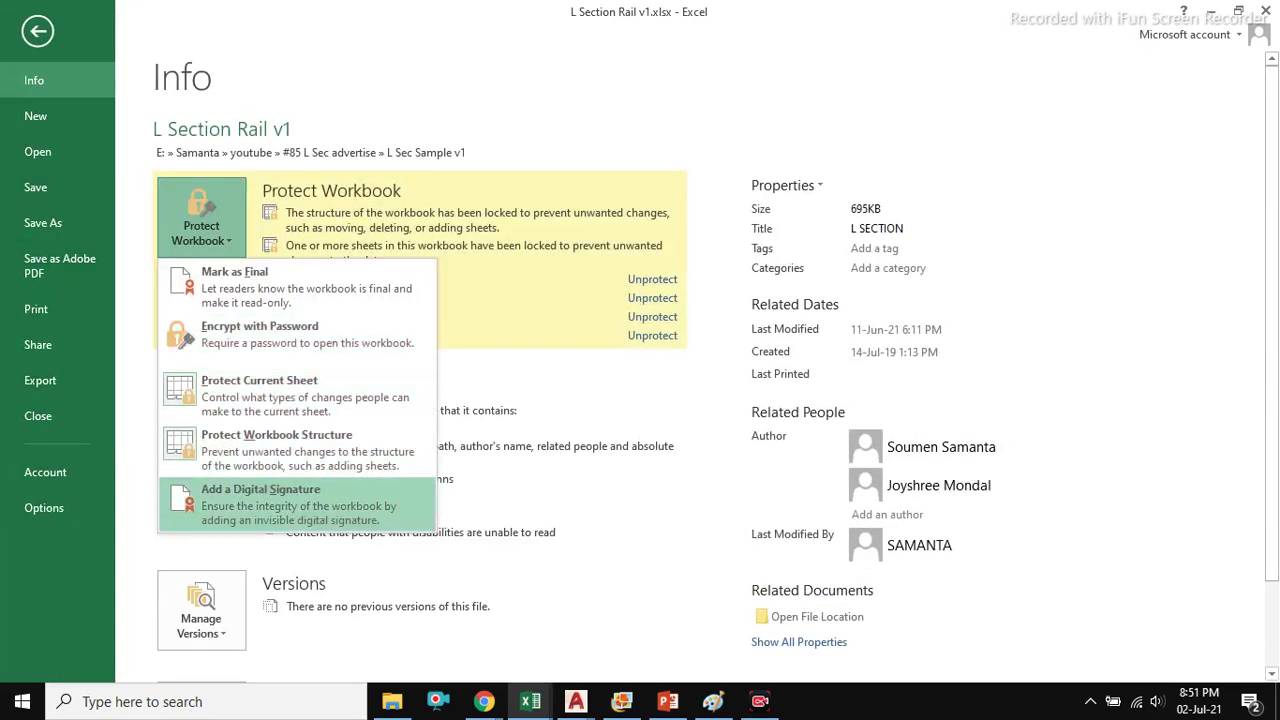
pyautogui.click(277, 449)
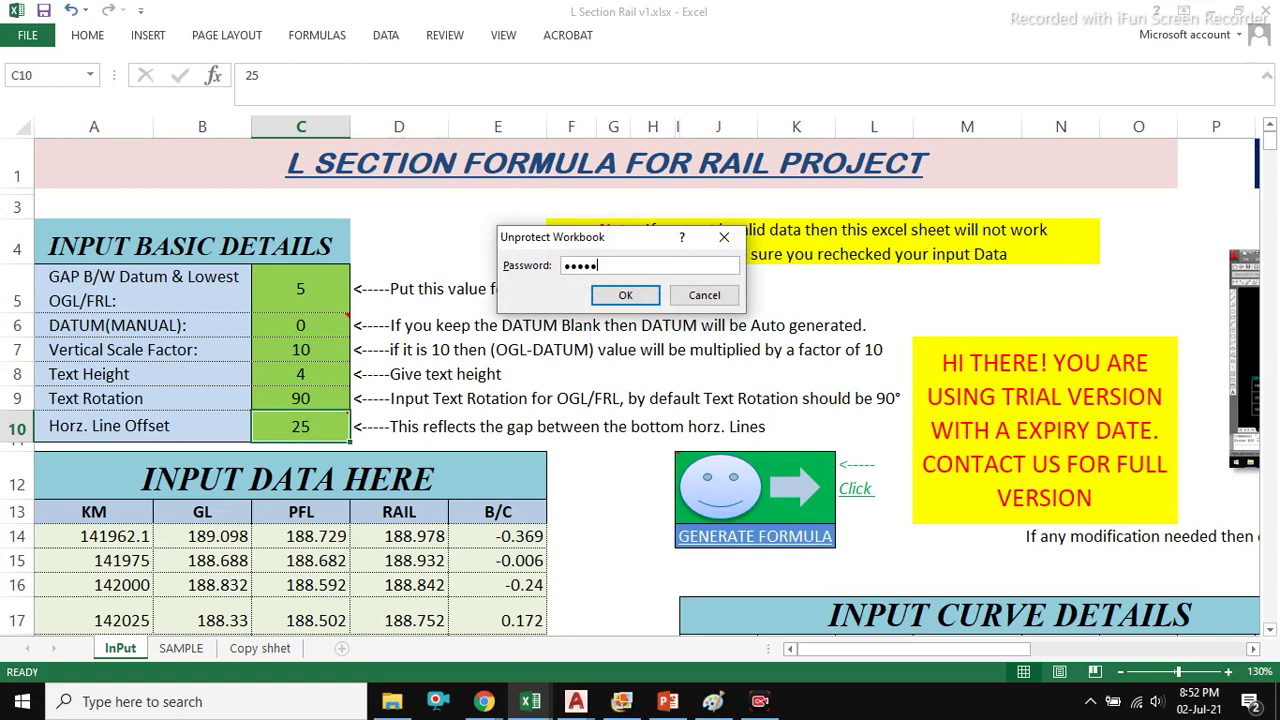
pyautogui.press('Return')
# - Unhide the hidden Formula sheet in the workbook
pyautogui.rightClick(120, 648)
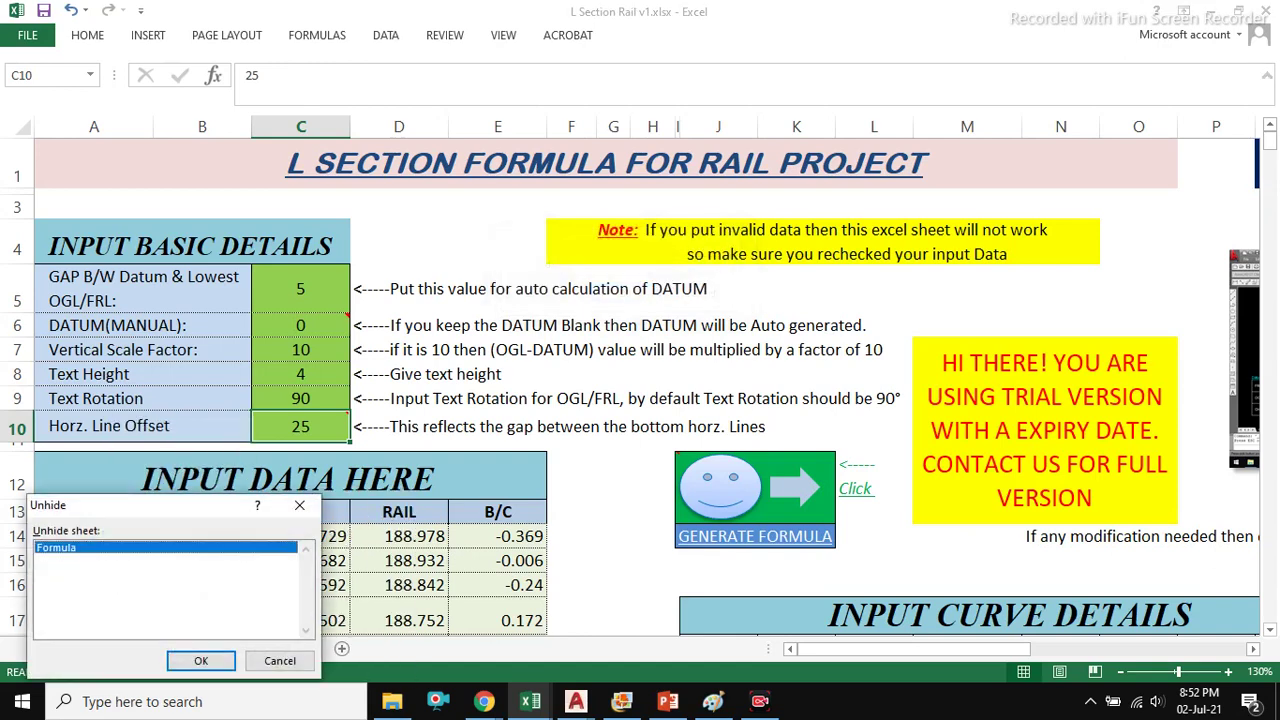
pyautogui.press('Return')
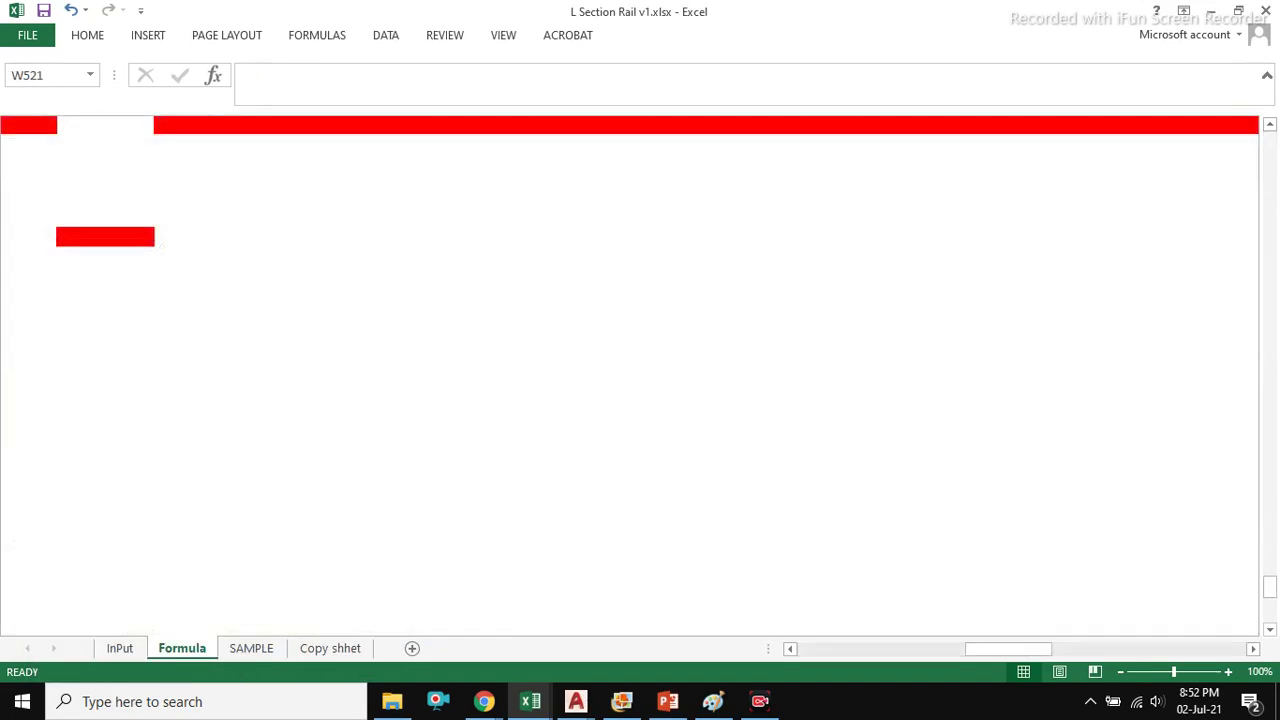
pyautogui.click(87, 35)
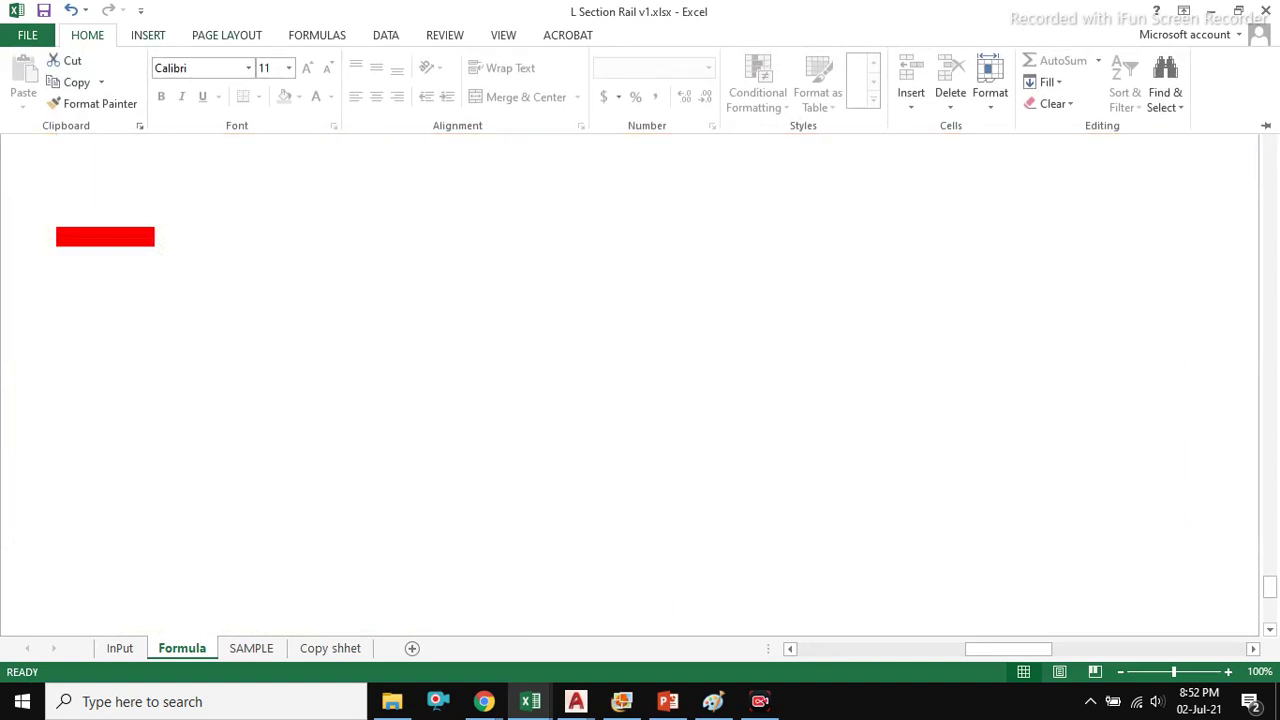
# - Unprotect the Formula sheet by entering its sheet password
pyautogui.click(182, 648)
pyautogui.rightClick(182, 648)
pyautogui.click(243, 543)
pyautogui.write('1')
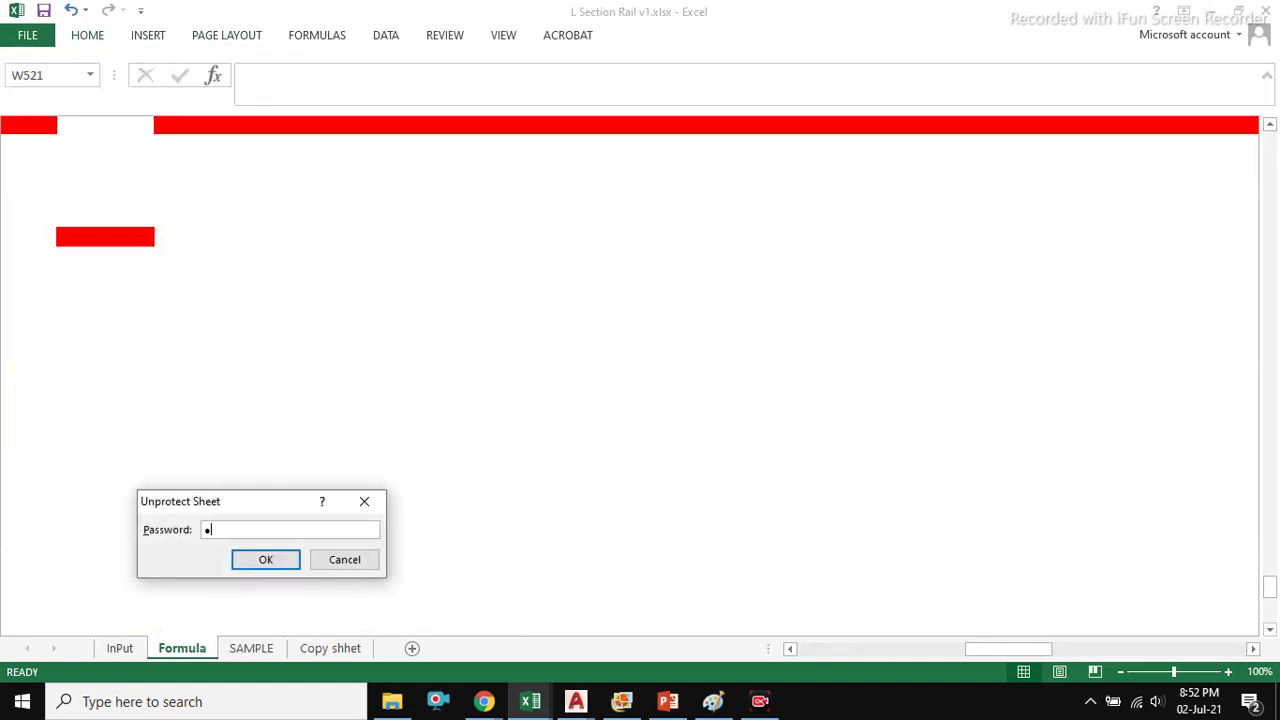
pyautogui.press('Return')
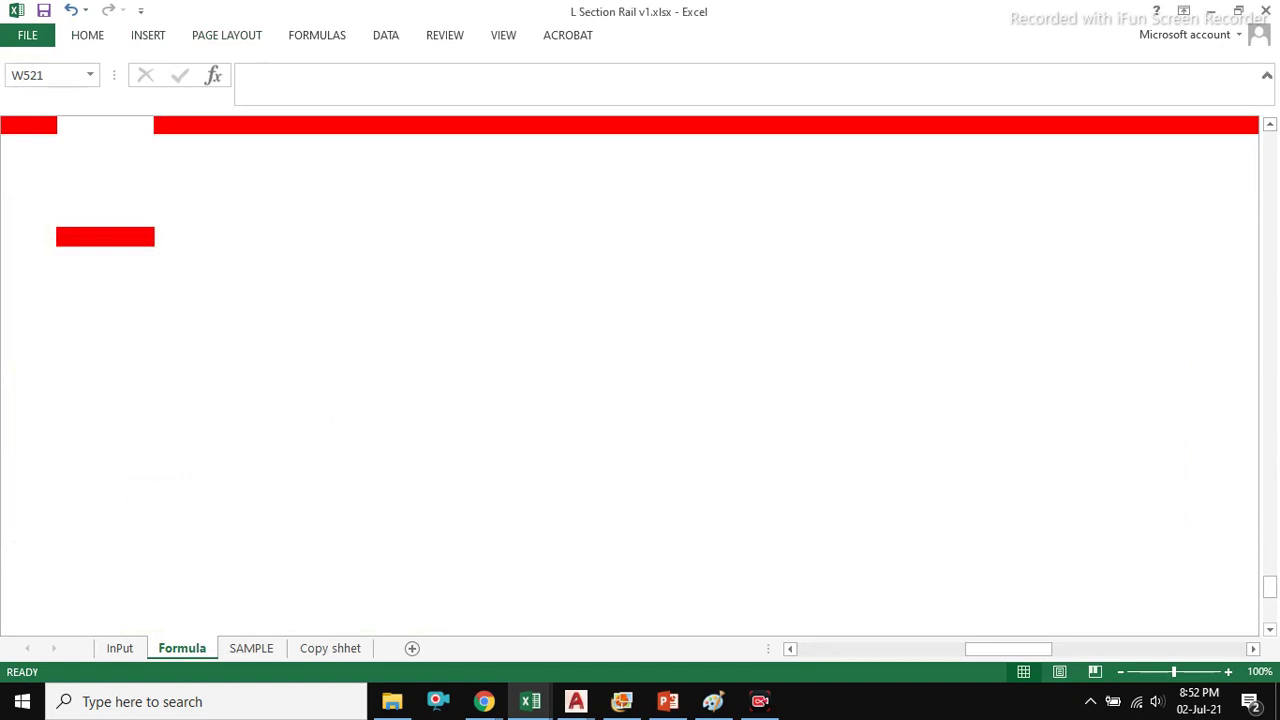
# - Show the gridlines and the row and column headings on the Formula sheet
pyautogui.click(87, 35)
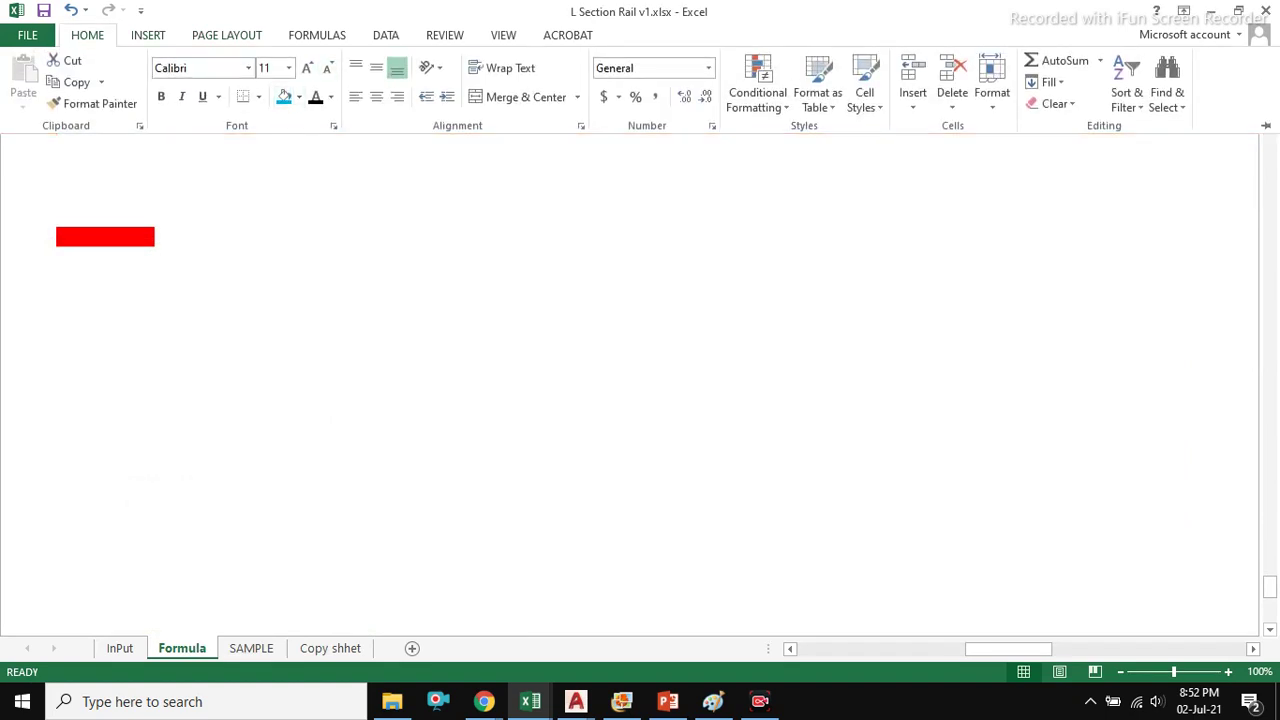
pyautogui.click(147, 35)
pyautogui.click(87, 35)
pyautogui.click(317, 35)
pyautogui.click(227, 35)
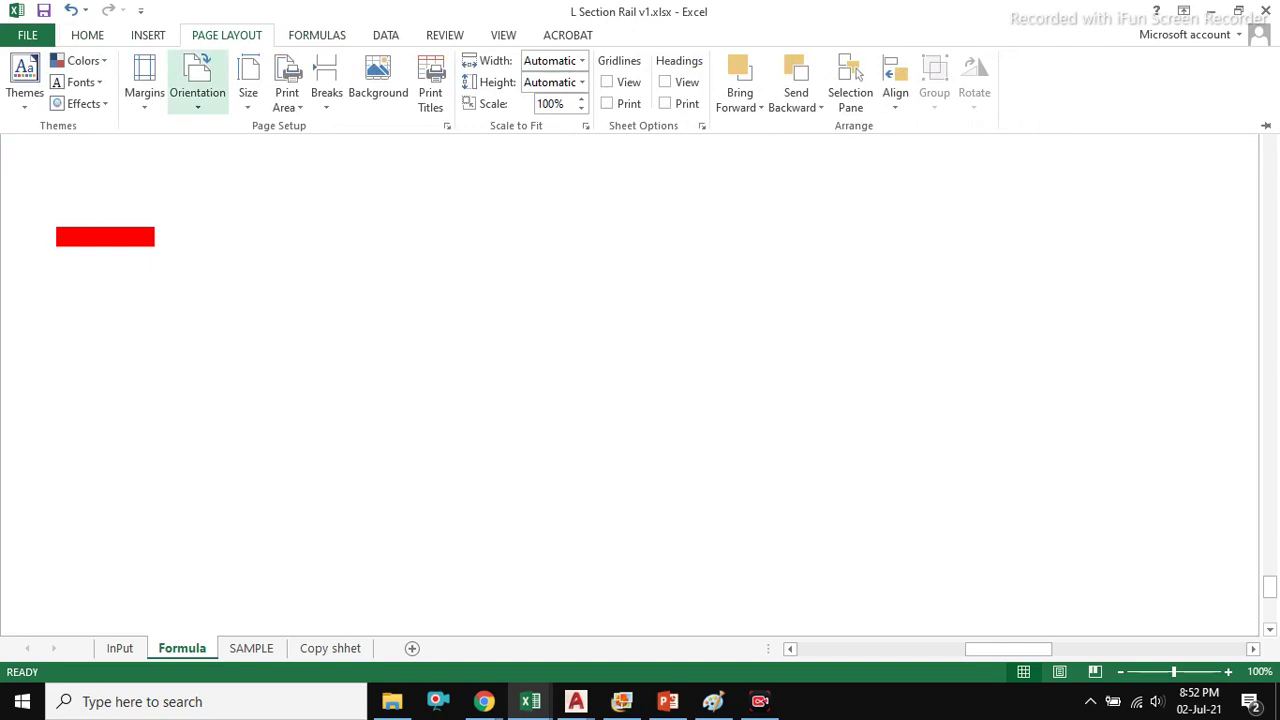
pyautogui.click(503, 35)
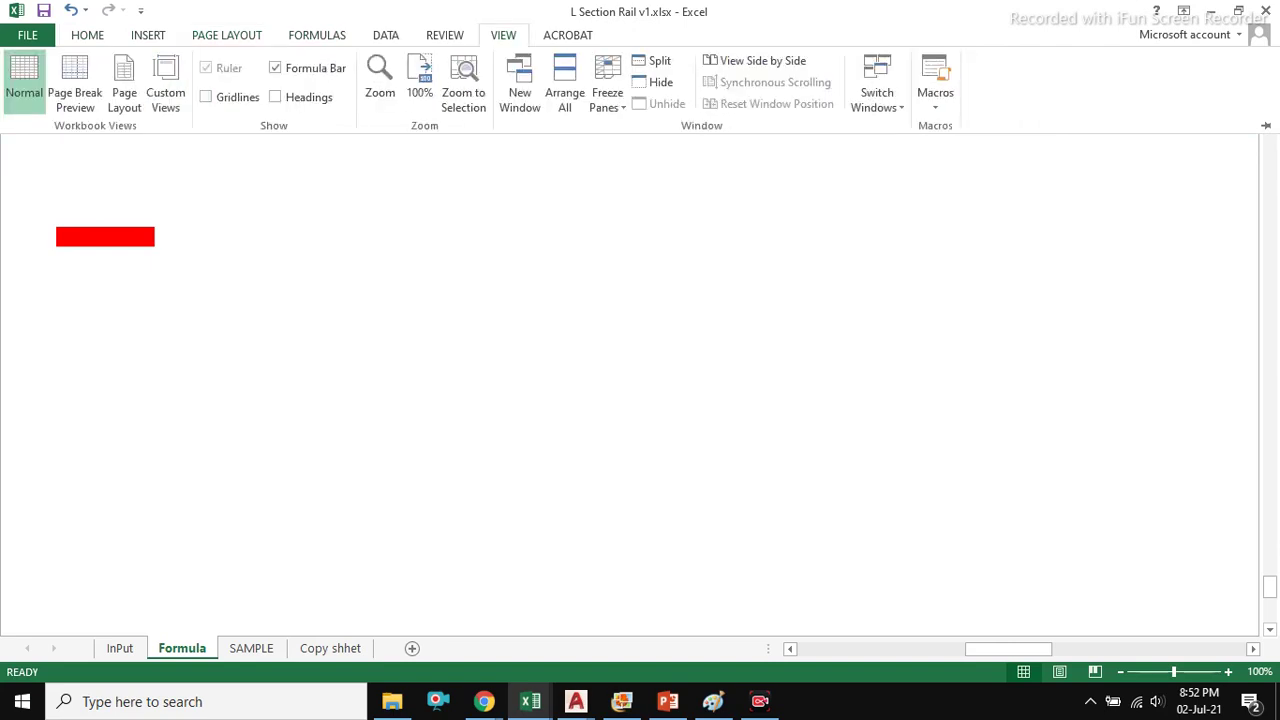
pyautogui.click(275, 97)
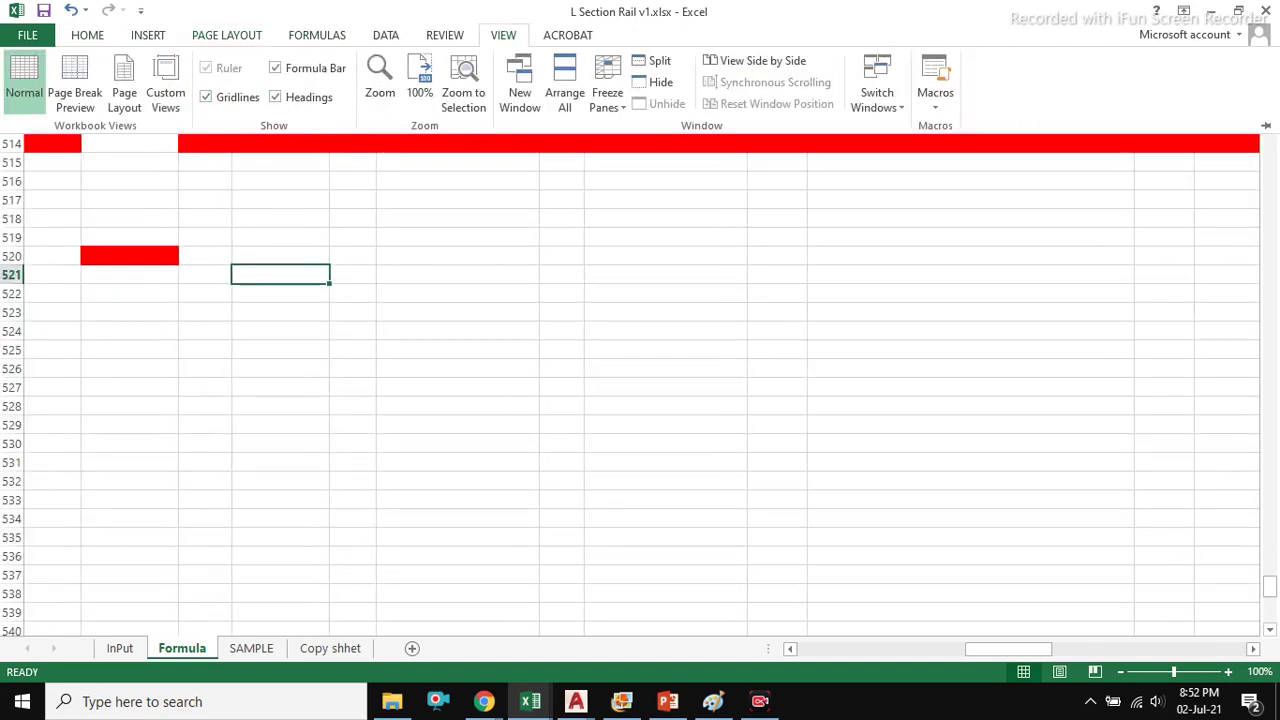
# - Select the entire Formula sheet and unhide all its hidden rows
pyautogui.click(129, 256)
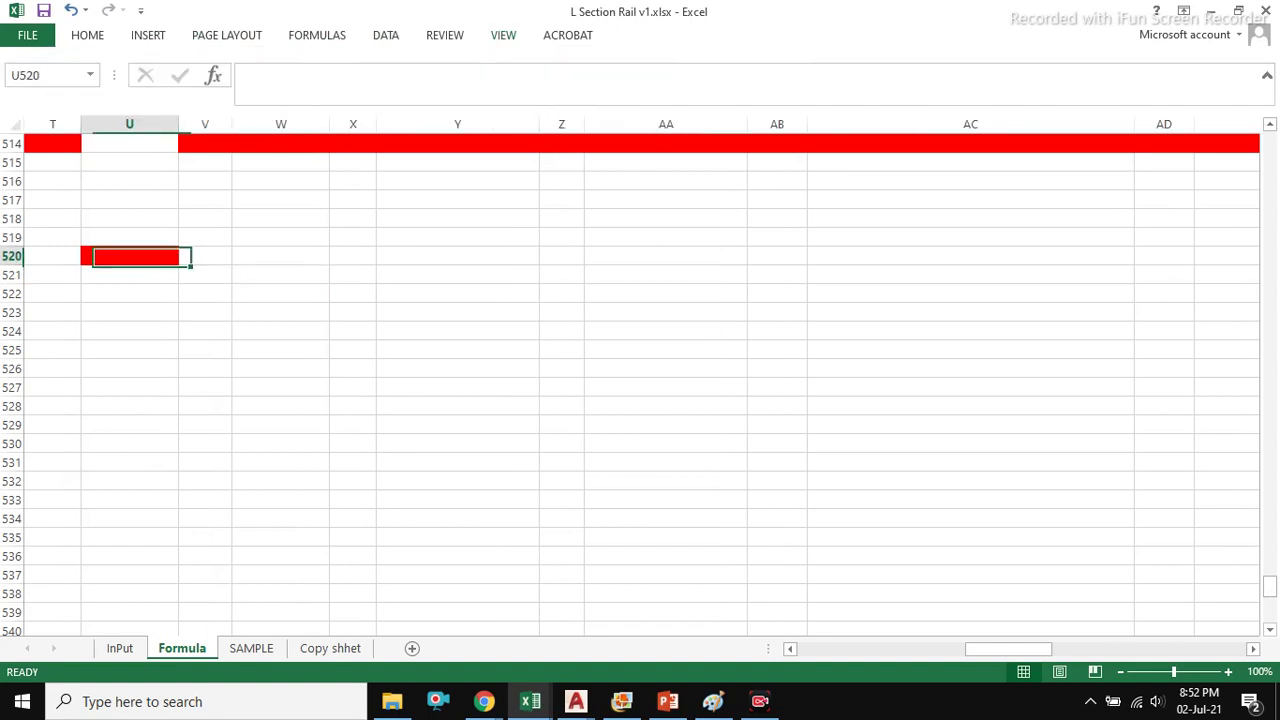
pyautogui.click(16, 124)
pyautogui.rightClick(16, 124)
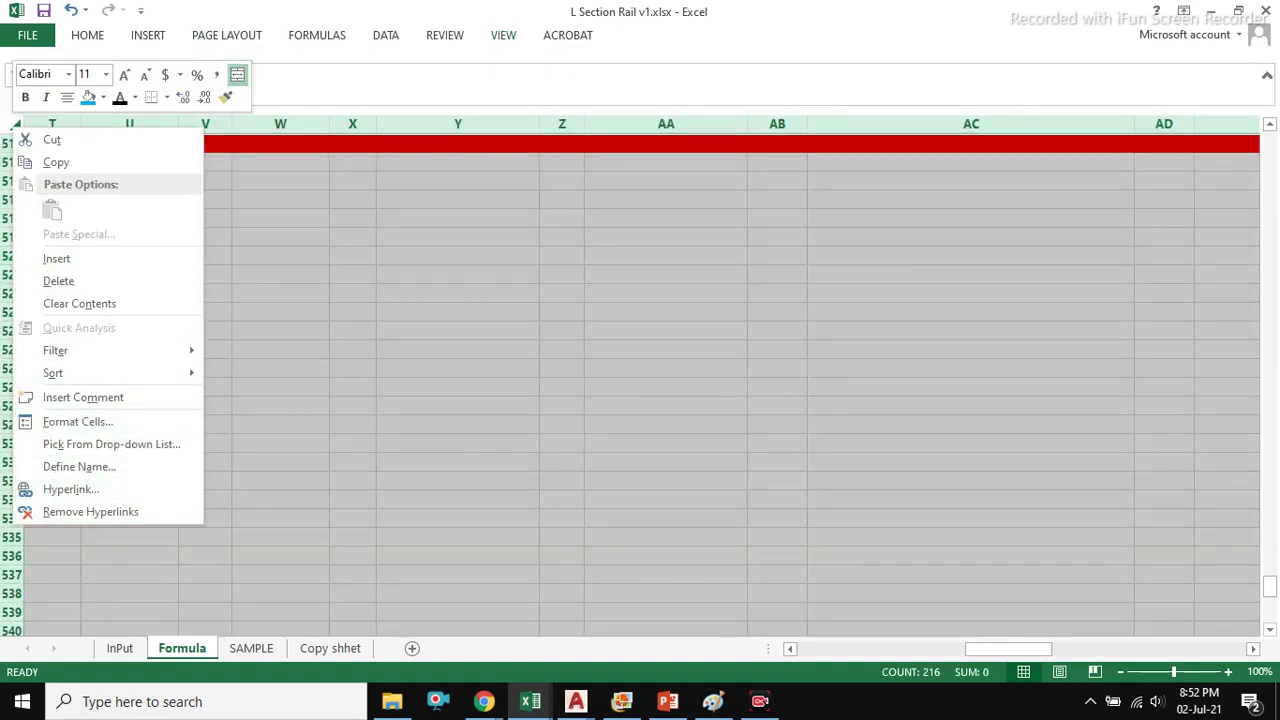
pyautogui.press('Escape')
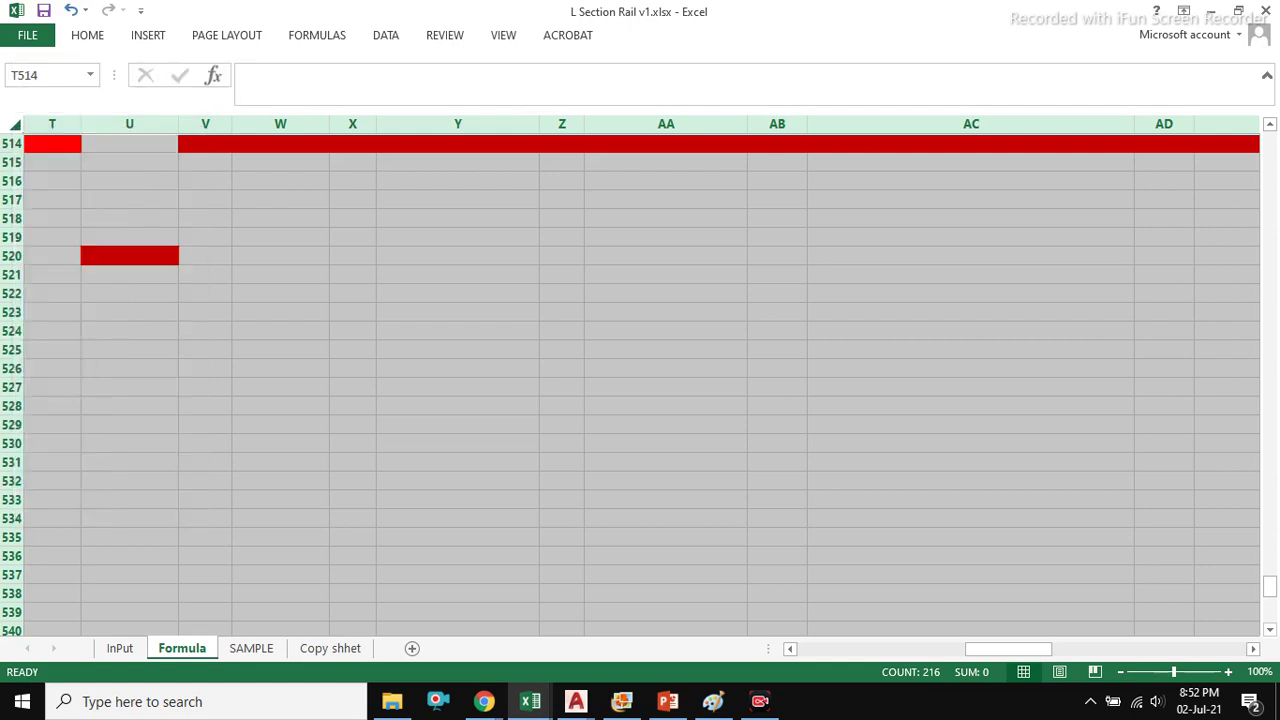
pyautogui.rightClick(16, 124)
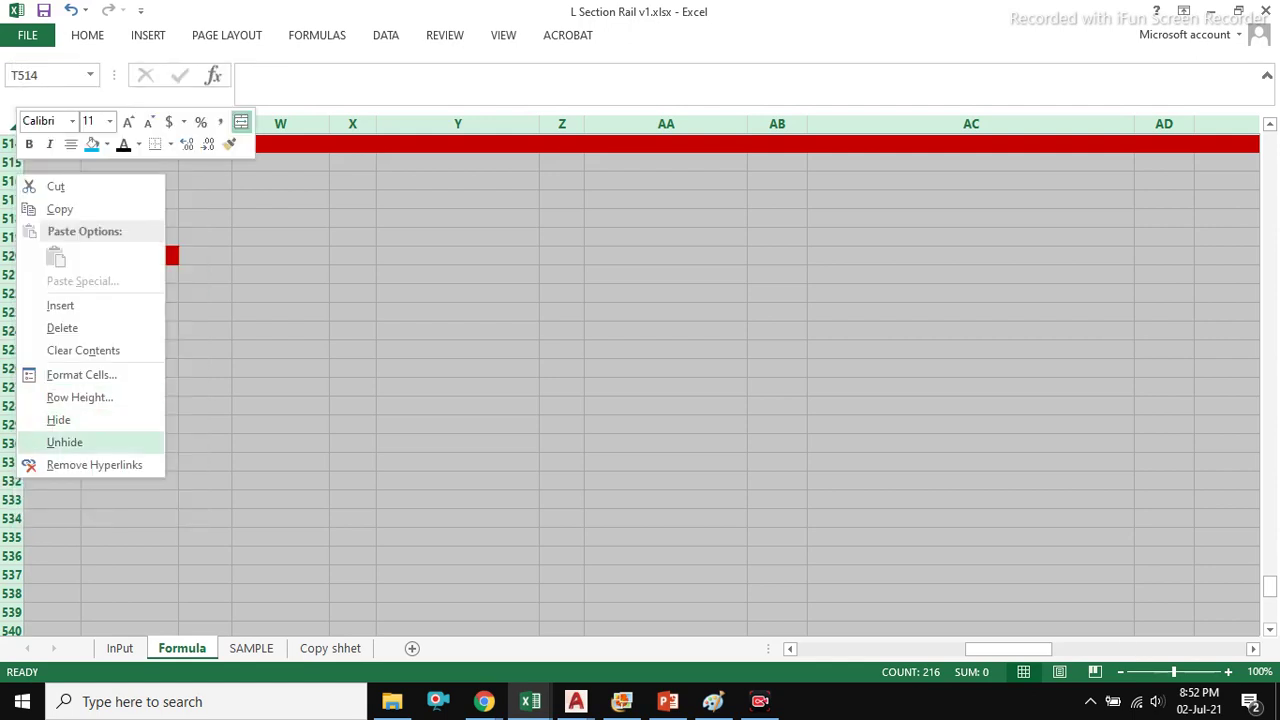
pyautogui.click(90, 442)
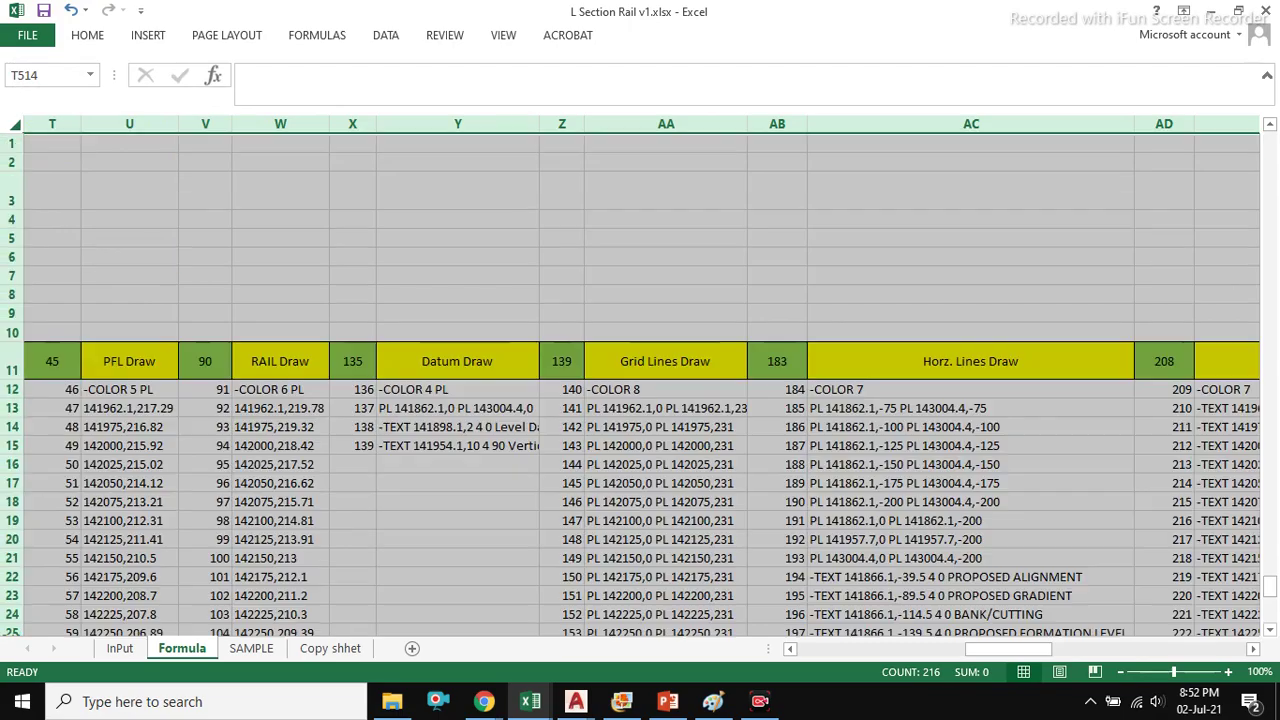
# - Examine the RAIL Draw, Datum Draw and Grid Lines Draw columns, including the polyline formula in AA15, without changing it
pyautogui.click(280, 388)
pyautogui.hotkey('ctrl', 'Down')
pyautogui.hotkey('ctrl', 'Down')
pyautogui.hotkey('ctrl', 'Up')
pyautogui.hotkey('shift', 'F10')
pyautogui.press('Escape')
pyautogui.click(457, 446)
pyautogui.click(665, 446)
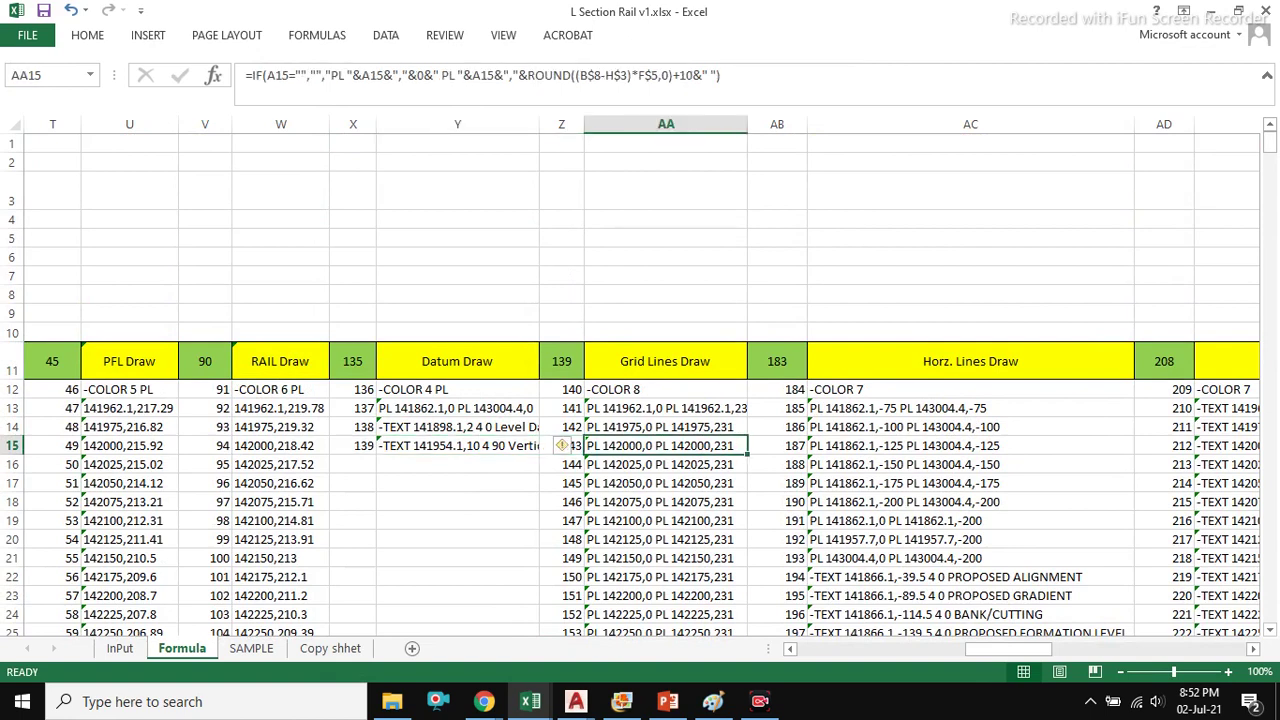
pyautogui.press('F2')
pyautogui.click(402, 75)
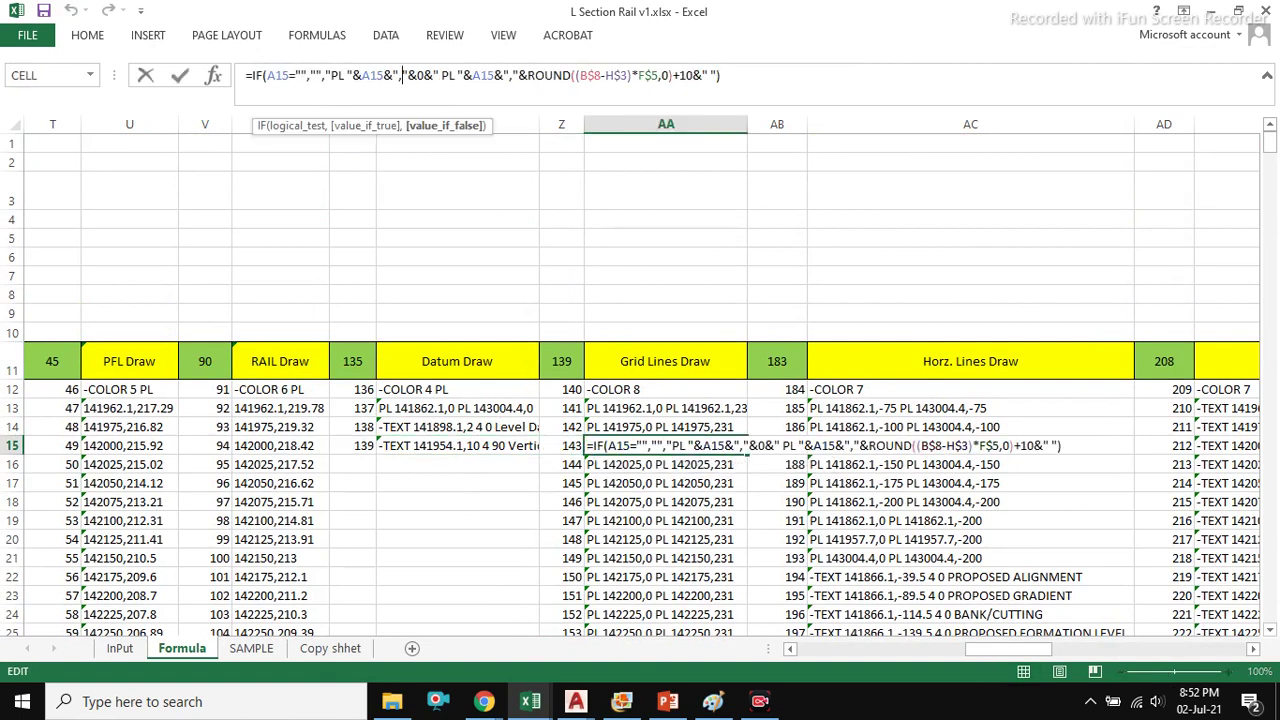
pyautogui.press('Escape')
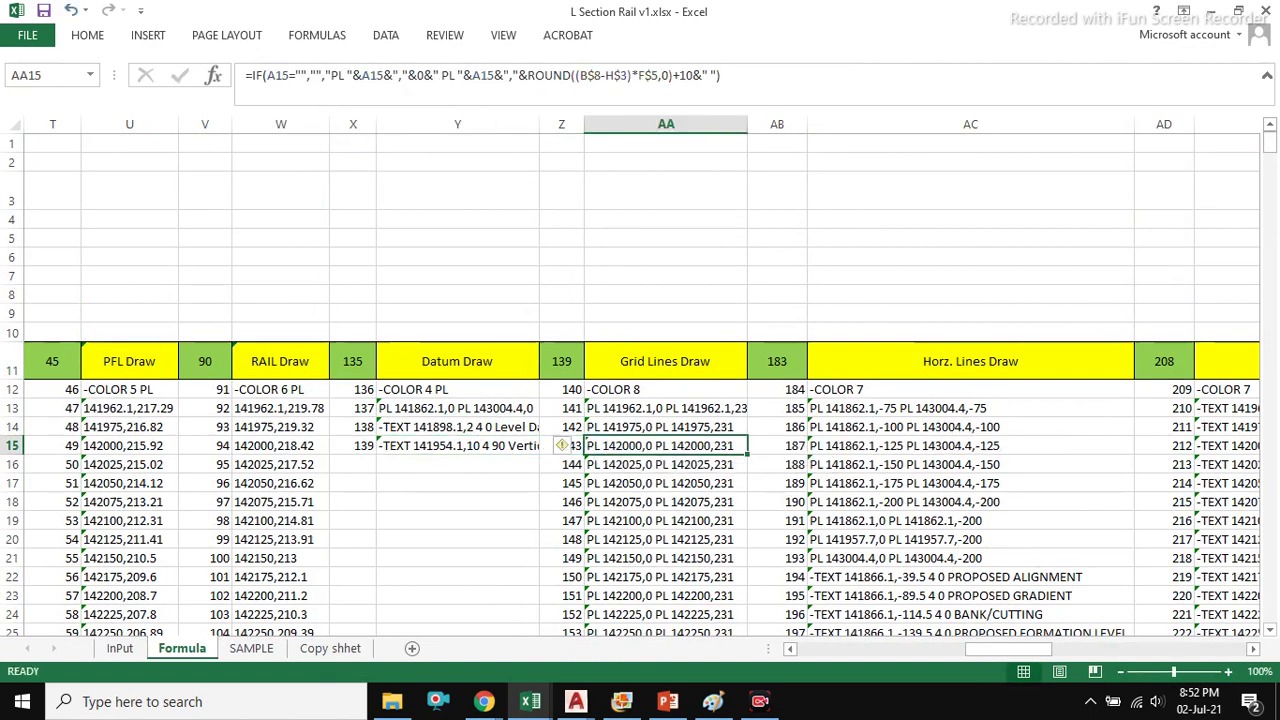
# - Enlarge the sheet to 160% and inspect the full Grid Lines Draw formula in AA13, leaving it unedited
pyautogui.keyDown('ctrl'); pyautogui.scroll(4, 640, 380); pyautogui.keyUp('ctrl')
pyautogui.click(612, 400)
pyautogui.doubleClick(693, 400)
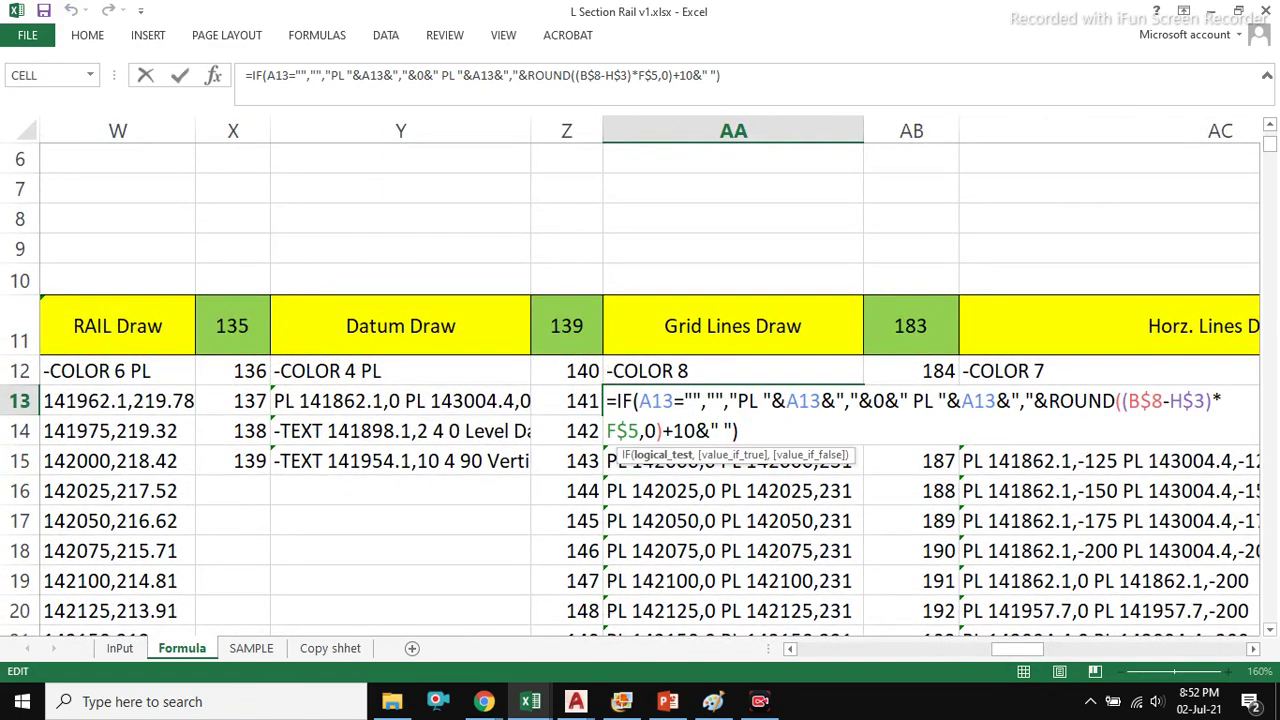
pyautogui.hotkey('ctrl', 'a')
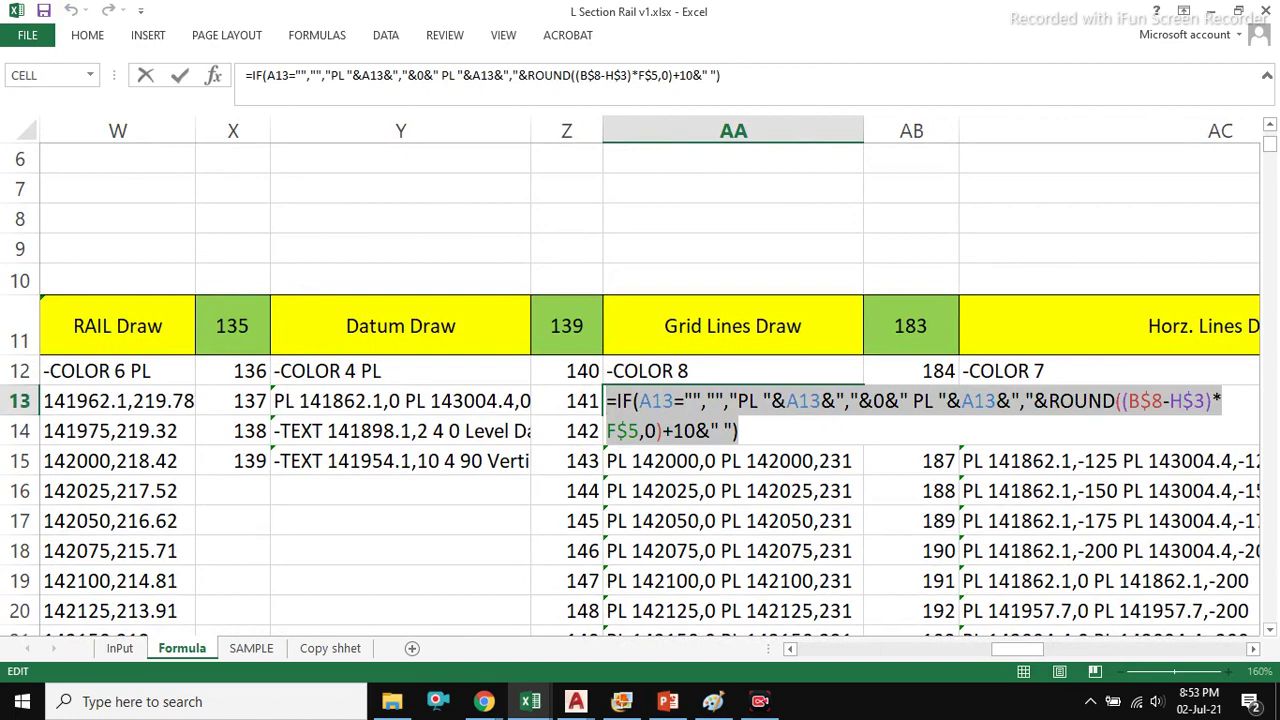
pyautogui.press('Escape')
# - Review the script columns along row 13 from Horz. Lines Draw to the ALIGNMENT Draw Curve formula in AO13
pyautogui.press('Right')
pyautogui.press('Right')
pyautogui.press('Right')
pyautogui.press('Right')
pyautogui.press('Right')
pyautogui.press('Right')
pyautogui.press('Right')
pyautogui.press('Right')
pyautogui.press('Right')
pyautogui.press('Right')
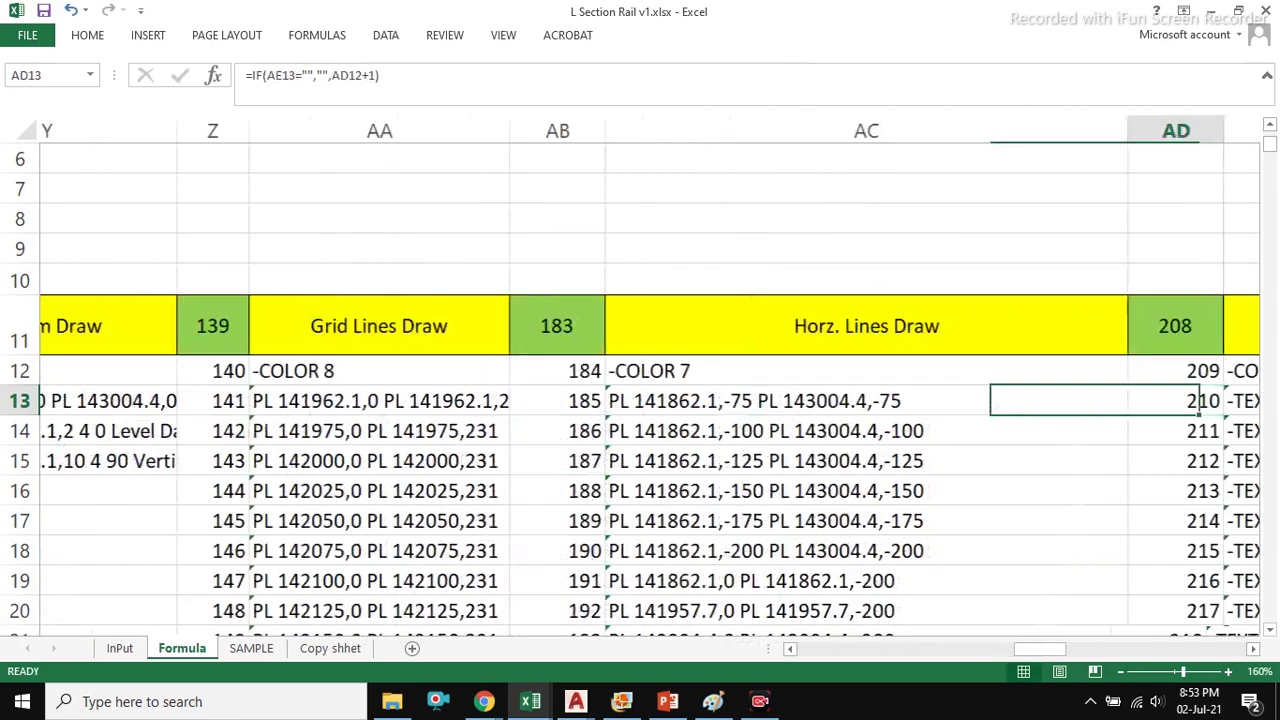
pyautogui.press('Right')
pyautogui.press('Right')
pyautogui.press('Right')
pyautogui.press('Right')
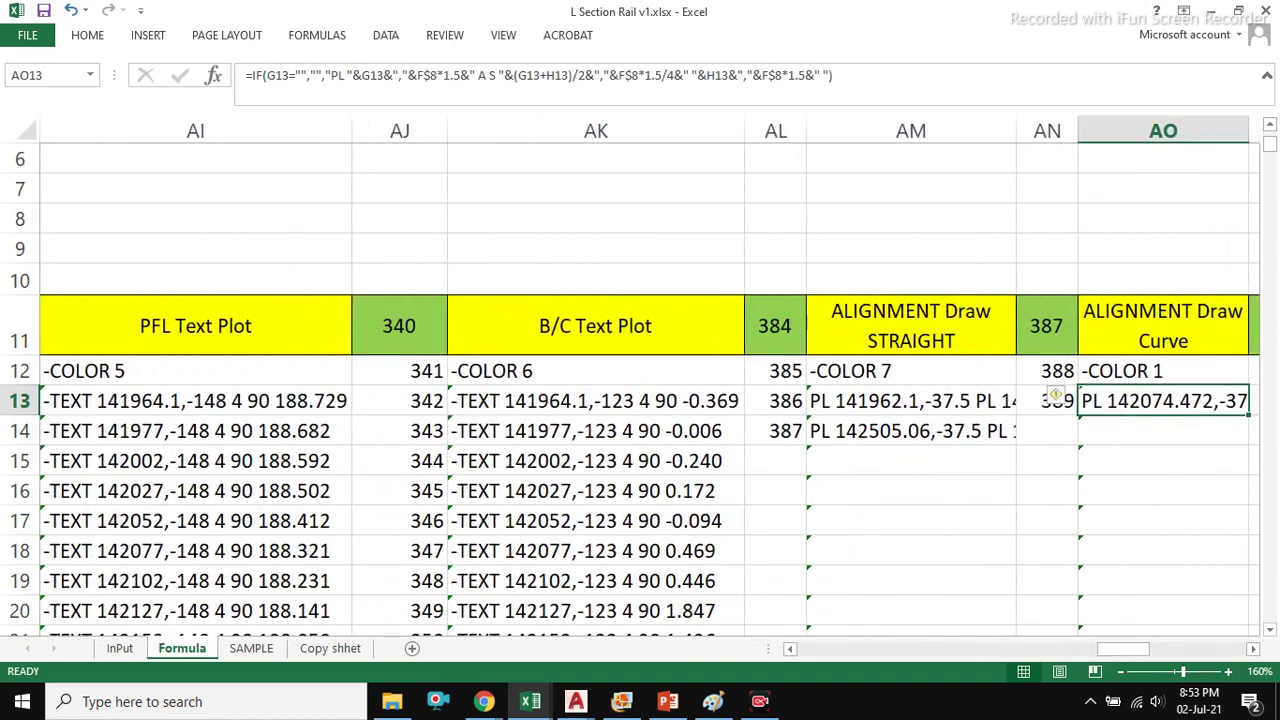
# - Inspect the full Gradient Draw formula in AQ14, leaving it unedited, and review the neighbouring script columns
pyautogui.press('Right')
pyautogui.press('Right')
pyautogui.press('Right')
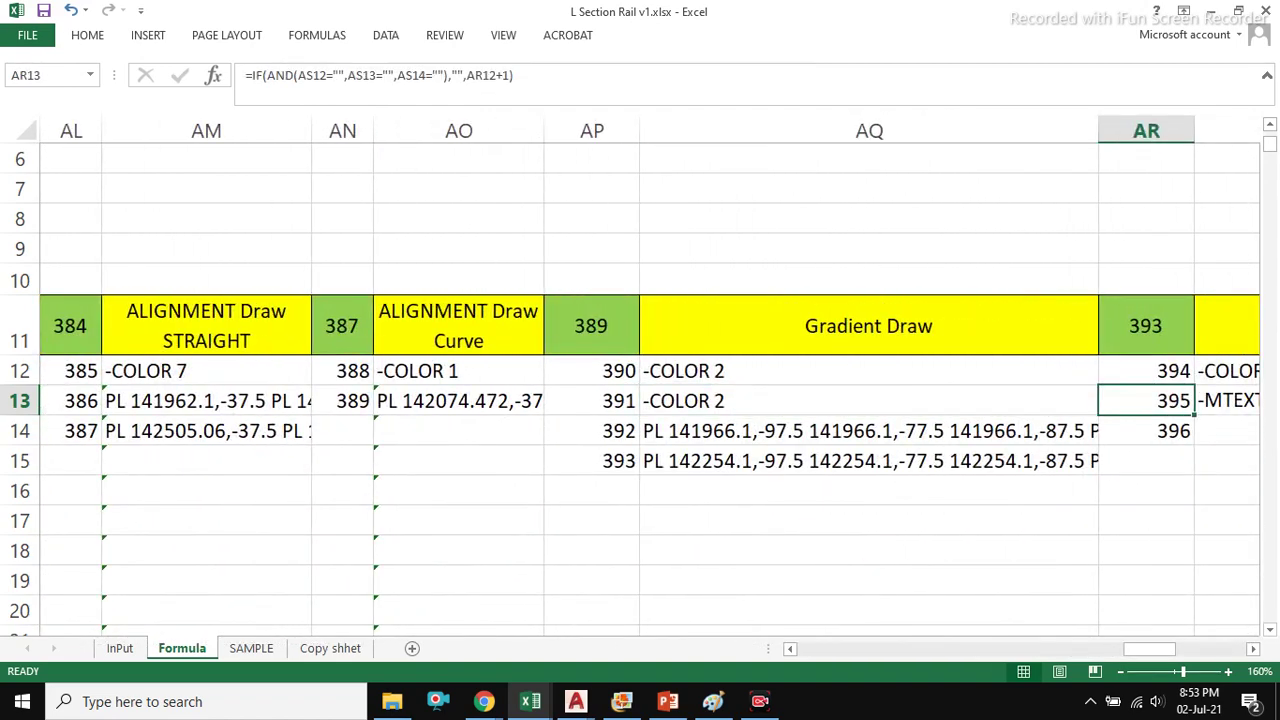
pyautogui.doubleClick(810, 430)
pyautogui.hotkey('ctrl', 'a')
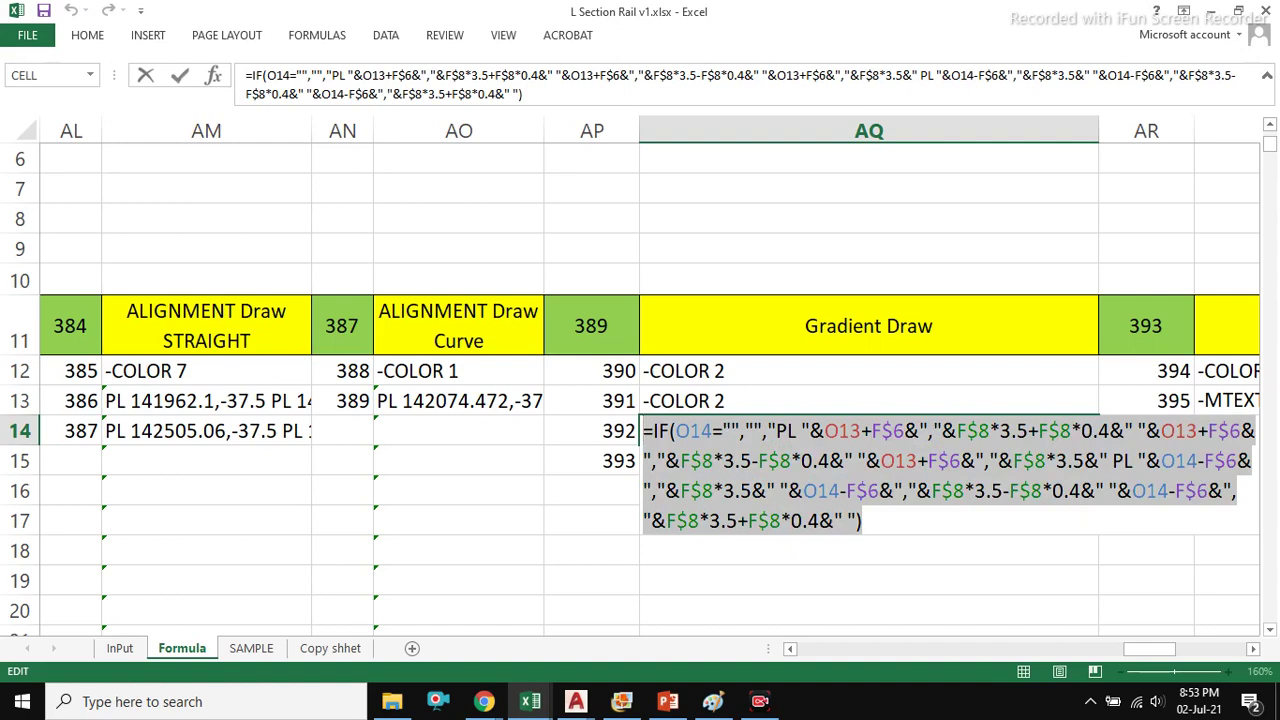
pyautogui.press('Escape')
pyautogui.press('Right')
pyautogui.press('Right')
pyautogui.click(340, 371)
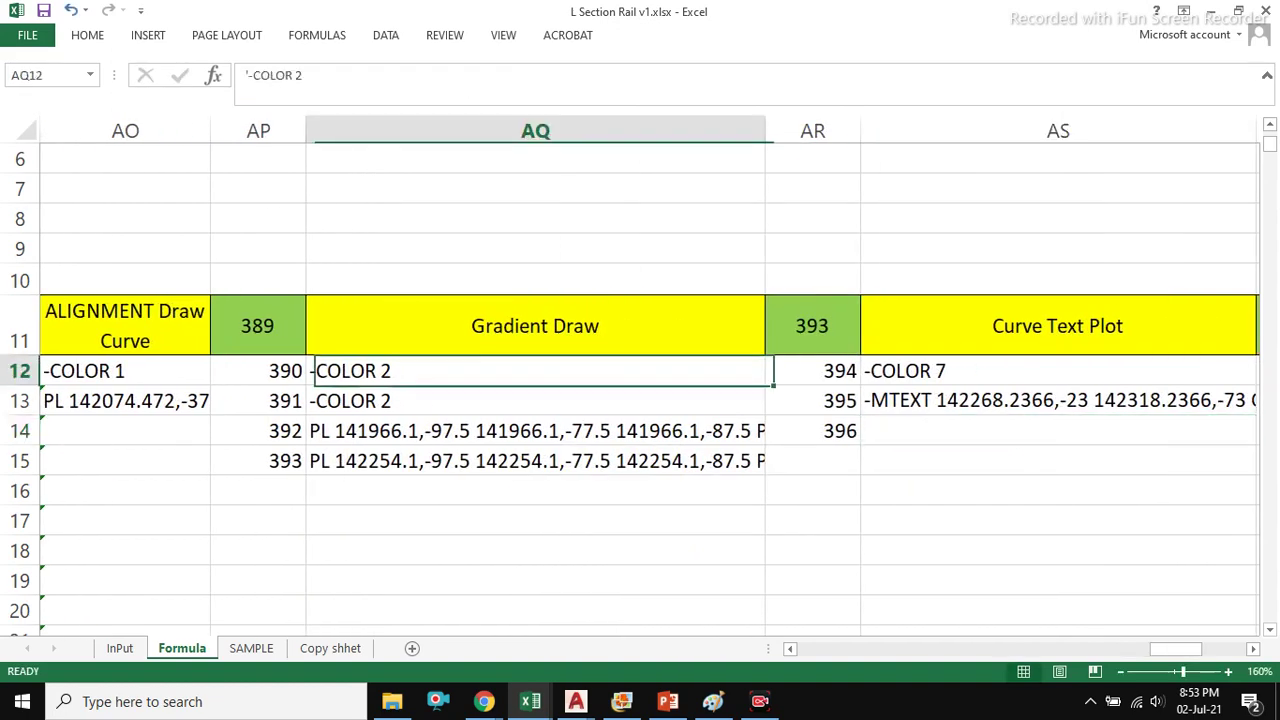
# - Switch to Drawing8 in AutoCAD and examine the plotted L section, from the ground line up close to the whole drawing
pyautogui.click(576, 701)
pyautogui.click(890, 615)
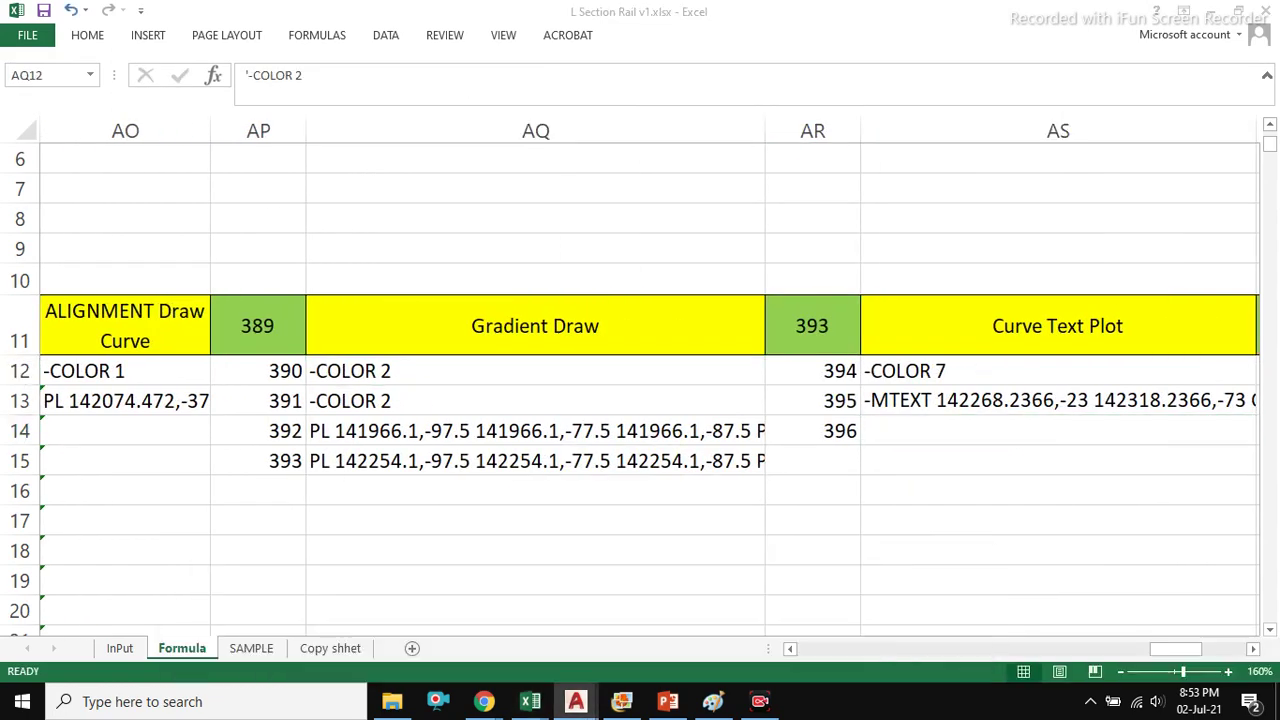
pyautogui.scroll(-3, 806, 229)
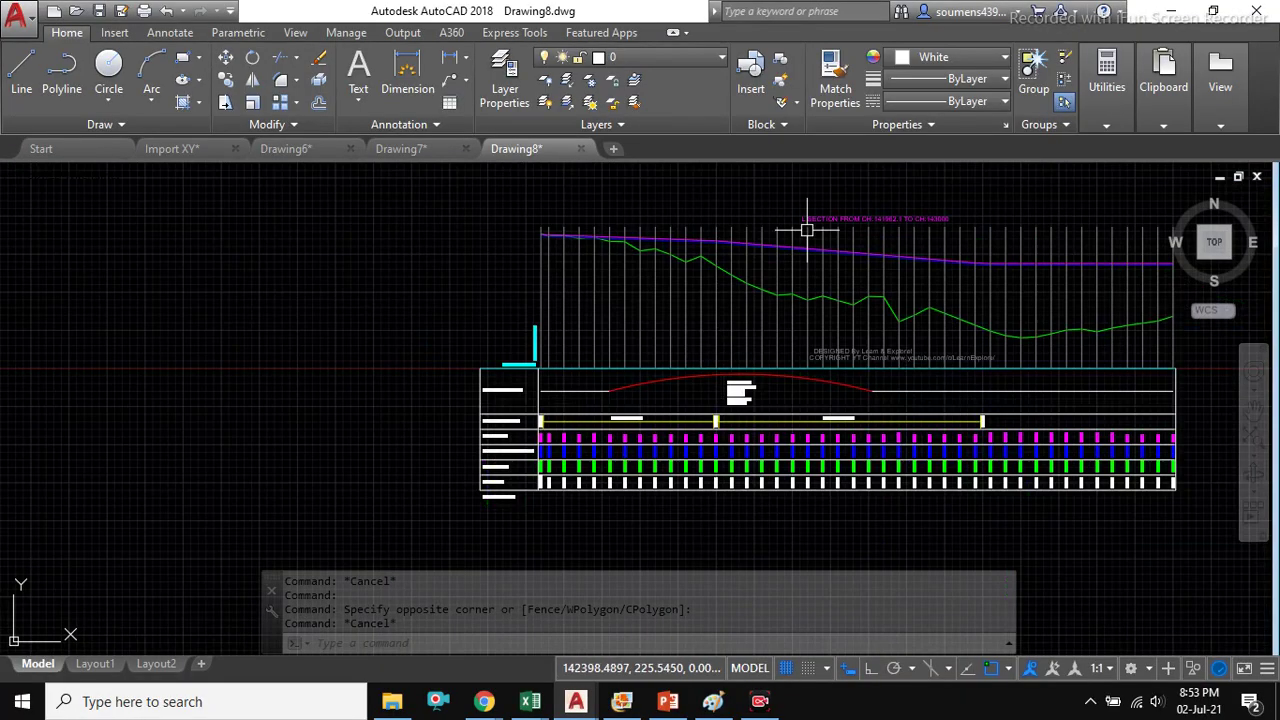
pyautogui.scroll(4, 735, 289)
pyautogui.scroll(4, 612, 368)
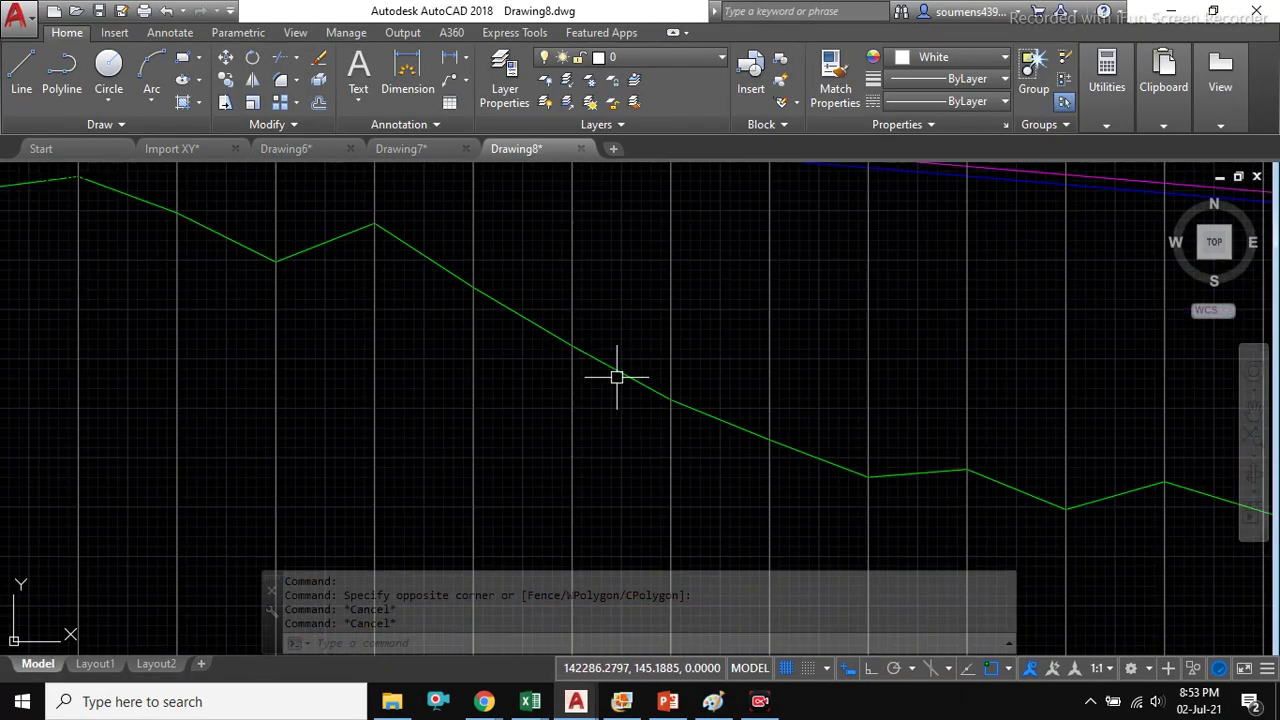
pyautogui.scroll(-4, 622, 380)
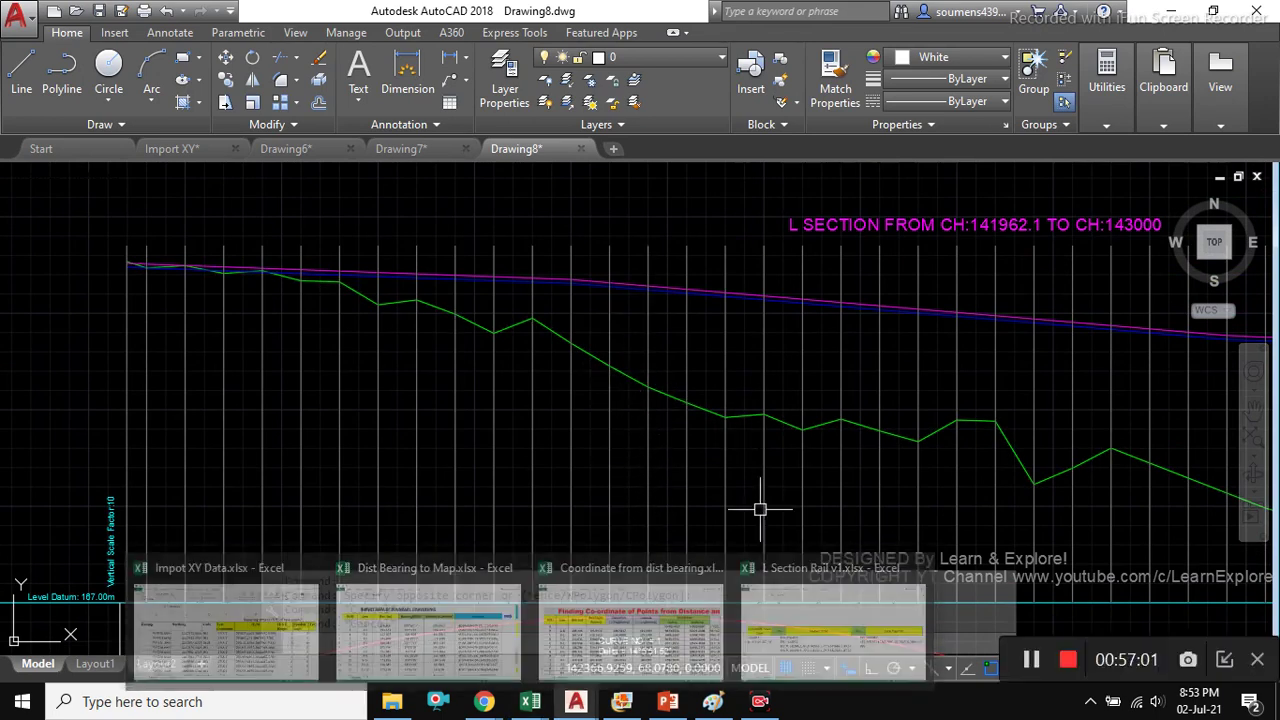
pyautogui.scroll(-4, 585, 415)
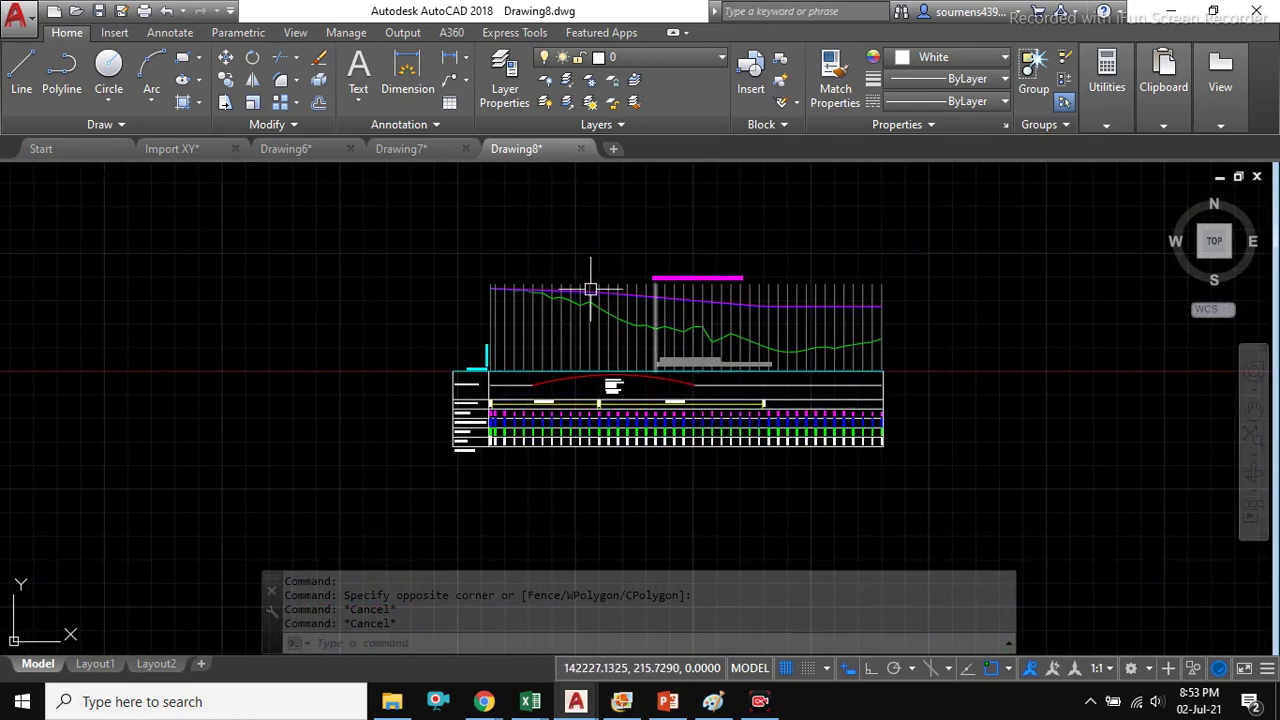
# - Select the entire L section drawing with one window selection and examine its profile lines and data rows
pyautogui.click(323, 209)
pyautogui.click(1140, 550)
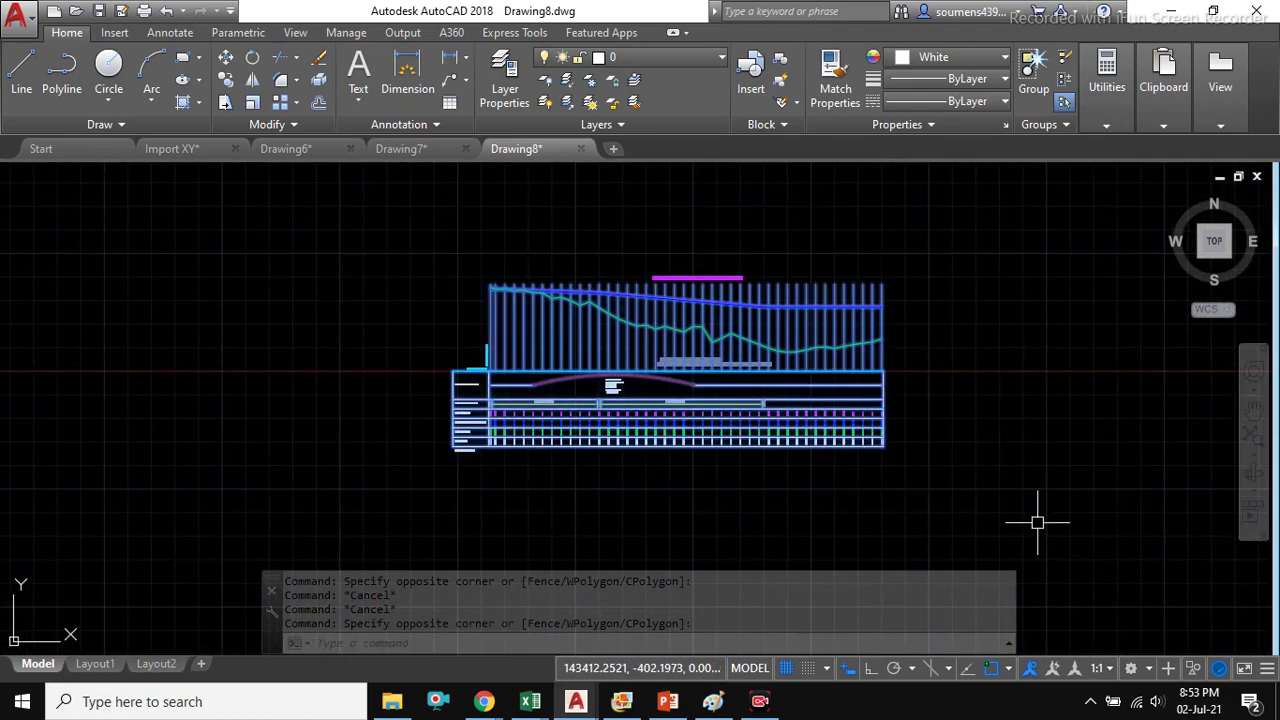
pyautogui.scroll(4, 672, 345)
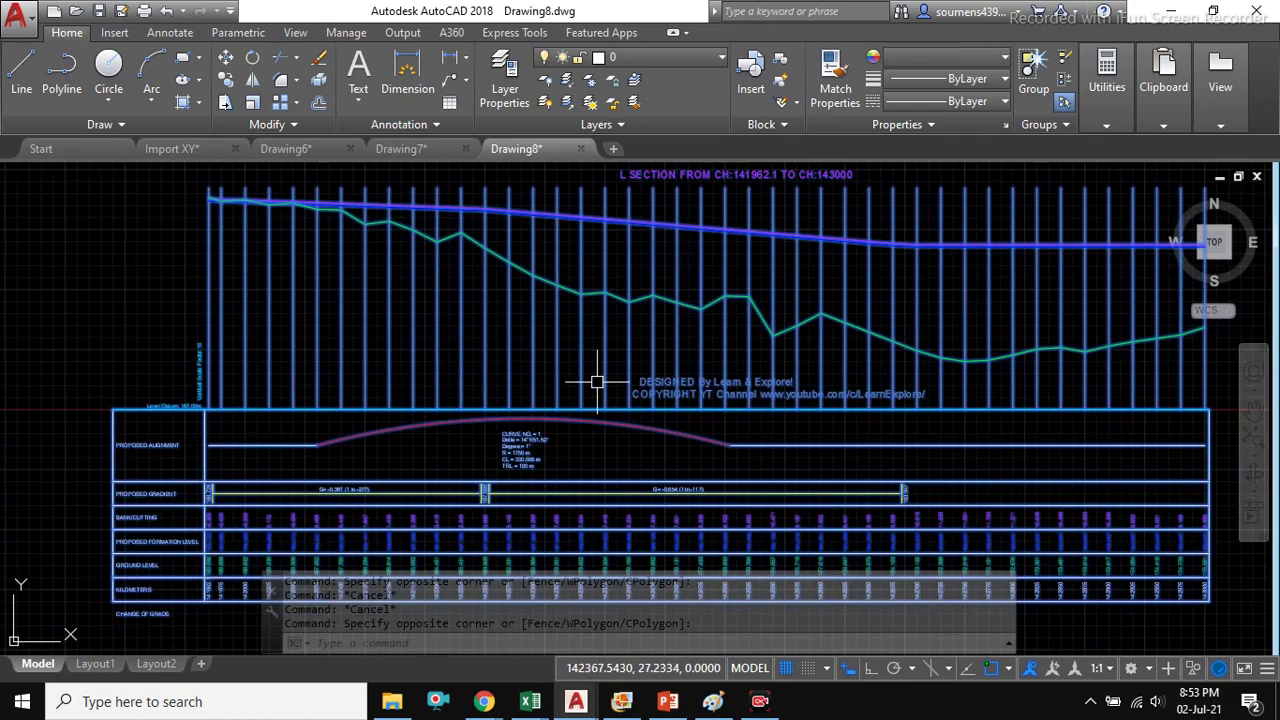
pyautogui.scroll(-3, 565, 345)
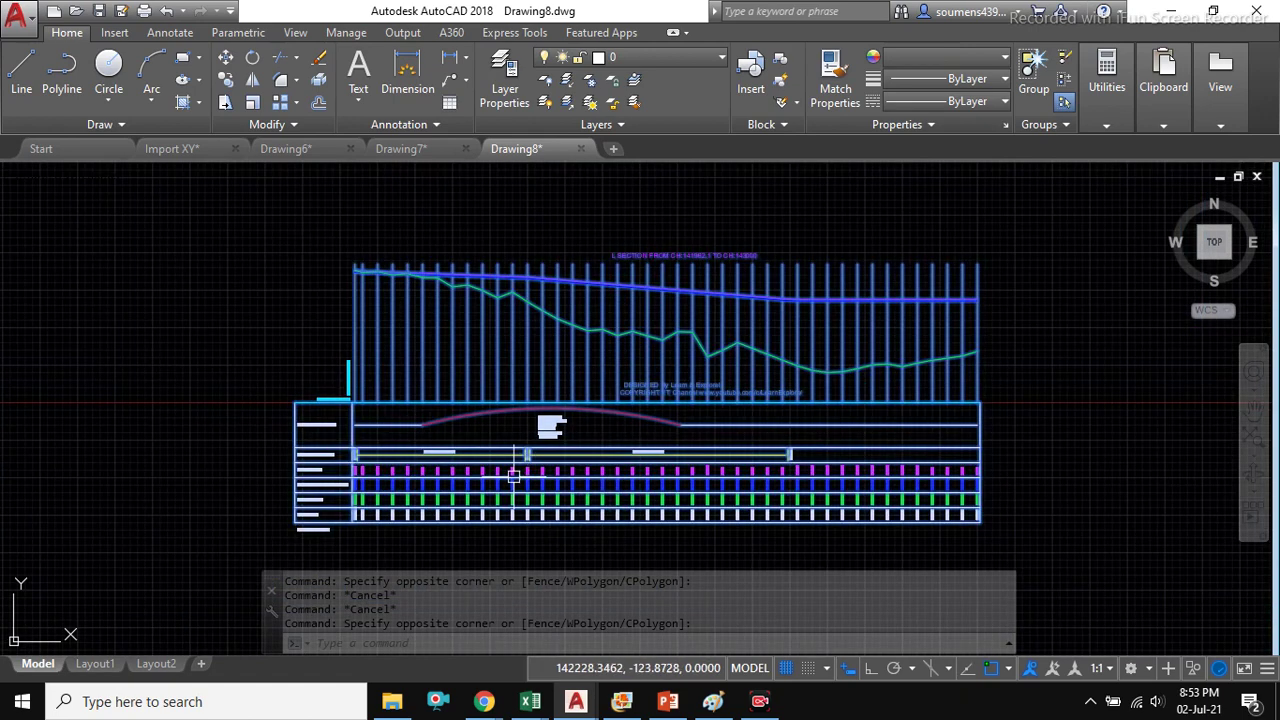
# - Return to L Section Rail v1.xlsx in Excel, inspect the Curve Text Plot formula in AS13 without editing it, and display the Copy shhet sheet
pyautogui.moveTo(530, 701)
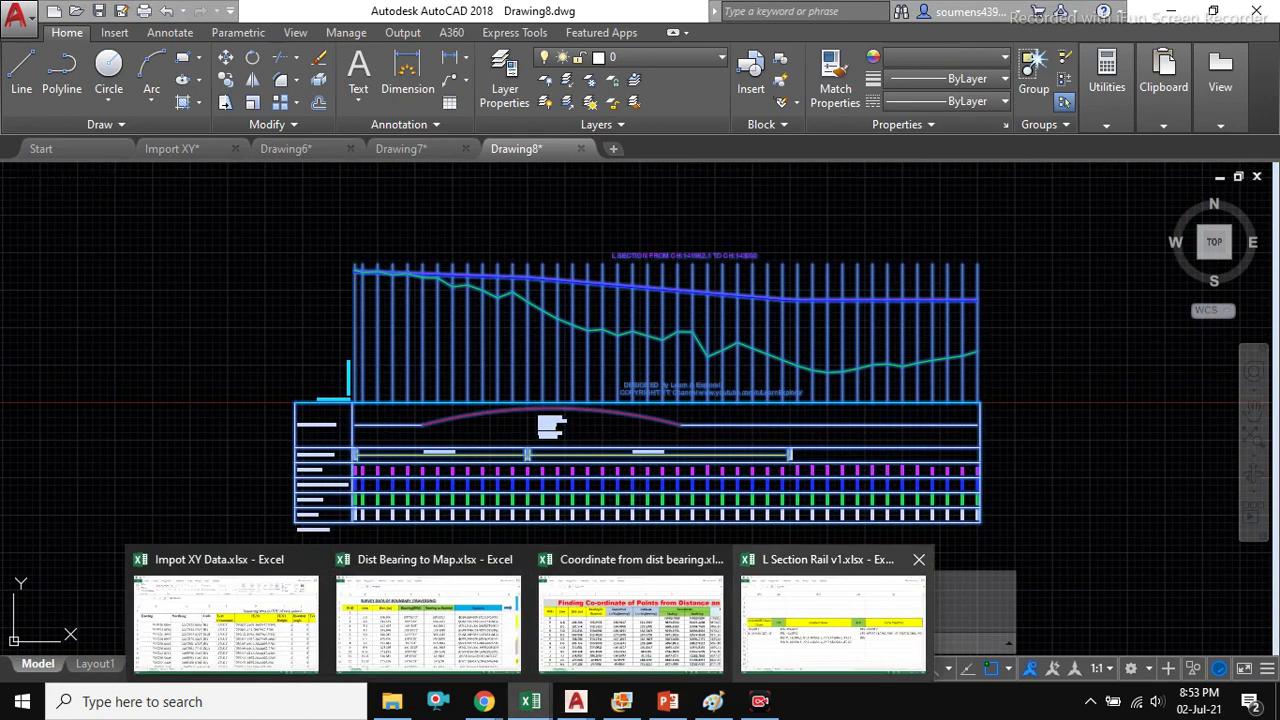
pyautogui.click(840, 610)
pyautogui.click(1058, 400)
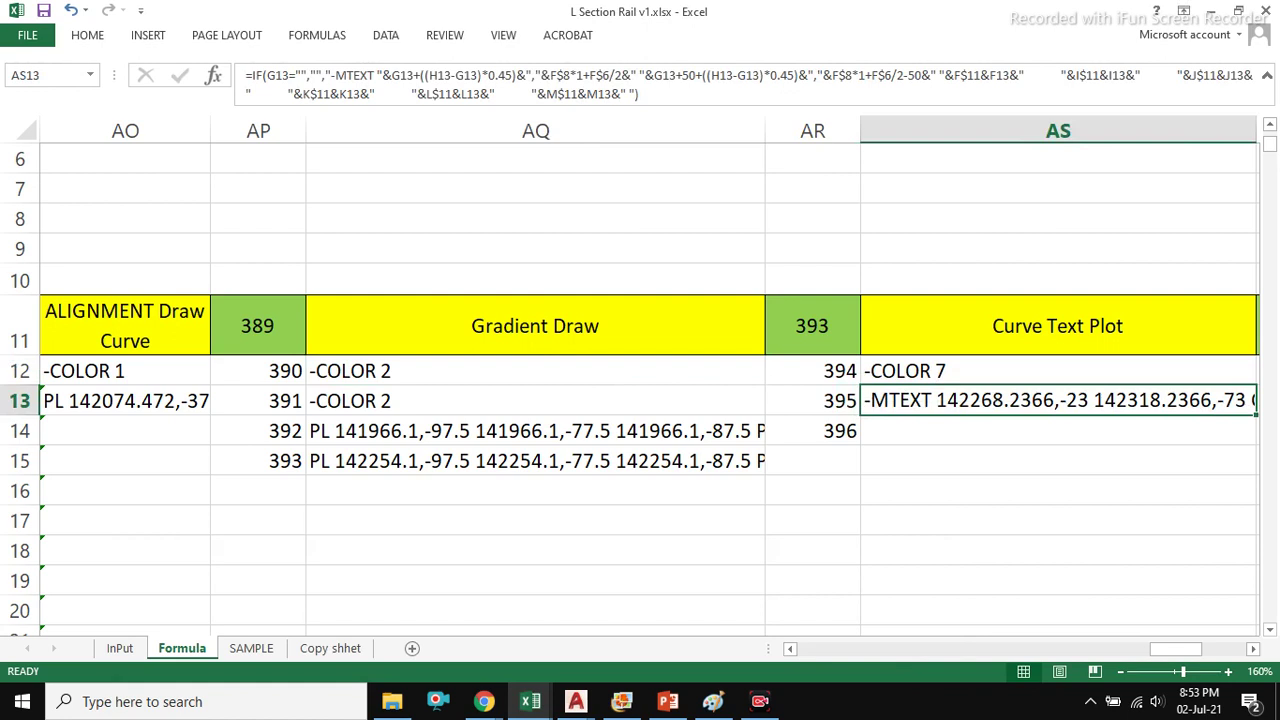
pyautogui.press('F2')
pyautogui.moveTo(865, 311); pyautogui.dragTo(1214, 462)
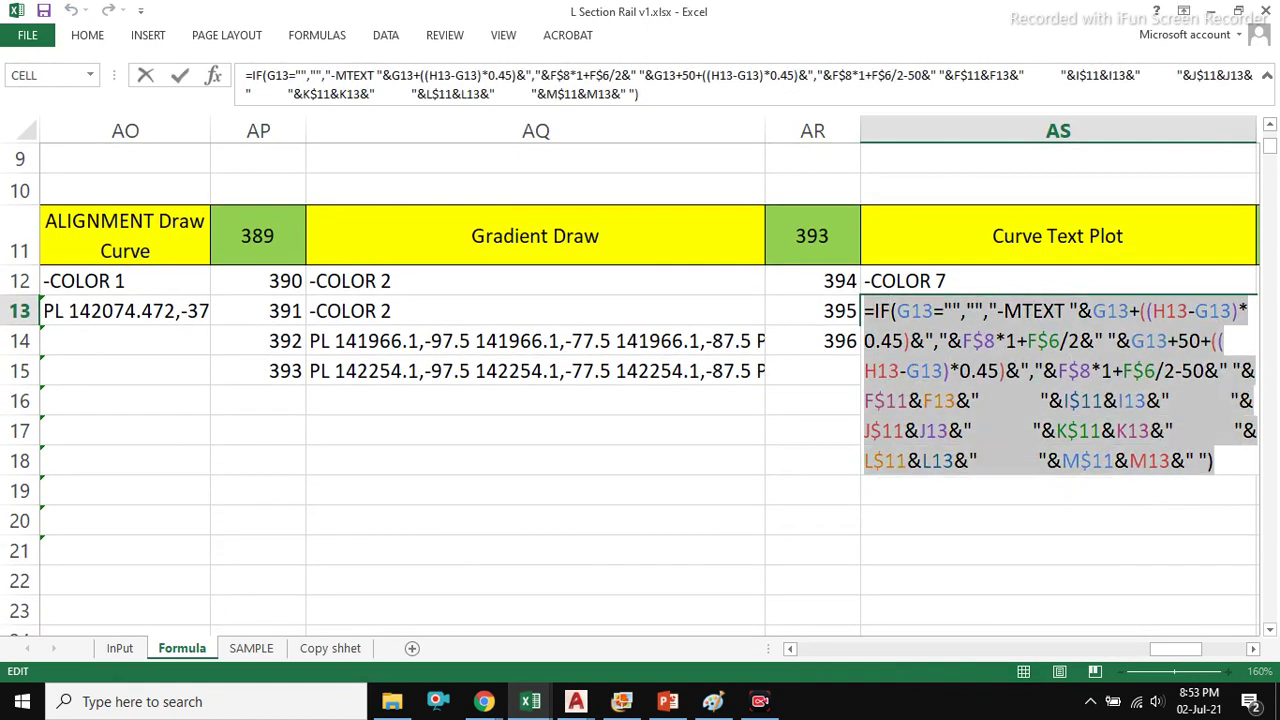
pyautogui.press('Escape')
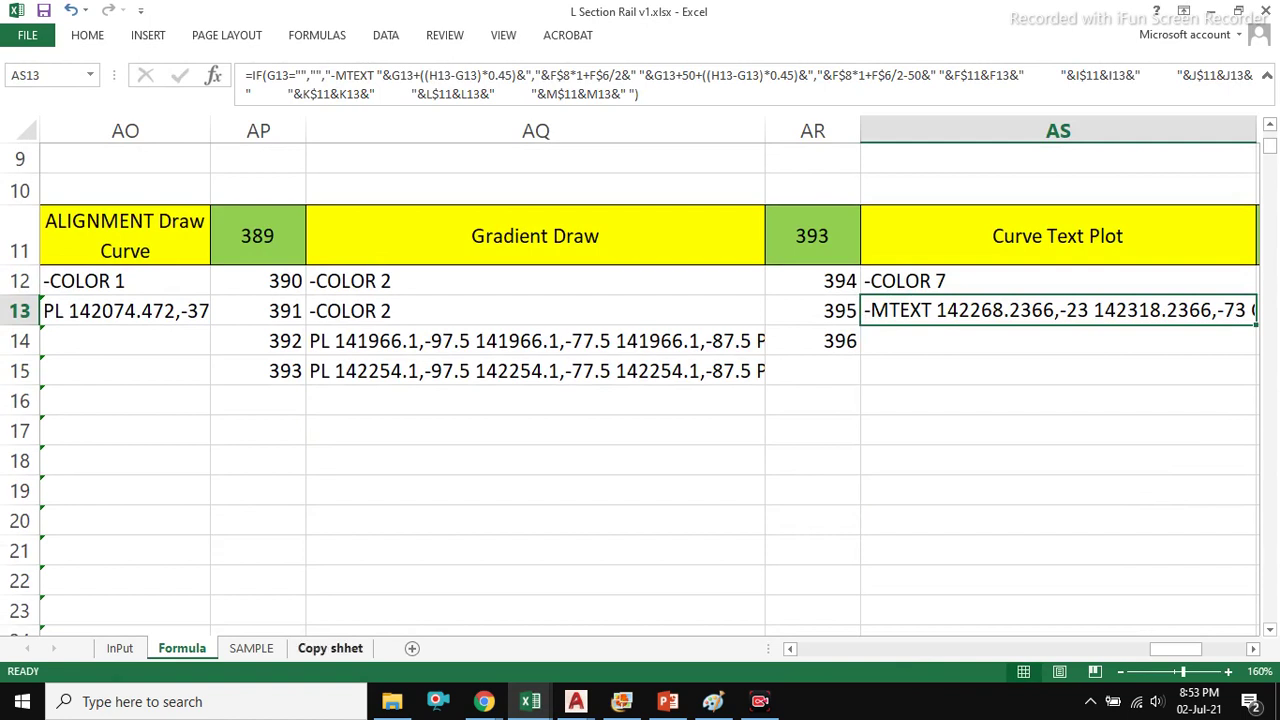
pyautogui.click(330, 648)
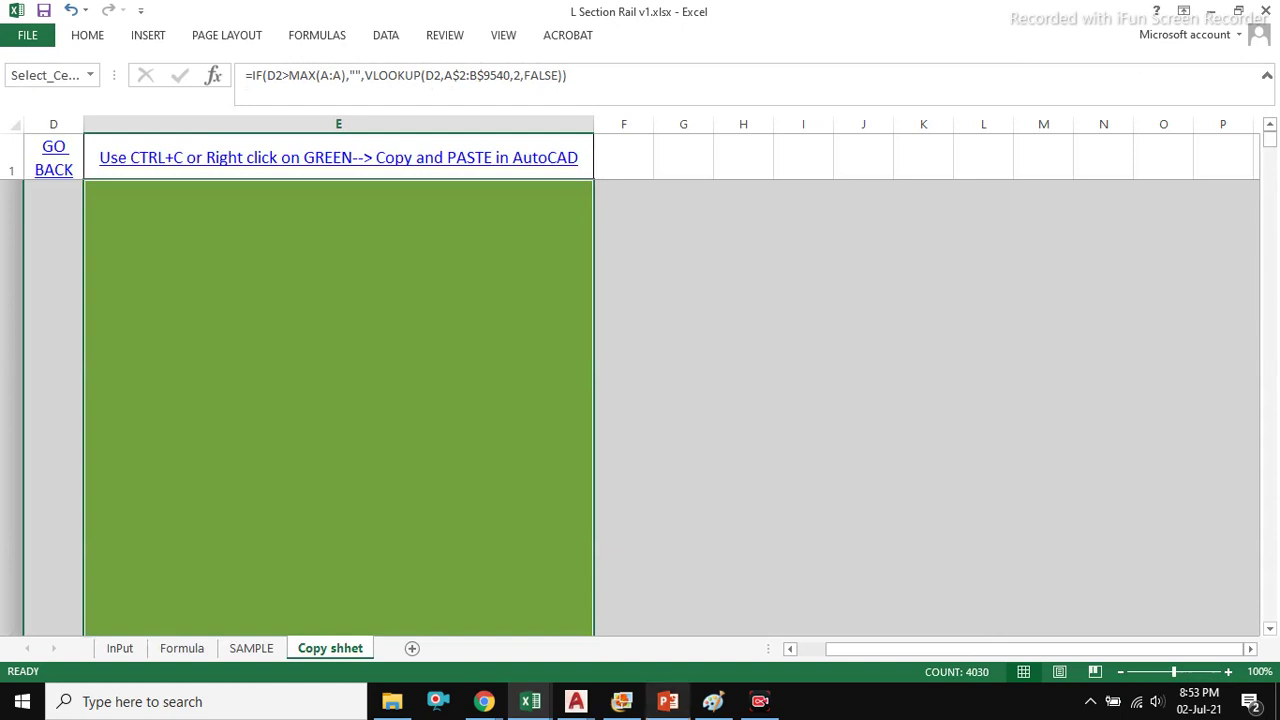
# - Show the Feedback & QnA slide in Photo Gallery, and switch to the Google Meet call in Chrome
pyautogui.click(668, 701)
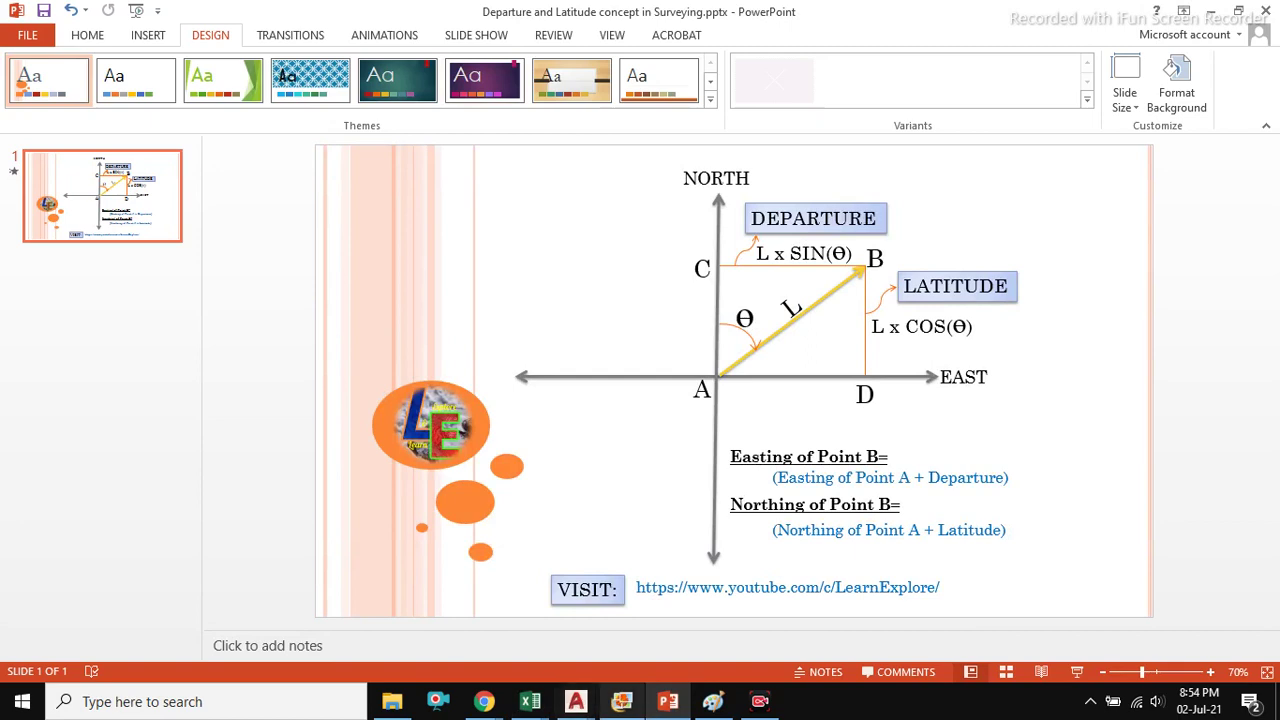
pyautogui.click(621, 701)
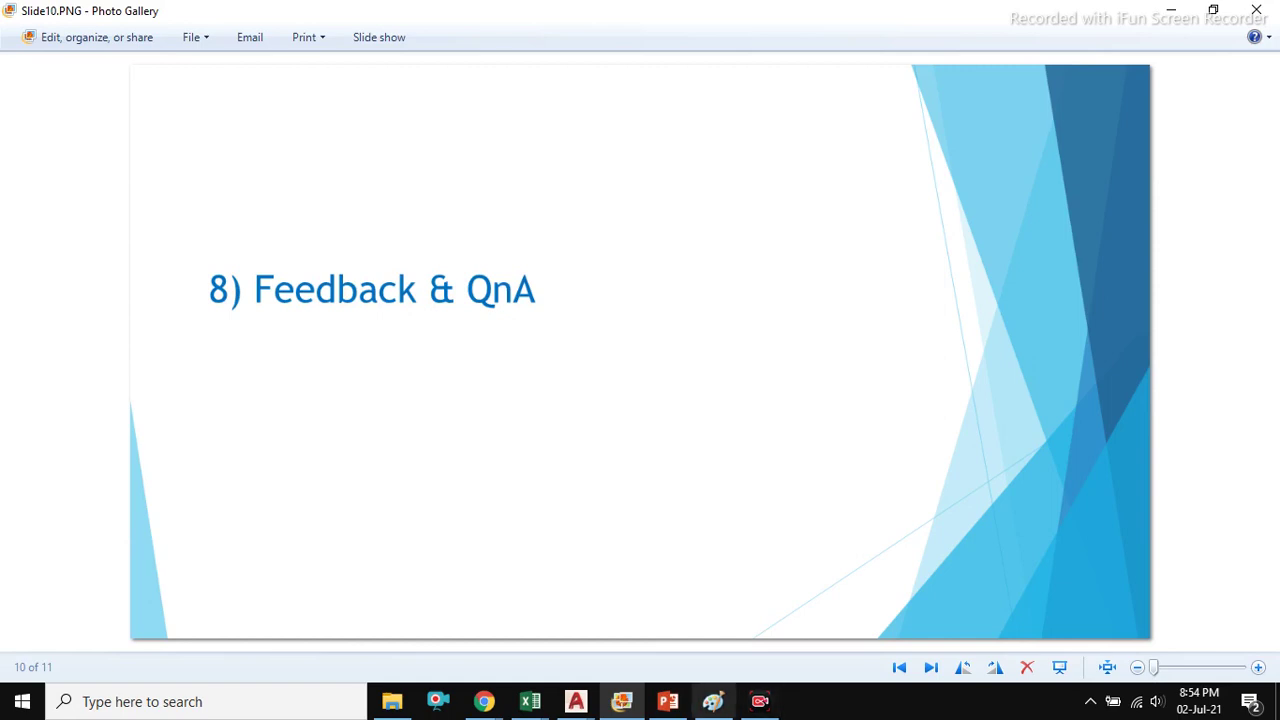
pyautogui.moveTo(713, 701)
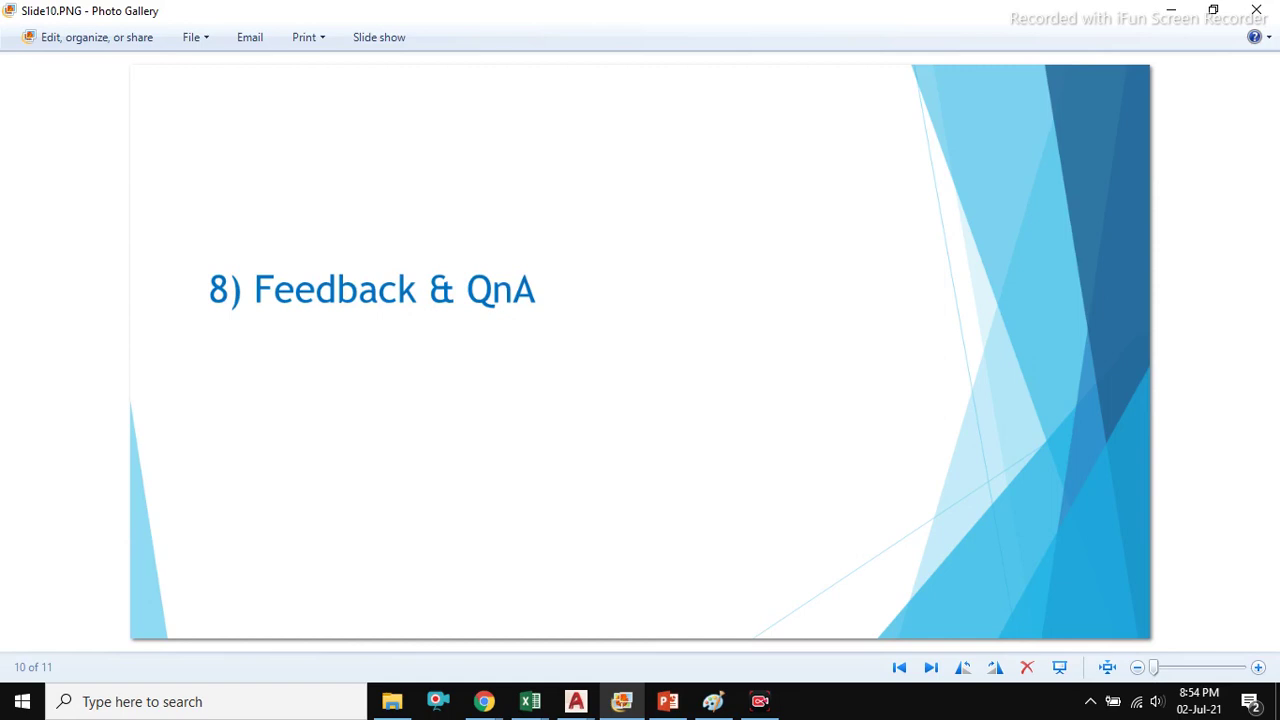
pyautogui.moveTo(484, 701)
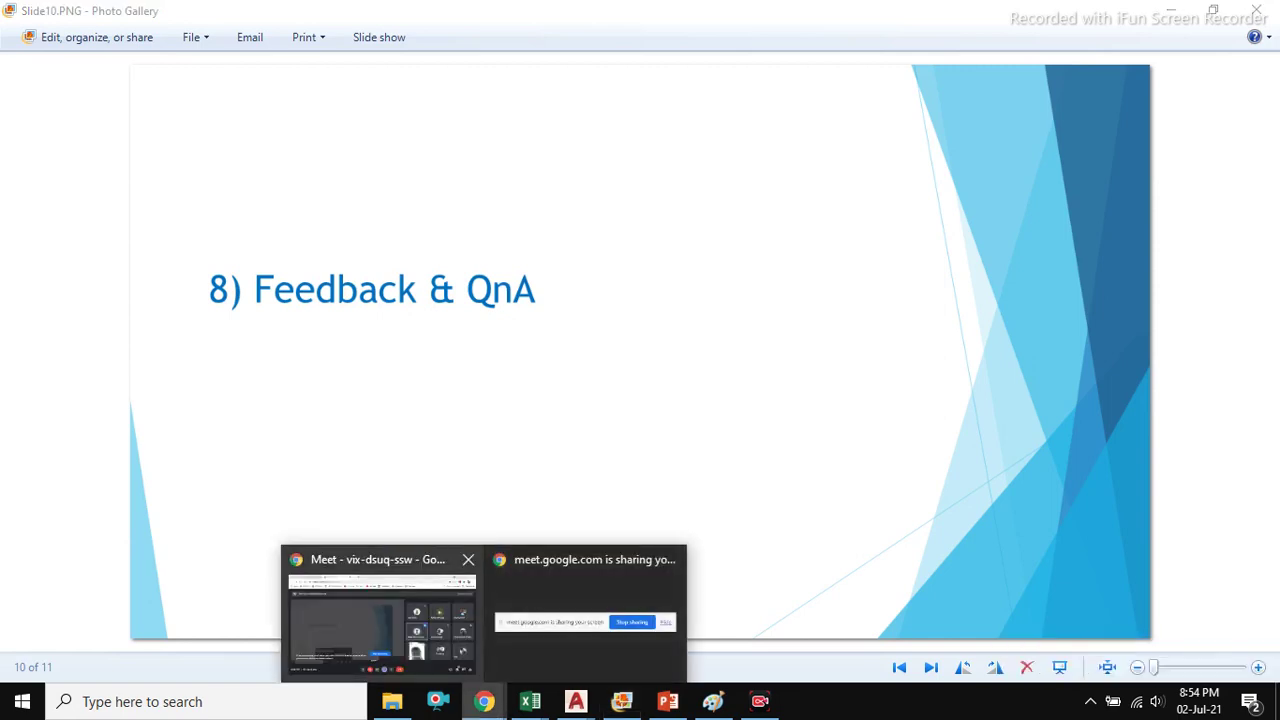
pyautogui.click(417, 631)
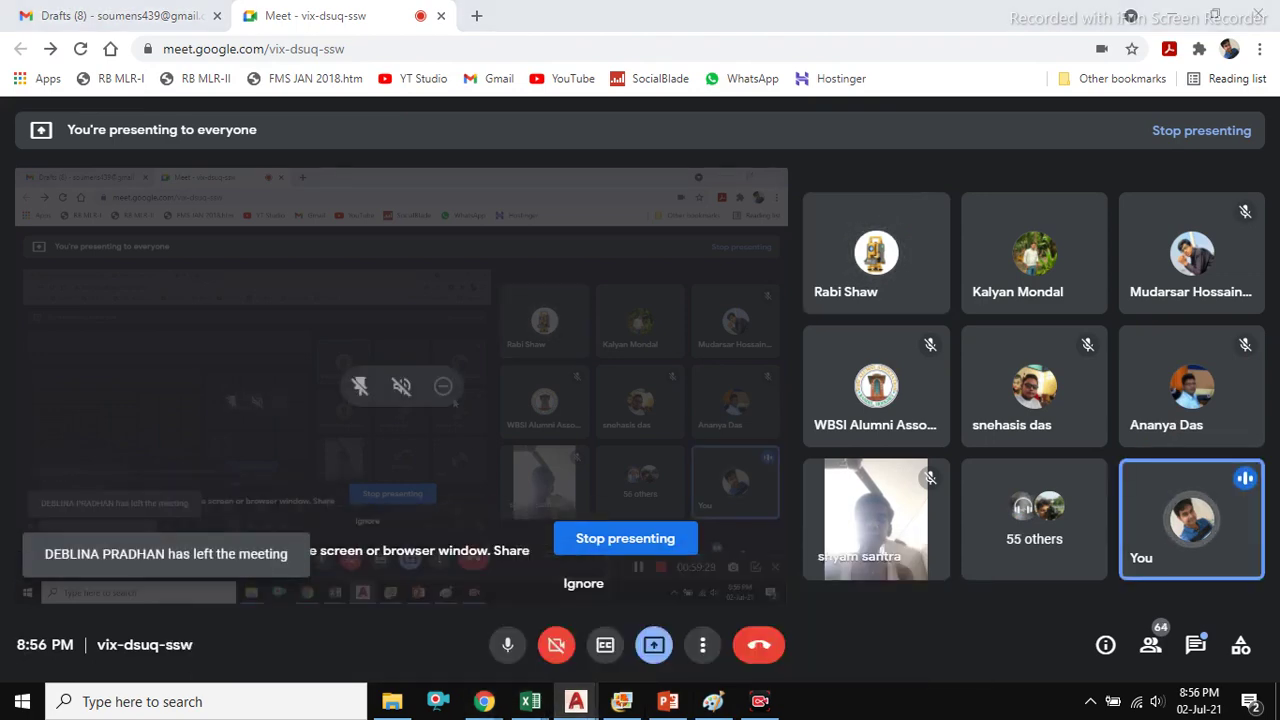
# - Switch back to Drawing8 in AutoCAD, clear the selection and view the L section with its data table
pyautogui.click(576, 701)
pyautogui.scroll(3, 580, 320)
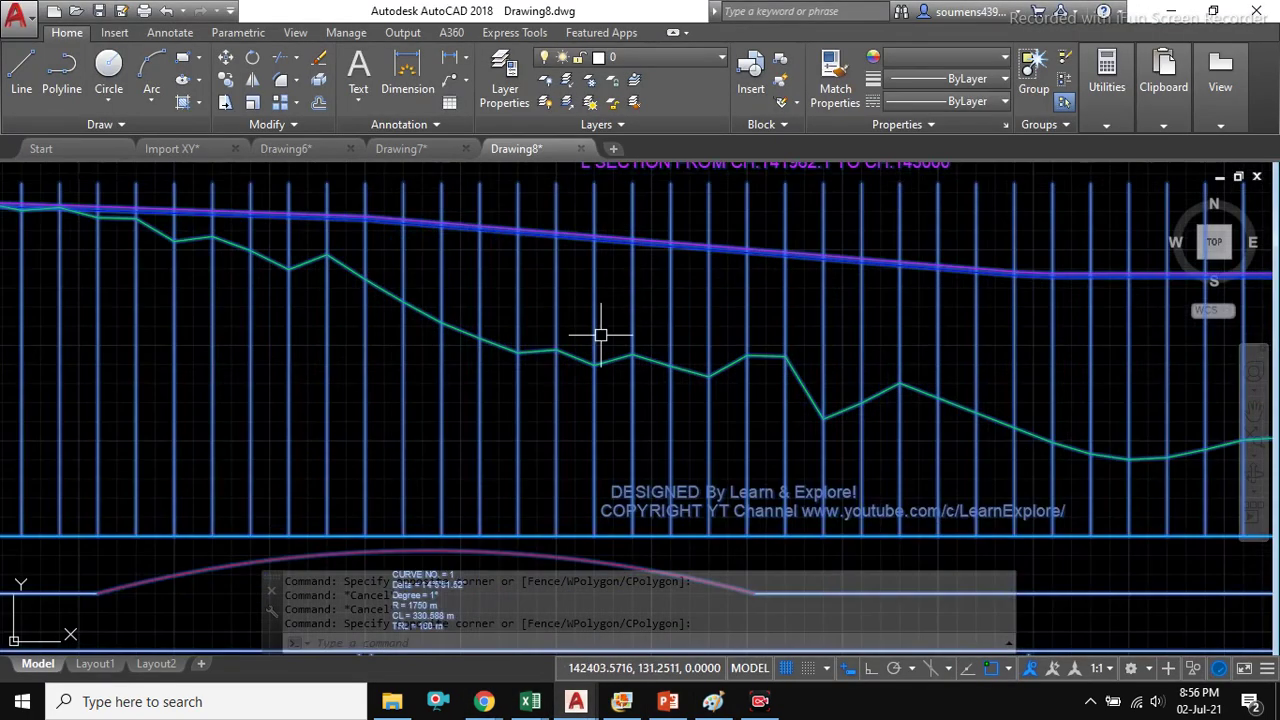
pyautogui.press('Escape')
pyautogui.press('Escape')
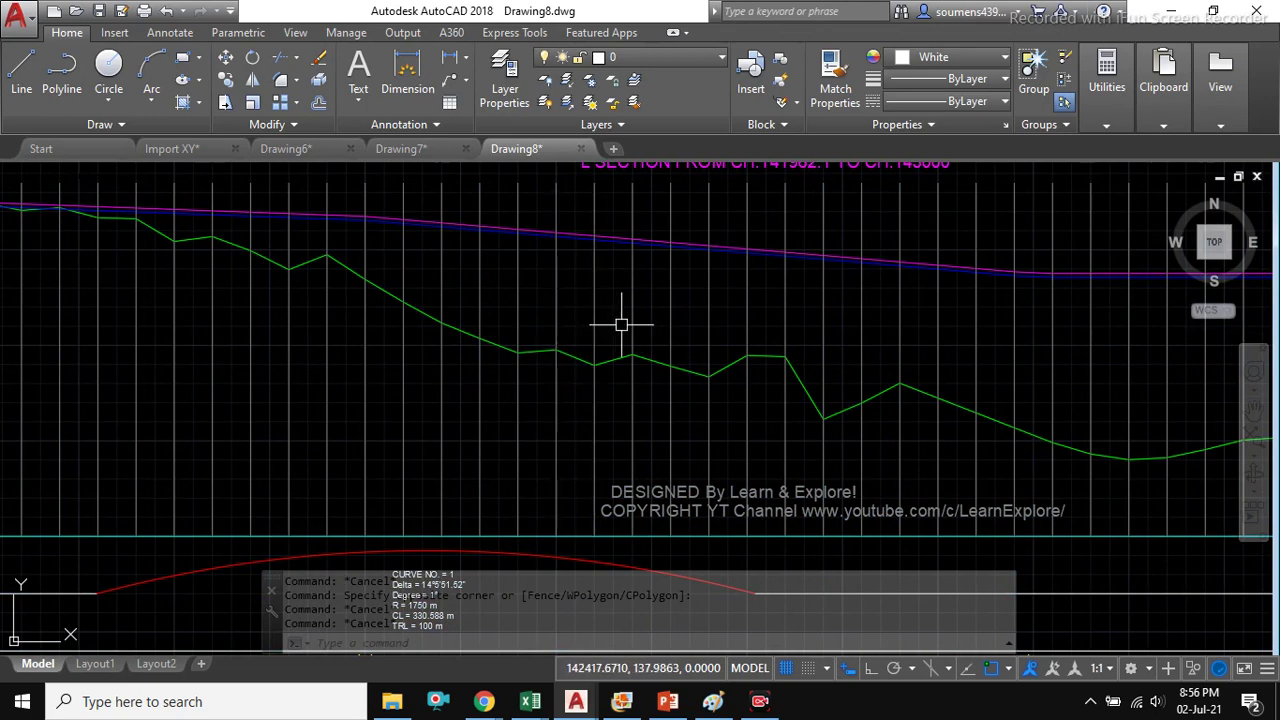
pyautogui.scroll(-2, 612, 352)
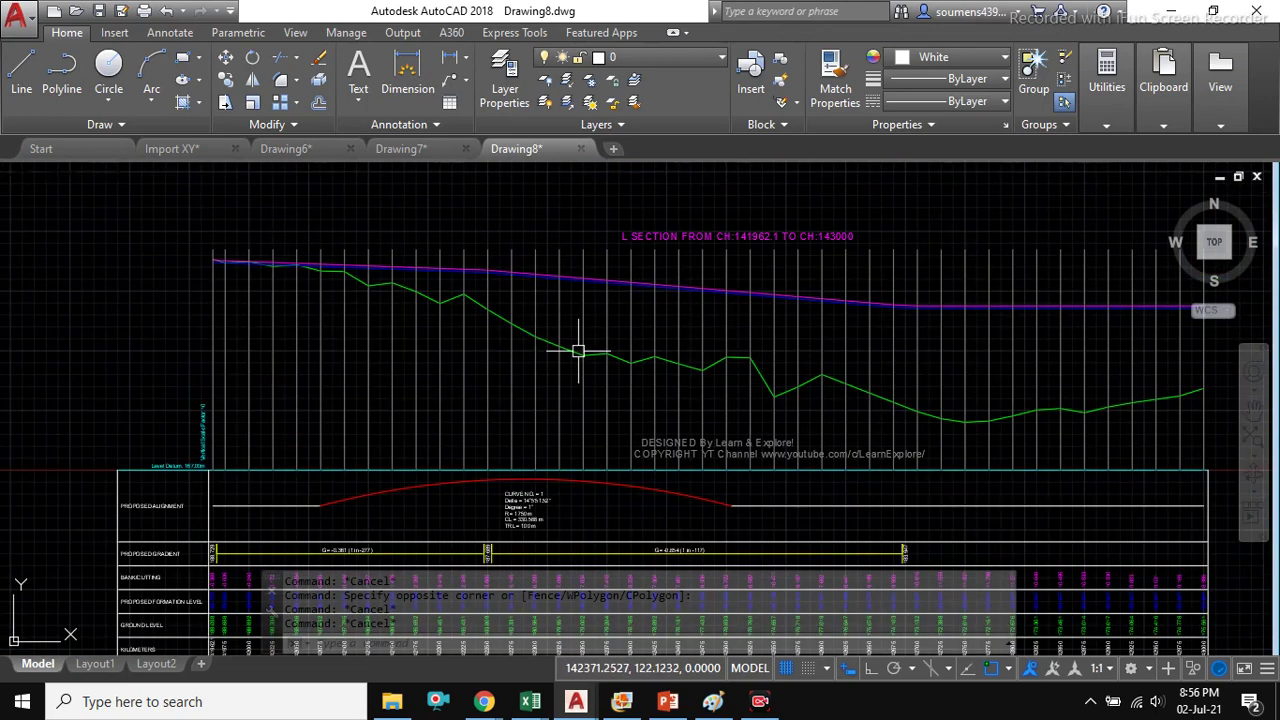